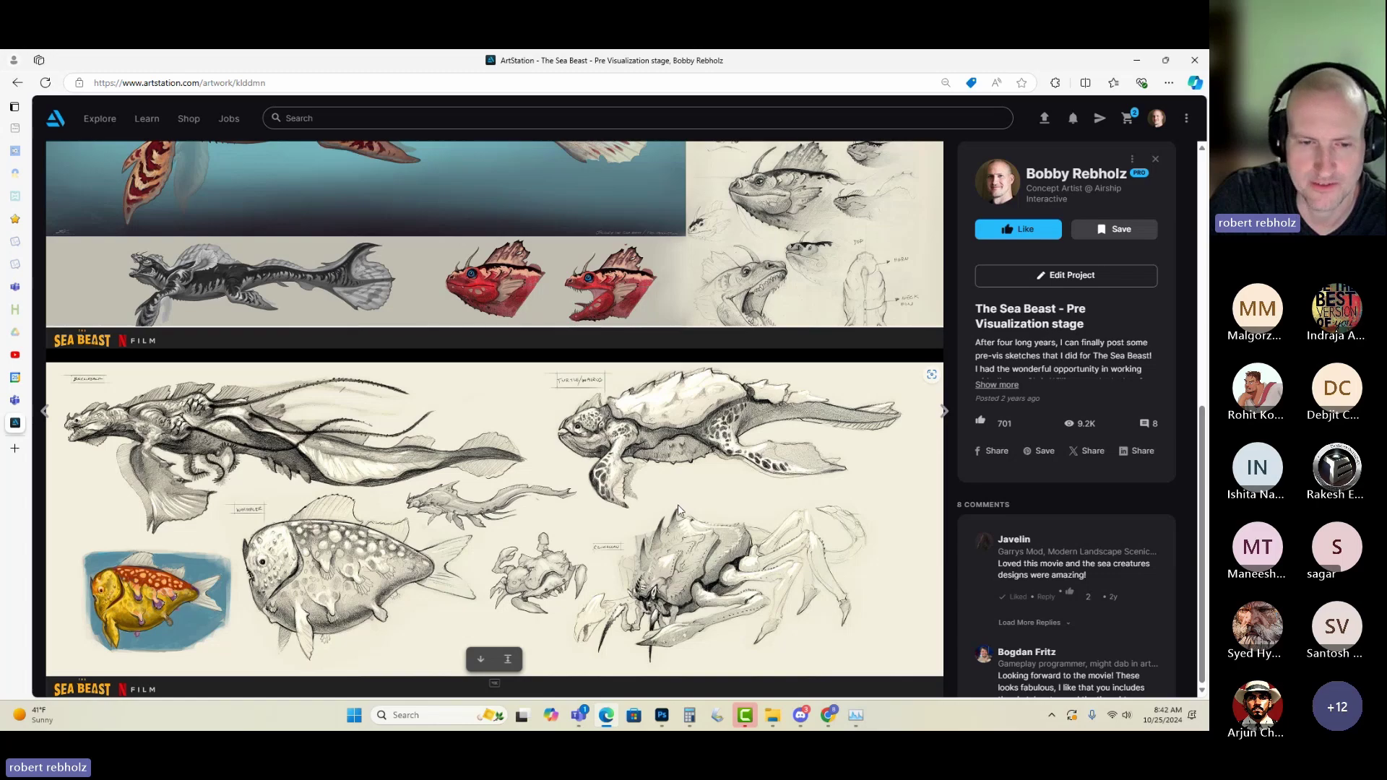
- Review the creature sketches in The Sea Beast - Pre Visualization stage project, then close the project to return to the portfolio
scroll(679, 505, "up", 4)
scroll(752, 502, "up", 3)
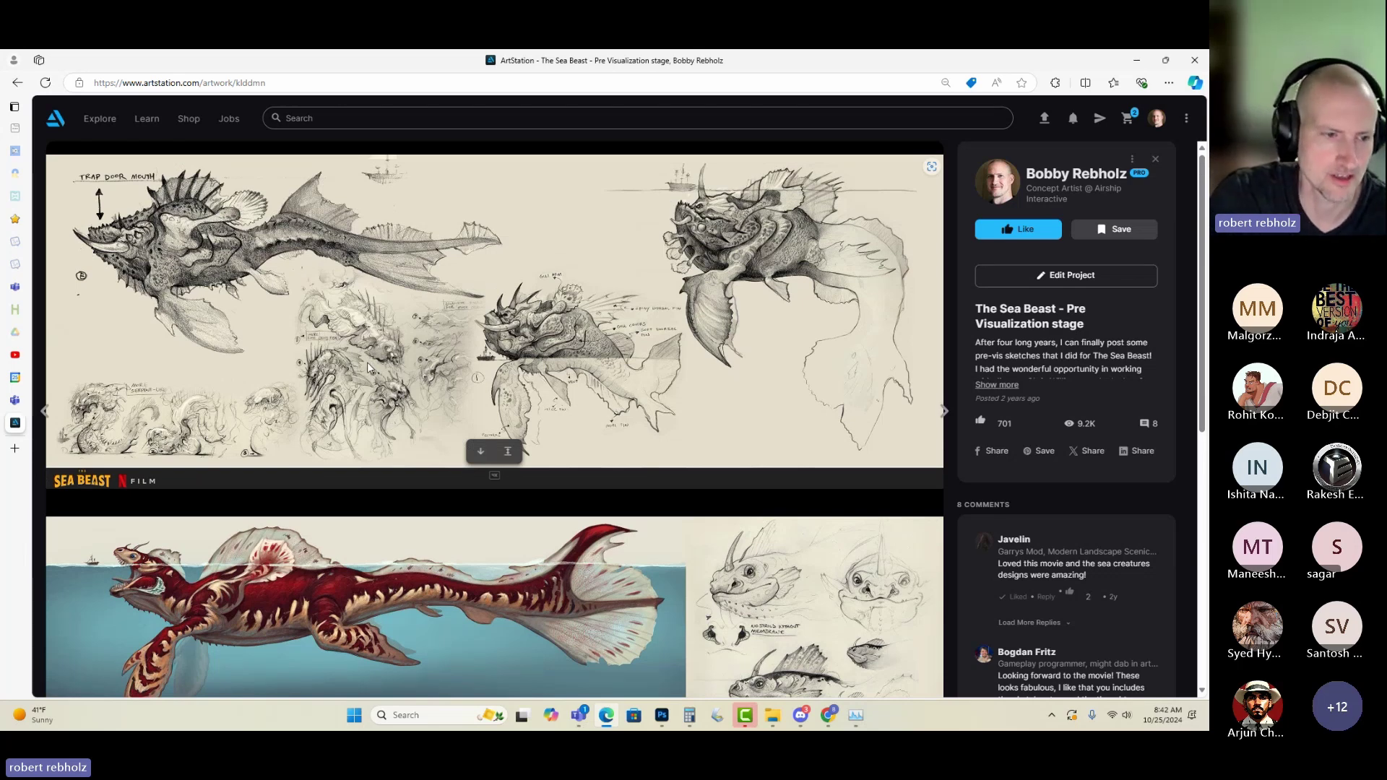
scroll(524, 483, "down", 2)
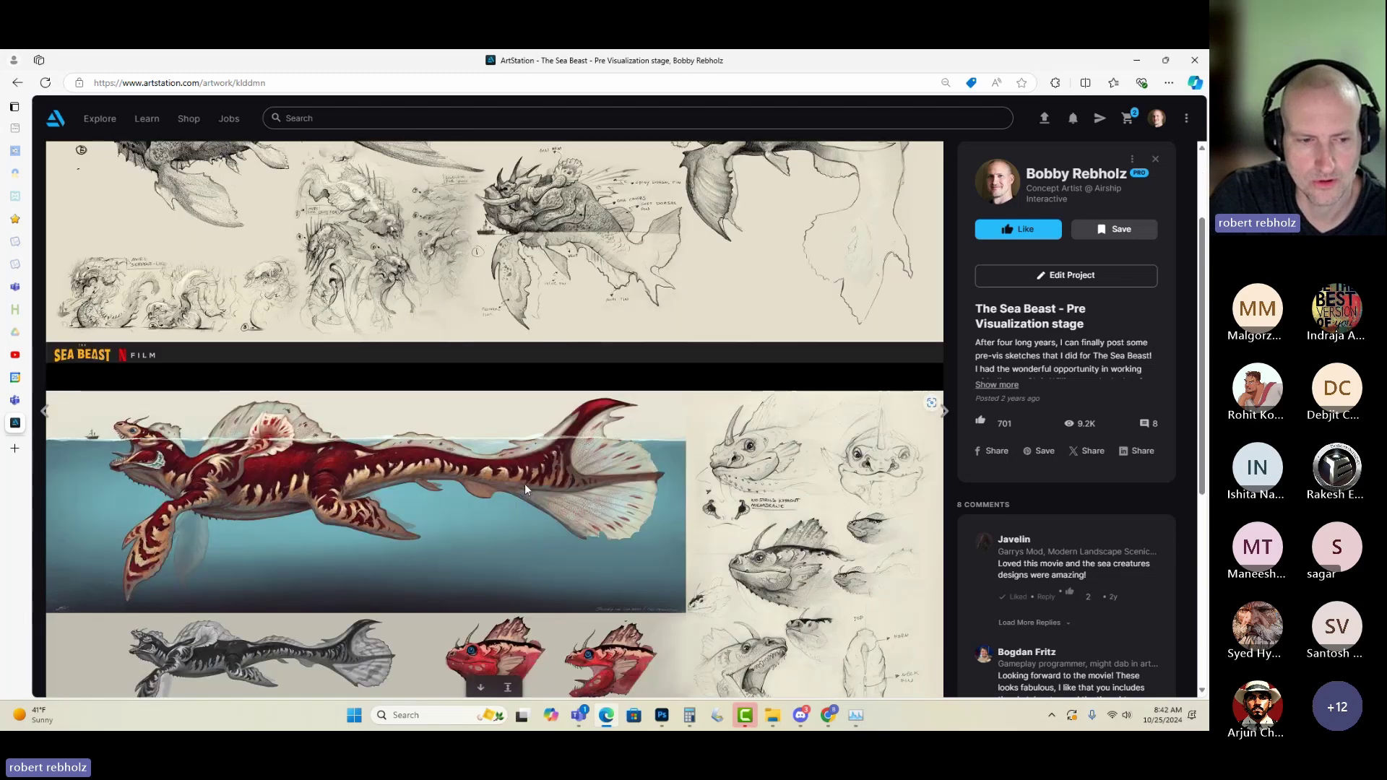
scroll(374, 361, "up", 2)
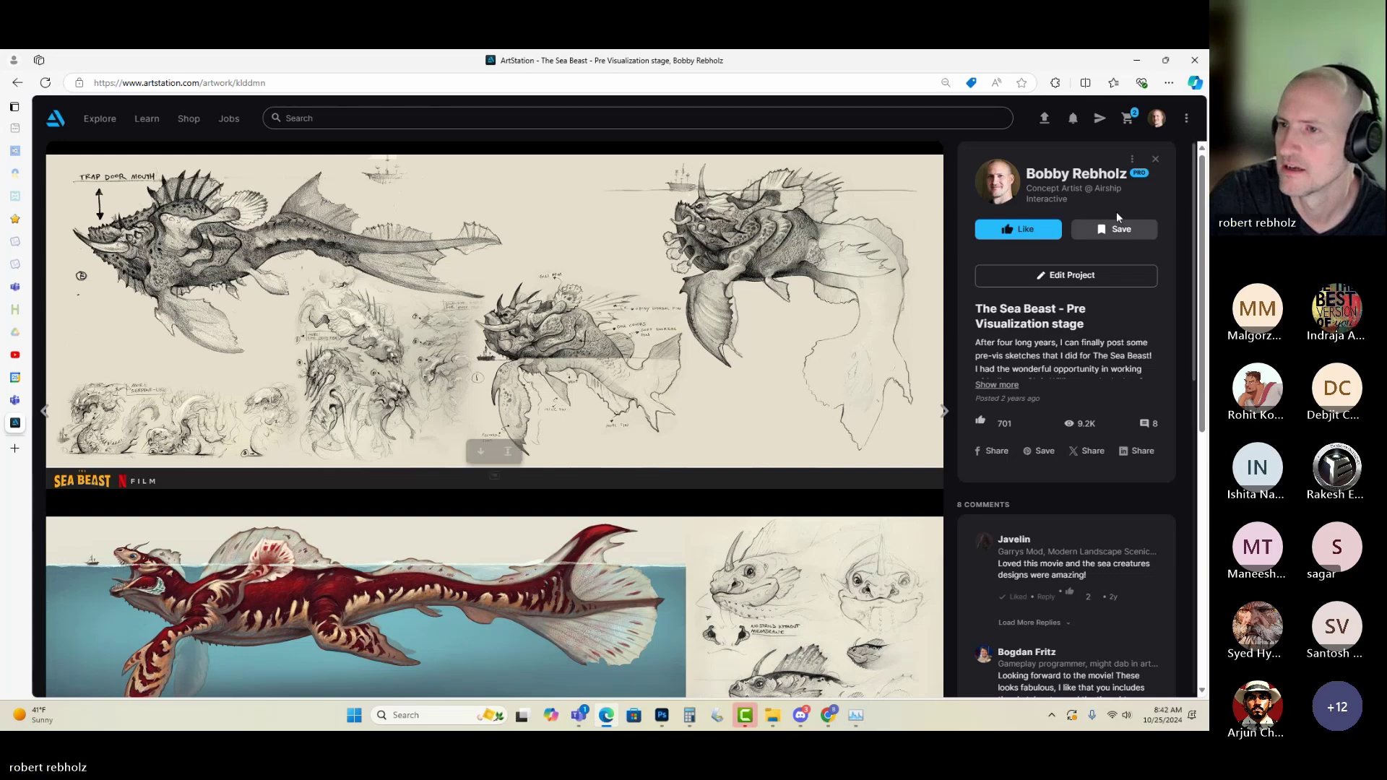
left_click(1155, 160)
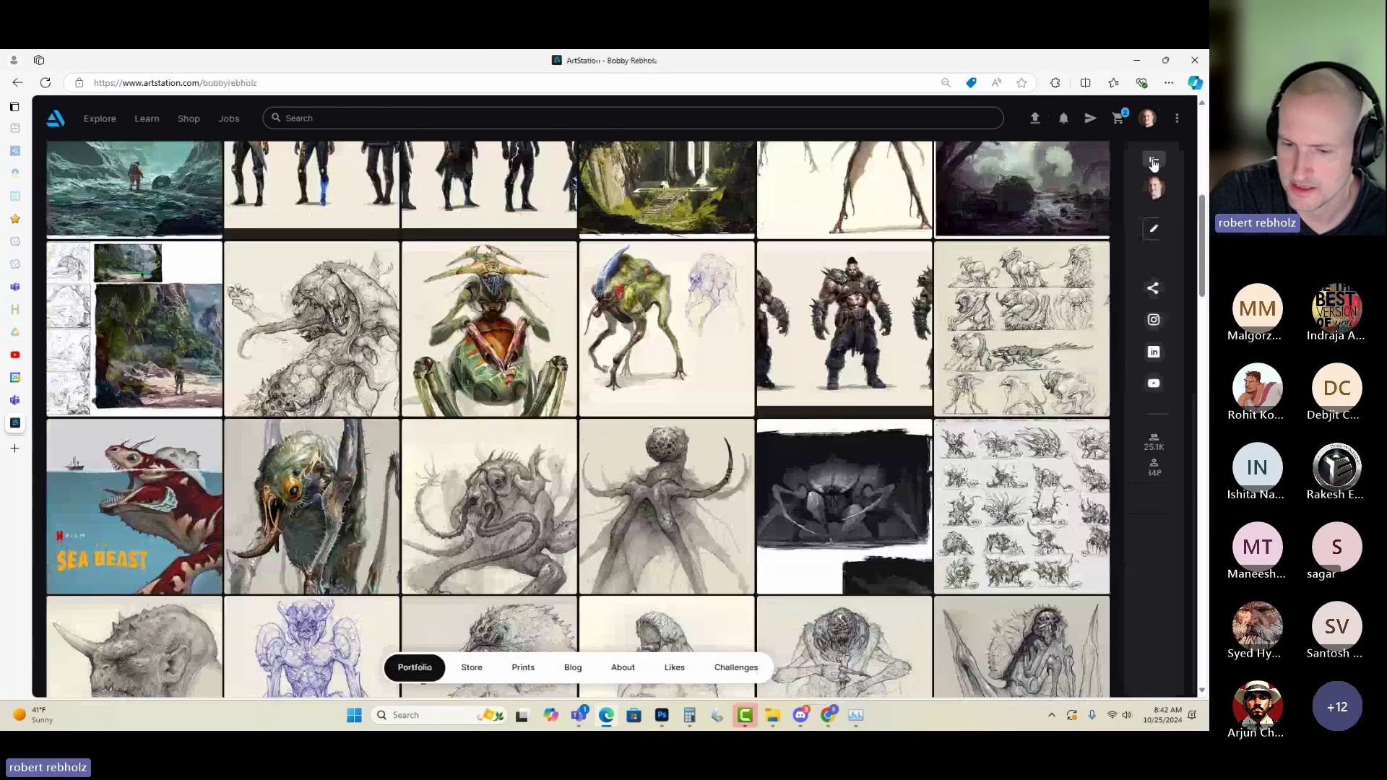
- Switch to the Microsoft Teams meeting window, read the latest meeting chat messages, and minimize the window
left_click(579, 715)
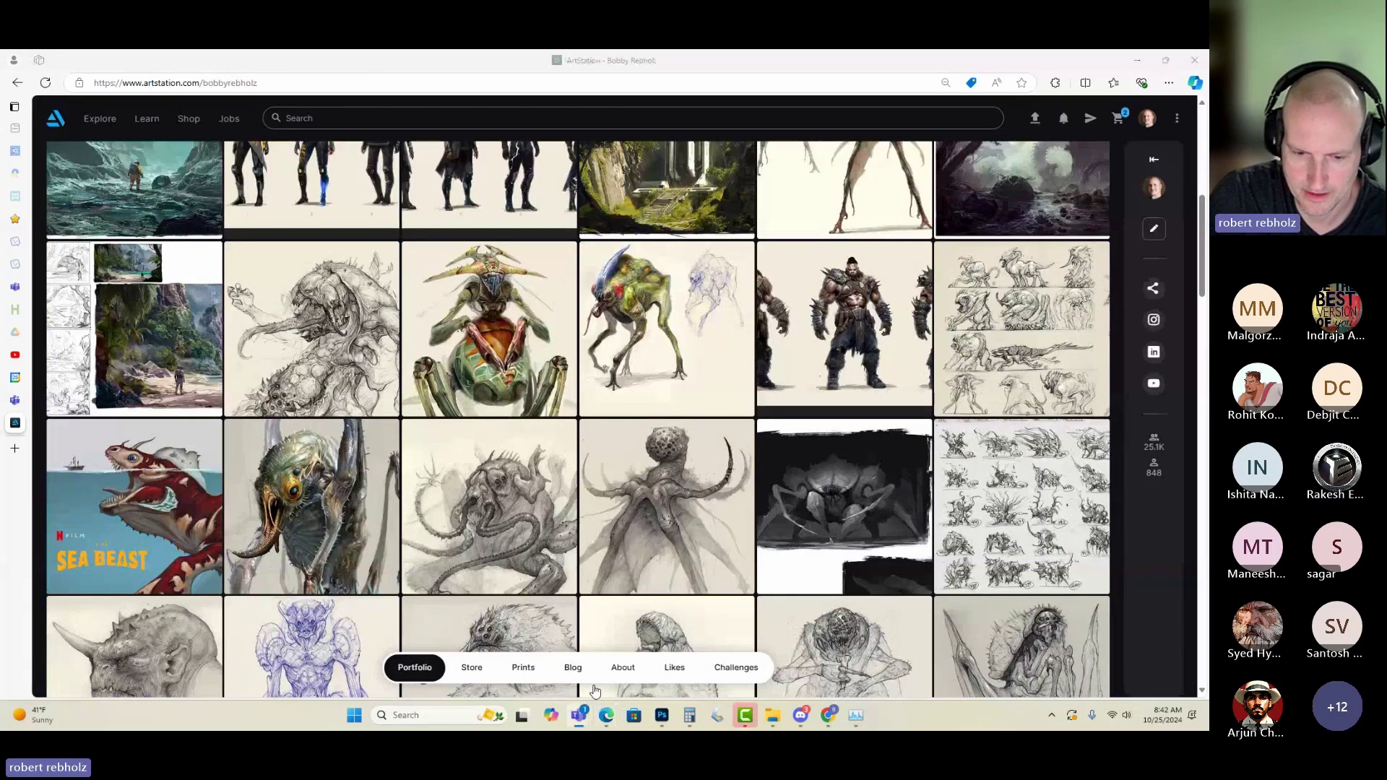
mouse_move(580, 715)
left_click(484, 656)
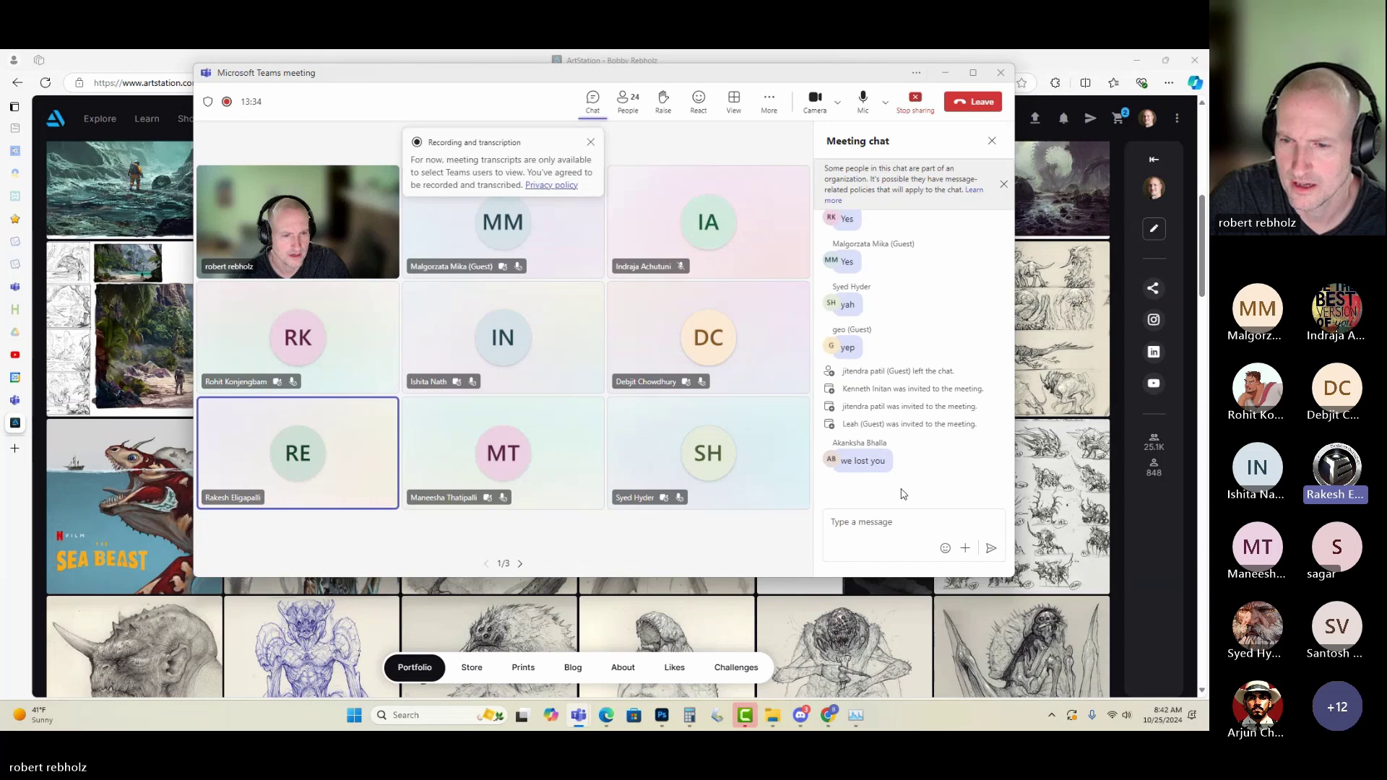
mouse_move(882, 473)
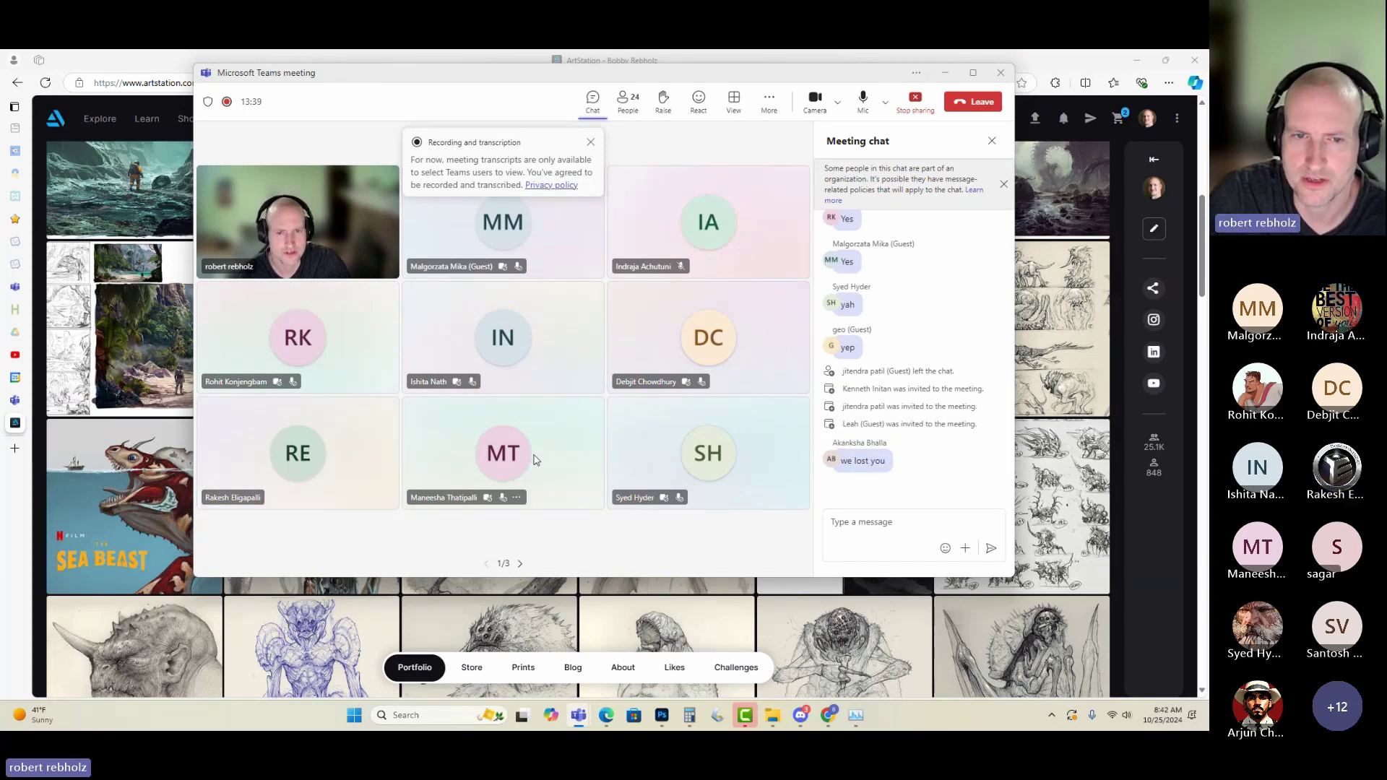
left_click(945, 73)
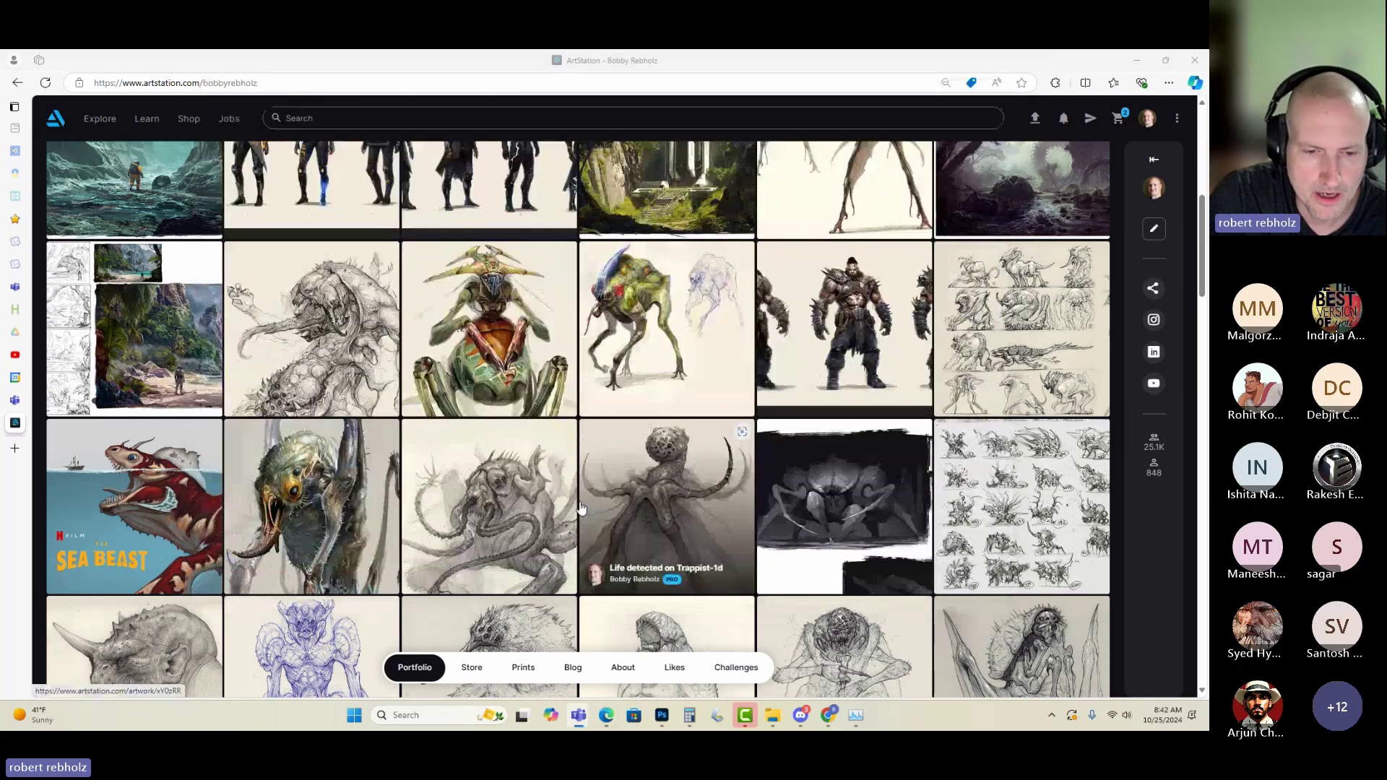
- Browse the ArtStation portfolio's older creature drawings and sketches, then return to the beginning of the portfolio
scroll(587, 498, "down", 2)
scroll(586, 499, "down", 4)
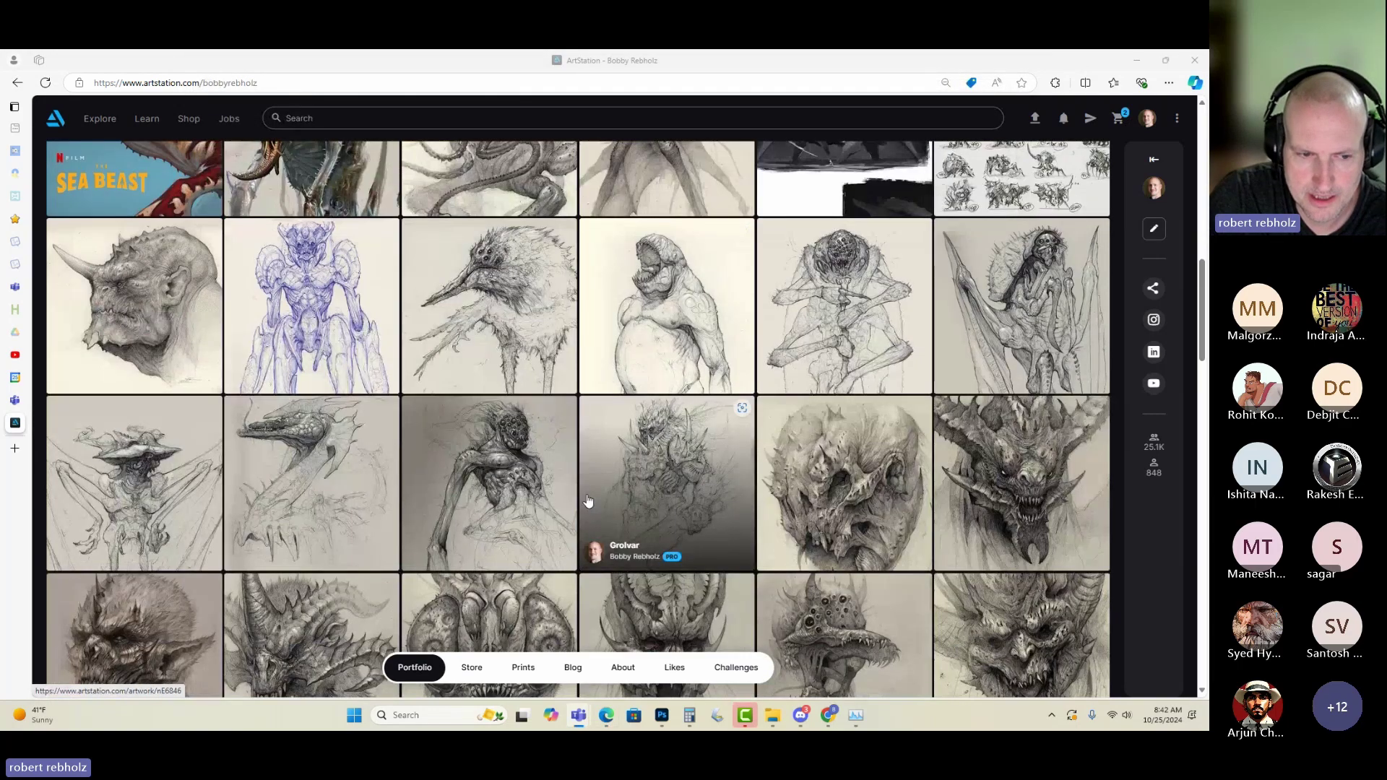
scroll(587, 499, "down", 1)
scroll(586, 498, "down", 10)
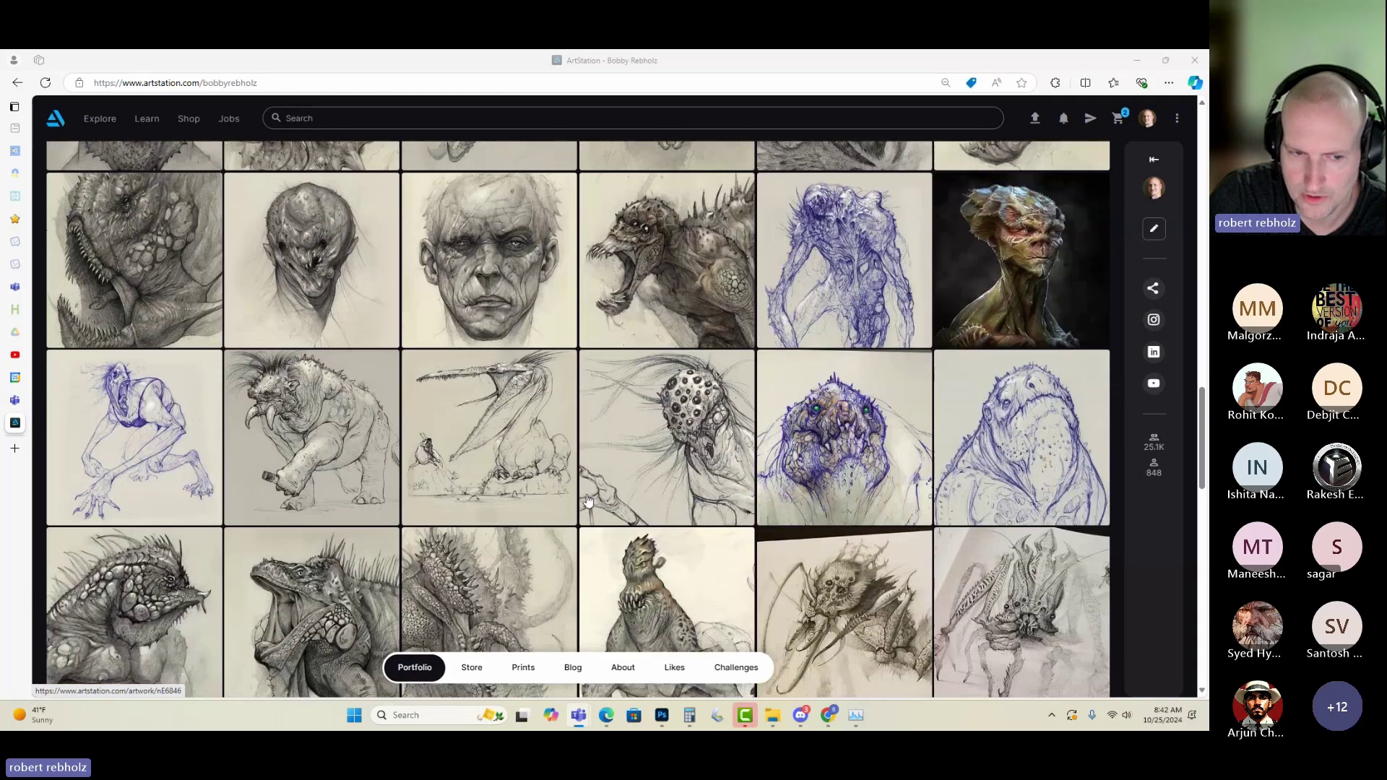
scroll(586, 498, "down", 4)
scroll(586, 498, "down", 2)
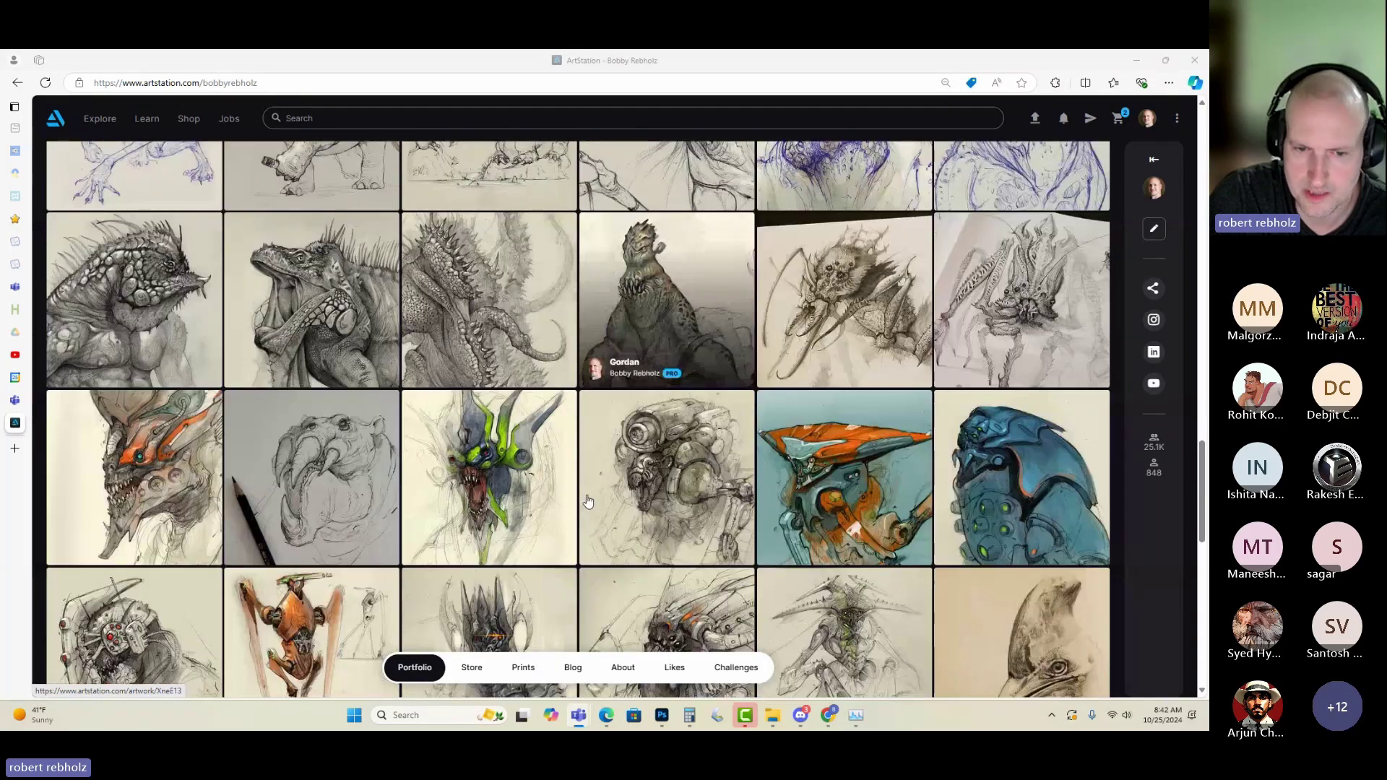
scroll(587, 499, "down", 2)
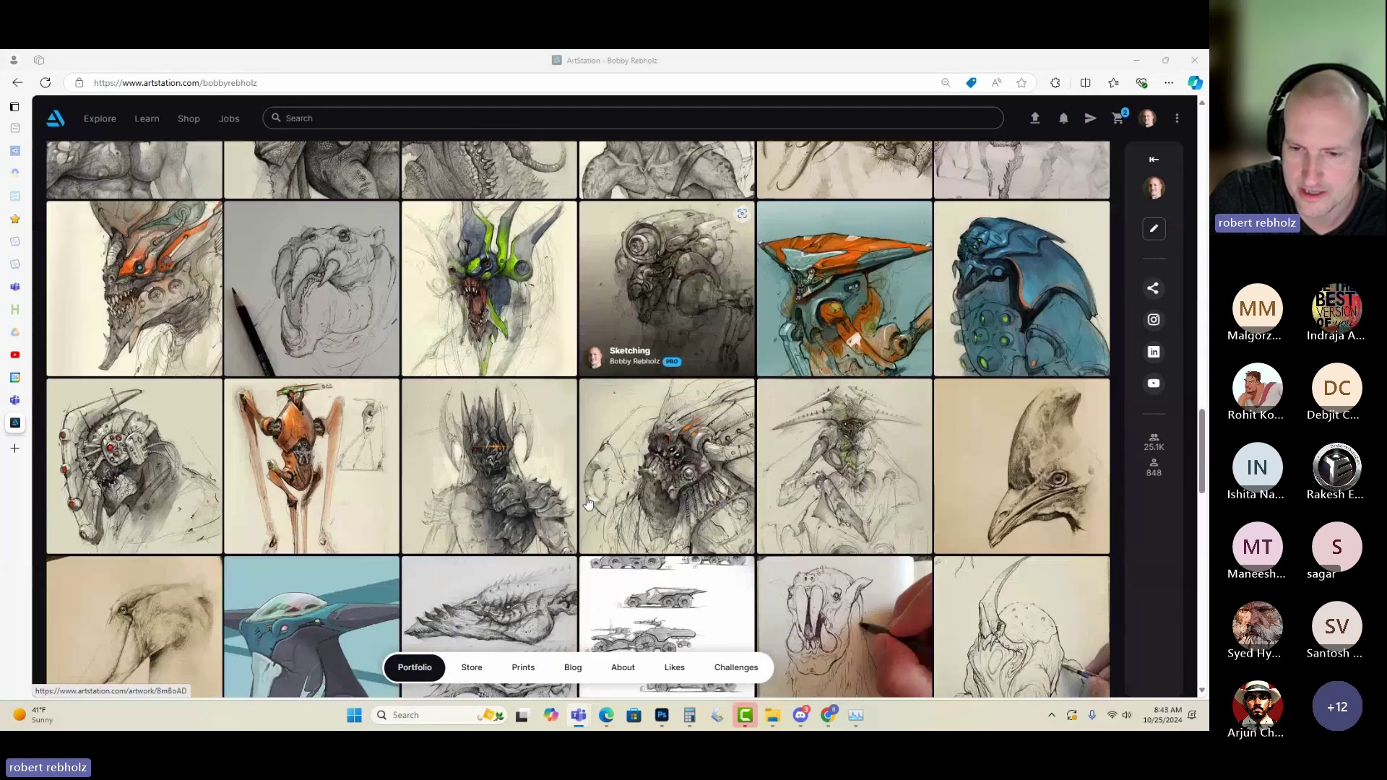
scroll(586, 498, "down", 3)
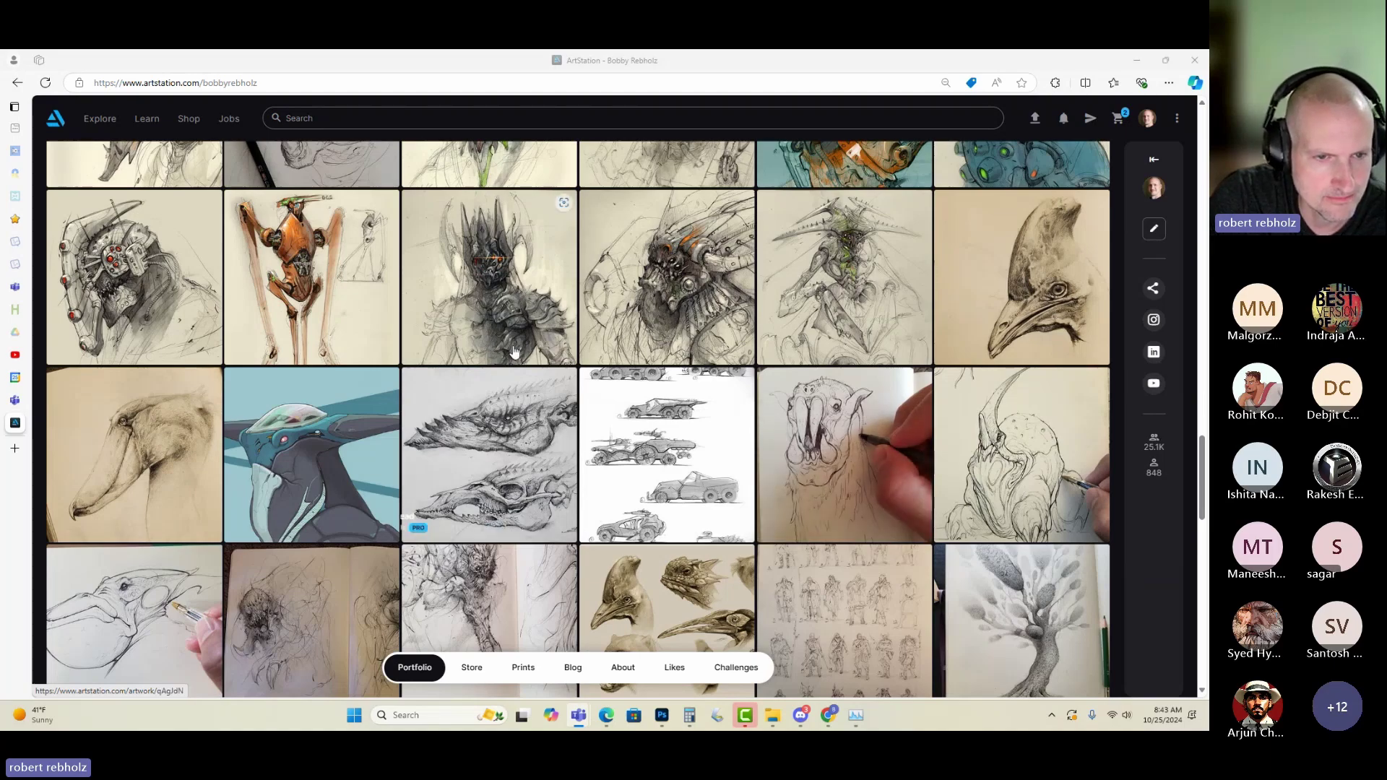
scroll(529, 392, "up", 3)
scroll(529, 392, "up", 15)
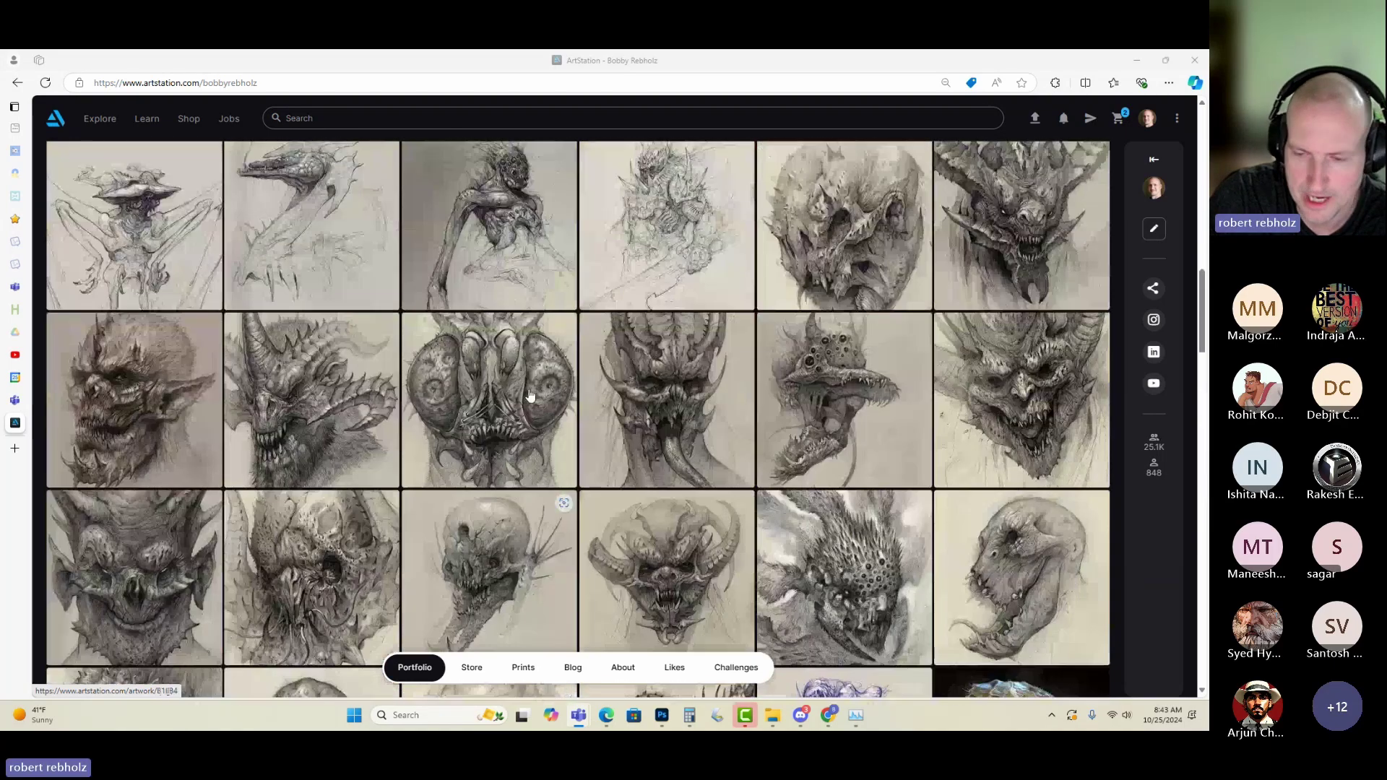
scroll(529, 397, "up", 5)
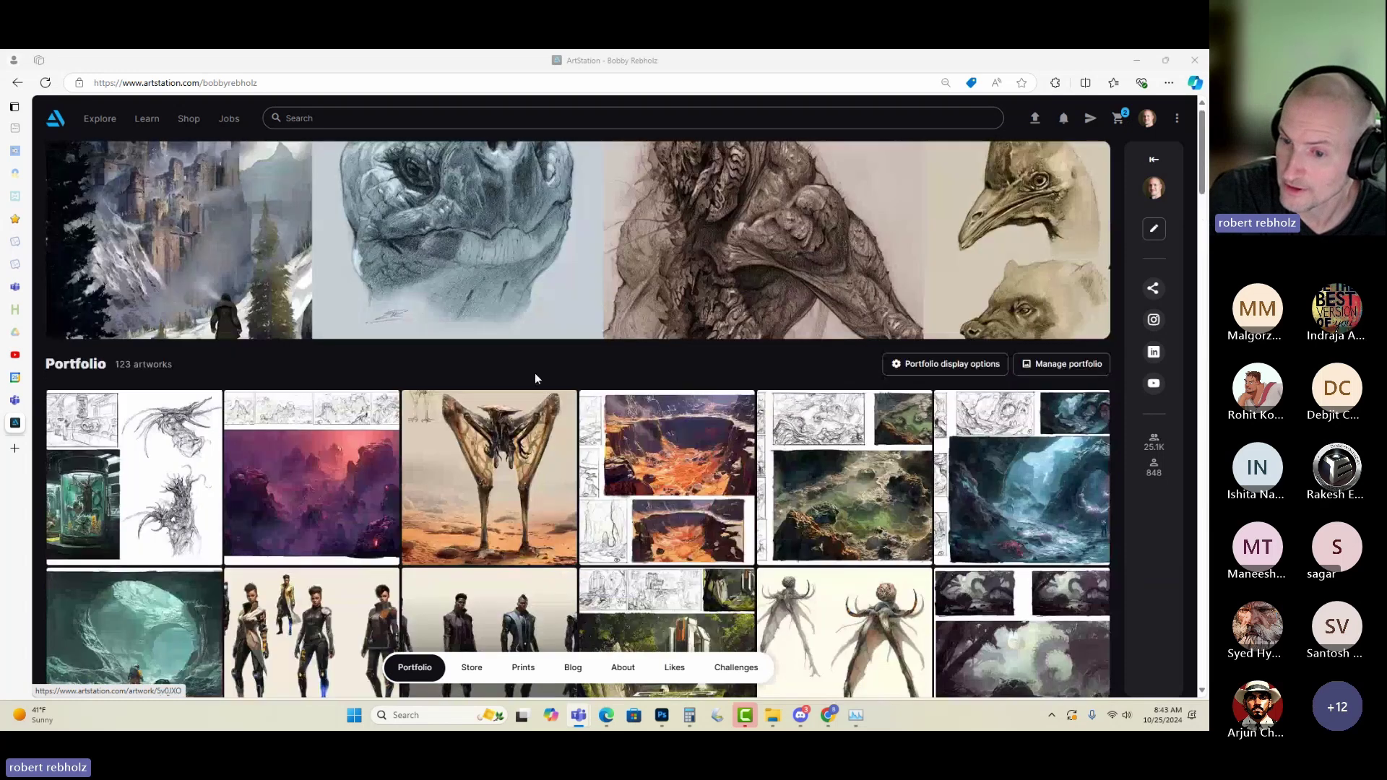
- Switch to Photoshop's blank Untitled-1 document and move the floating Layers panel up beside the canvas edge
left_click(662, 715)
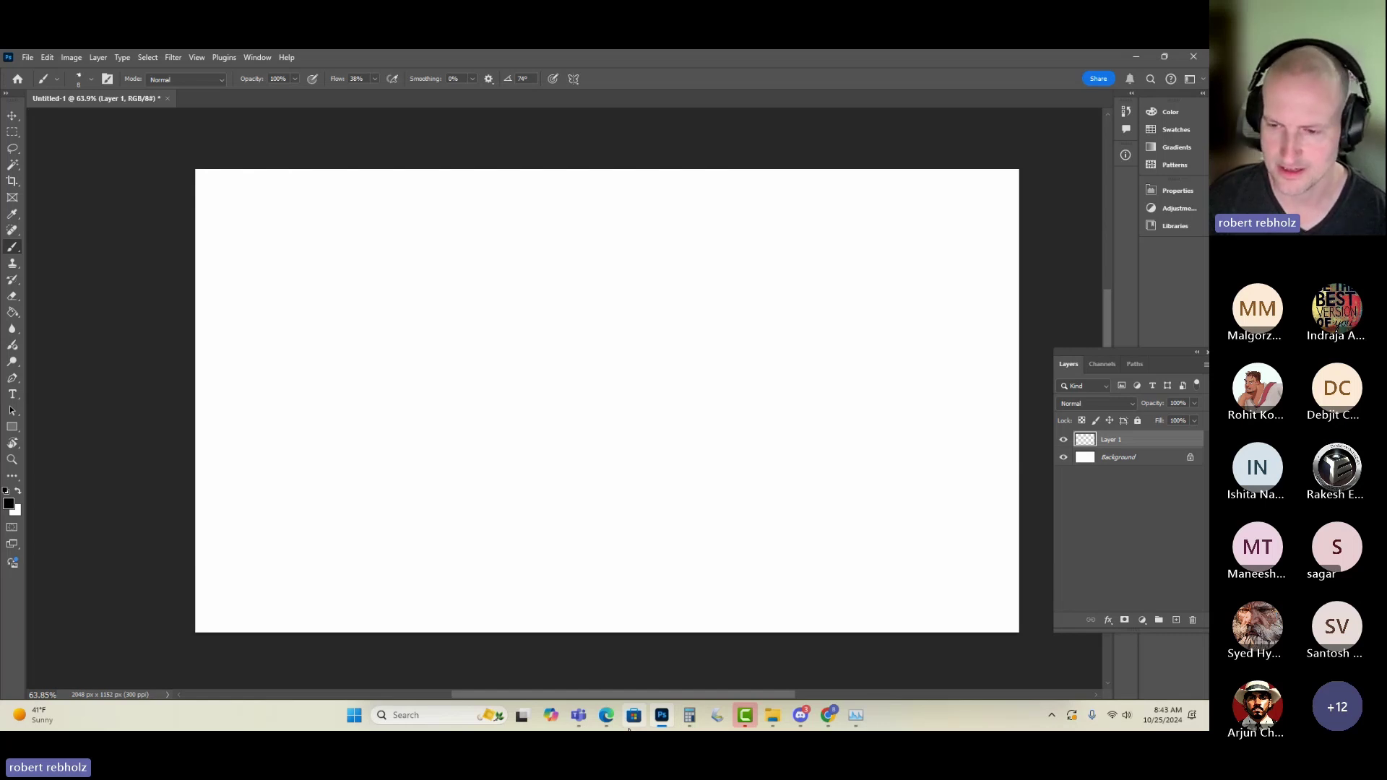
left_click_drag(969, 600, 965, 679)
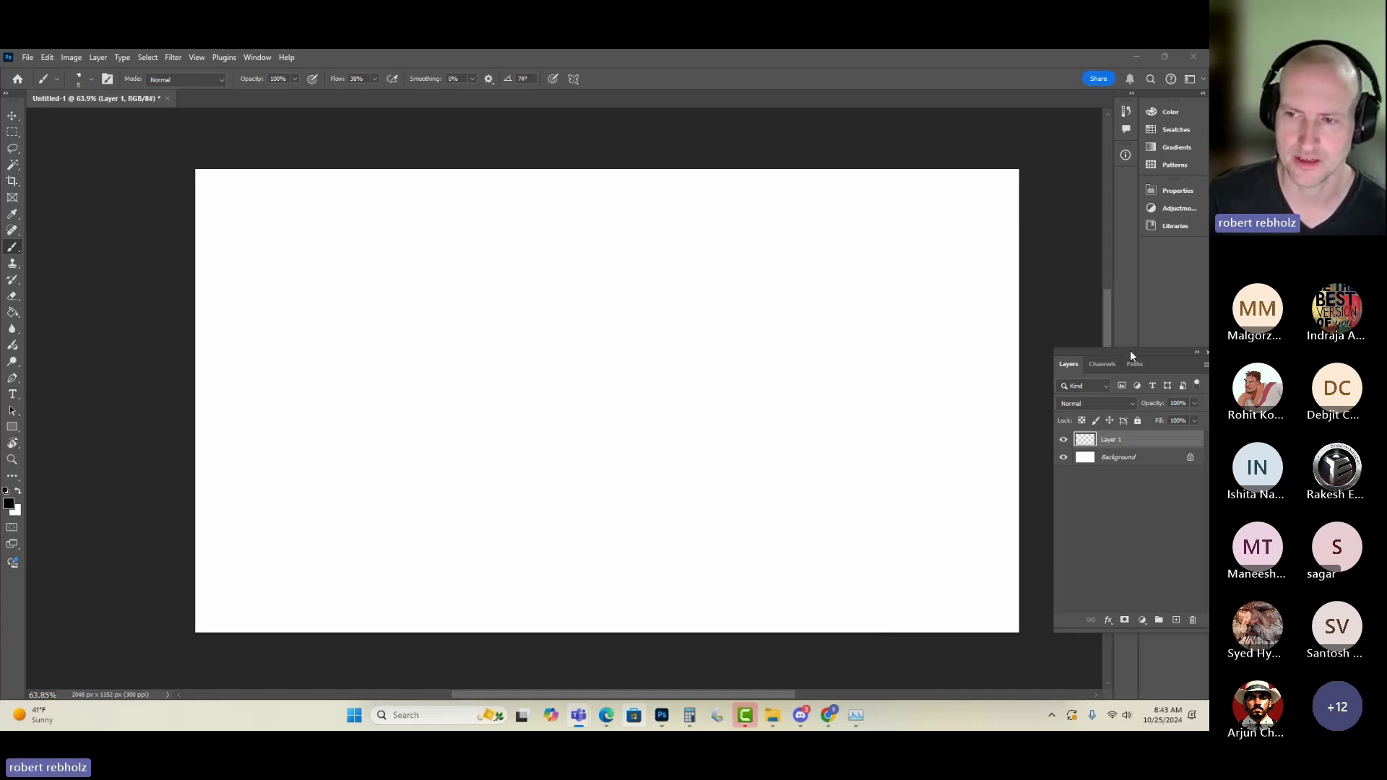
left_click_drag(1130, 351, 1097, 263)
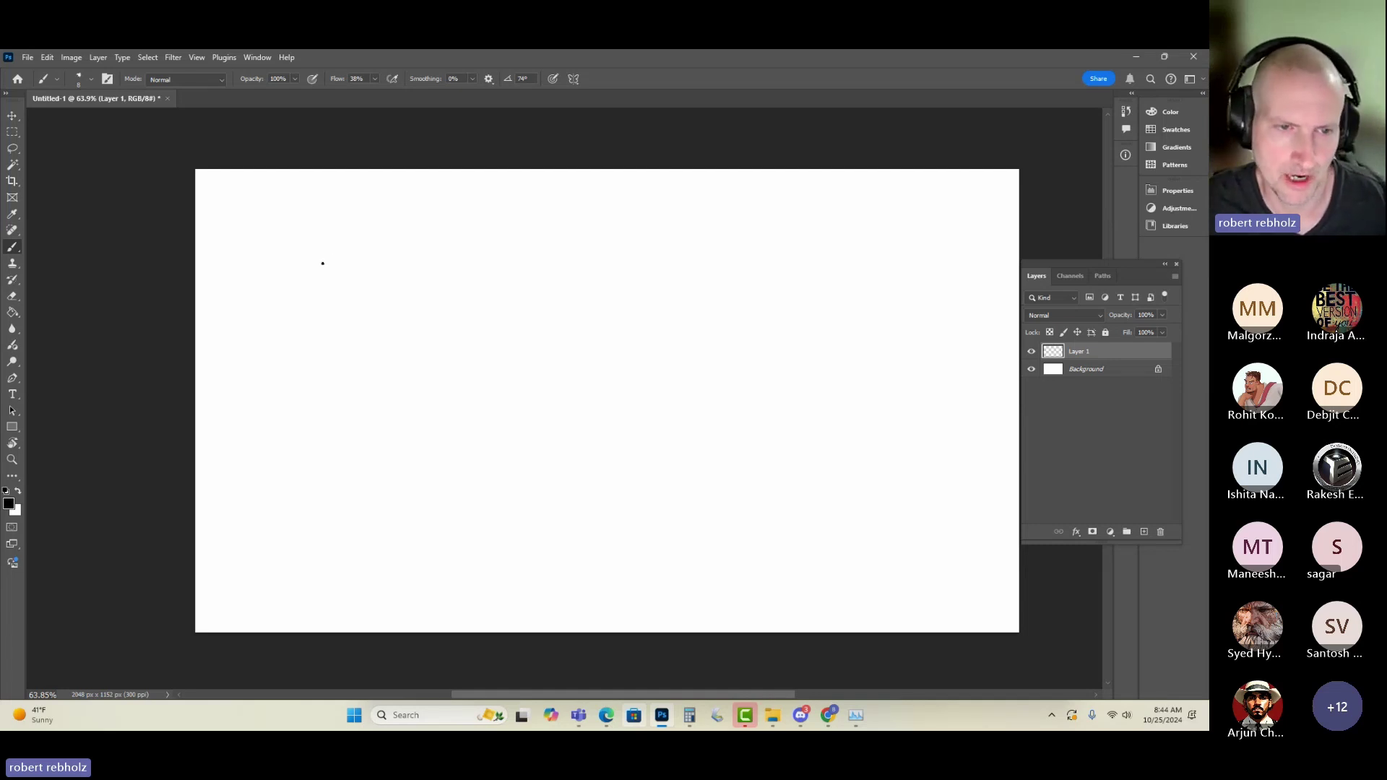
- Inspect the Dry Media Brushes presets around KYLE Ultimate Pencil Hard, keeping that brush selected
right_click(318, 265)
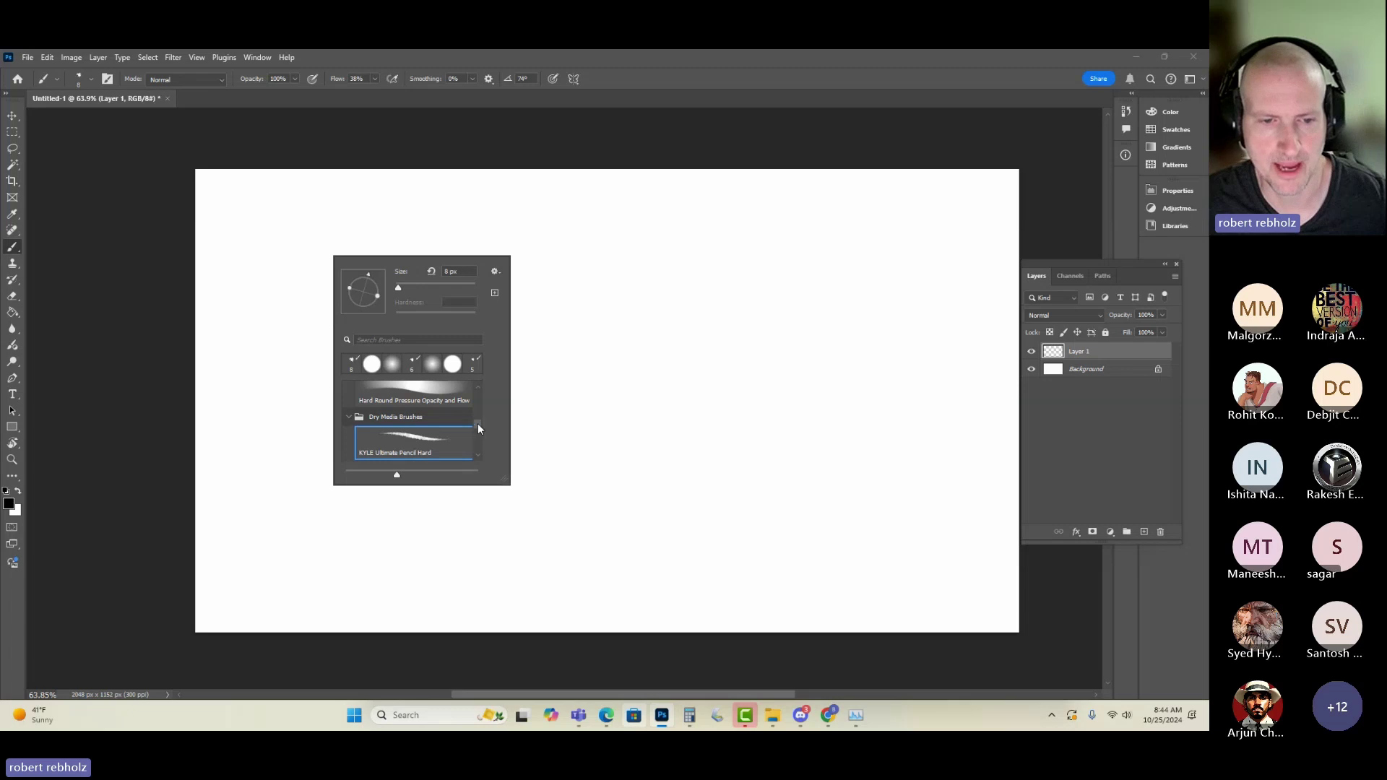
mouse_move(478, 424)
left_mouse_down()
mouse_move(475, 401)
mouse_move(479, 427)
left_mouse_up()
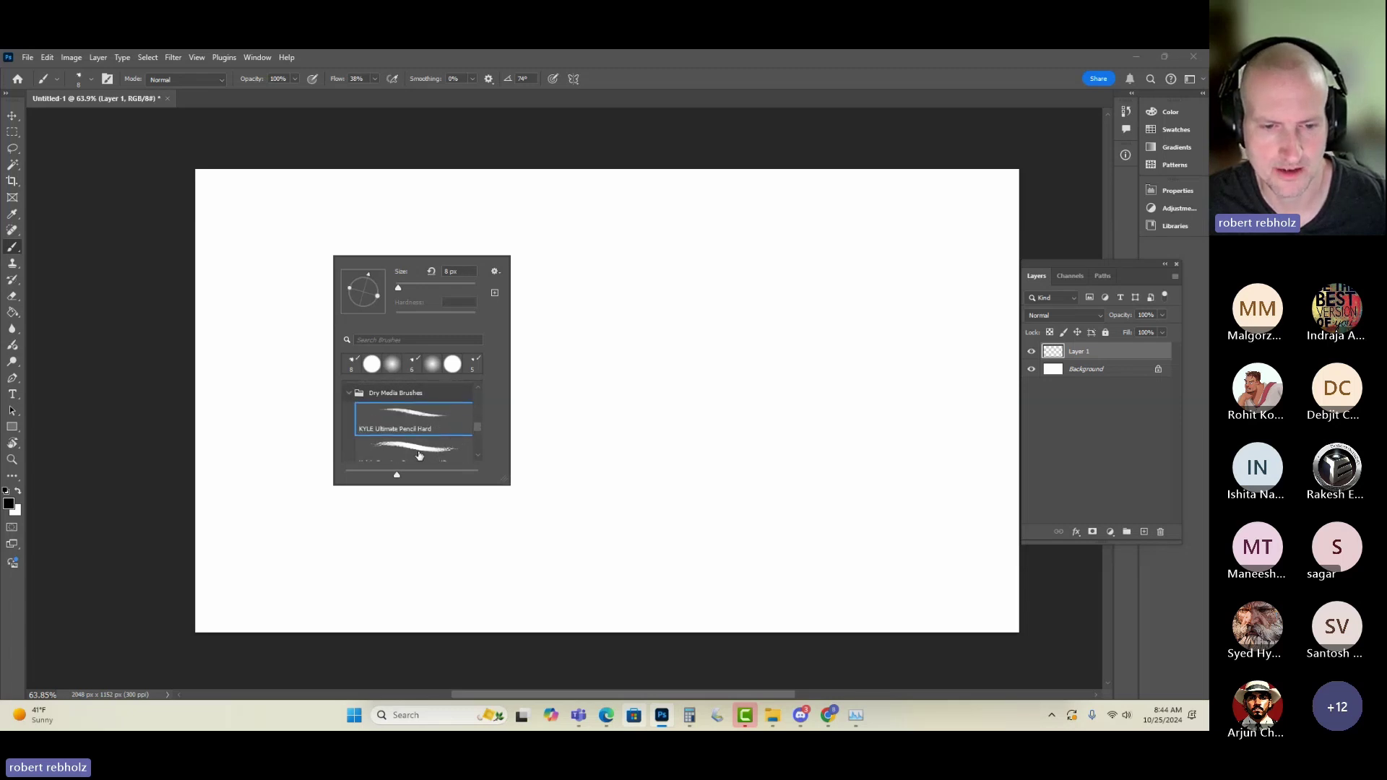
left_click_drag(476, 428, 478, 426)
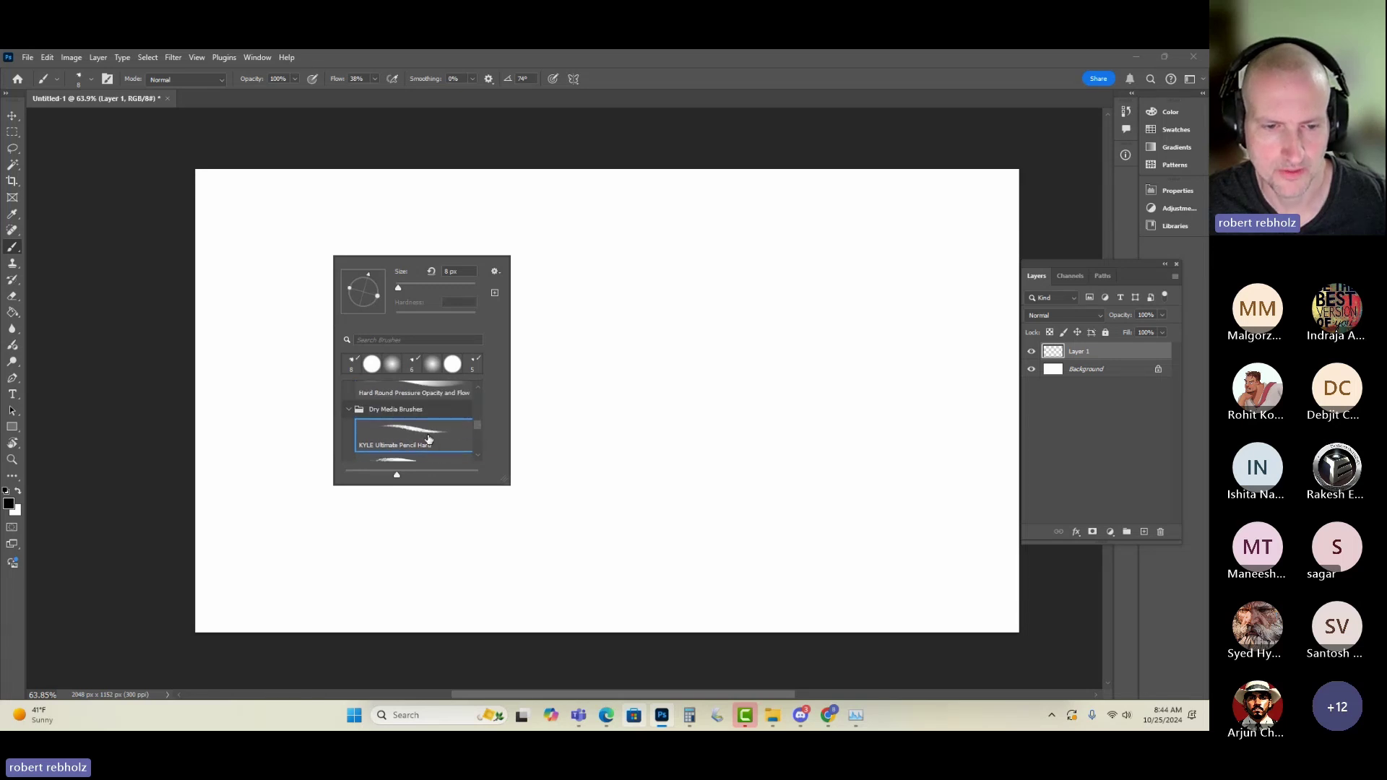
left_click(295, 445)
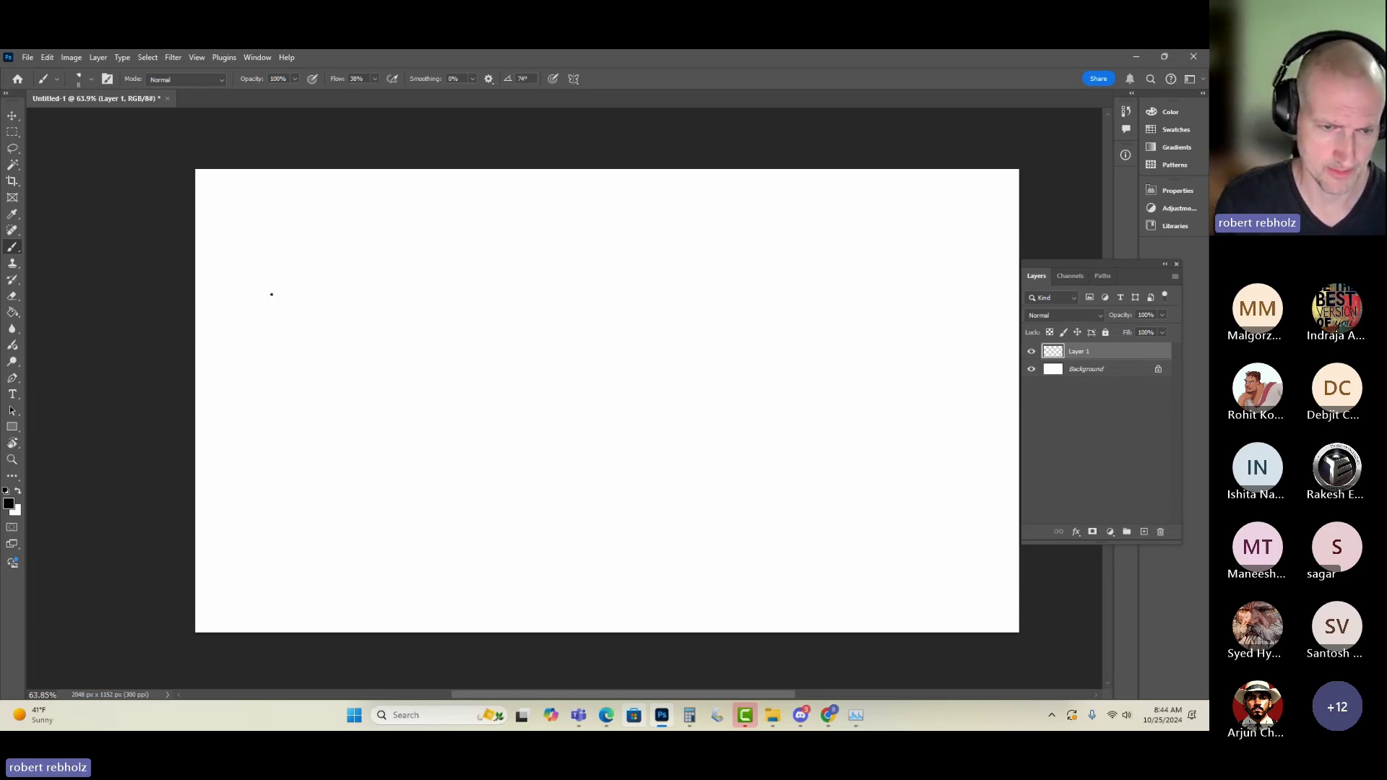
- Draw a row of four separate horizontal ground lines across the upper canvas on Layer 1 and reinforce them with repeated strokes
left_click_drag(282, 292, 445, 285)
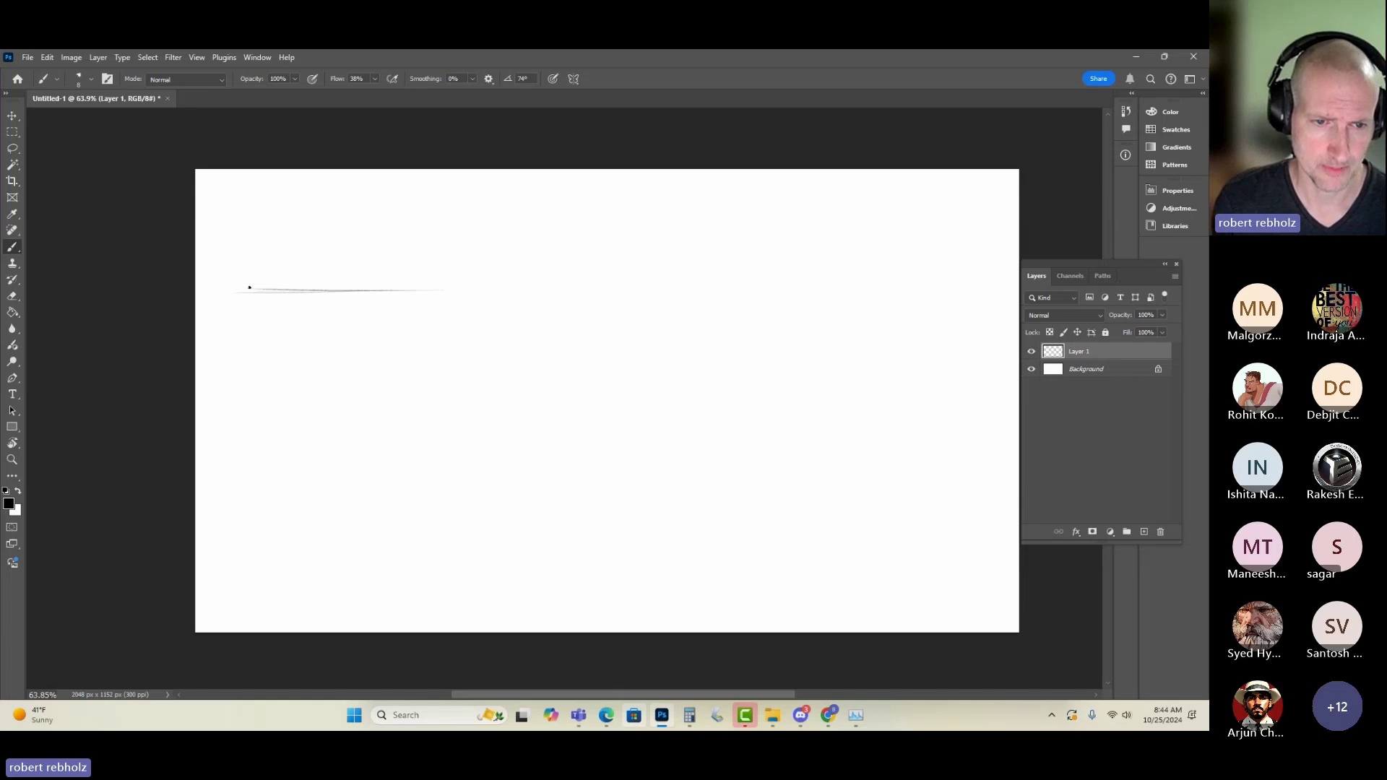
mouse_move(250, 287)
left_mouse_down()
mouse_move(343, 275)
mouse_move(431, 289)
mouse_move(240, 288)
mouse_move(671, 282)
mouse_move(937, 296)
mouse_move(985, 284)
left_mouse_up()
left_click_drag(899, 286, 993, 284)
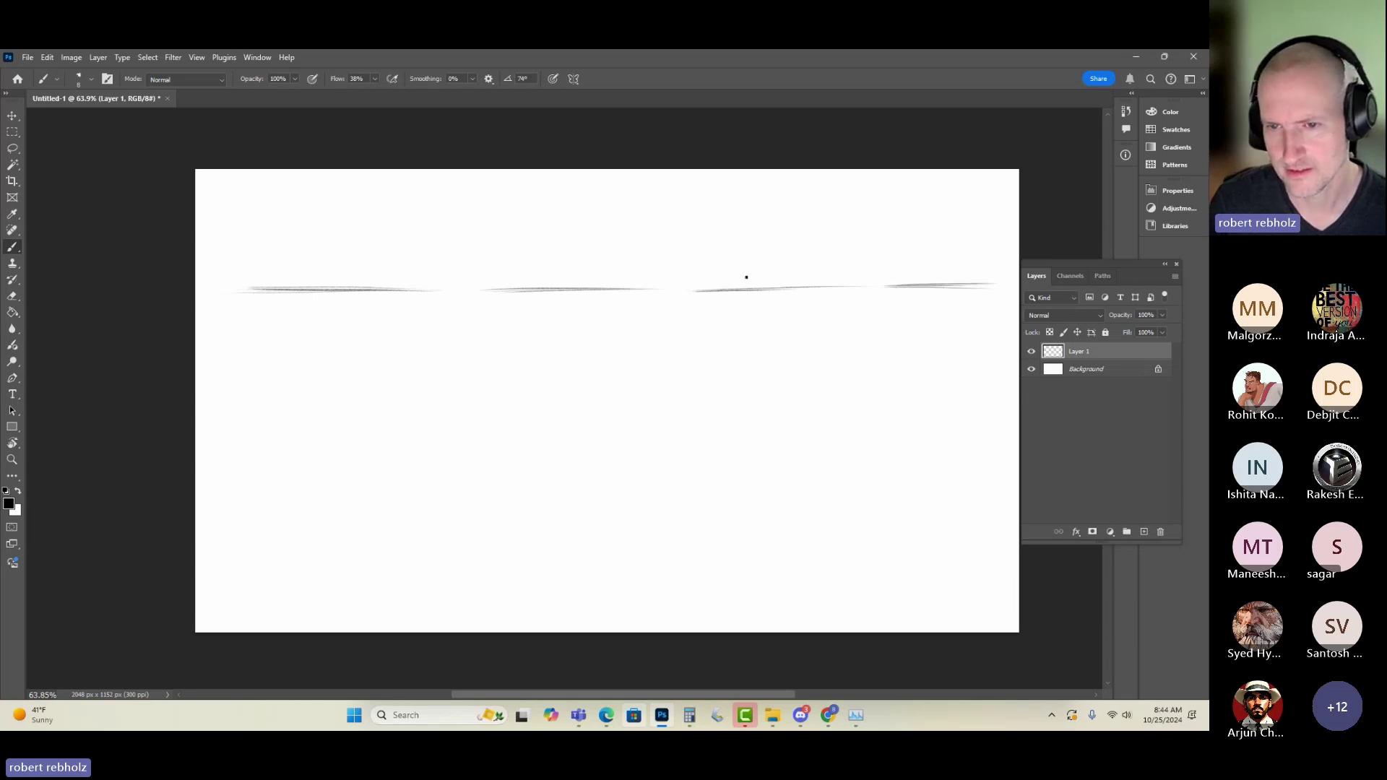
left_click_drag(698, 291, 819, 288)
left_click_drag(515, 291, 626, 289)
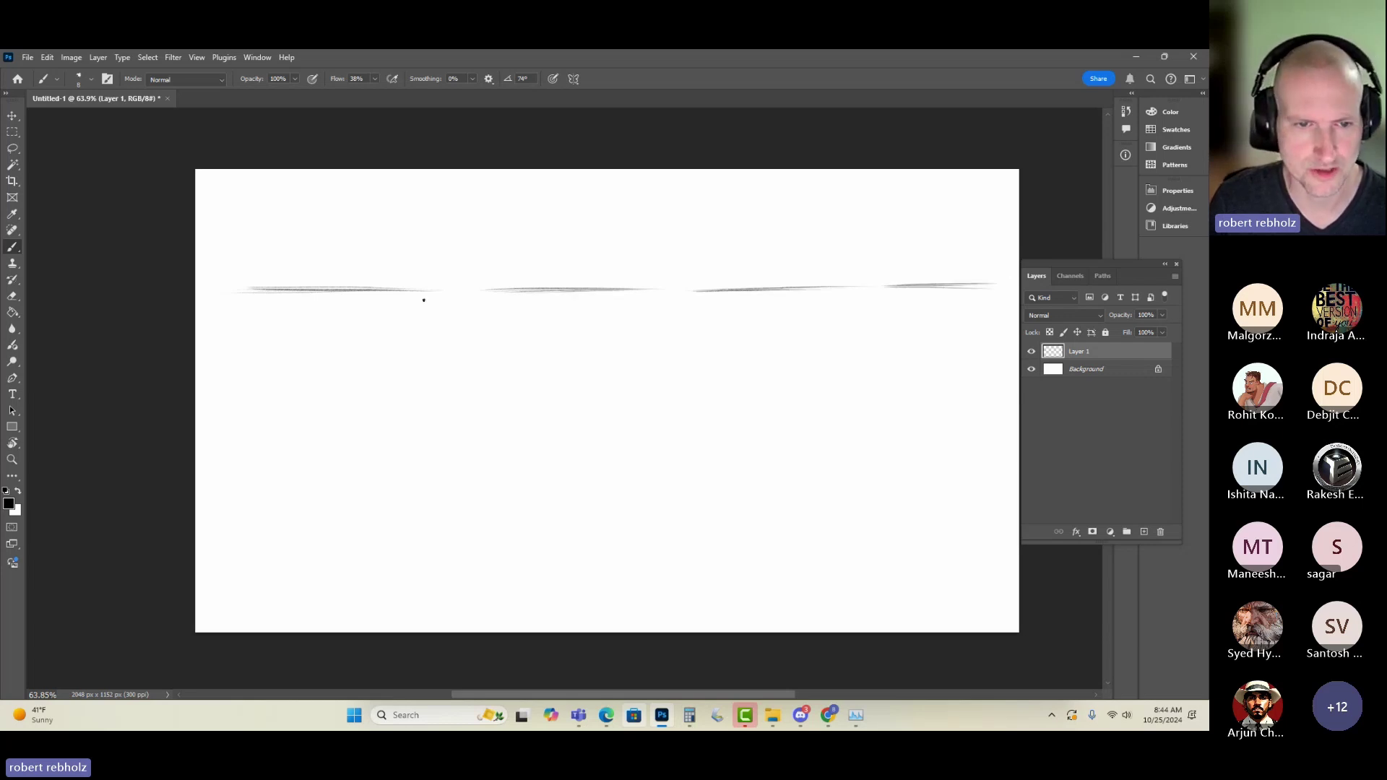
left_click_drag(246, 291, 418, 291)
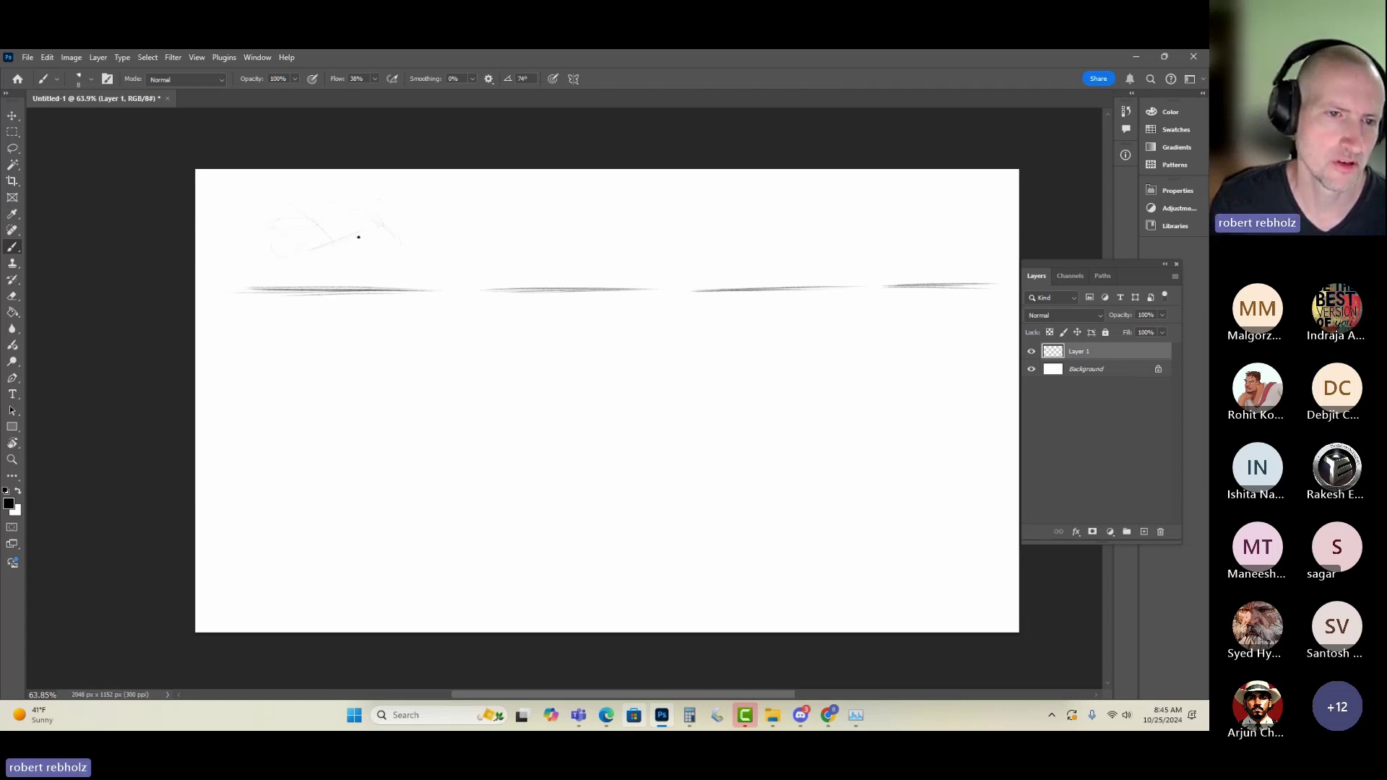
- Scribble a loose, wide oval mass of light overlapping pencil strokes above the first ground line
left_click_drag(317, 246, 268, 238)
scroll(301, 224, "up", 3)
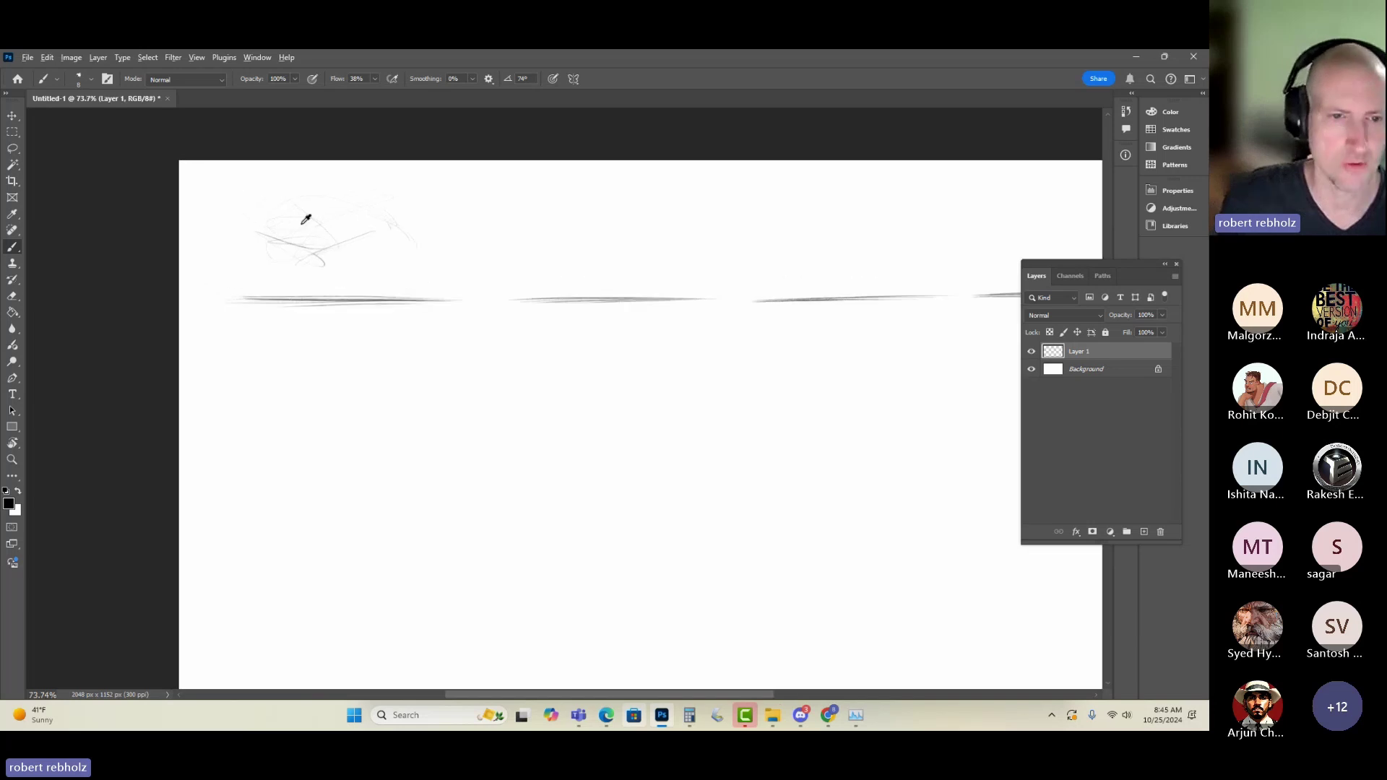
mouse_move(332, 248)
left_mouse_down()
mouse_move(317, 217)
mouse_move(238, 260)
mouse_move(395, 209)
mouse_move(325, 246)
mouse_move(424, 230)
left_mouse_up()
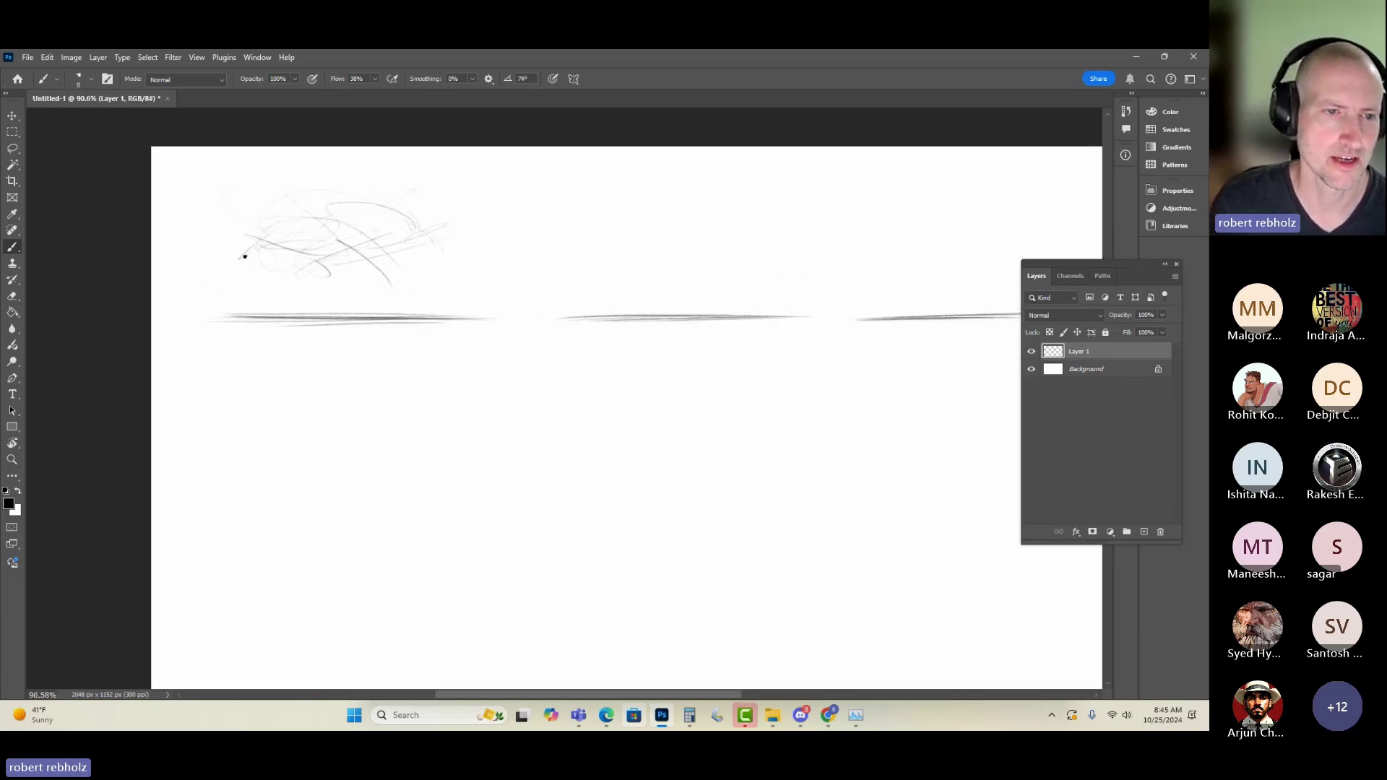
mouse_move(272, 207)
left_mouse_down()
mouse_move(229, 249)
mouse_move(237, 210)
mouse_move(306, 223)
mouse_move(294, 209)
mouse_move(234, 228)
mouse_move(326, 241)
mouse_move(312, 194)
mouse_move(350, 196)
mouse_move(319, 192)
mouse_move(232, 228)
mouse_move(362, 244)
mouse_move(321, 207)
mouse_move(342, 194)
mouse_move(471, 254)
left_mouse_up()
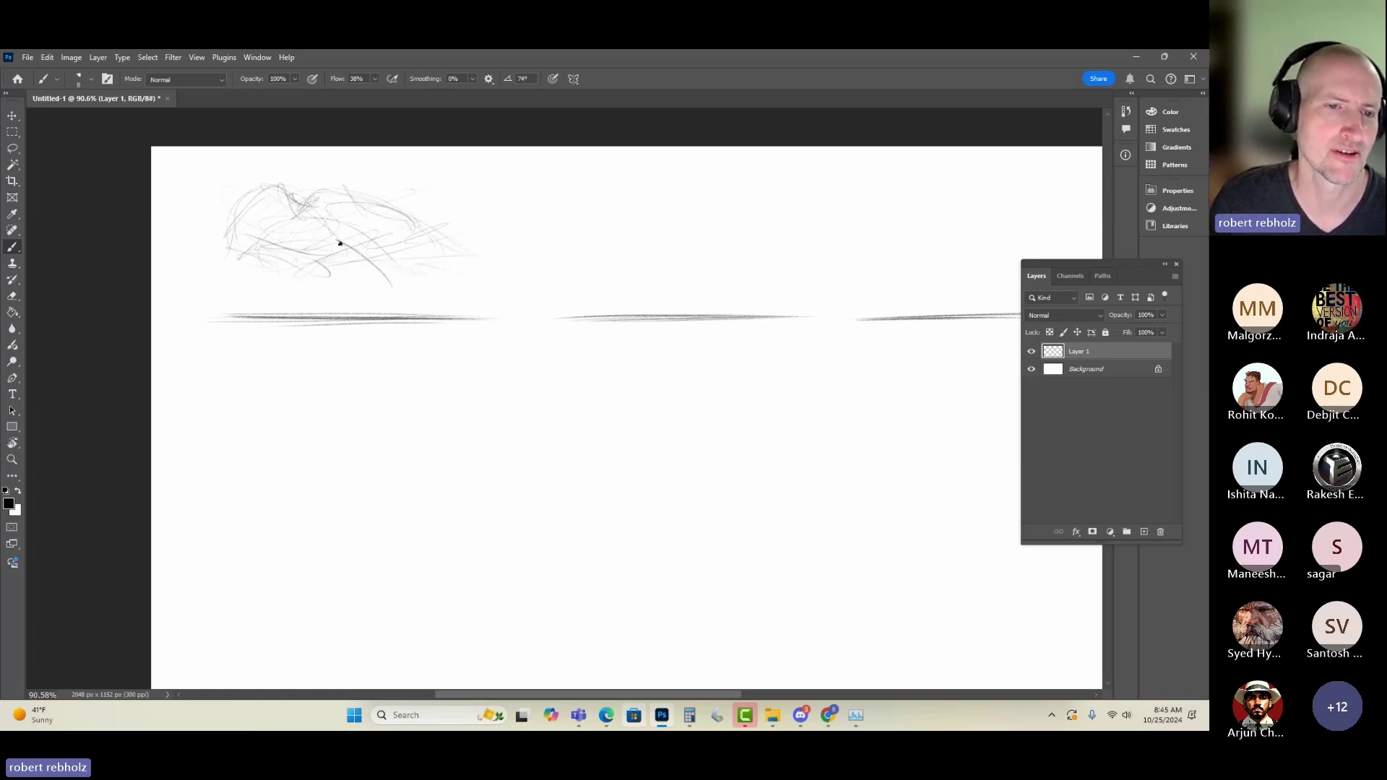
mouse_move(340, 244)
left_mouse_down()
mouse_move(408, 263)
mouse_move(281, 263)
mouse_move(434, 246)
mouse_move(342, 277)
mouse_move(284, 257)
mouse_move(357, 281)
mouse_move(418, 247)
left_mouse_up()
mouse_move(304, 262)
left_mouse_down()
mouse_move(379, 278)
mouse_move(260, 261)
mouse_move(328, 282)
mouse_move(293, 260)
mouse_move(436, 222)
mouse_move(320, 281)
mouse_move(402, 241)
mouse_move(272, 260)
left_mouse_up()
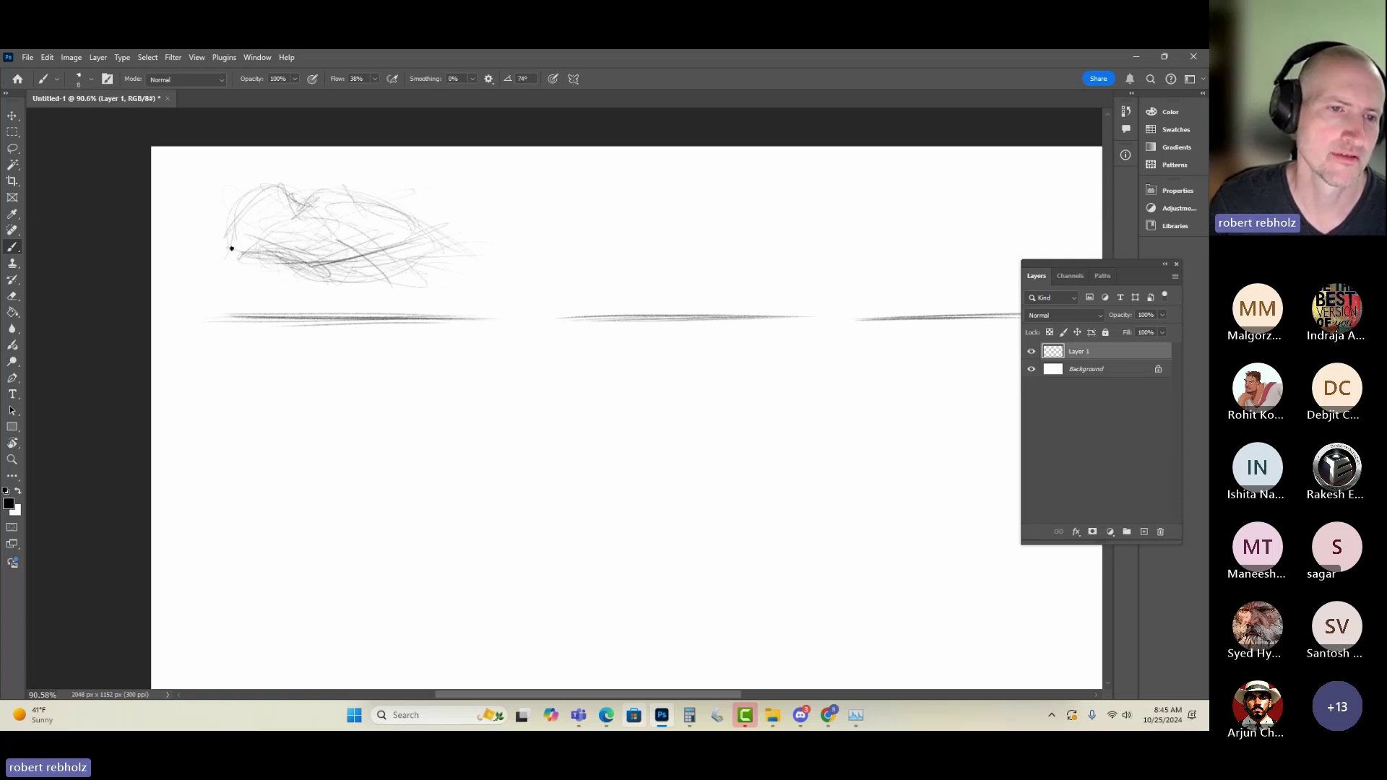
mouse_move(349, 239)
left_mouse_down()
mouse_move(244, 256)
mouse_move(369, 265)
mouse_move(260, 232)
mouse_move(272, 217)
mouse_move(257, 207)
mouse_move(294, 181)
mouse_move(249, 224)
mouse_move(285, 269)
mouse_move(206, 250)
mouse_move(247, 239)
left_mouse_up()
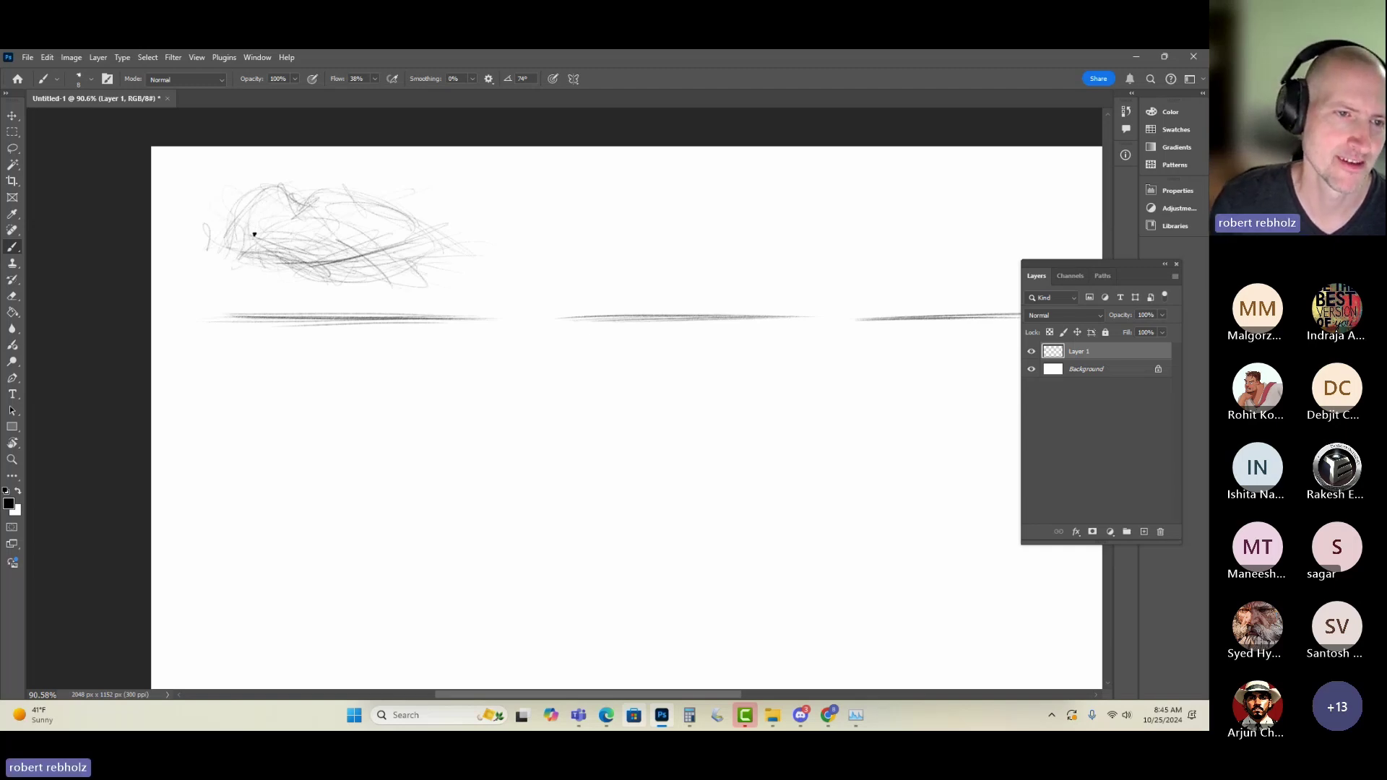
mouse_move(373, 197)
left_mouse_down()
mouse_move(445, 212)
mouse_move(289, 255)
left_mouse_up()
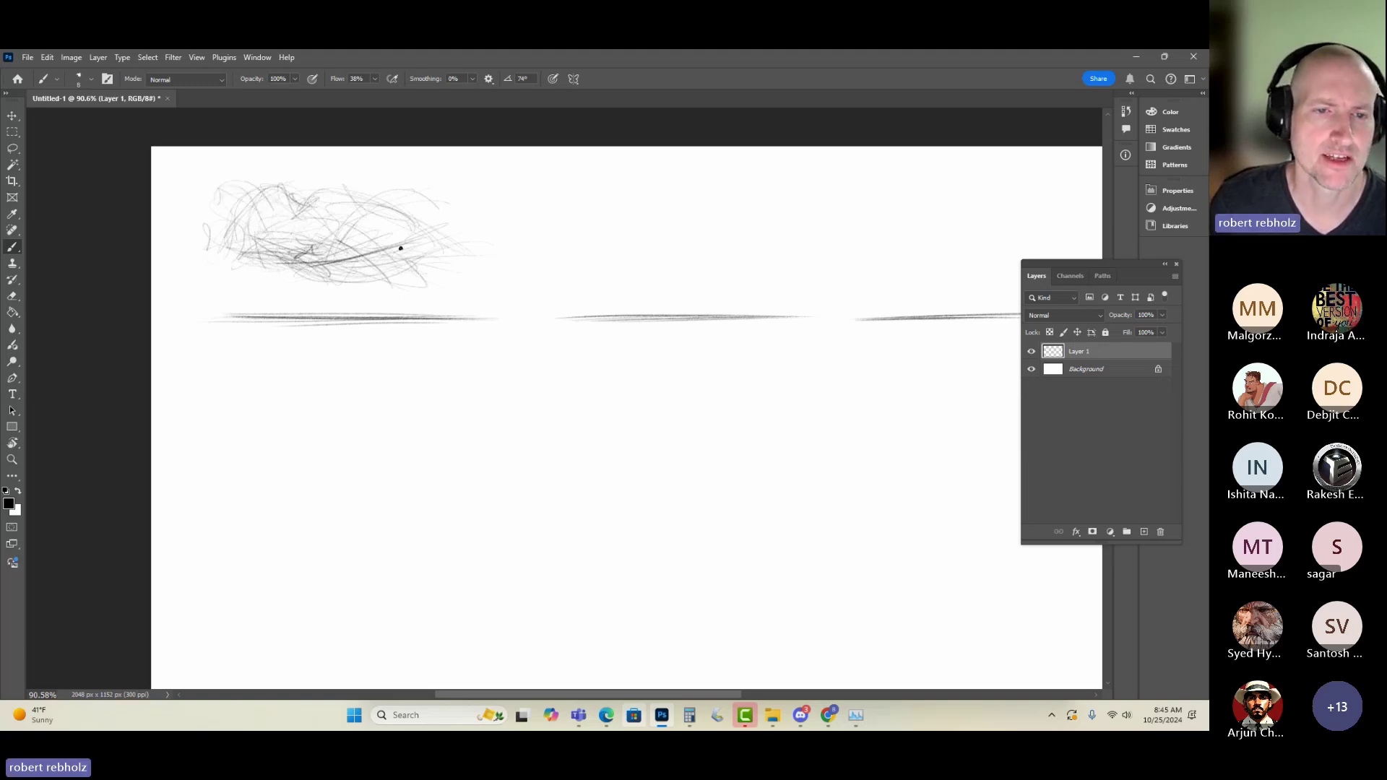
- Darken a wavy underside line through the first scribble and draw an arrow aimed at its upper rear
mouse_move(401, 248)
left_mouse_down()
mouse_move(429, 258)
mouse_move(350, 270)
mouse_move(322, 233)
mouse_move(277, 257)
mouse_move(221, 234)
mouse_move(270, 264)
mouse_move(340, 228)
mouse_move(240, 261)
mouse_move(215, 228)
mouse_move(419, 274)
mouse_move(381, 278)
left_mouse_up()
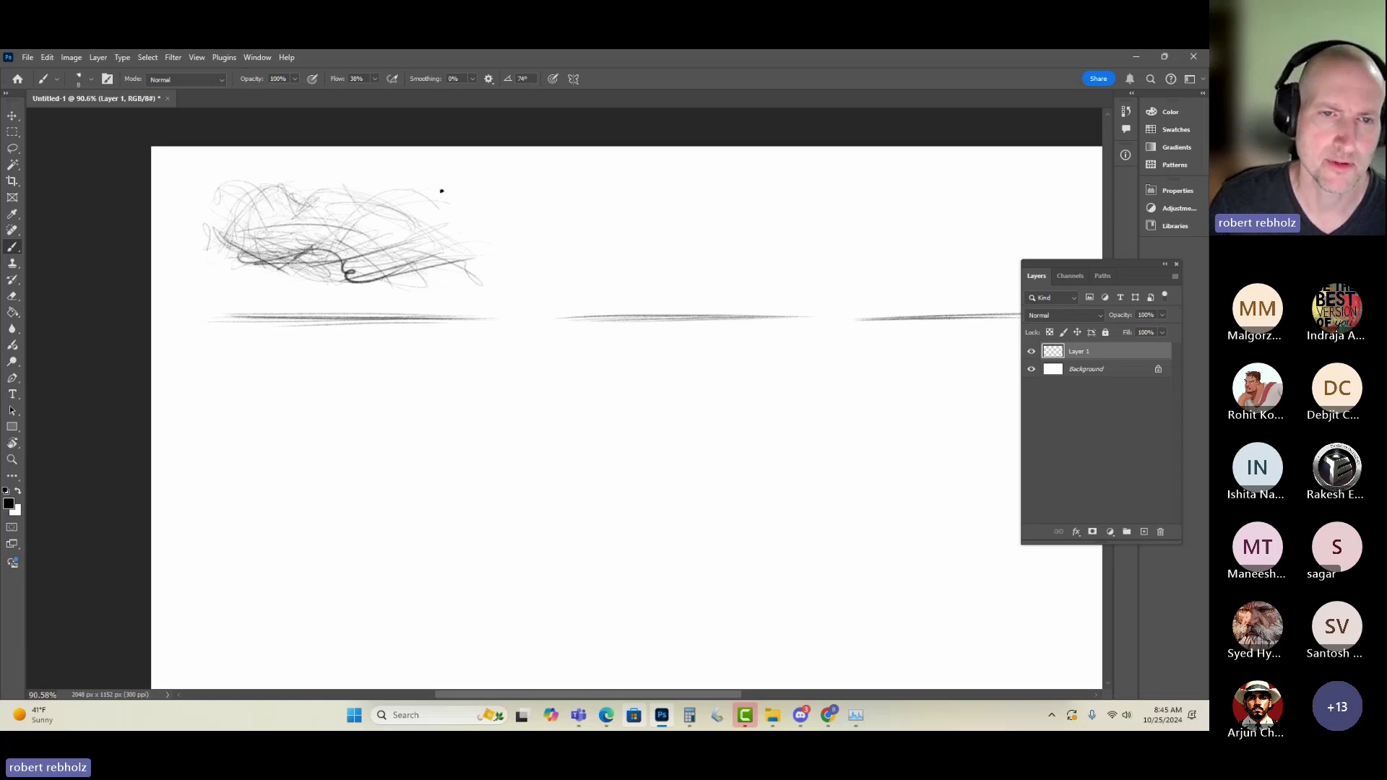
mouse_move(491, 162)
left_mouse_down()
mouse_move(460, 210)
mouse_move(460, 185)
left_mouse_up()
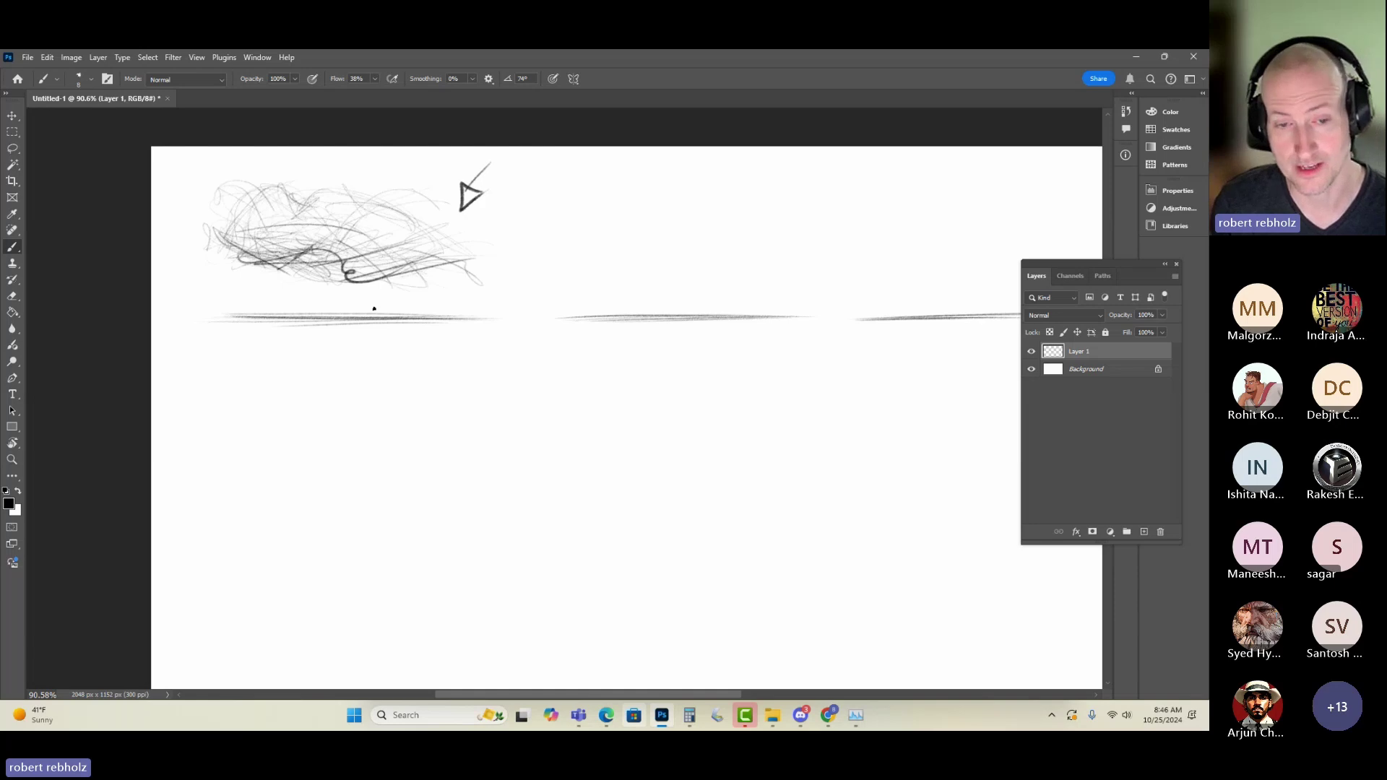
- Sketch loose front, middle and rear leg strokes from the first scribble down to its ground line
left_click_drag(379, 282, 351, 307)
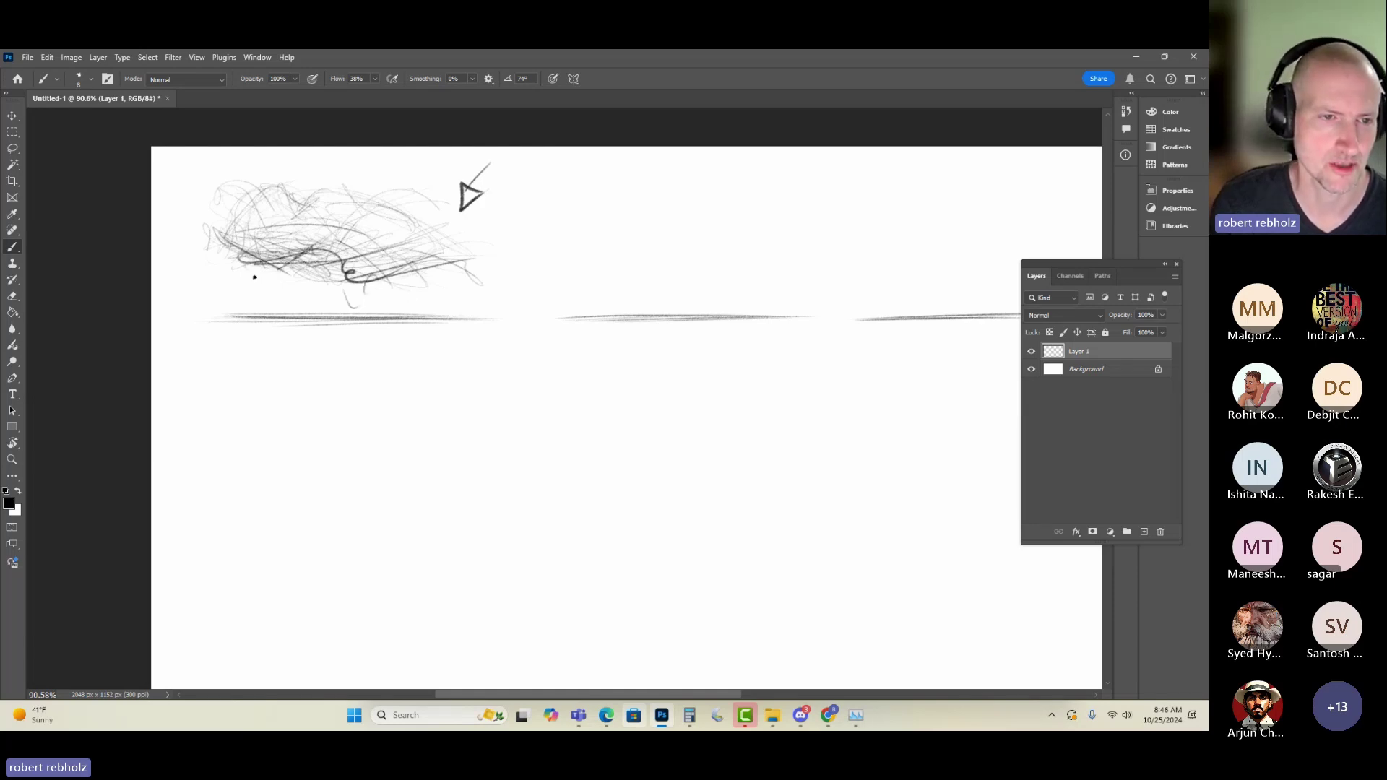
mouse_move(278, 203)
left_mouse_down()
mouse_move(242, 269)
mouse_move(260, 290)
mouse_move(192, 322)
left_mouse_up()
left_click_drag(238, 240, 196, 305)
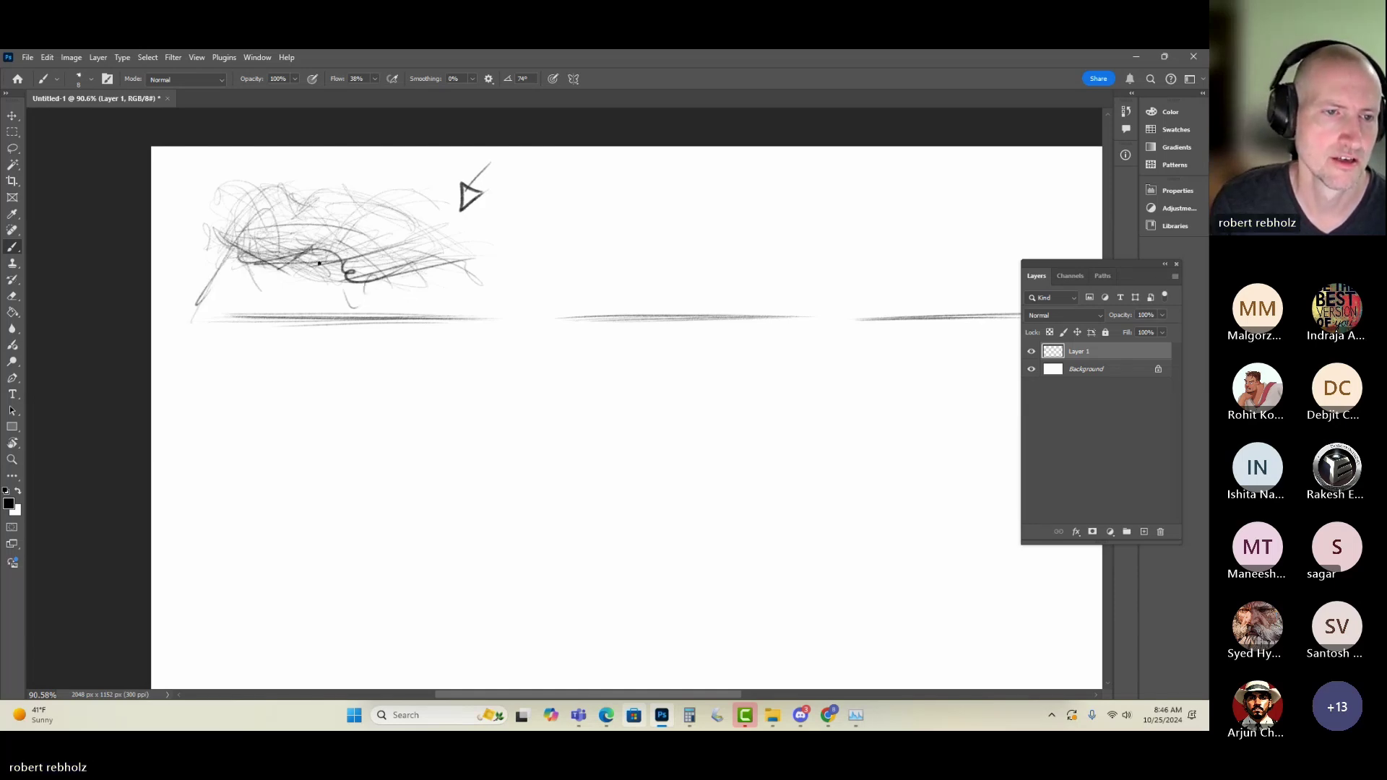
left_click_drag(312, 220, 279, 299)
left_click_drag(343, 224, 438, 315)
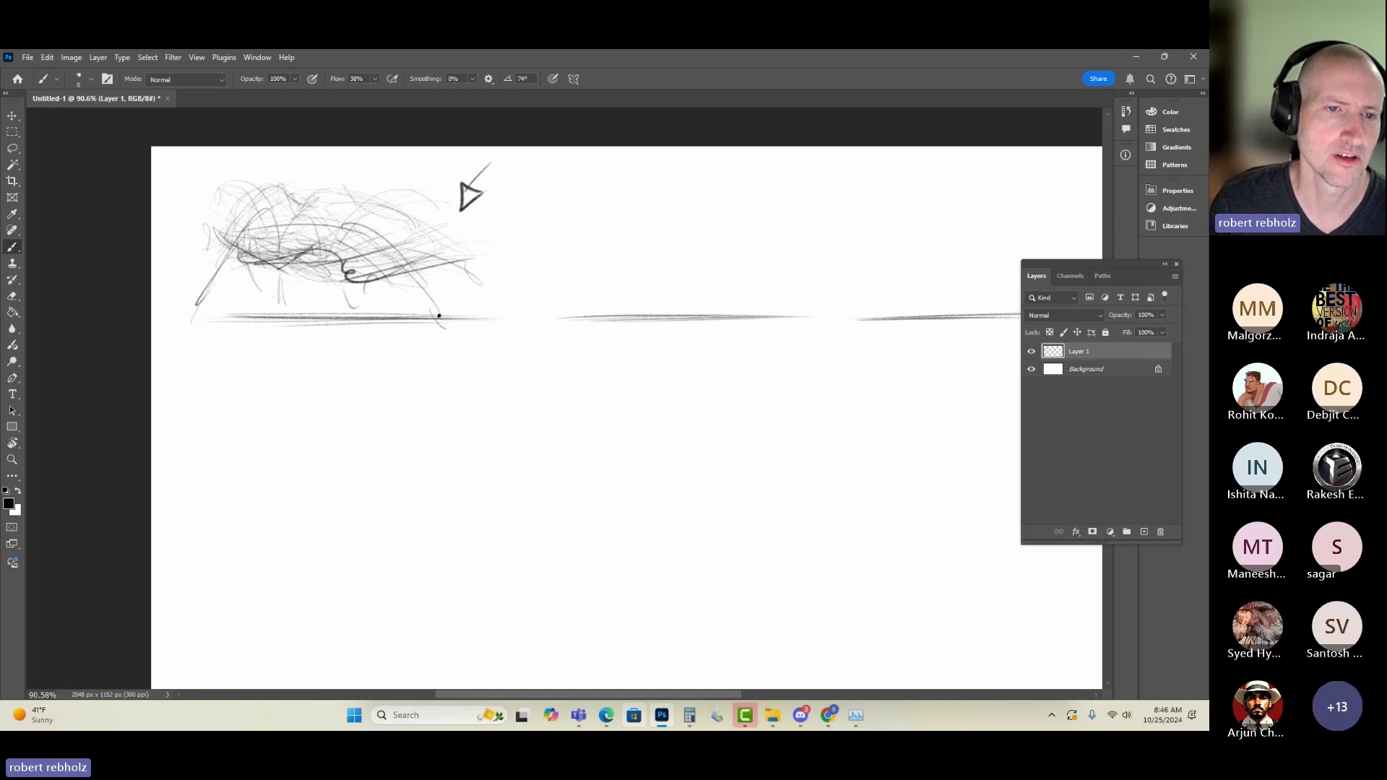
left_click_drag(430, 249, 508, 338)
left_click_drag(210, 263, 180, 307)
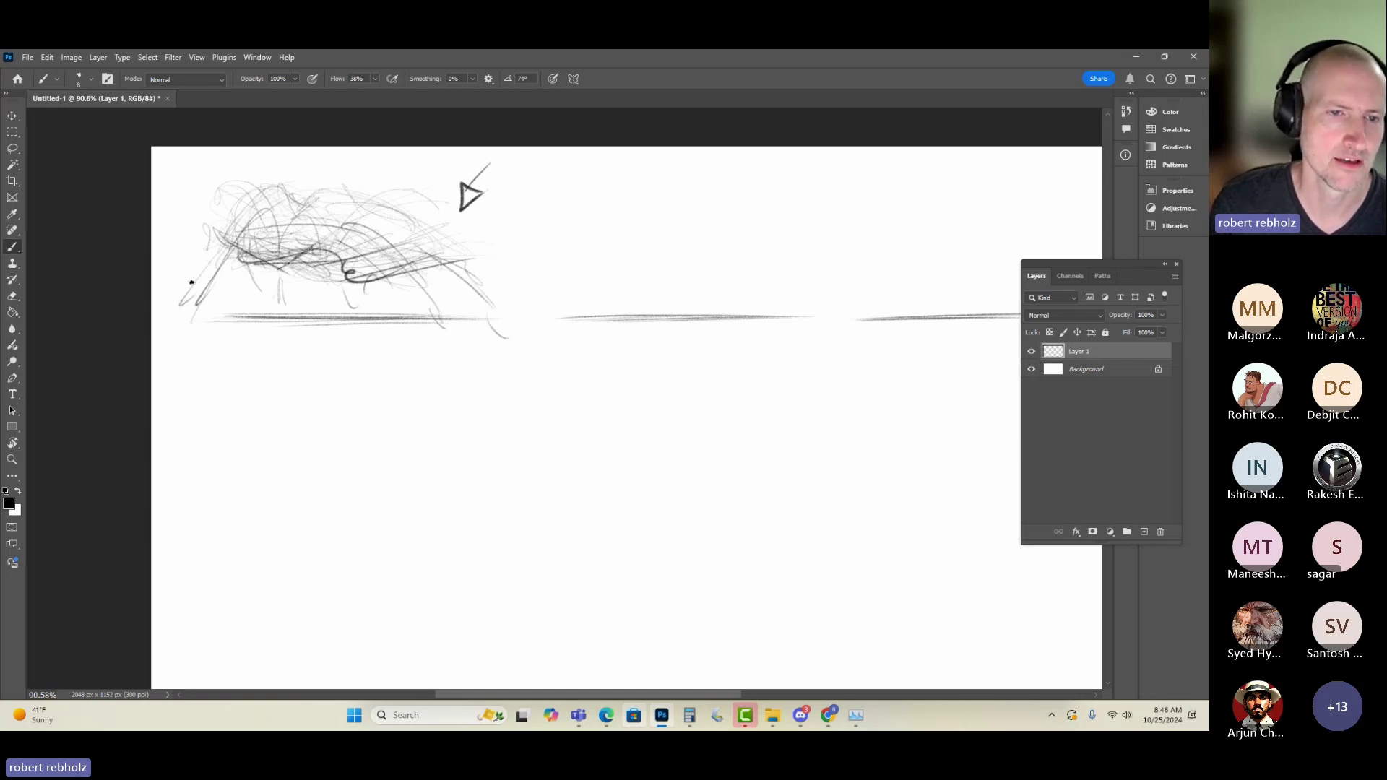
- Extend and reinforce the first ground line, and rough in the creature's head, back and rump contours
mouse_move(275, 316)
left_mouse_down()
mouse_move(191, 316)
mouse_move(549, 311)
left_mouse_up()
mouse_move(230, 225)
left_mouse_down()
mouse_move(218, 188)
mouse_move(242, 196)
mouse_move(254, 232)
mouse_move(249, 191)
mouse_move(208, 190)
mouse_move(249, 180)
mouse_move(274, 230)
mouse_move(206, 192)
mouse_move(246, 251)
mouse_move(222, 237)
mouse_move(253, 244)
mouse_move(279, 227)
mouse_move(239, 246)
mouse_move(271, 258)
mouse_move(198, 245)
mouse_move(248, 269)
mouse_move(221, 261)
mouse_move(209, 226)
mouse_move(188, 247)
left_mouse_up()
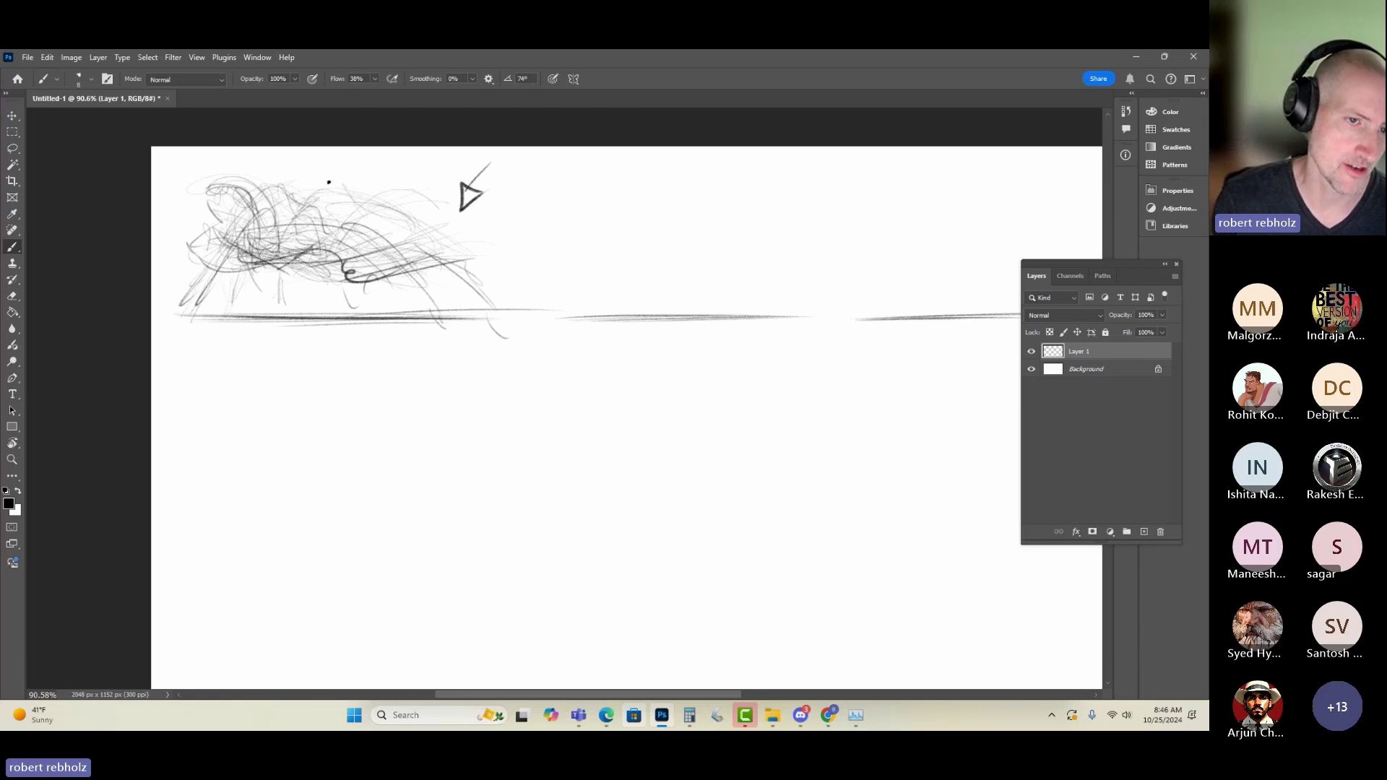
mouse_move(343, 182)
left_mouse_down()
mouse_move(372, 220)
mouse_move(438, 252)
left_mouse_up()
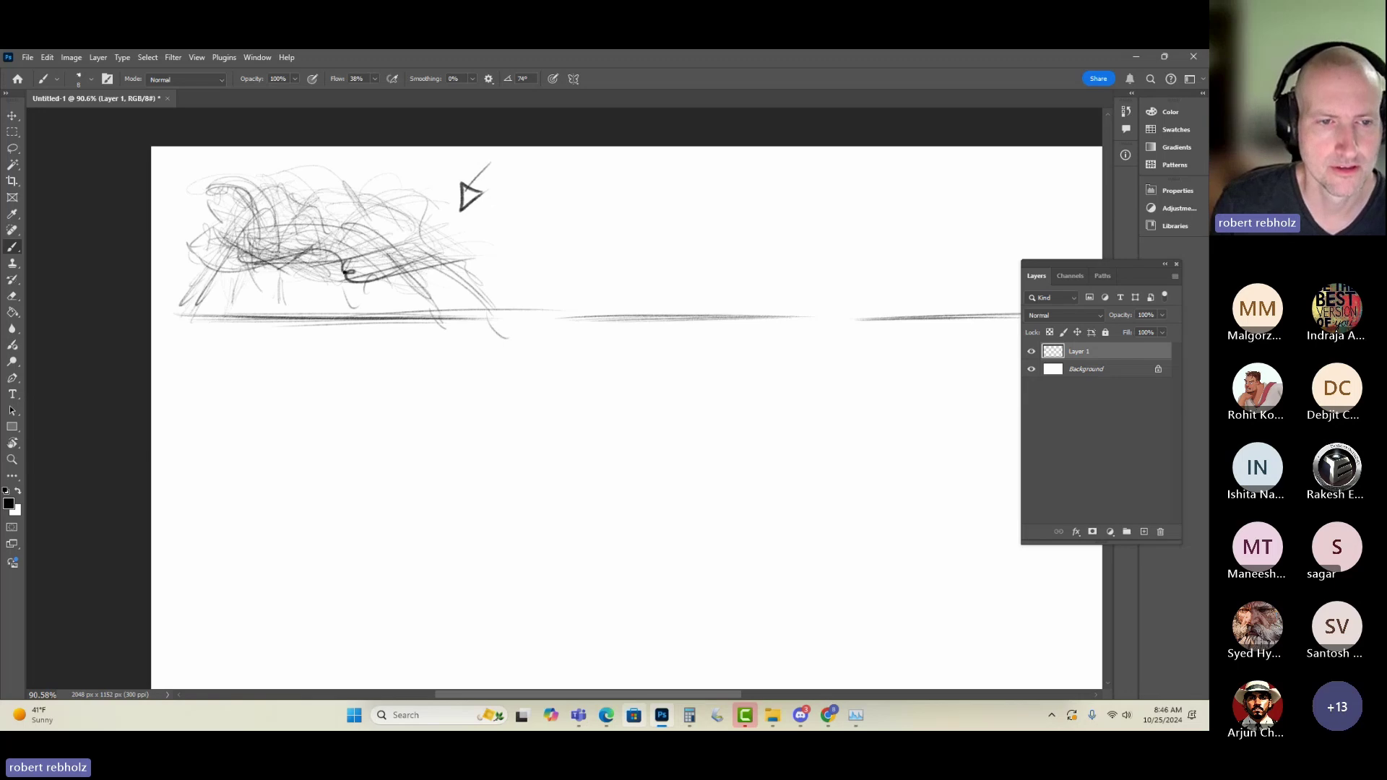
- Darken the first creature's rear and front legs, hatch the rear belly, and strengthen the rump and head contours
mouse_move(347, 267)
left_mouse_down()
mouse_move(366, 247)
mouse_move(357, 275)
mouse_move(377, 273)
mouse_move(378, 251)
mouse_move(441, 322)
left_mouse_up()
left_click_drag(409, 238, 491, 312)
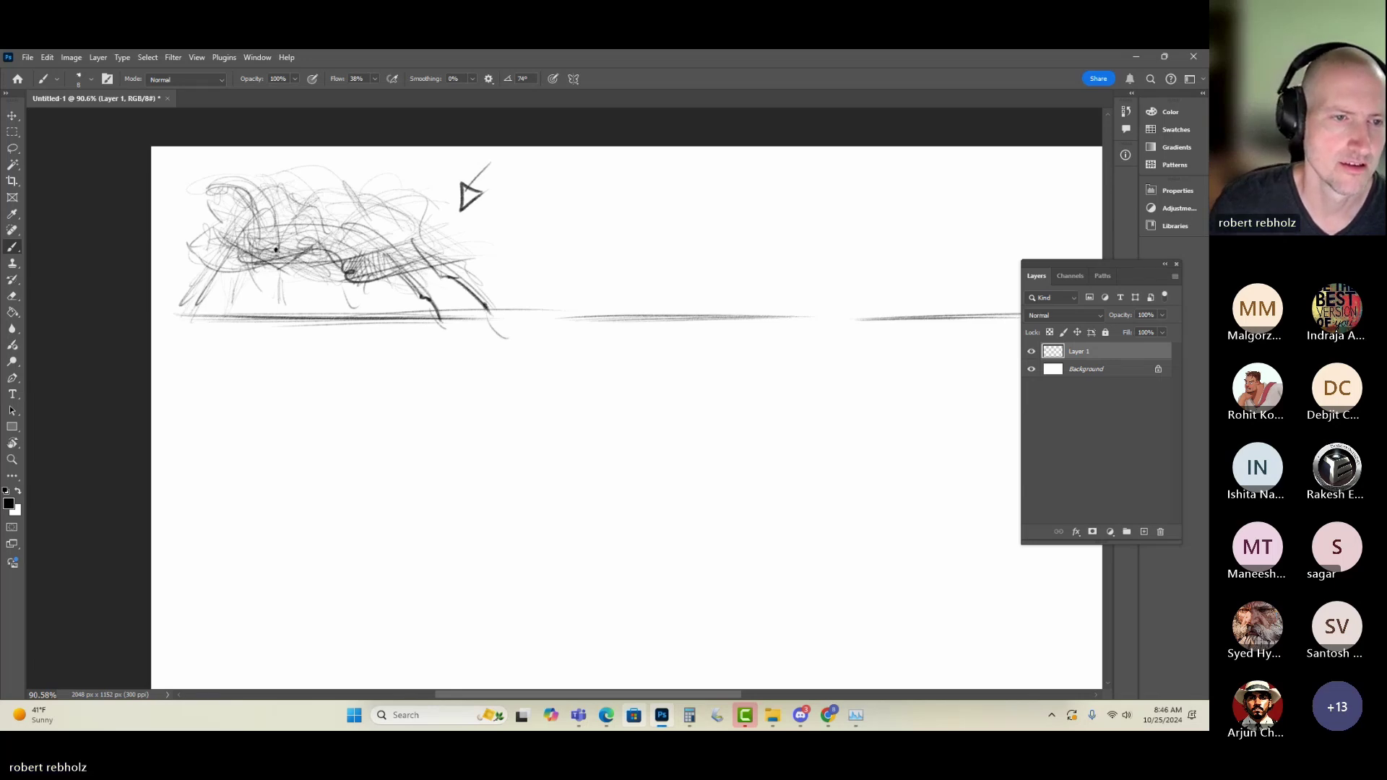
mouse_move(275, 249)
left_mouse_down()
mouse_move(187, 313)
mouse_move(262, 317)
mouse_move(191, 320)
left_mouse_up()
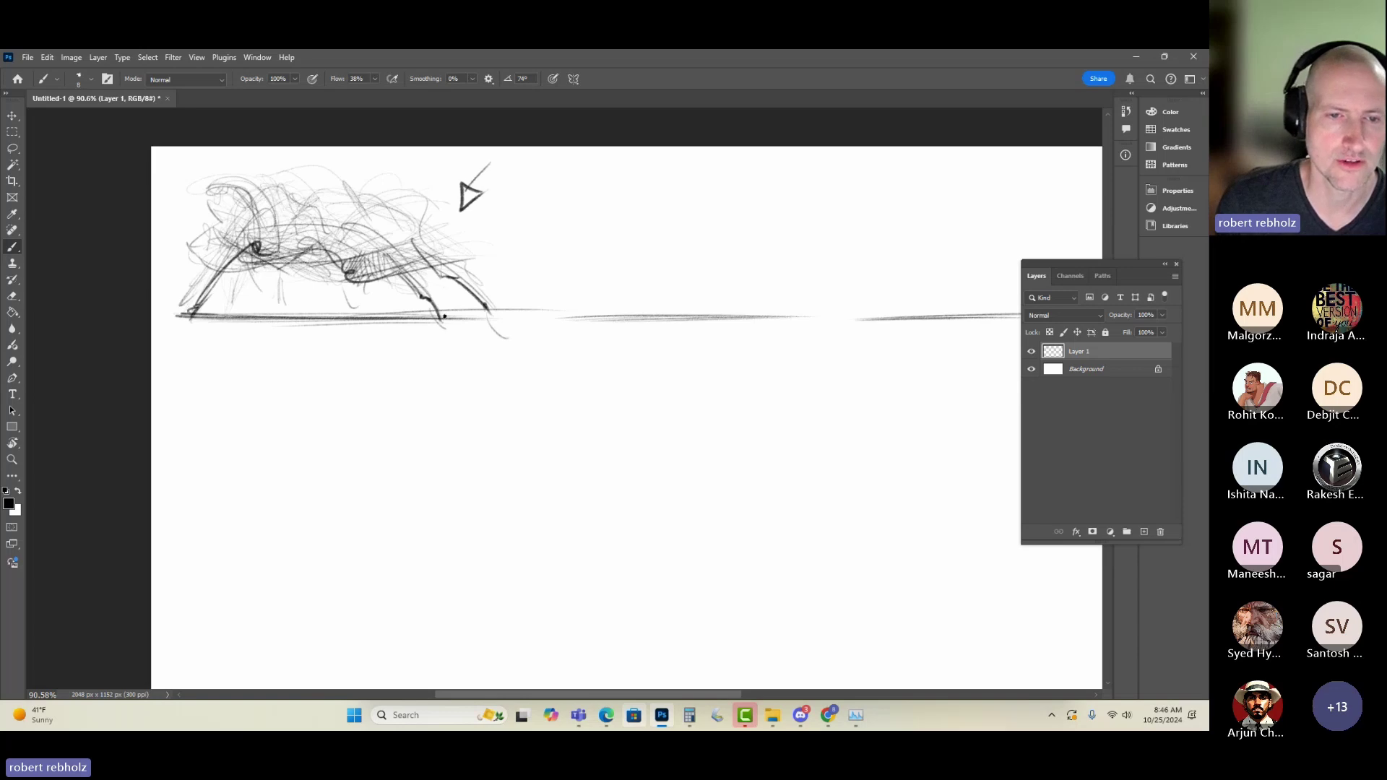
mouse_move(444, 316)
left_mouse_down()
mouse_move(415, 264)
mouse_move(347, 220)
left_mouse_up()
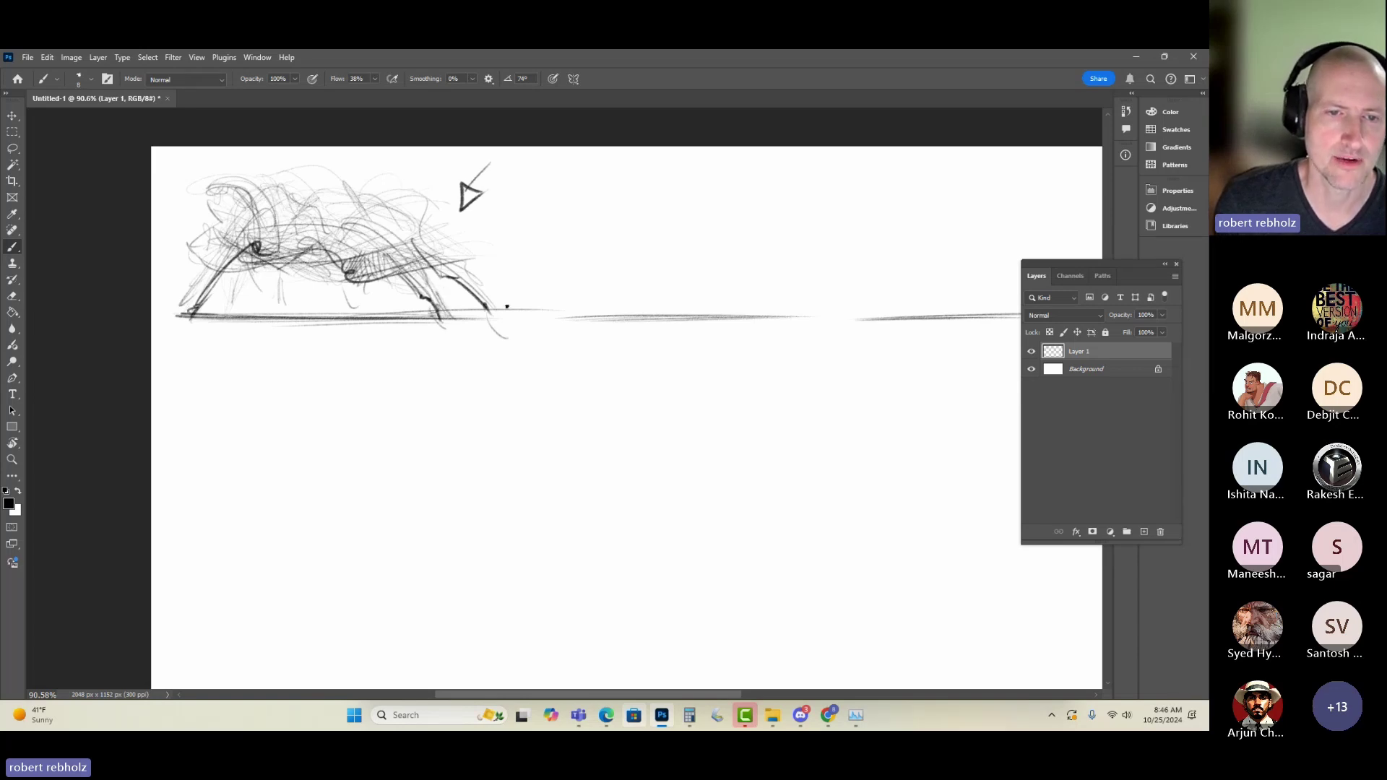
mouse_move(476, 287)
left_mouse_down()
mouse_move(506, 309)
mouse_move(434, 249)
mouse_move(347, 226)
mouse_move(297, 240)
mouse_move(284, 213)
mouse_move(196, 199)
left_mouse_up()
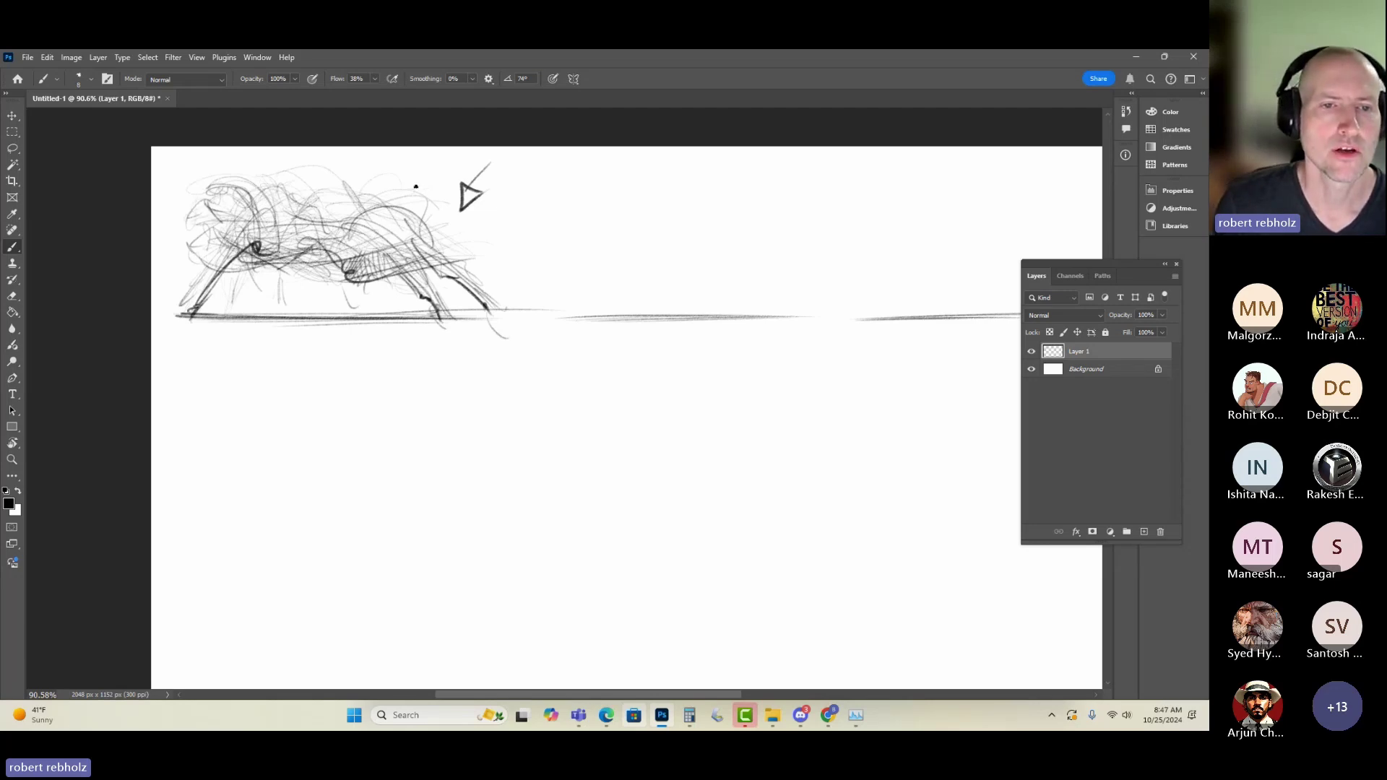
- Mark the rump with a small arrow, and try bold arcs over the rump and shoulder hump before undoing the arcs
mouse_move(398, 193)
left_mouse_down()
mouse_move(433, 241)
mouse_move(411, 209)
mouse_move(370, 207)
mouse_move(350, 238)
mouse_move(361, 201)
mouse_move(336, 171)
mouse_move(271, 179)
left_mouse_up()
mouse_move(280, 228)
left_mouse_down()
mouse_move(241, 172)
mouse_move(208, 192)
left_mouse_up()
key("ctrl+z")
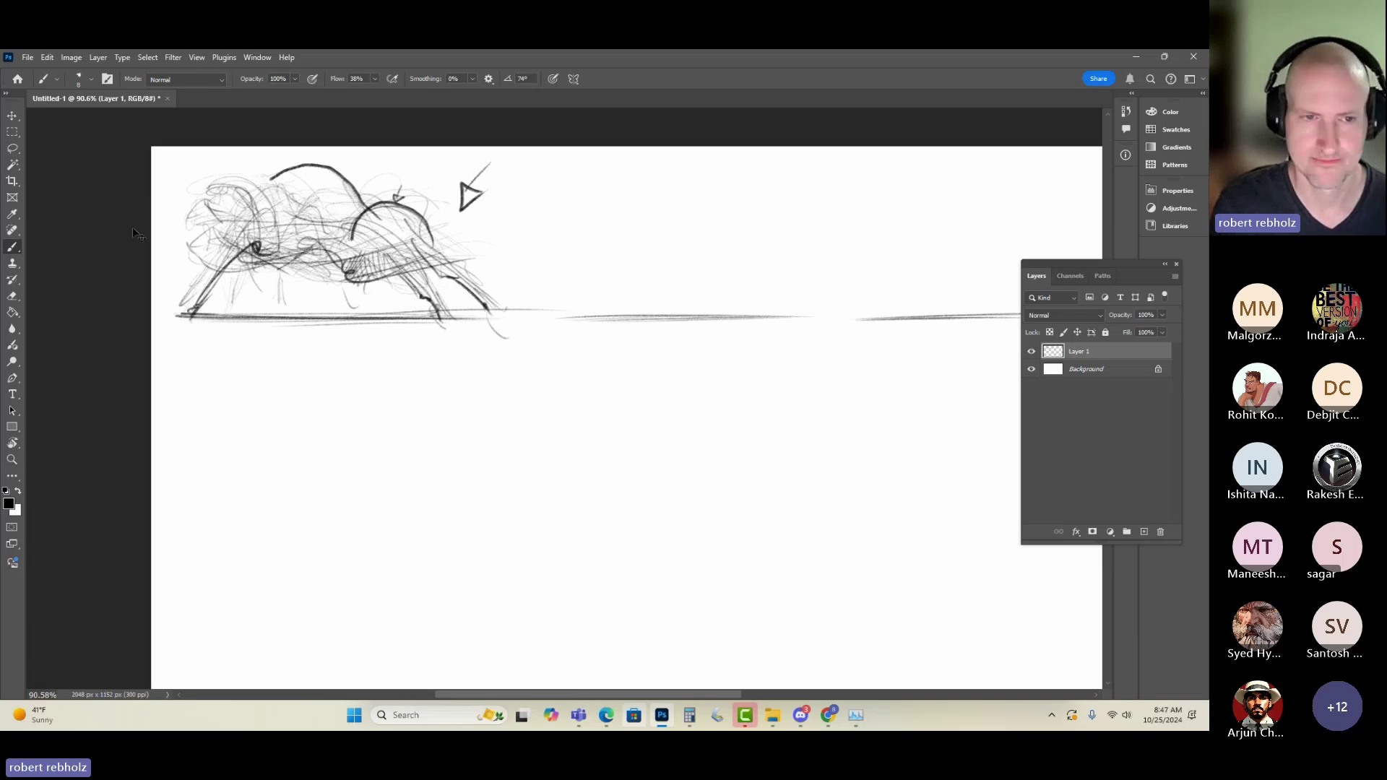
key("ctrl+z")
key("ctrl+z")
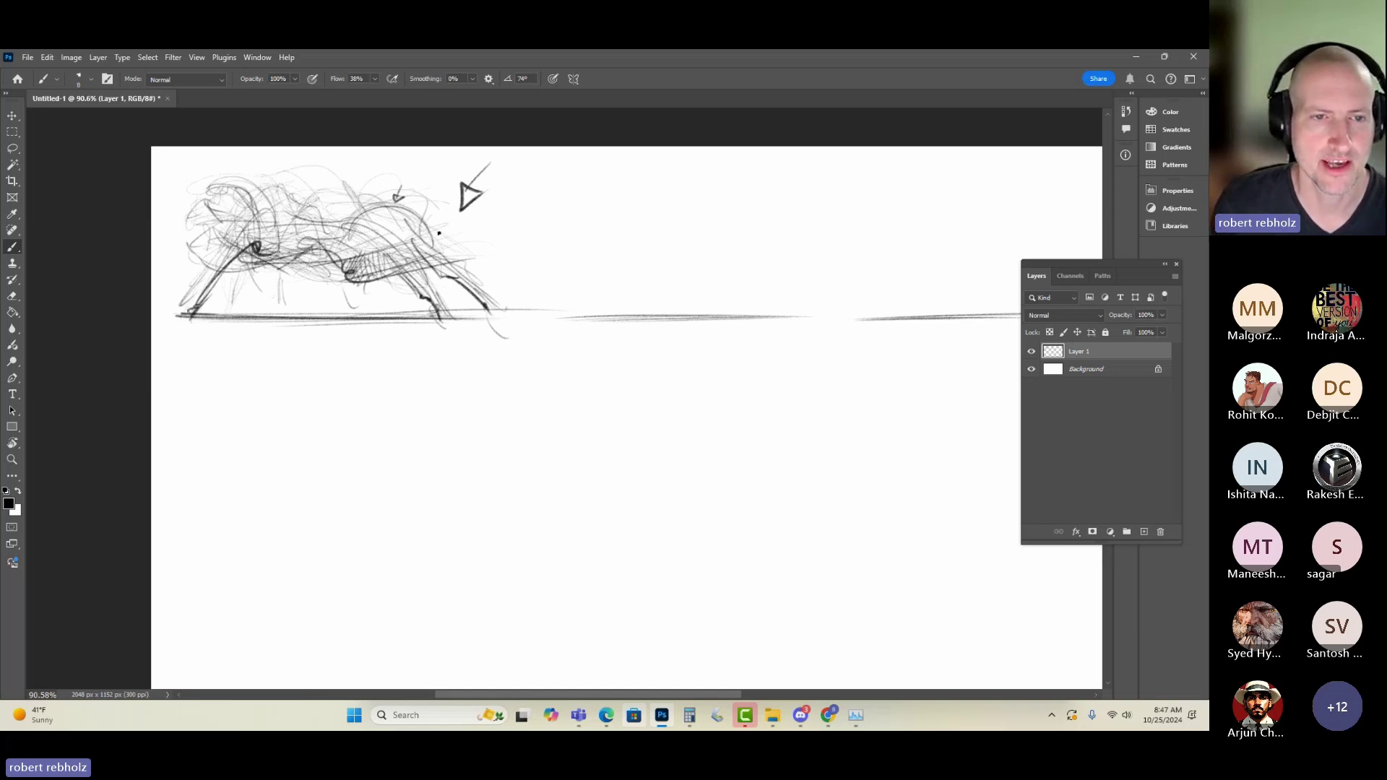
- Restate the shoulder hump with light strokes, and define the first creature's front legs, mane and dark facial features
left_click_drag(346, 184, 246, 185)
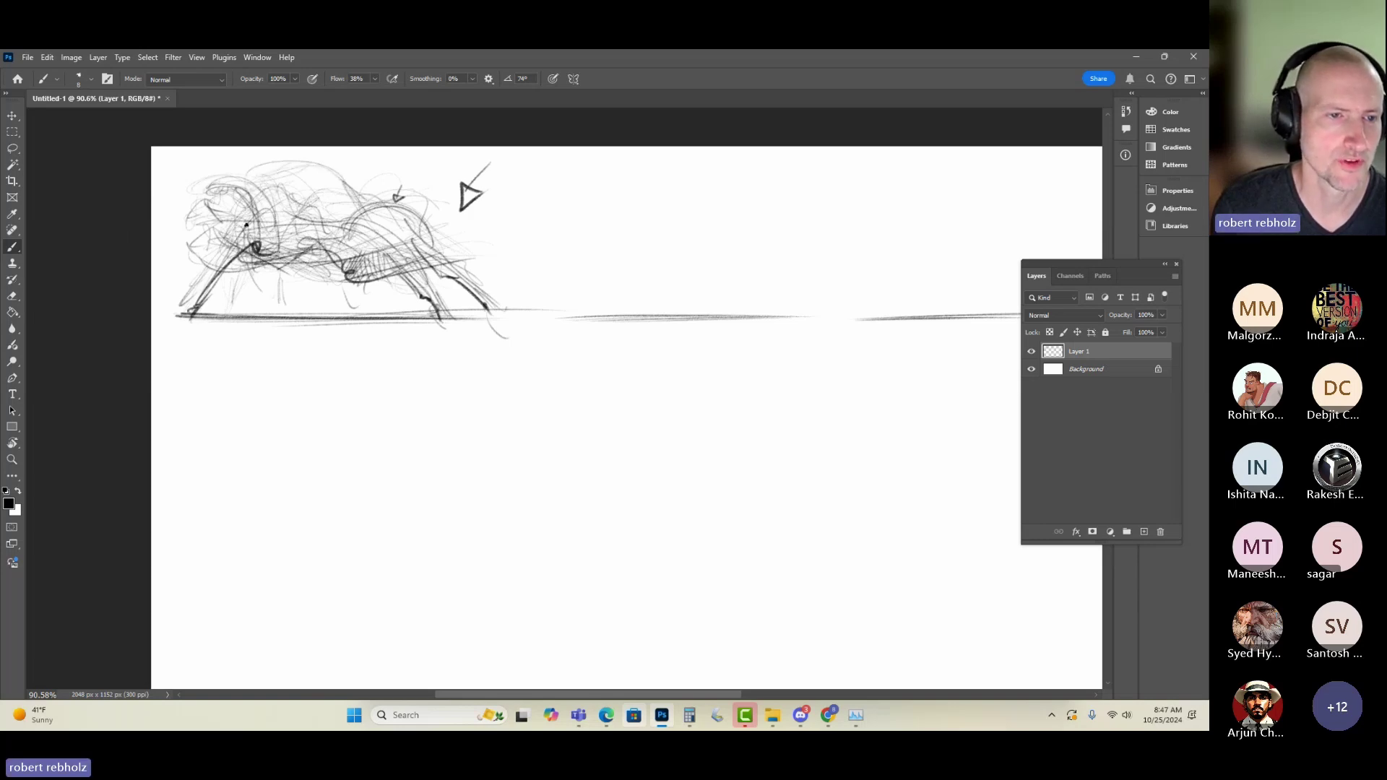
mouse_move(266, 242)
left_mouse_down()
mouse_move(224, 245)
mouse_move(242, 264)
mouse_move(186, 296)
mouse_move(200, 269)
mouse_move(174, 315)
left_mouse_up()
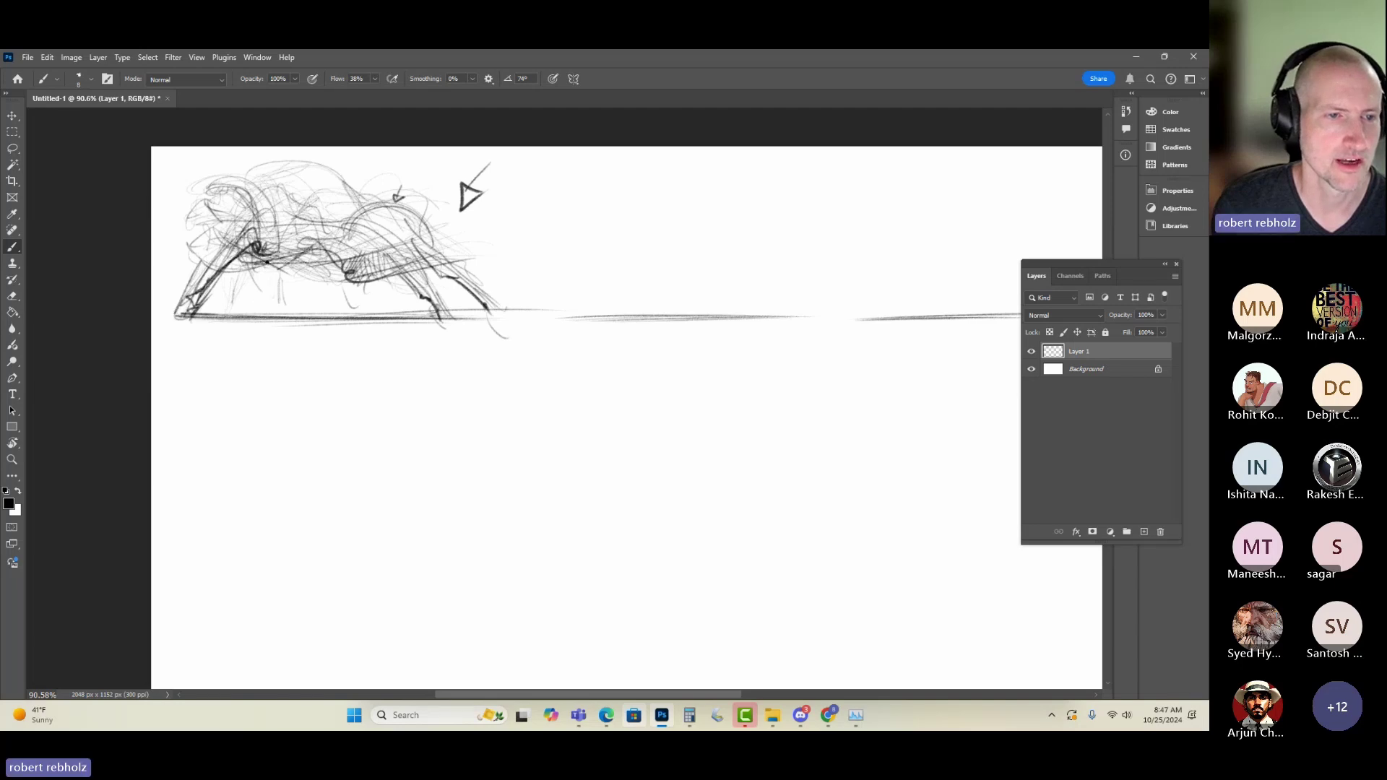
left_click_drag(331, 257, 356, 308)
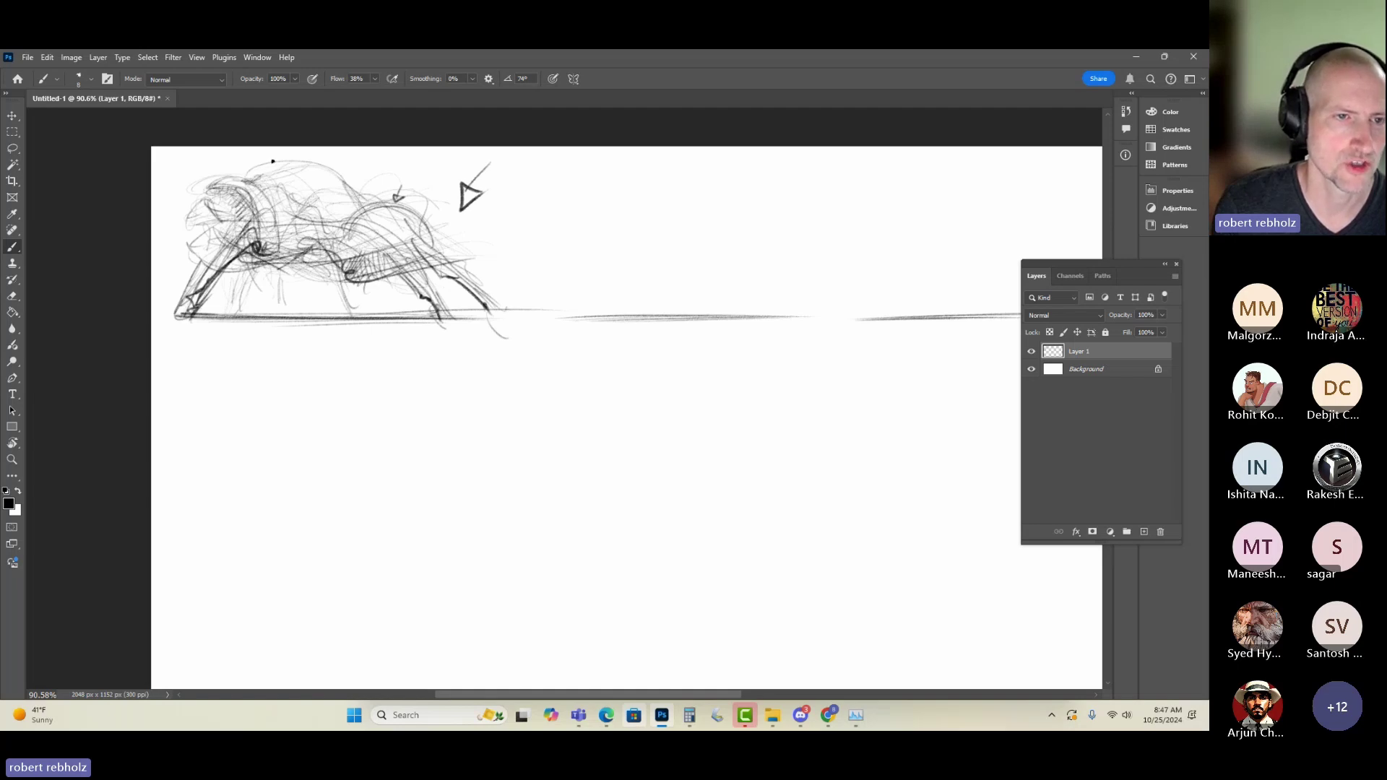
left_click_drag(224, 204, 188, 261)
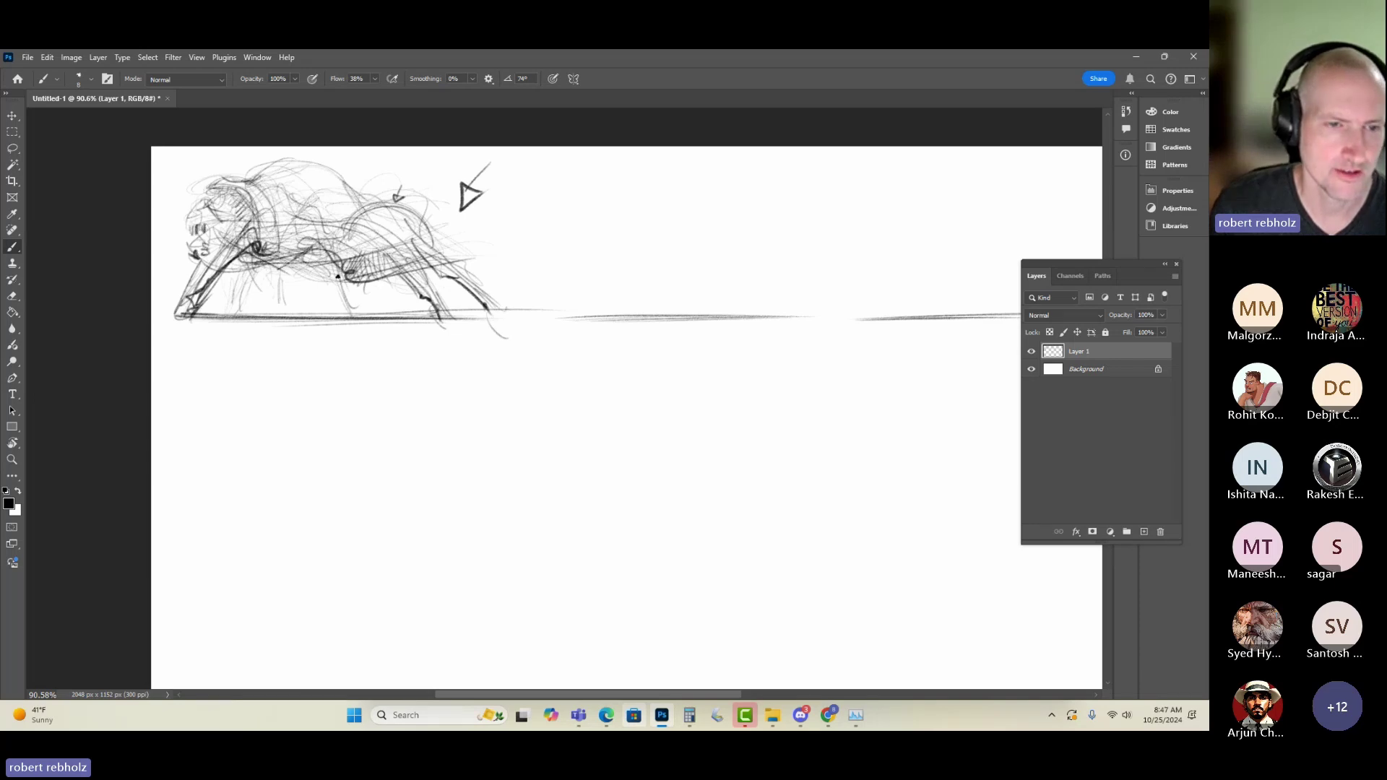
- Define the first creature's middle legs down to the ground line and shade the underside of its belly
left_click_drag(328, 268, 345, 319)
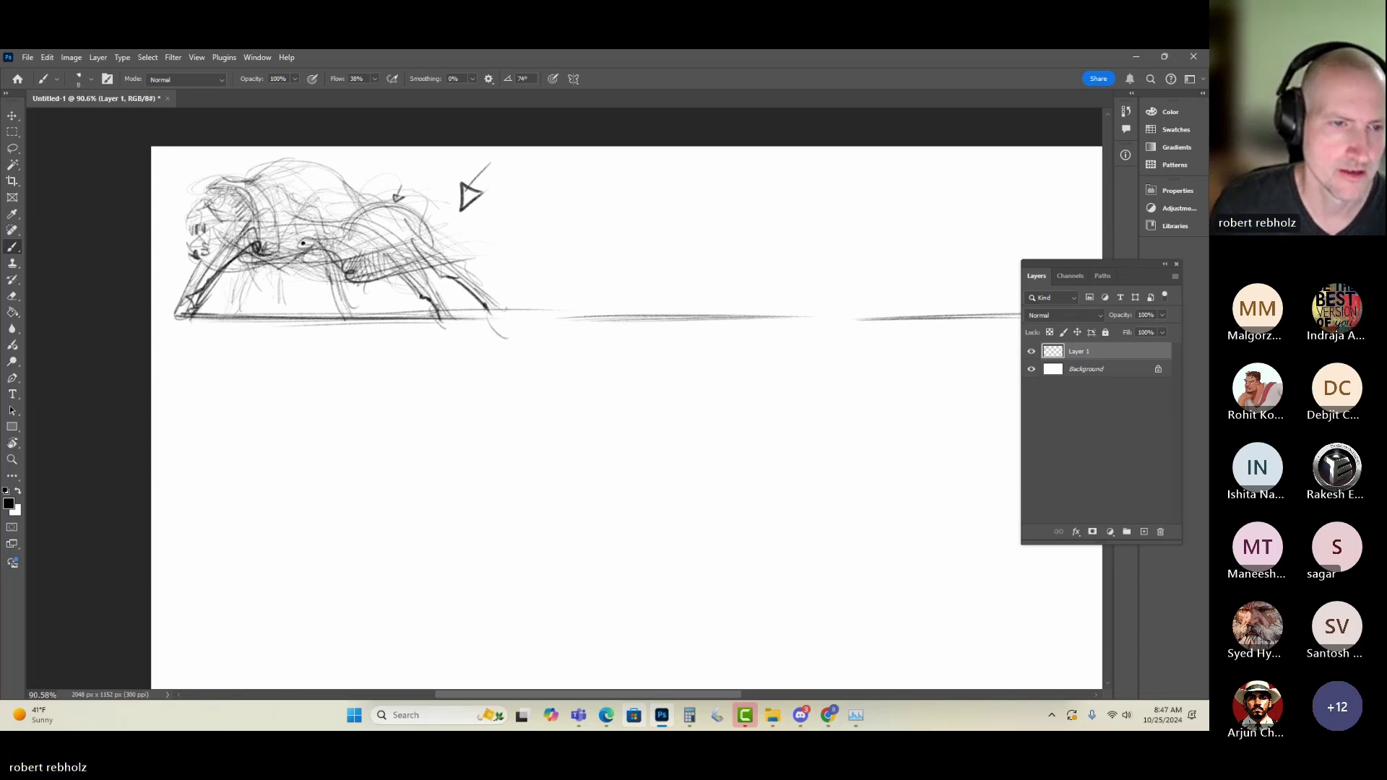
mouse_move(322, 262)
left_mouse_down()
mouse_move(266, 254)
mouse_move(310, 246)
mouse_move(296, 261)
mouse_move(326, 263)
mouse_move(344, 315)
left_mouse_up()
left_click_drag(277, 270, 264, 325)
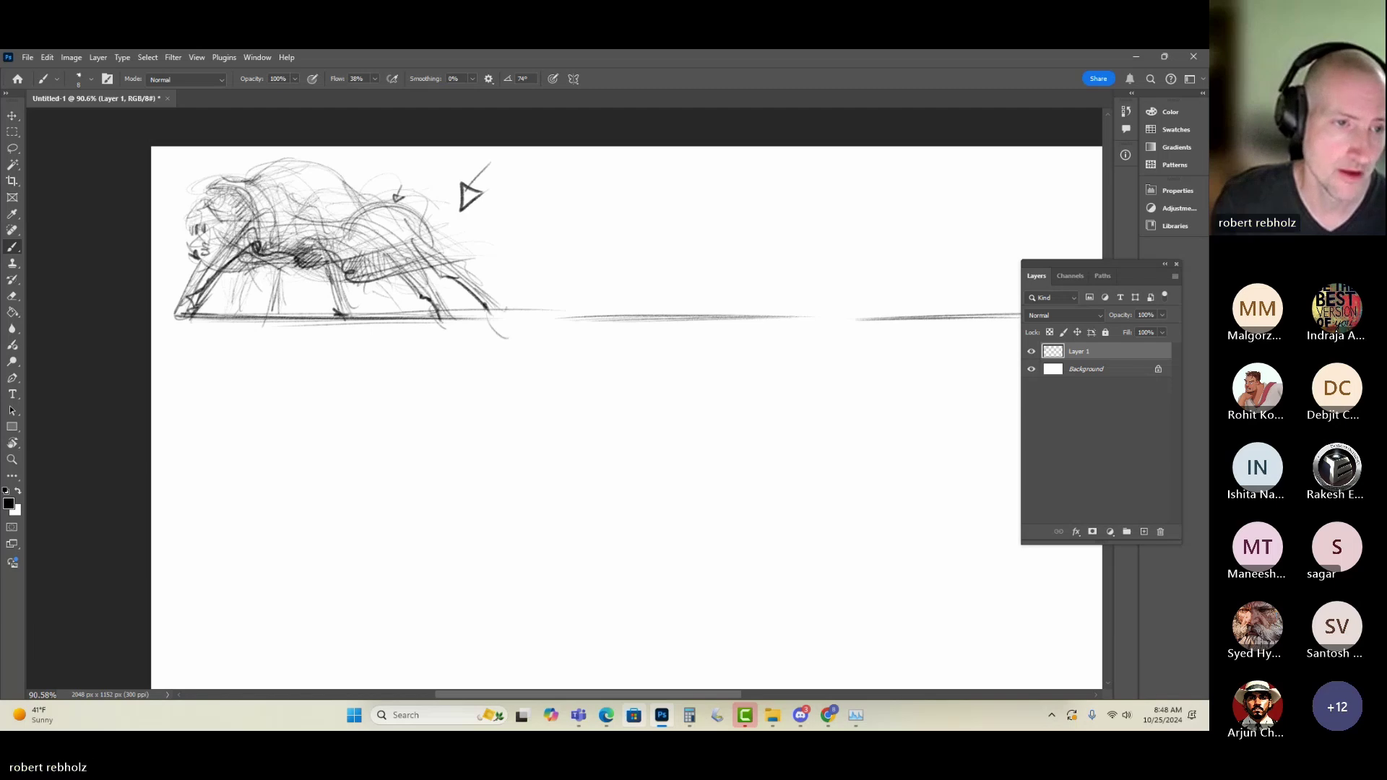
- Label the first creature with a circled 1 and the second ground line with a circled 2
key("ctrl+minus")
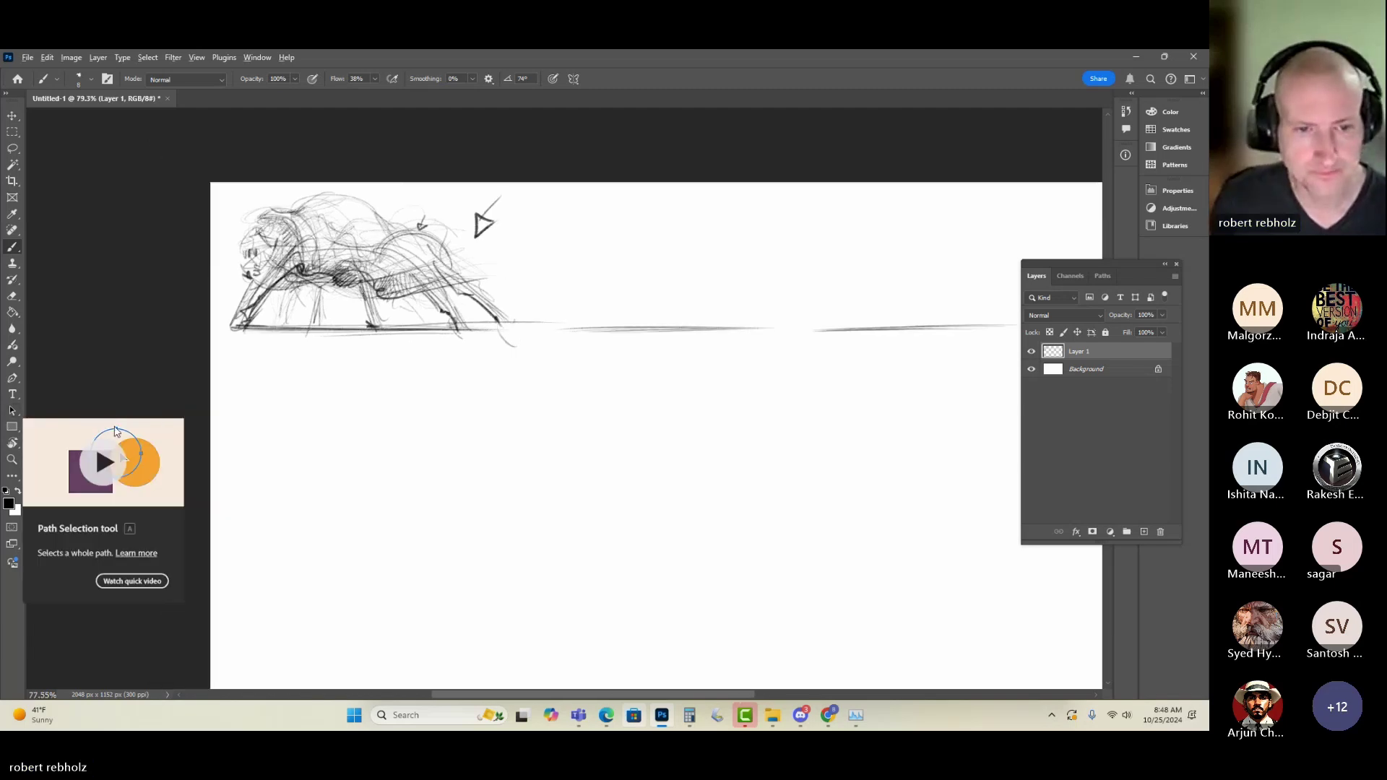
key("ctrl+minus")
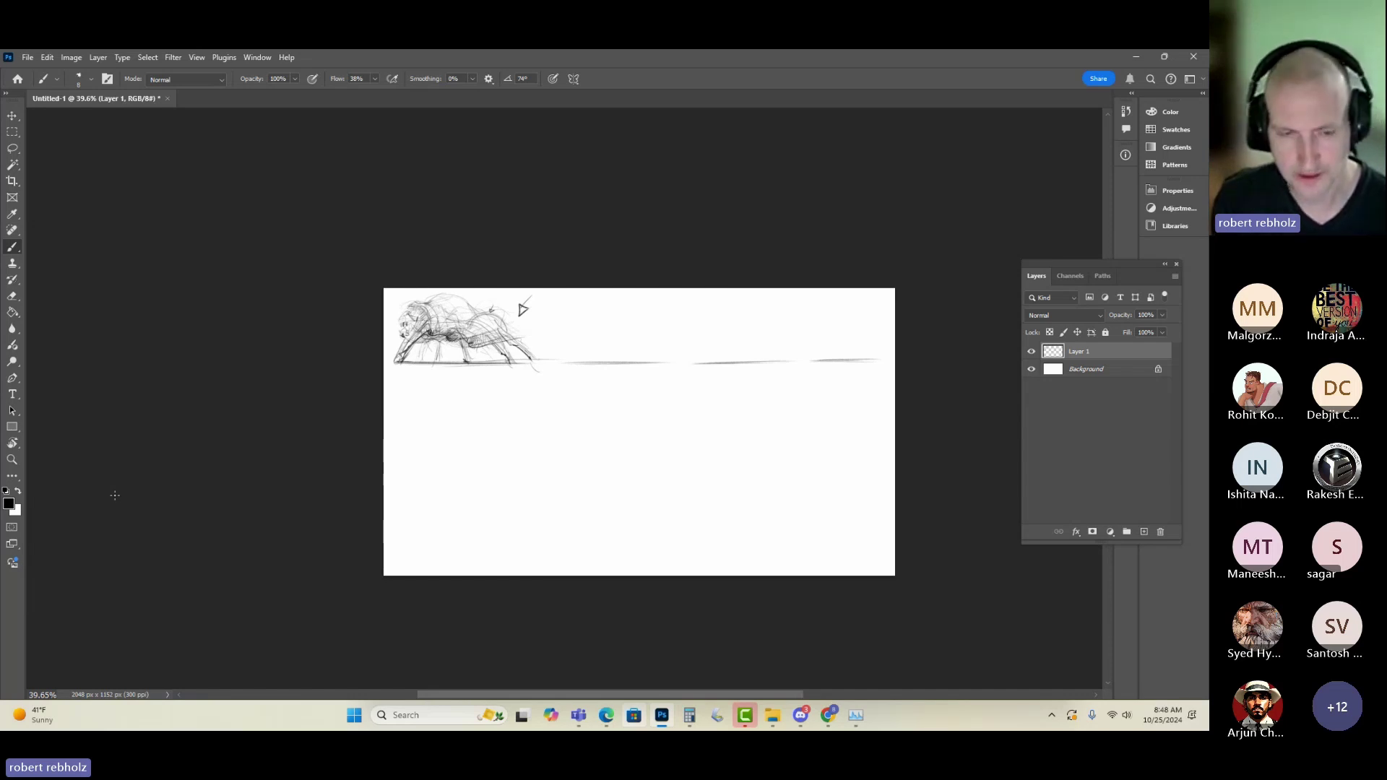
key("ctrl+plus")
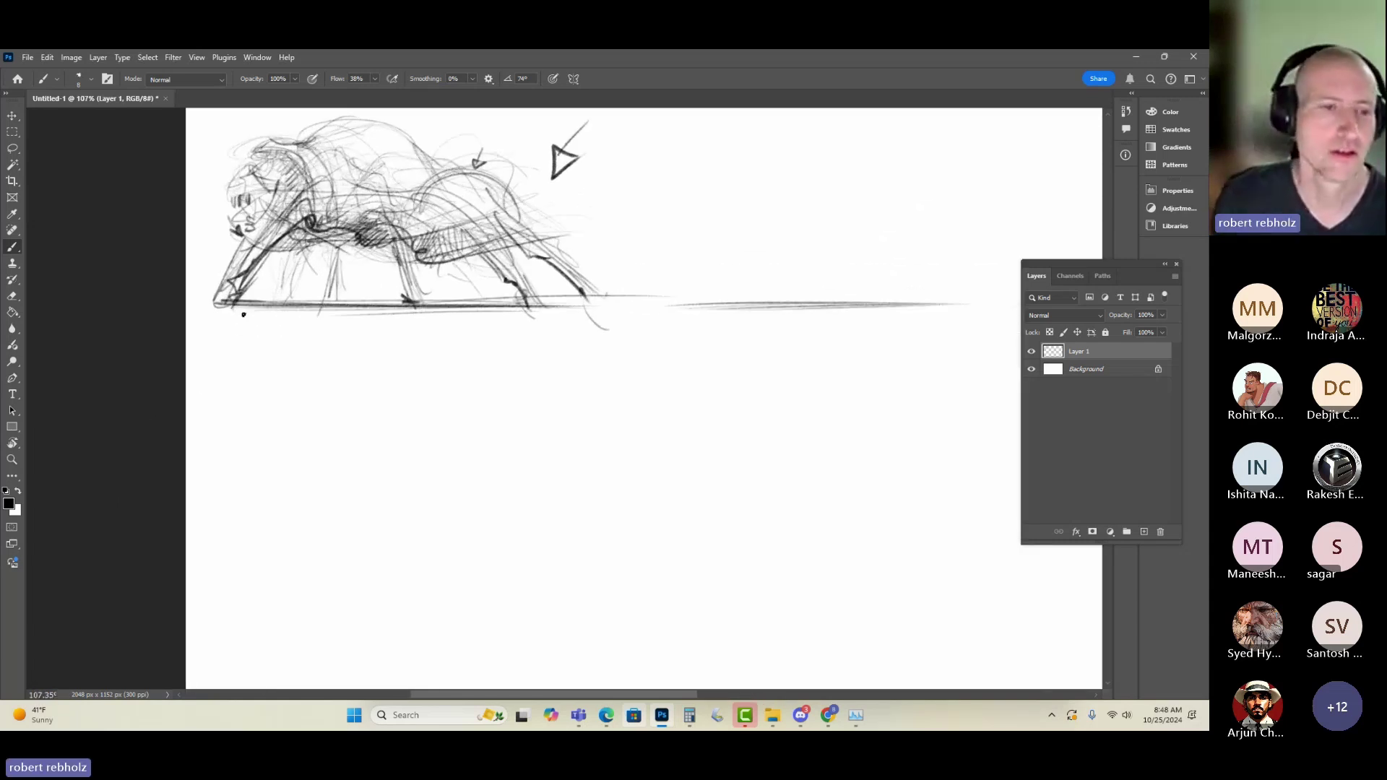
mouse_move(211, 292)
left_mouse_down()
mouse_move(197, 278)
mouse_move(213, 282)
left_mouse_up()
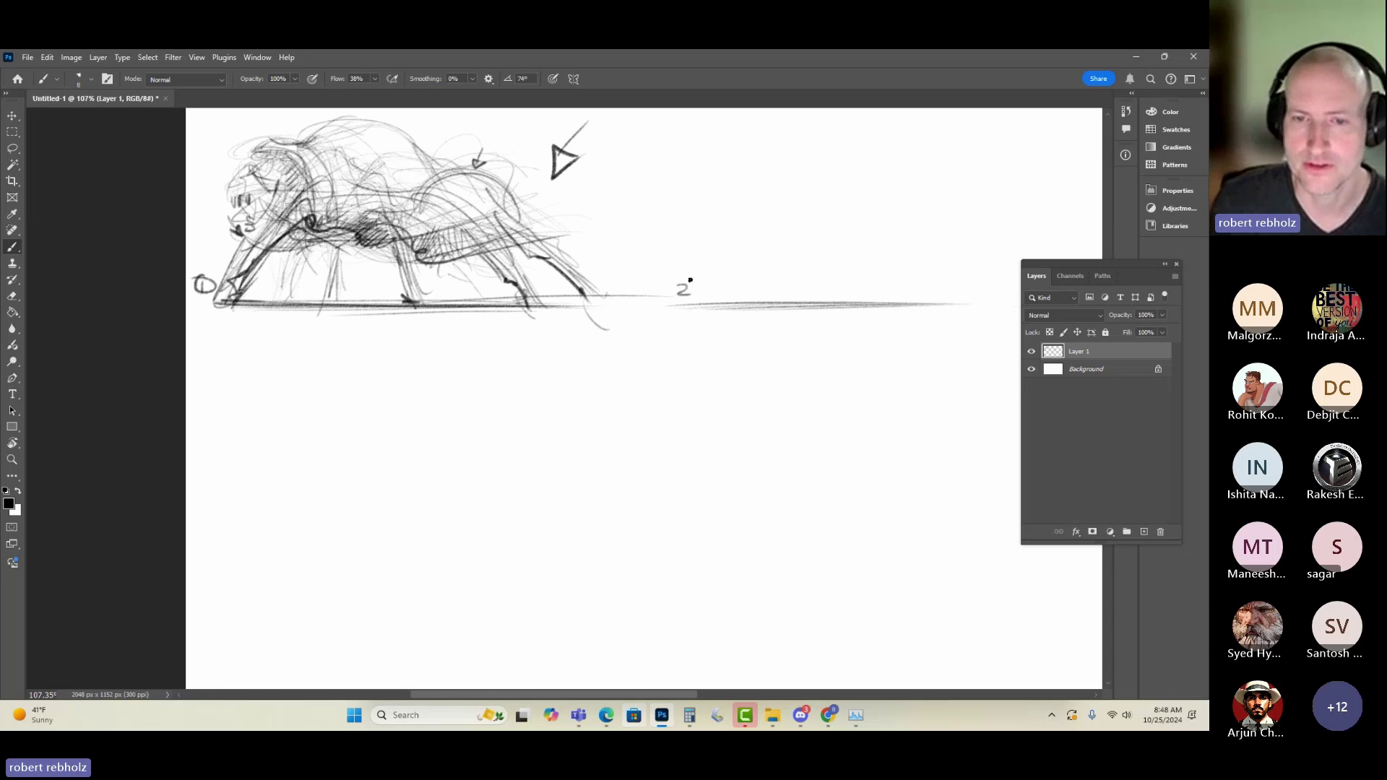
left_click_drag(678, 282, 667, 281)
- Scribble light, sweeping, overlapping curves above the second ground line to start another creature's body
mouse_move(806, 247)
left_mouse_down()
mouse_move(620, 356)
mouse_move(693, 341)
left_mouse_up()
left_click_drag(725, 269, 783, 390)
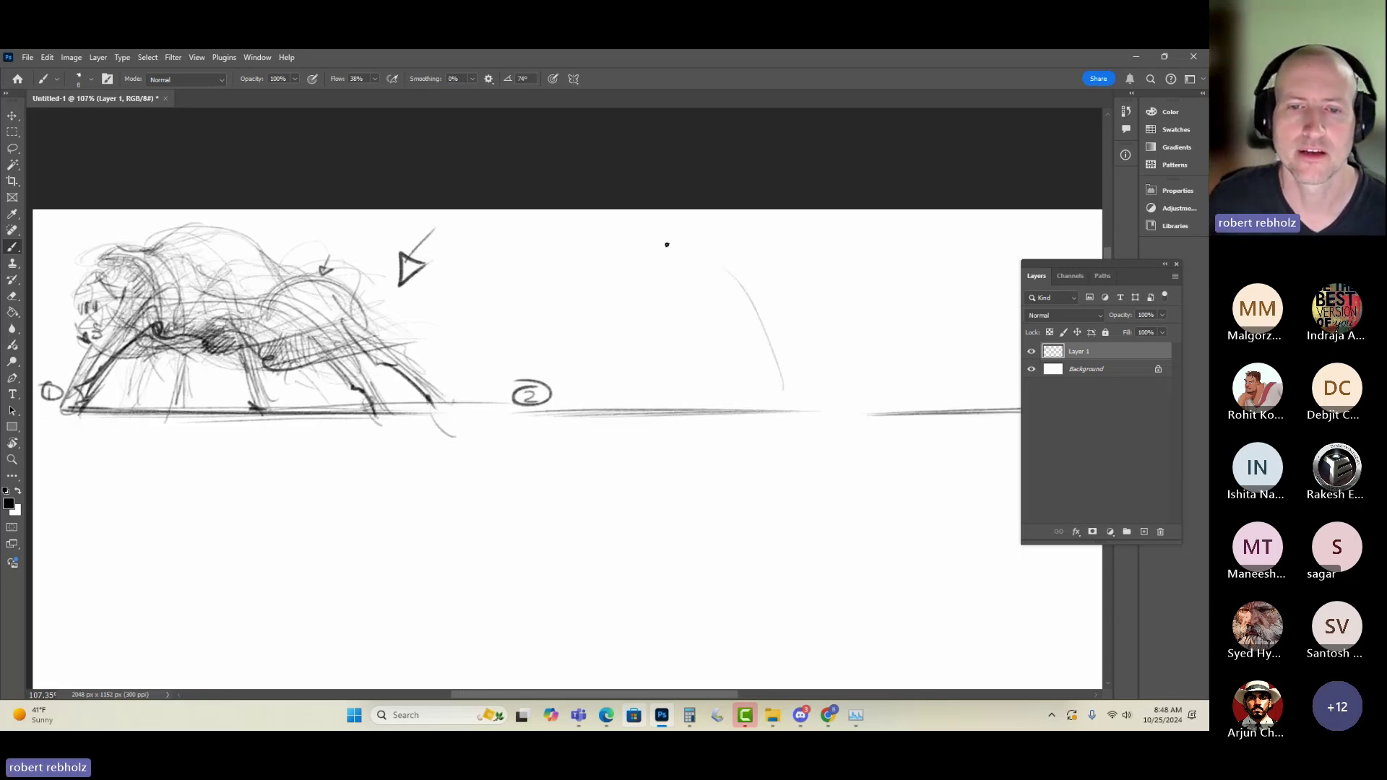
mouse_move(765, 318)
left_mouse_down()
mouse_move(737, 238)
mouse_move(631, 353)
mouse_move(562, 252)
mouse_move(636, 339)
left_mouse_up()
left_click_drag(653, 288, 636, 338)
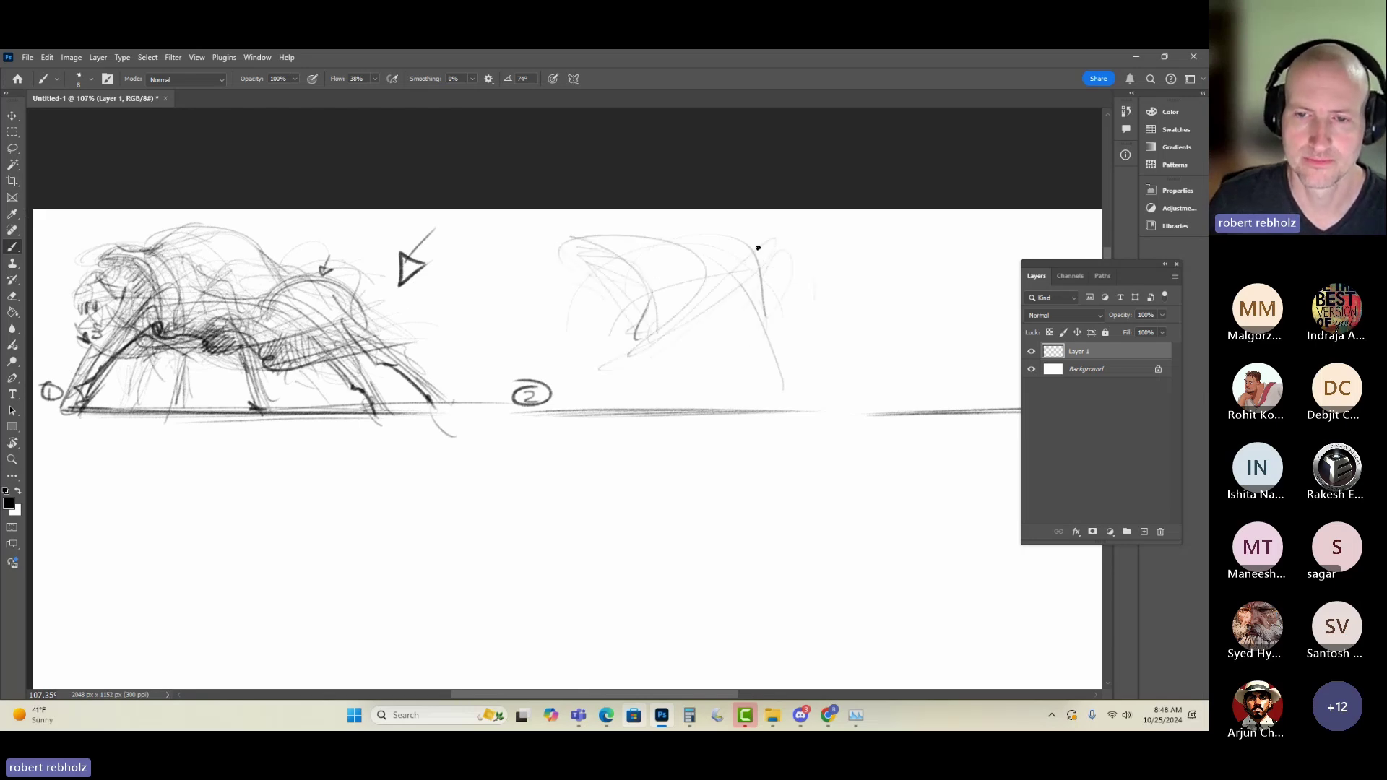
- Draw loose circles for the second creature's rump, belly and front mass, and rough in the head and back line
left_click_drag(758, 248, 777, 248)
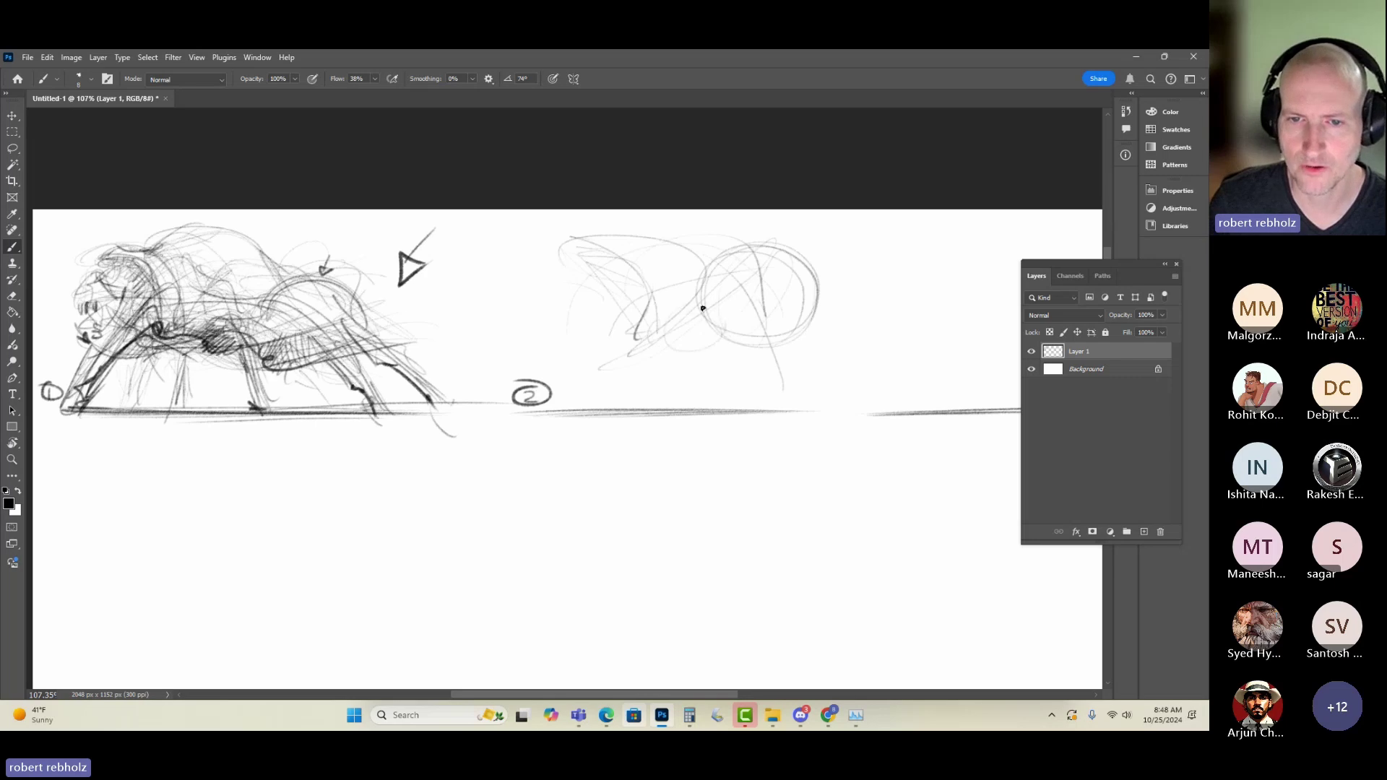
mouse_move(702, 308)
left_mouse_down()
mouse_move(668, 329)
mouse_move(689, 361)
mouse_move(725, 350)
mouse_move(650, 345)
mouse_move(565, 303)
mouse_move(547, 354)
left_mouse_up()
mouse_move(598, 253)
left_mouse_down()
mouse_move(574, 226)
mouse_move(558, 269)
mouse_move(578, 267)
mouse_move(554, 252)
mouse_move(544, 280)
left_mouse_up()
left_click_drag(613, 233, 704, 268)
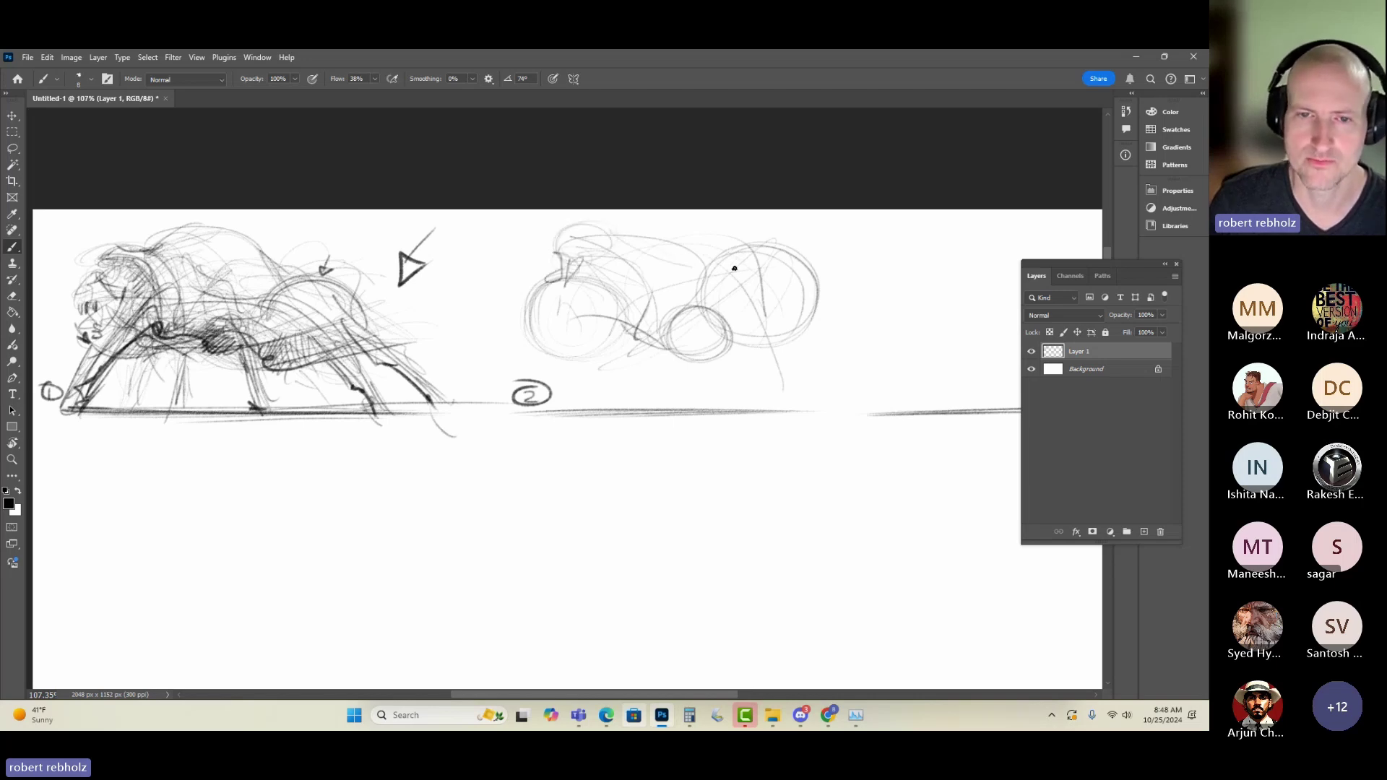
- Sketch the second creature's front and rear legs toward the ground line and add a looping tail
left_click_drag(653, 343, 591, 374)
left_click_drag(795, 301, 781, 352)
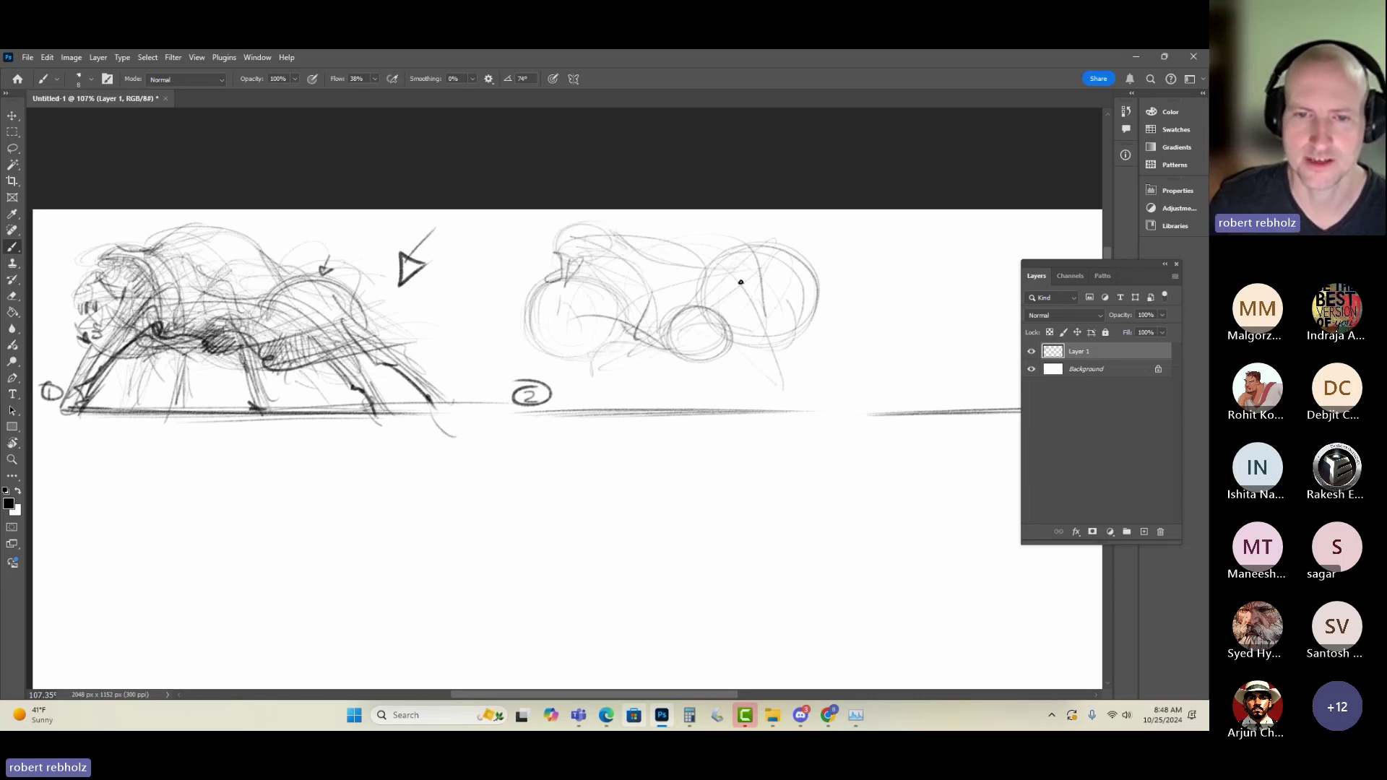
left_click_drag(736, 280, 787, 300)
mouse_move(763, 316)
left_mouse_down()
mouse_move(737, 353)
mouse_move(810, 270)
mouse_move(834, 354)
mouse_move(788, 416)
left_mouse_up()
left_click_drag(607, 336, 575, 401)
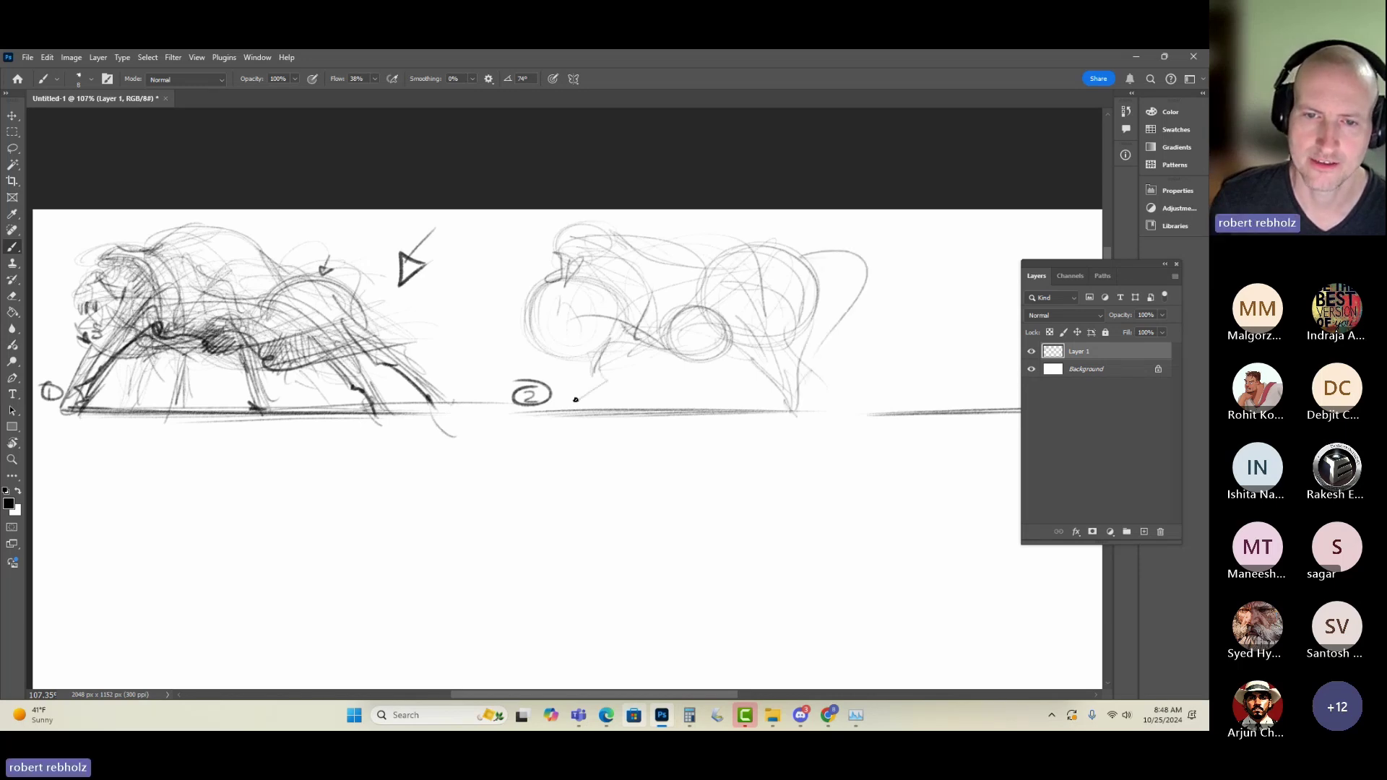
- Add pointed strokes ahead of the second creature's front circle, and reinforce that circle and the front leg
left_click_drag(549, 289, 500, 282)
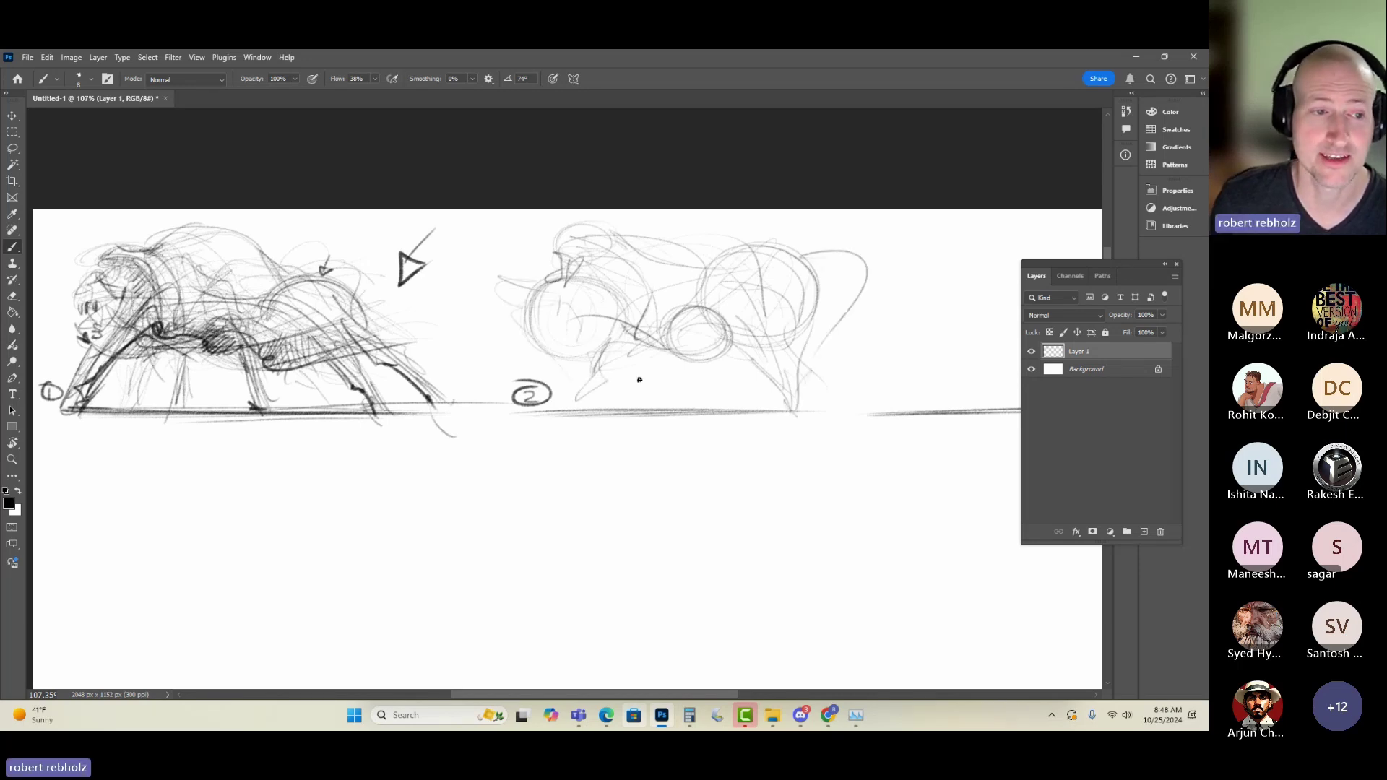
left_click_drag(616, 335, 572, 399)
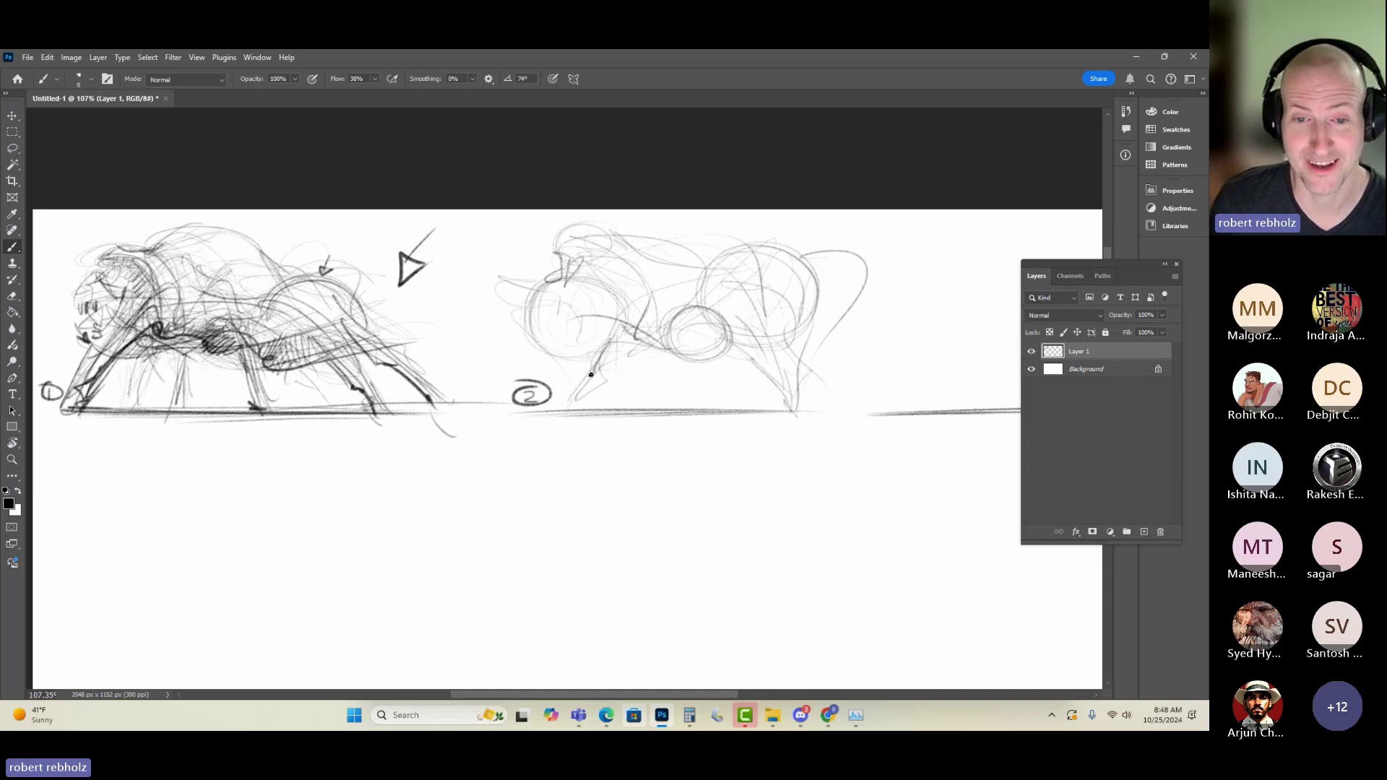
left_click_drag(556, 292, 589, 336)
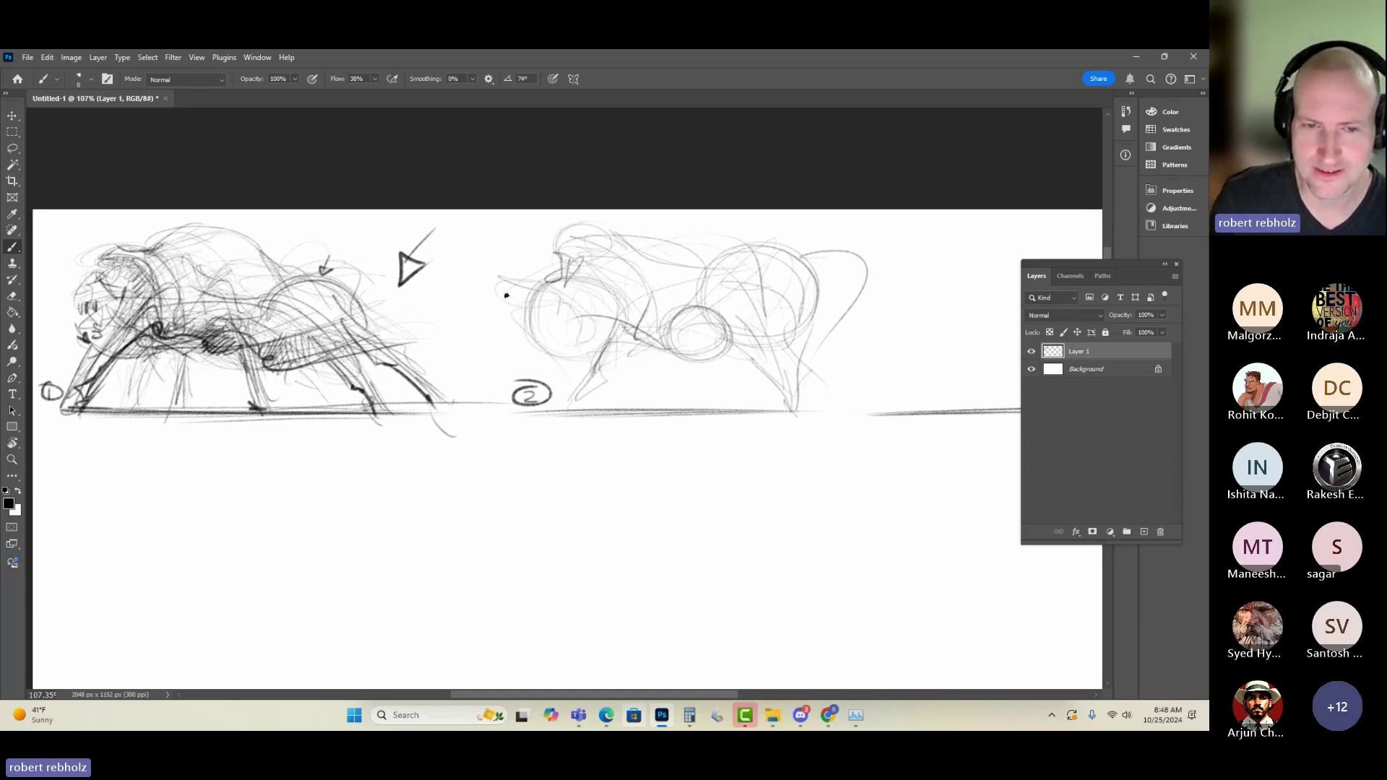
- Hatch the second creature's belly circle, and sketch its other front leg and a hind leg stretched out behind
left_click_drag(715, 337, 679, 362)
mouse_move(668, 326)
left_mouse_down()
mouse_move(651, 390)
mouse_move(612, 409)
left_mouse_up()
mouse_move(702, 341)
left_mouse_down()
mouse_move(640, 394)
mouse_move(606, 394)
mouse_move(657, 356)
left_mouse_up()
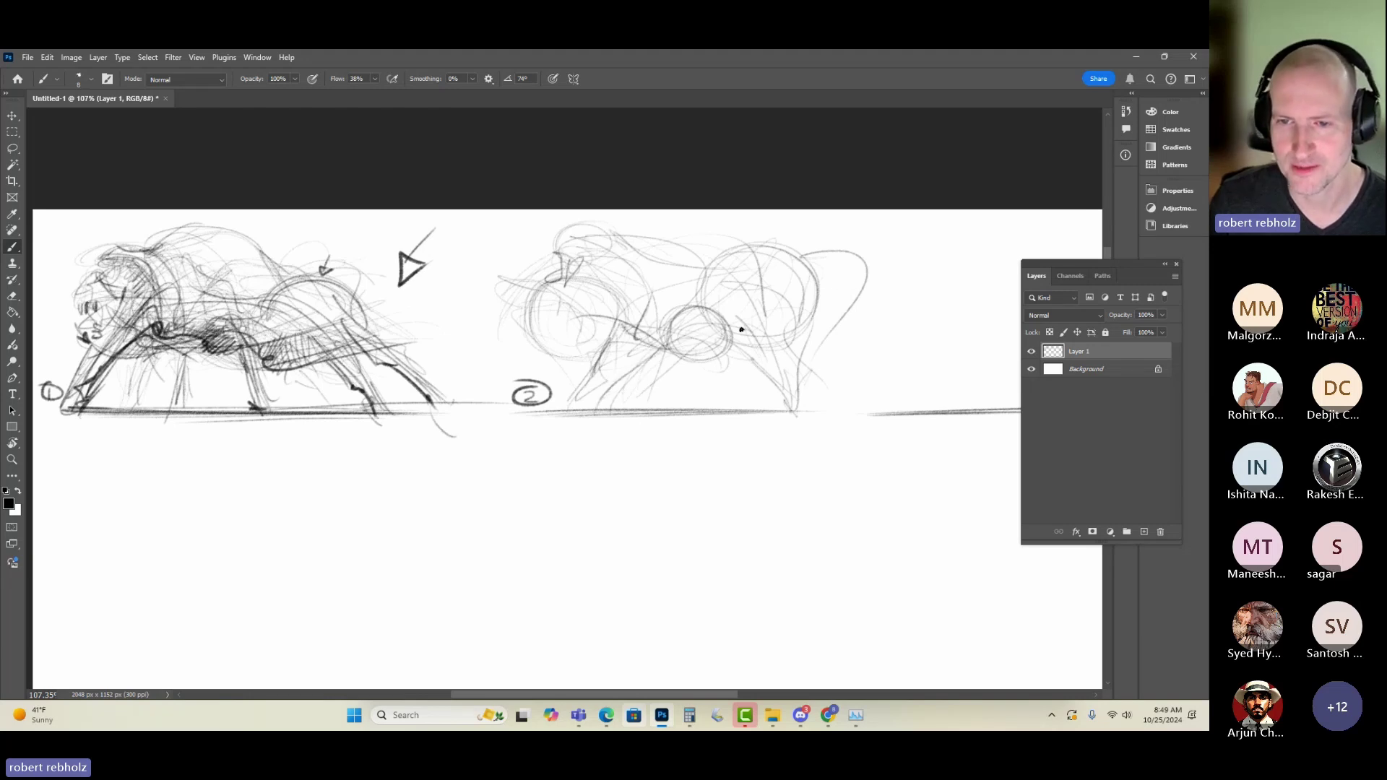
left_click_drag(741, 329, 853, 406)
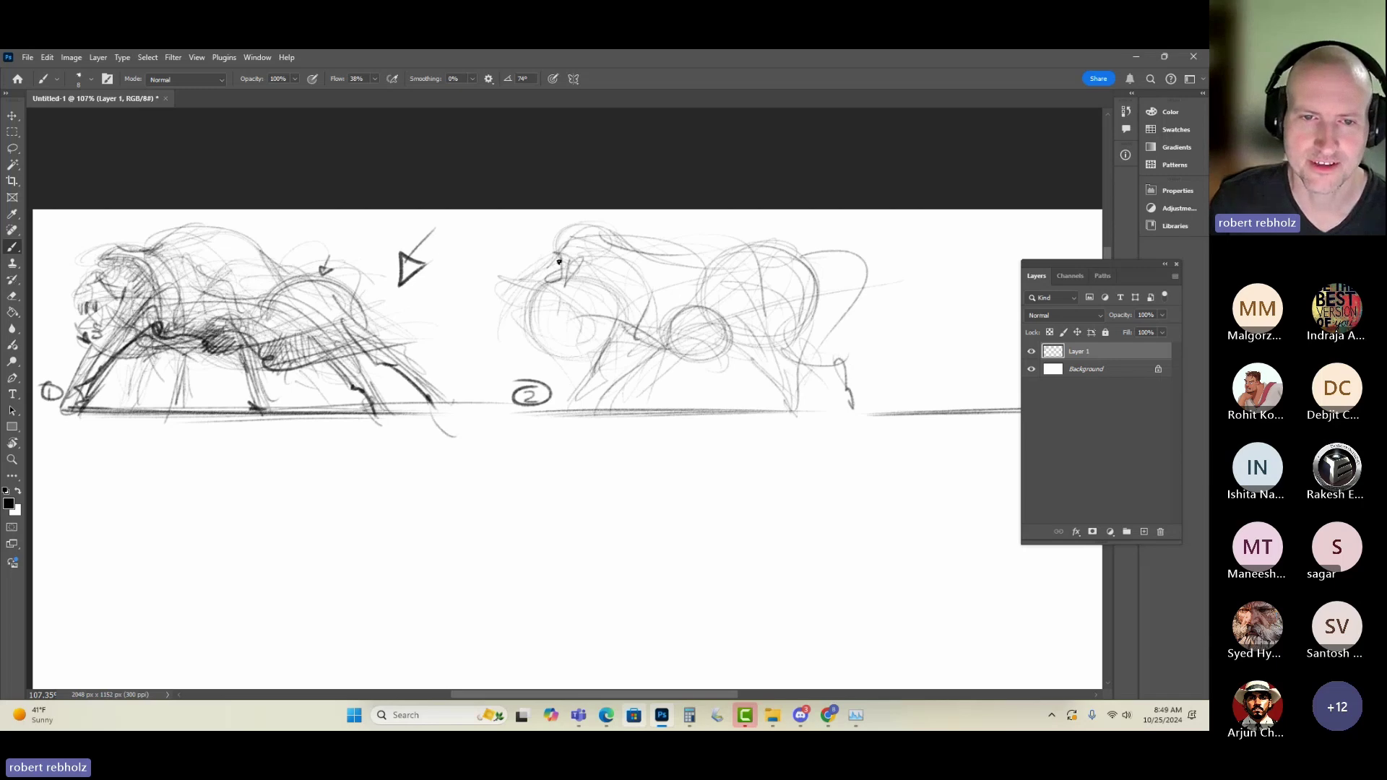
- Draw the second creature's forward-pointing horn, round out its head, and reinforce its belly, rump and back line
mouse_move(558, 262)
left_mouse_down()
mouse_move(500, 305)
mouse_move(528, 292)
mouse_move(463, 268)
mouse_move(556, 291)
mouse_move(473, 284)
left_mouse_up()
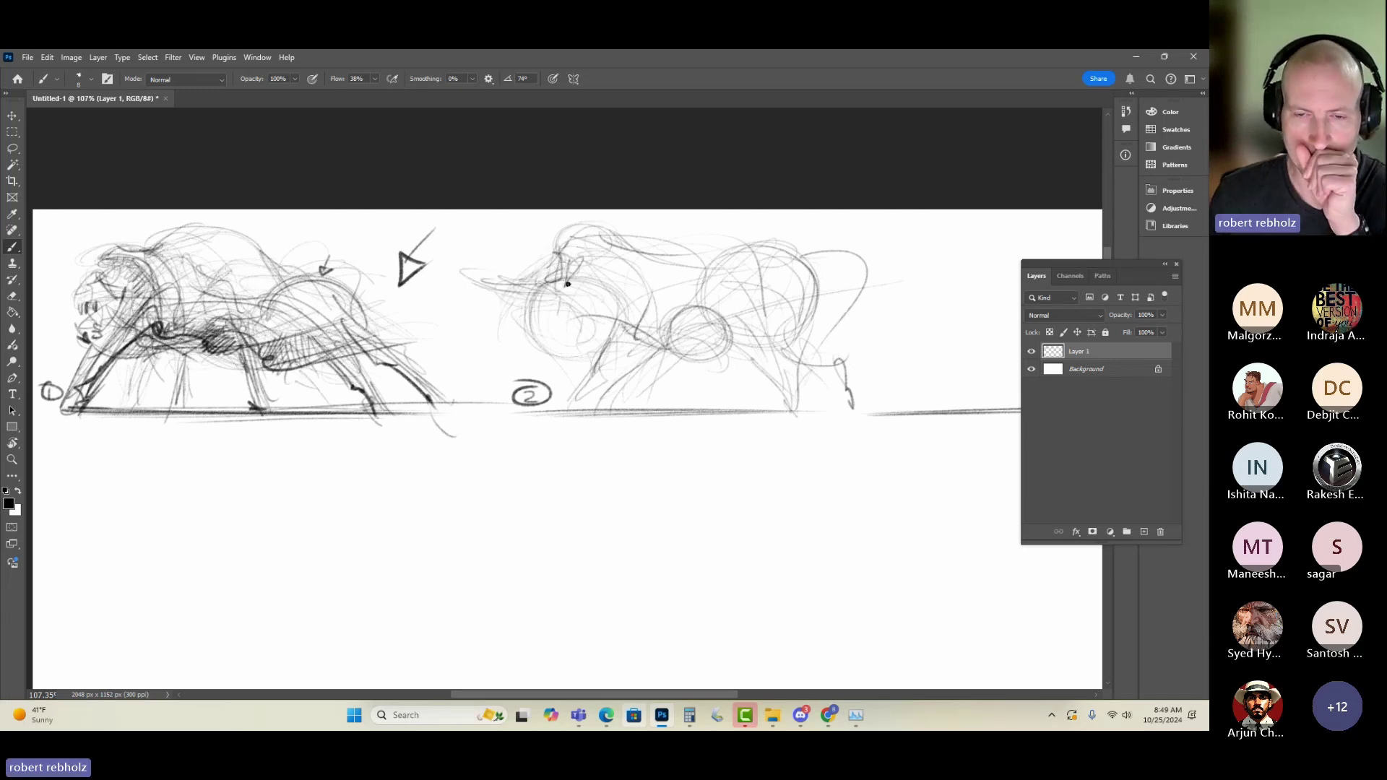
left_click_drag(563, 293, 477, 278)
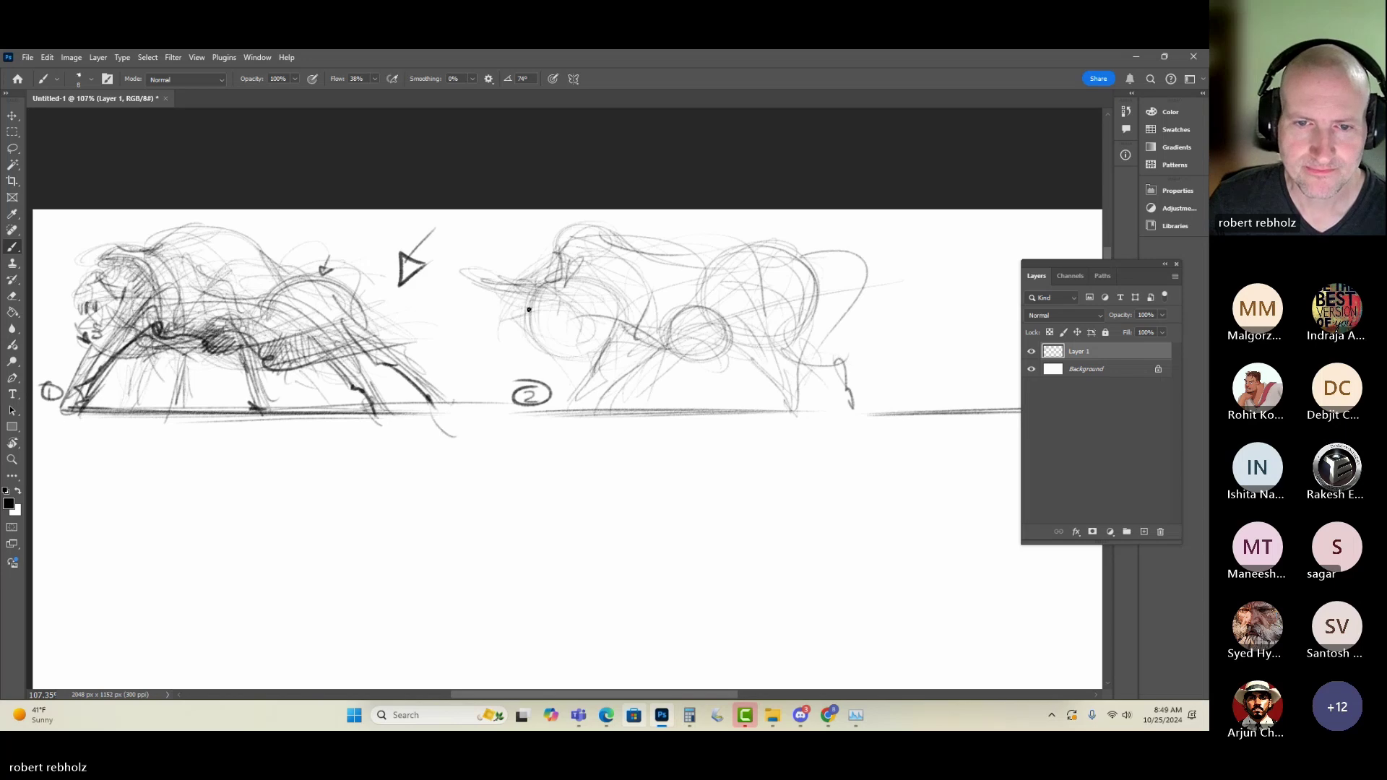
mouse_move(604, 339)
left_mouse_down()
mouse_move(565, 333)
mouse_move(607, 381)
left_mouse_up()
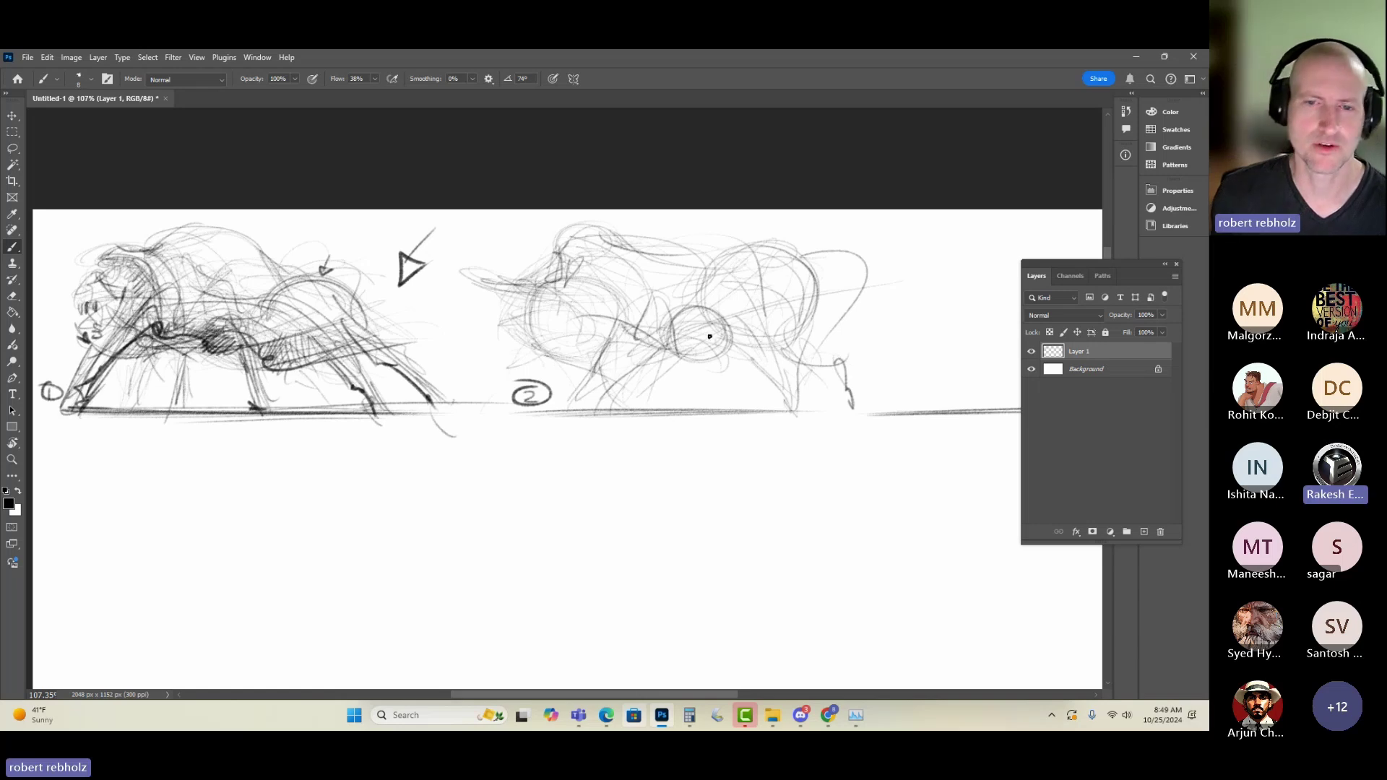
mouse_move(725, 354)
left_mouse_down()
mouse_move(750, 352)
mouse_move(704, 354)
mouse_move(751, 347)
mouse_move(822, 405)
mouse_move(747, 339)
mouse_move(807, 405)
mouse_move(793, 336)
mouse_move(824, 361)
mouse_move(820, 290)
mouse_move(823, 304)
left_mouse_up()
mouse_move(780, 246)
left_mouse_down()
mouse_move(722, 262)
mouse_move(585, 224)
mouse_move(537, 277)
left_mouse_up()
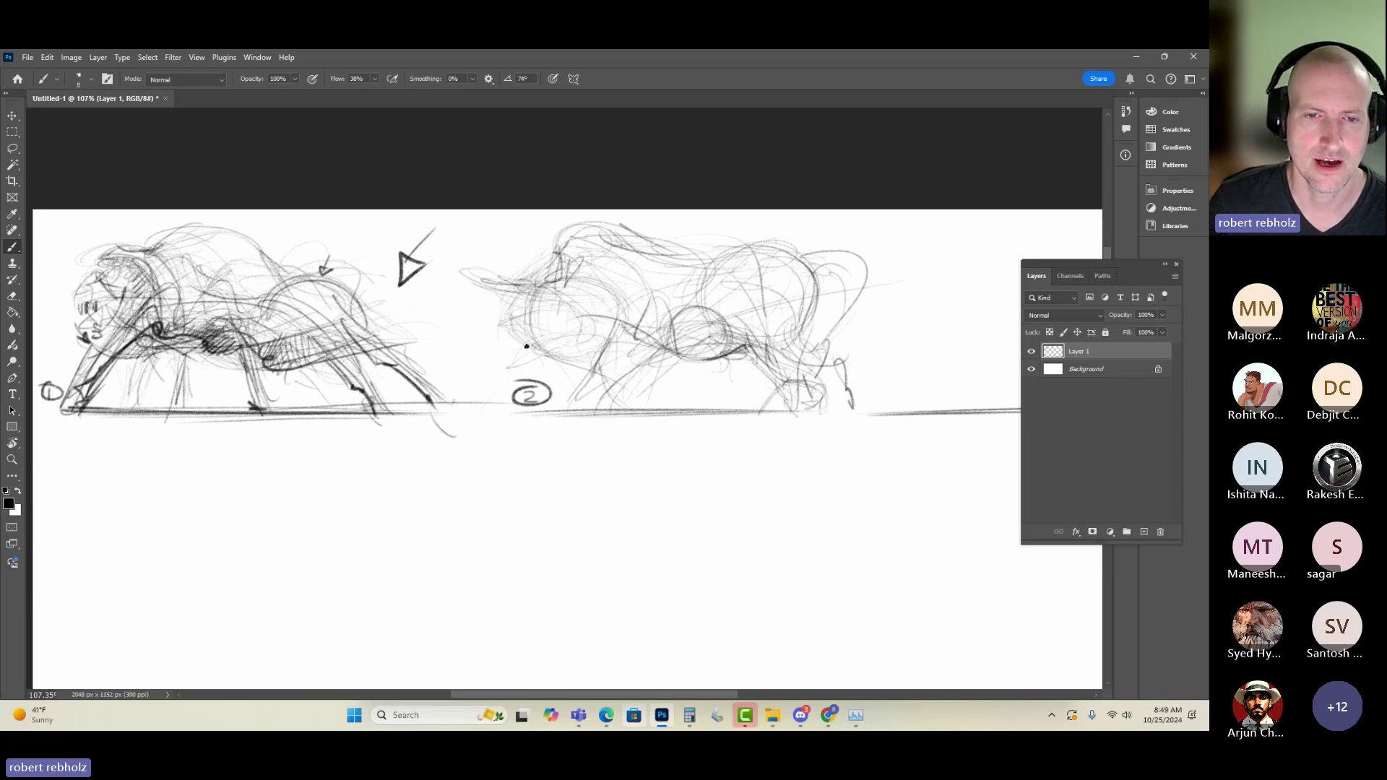
- Circle the second creature's lowered head and muzzle, and build up its chest and front legs down to the ground line
mouse_move(526, 347)
left_mouse_down()
mouse_move(536, 358)
mouse_move(589, 329)
mouse_move(576, 302)
left_mouse_up()
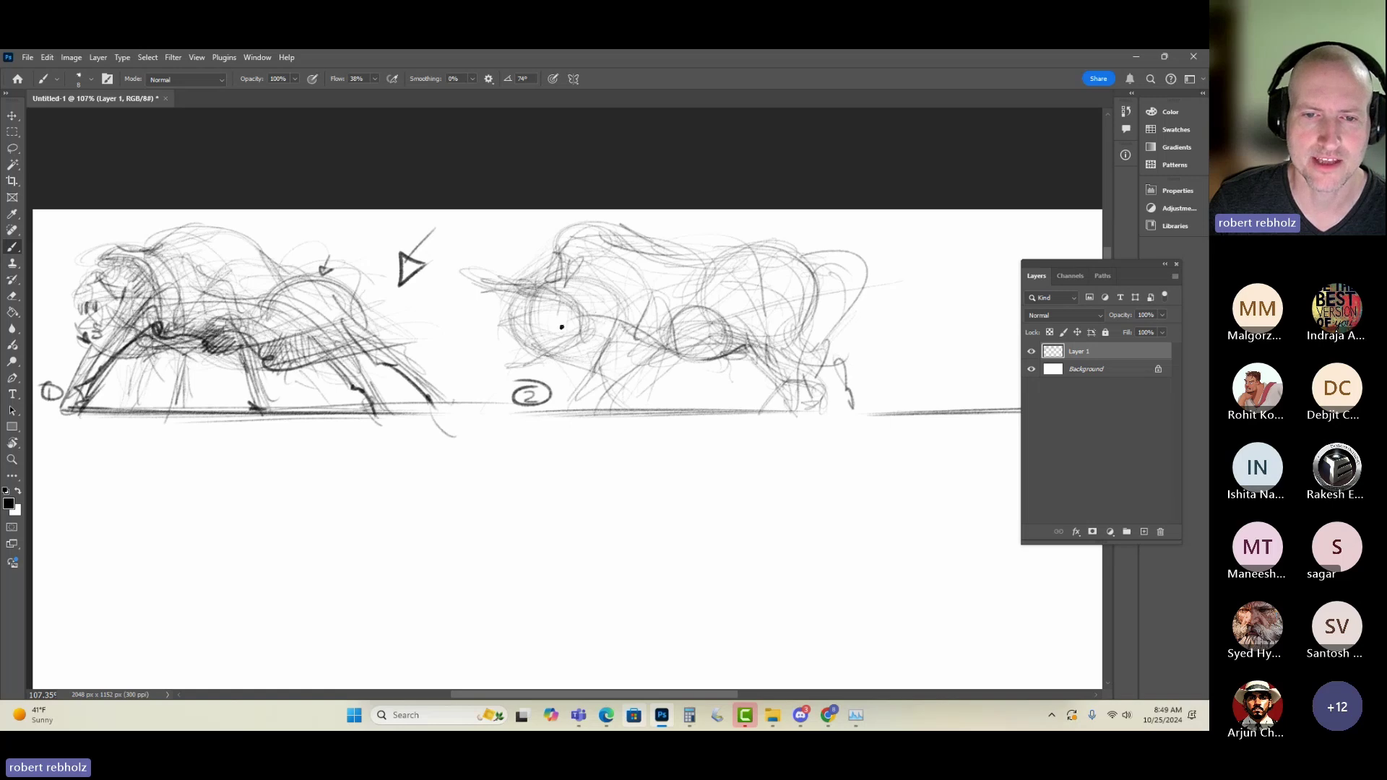
left_click_drag(546, 369, 535, 360)
left_click_drag(615, 339, 674, 282)
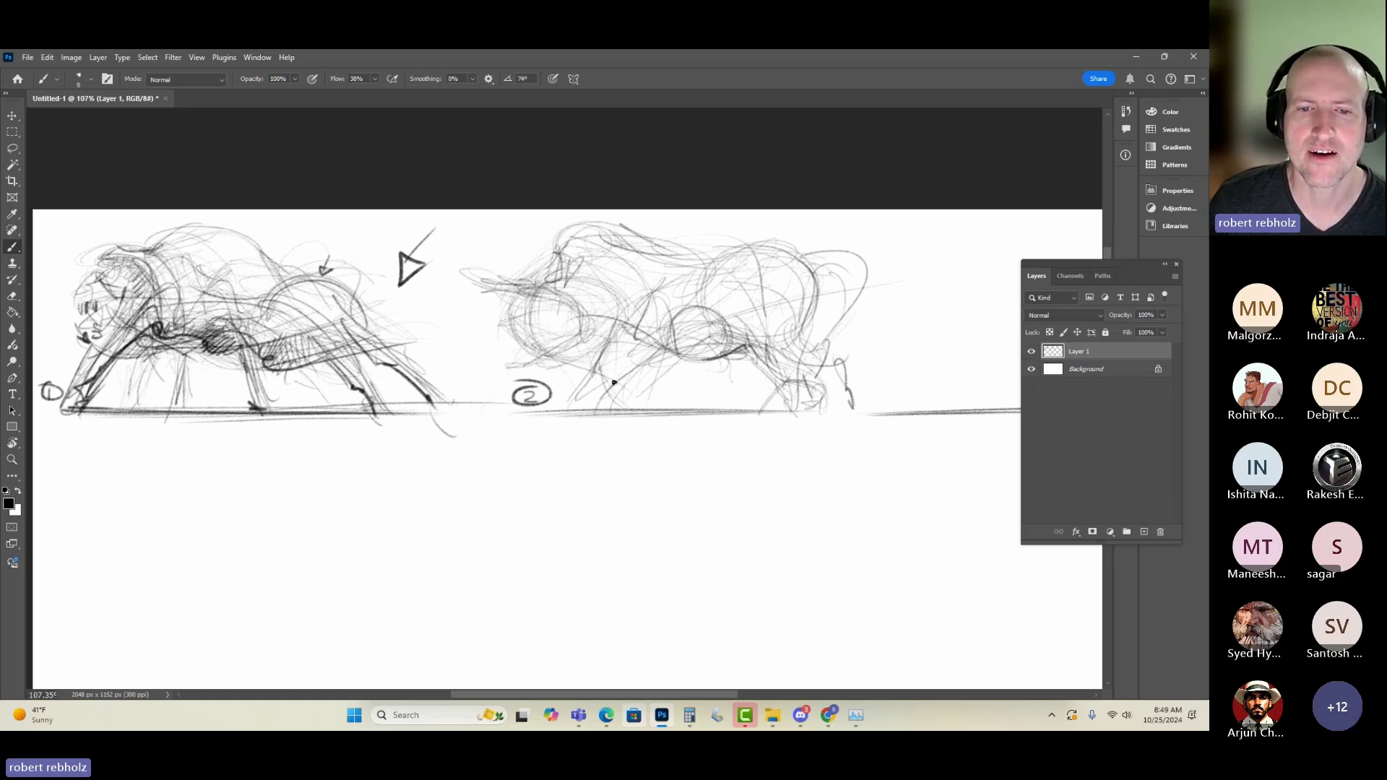
mouse_move(583, 354)
left_mouse_down()
mouse_move(599, 380)
mouse_move(588, 407)
left_mouse_up()
mouse_move(639, 319)
left_mouse_down()
mouse_move(658, 366)
mouse_move(614, 410)
mouse_move(661, 361)
mouse_move(637, 378)
mouse_move(650, 357)
mouse_move(623, 323)
left_mouse_up()
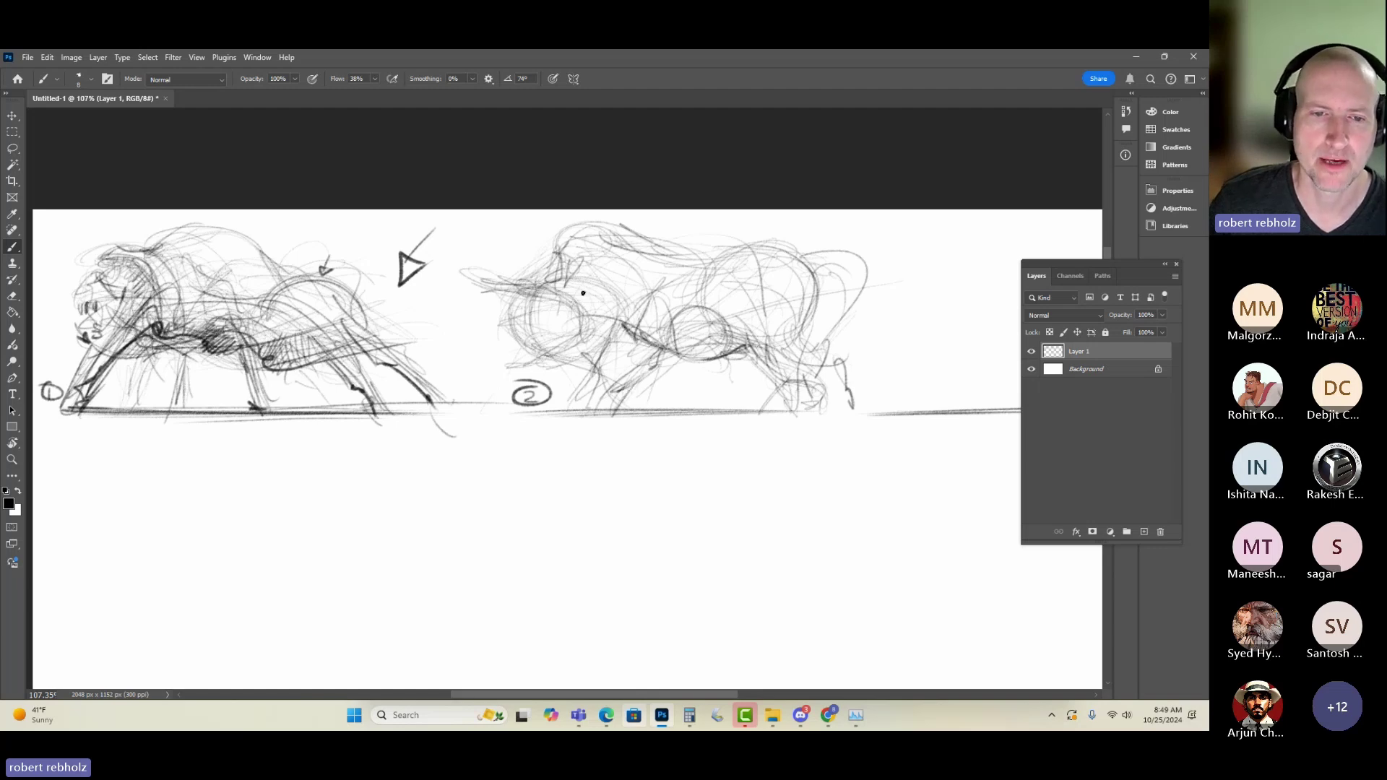
mouse_move(567, 276)
left_mouse_down()
mouse_move(544, 306)
mouse_move(566, 236)
mouse_move(675, 264)
left_mouse_up()
key("ctrl+z")
key("ctrl+z")
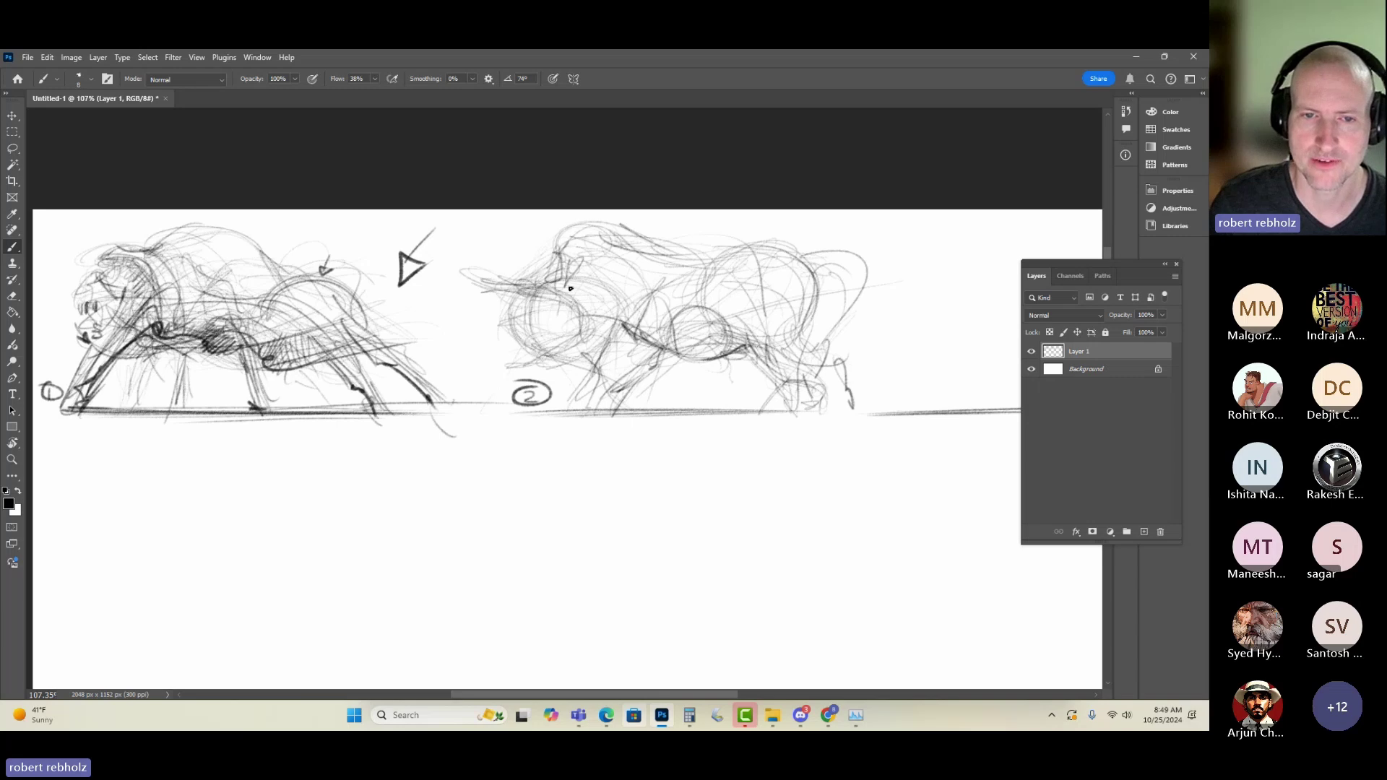
mouse_move(570, 288)
left_mouse_down()
mouse_move(673, 245)
mouse_move(829, 272)
mouse_move(819, 365)
left_mouse_up()
key("ctrl+z")
key("ctrl+z")
key("ctrl+z")
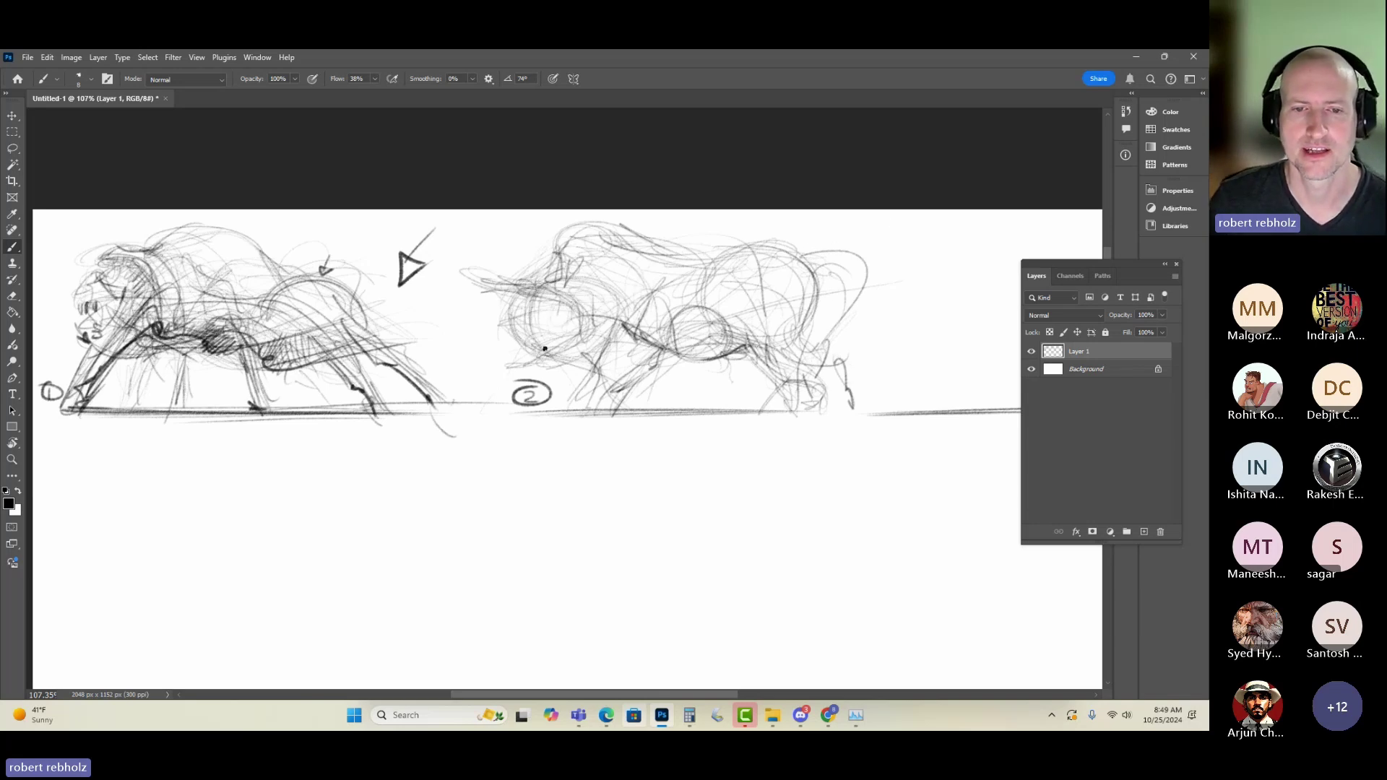
- Darken the second creature's elbow and near front leg, and define its hind legs, hooves and tail tip
mouse_move(651, 366)
left_mouse_down()
mouse_move(611, 414)
mouse_move(611, 358)
mouse_move(621, 381)
mouse_move(663, 353)
mouse_move(600, 281)
mouse_move(572, 353)
left_mouse_up()
left_click_drag(614, 274, 586, 292)
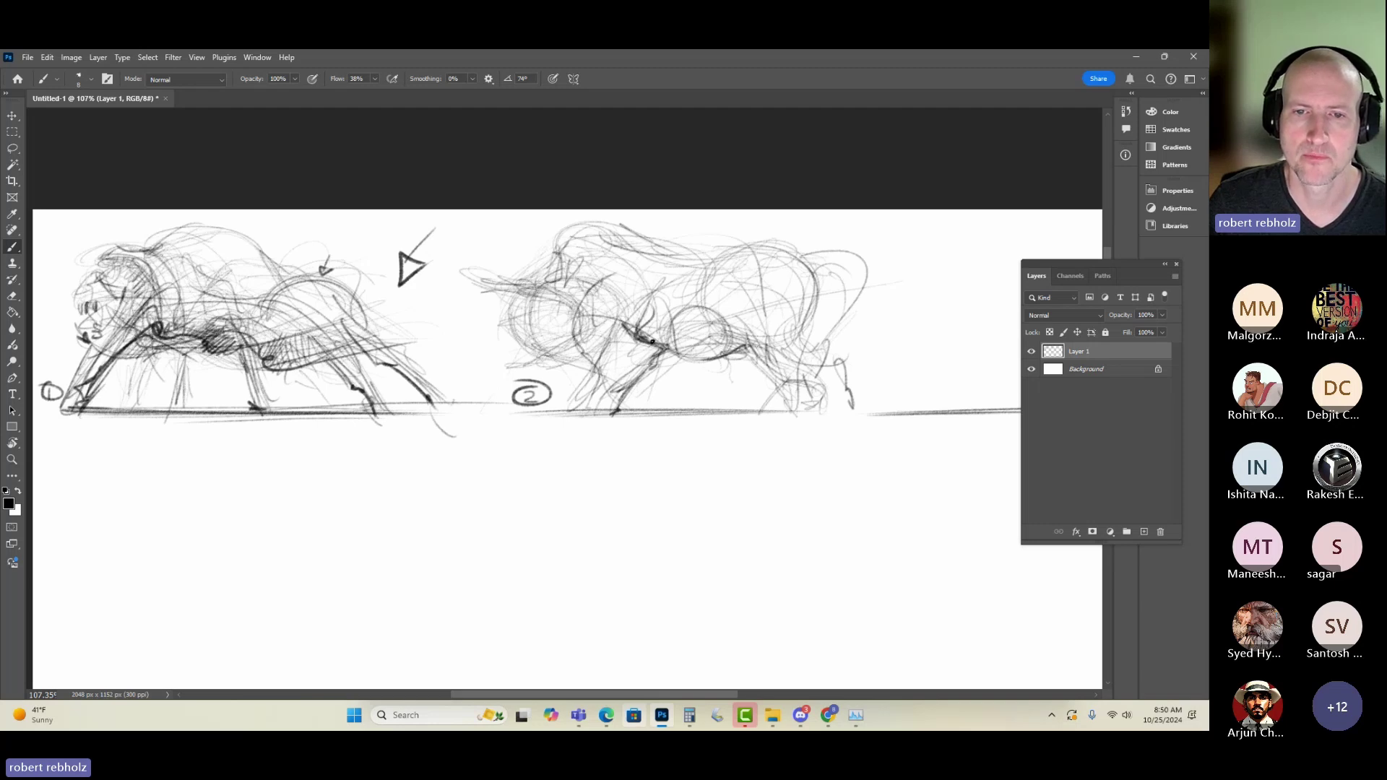
mouse_move(652, 341)
left_mouse_down()
mouse_move(698, 311)
mouse_move(715, 310)
mouse_move(694, 326)
mouse_move(734, 313)
mouse_move(786, 366)
mouse_move(797, 411)
left_mouse_up()
mouse_move(798, 336)
left_mouse_down()
mouse_move(835, 358)
mouse_move(841, 416)
left_mouse_up()
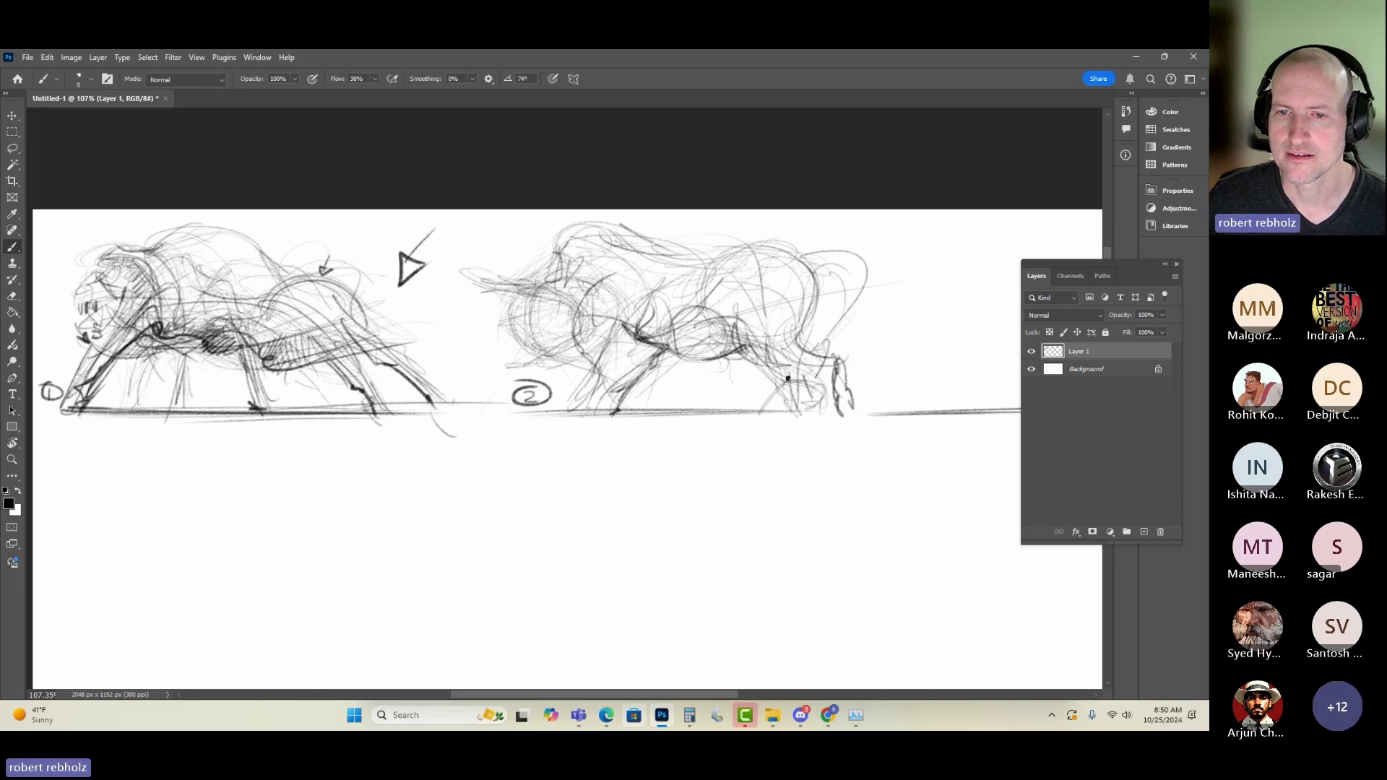
mouse_move(787, 378)
left_mouse_down()
mouse_move(805, 410)
mouse_move(758, 353)
mouse_move(804, 344)
mouse_move(793, 416)
mouse_move(798, 400)
mouse_move(822, 406)
left_mouse_up()
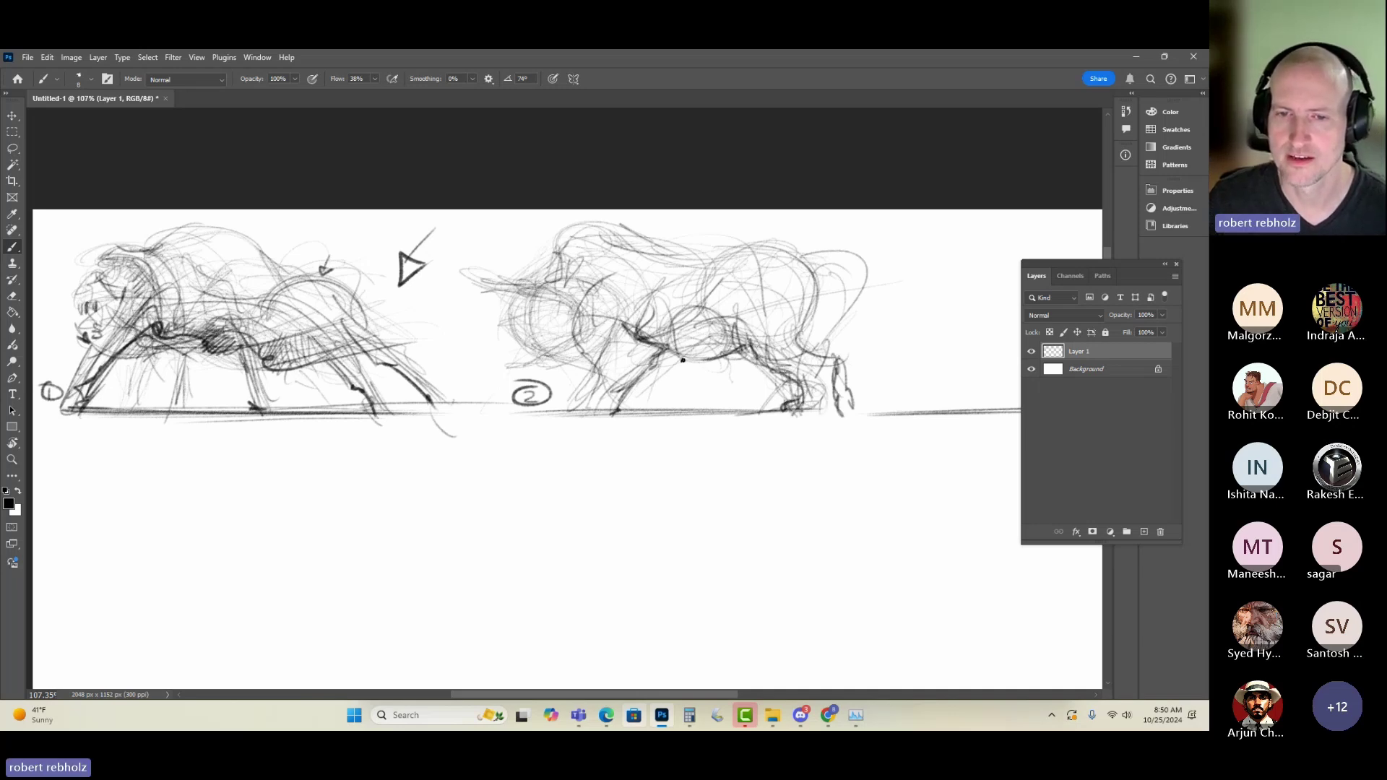
- Hatch shading across the second creature's belly and inner thigh, and add strokes behind its front leg
mouse_move(669, 356)
left_mouse_down()
mouse_move(709, 327)
mouse_move(693, 356)
mouse_move(738, 338)
mouse_move(737, 351)
mouse_move(765, 352)
mouse_move(704, 292)
left_mouse_up()
mouse_move(744, 351)
left_mouse_down()
mouse_move(734, 361)
mouse_move(748, 353)
mouse_move(800, 379)
mouse_move(673, 305)
left_mouse_up()
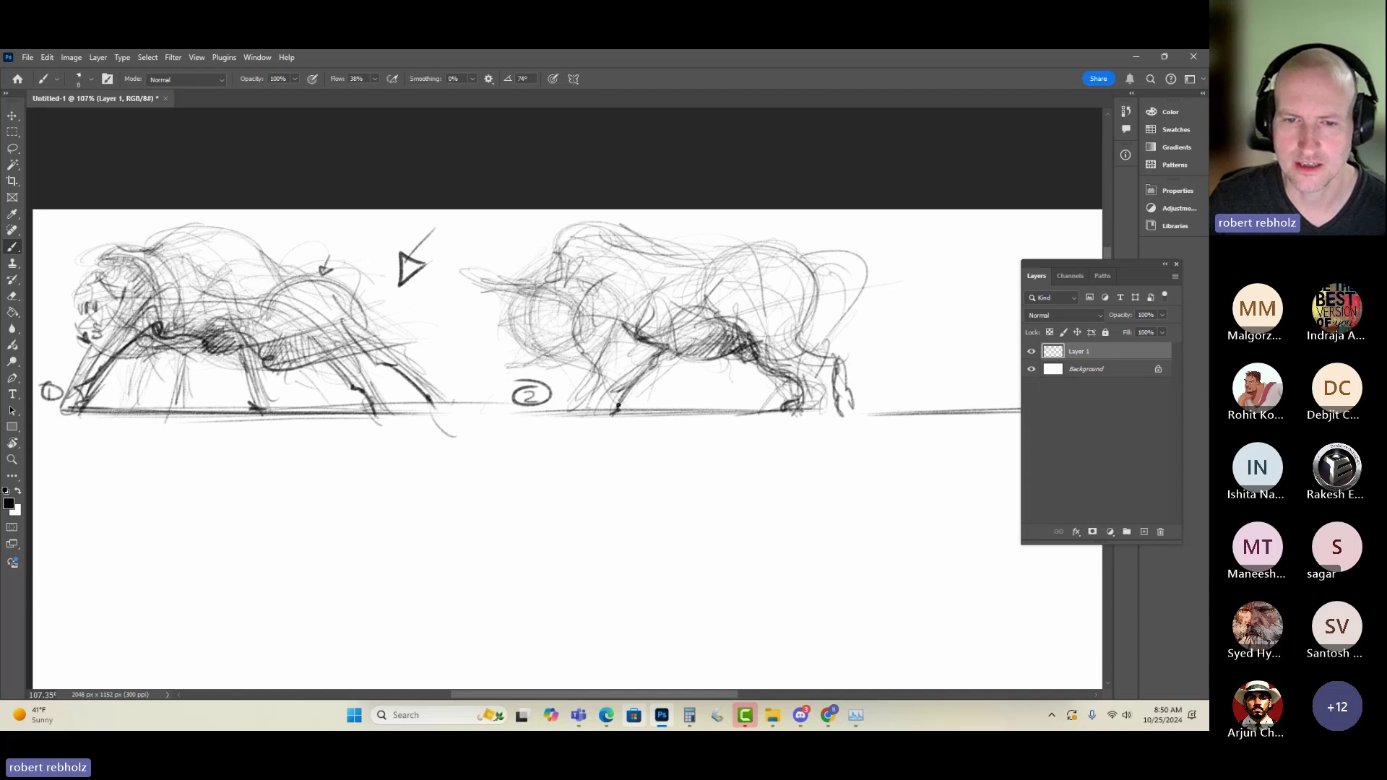
left_click_drag(630, 351, 627, 367)
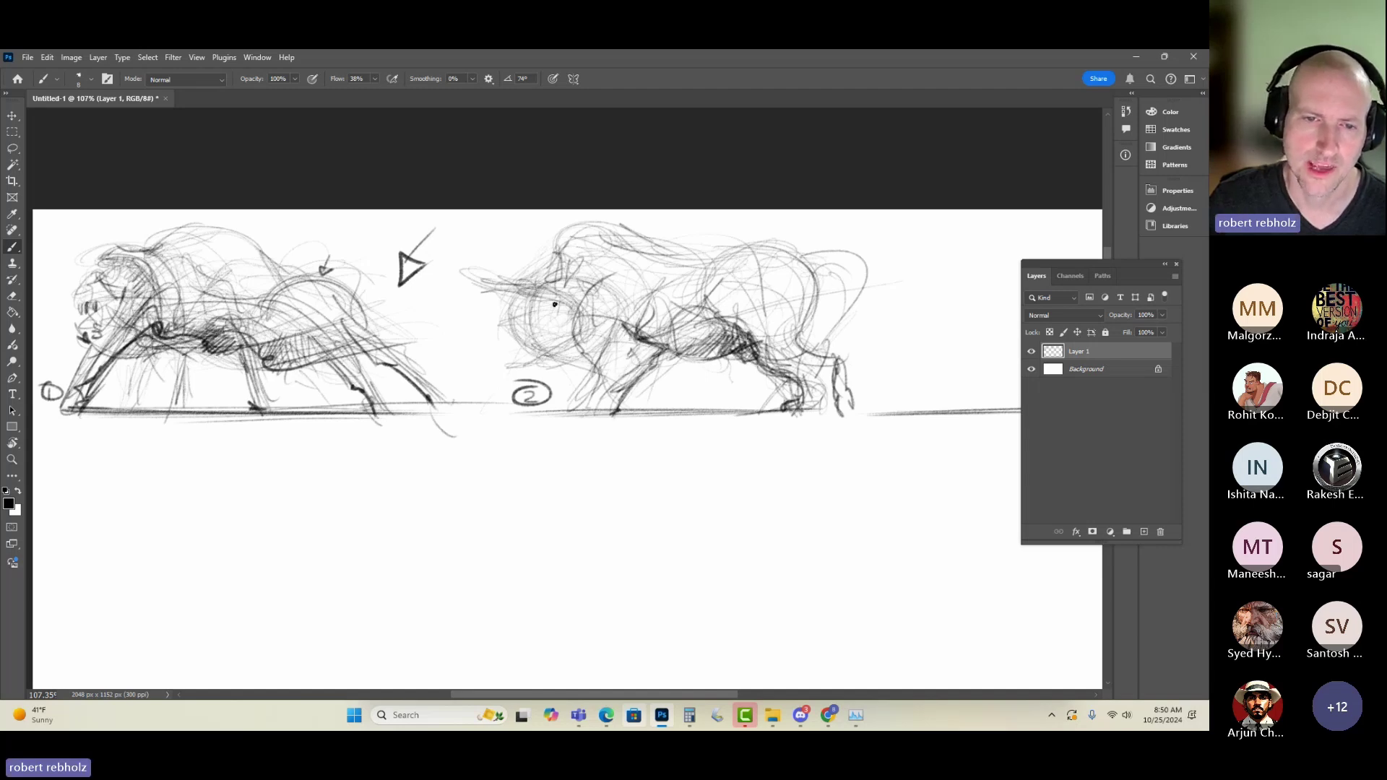
- Shape the second creature's upturned horn, eye and jaw, sketch its raised front leg, and strengthen the shoulder hump and back line
mouse_move(554, 322)
left_mouse_down()
mouse_move(559, 250)
mouse_move(496, 290)
mouse_move(482, 276)
mouse_move(527, 322)
mouse_move(551, 318)
mouse_move(556, 328)
mouse_move(526, 344)
mouse_move(560, 368)
mouse_move(578, 360)
mouse_move(563, 372)
mouse_move(588, 362)
mouse_move(589, 417)
left_mouse_up()
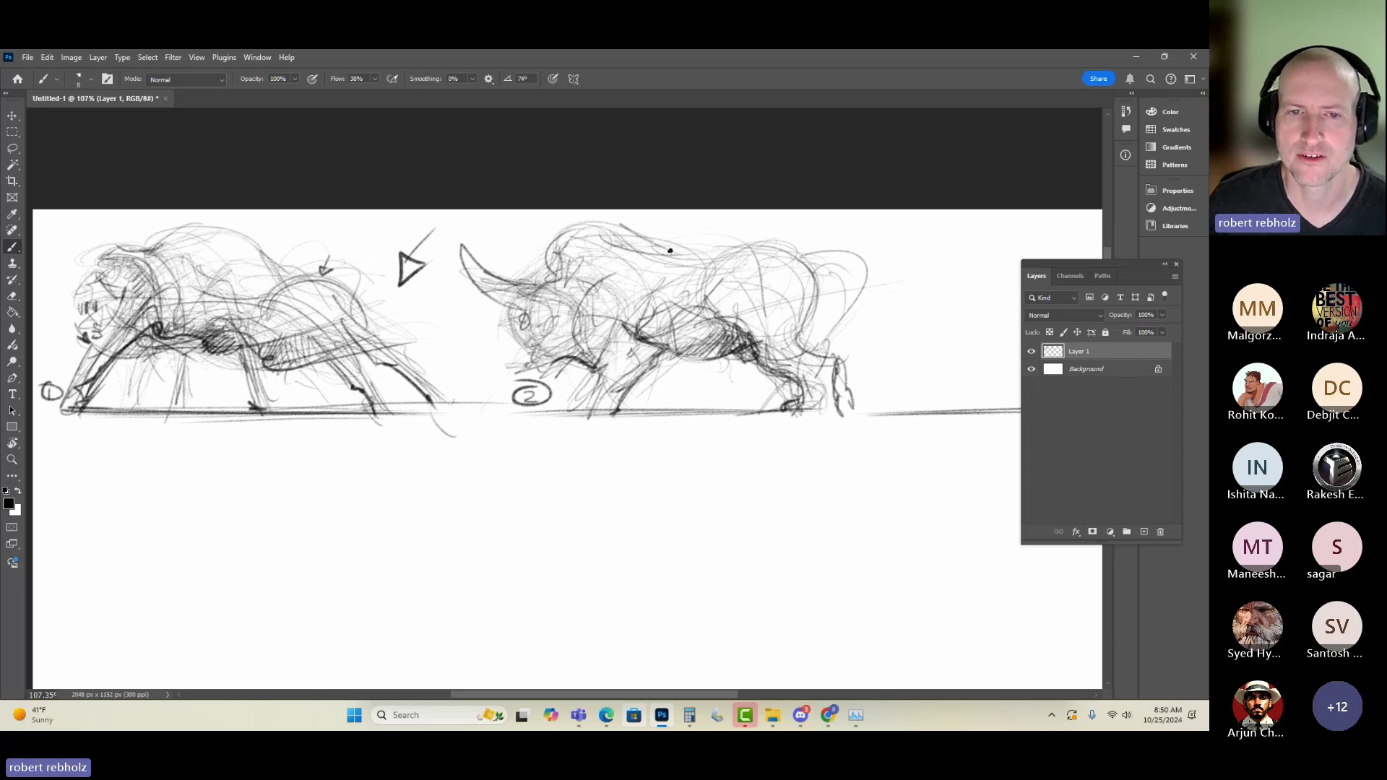
mouse_move(671, 250)
left_mouse_down()
mouse_move(597, 227)
mouse_move(555, 243)
mouse_move(523, 287)
left_mouse_up()
mouse_move(574, 244)
left_mouse_down()
mouse_move(662, 226)
mouse_move(730, 259)
left_mouse_up()
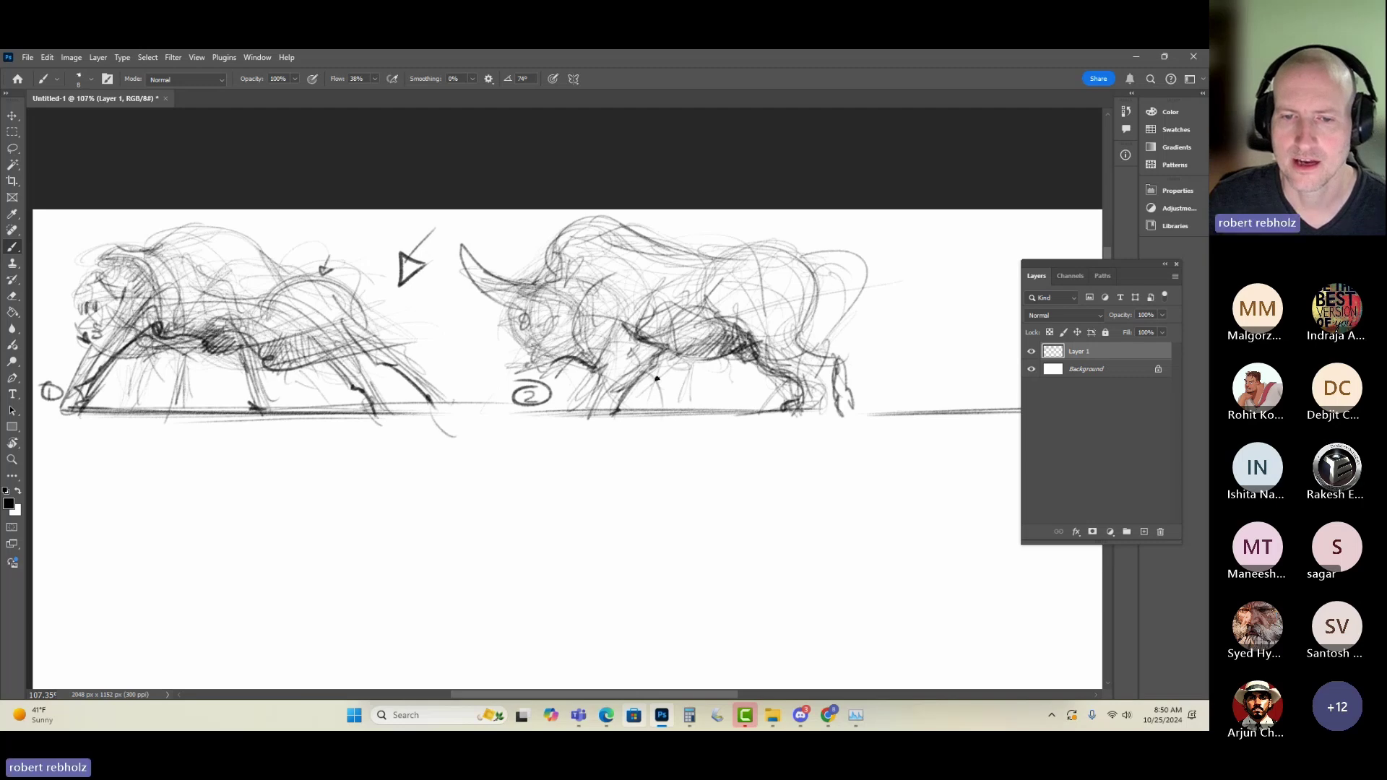
- Sketch and hatch the second creature's far legs in the space beneath its belly
left_click_drag(675, 366, 659, 378)
mouse_move(688, 364)
left_mouse_down()
mouse_move(665, 408)
mouse_move(690, 415)
left_mouse_up()
mouse_move(754, 367)
left_mouse_down()
mouse_move(729, 403)
mouse_move(774, 397)
mouse_move(725, 404)
mouse_move(717, 370)
left_mouse_up()
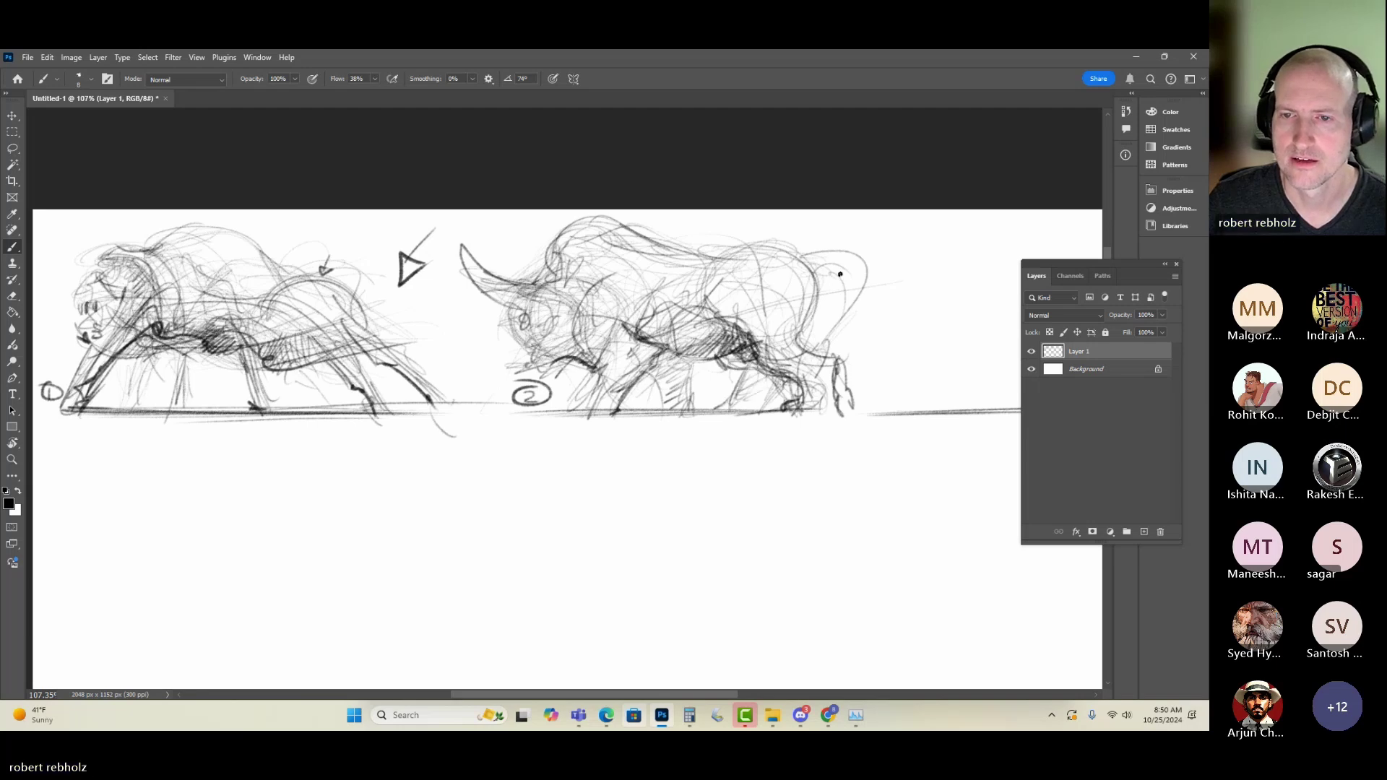
- Thicken the second creature's arched tail into a flowing tuft, and add light strokes to its flank
mouse_move(821, 281)
left_mouse_down()
mouse_move(813, 290)
mouse_move(840, 249)
mouse_move(870, 295)
mouse_move(842, 314)
mouse_move(856, 344)
left_mouse_up()
left_click_drag(866, 293, 842, 341)
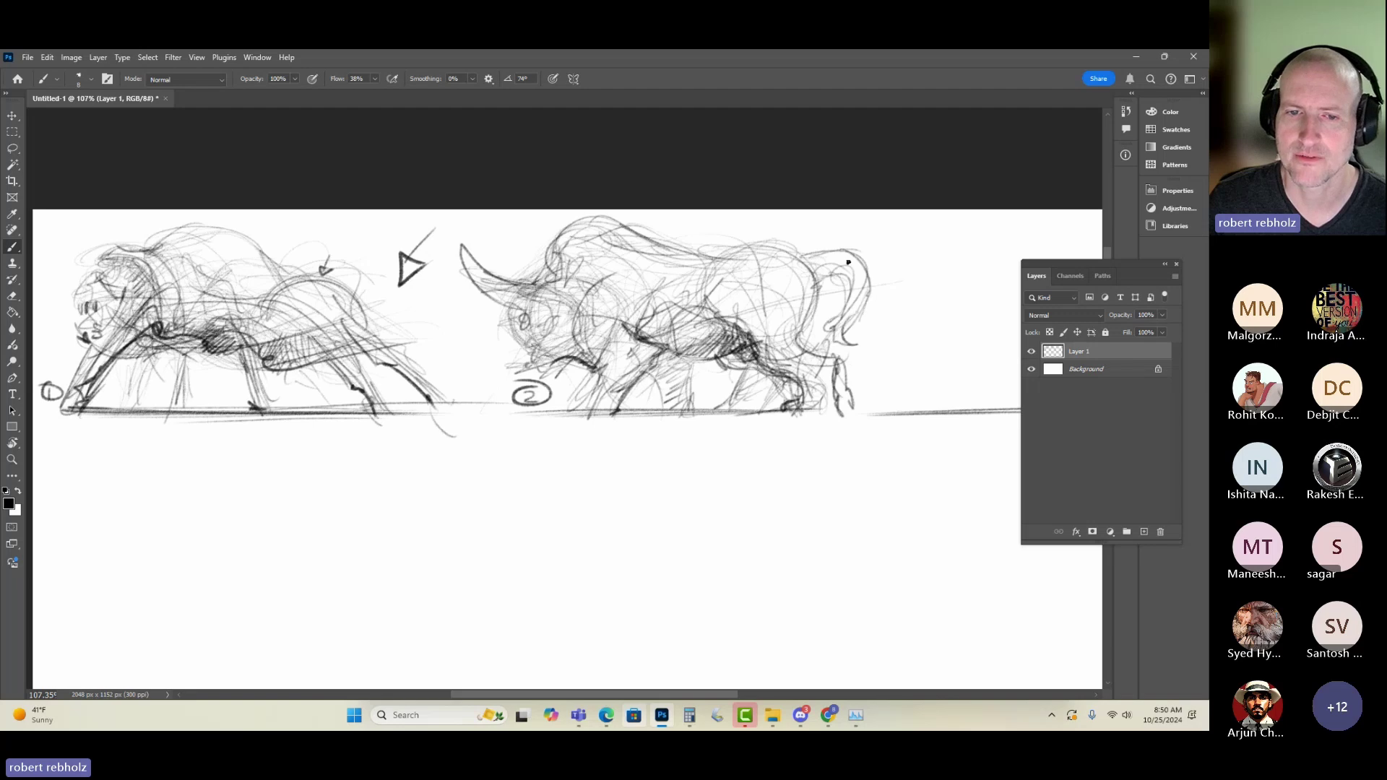
left_click_drag(864, 264, 816, 257)
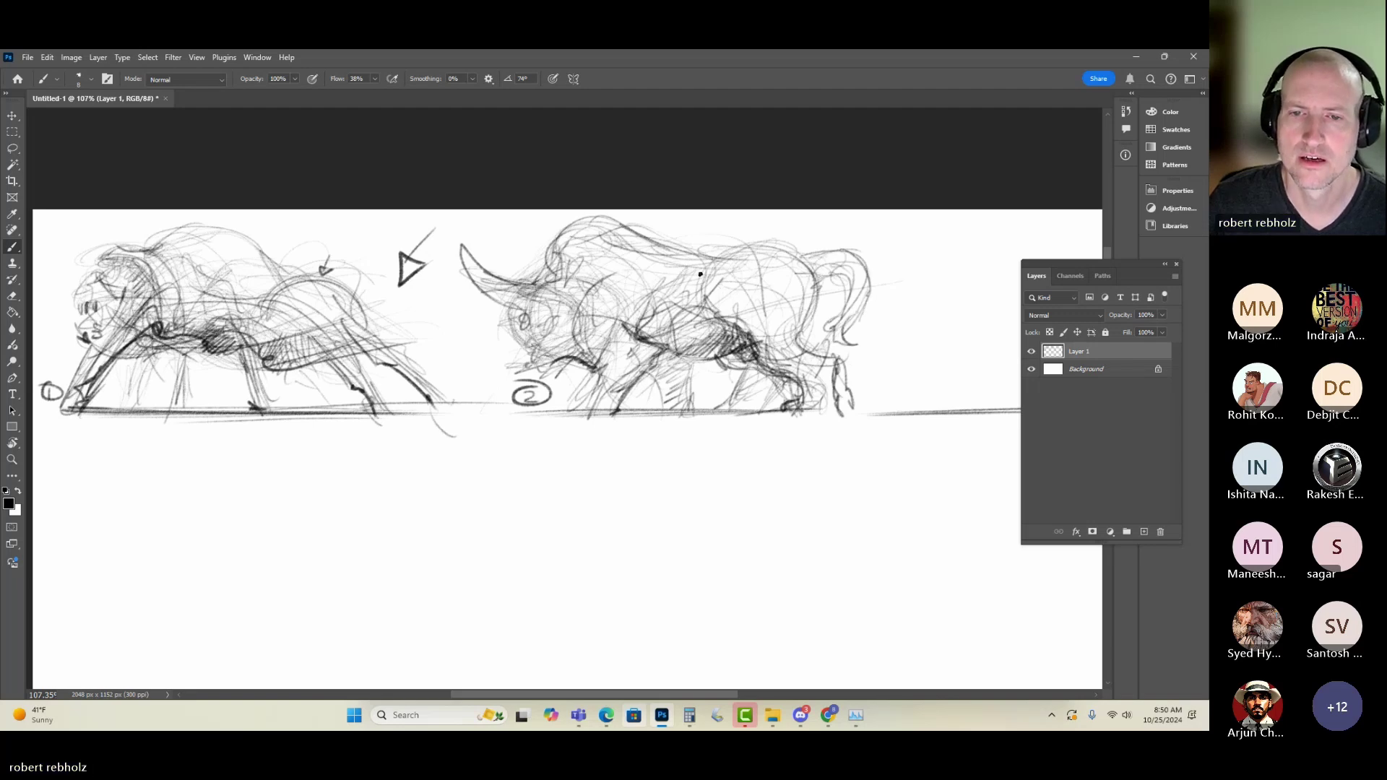
left_click_drag(708, 296, 791, 325)
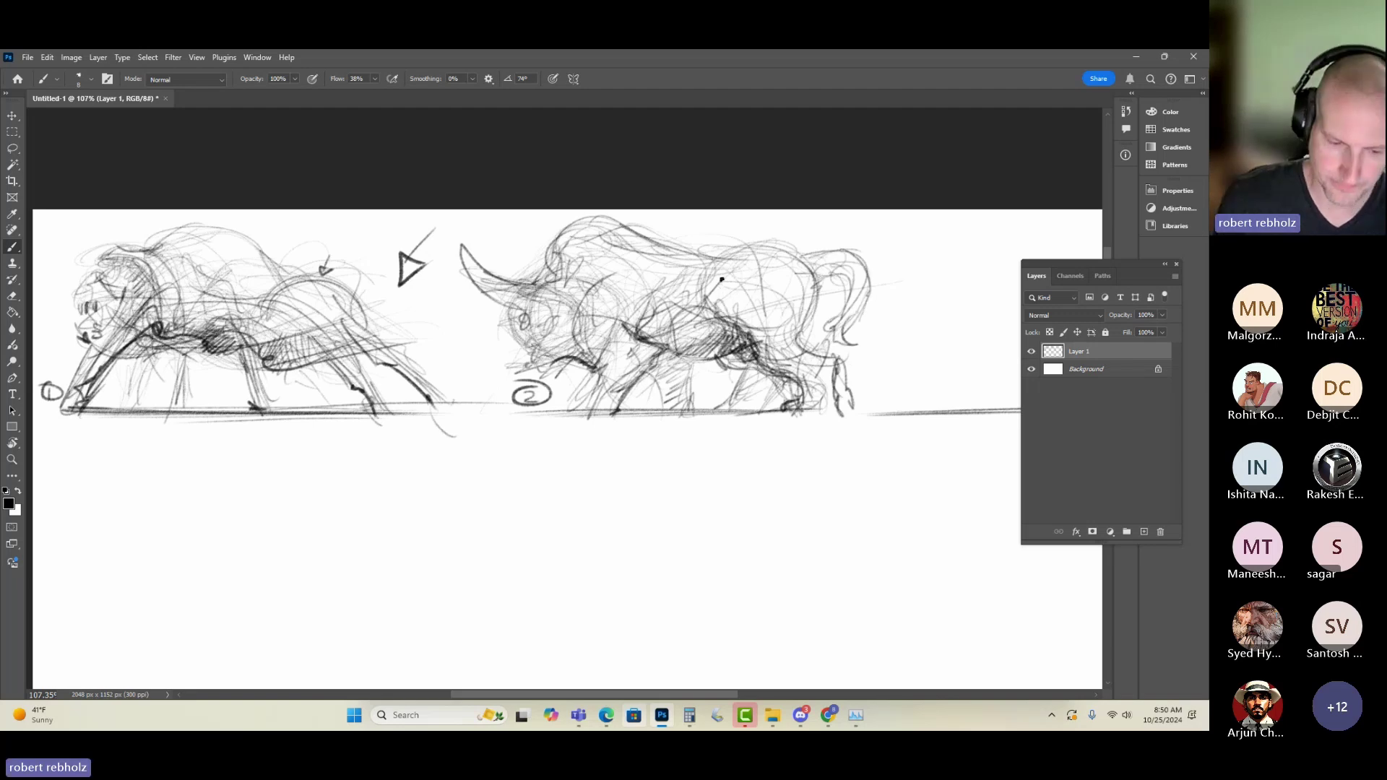
- Rough in a third creature on the next ground line with loose sweeping curves for its front mass, back, belly and rump
scroll(722, 279, "down", 4)
scroll(722, 279, "down", 4)
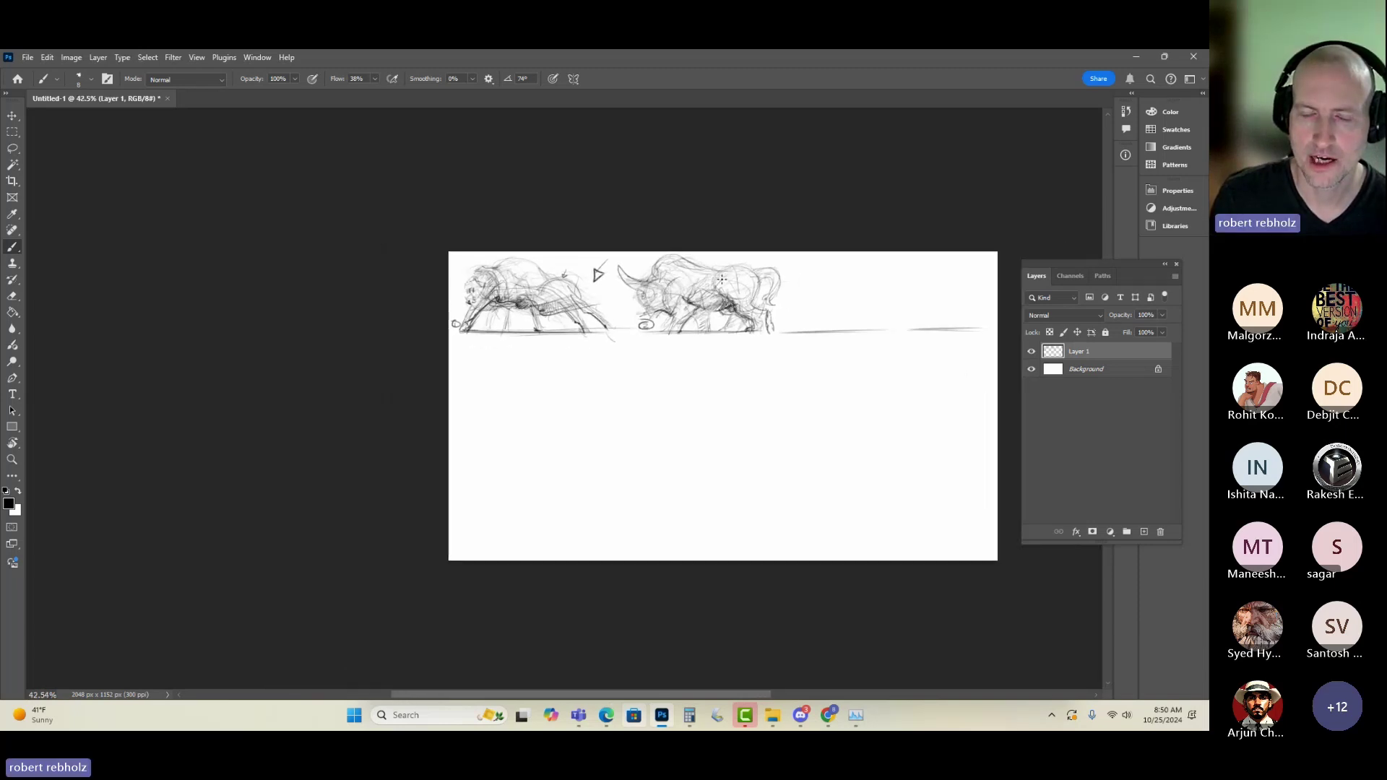
scroll(722, 279, "up", 4)
scroll(260, 716, "up", 2)
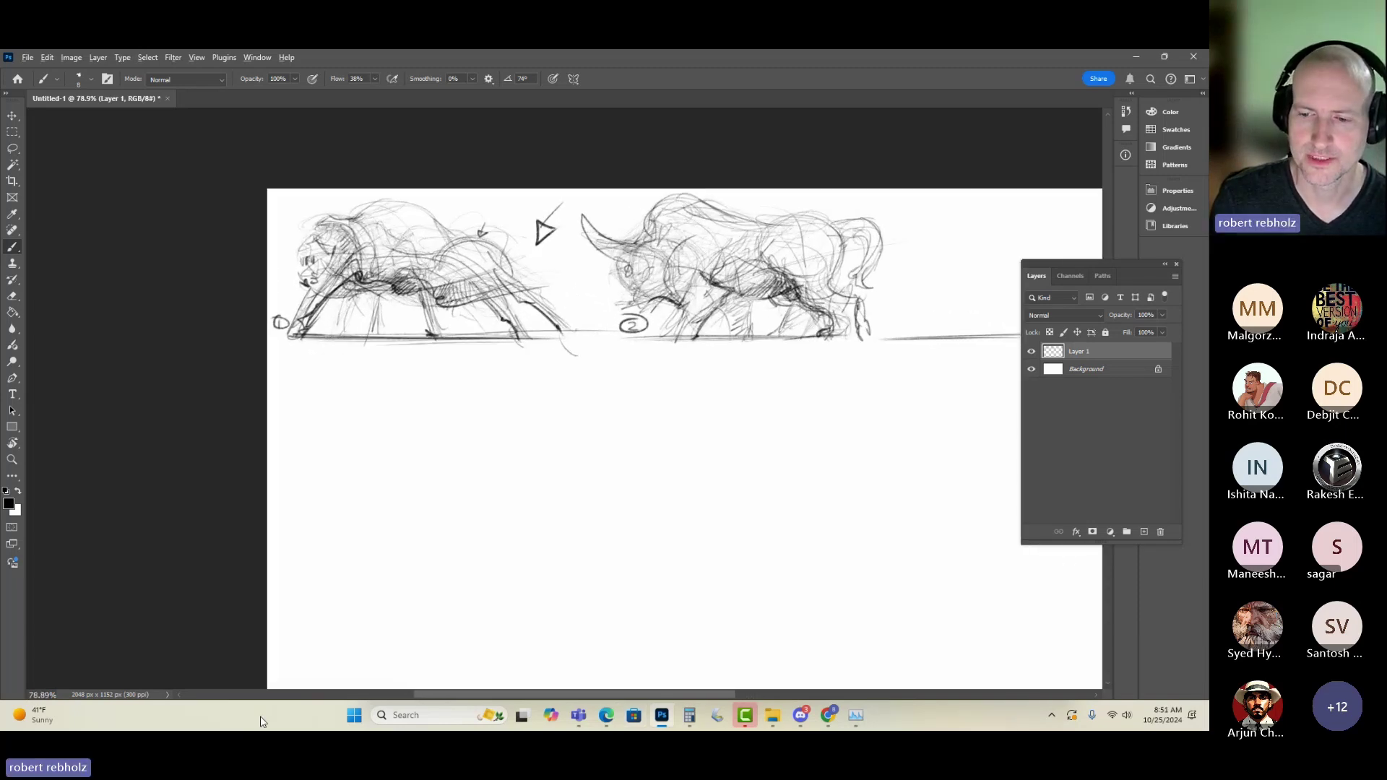
mouse_move(796, 322)
left_mouse_down()
mouse_move(622, 390)
mouse_move(492, 396)
left_mouse_up()
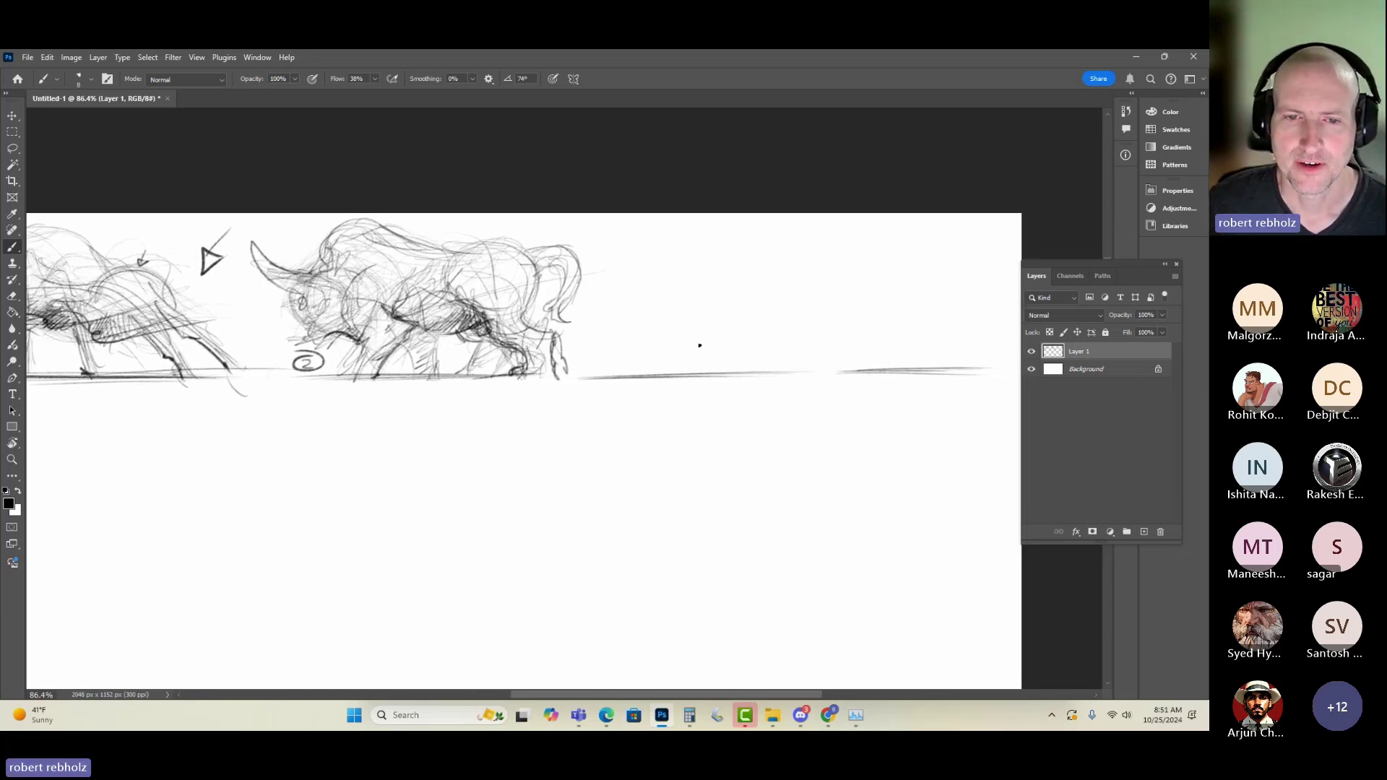
left_click_drag(584, 336, 856, 248)
mouse_move(620, 241)
left_mouse_down()
mouse_move(754, 316)
mouse_move(779, 303)
left_mouse_up()
mouse_move(664, 250)
left_mouse_down()
mouse_move(684, 269)
mouse_move(647, 267)
mouse_move(739, 322)
left_mouse_up()
mouse_move(816, 273)
left_mouse_down()
mouse_move(765, 334)
mouse_move(617, 339)
mouse_move(773, 293)
mouse_move(791, 256)
mouse_move(786, 365)
mouse_move(813, 318)
mouse_move(620, 364)
mouse_move(684, 339)
left_mouse_up()
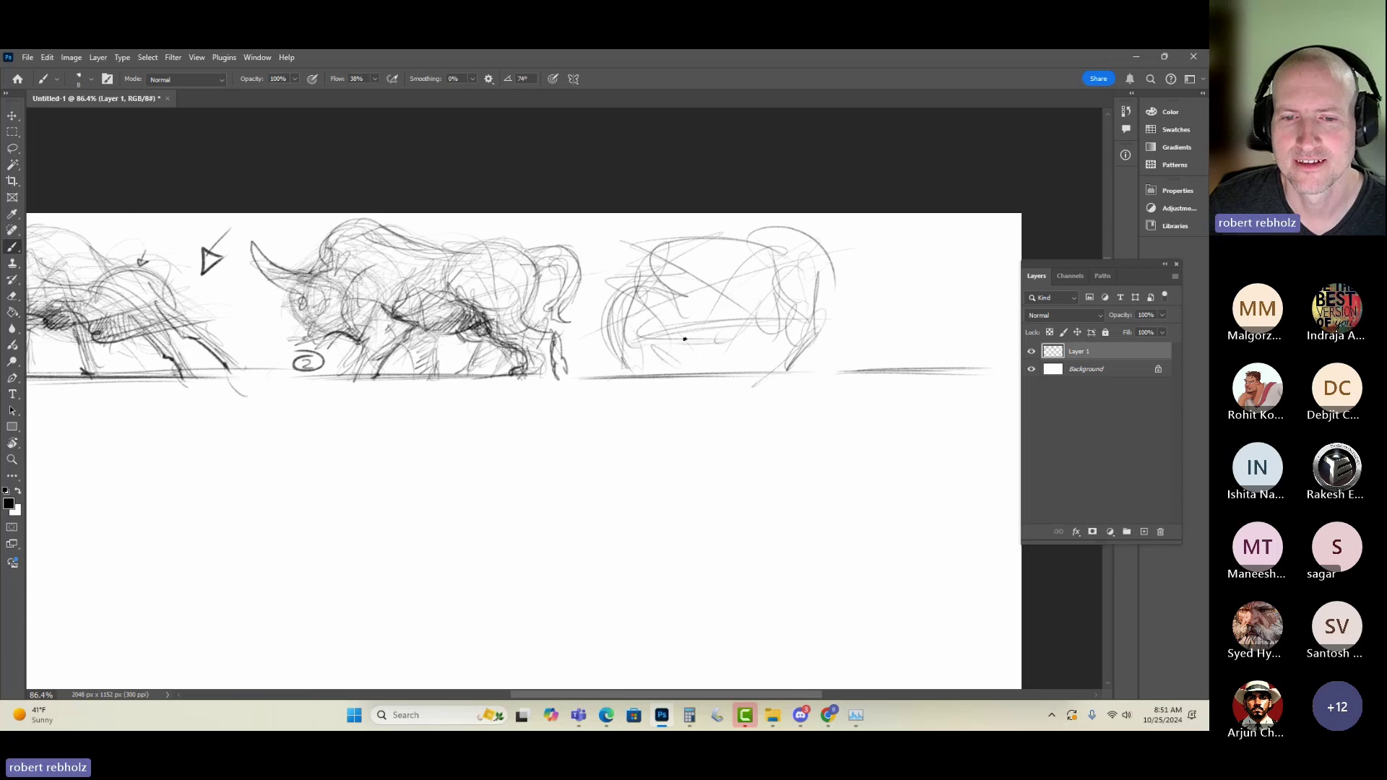
- Reinforce the third creature's back and shoulder, define its hind foot, and curve its belly line up toward the rear
mouse_move(652, 241)
left_mouse_down()
mouse_move(744, 318)
mouse_move(730, 289)
mouse_move(810, 242)
mouse_move(798, 340)
mouse_move(815, 374)
mouse_move(811, 265)
left_mouse_up()
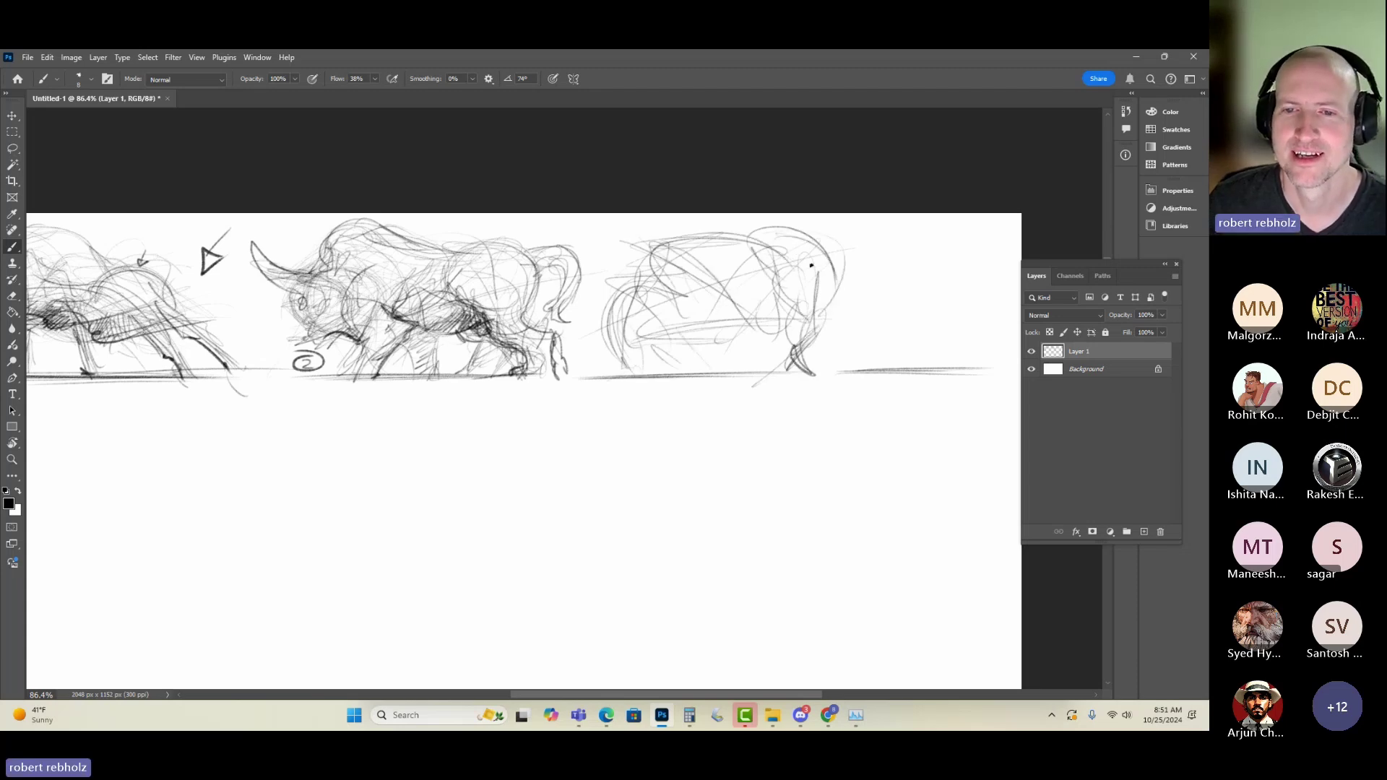
left_click_drag(611, 315, 603, 370)
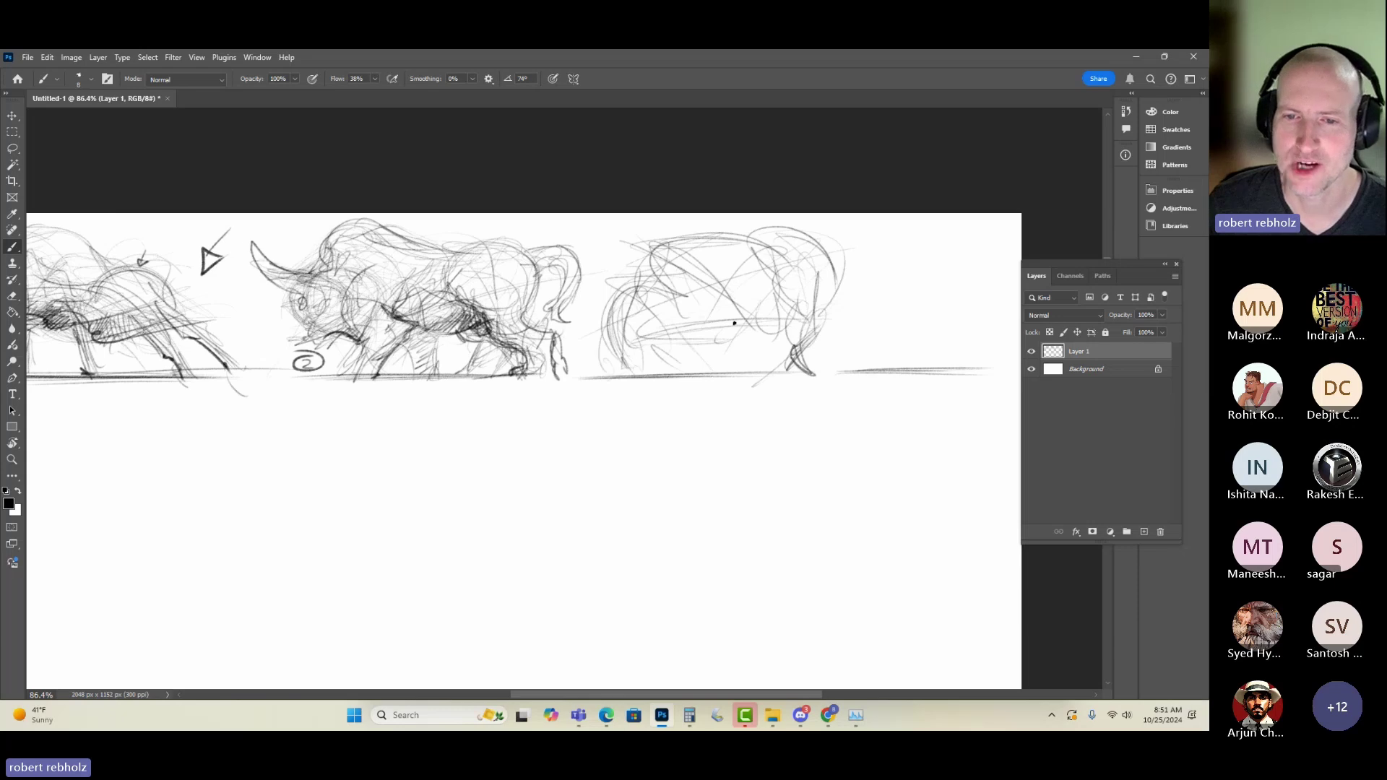
mouse_move(765, 318)
left_mouse_down()
mouse_move(709, 342)
mouse_move(843, 307)
left_mouse_up()
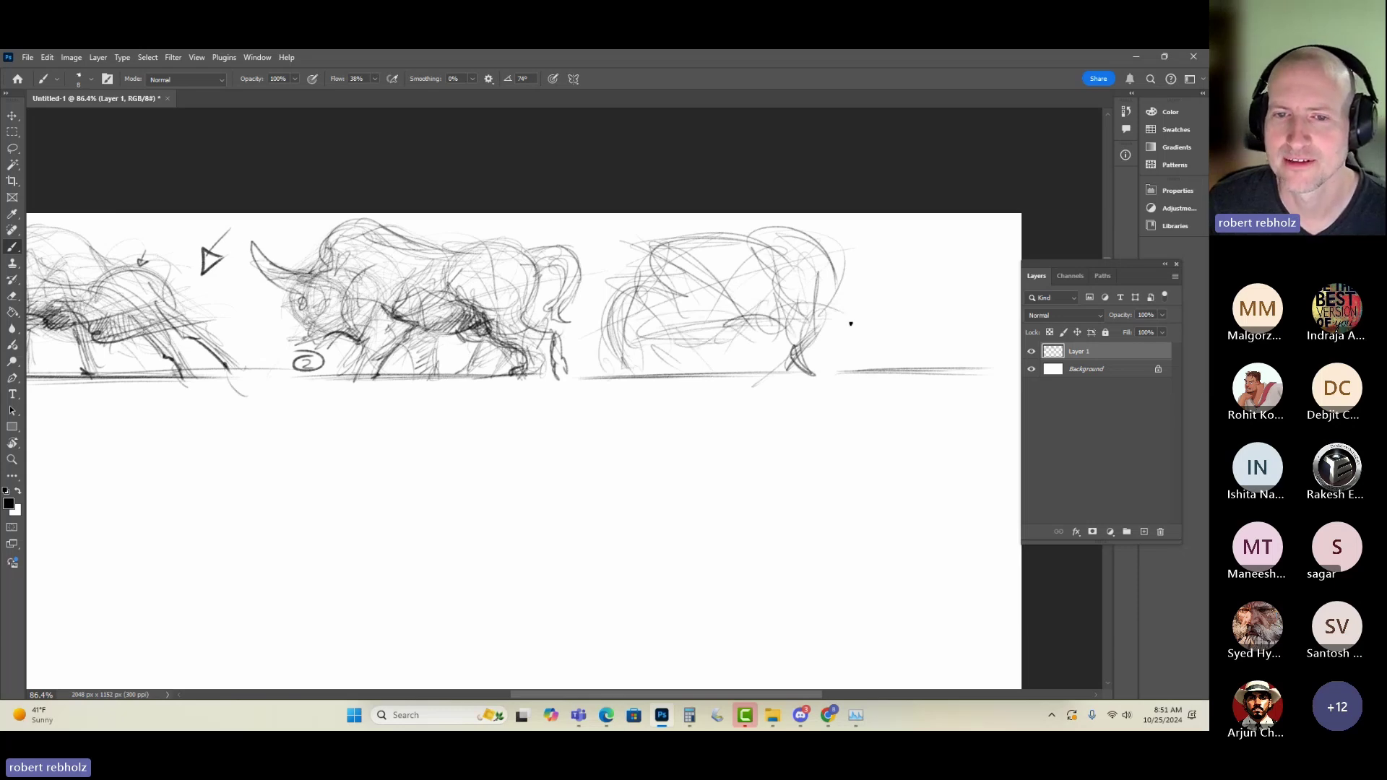
left_click_drag(685, 291, 663, 241)
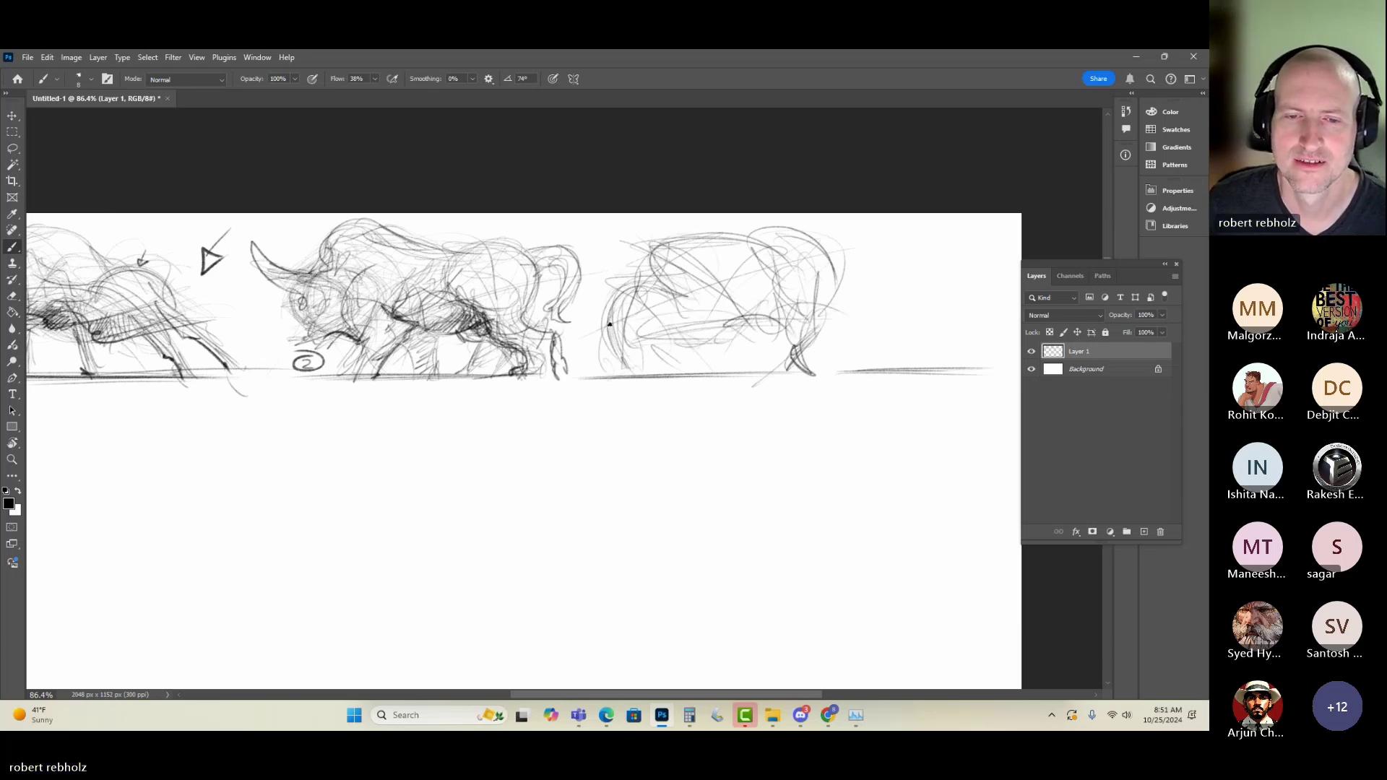
- Build up the third creature's lowered front mass and shoulder with looping strokes, and extend its rump and hind legs
left_click_drag(608, 298, 603, 336)
mouse_move(652, 294)
left_mouse_down()
mouse_move(637, 377)
mouse_move(622, 372)
left_mouse_up()
mouse_move(637, 368)
left_mouse_down()
mouse_move(644, 334)
mouse_move(704, 331)
mouse_move(740, 307)
mouse_move(692, 254)
mouse_move(652, 308)
left_mouse_up()
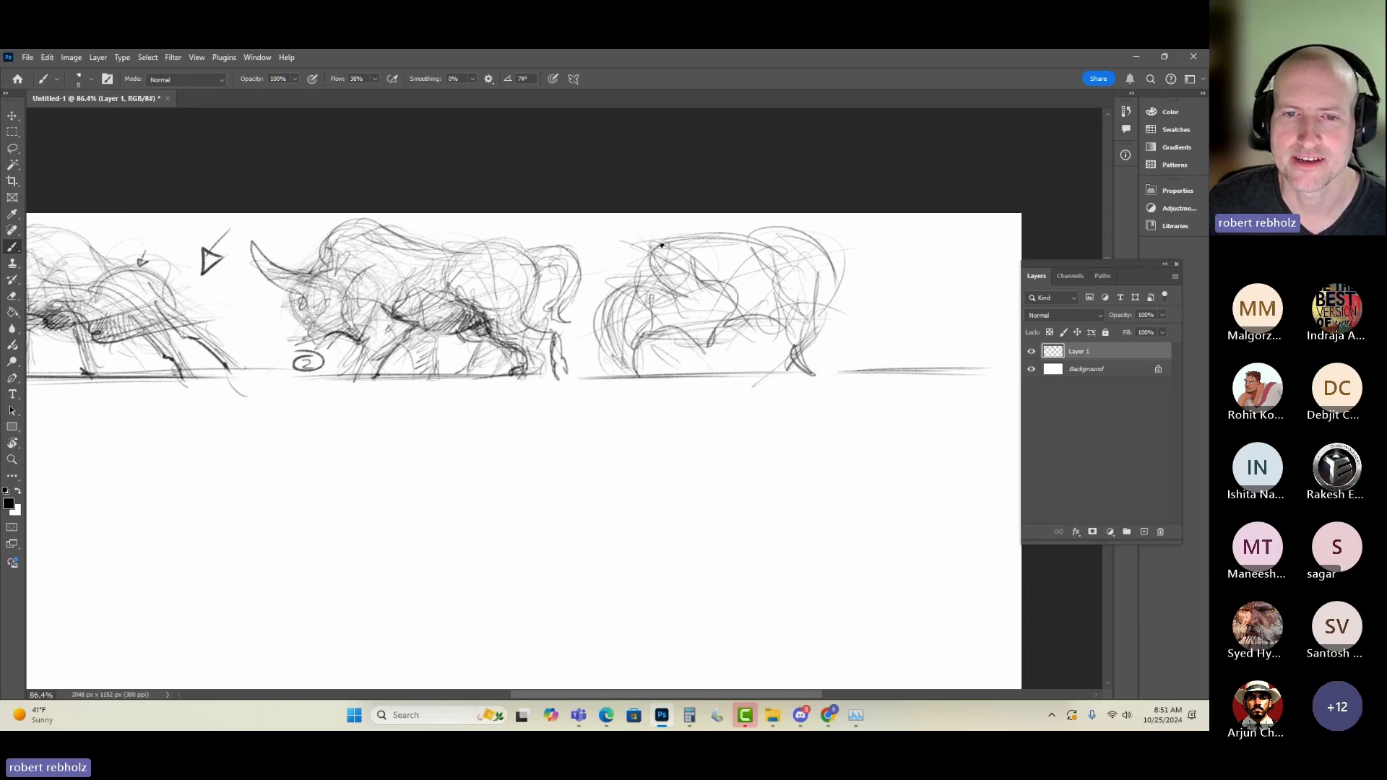
left_click_drag(645, 248, 621, 291)
left_click_drag(647, 246, 622, 291)
mouse_move(728, 284)
left_mouse_down()
mouse_move(724, 300)
mouse_move(771, 310)
mouse_move(814, 274)
mouse_move(833, 319)
mouse_move(820, 362)
mouse_move(750, 313)
mouse_move(811, 308)
mouse_move(782, 373)
left_mouse_up()
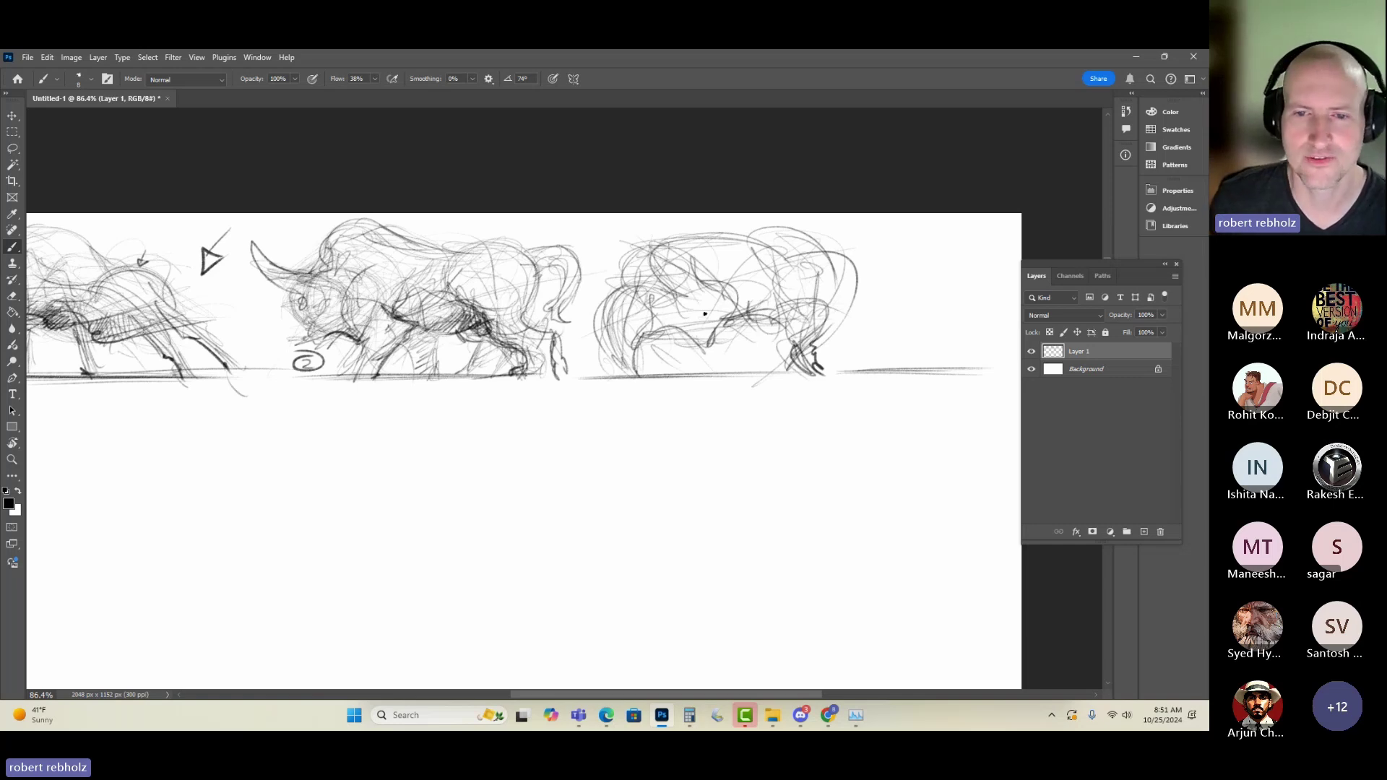
- Define the third creature's front legs and feet, accent its shoulder, and darken the contour of its bulky front mass
left_click_drag(638, 328, 635, 381)
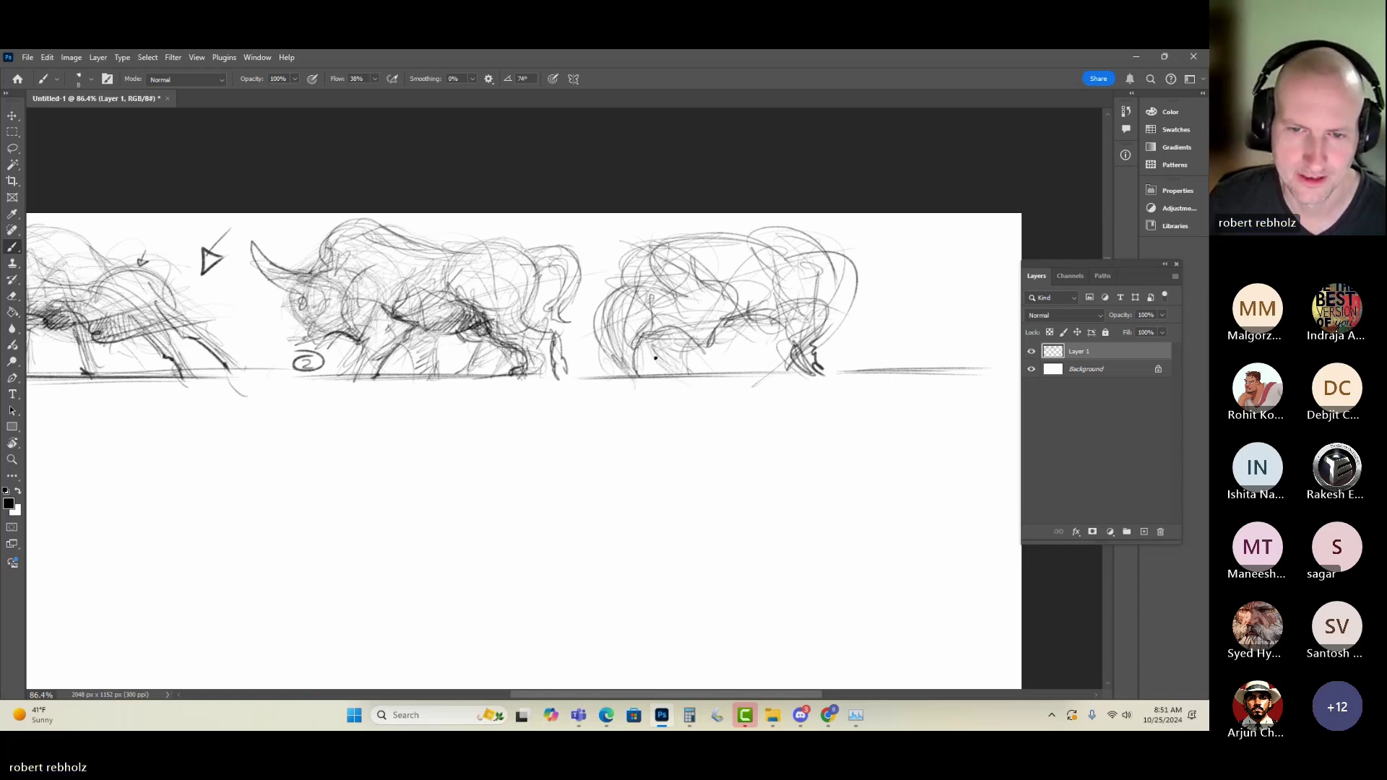
mouse_move(667, 363)
left_mouse_down()
mouse_move(684, 372)
mouse_move(667, 374)
mouse_move(682, 371)
mouse_move(643, 339)
mouse_move(643, 376)
mouse_move(636, 350)
mouse_move(719, 330)
mouse_move(711, 271)
mouse_move(736, 278)
left_mouse_up()
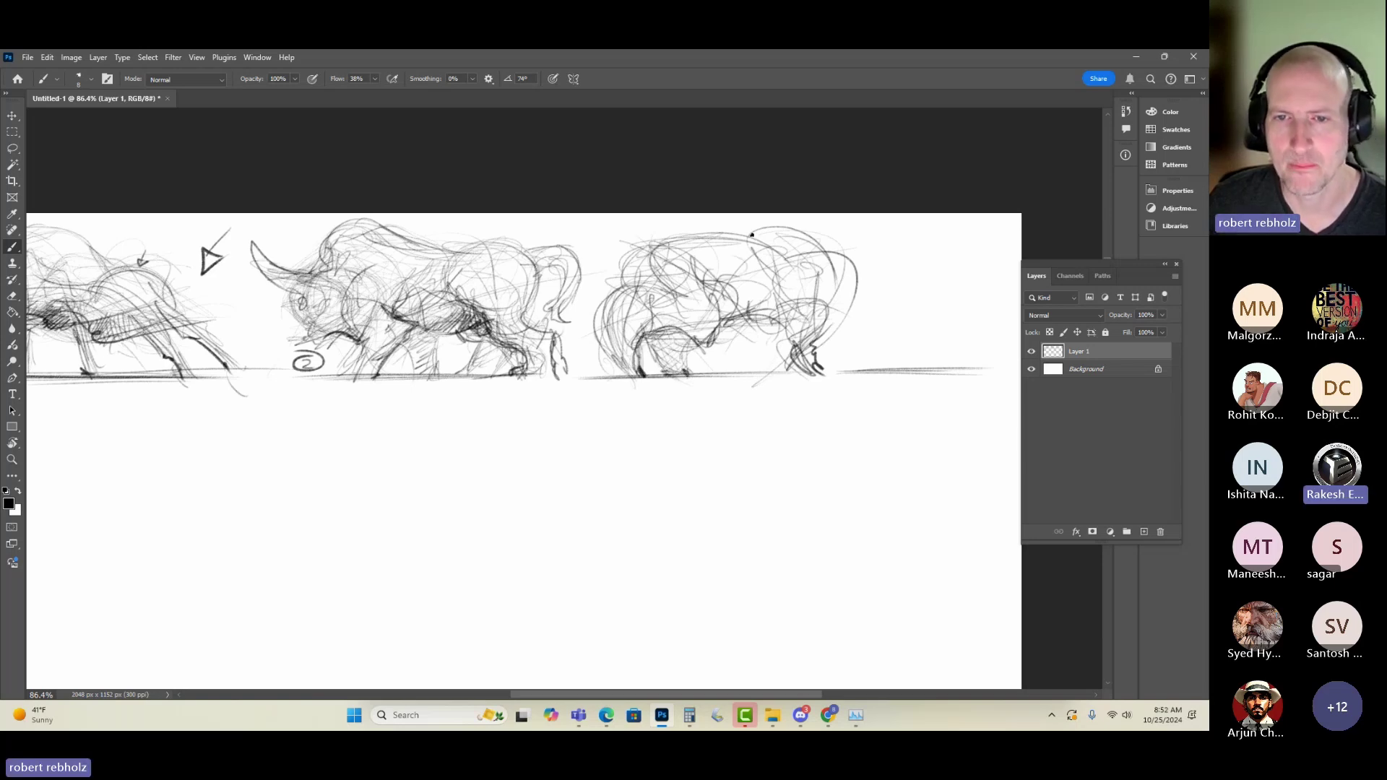
mouse_move(683, 240)
left_mouse_down()
mouse_move(671, 286)
mouse_move(695, 299)
mouse_move(685, 320)
mouse_move(659, 289)
mouse_move(618, 298)
mouse_move(602, 321)
mouse_move(675, 242)
mouse_move(612, 283)
mouse_move(625, 302)
mouse_move(607, 285)
mouse_move(599, 340)
mouse_move(635, 380)
left_mouse_up()
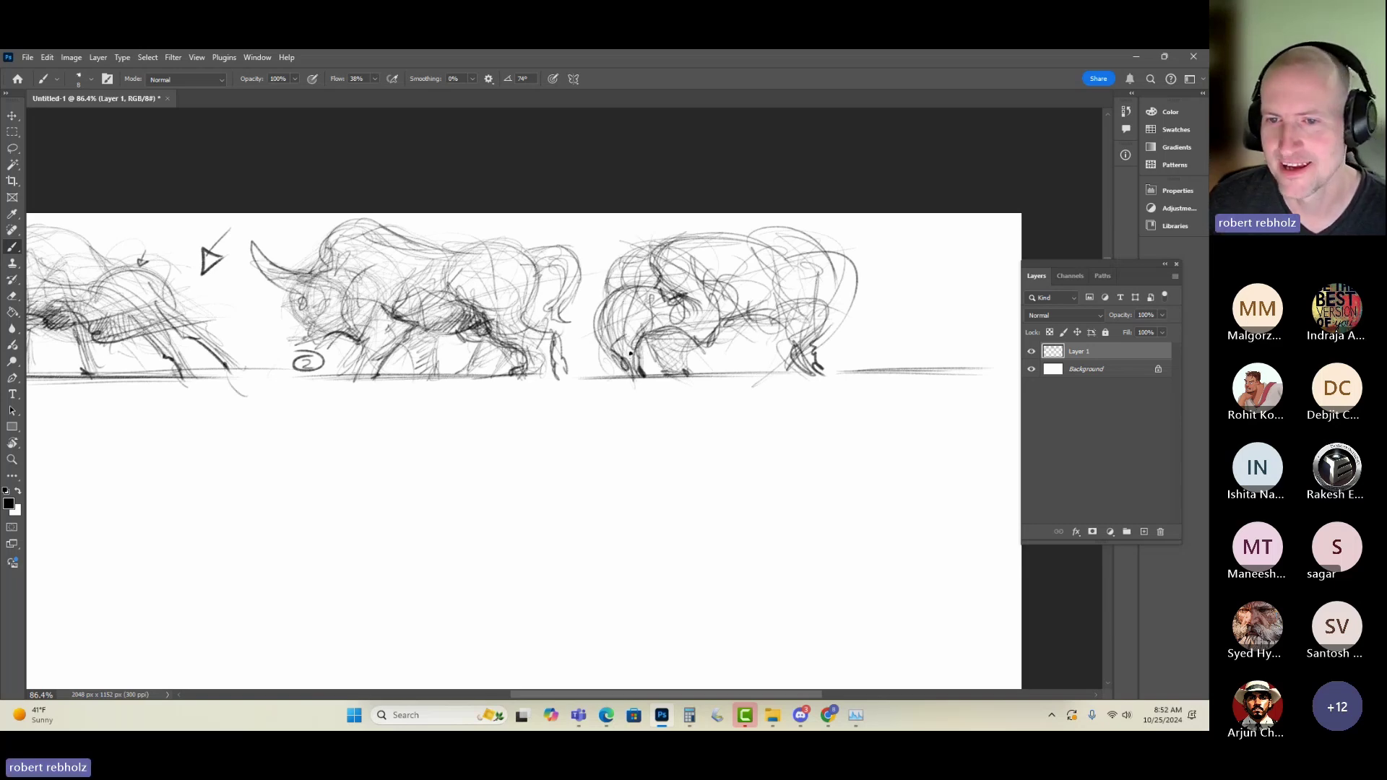
mouse_move(803, 267)
left_mouse_down()
mouse_move(858, 259)
mouse_move(811, 292)
left_mouse_up()
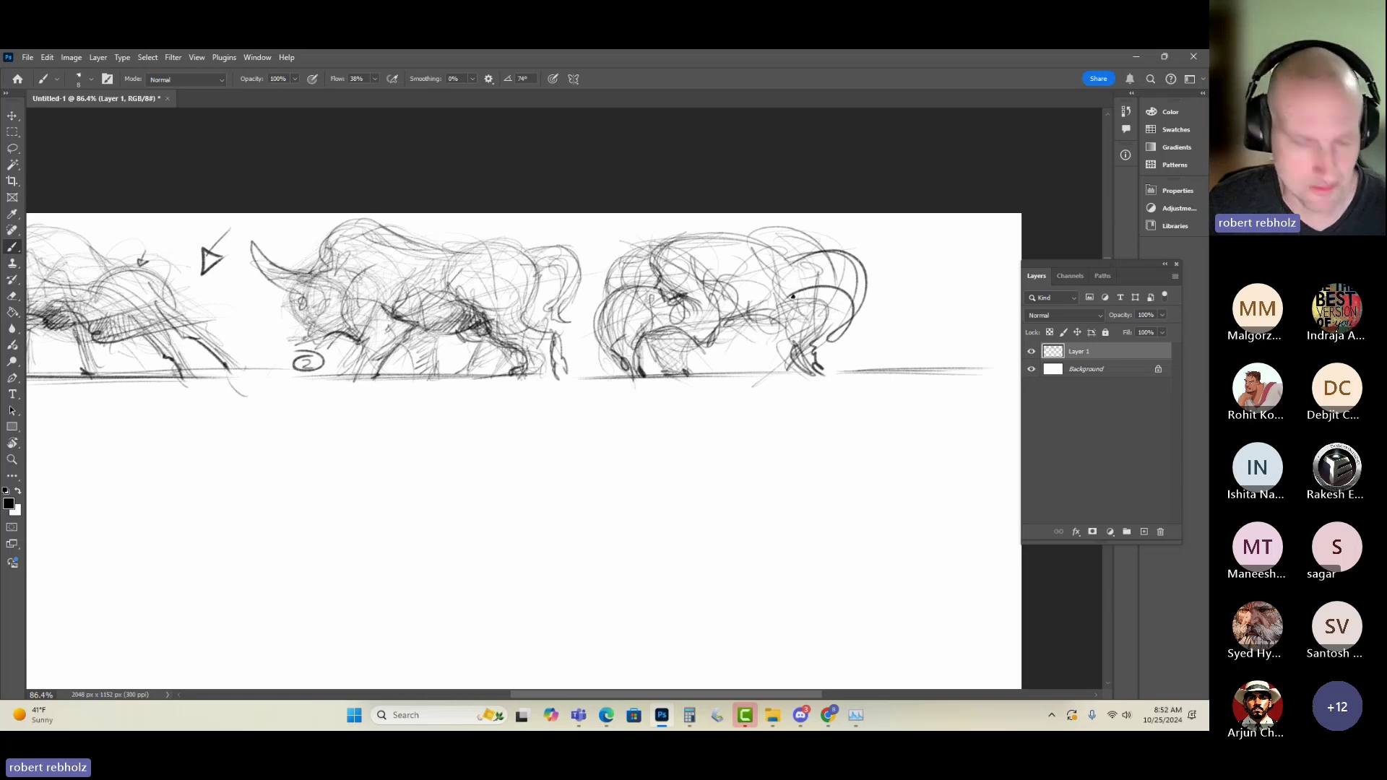
key("ctrl+z")
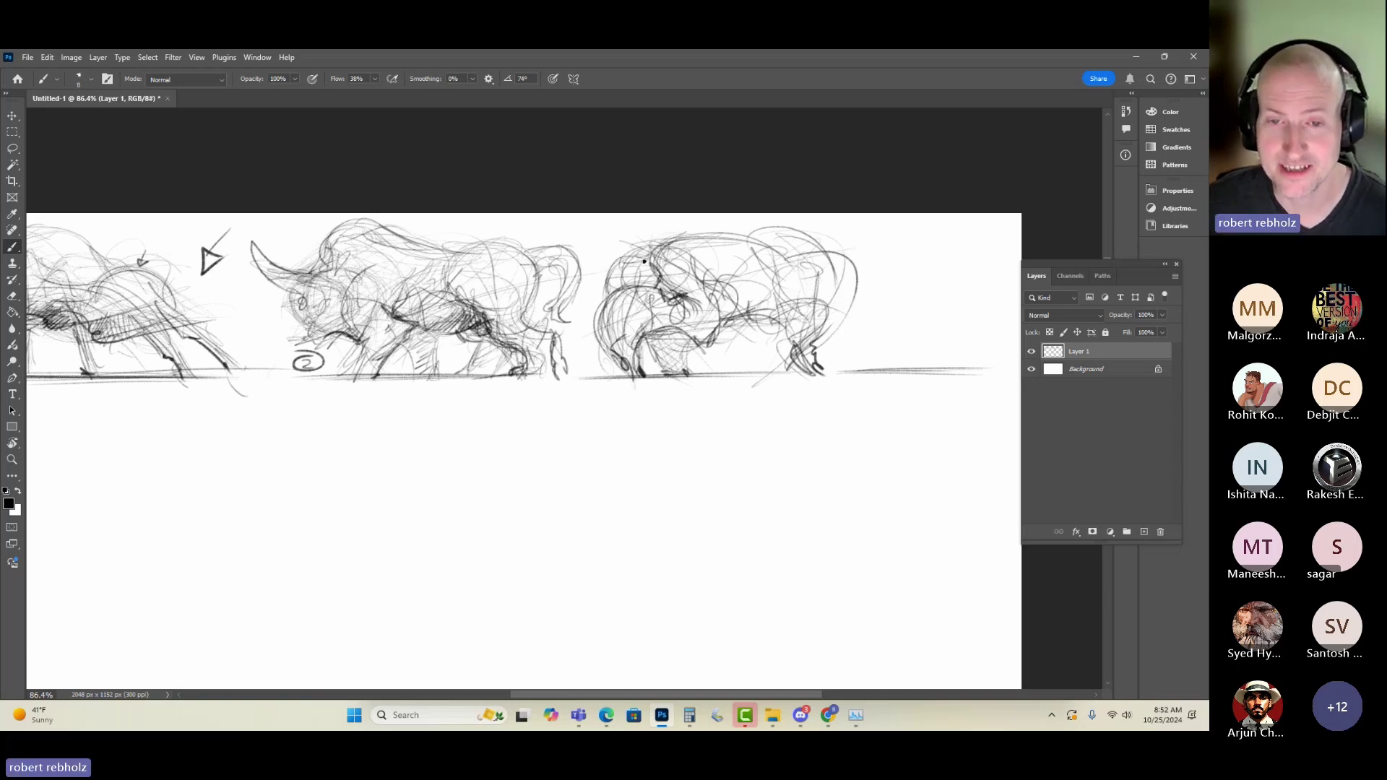
- Draw a round dark eye on the third creature's head and strengthen the brow and neck contour around it
left_click_drag(645, 253, 683, 235)
mouse_move(690, 284)
left_mouse_down()
mouse_move(674, 255)
mouse_move(676, 292)
mouse_move(697, 259)
left_mouse_up()
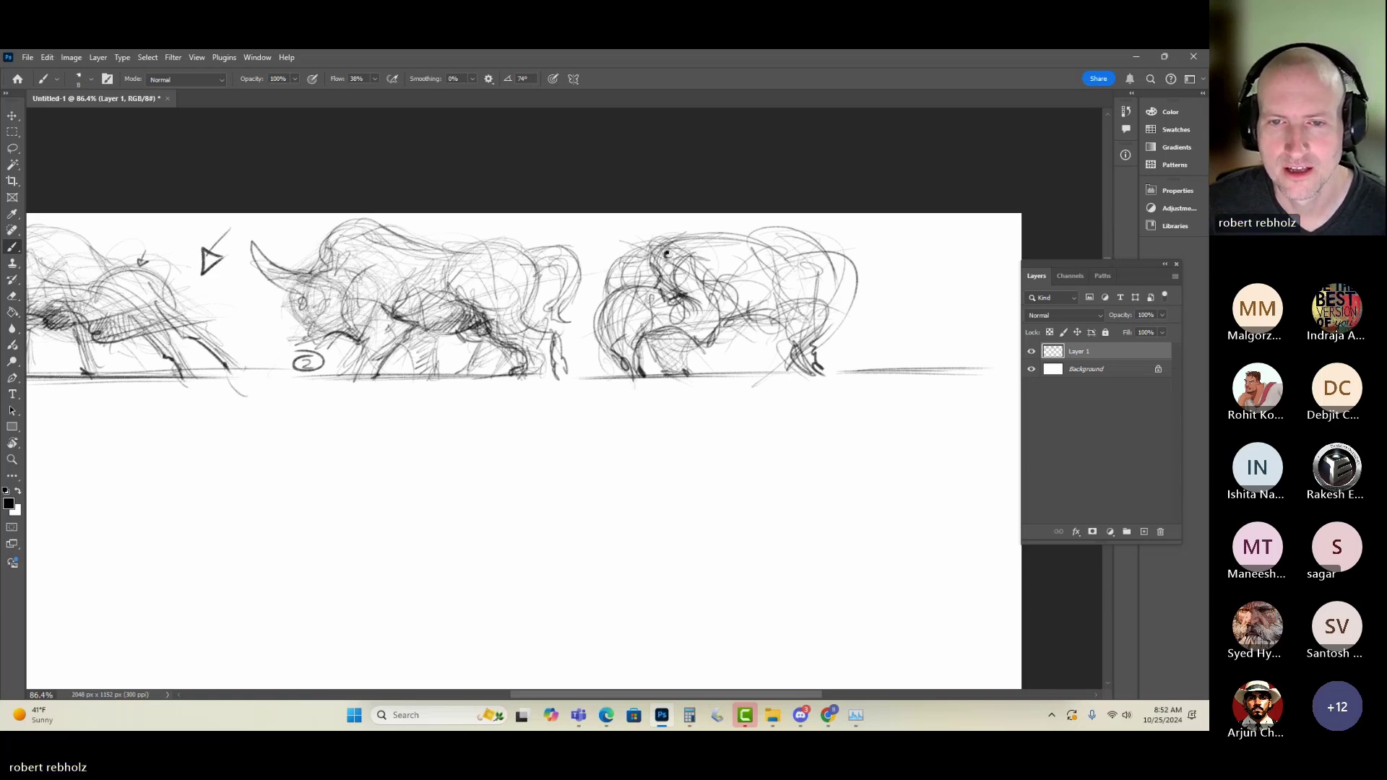
left_click_drag(665, 245, 659, 265)
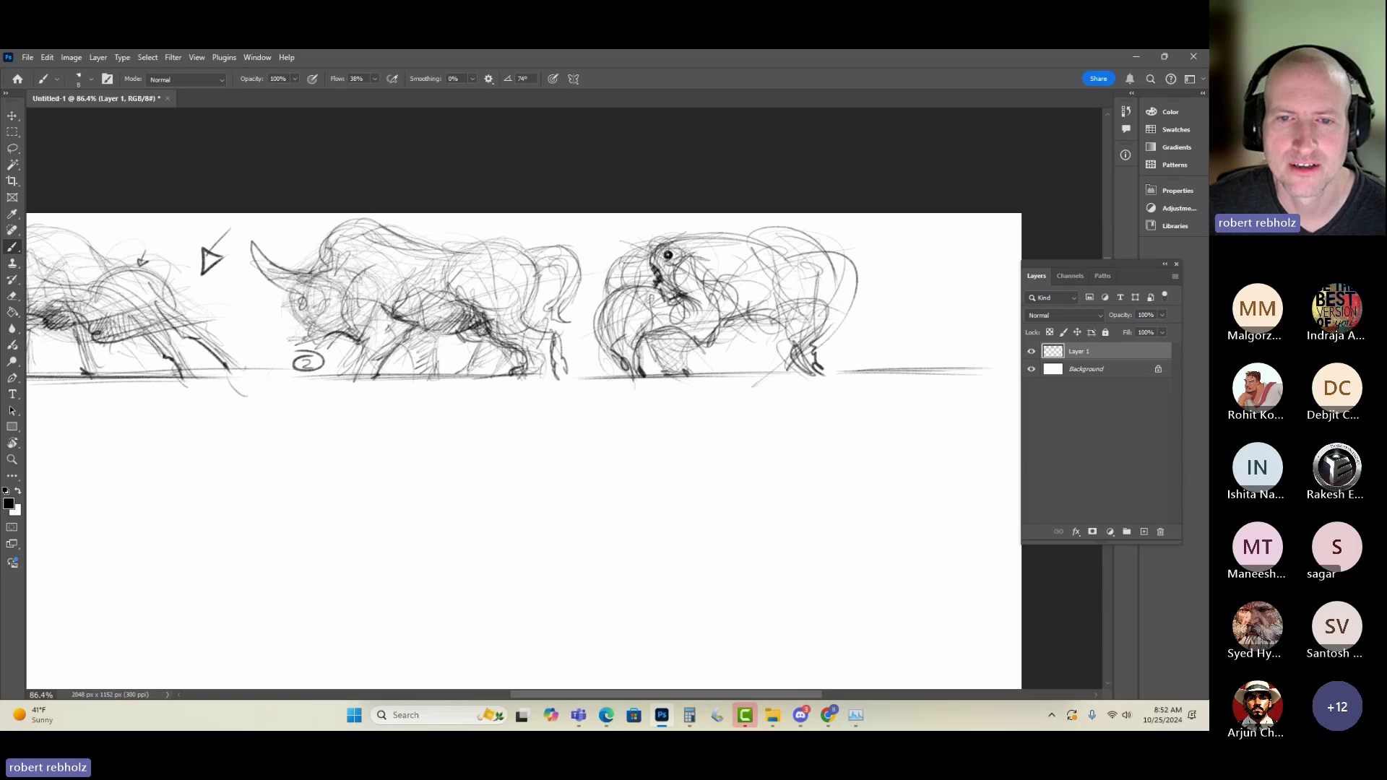
mouse_move(651, 253)
left_mouse_down()
mouse_move(683, 231)
mouse_move(654, 249)
mouse_move(702, 231)
mouse_move(647, 260)
mouse_move(756, 241)
left_mouse_up()
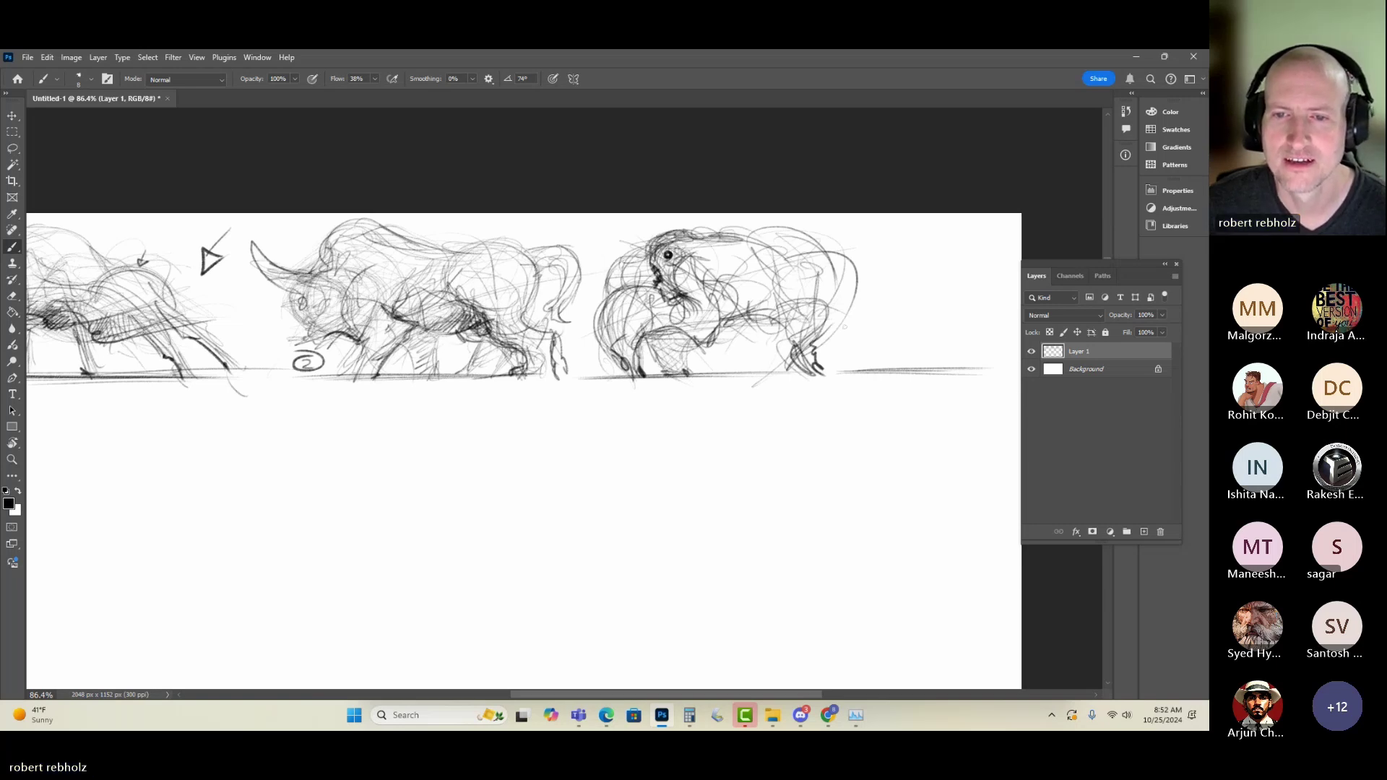
- Reinforce the third creature's belly, hind leg and rump contours, and add short shading strokes along its flank
mouse_move(780, 305)
left_mouse_down()
mouse_move(805, 300)
mouse_move(717, 336)
mouse_move(721, 299)
left_mouse_up()
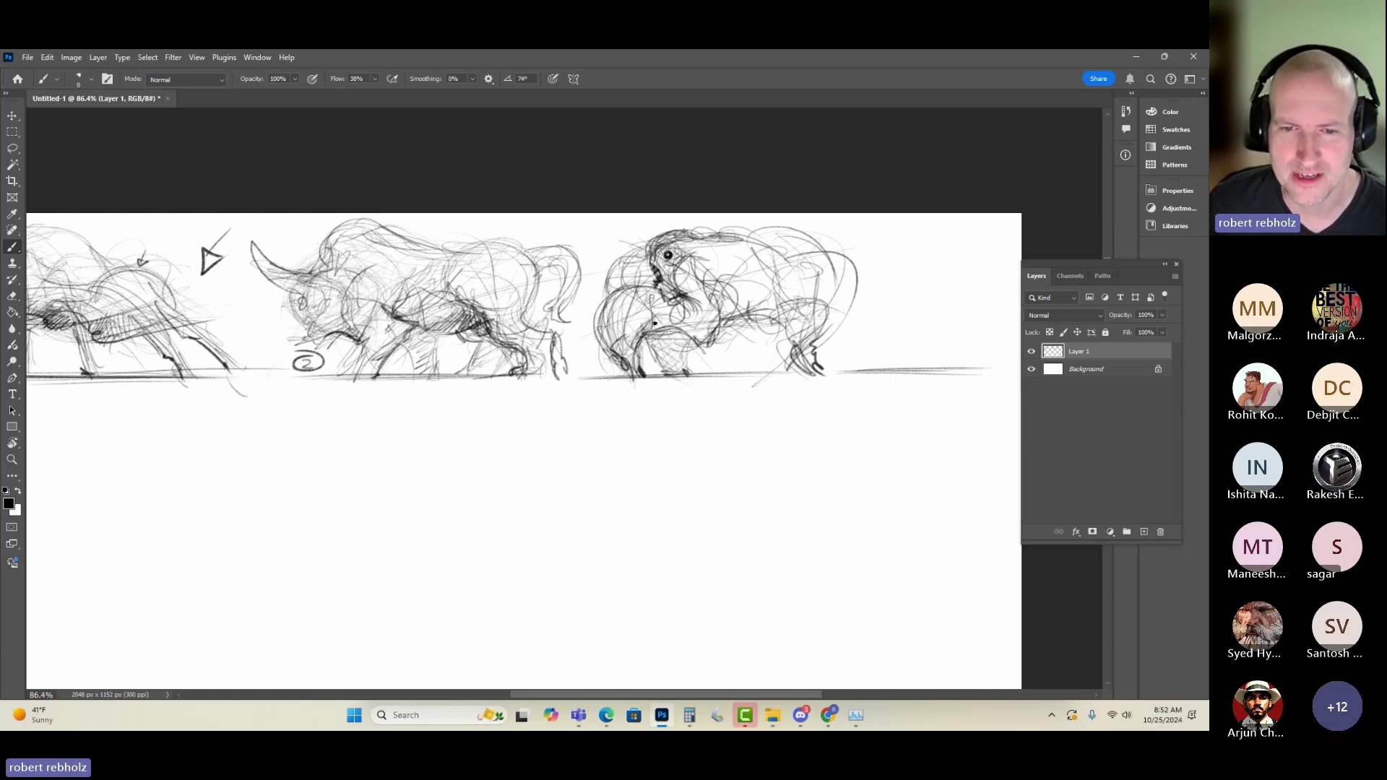
mouse_move(667, 322)
left_mouse_down()
mouse_move(697, 350)
mouse_move(672, 334)
mouse_move(656, 347)
mouse_move(716, 332)
mouse_move(731, 312)
mouse_move(707, 283)
mouse_move(736, 281)
mouse_move(726, 266)
mouse_move(730, 279)
mouse_move(889, 315)
mouse_move(860, 315)
mouse_move(827, 357)
left_mouse_up()
mouse_move(825, 254)
left_mouse_down()
mouse_move(735, 239)
mouse_move(812, 245)
mouse_move(777, 244)
left_mouse_up()
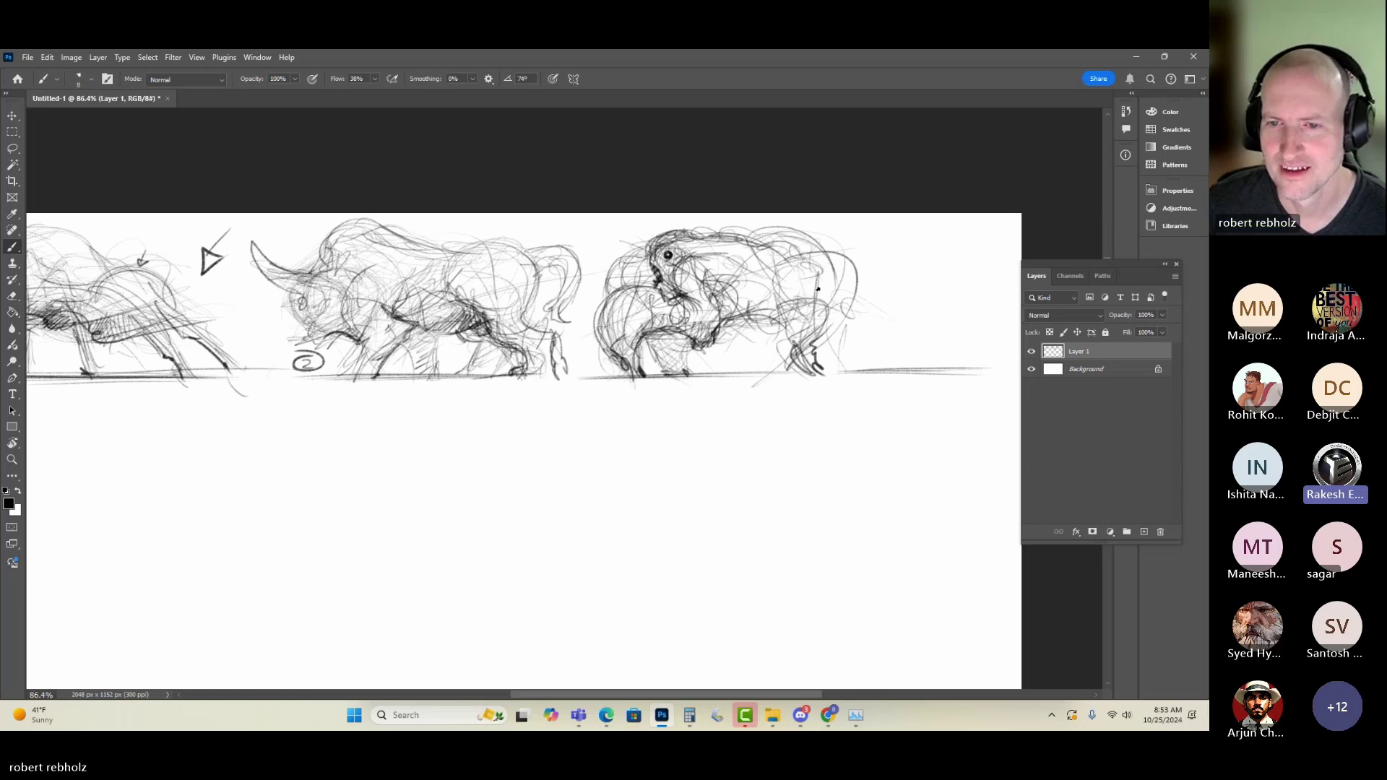
left_click_drag(818, 289, 784, 388)
left_click_drag(828, 323, 808, 346)
mouse_move(831, 315)
left_mouse_down()
mouse_move(822, 287)
mouse_move(796, 298)
mouse_move(812, 309)
mouse_move(725, 322)
left_mouse_up()
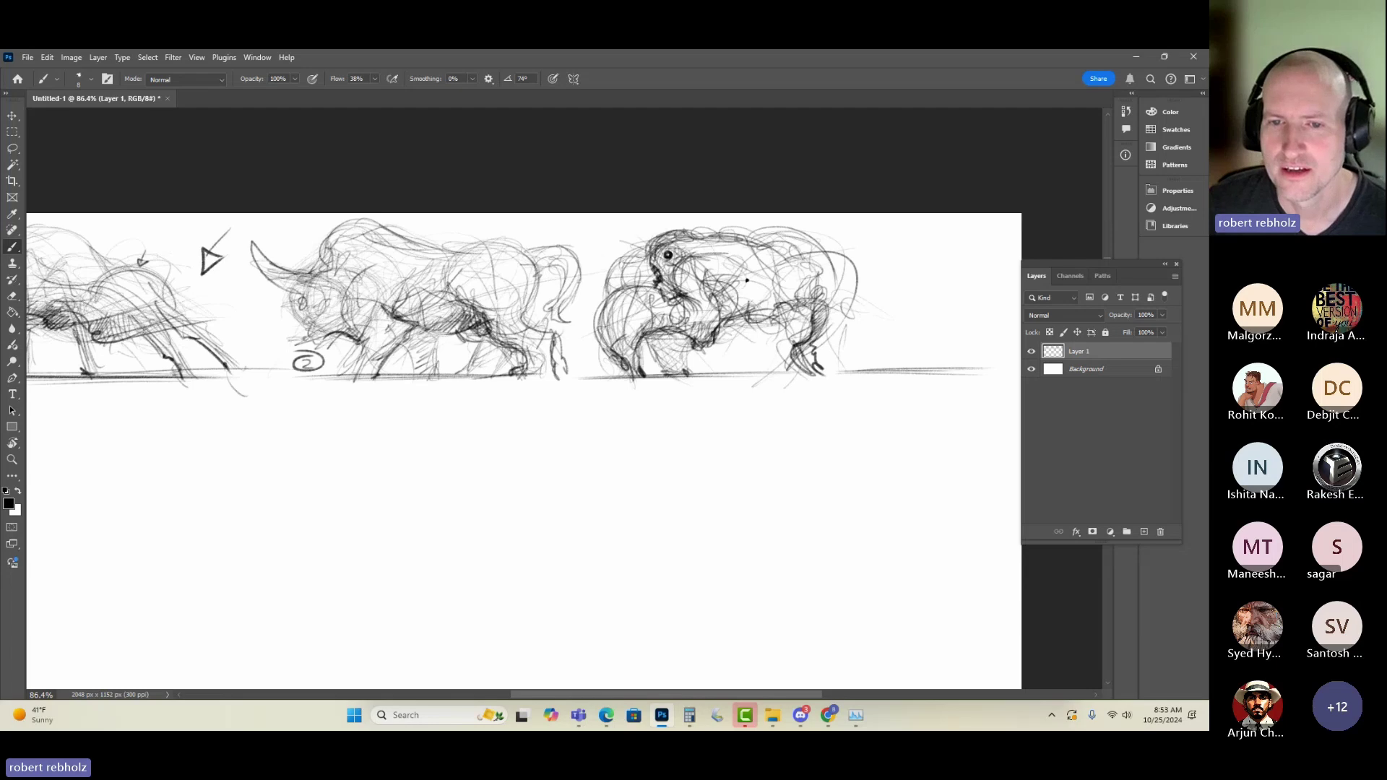
left_click_drag(747, 280, 718, 304)
left_click_drag(748, 275, 715, 302)
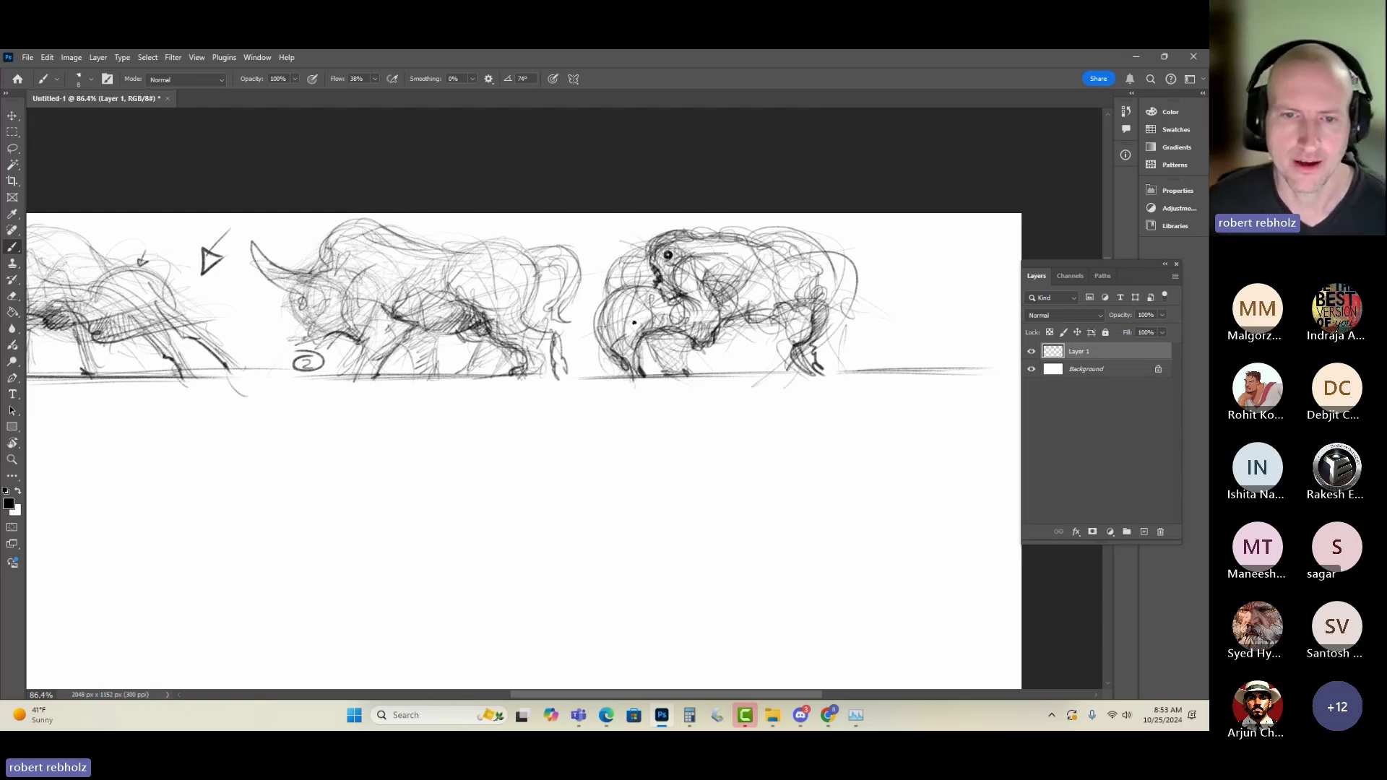
- Darken the third creature's front limb contour and face, and add loose strokes around its hind feet
left_click_drag(630, 289, 600, 338)
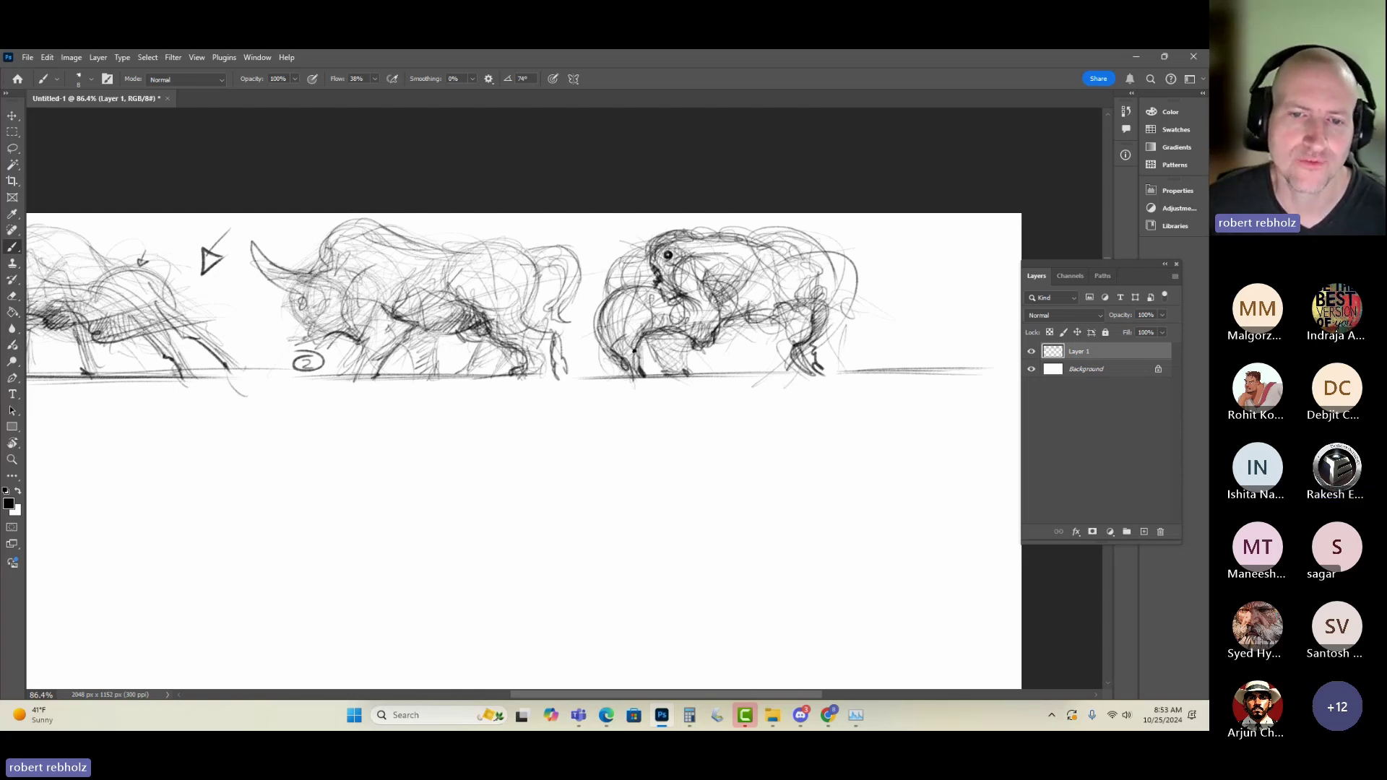
mouse_move(639, 292)
left_mouse_down()
mouse_move(616, 357)
mouse_move(649, 309)
mouse_move(609, 335)
mouse_move(615, 308)
mouse_move(662, 289)
left_mouse_up()
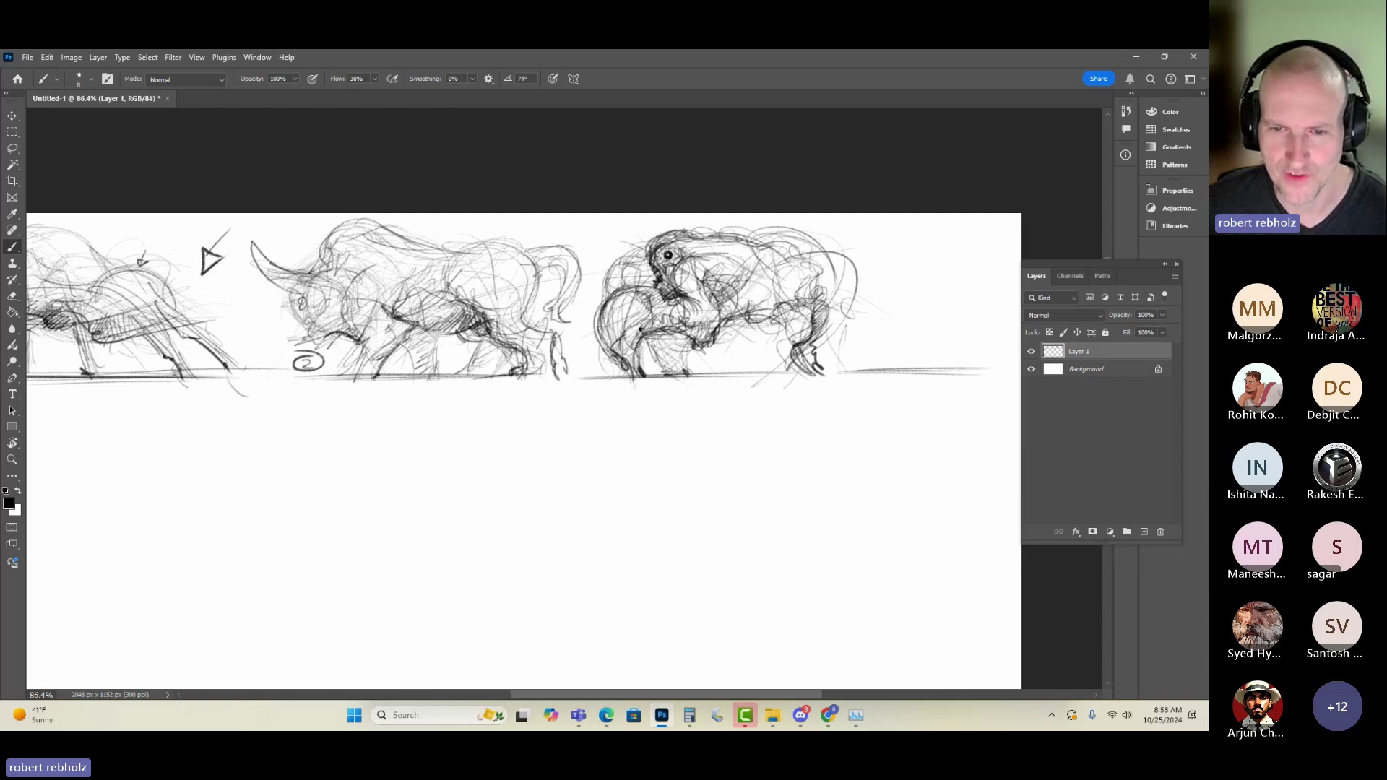
mouse_move(784, 318)
left_mouse_down()
mouse_move(805, 299)
mouse_move(849, 371)
left_mouse_up()
left_click_drag(833, 325, 860, 361)
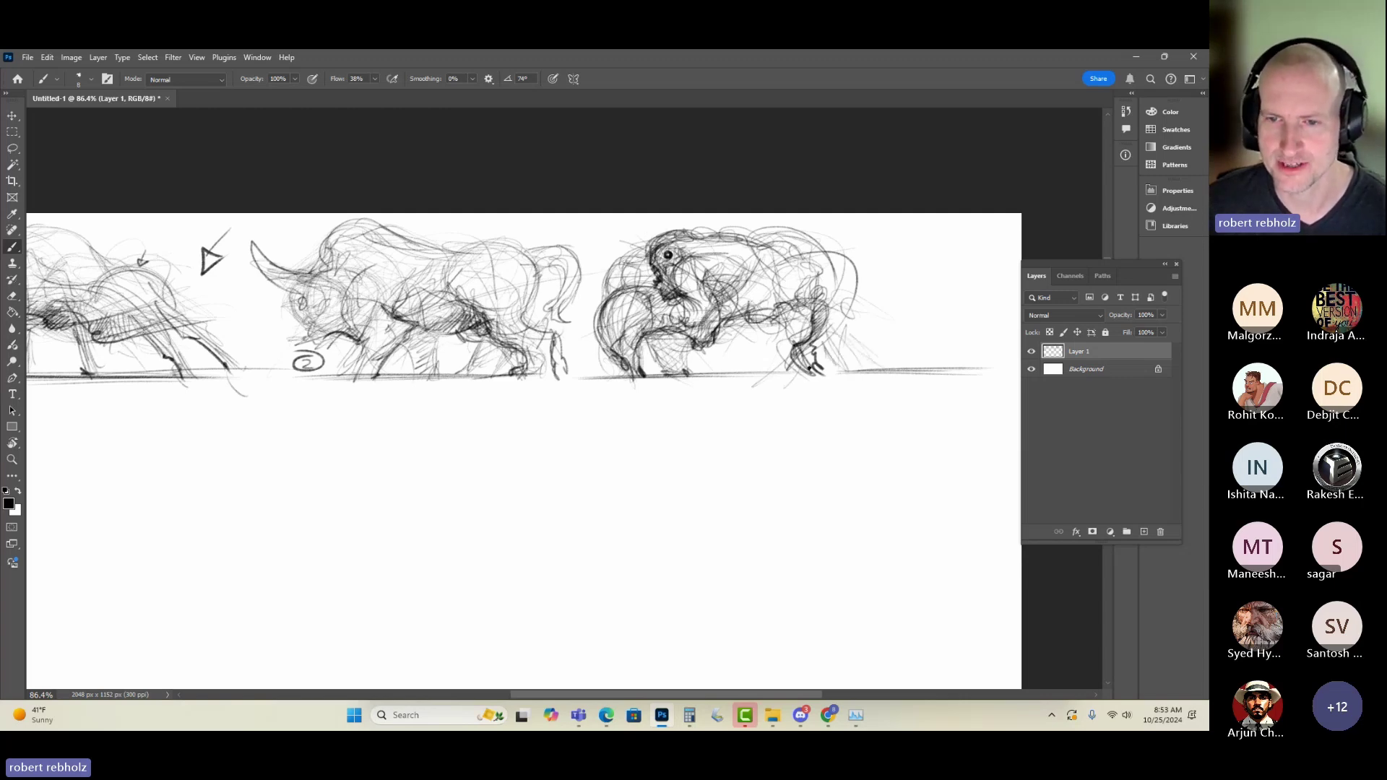
left_click_drag(774, 354, 783, 335)
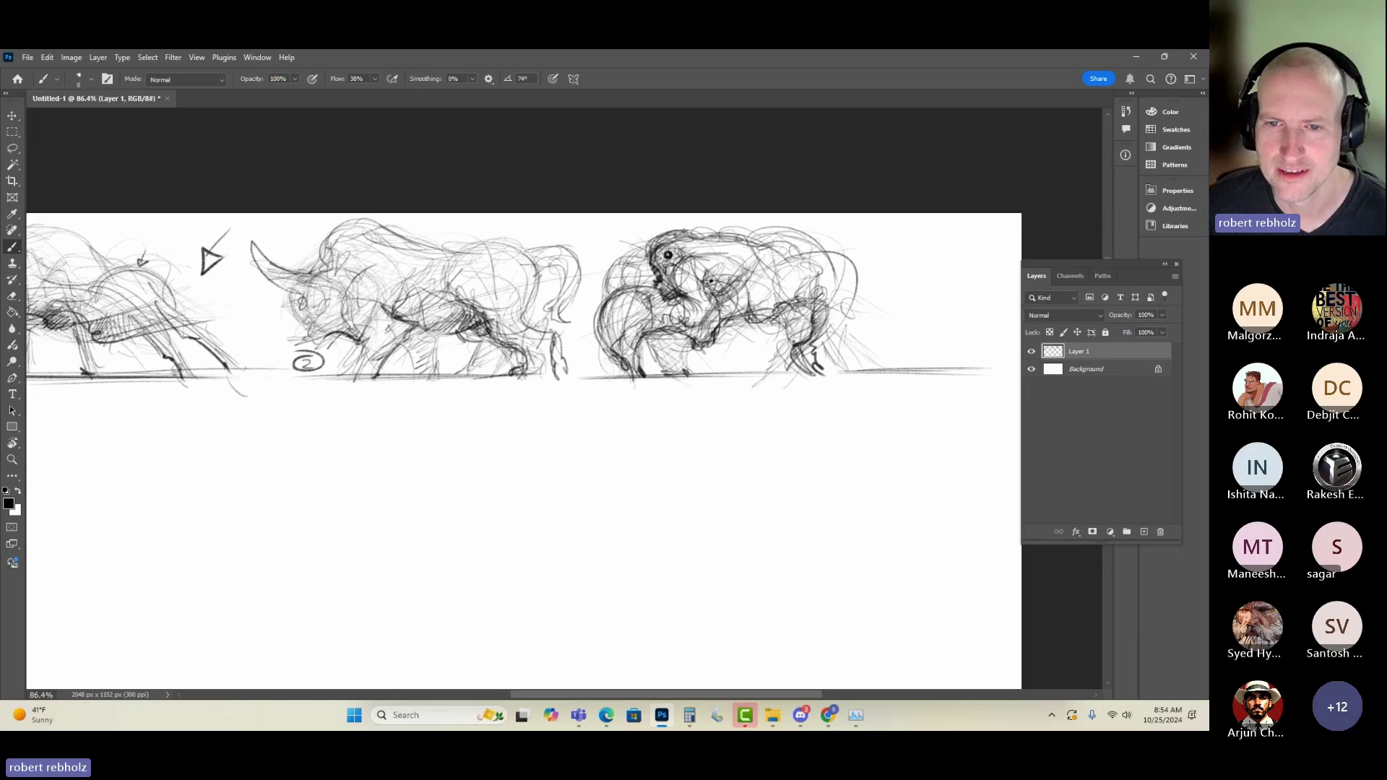
- Shade the third creature's shoulder, chest and front limb with hatching to build up their volume
mouse_move(713, 295)
left_mouse_down()
mouse_move(705, 332)
mouse_move(643, 342)
mouse_move(669, 316)
mouse_move(706, 323)
mouse_move(687, 286)
left_mouse_up()
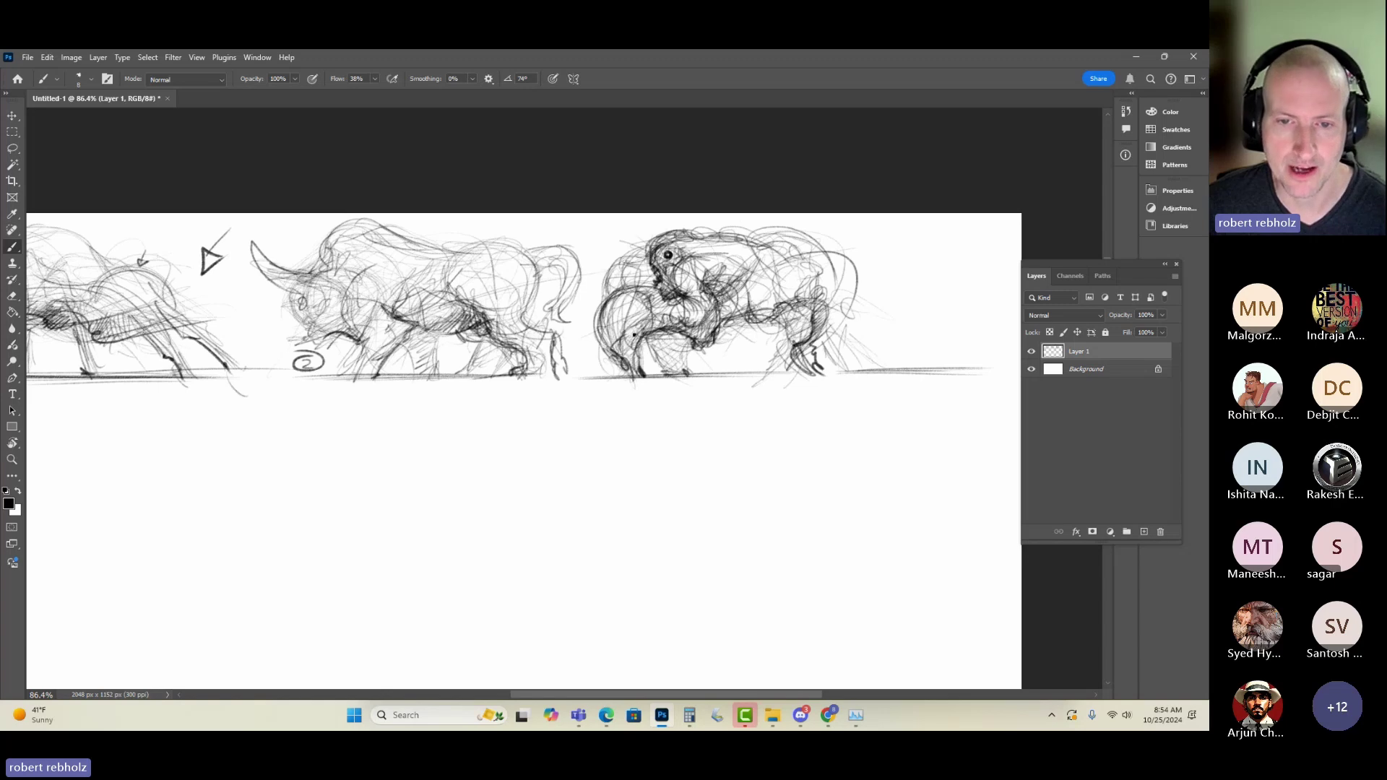
left_click_drag(633, 334, 653, 324)
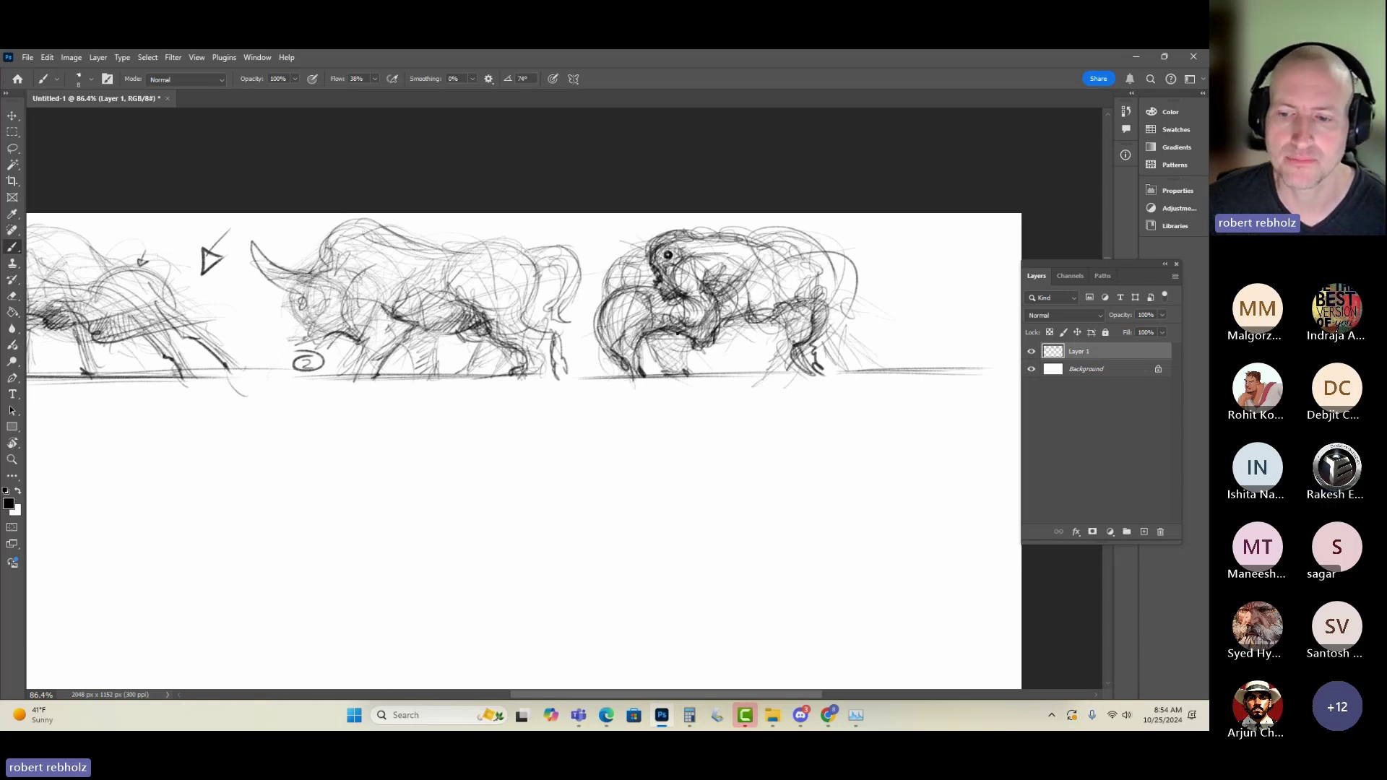
mouse_move(715, 312)
left_mouse_down()
mouse_move(707, 323)
mouse_move(673, 312)
left_mouse_up()
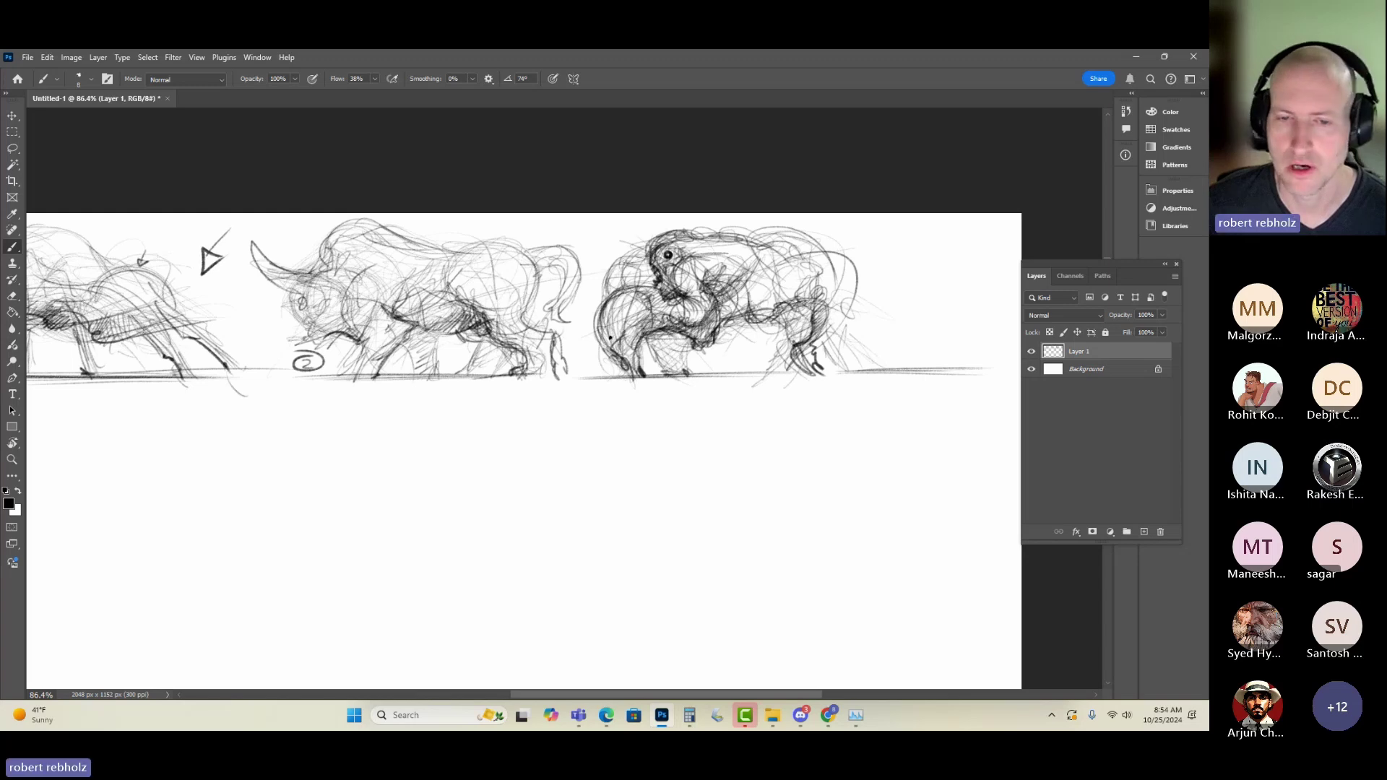
left_click_drag(612, 309, 610, 338)
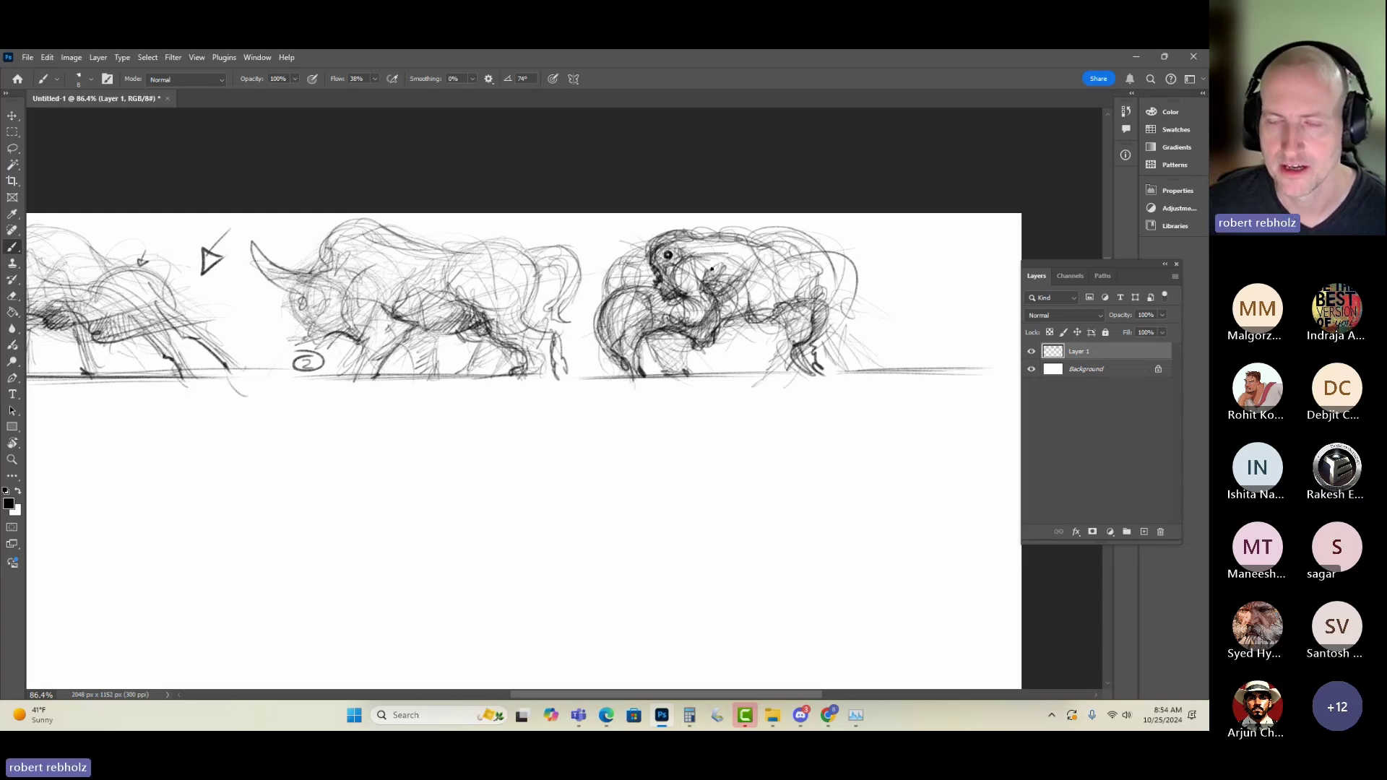
mouse_move(712, 269)
left_mouse_down()
mouse_move(751, 238)
mouse_move(715, 246)
left_mouse_up()
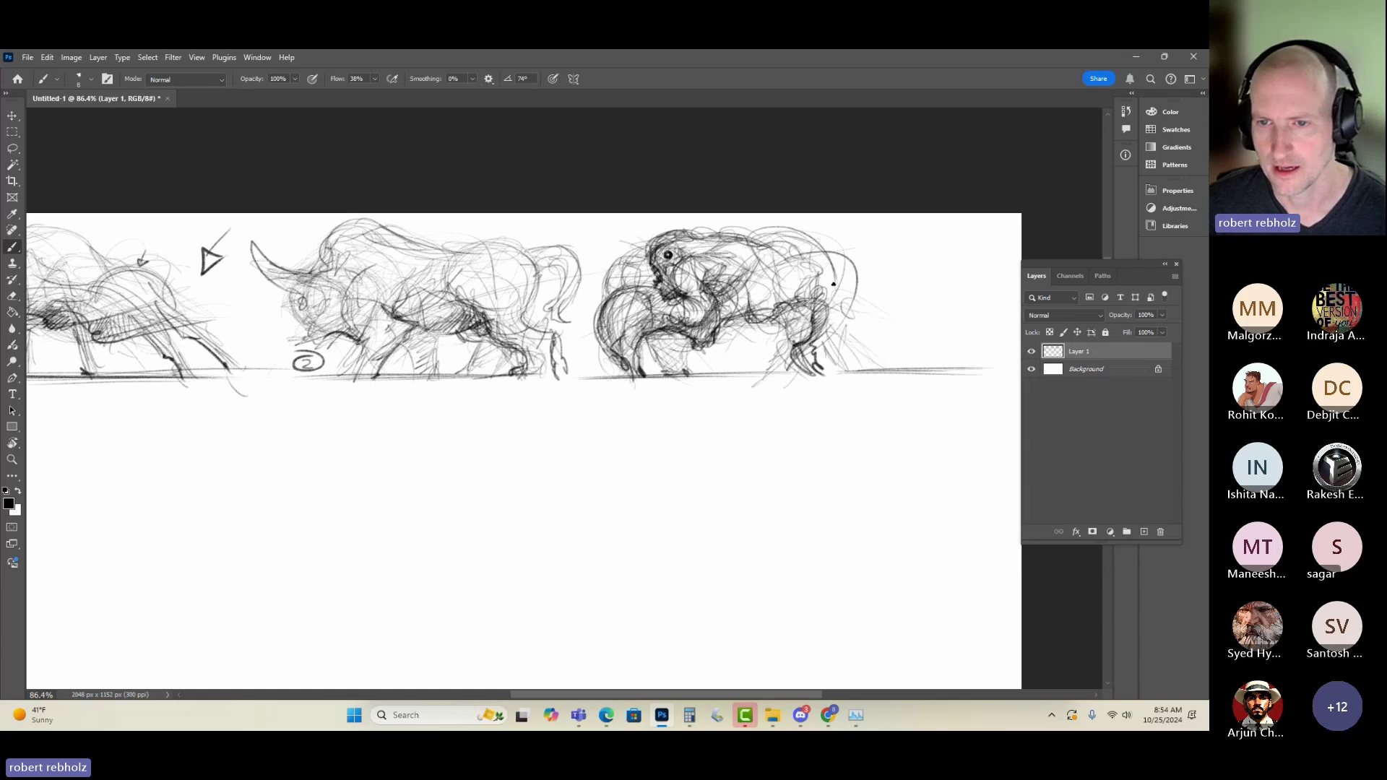
- Strengthen the third creature's rump and hind leg, and darken its back line and the area around its eye
left_click_drag(826, 336, 816, 345)
mouse_move(821, 265)
left_mouse_down()
mouse_move(827, 335)
mouse_move(828, 320)
mouse_move(748, 287)
mouse_move(768, 324)
mouse_move(838, 344)
mouse_move(851, 302)
mouse_move(841, 361)
mouse_move(837, 334)
mouse_move(833, 352)
mouse_move(779, 346)
left_mouse_up()
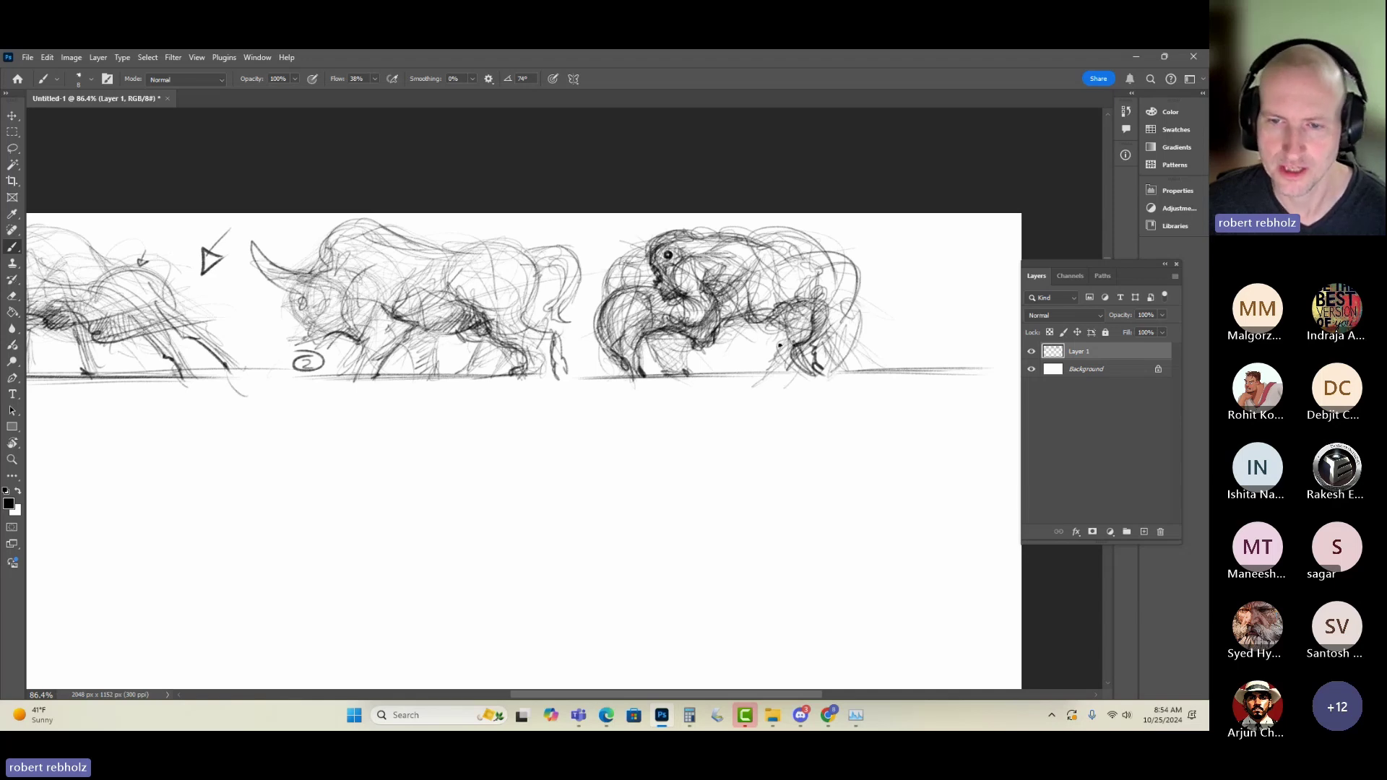
mouse_move(795, 251)
left_mouse_down()
mouse_move(751, 231)
mouse_move(650, 252)
mouse_move(669, 255)
left_mouse_up()
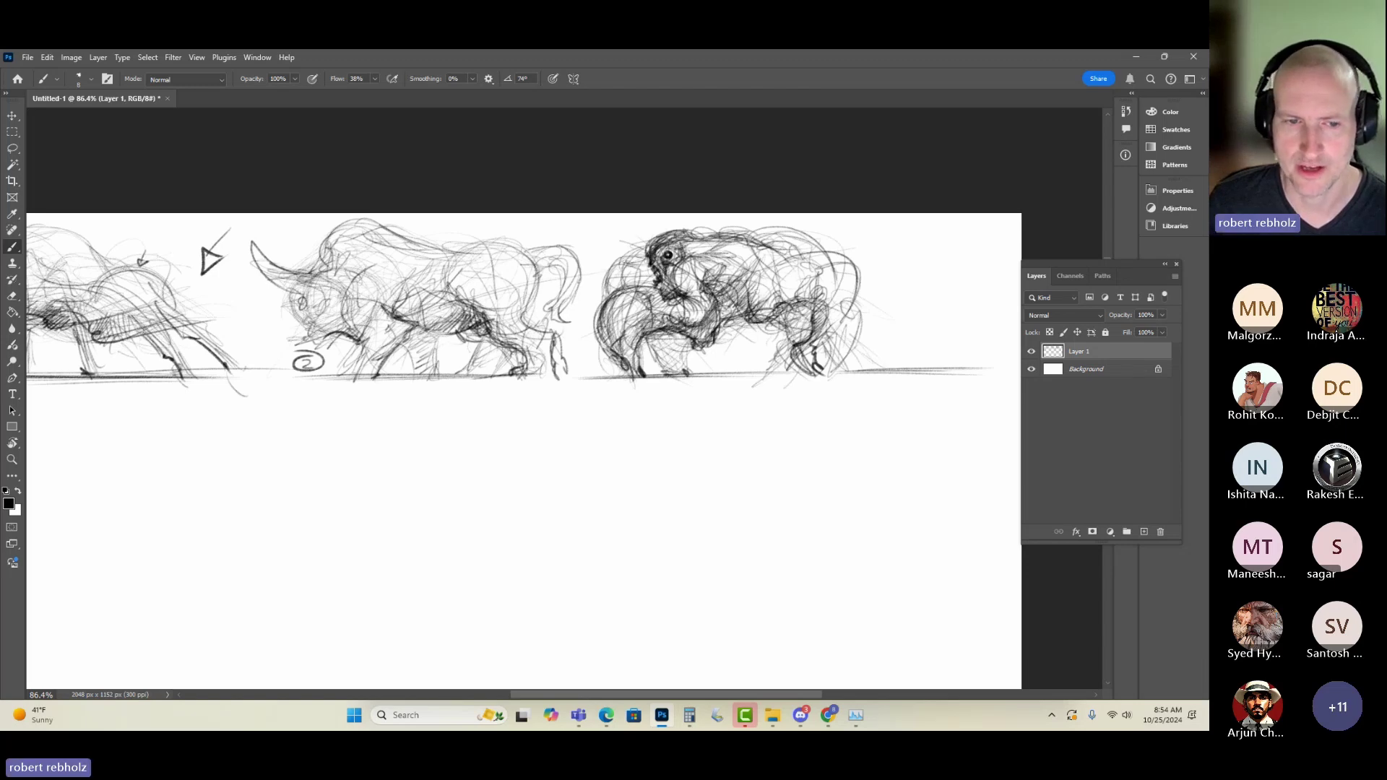
- Label the third creature with a circled 3 on the ground line in front of its feet
left_click_drag(584, 360, 584, 371)
mouse_move(580, 369)
left_mouse_down()
mouse_move(598, 355)
mouse_move(577, 366)
left_mouse_up()
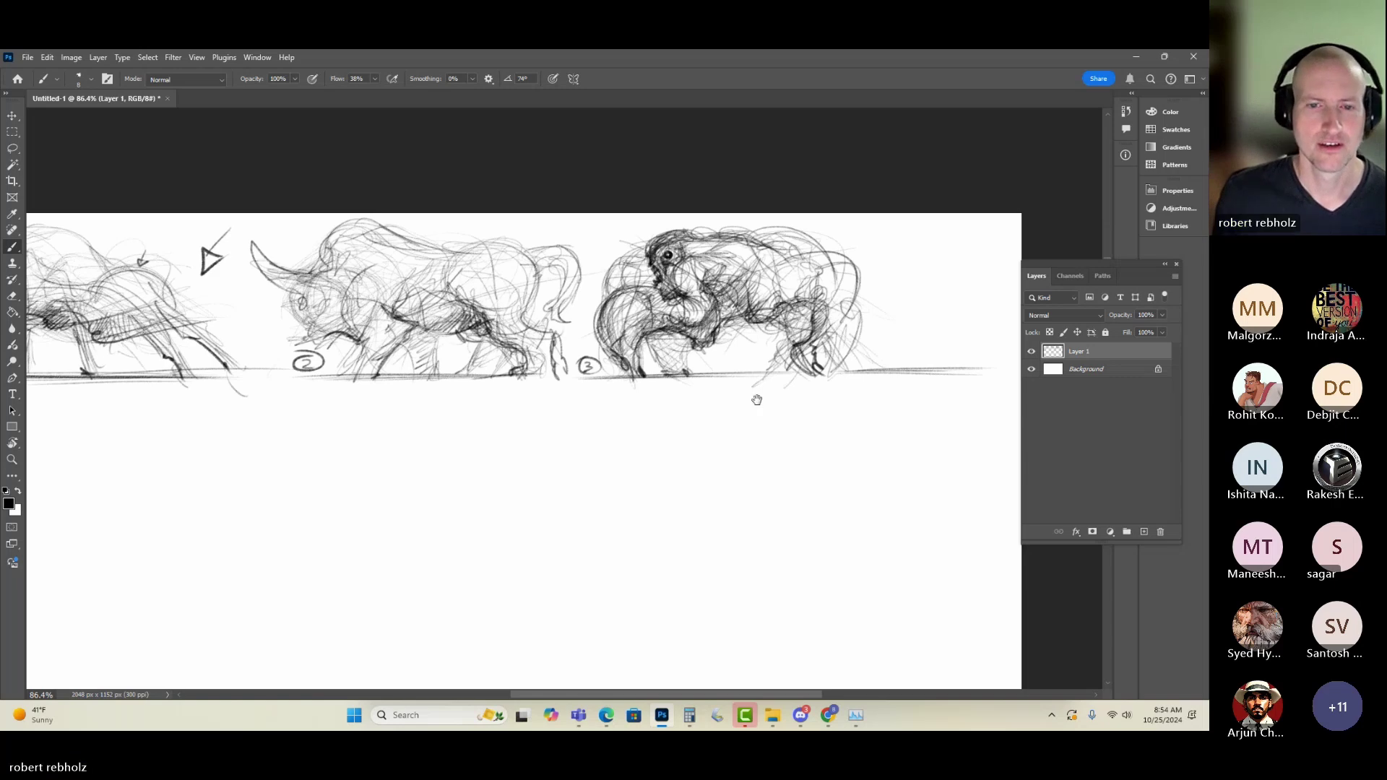
left_click_drag(621, 412, 707, 423)
scroll(172, 352, "down", 3)
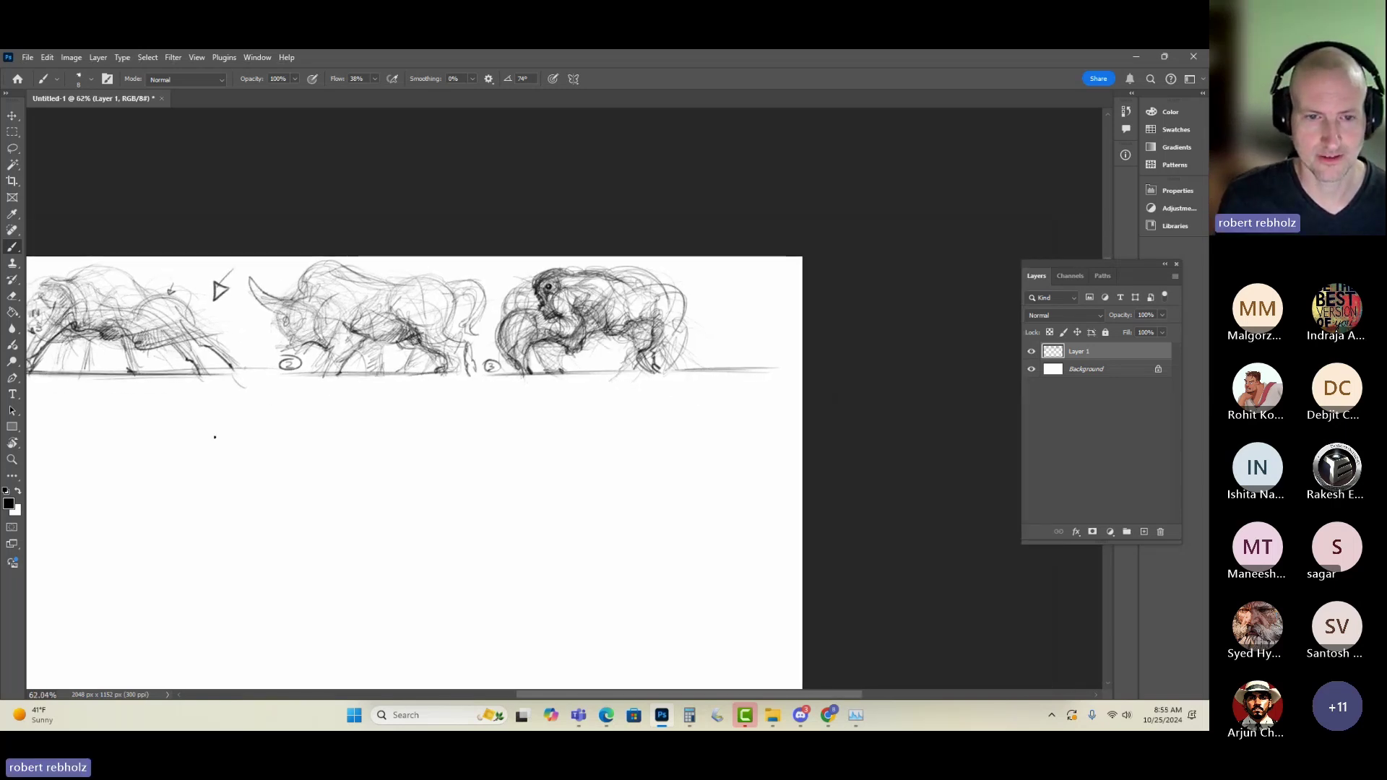
scroll(181, 433, "up", 2)
scroll(54, 462, "down", 1)
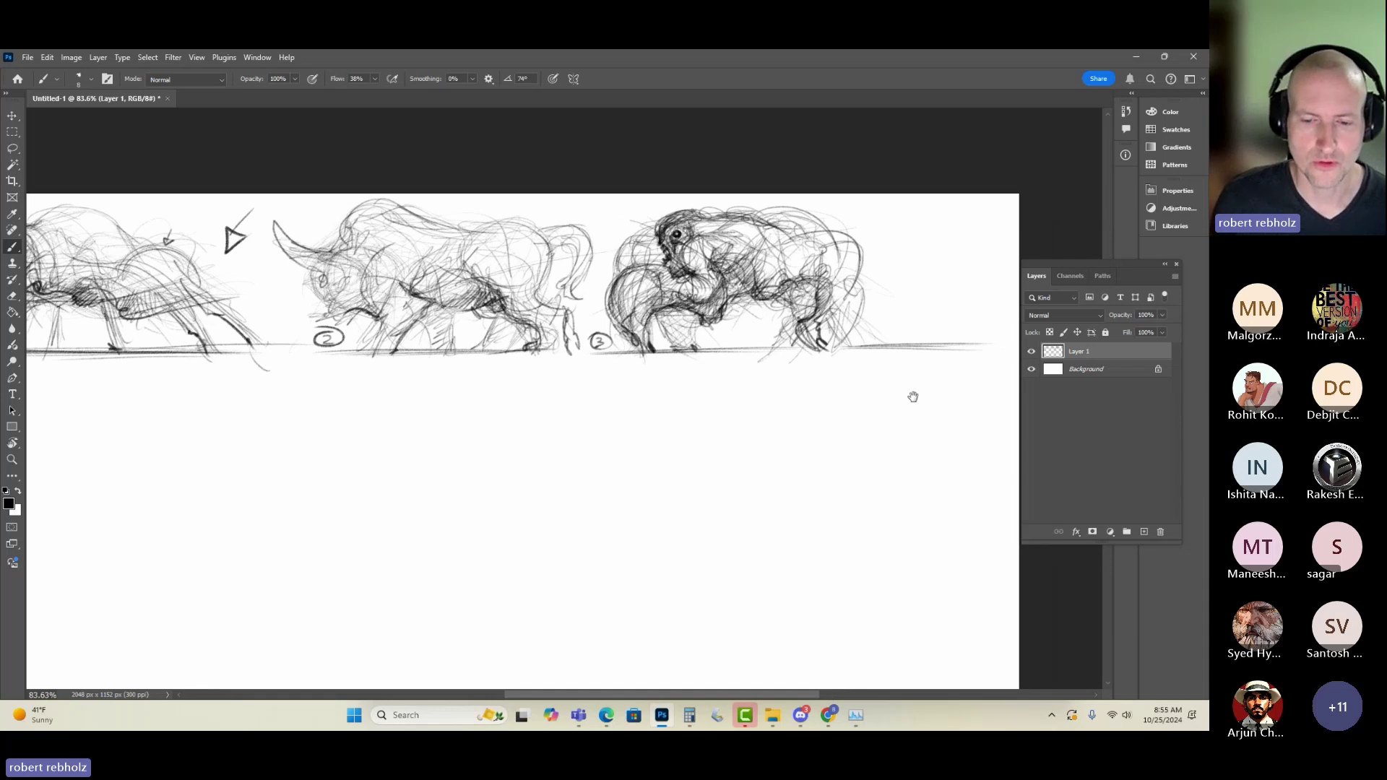
- Extend the ground line near the canvas edge and scribble a loose oval body with outward-sweeping curves for a fourth creature
mouse_move(913, 397)
left_mouse_down()
mouse_move(659, 431)
mouse_move(641, 466)
mouse_move(661, 447)
left_mouse_up()
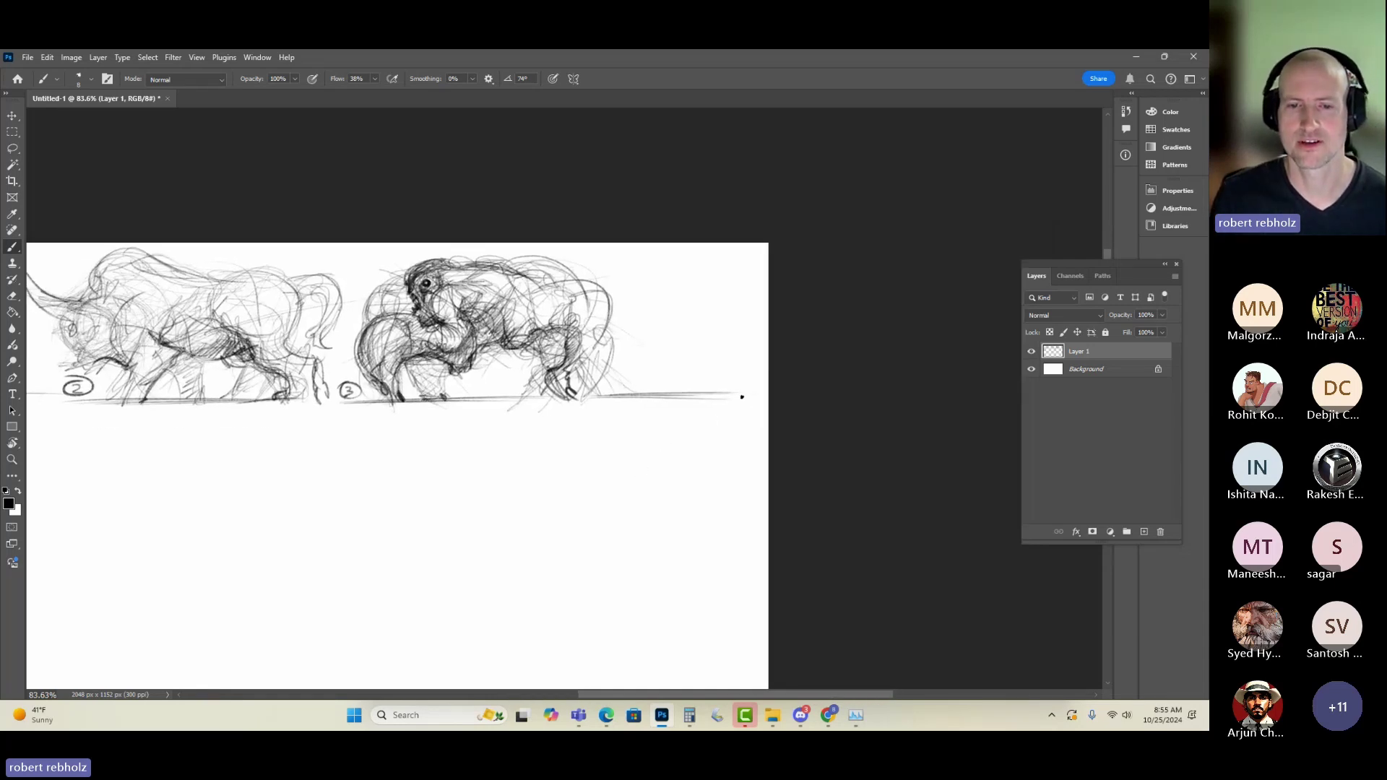
left_click_drag(742, 397, 755, 394)
left_click_drag(718, 288, 723, 343)
left_click_drag(709, 347, 679, 261)
mouse_move(682, 339)
left_mouse_down()
mouse_move(662, 292)
mouse_move(712, 301)
left_mouse_up()
mouse_move(683, 256)
left_mouse_down()
mouse_move(712, 313)
mouse_move(666, 336)
mouse_move(707, 273)
mouse_move(709, 340)
left_mouse_up()
left_click_drag(671, 299, 706, 350)
mouse_move(702, 293)
left_mouse_down()
mouse_move(726, 264)
mouse_move(719, 288)
left_mouse_up()
mouse_move(635, 272)
left_mouse_down()
mouse_move(664, 296)
mouse_move(748, 255)
mouse_move(615, 265)
mouse_move(672, 282)
left_mouse_up()
mouse_move(726, 266)
left_mouse_down()
mouse_move(684, 335)
mouse_move(651, 319)
mouse_move(677, 327)
mouse_move(746, 295)
mouse_move(717, 338)
mouse_move(665, 332)
mouse_move(653, 330)
left_mouse_up()
- Rough in the fourth creature's splayed legs from its body down to the ground line on both sides
left_click_drag(646, 356, 618, 404)
mouse_move(711, 351)
left_mouse_down()
mouse_move(728, 314)
mouse_move(719, 334)
mouse_move(744, 334)
mouse_move(758, 397)
left_mouse_up()
mouse_move(647, 318)
left_mouse_down()
mouse_move(678, 338)
mouse_move(663, 333)
mouse_move(677, 388)
left_mouse_up()
left_click_drag(714, 330, 706, 395)
mouse_move(659, 332)
left_mouse_down()
mouse_move(673, 396)
mouse_move(674, 338)
mouse_move(626, 392)
left_mouse_up()
left_click_drag(649, 318, 618, 397)
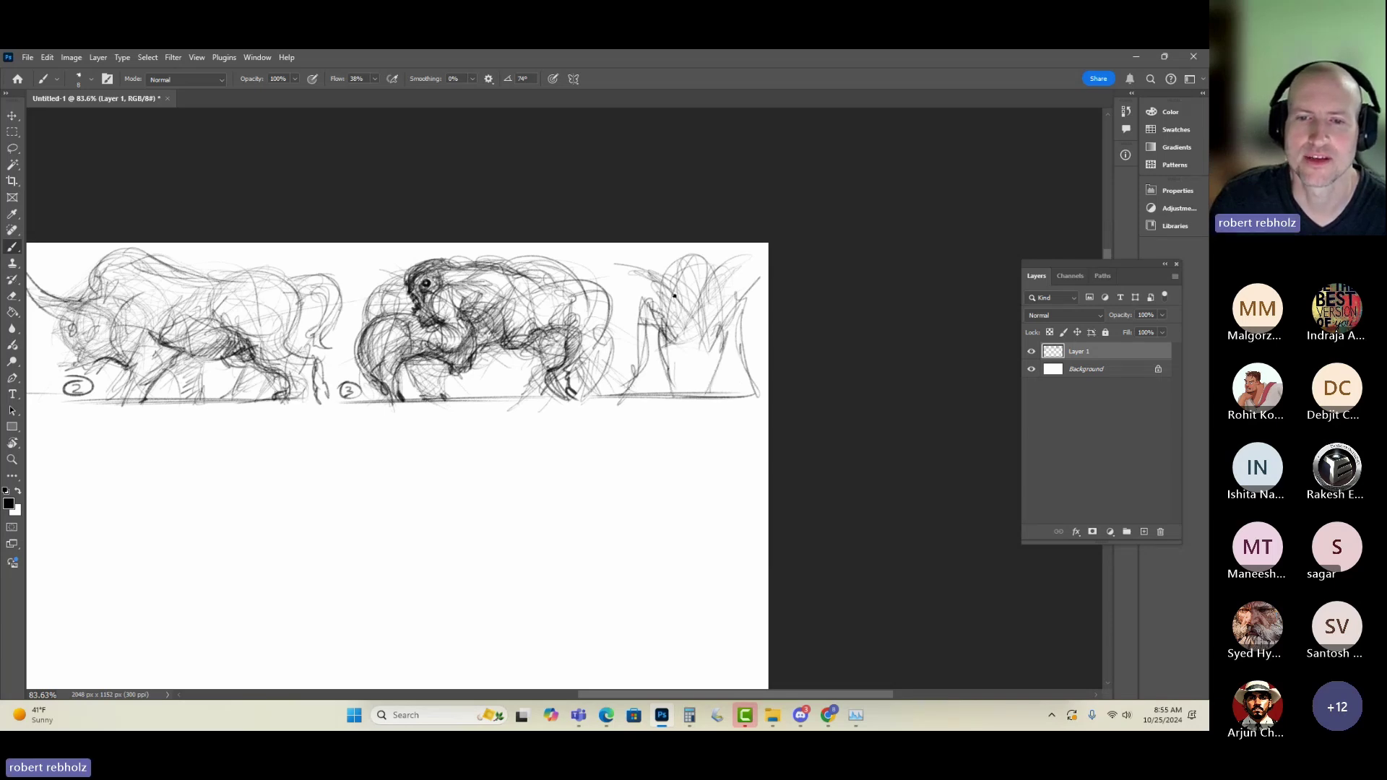
- Define the fourth creature's oval head with darker contours and place a dark round eye at its centre
mouse_move(676, 268)
left_mouse_down()
mouse_move(660, 292)
mouse_move(711, 336)
left_mouse_up()
mouse_move(664, 253)
left_mouse_down()
mouse_move(711, 267)
mouse_move(702, 255)
mouse_move(705, 318)
mouse_move(672, 319)
mouse_move(710, 291)
mouse_move(663, 282)
mouse_move(711, 325)
mouse_move(684, 291)
mouse_move(676, 350)
mouse_move(663, 297)
mouse_move(696, 350)
mouse_move(670, 323)
mouse_move(696, 323)
mouse_move(698, 343)
mouse_move(683, 326)
mouse_move(709, 310)
mouse_move(689, 345)
mouse_move(696, 315)
mouse_move(673, 301)
mouse_move(717, 280)
mouse_move(689, 294)
mouse_move(670, 277)
mouse_move(728, 286)
mouse_move(695, 307)
mouse_move(705, 299)
mouse_move(693, 320)
mouse_move(708, 310)
mouse_move(689, 318)
mouse_move(689, 350)
mouse_move(692, 324)
mouse_move(683, 335)
mouse_move(705, 335)
mouse_move(670, 285)
mouse_move(684, 352)
mouse_move(691, 334)
mouse_move(684, 344)
mouse_move(704, 353)
mouse_move(706, 304)
mouse_move(672, 318)
mouse_move(693, 275)
mouse_move(697, 325)
left_mouse_up()
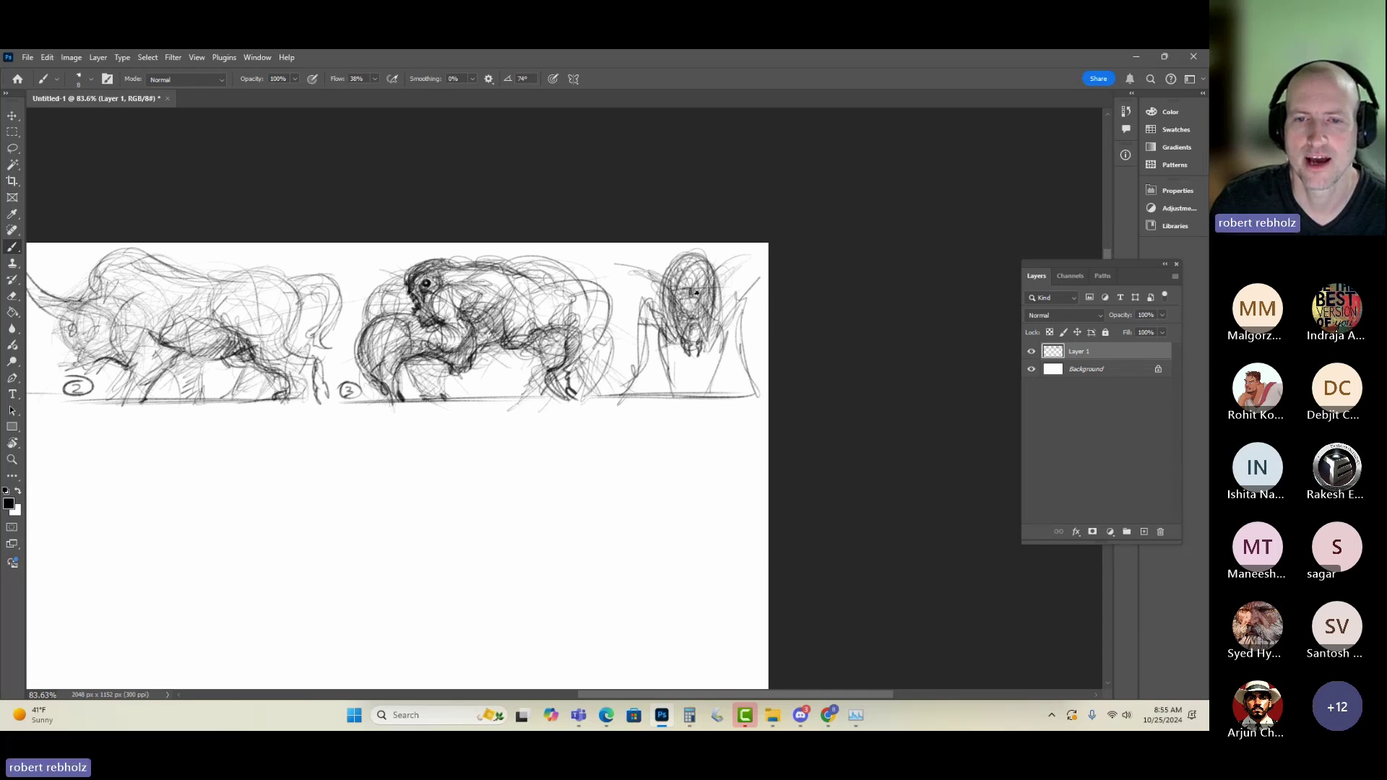
left_click_drag(696, 292, 682, 308)
left_click_drag(706, 261, 704, 293)
- Draw the fourth creature's inner front legs and strengthen its outer legs down to the ground
mouse_move(703, 292)
left_mouse_down()
mouse_move(681, 270)
mouse_move(661, 306)
mouse_move(664, 397)
left_mouse_up()
left_click_drag(719, 330, 715, 392)
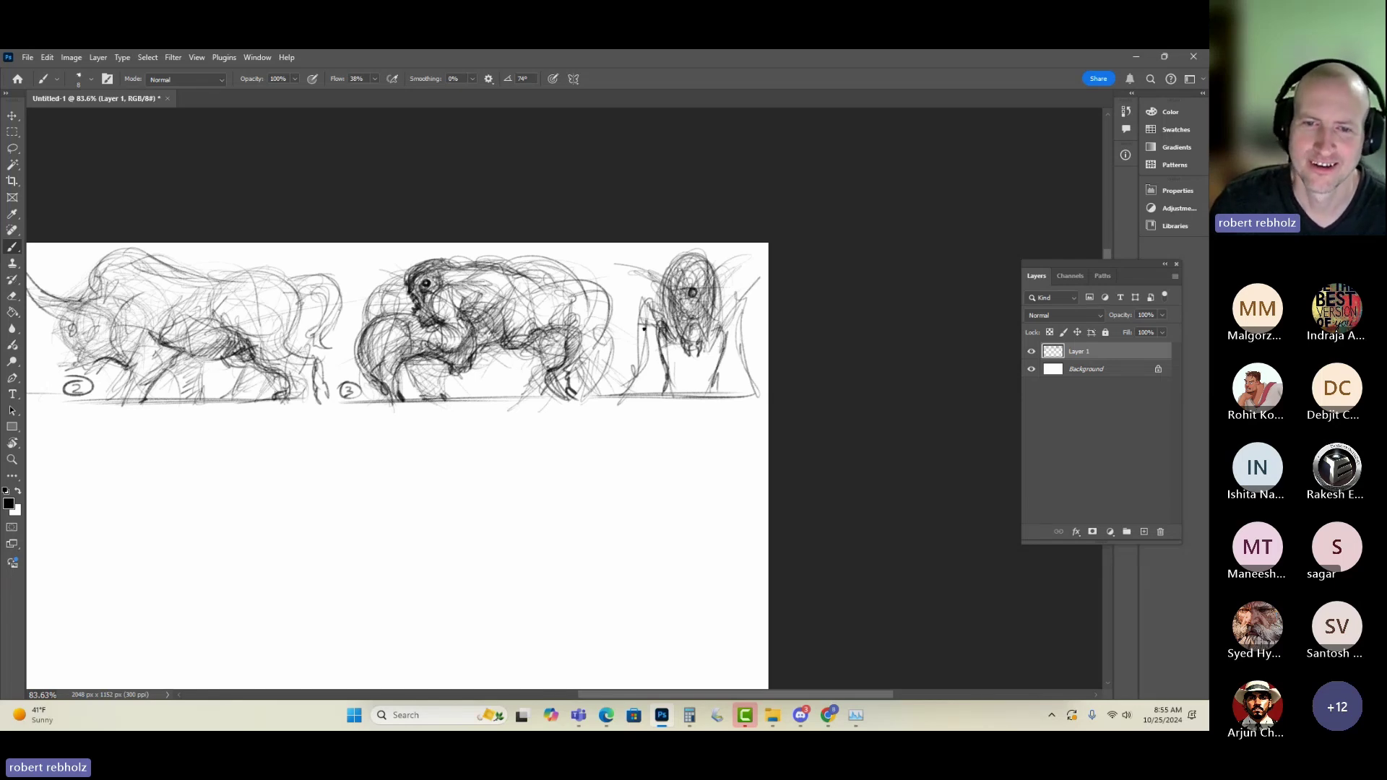
left_click_drag(637, 319, 623, 390)
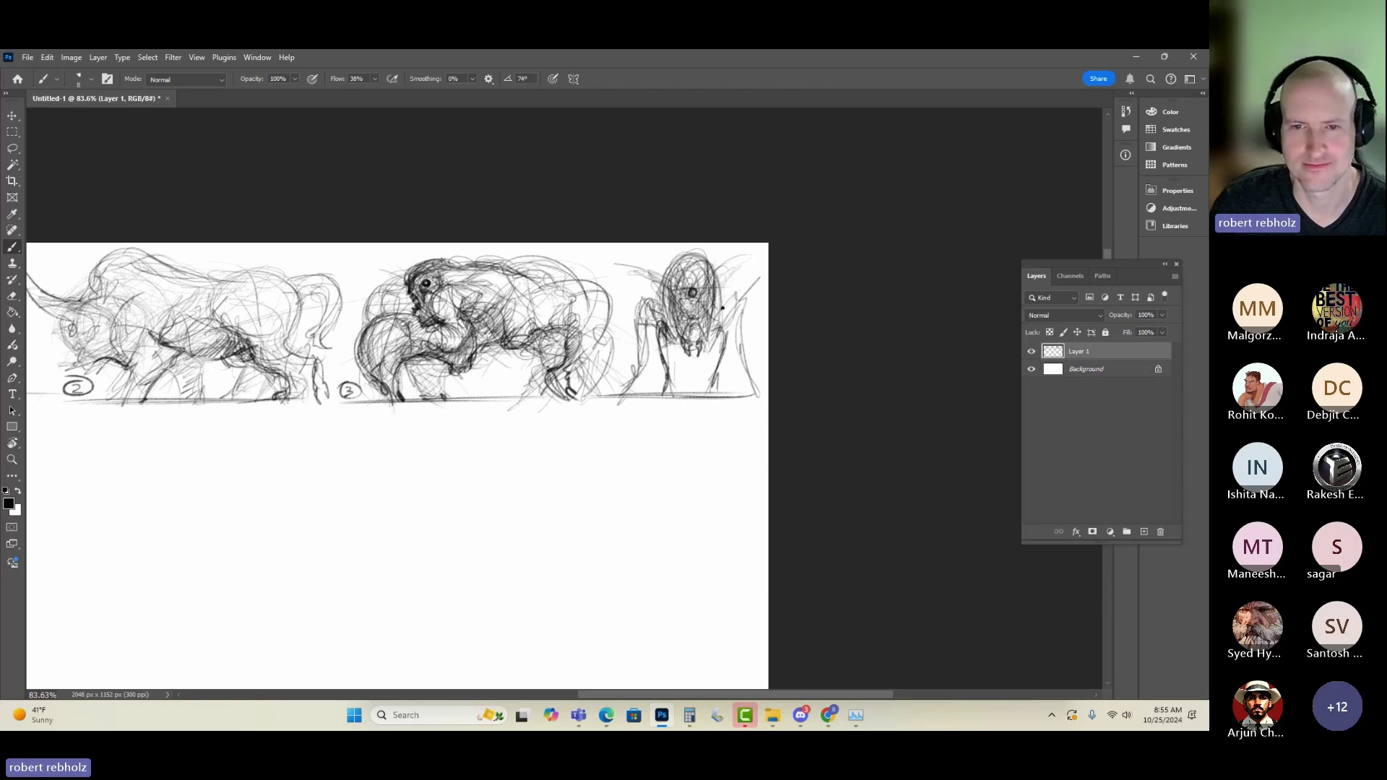
mouse_move(723, 320)
left_mouse_down()
mouse_move(737, 297)
mouse_move(742, 390)
left_mouse_up()
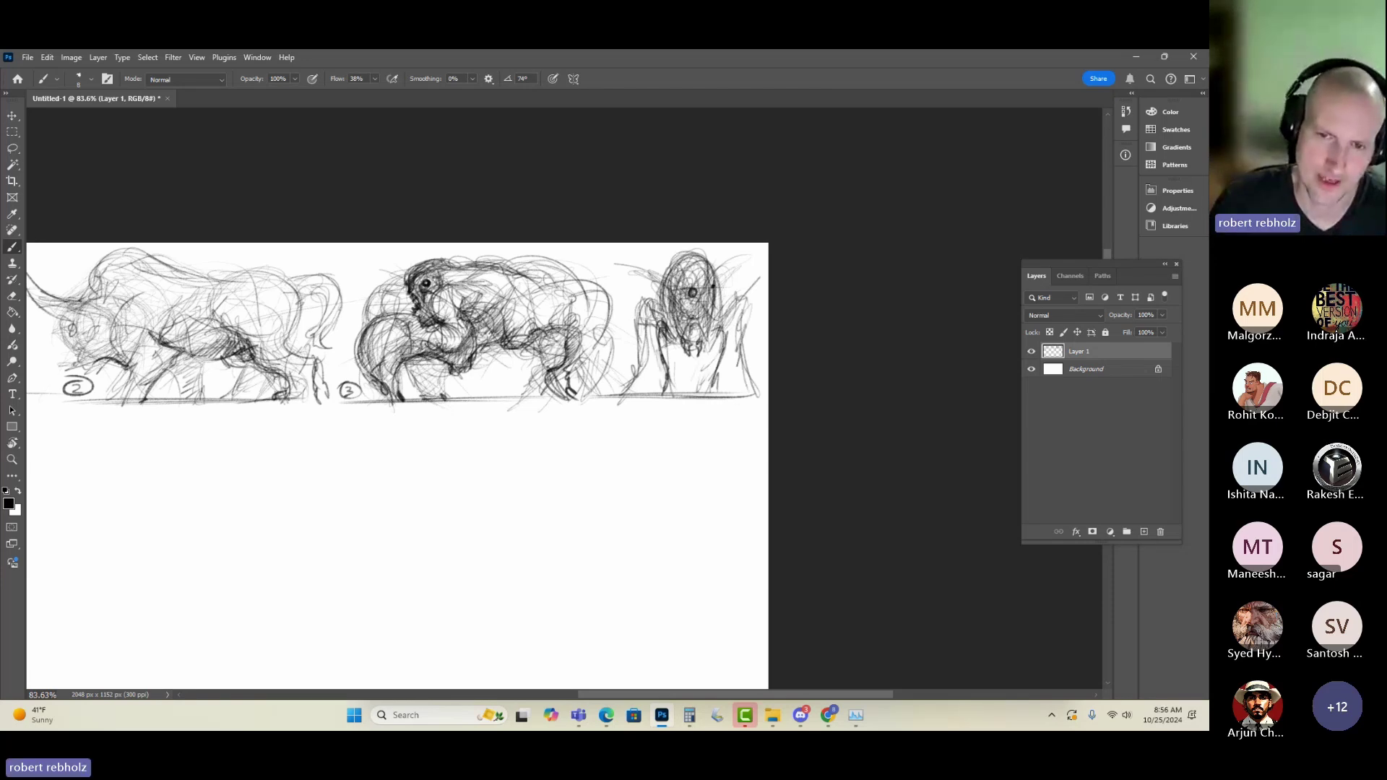
- Add curved, horn-like sweeps beside the fourth creature's head and a thin line hanging from its muzzle
left_click_drag(673, 282, 606, 261)
mouse_move(728, 268)
left_mouse_down()
mouse_move(712, 280)
mouse_move(605, 257)
left_mouse_up()
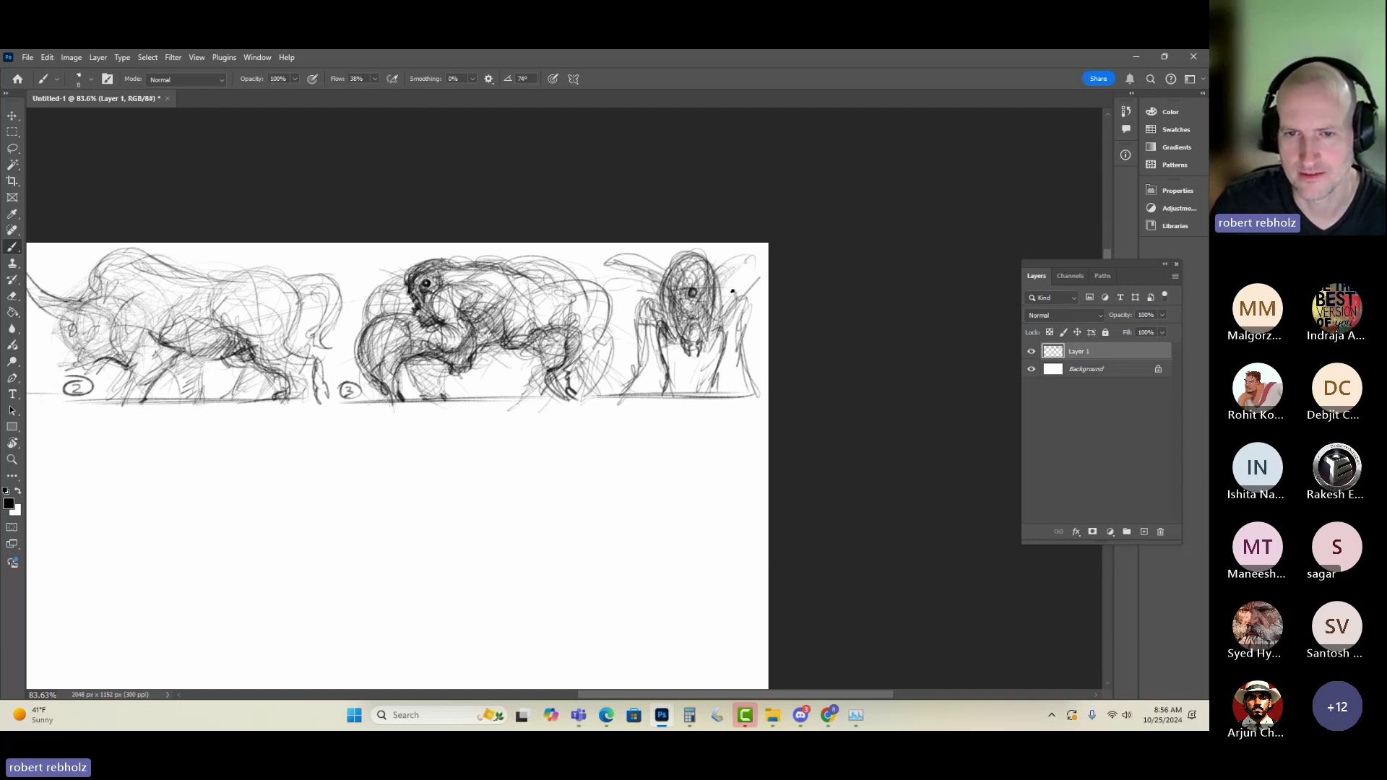
mouse_move(681, 283)
left_mouse_down()
mouse_move(701, 300)
mouse_move(691, 288)
mouse_move(685, 304)
mouse_move(698, 391)
left_mouse_up()
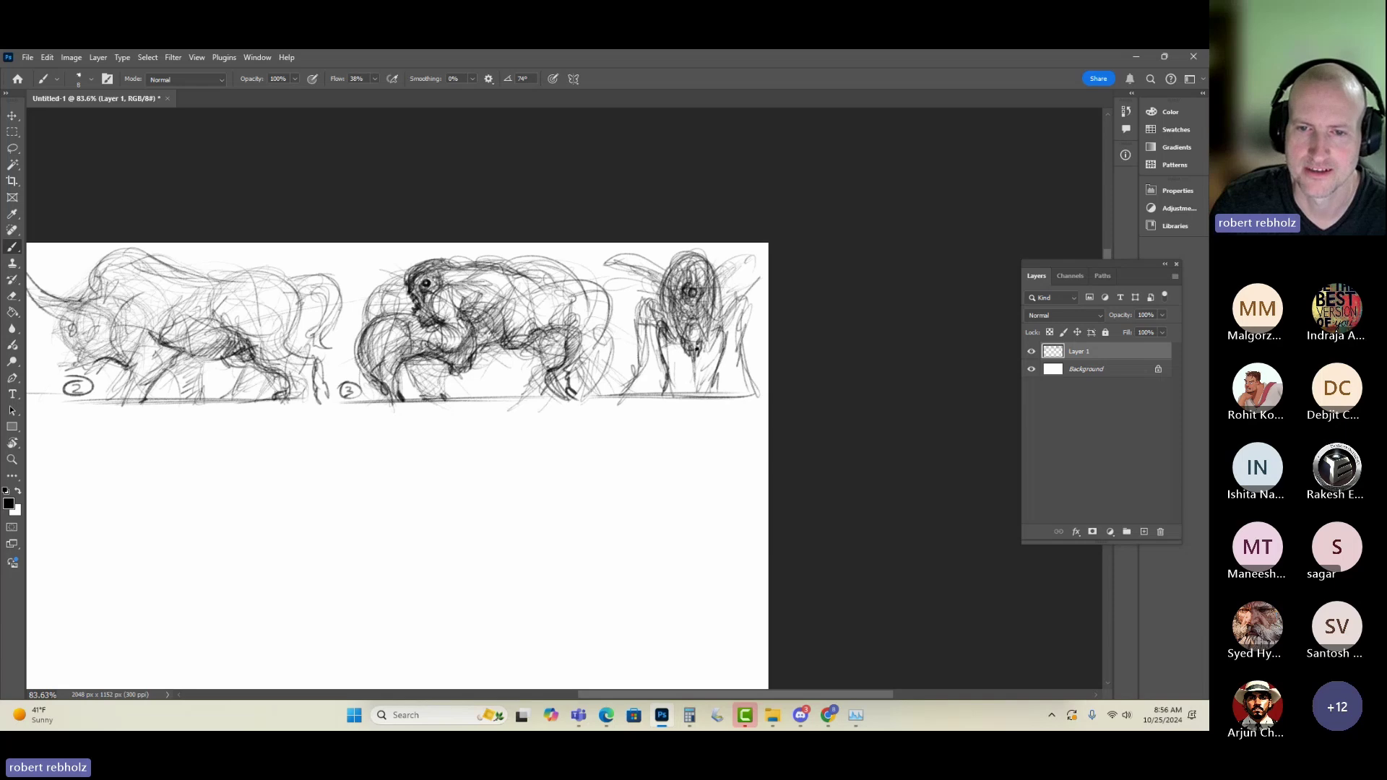
- Darken the fourth creature's muzzle and shade the sides and top of its oval head
mouse_move(689, 324)
left_mouse_down()
mouse_move(700, 343)
mouse_move(674, 347)
left_mouse_up()
mouse_move(702, 334)
left_mouse_down()
mouse_move(709, 279)
mouse_move(704, 332)
left_mouse_up()
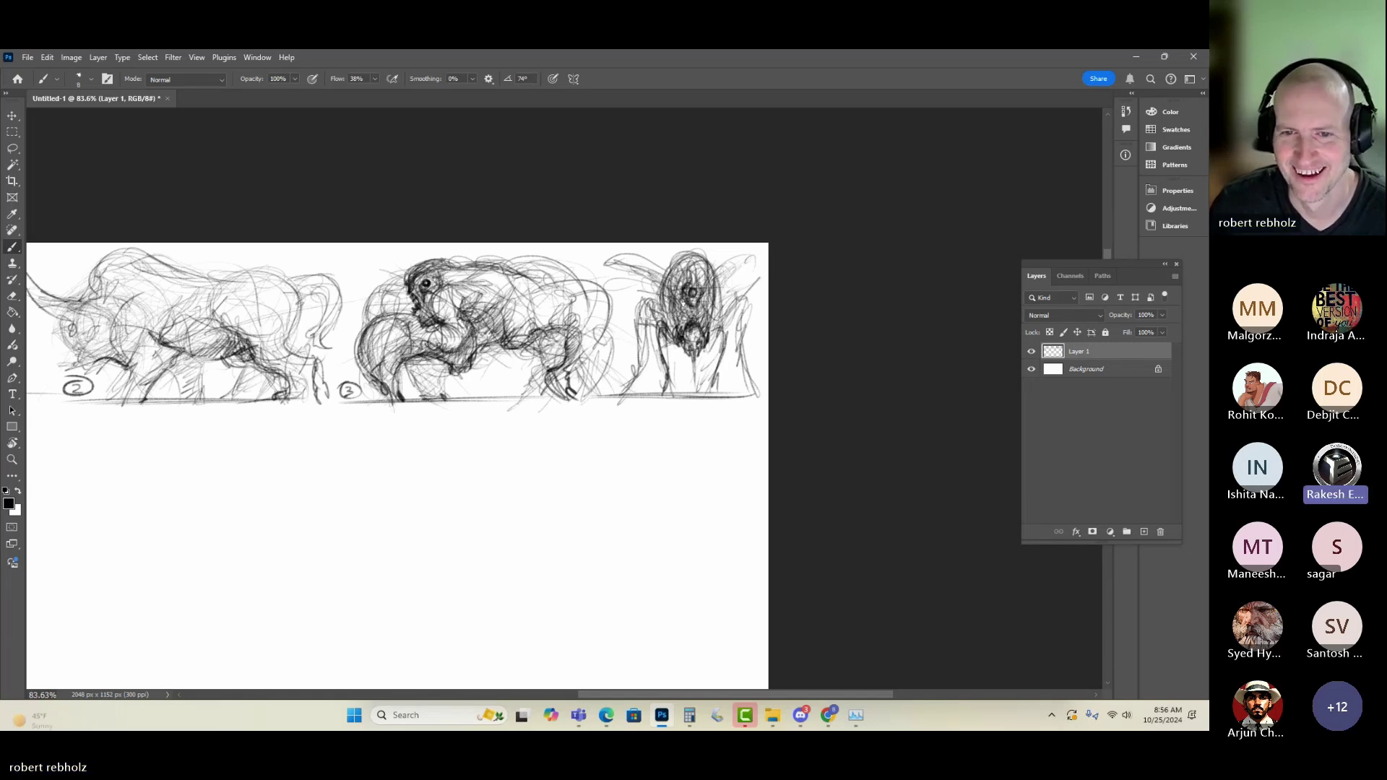
mouse_move(663, 303)
left_mouse_down()
mouse_move(721, 311)
mouse_move(678, 325)
left_mouse_up()
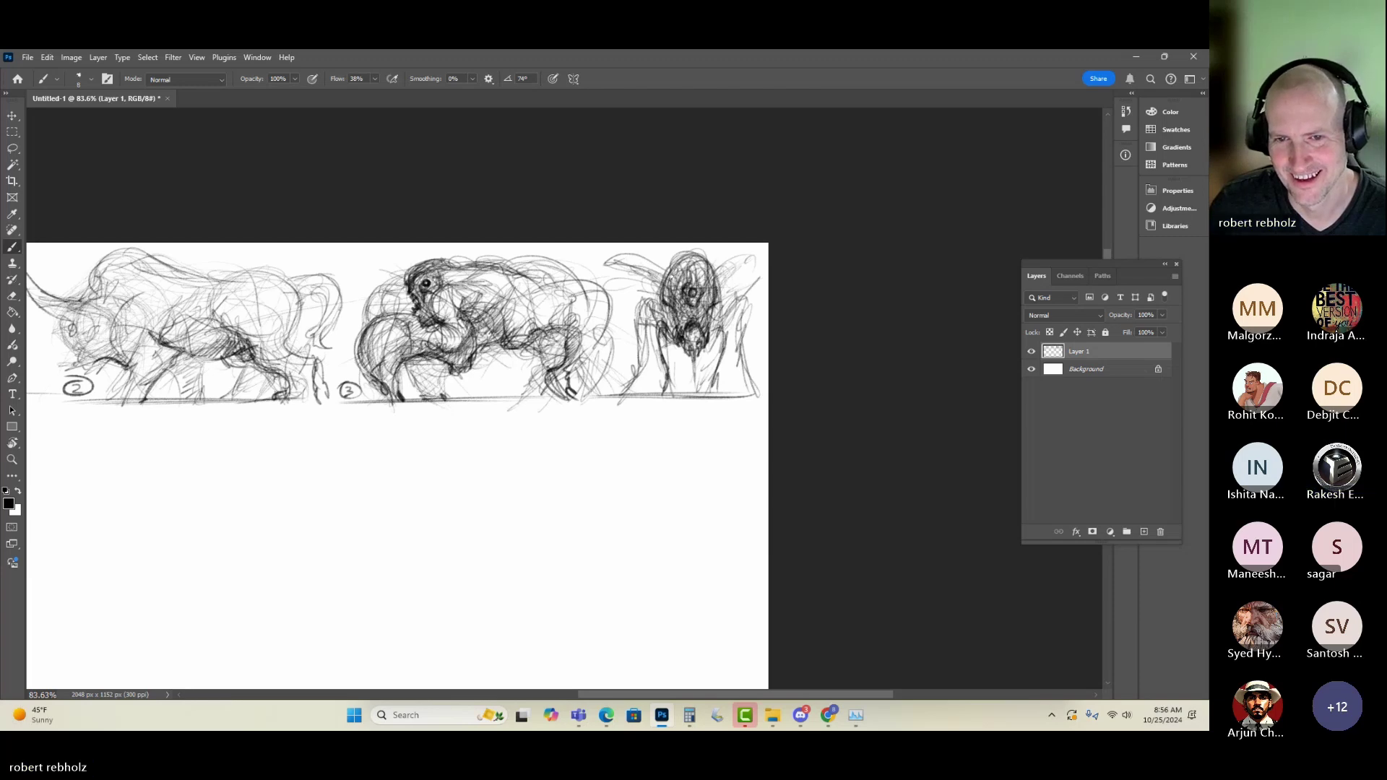
mouse_move(678, 259)
left_mouse_down()
mouse_move(700, 253)
mouse_move(712, 280)
left_mouse_up()
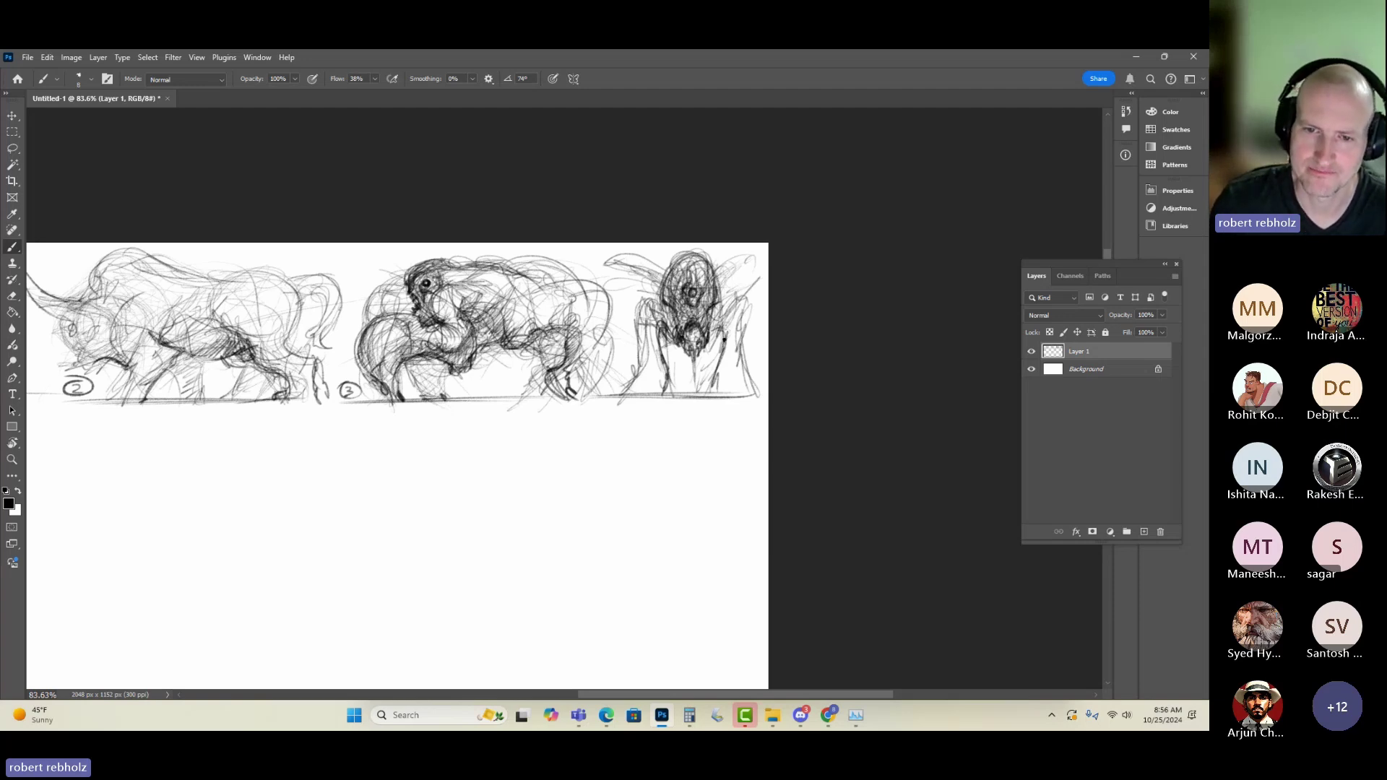
- Refine the fourth creature's inner and outer legs with darker contours, joints and feet on the ground line
left_click_drag(653, 336, 665, 363)
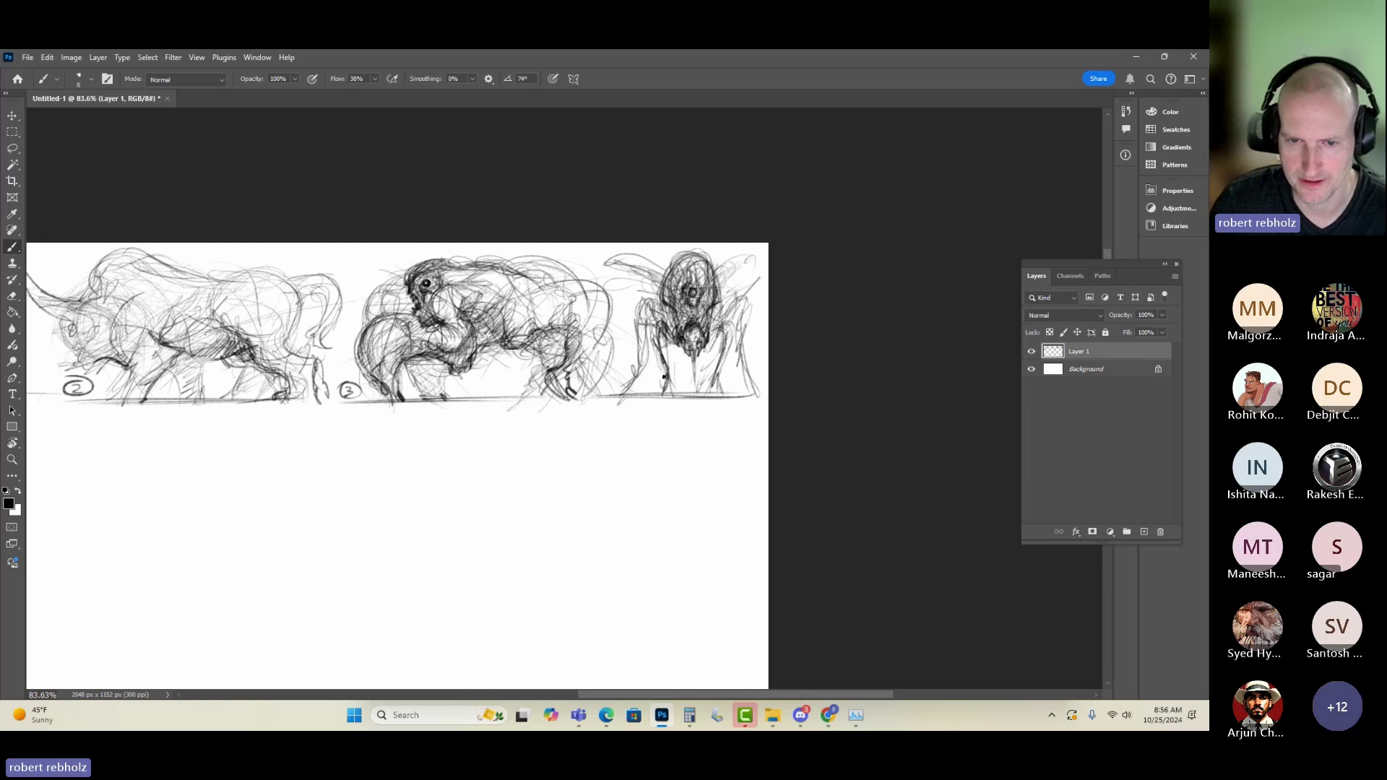
mouse_move(650, 322)
left_mouse_down()
mouse_move(661, 359)
mouse_move(718, 321)
mouse_move(718, 387)
left_mouse_up()
mouse_move(650, 320)
left_mouse_down()
mouse_move(658, 353)
mouse_move(721, 375)
left_mouse_up()
left_click_drag(642, 313, 638, 394)
left_click_drag(738, 370, 743, 384)
left_click_drag(728, 302, 751, 385)
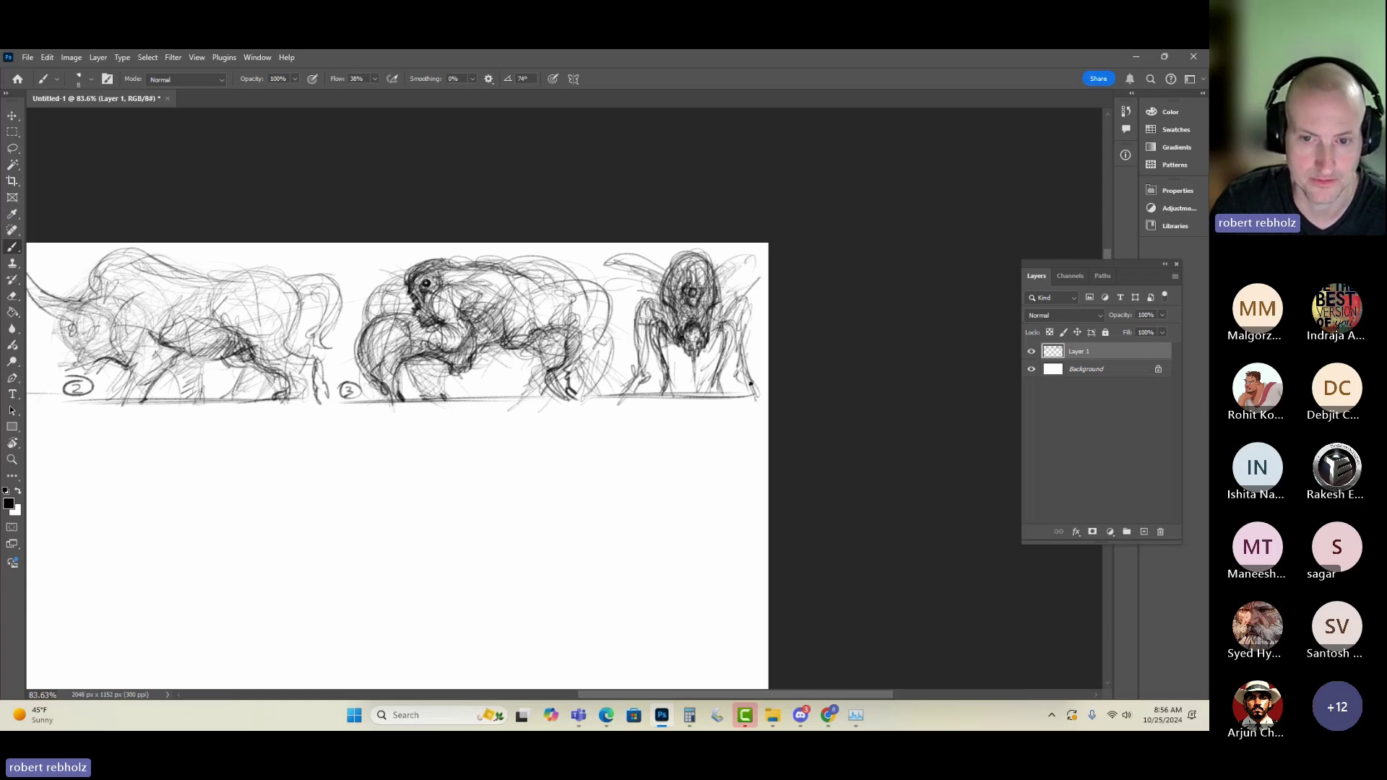
left_click_drag(676, 341, 688, 378)
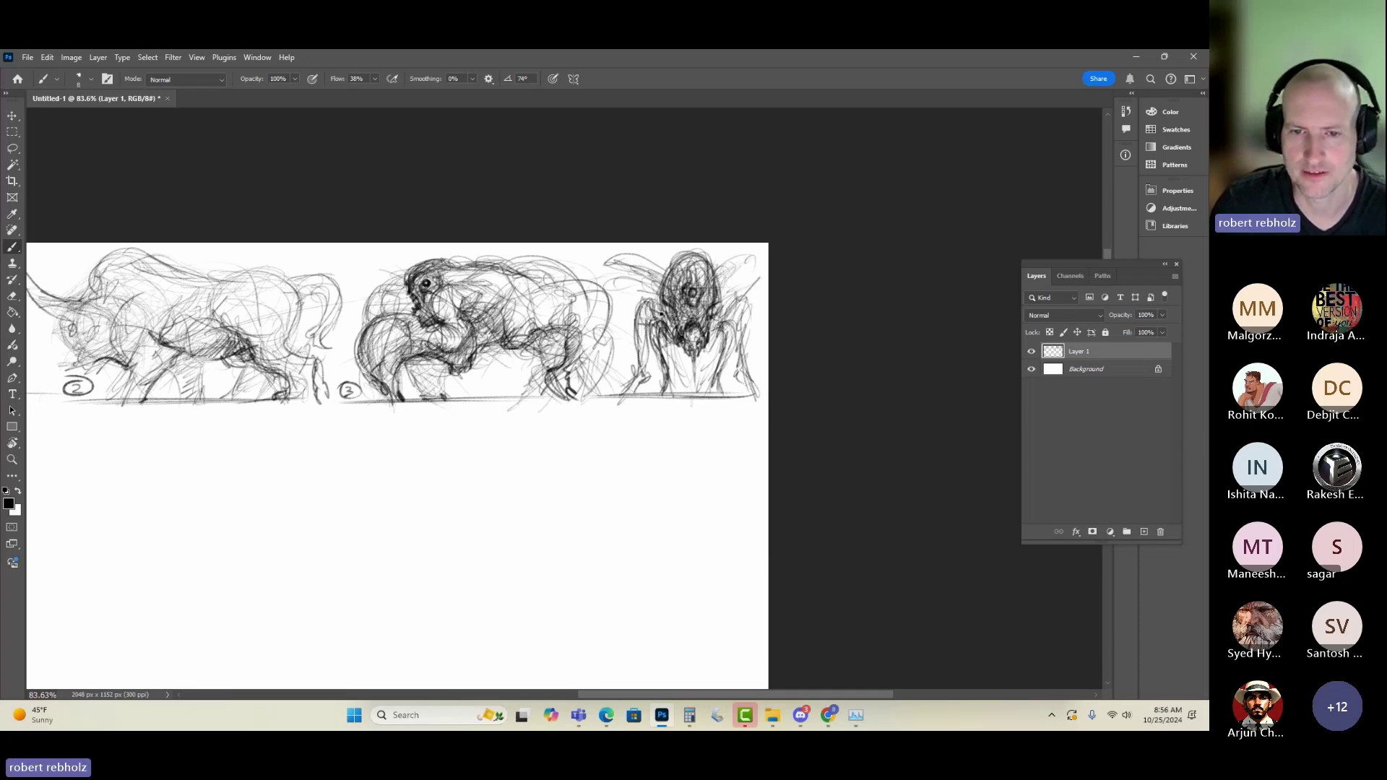
- Refine the fourth creature's muzzle, legs and the curved sweep beside its head, extending its outer feet along the ground line
mouse_move(661, 314)
left_mouse_down()
mouse_move(647, 305)
mouse_move(729, 307)
mouse_move(648, 306)
left_mouse_up()
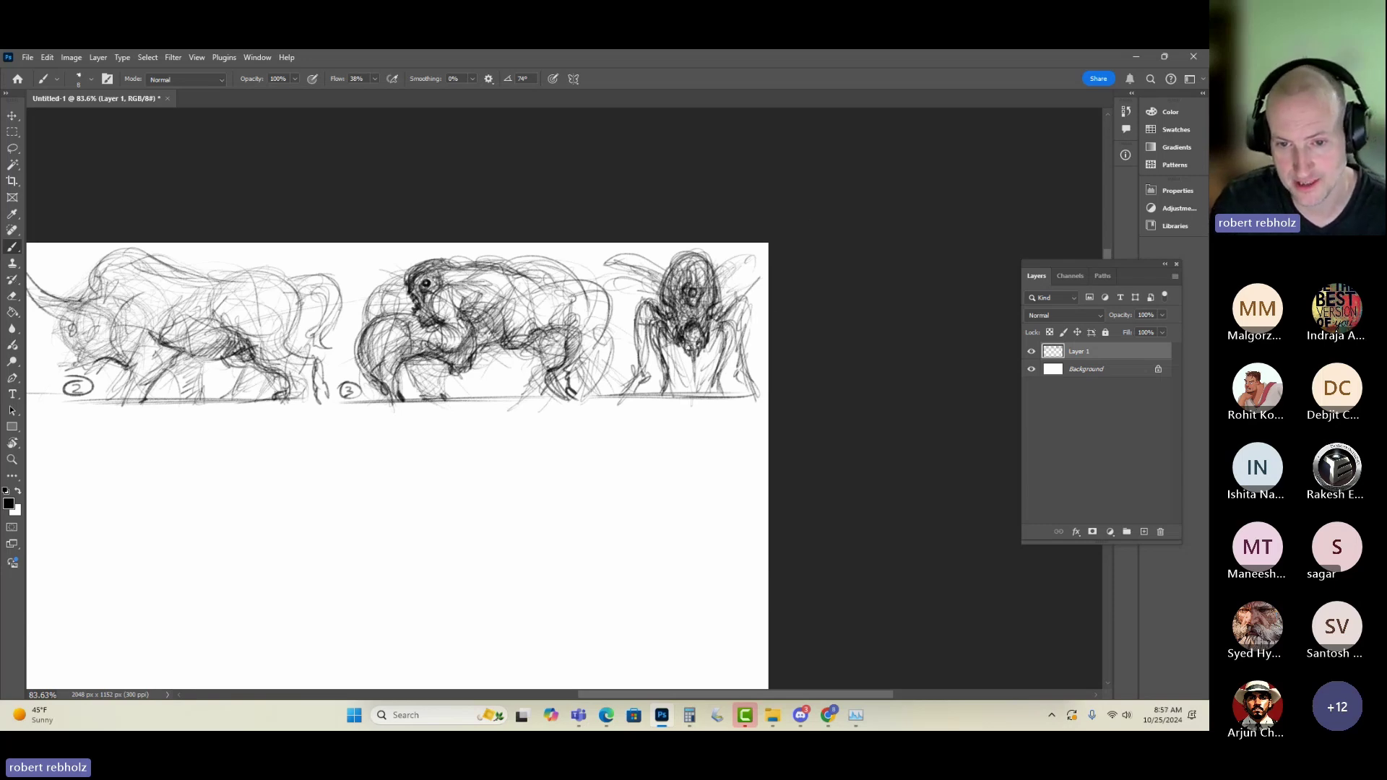
left_click_drag(685, 342, 687, 355)
mouse_move(715, 270)
left_mouse_down()
mouse_move(764, 258)
mouse_move(729, 287)
mouse_move(755, 250)
mouse_move(766, 259)
mouse_move(720, 278)
left_mouse_up()
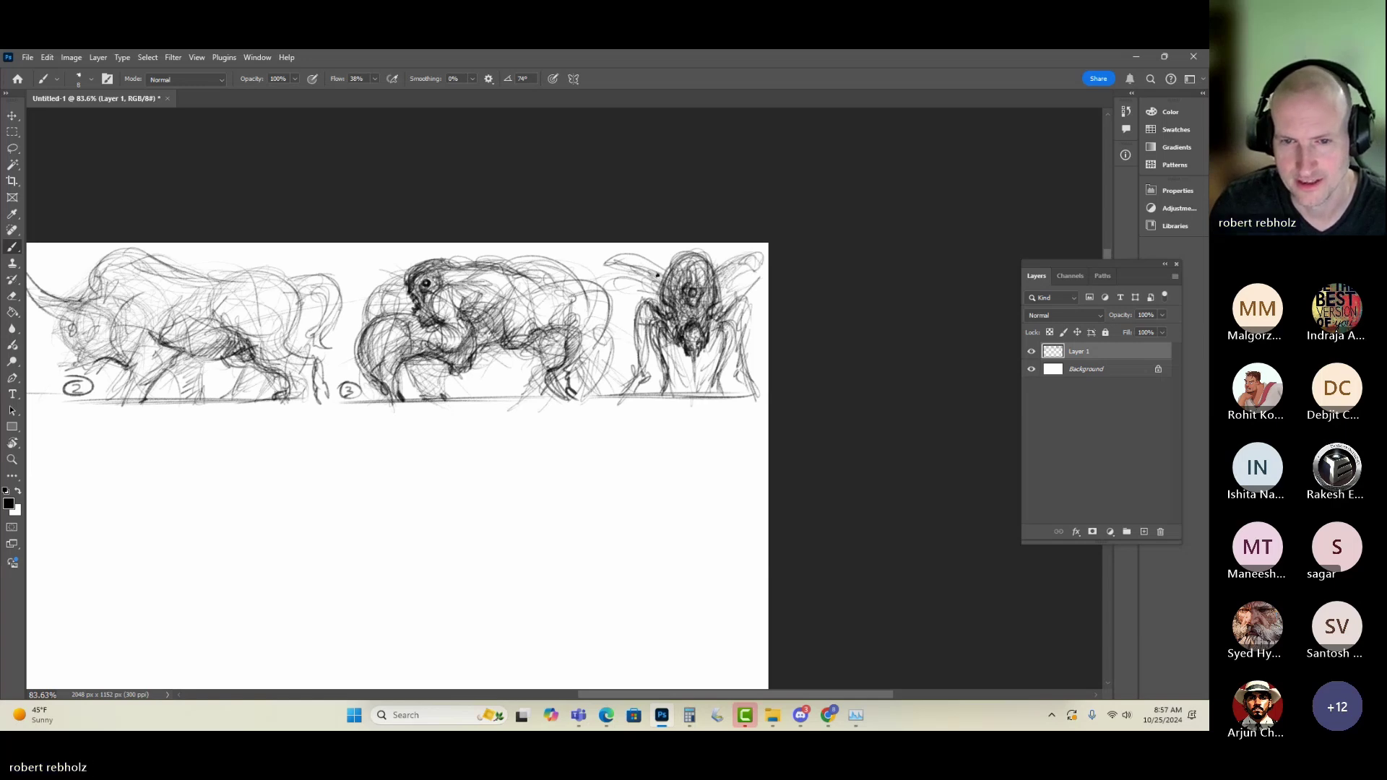
mouse_move(690, 352)
left_mouse_down()
mouse_move(640, 379)
mouse_move(680, 398)
mouse_move(618, 389)
left_mouse_up()
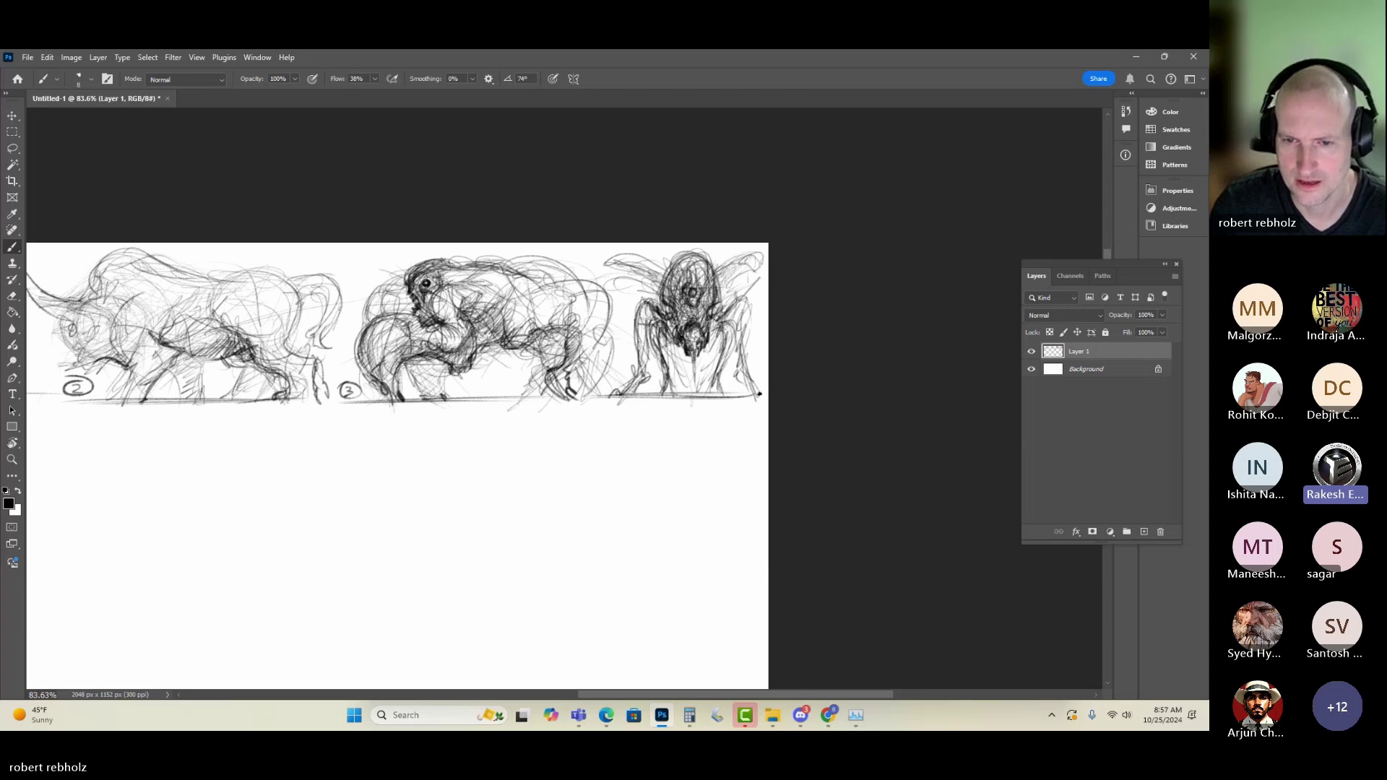
left_click_drag(760, 394, 767, 397)
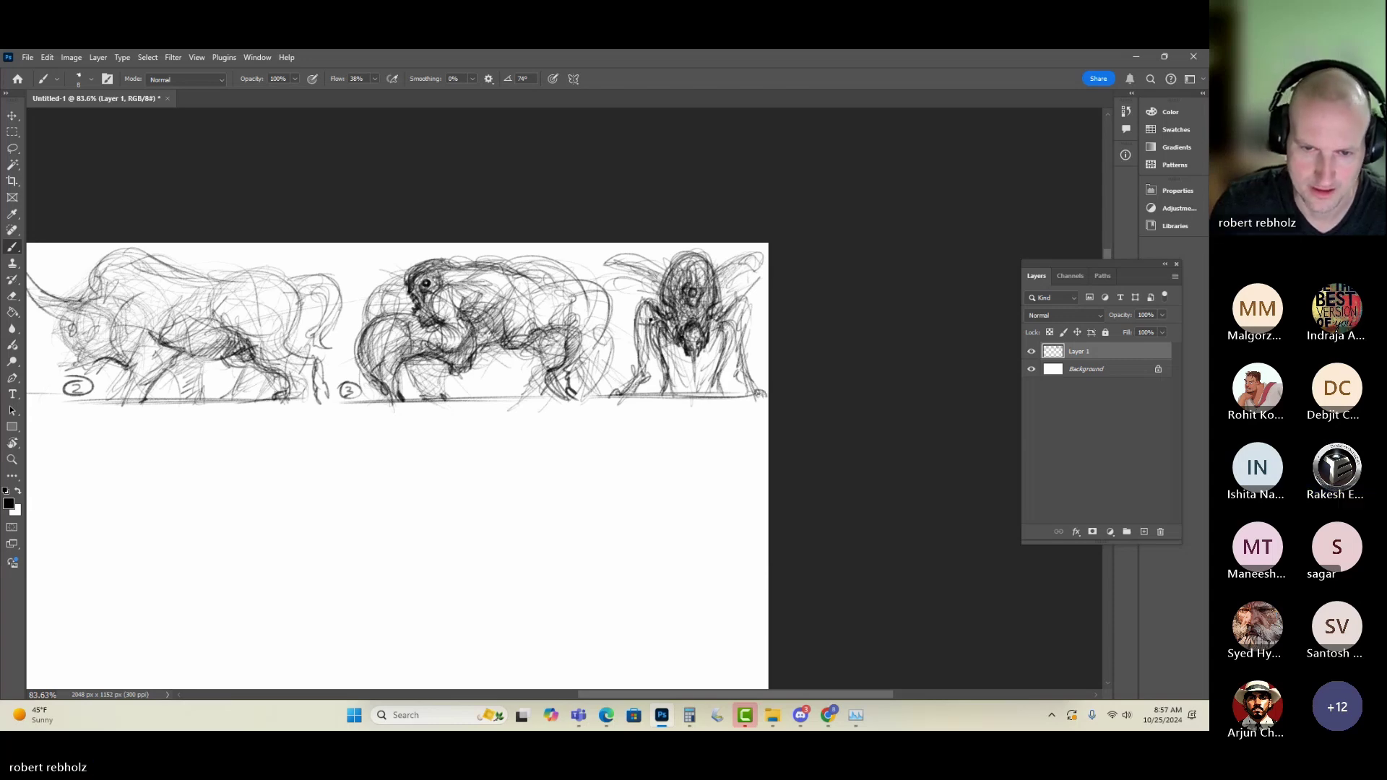
left_click_drag(651, 311, 639, 379)
mouse_move(650, 303)
left_mouse_down()
mouse_move(639, 322)
mouse_move(713, 335)
mouse_move(699, 342)
left_mouse_up()
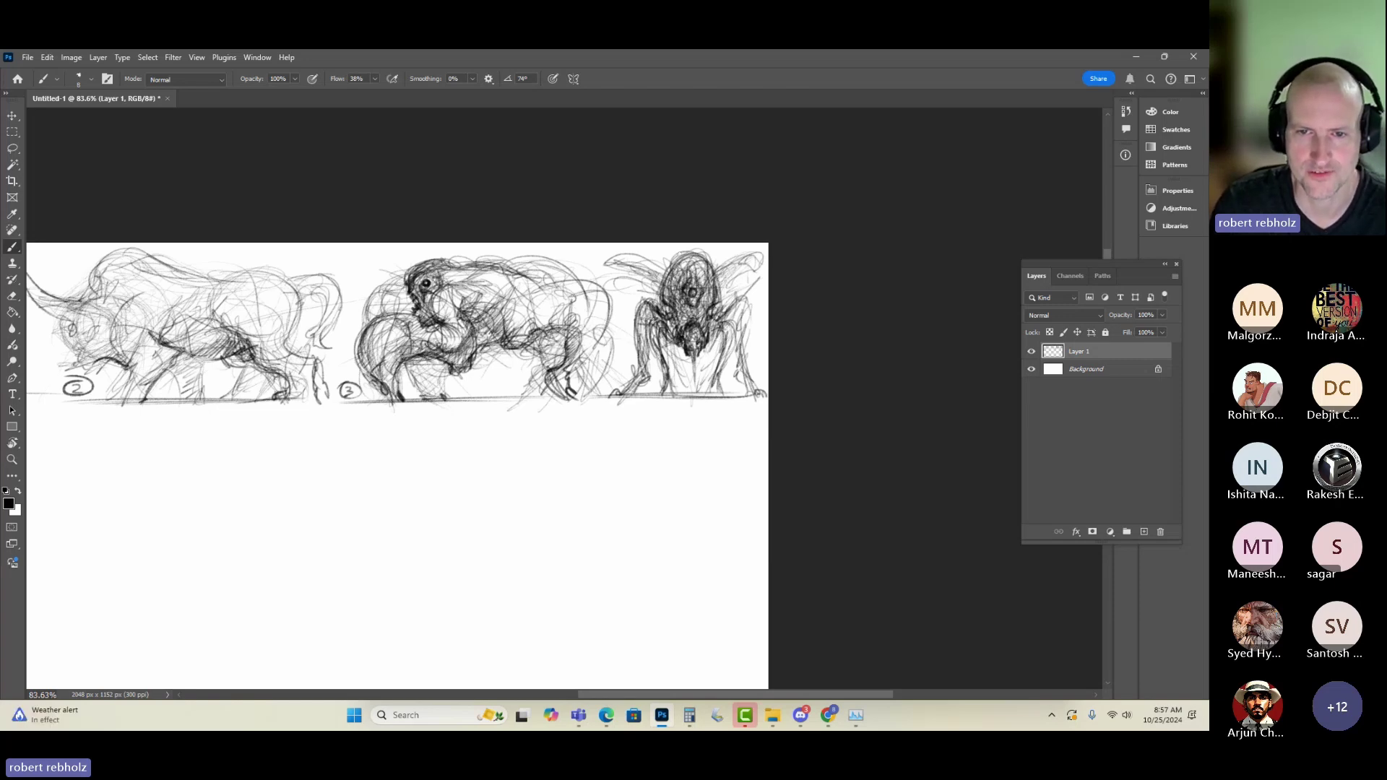
- Darken the top of the fourth creature's head and label the sketch with a circled number 4
mouse_move(672, 262)
left_mouse_down()
mouse_move(698, 250)
mouse_move(679, 264)
mouse_move(702, 255)
mouse_move(709, 271)
mouse_move(669, 285)
mouse_move(695, 283)
left_mouse_up()
left_click_drag(710, 247, 676, 267)
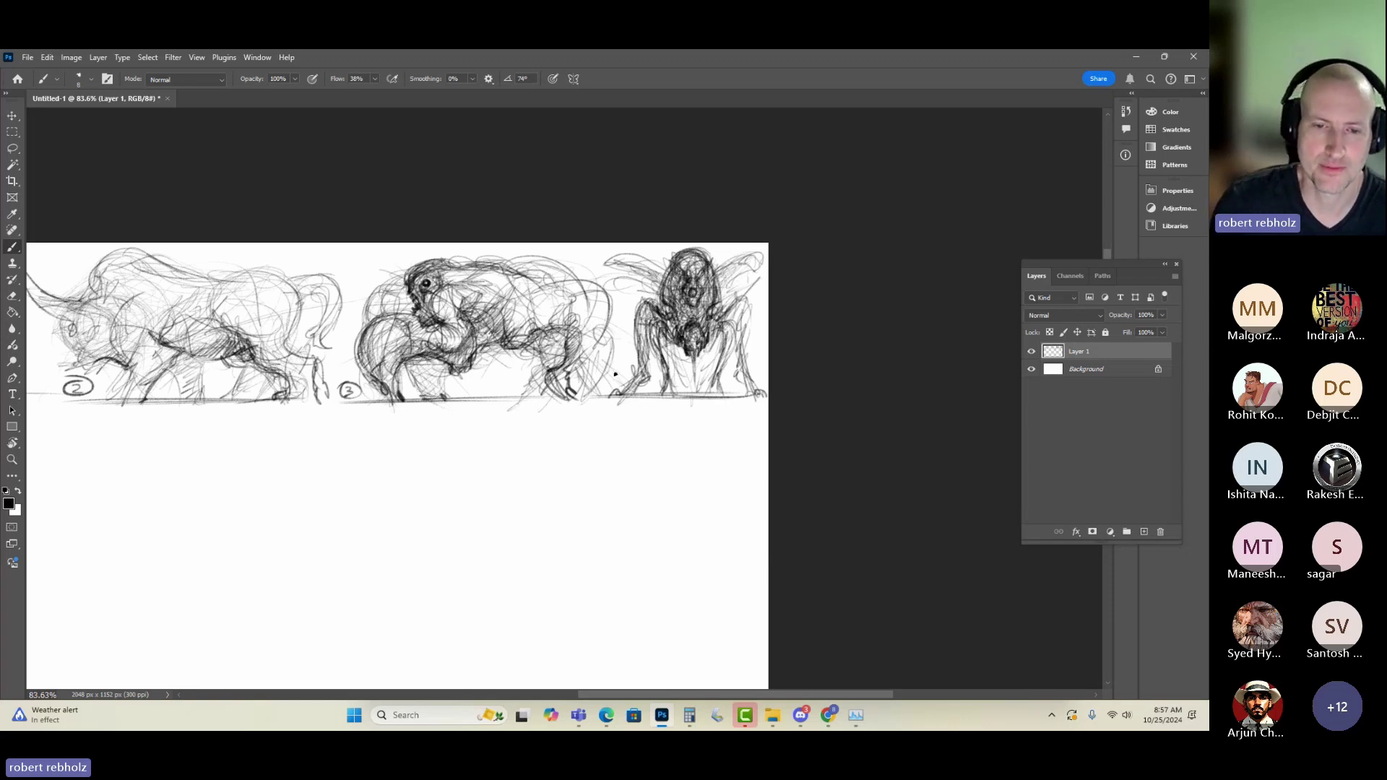
left_click_drag(619, 377, 610, 377)
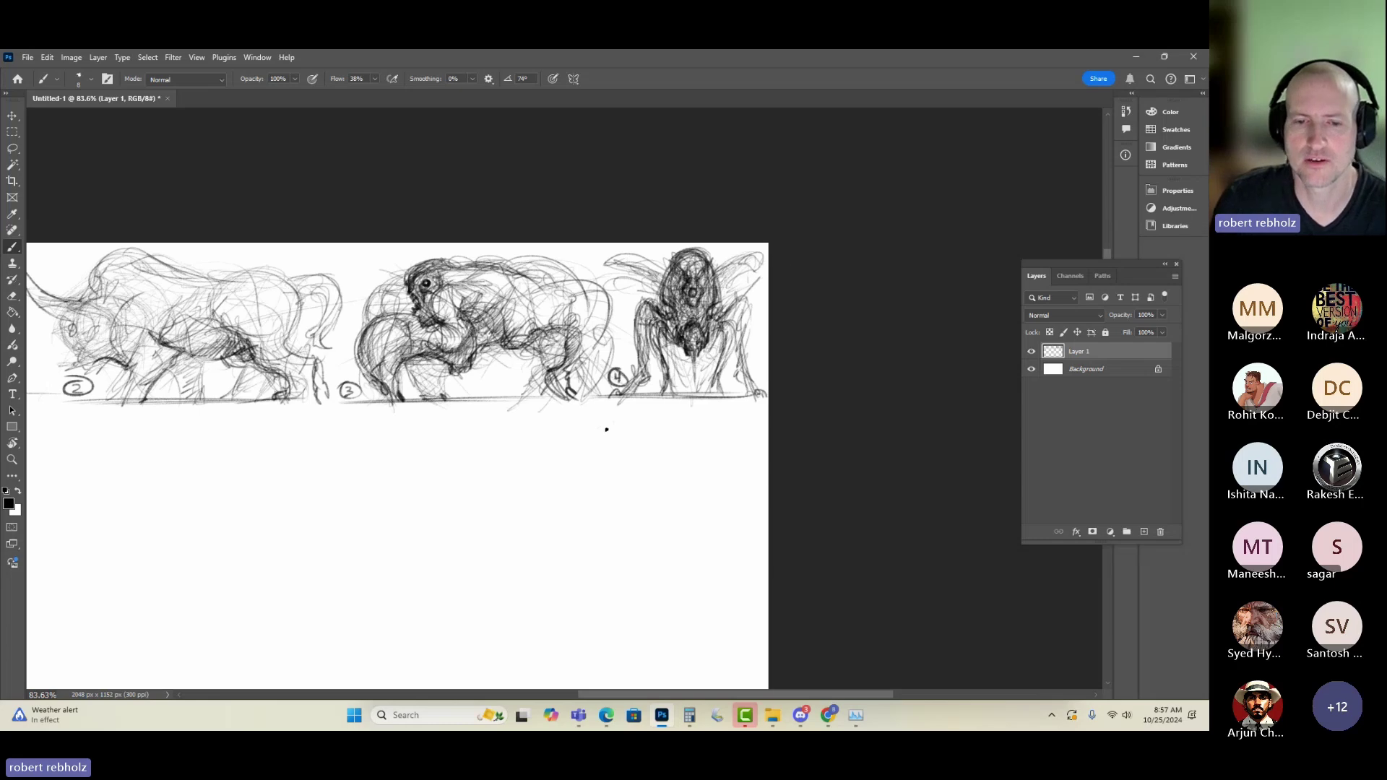
mouse_move(604, 434)
left_mouse_down()
mouse_move(701, 417)
mouse_move(652, 411)
mouse_move(648, 468)
mouse_move(675, 445)
left_mouse_up()
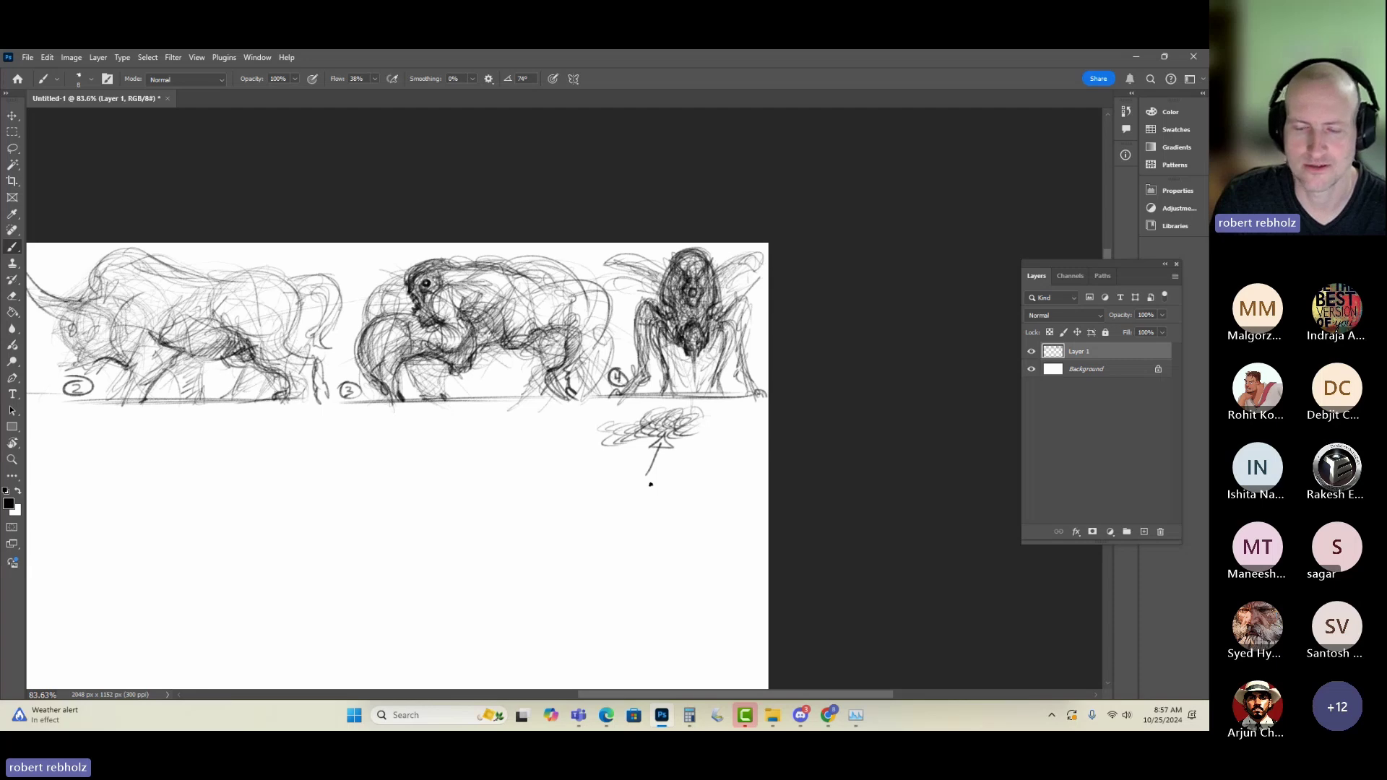
key("ctrl+z")
key("ctrl+z")
key("ctrl+z")
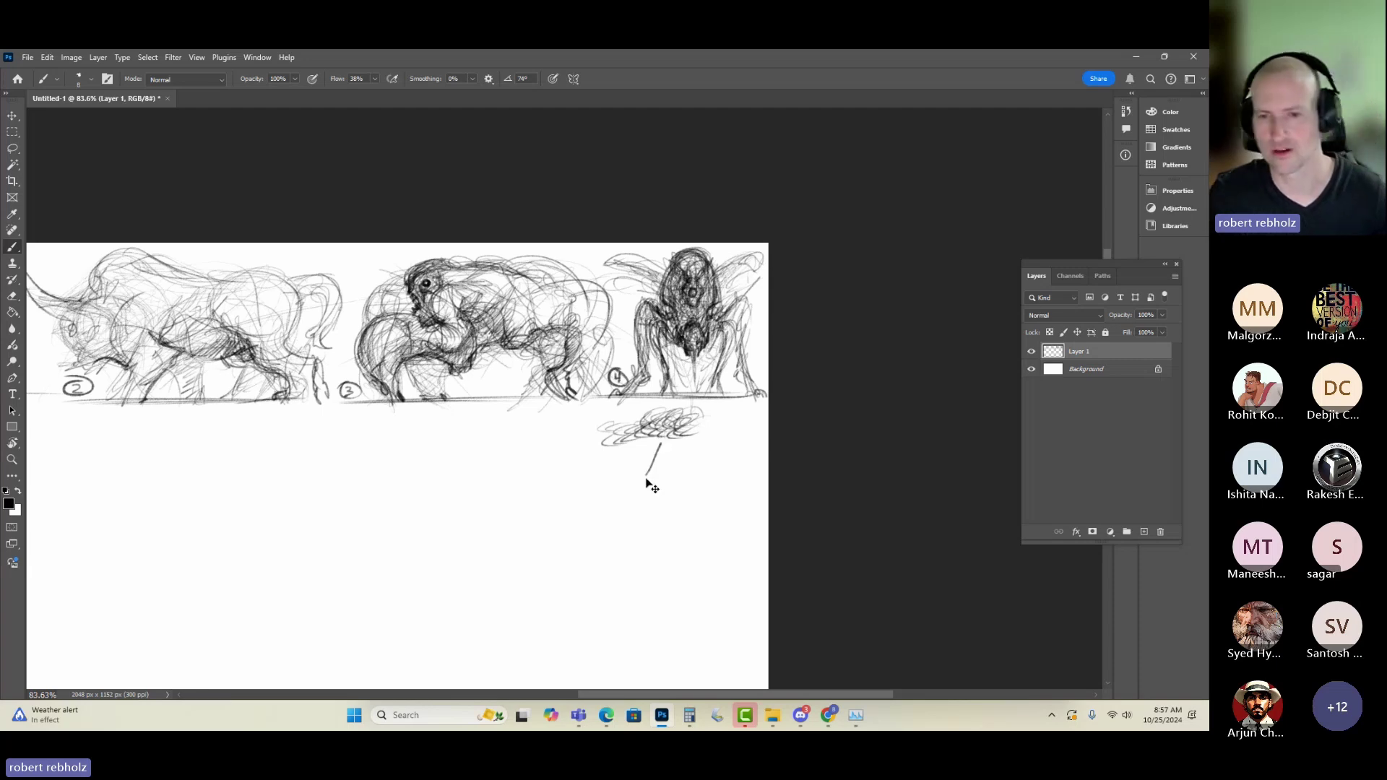
key("ctrl+z")
key("ctrl+z")
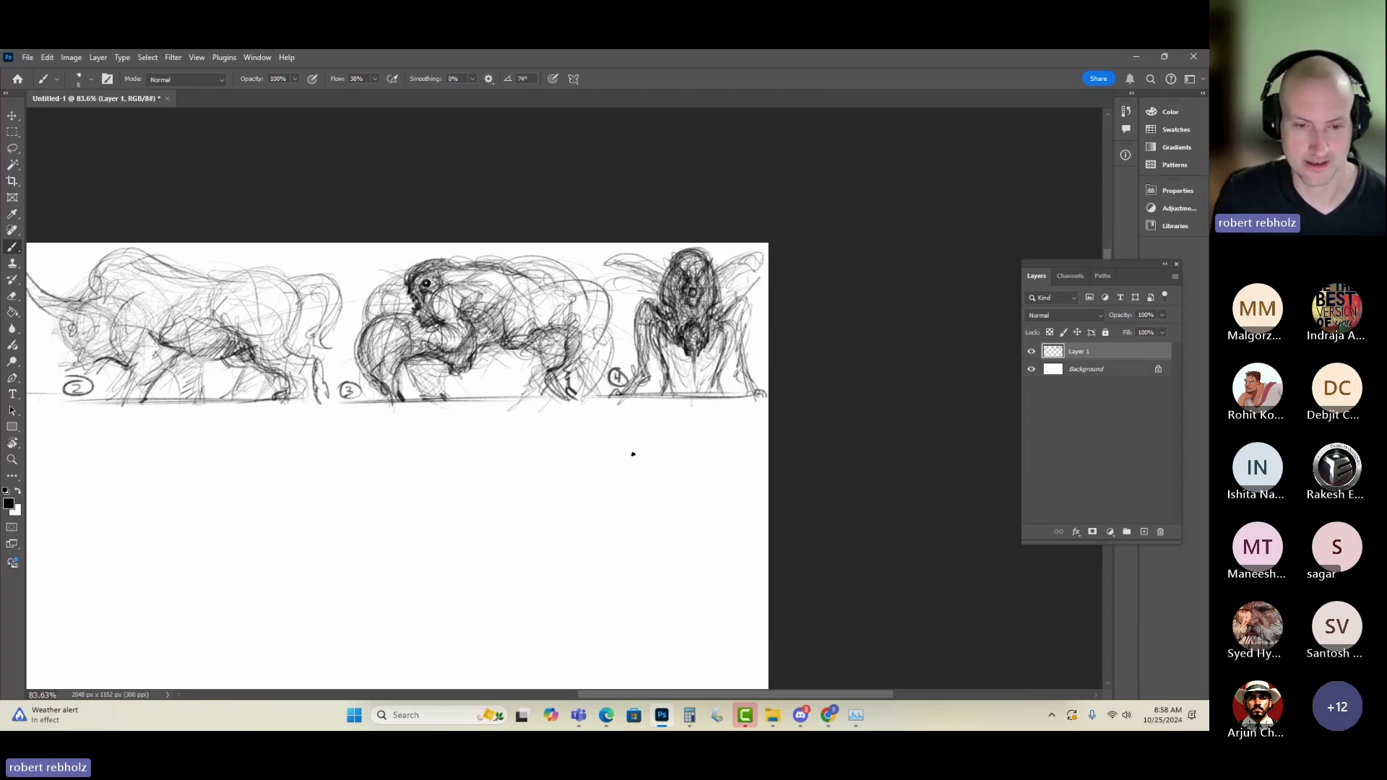
mouse_move(335, 443)
left_mouse_down()
mouse_move(526, 409)
mouse_move(517, 375)
mouse_move(175, 359)
mouse_move(181, 372)
left_mouse_up()
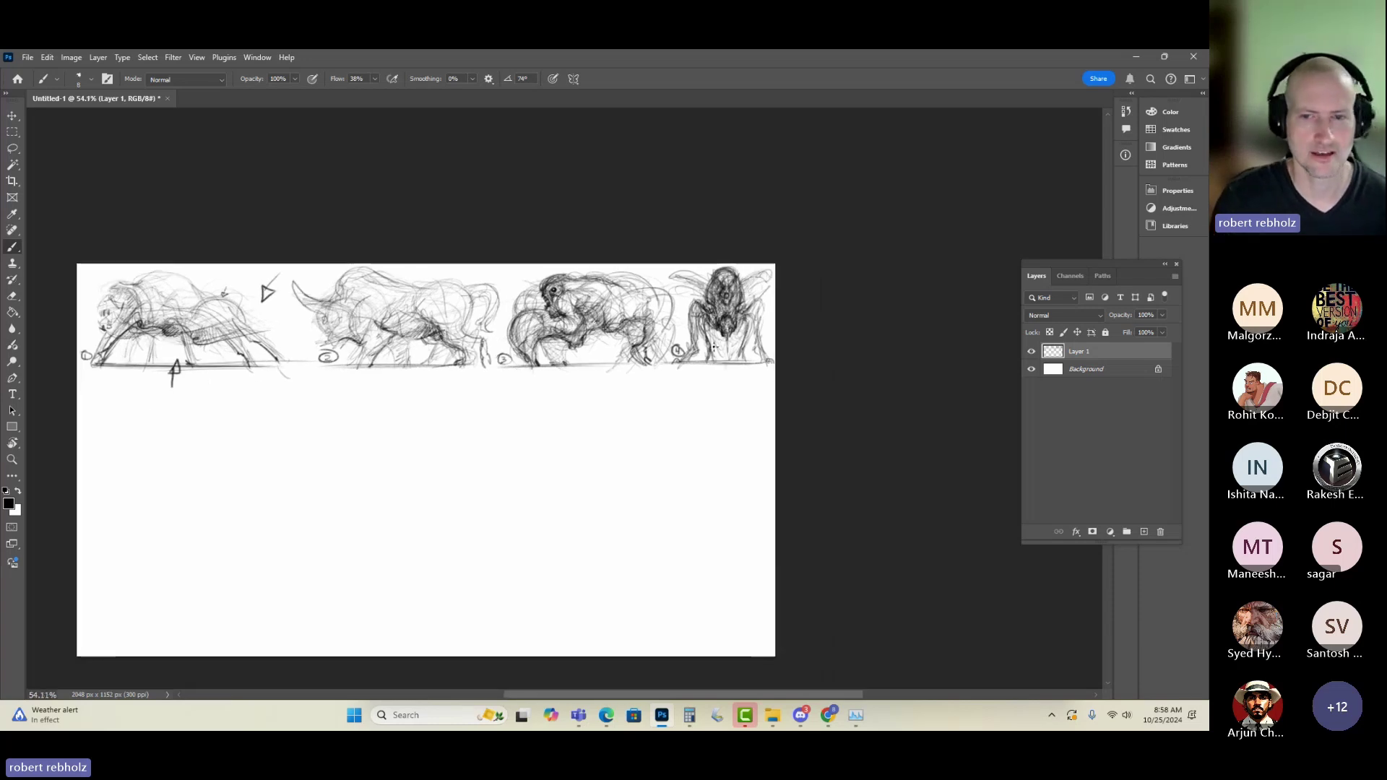
left_click_drag(725, 374, 725, 354)
left_click_drag(720, 363, 730, 363)
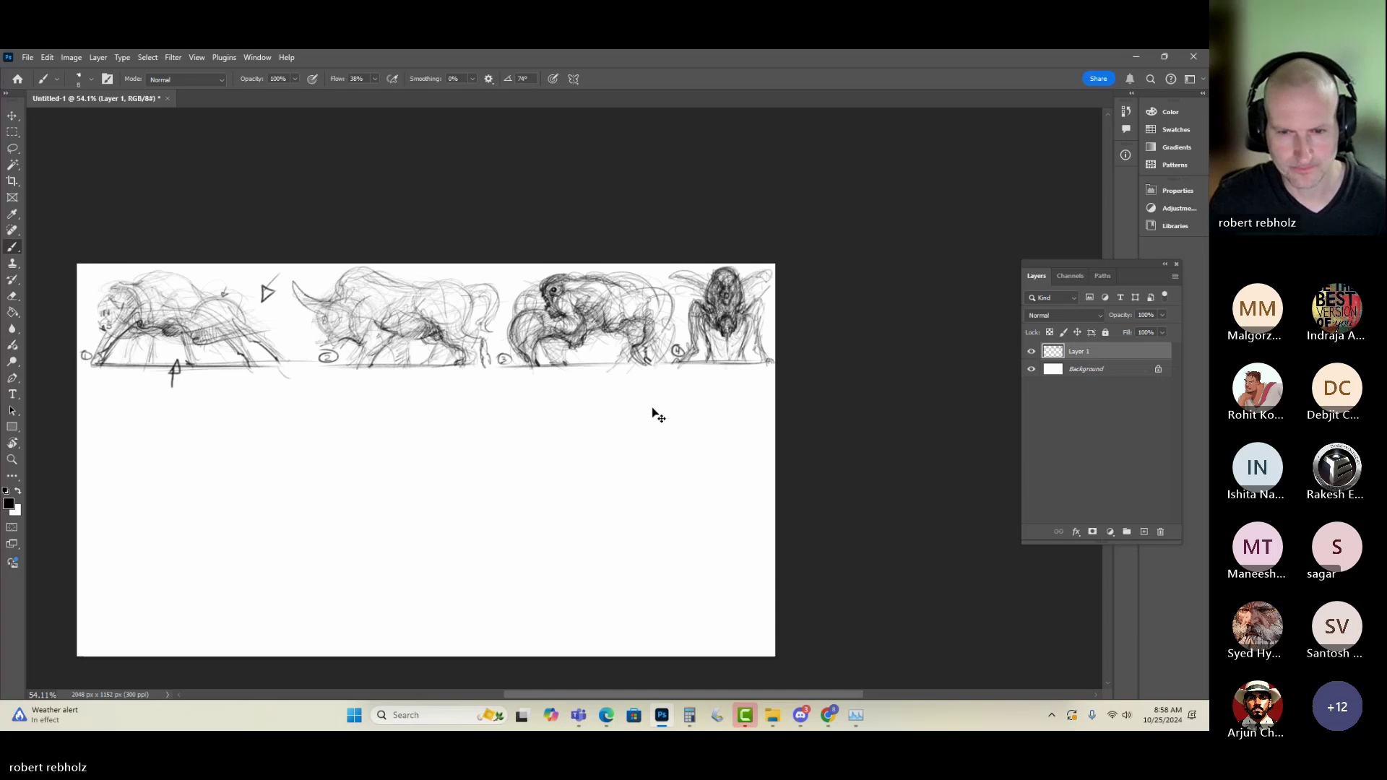
key("ctrl+z")
key("ctrl+z")
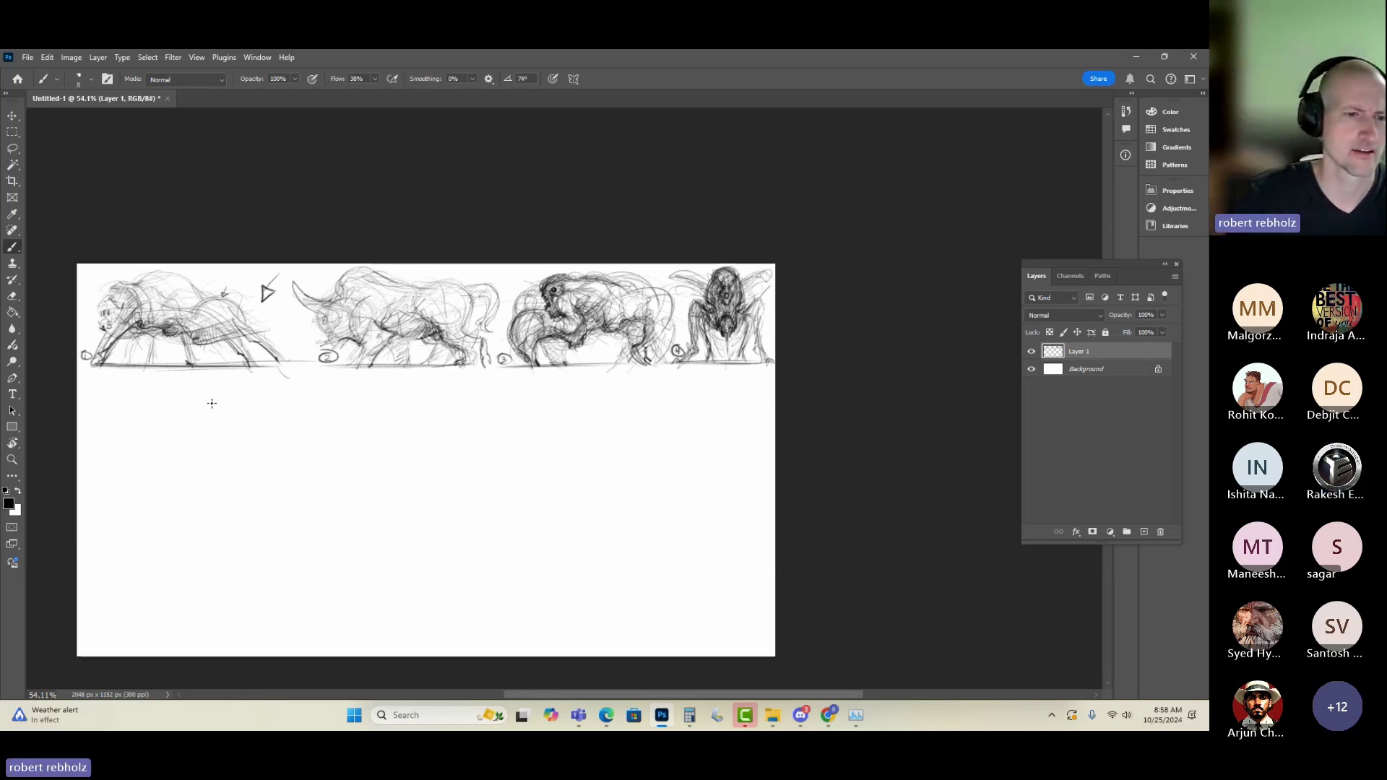
- Draw a second row of four horizontal ground lines below the existing creatures, reinforcing them with repeated strokes
left_click_drag(121, 455, 211, 455)
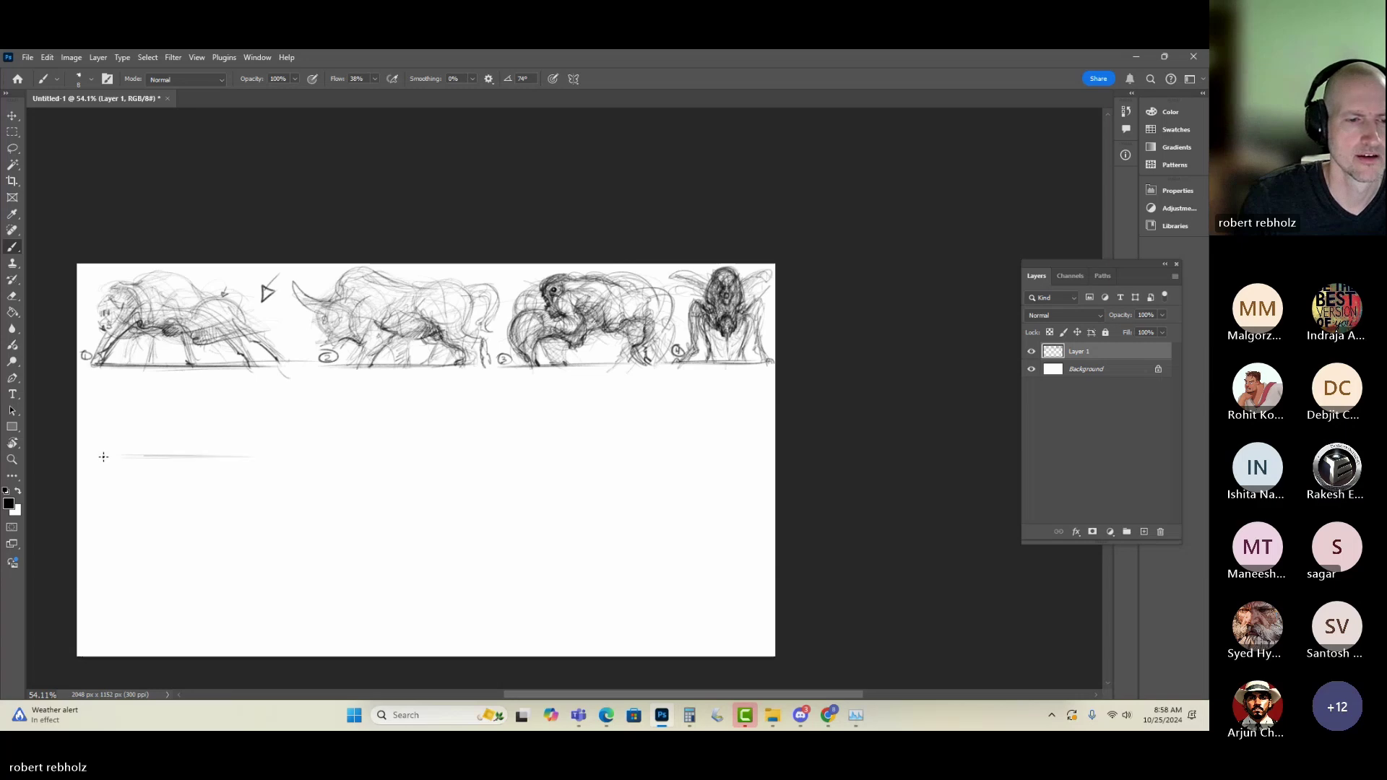
left_click_drag(101, 456, 253, 454)
left_click_drag(345, 449, 661, 446)
mouse_move(690, 448)
left_mouse_down()
mouse_move(765, 445)
mouse_move(681, 447)
left_mouse_up()
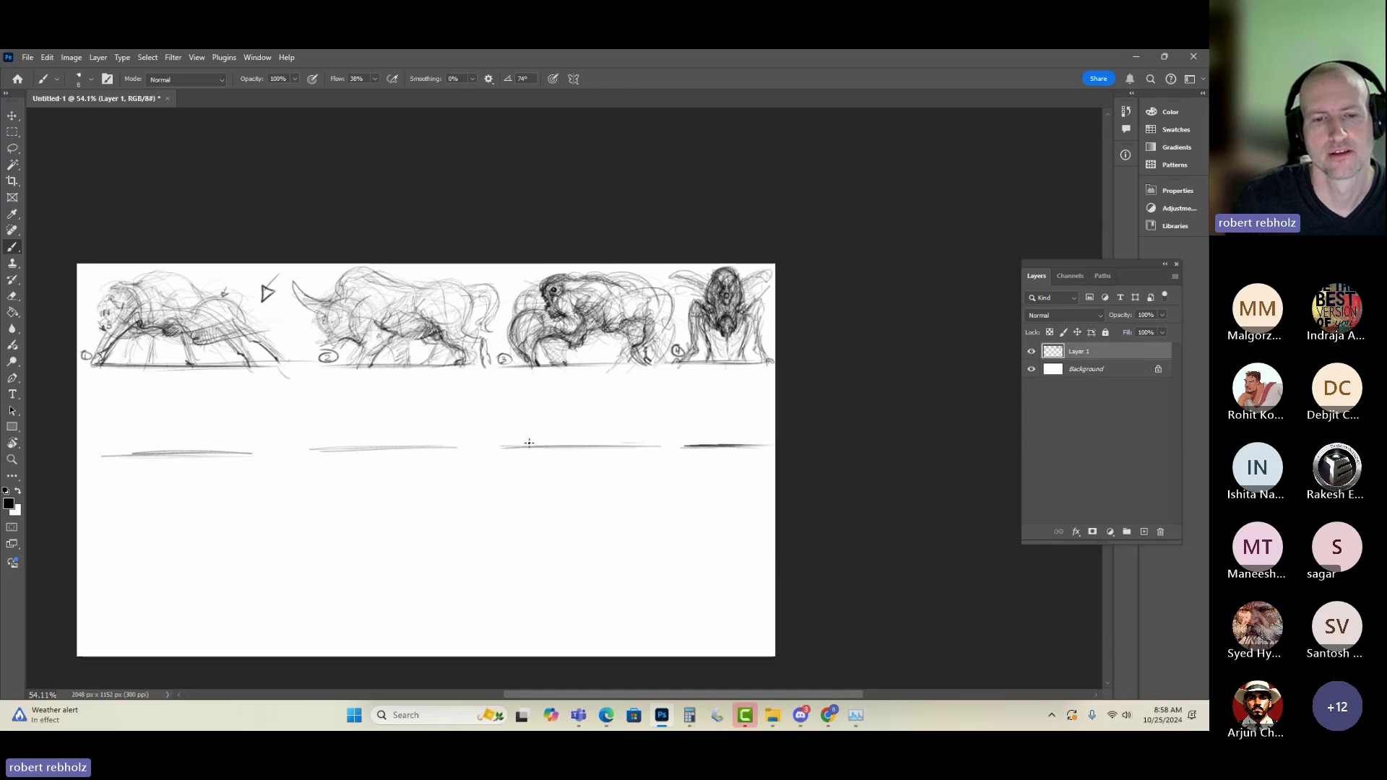
left_click_drag(497, 443, 640, 442)
mouse_move(452, 448)
left_mouse_down()
mouse_move(164, 447)
mouse_move(137, 460)
left_mouse_up()
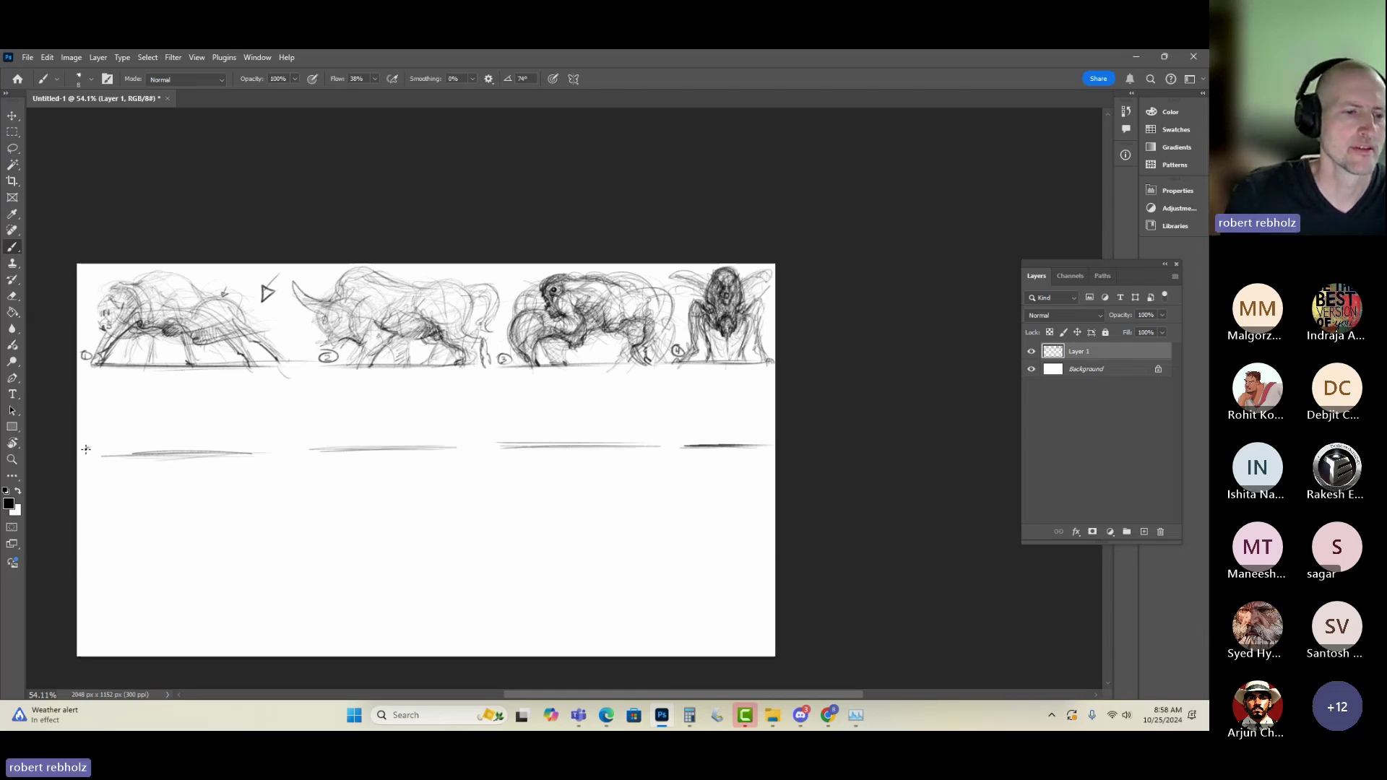
- Label the four new ground lines with circled numbers 5, 6, 7 and 8 at their left ends
left_click_drag(86, 451, 88, 445)
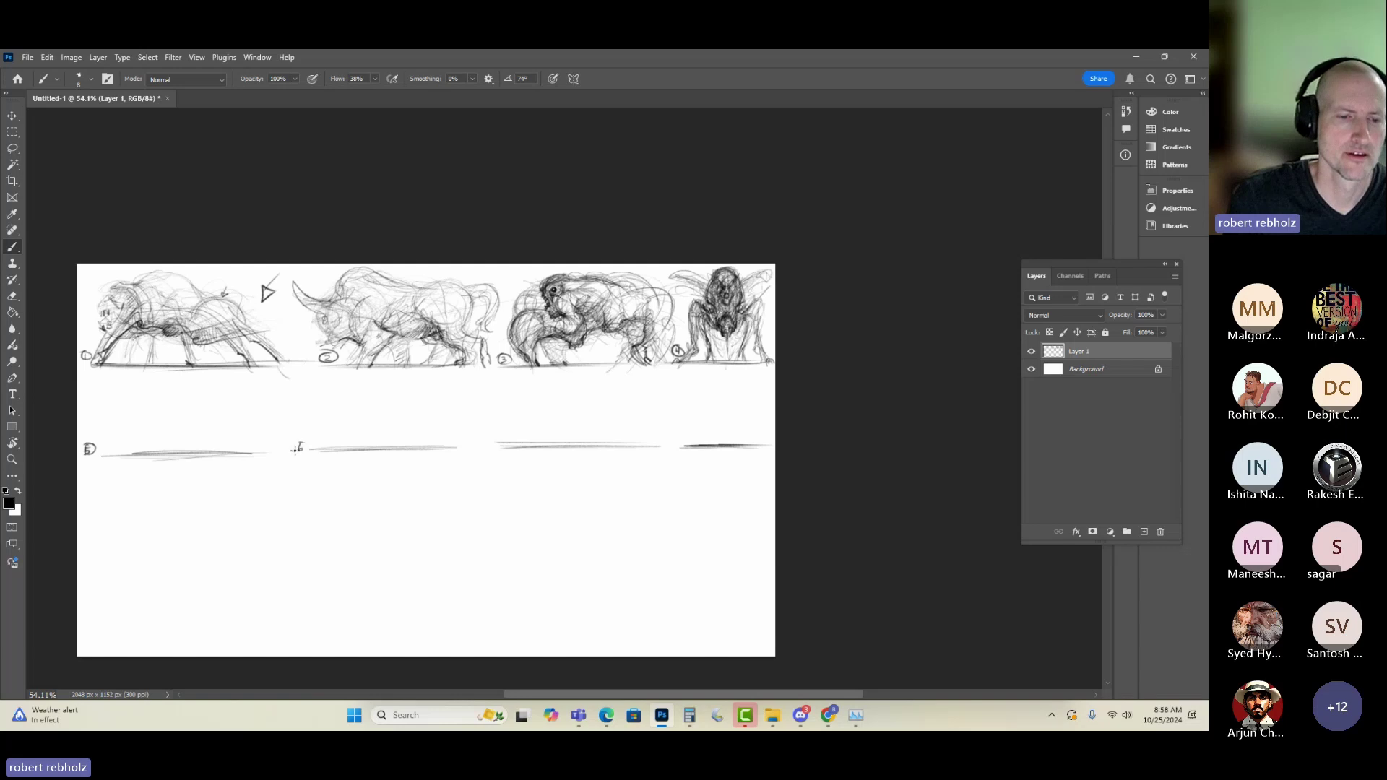
left_click_drag(295, 450, 297, 442)
left_click_drag(484, 440, 494, 440)
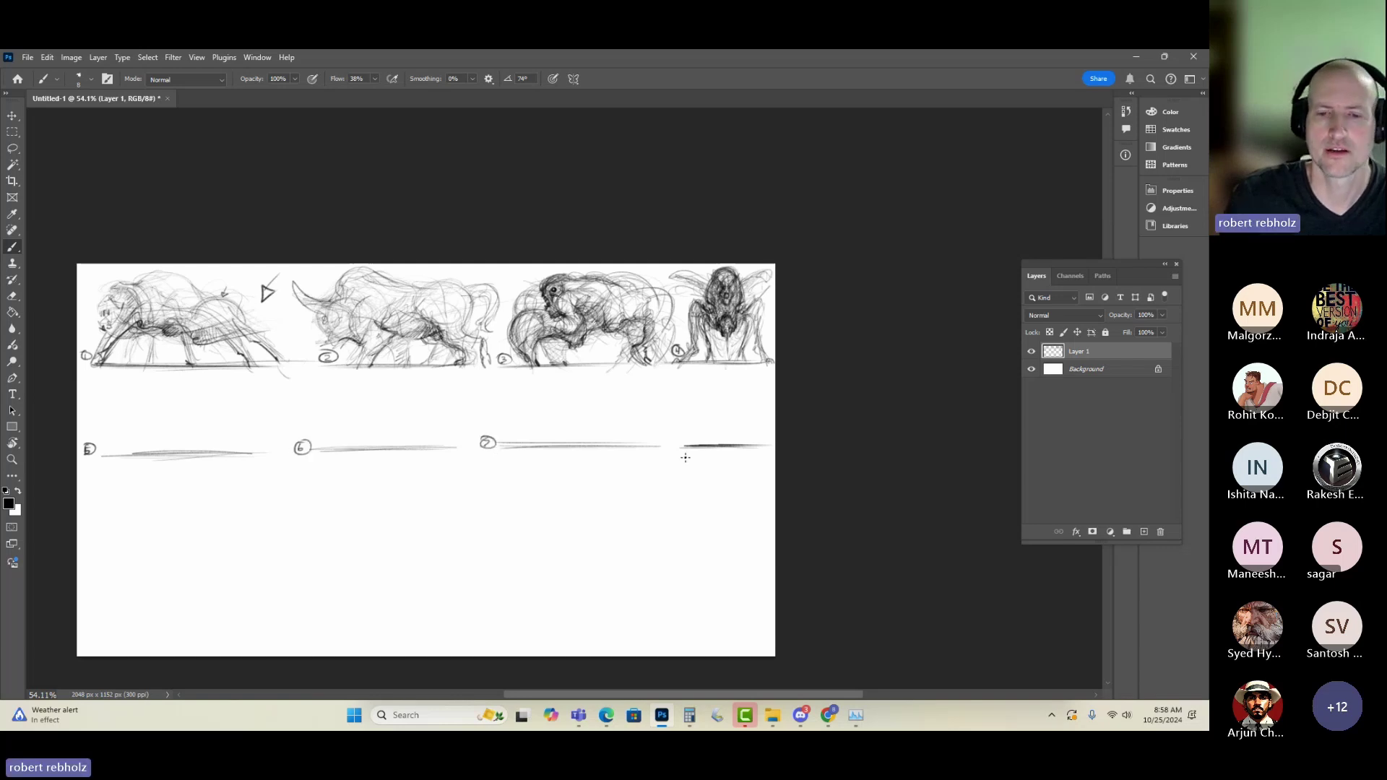
left_click_drag(673, 444, 672, 448)
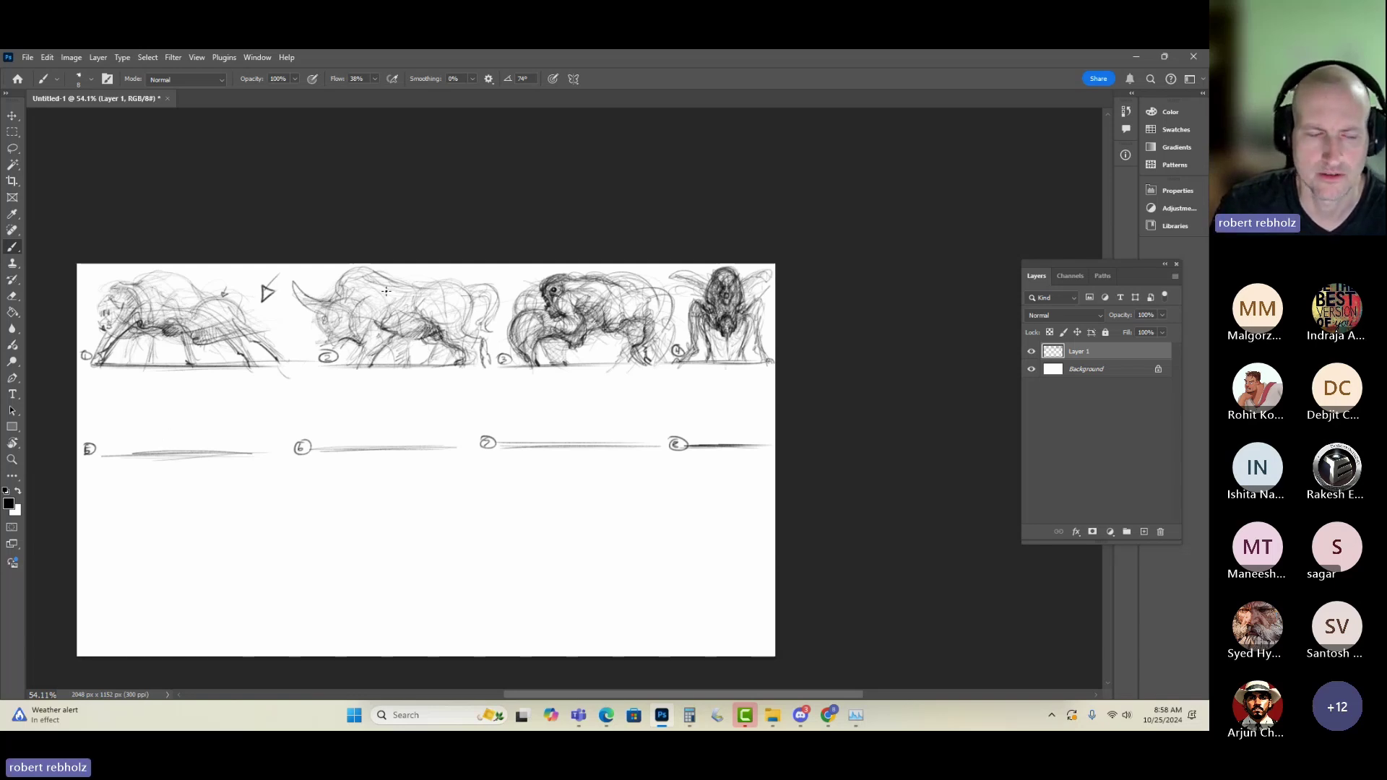
- Rough in the fifth creature above its ground line with a rounded body, bent front legs and an angled hind leg
mouse_move(160, 416)
left_mouse_down()
mouse_move(167, 390)
mouse_move(166, 416)
mouse_move(165, 398)
mouse_move(112, 431)
left_mouse_up()
left_click_drag(185, 406, 177, 450)
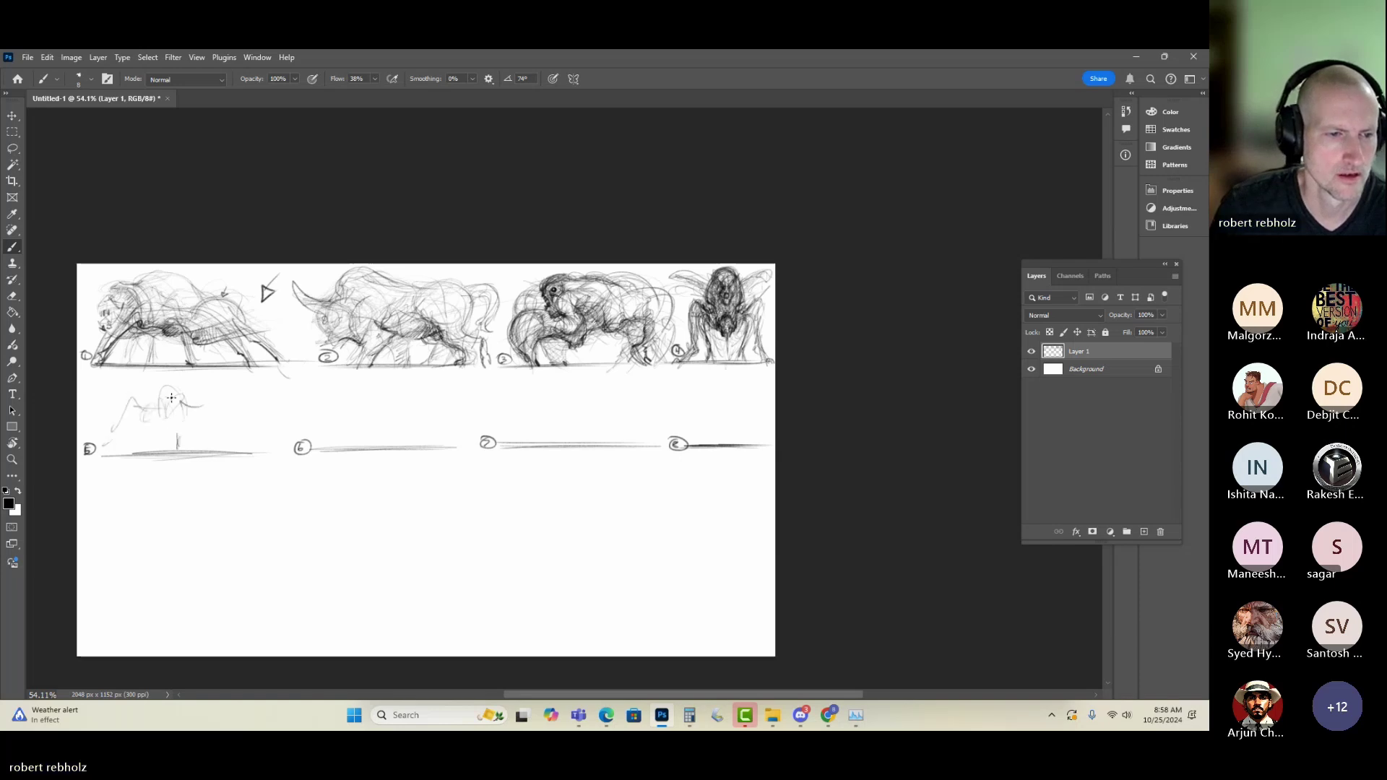
mouse_move(156, 387)
left_mouse_down()
mouse_move(109, 449)
mouse_move(187, 414)
mouse_move(176, 400)
mouse_move(171, 441)
mouse_move(144, 395)
mouse_move(131, 411)
mouse_move(182, 402)
mouse_move(171, 386)
mouse_move(153, 402)
mouse_move(183, 388)
mouse_move(207, 409)
mouse_move(160, 388)
mouse_move(173, 385)
mouse_move(196, 409)
mouse_move(221, 400)
mouse_move(185, 415)
mouse_move(184, 463)
left_mouse_up()
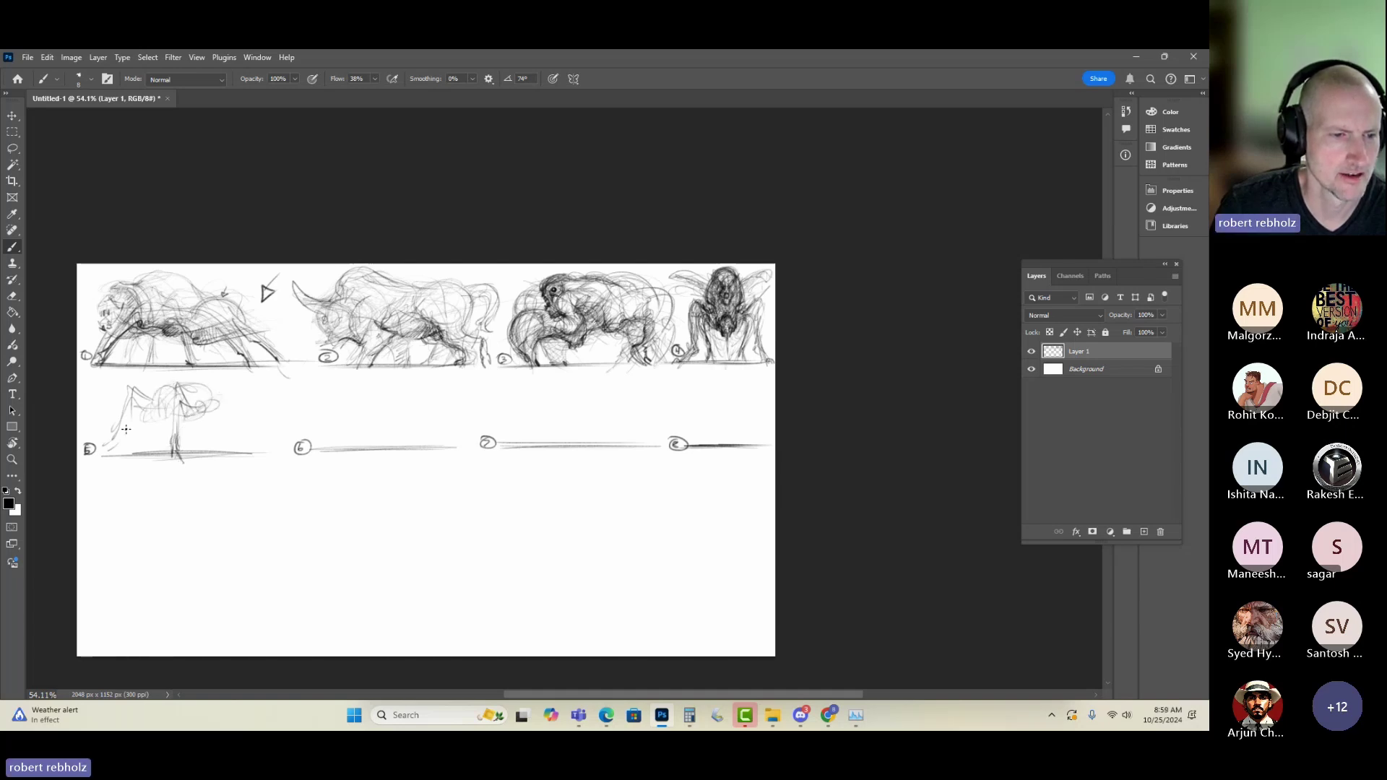
mouse_move(180, 381)
left_mouse_down()
mouse_move(166, 414)
mouse_move(169, 403)
mouse_move(152, 404)
mouse_move(145, 429)
mouse_move(189, 408)
mouse_move(184, 454)
mouse_move(174, 434)
mouse_move(127, 427)
mouse_move(118, 439)
mouse_move(155, 396)
mouse_move(133, 388)
mouse_move(178, 390)
mouse_move(177, 417)
mouse_move(215, 417)
left_mouse_up()
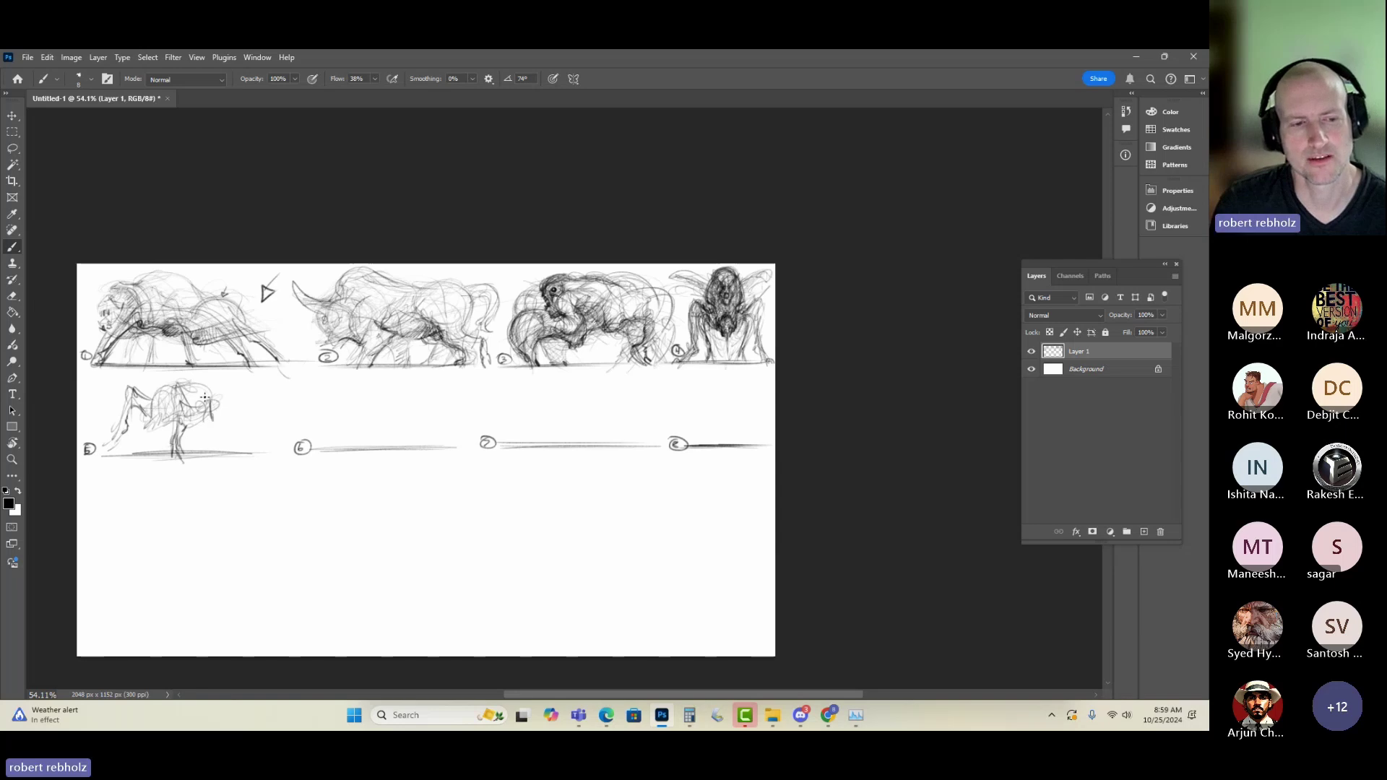
mouse_move(209, 396)
left_mouse_down()
mouse_move(214, 425)
mouse_move(234, 407)
mouse_move(267, 451)
mouse_move(216, 399)
mouse_move(240, 393)
mouse_move(269, 451)
left_mouse_up()
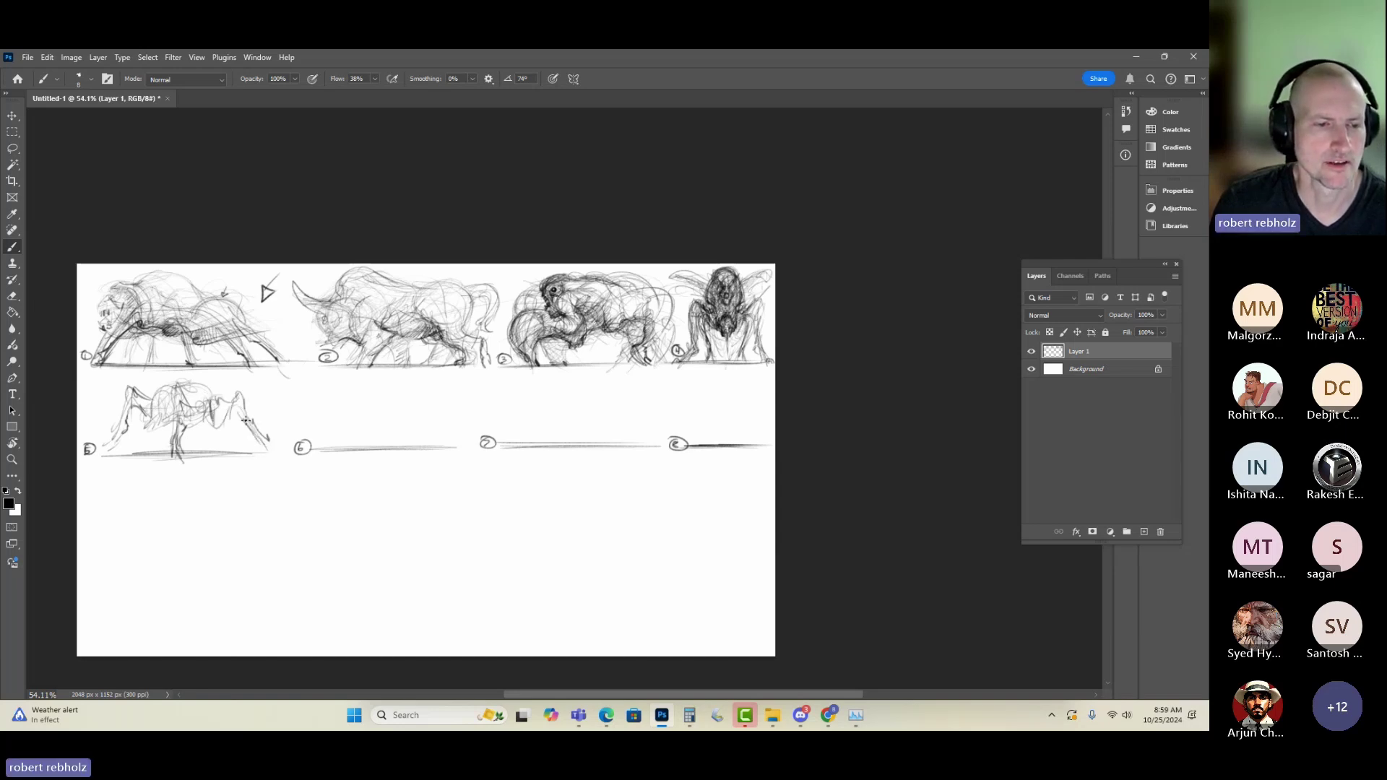
left_click_drag(156, 446, 168, 428)
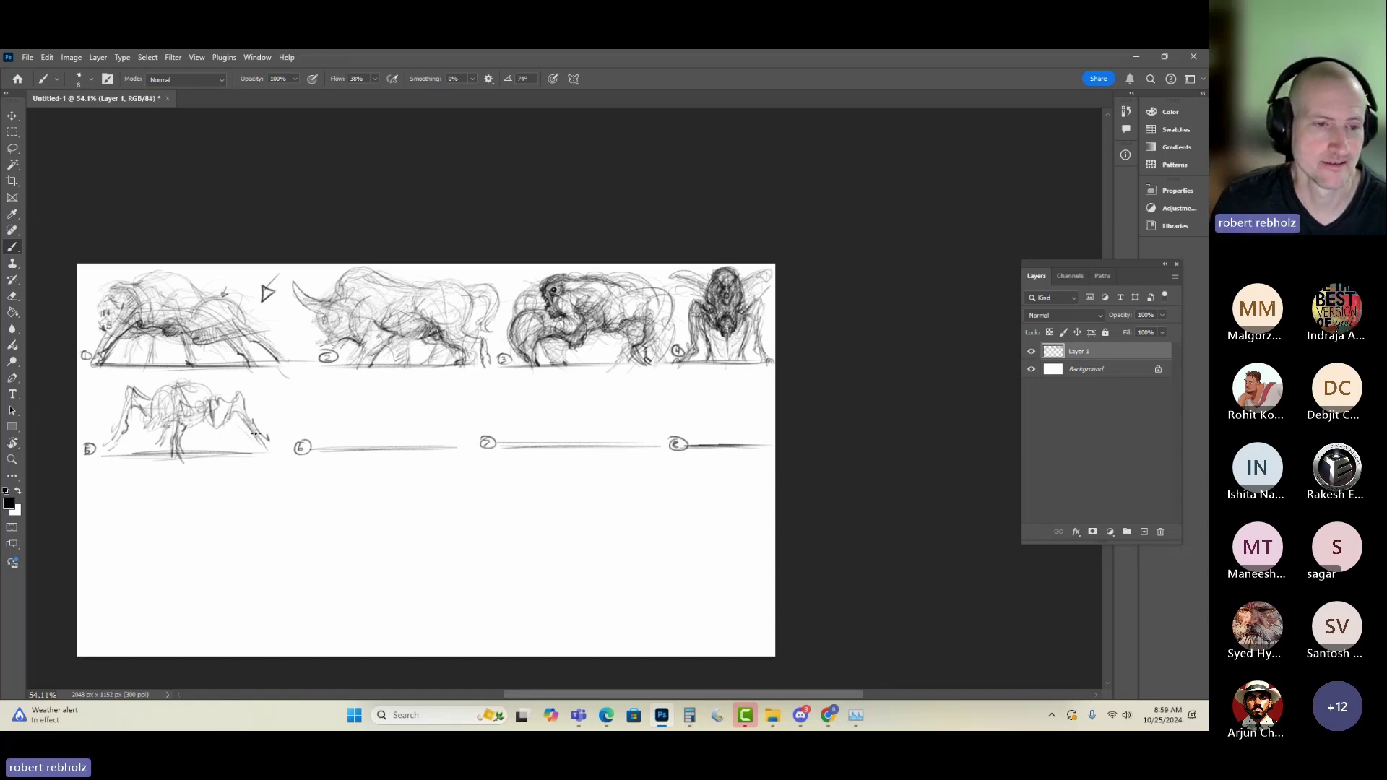
- Develop the fifth creature with darker head and body shading, stronger leg contours and a reinforced ground line
mouse_move(243, 397)
left_mouse_down()
mouse_move(196, 392)
mouse_move(213, 391)
mouse_move(173, 388)
mouse_move(163, 411)
mouse_move(204, 411)
mouse_move(174, 398)
mouse_move(169, 436)
mouse_move(143, 399)
mouse_move(111, 438)
left_mouse_up()
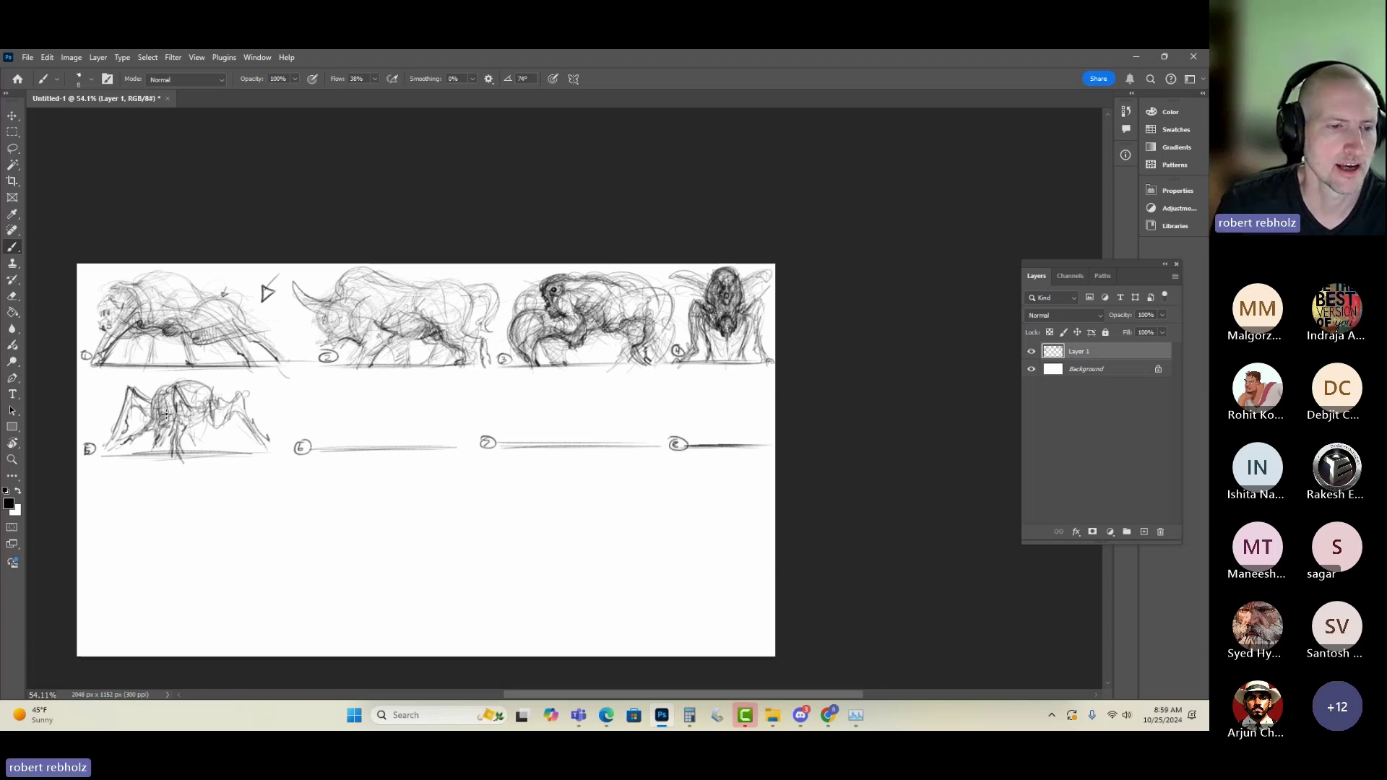
left_click_drag(166, 413, 161, 413)
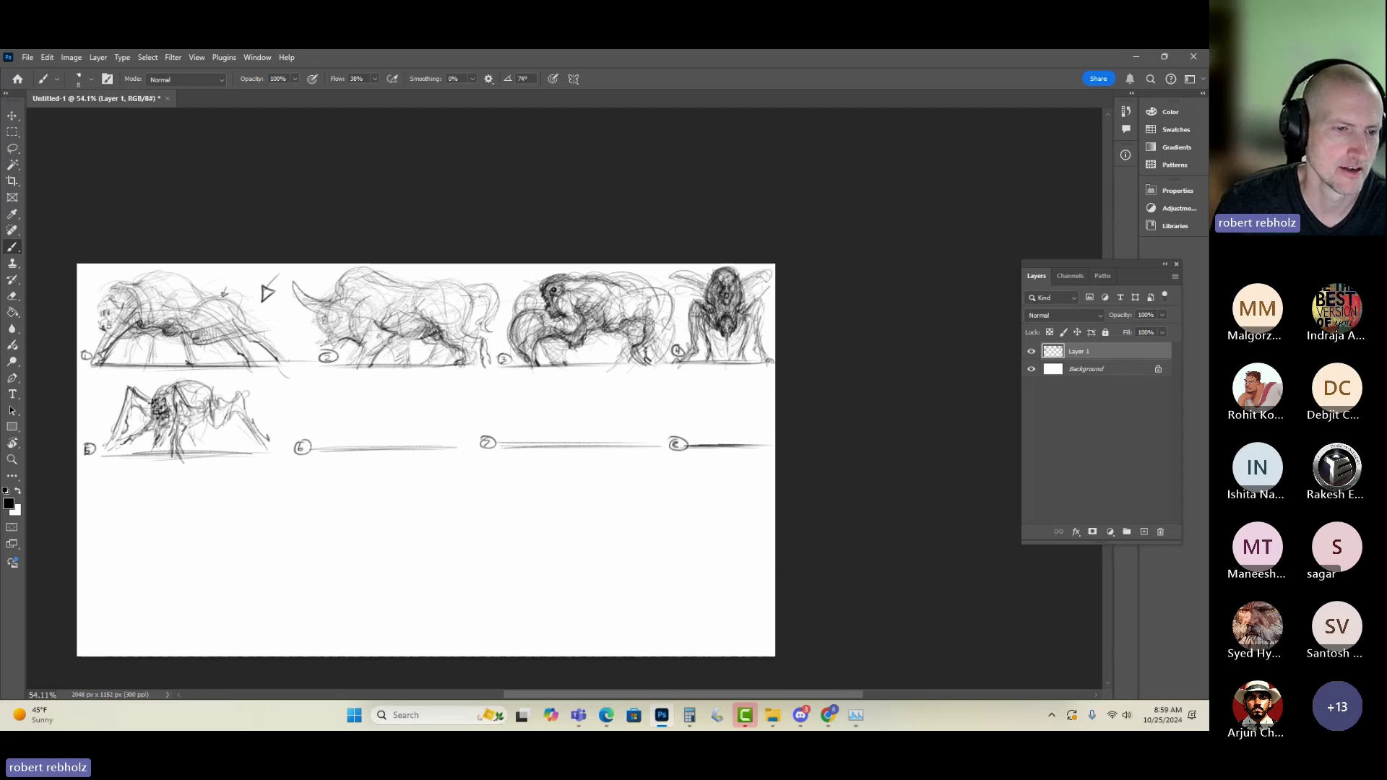
left_click_drag(160, 415, 156, 425)
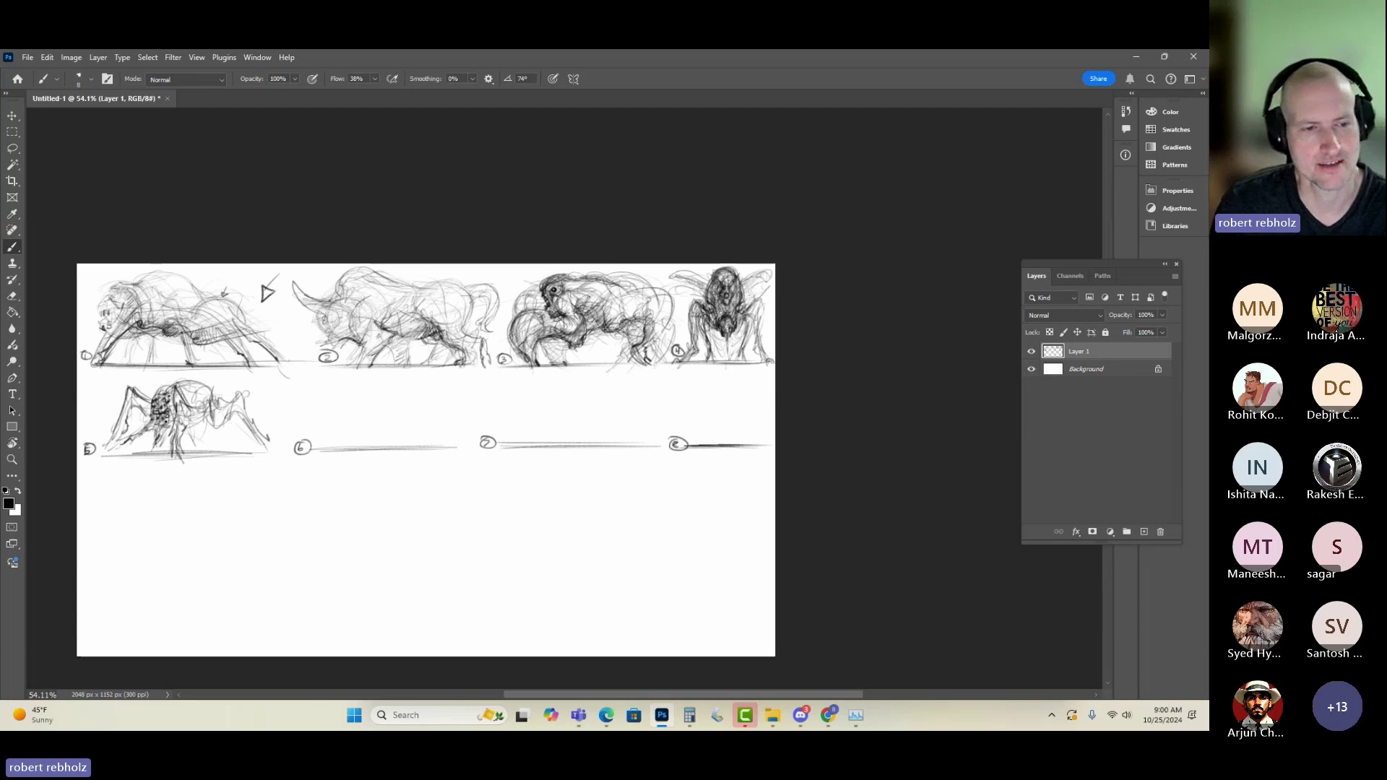
left_click_drag(144, 395, 136, 396)
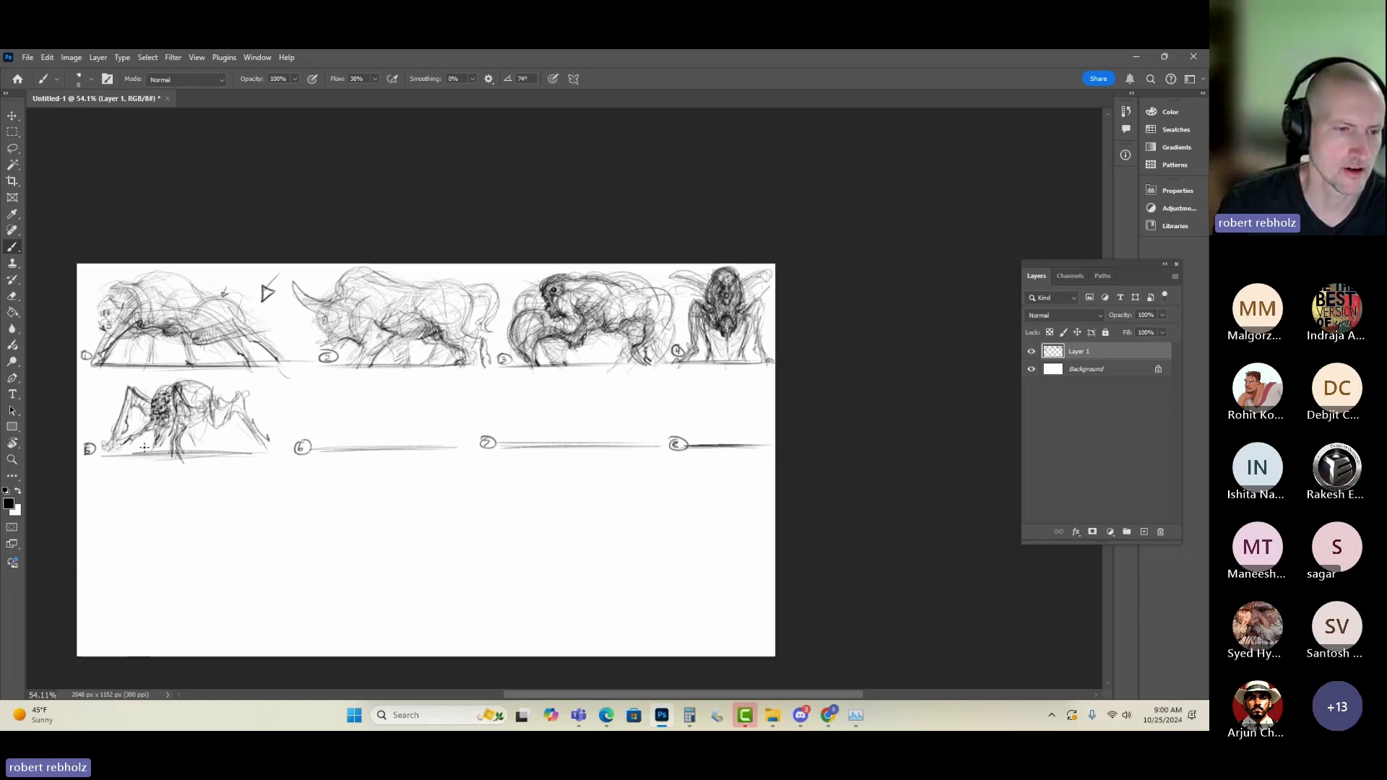
left_click_drag(108, 455, 256, 458)
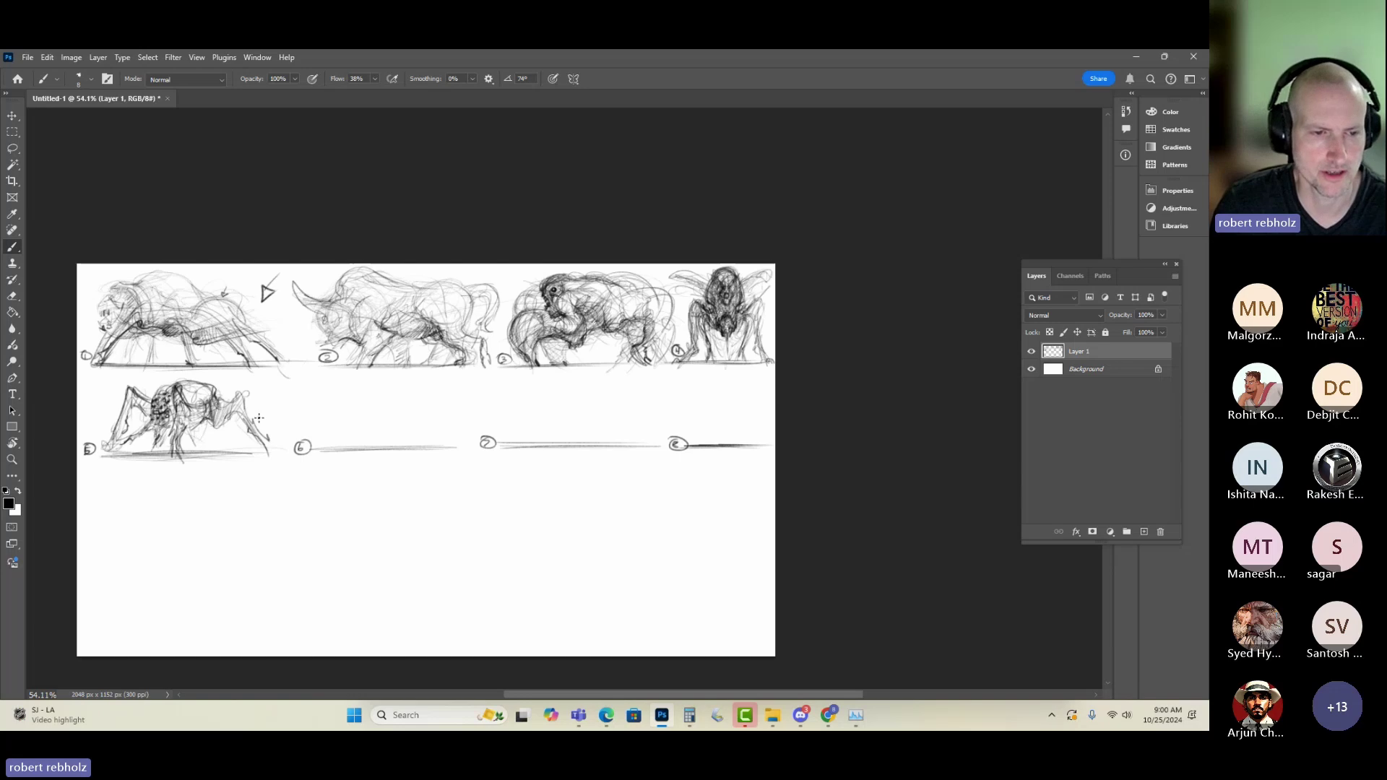
mouse_move(261, 425)
left_mouse_down()
mouse_move(281, 462)
mouse_move(273, 451)
left_mouse_up()
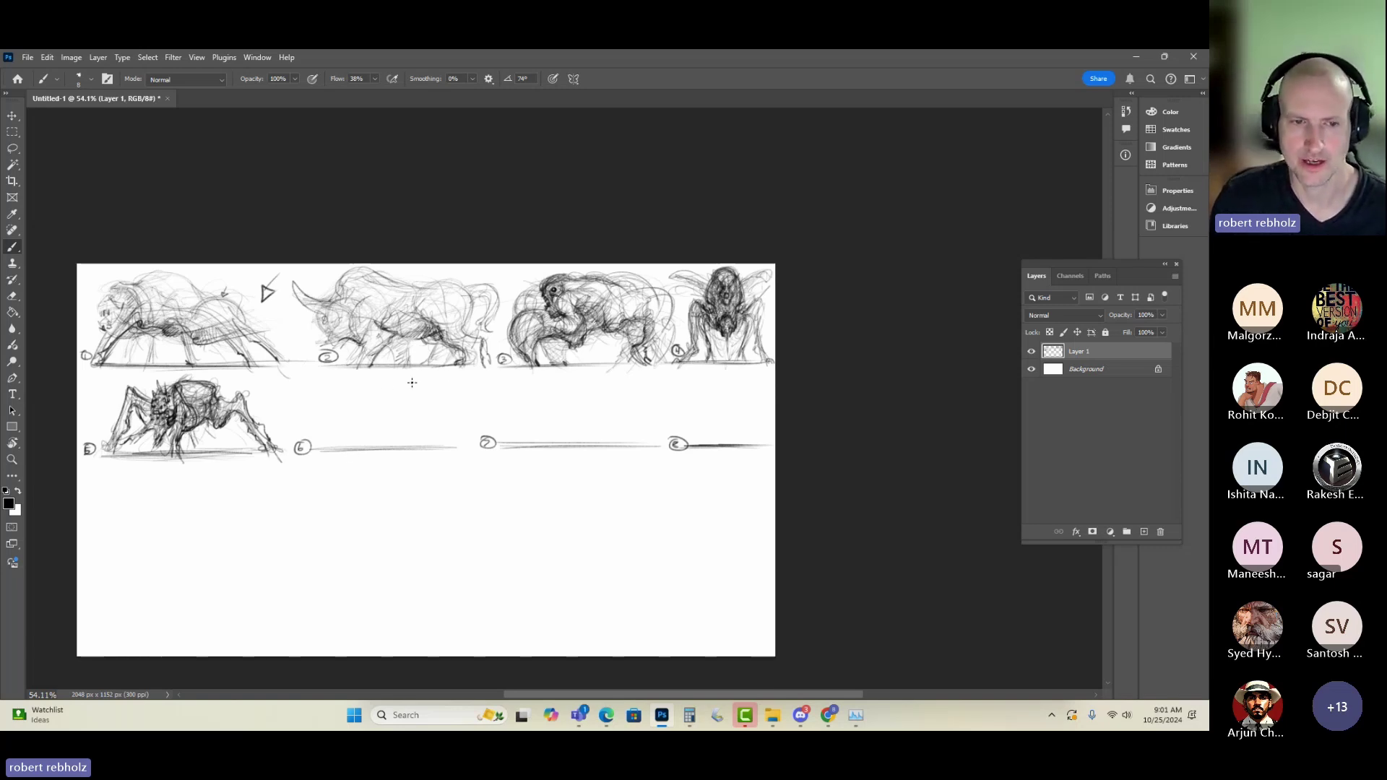
- Rough in the sixth creature above its ground line with a light domed body, two ovals beneath and an arched leg at the left end
mouse_move(406, 388)
left_mouse_down()
mouse_move(377, 403)
mouse_move(432, 412)
left_mouse_up()
left_click_drag(340, 423, 380, 445)
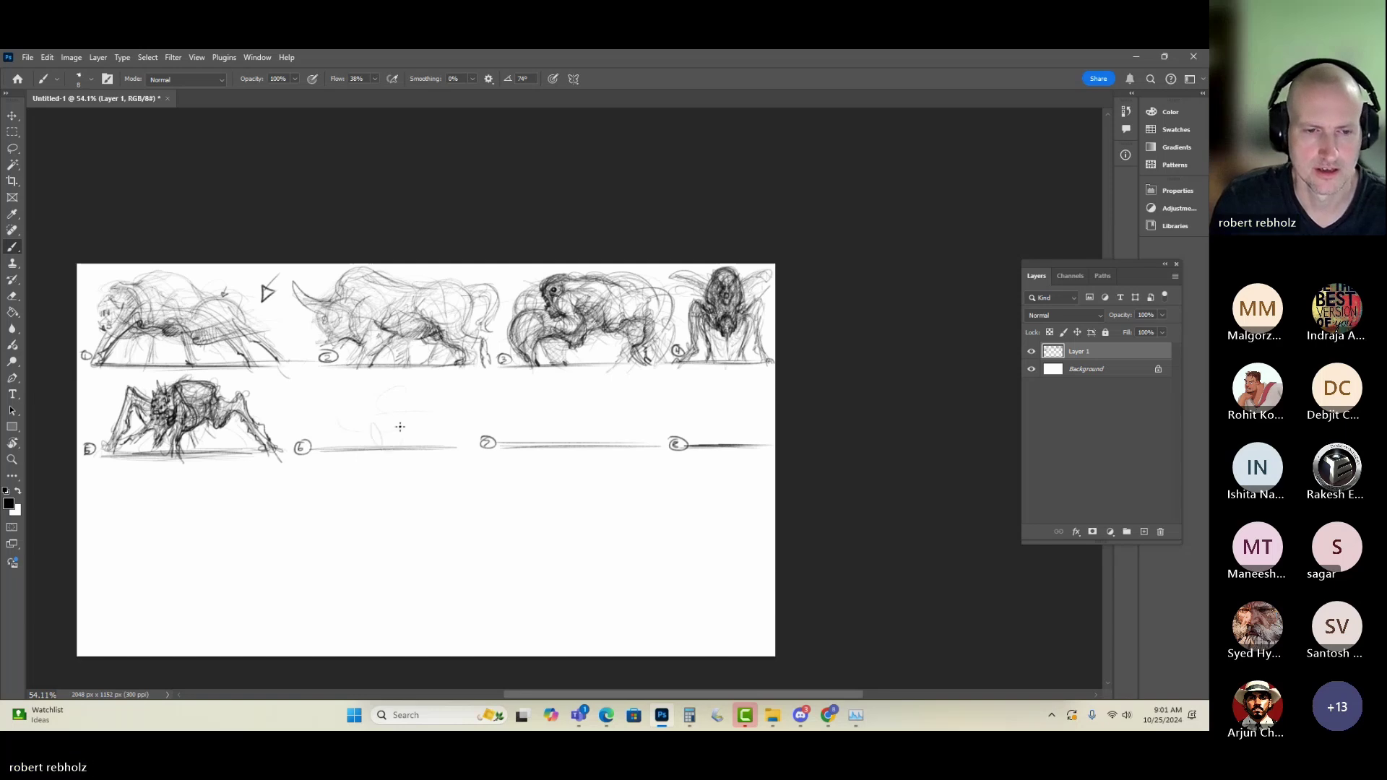
mouse_move(394, 385)
left_mouse_down()
mouse_move(362, 406)
mouse_move(442, 417)
mouse_move(377, 443)
mouse_move(368, 432)
mouse_move(399, 442)
mouse_move(394, 431)
mouse_move(441, 417)
mouse_move(375, 435)
mouse_move(442, 415)
mouse_move(401, 439)
mouse_move(422, 401)
mouse_move(333, 394)
mouse_move(446, 413)
mouse_move(443, 438)
mouse_move(428, 408)
mouse_move(358, 411)
mouse_move(359, 432)
left_mouse_up()
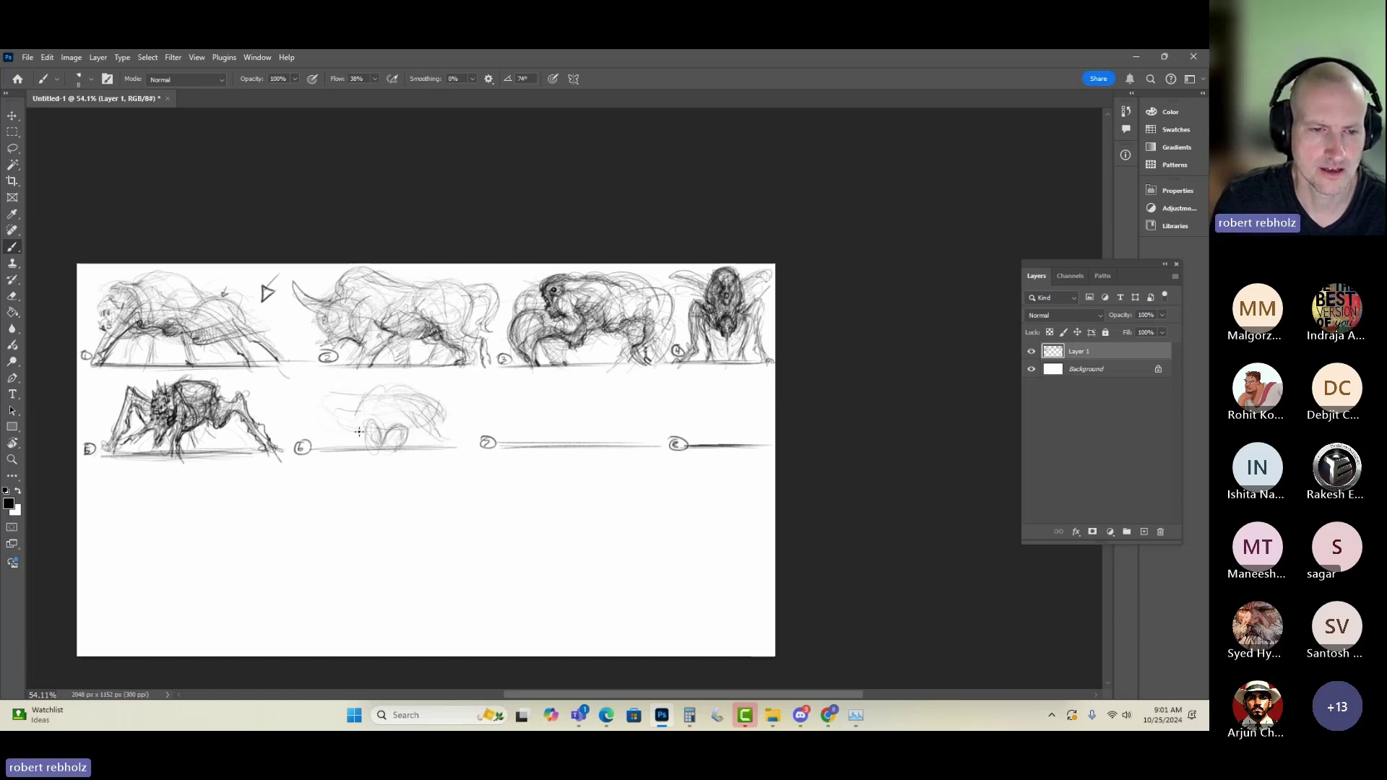
mouse_move(349, 417)
left_mouse_down()
mouse_move(313, 430)
mouse_move(347, 420)
mouse_move(304, 443)
mouse_move(345, 429)
mouse_move(376, 442)
mouse_move(367, 450)
mouse_move(396, 436)
mouse_move(391, 425)
mouse_move(376, 432)
mouse_move(393, 450)
mouse_move(365, 440)
mouse_move(372, 450)
mouse_move(407, 427)
left_mouse_up()
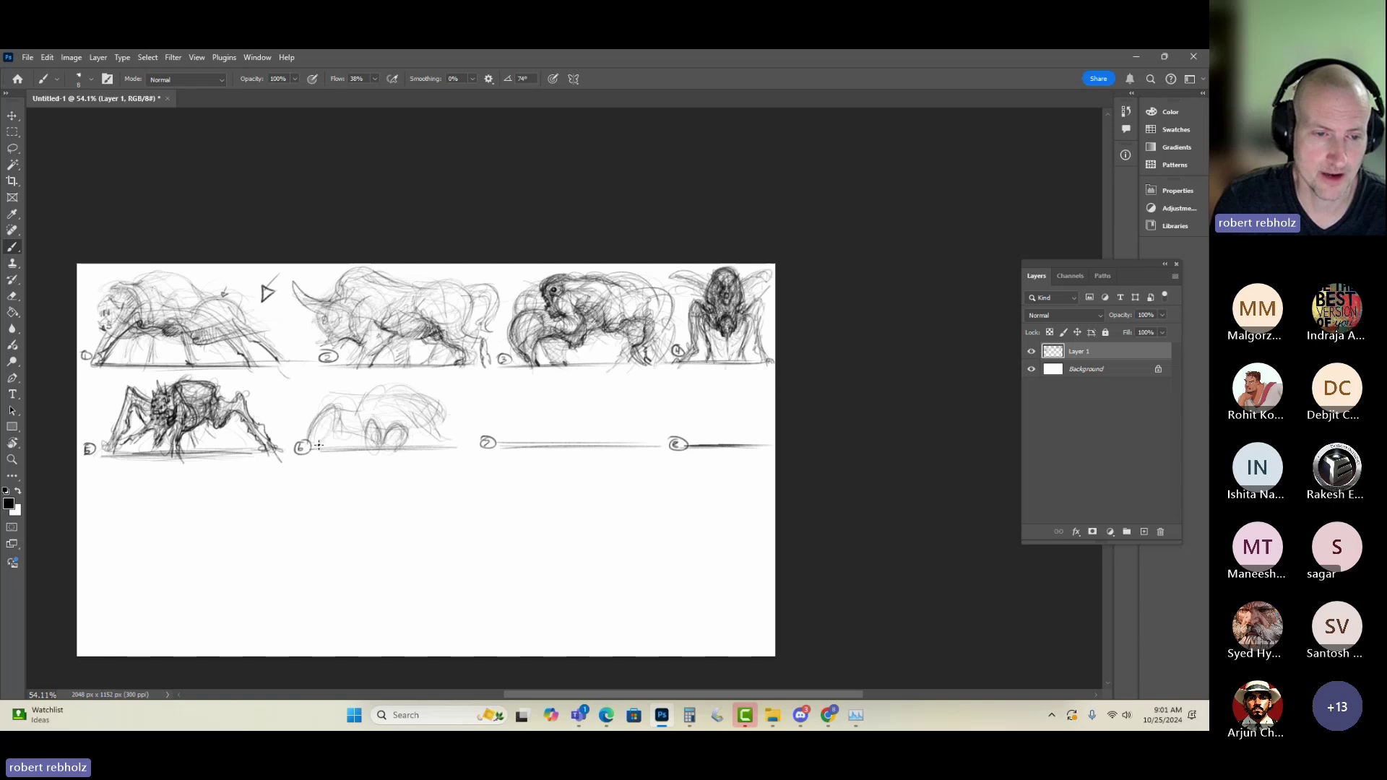
left_click_drag(319, 445, 323, 414)
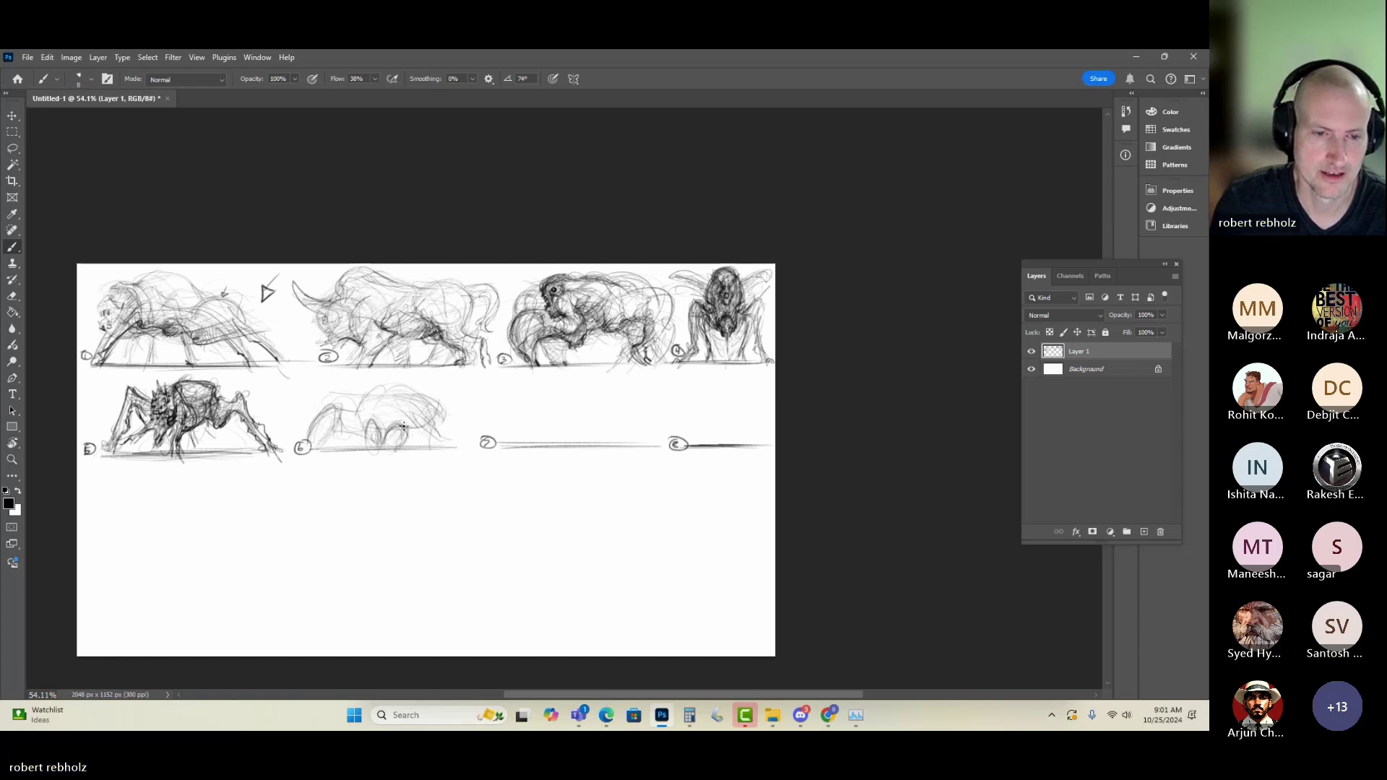
mouse_move(428, 425)
left_mouse_down()
mouse_move(344, 397)
mouse_move(319, 423)
mouse_move(420, 424)
mouse_move(389, 398)
mouse_move(414, 393)
mouse_move(305, 415)
left_mouse_up()
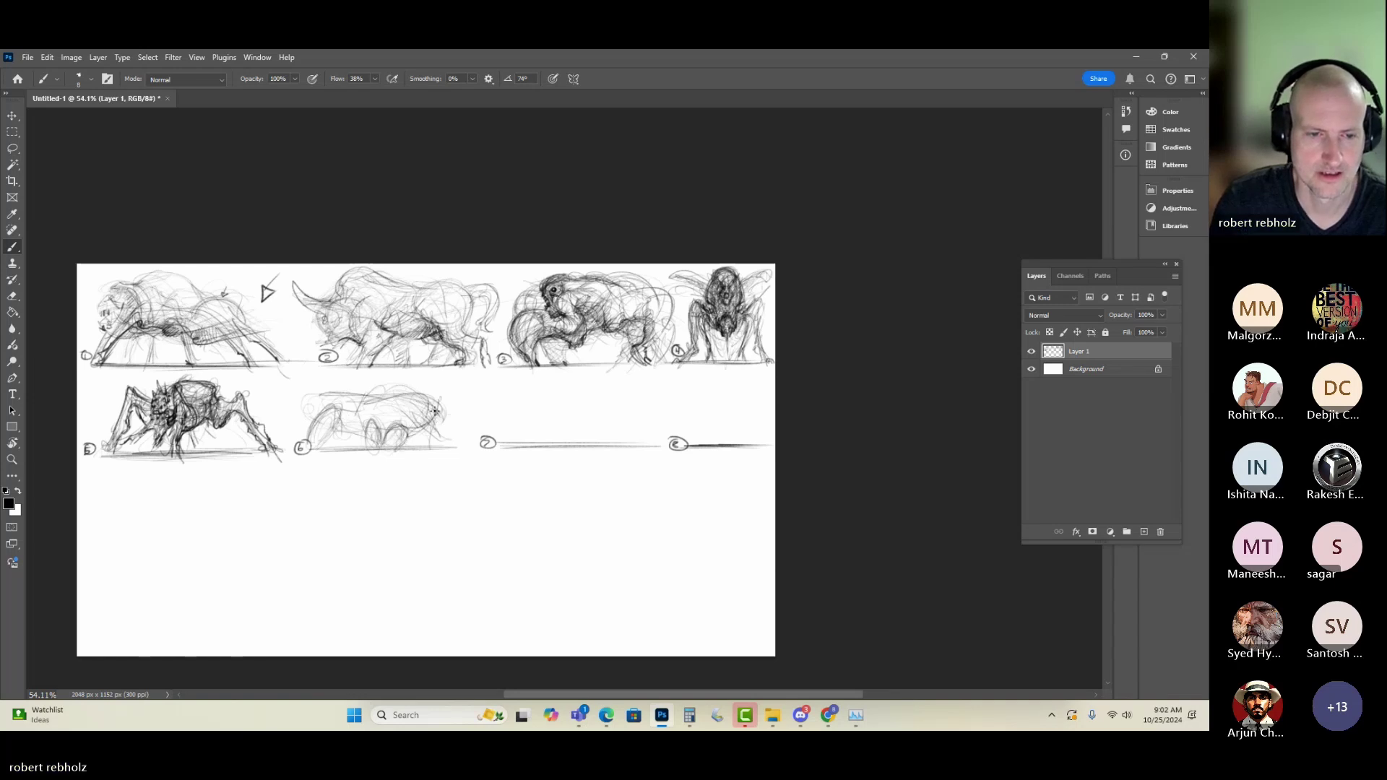
left_click_drag(396, 395, 432, 419)
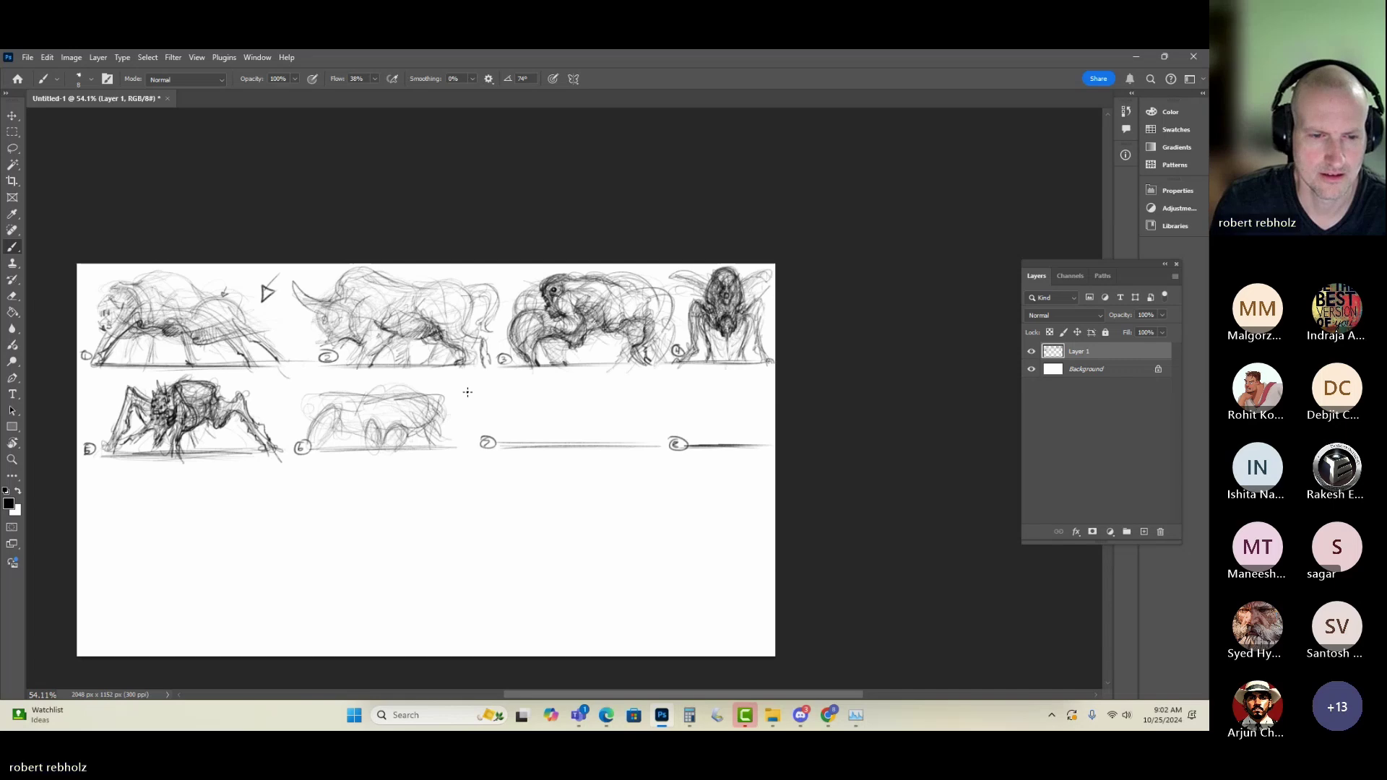
- Strengthen the sixth creature's outline with a long flat back line and rounded contours at both ends
left_click_drag(481, 379, 453, 390)
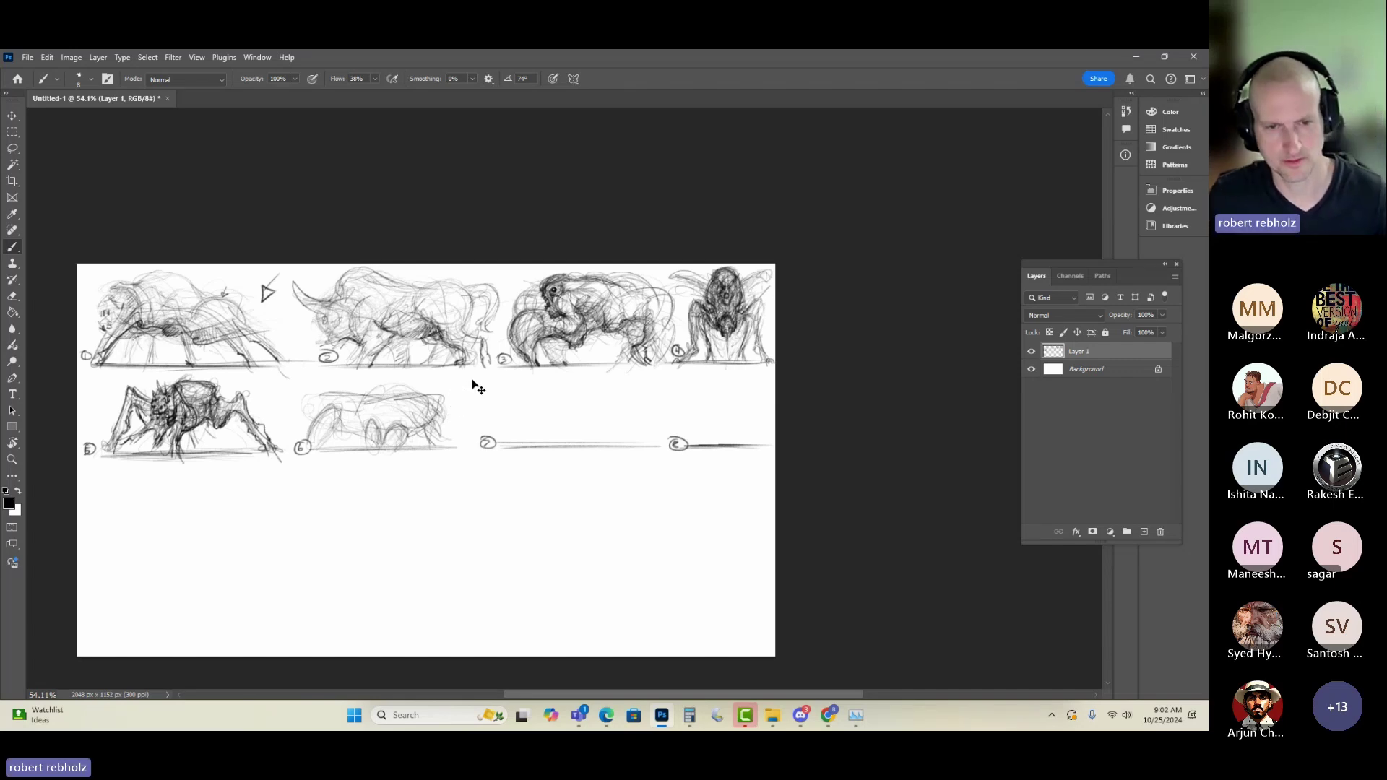
key("ctrl+z")
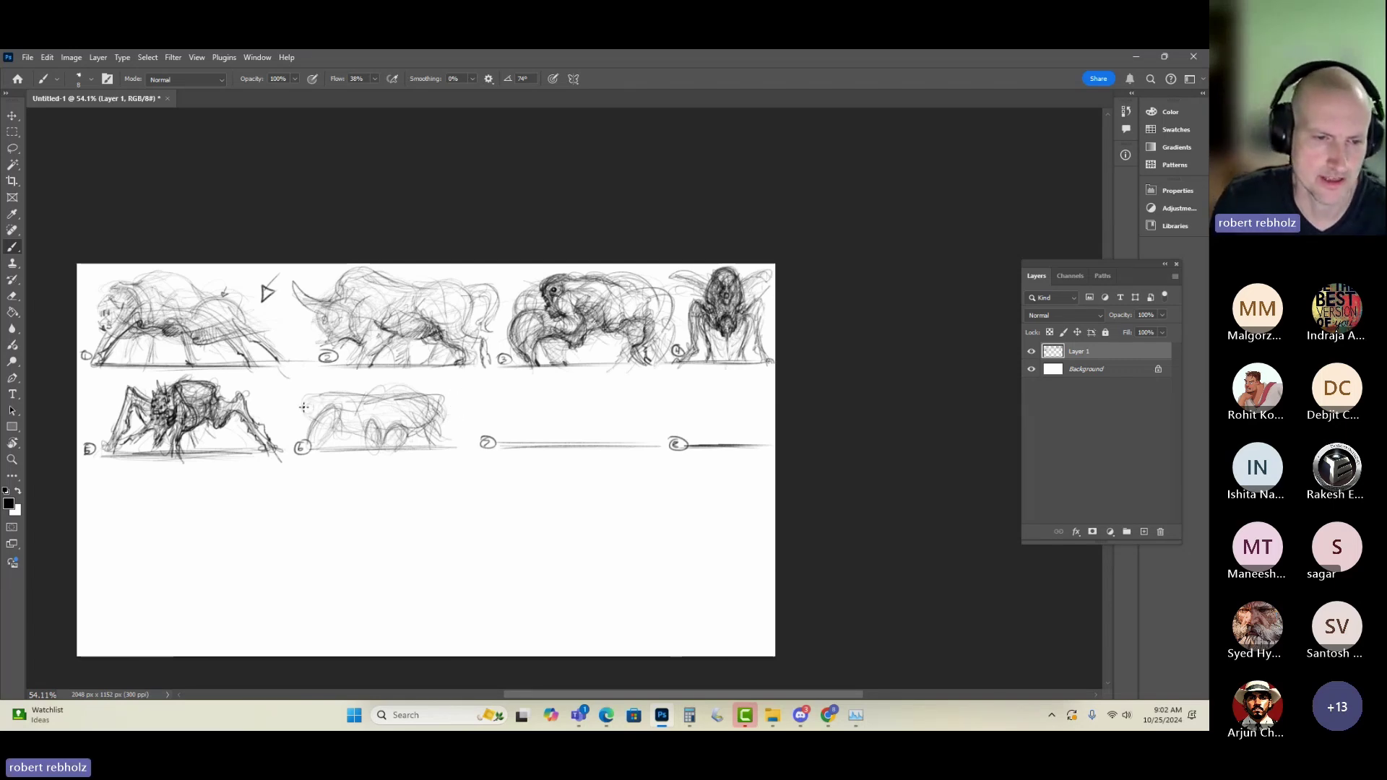
left_click_drag(304, 400, 306, 413)
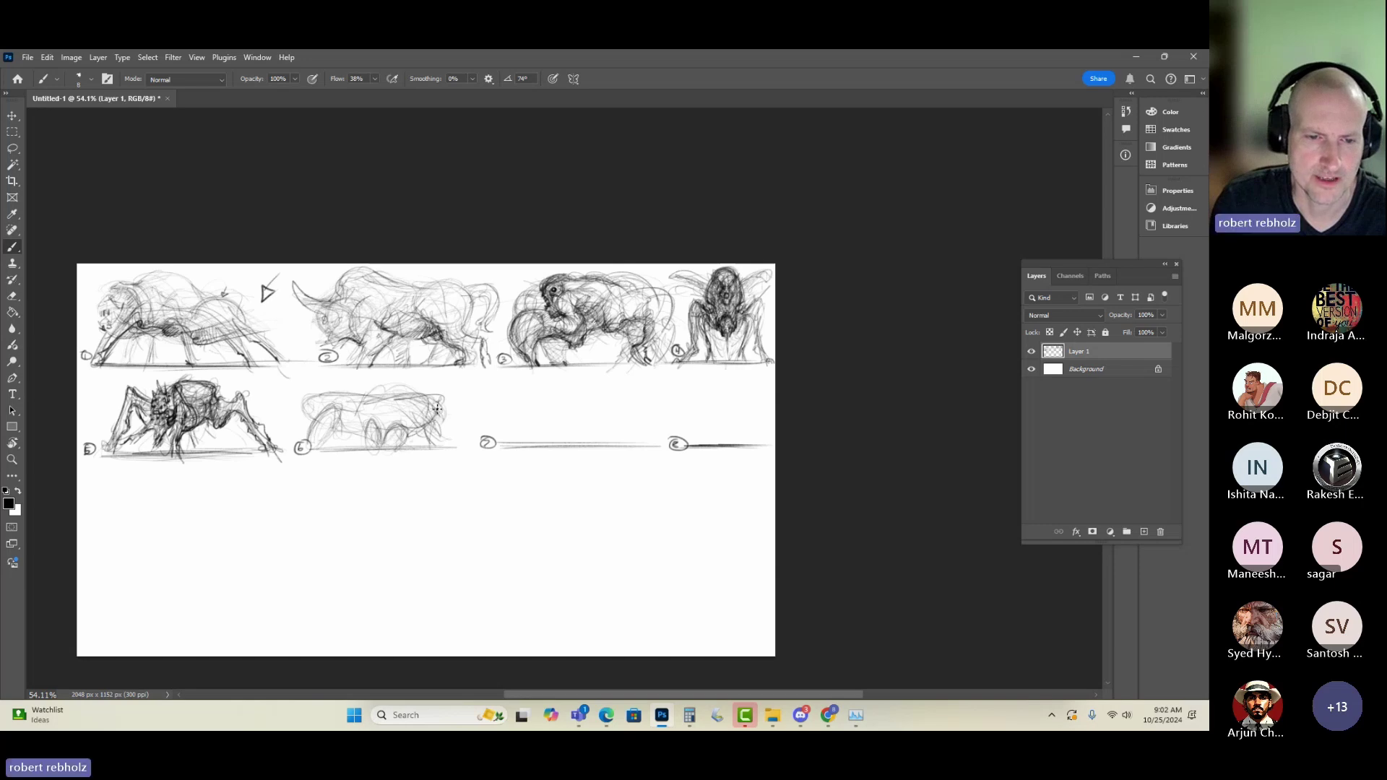
left_click_drag(440, 400, 434, 417)
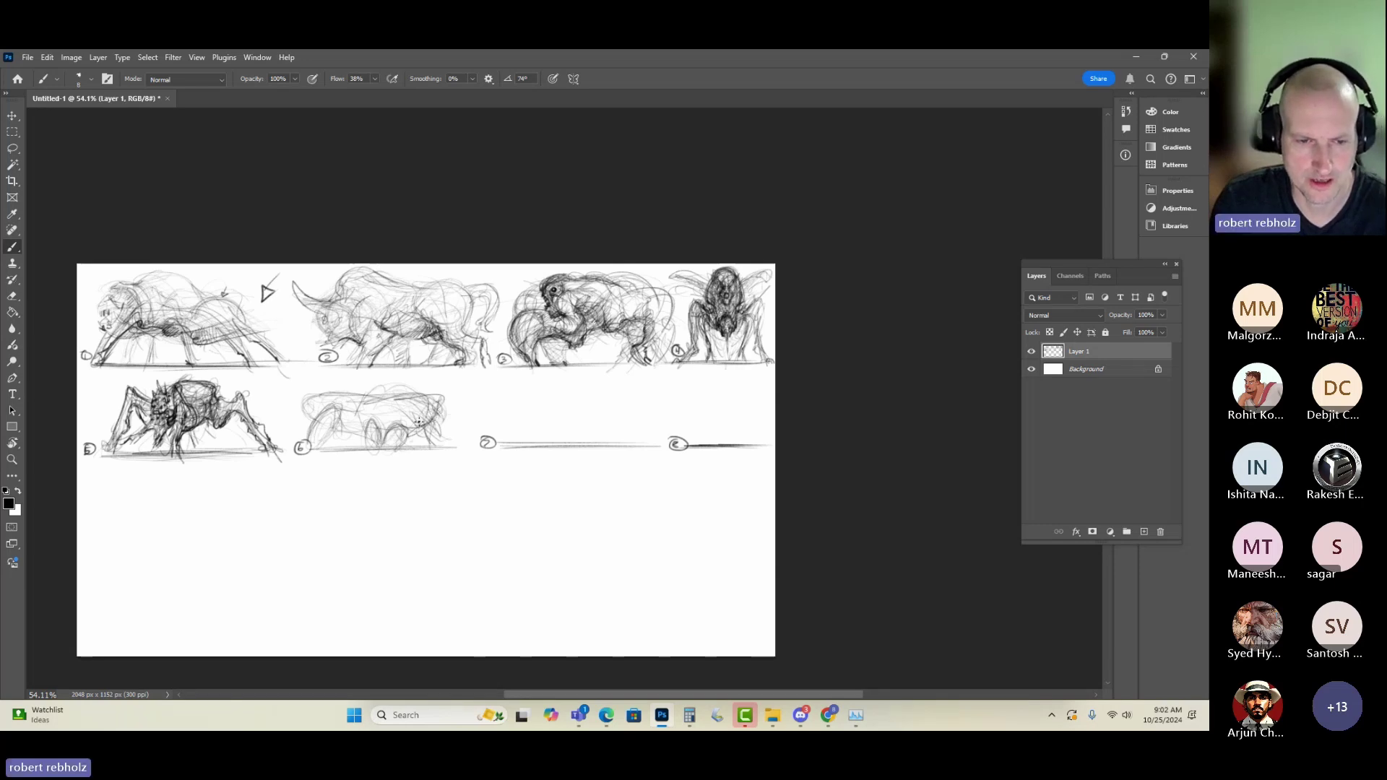
mouse_move(362, 433)
left_mouse_down()
mouse_move(329, 432)
mouse_move(392, 395)
mouse_move(303, 397)
left_mouse_up()
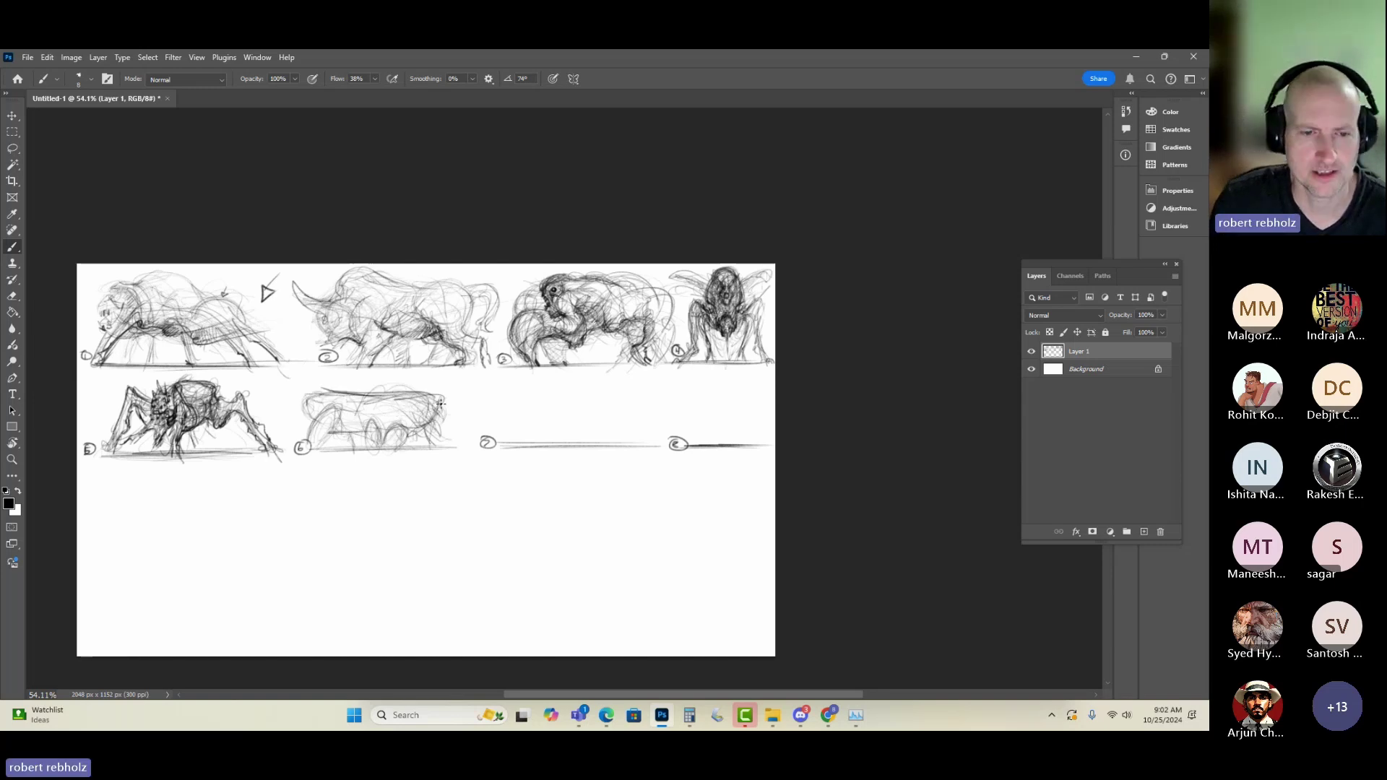
mouse_move(420, 425)
left_mouse_down()
mouse_move(390, 408)
mouse_move(421, 425)
left_mouse_up()
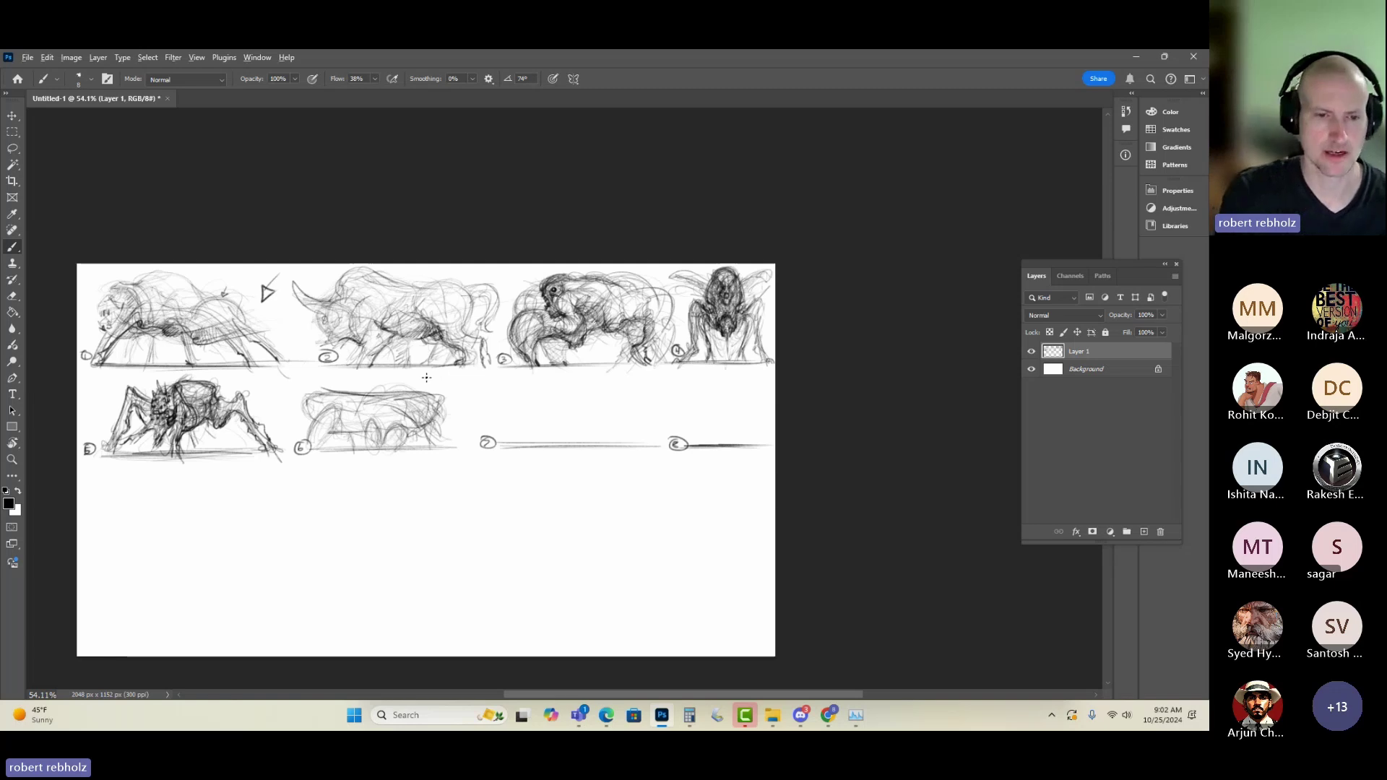
- Hatch dark shaggy strokes over the right end of the sixth creature and darken its adjoining back line
scroll(431, 372, "up", 1)
scroll(431, 373, "up", 2)
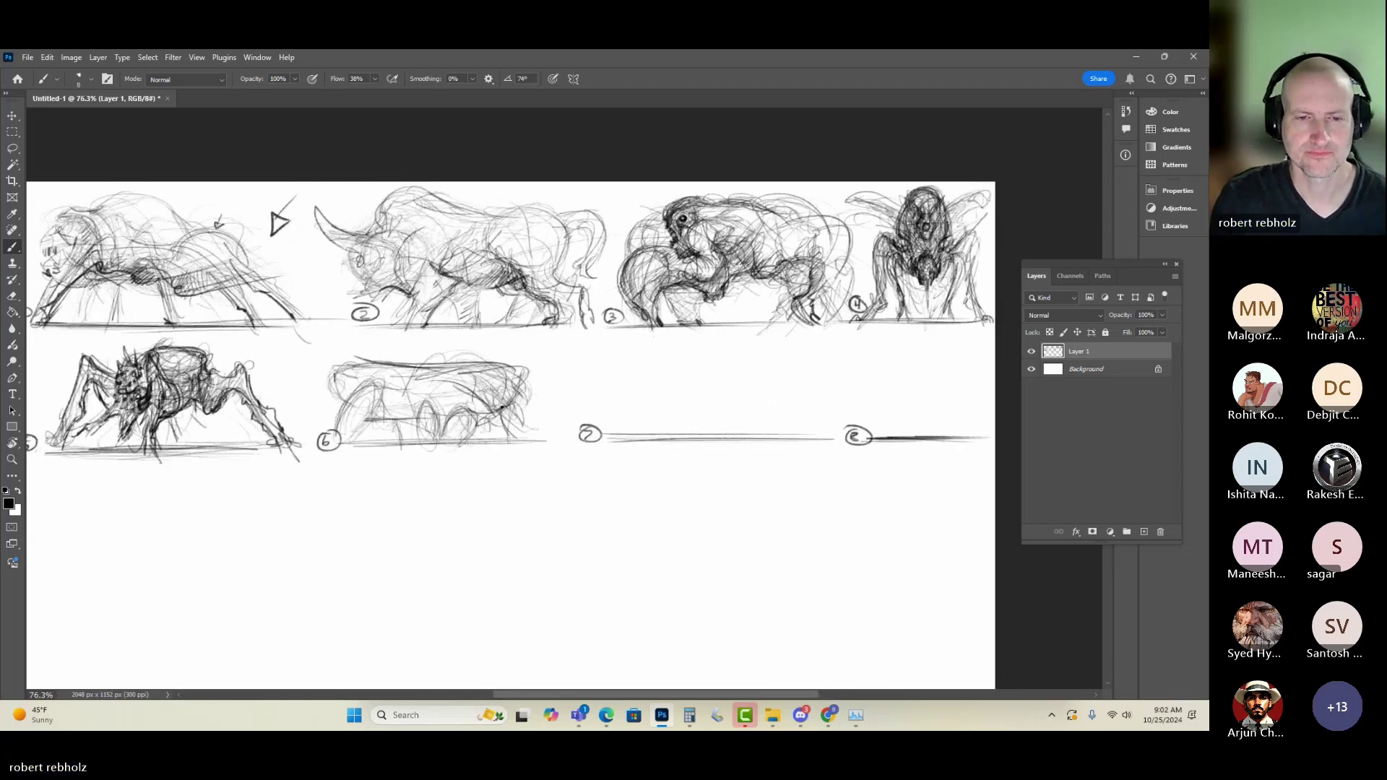
left_click_drag(477, 383, 508, 393)
mouse_move(483, 369)
left_mouse_down()
mouse_move(515, 388)
mouse_move(522, 413)
mouse_move(475, 379)
mouse_move(505, 419)
mouse_move(538, 377)
mouse_move(518, 388)
mouse_move(545, 397)
mouse_move(520, 430)
left_mouse_up()
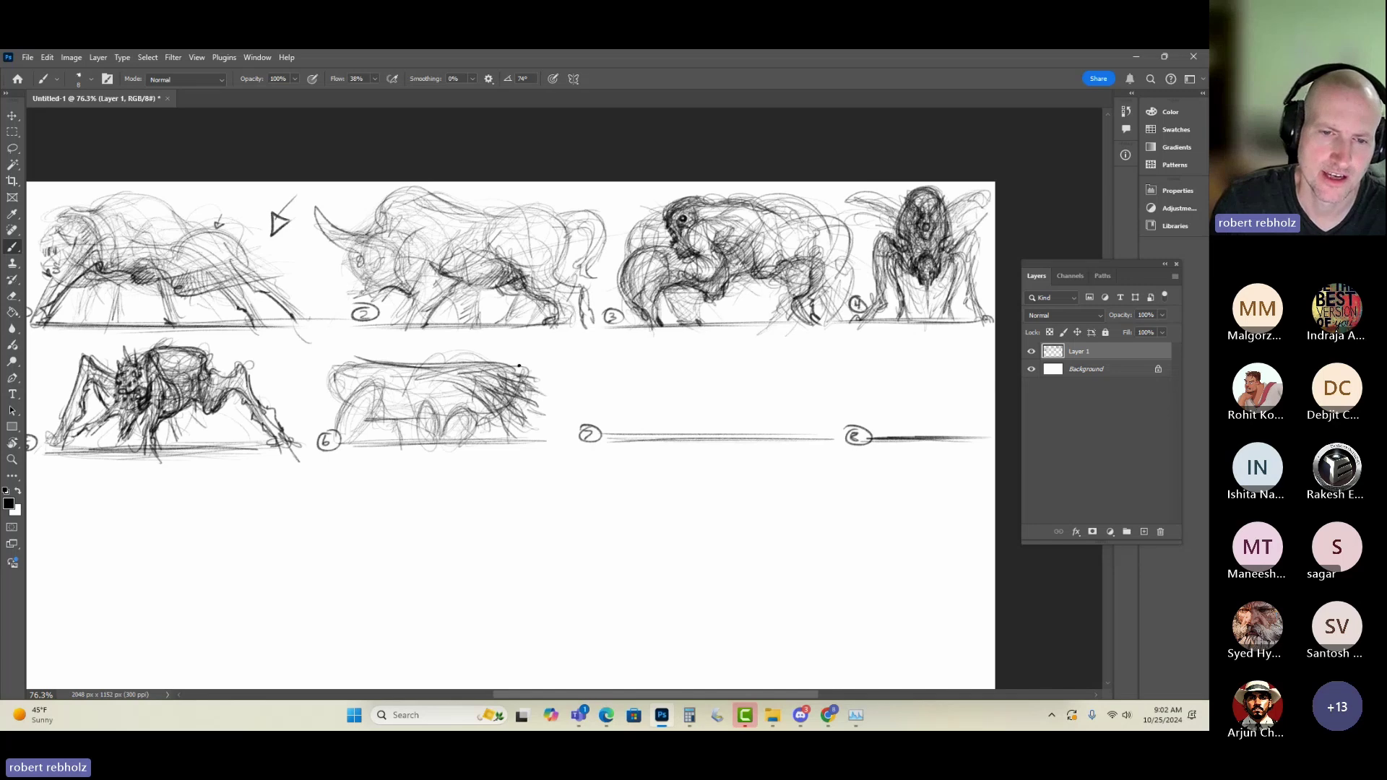
mouse_move(496, 369)
left_mouse_down()
mouse_move(514, 376)
mouse_move(436, 359)
left_mouse_up()
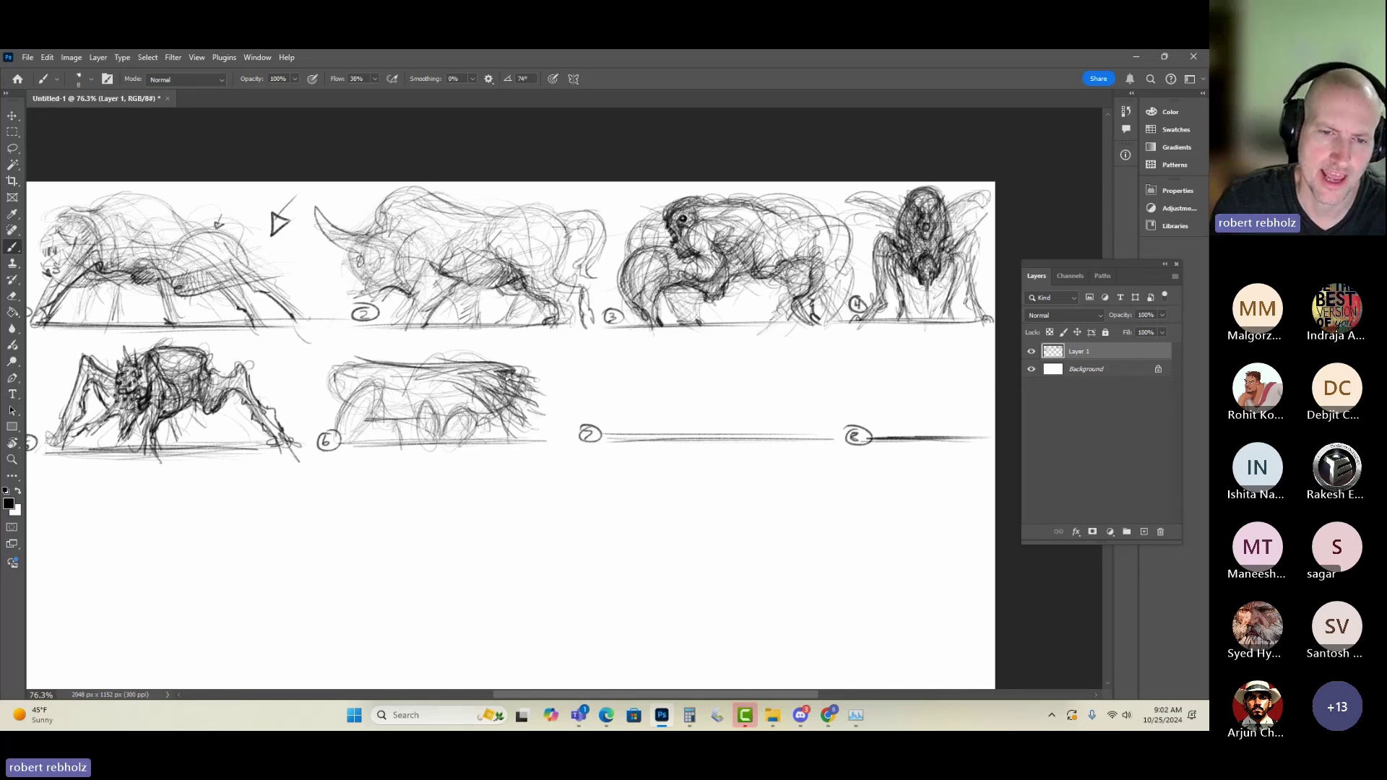
- Define the sixth creature's legs and underside with darker contours, ground shadows at the feet and sweeping strokes along the flank
left_click_drag(488, 411, 477, 440)
mouse_move(496, 426)
left_mouse_down()
mouse_move(493, 441)
mouse_move(438, 424)
mouse_move(494, 417)
mouse_move(486, 438)
mouse_move(502, 437)
mouse_move(493, 419)
mouse_move(500, 442)
left_mouse_up()
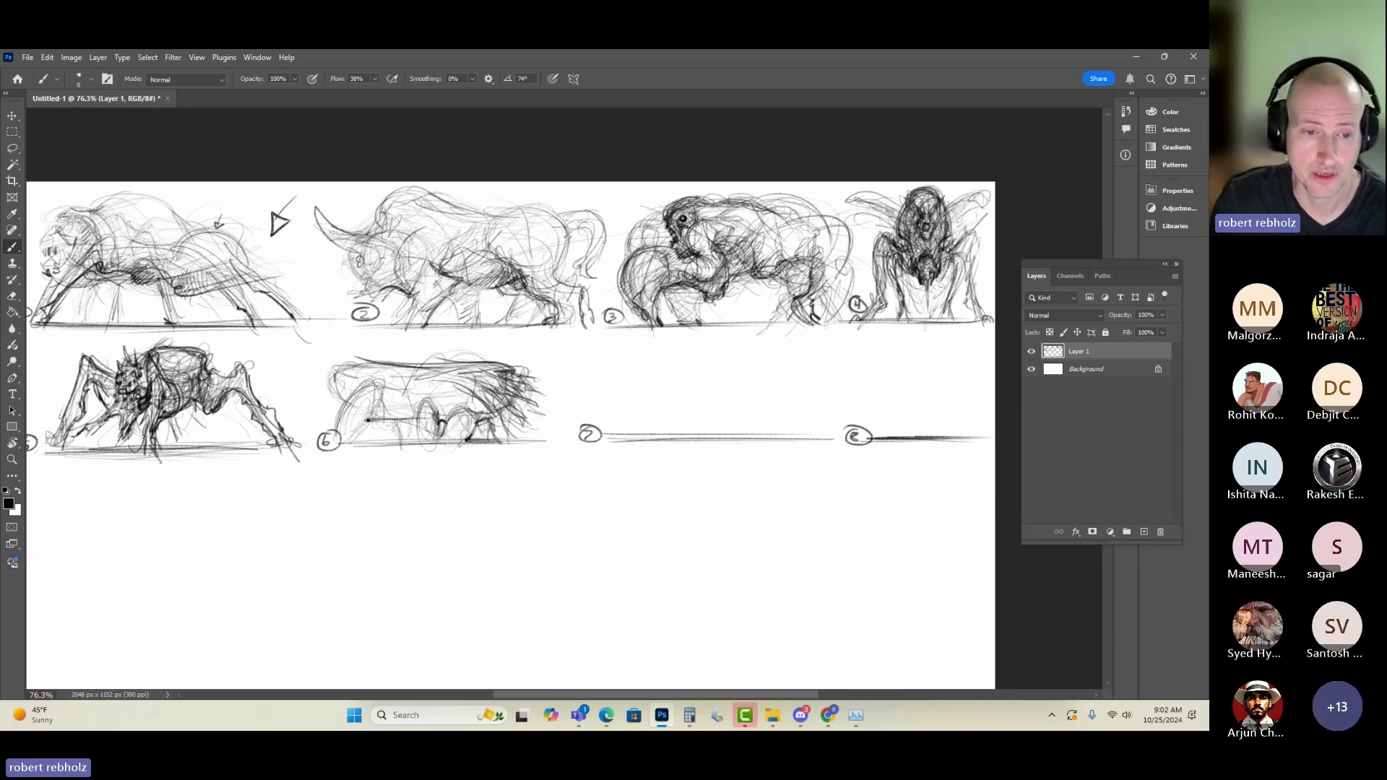
mouse_move(367, 420)
left_mouse_down()
mouse_move(349, 442)
mouse_move(452, 394)
mouse_move(375, 383)
mouse_move(385, 417)
mouse_move(447, 393)
mouse_move(420, 398)
mouse_move(442, 395)
mouse_move(459, 406)
left_mouse_up()
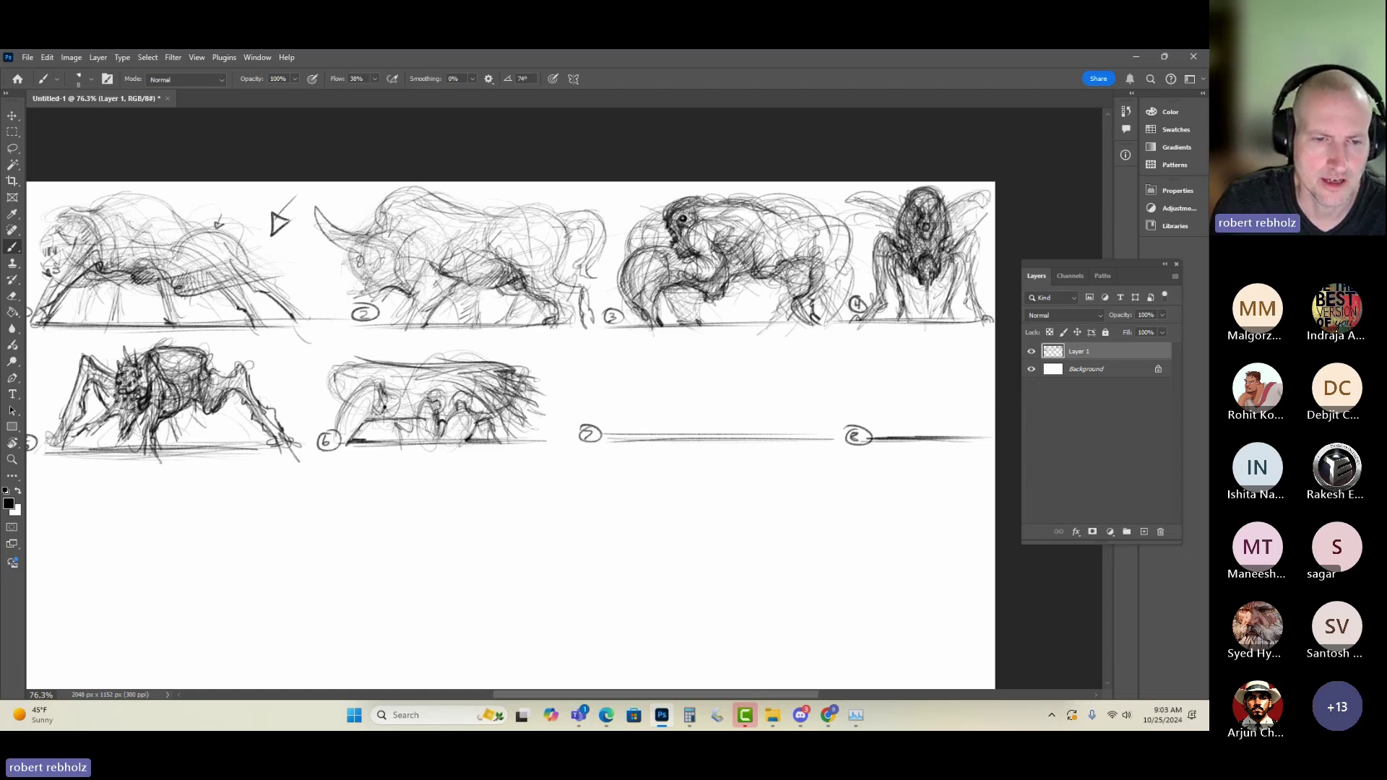
mouse_move(459, 394)
left_mouse_down()
mouse_move(449, 379)
mouse_move(409, 383)
left_mouse_up()
left_click_drag(487, 399, 342, 375)
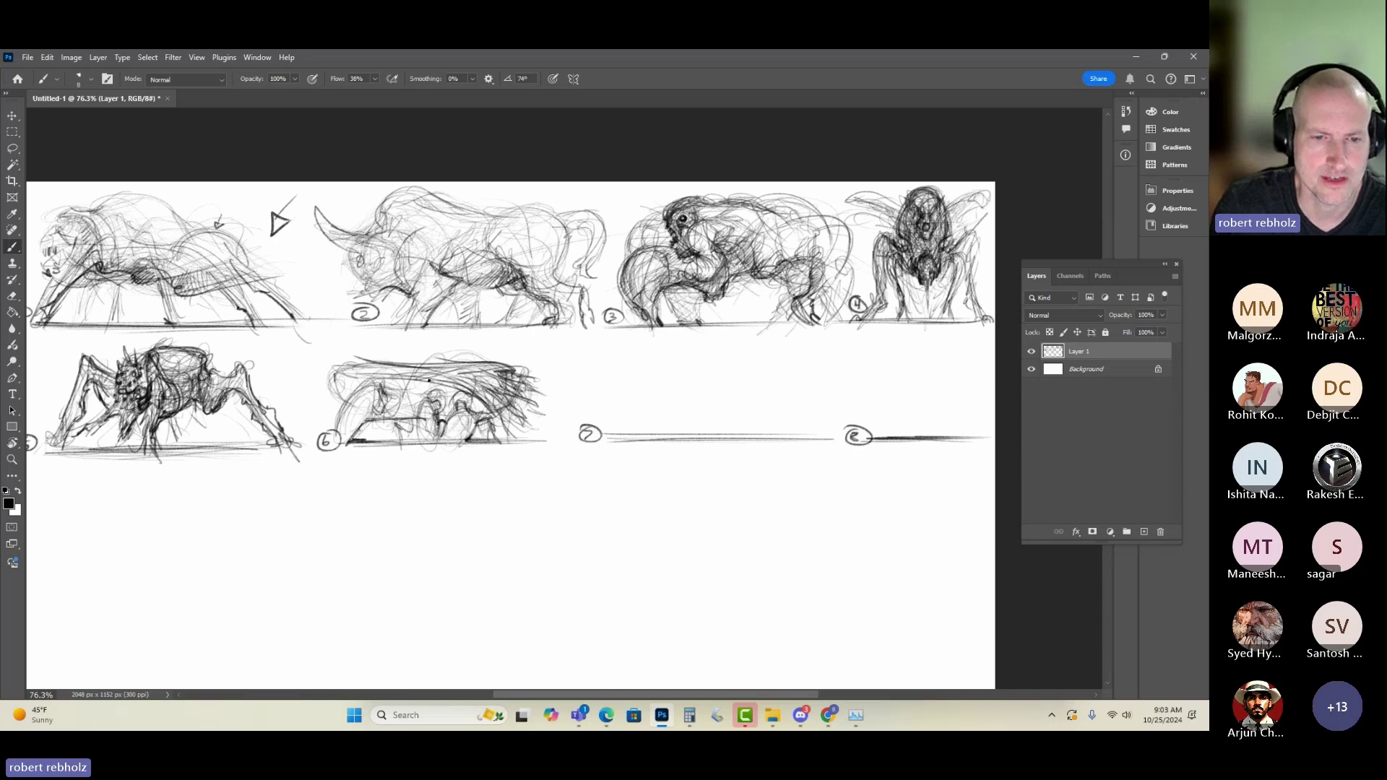
- Shade the sixth creature's belly and flank, thicken its back with long strokes and extend wisps past the left end
left_click_drag(427, 384, 482, 405)
left_click_drag(394, 395, 437, 392)
mouse_move(335, 383)
left_mouse_down()
mouse_move(407, 437)
mouse_move(422, 398)
mouse_move(522, 360)
left_mouse_up()
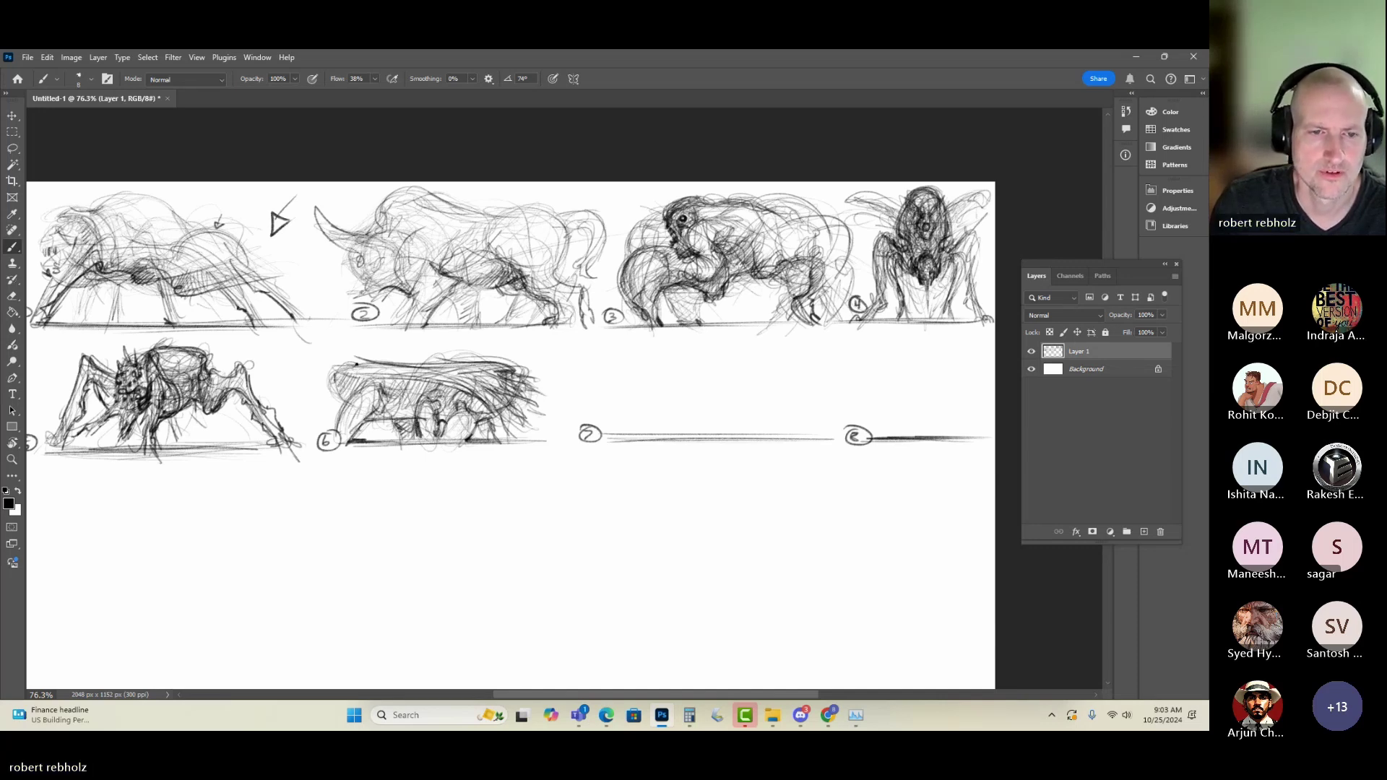
left_click_drag(318, 353, 347, 361)
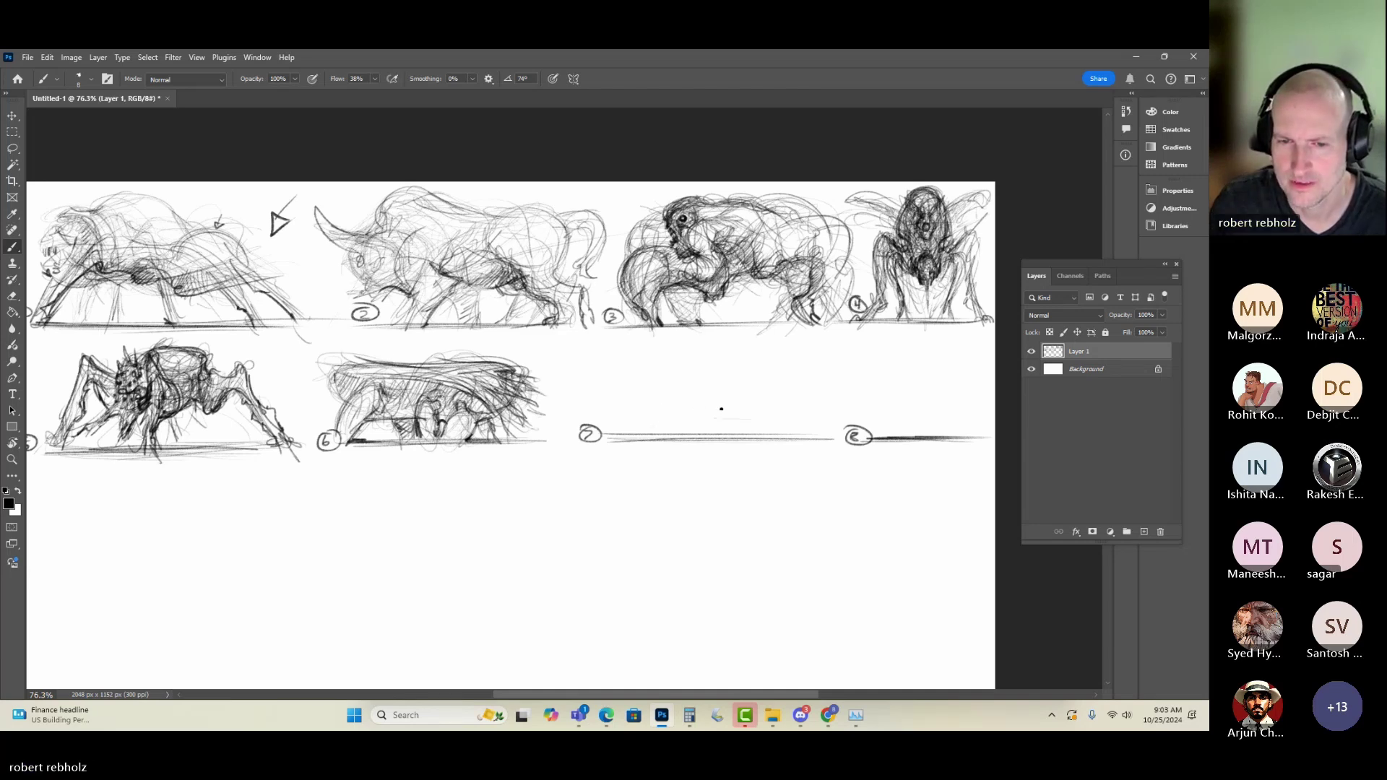
- Lay in the seventh creature above its ground line as a long, low ellipse of light, looping arcs
left_click_drag(808, 372, 619, 372)
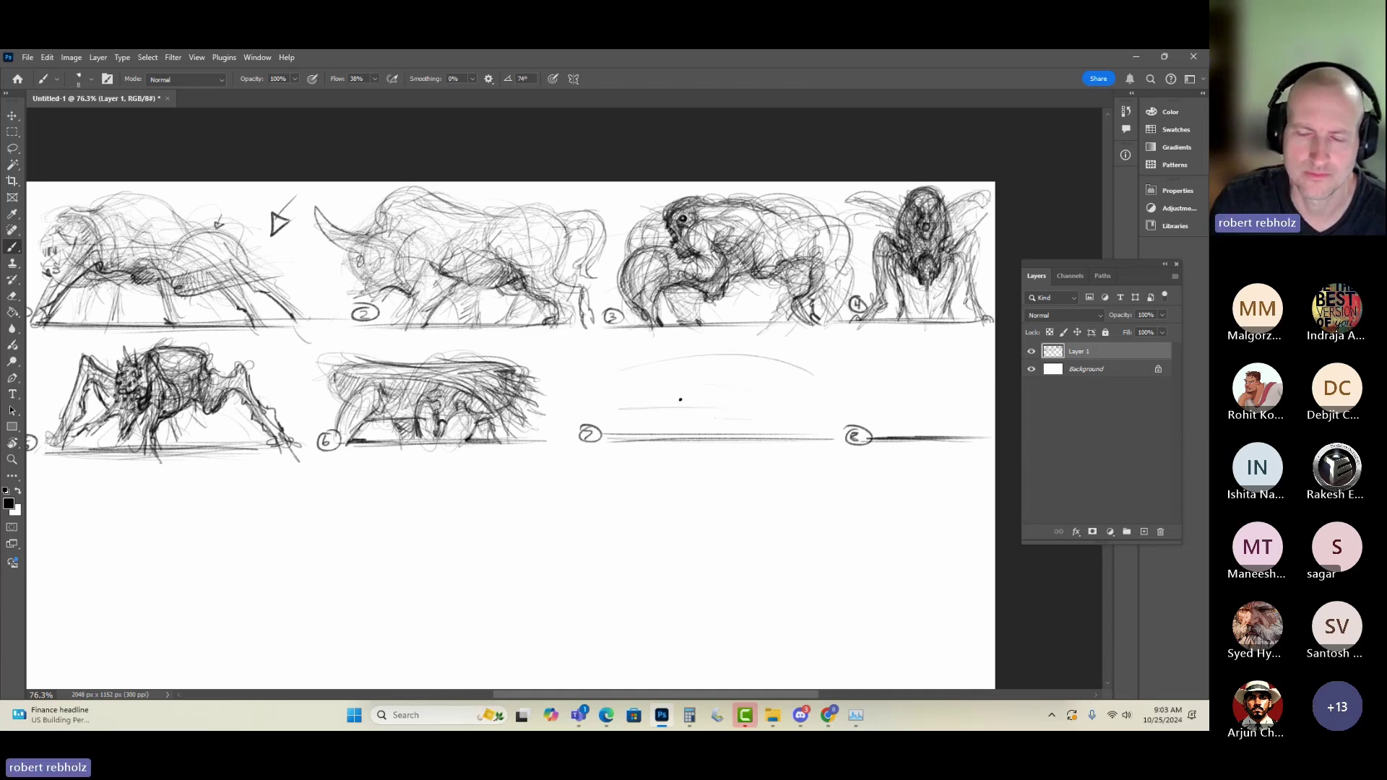
left_click_drag(835, 380, 598, 388)
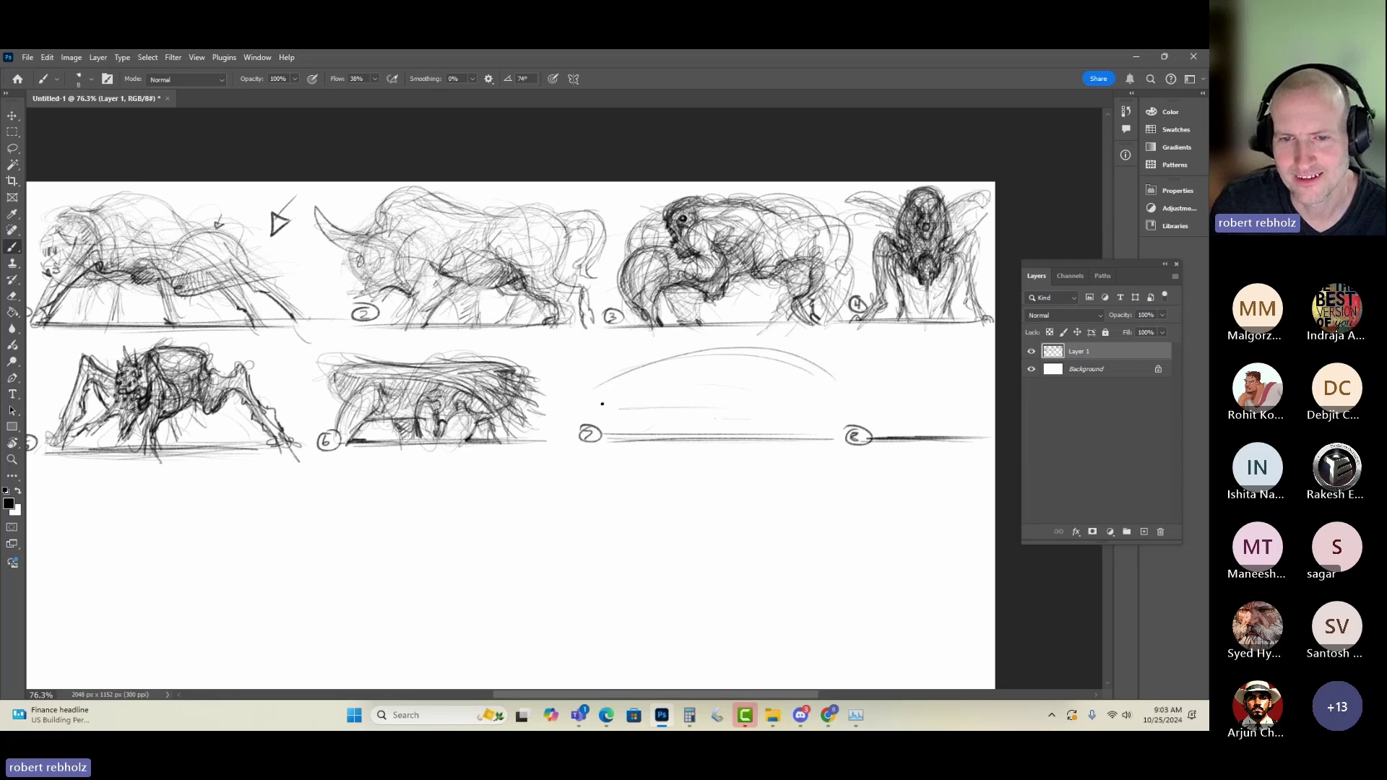
left_click_drag(820, 387, 600, 388)
mouse_move(802, 367)
left_mouse_down()
mouse_move(569, 393)
mouse_move(644, 388)
left_mouse_up()
mouse_move(808, 393)
left_mouse_down()
mouse_move(728, 397)
mouse_move(754, 403)
left_mouse_up()
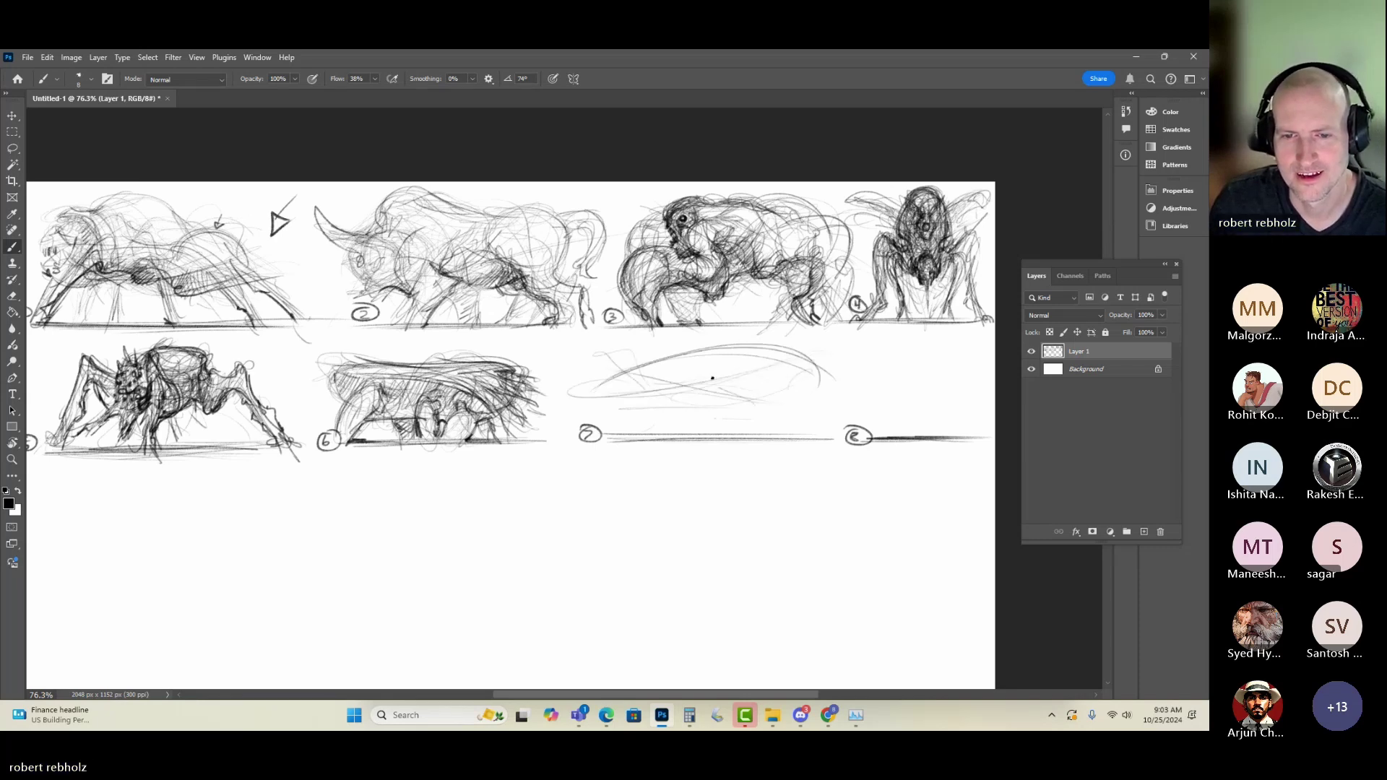
left_click_drag(616, 371, 778, 407)
mouse_move(821, 362)
left_mouse_down()
mouse_move(796, 413)
mouse_move(661, 375)
left_mouse_up()
left_click_drag(748, 405, 633, 388)
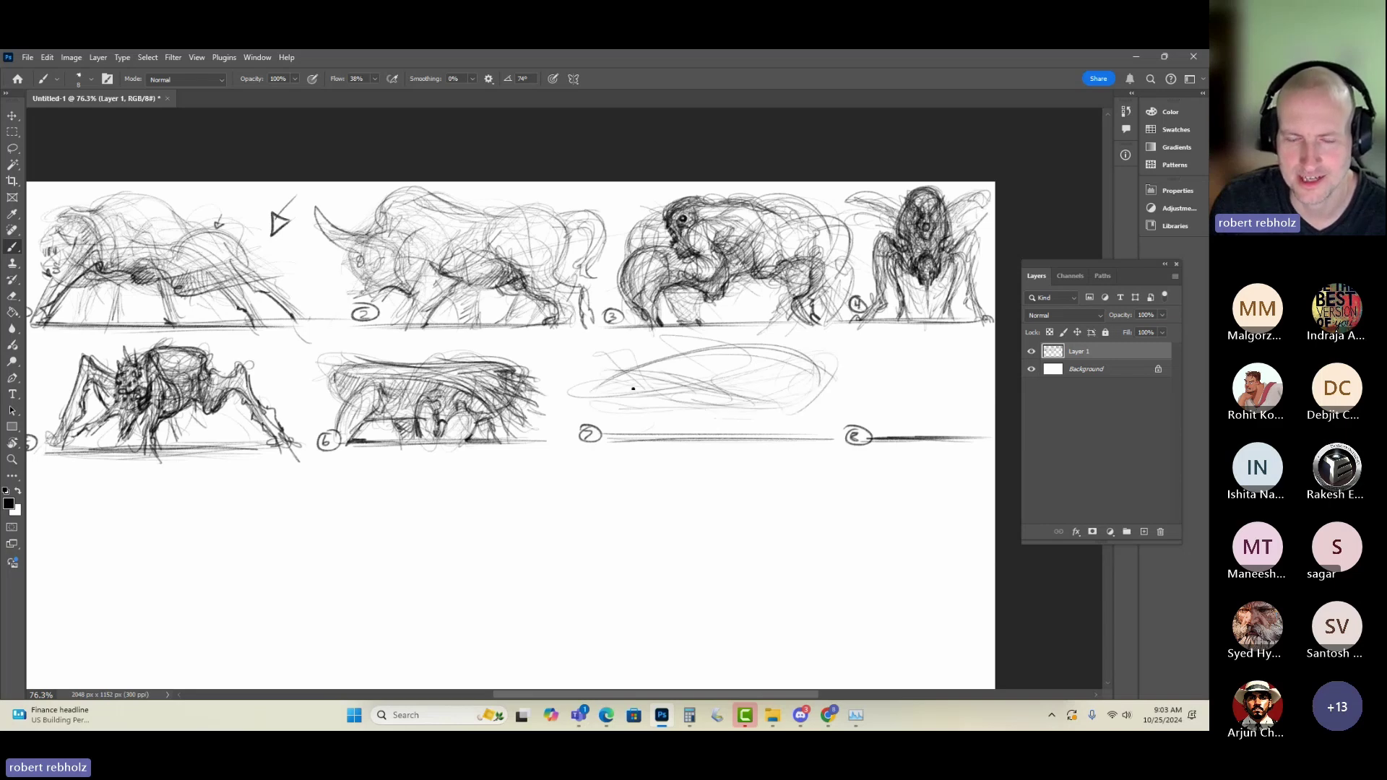
- Build up the seventh creature's scribble with overlapping curves, a rounded loop at the right end and inner contour lines
left_click_drag(822, 367, 618, 401)
mouse_move(738, 393)
left_mouse_down()
mouse_move(837, 394)
mouse_move(756, 401)
left_mouse_up()
left_click_drag(838, 349, 830, 393)
mouse_move(661, 387)
left_mouse_down()
mouse_move(616, 386)
mouse_move(631, 369)
mouse_move(588, 358)
left_mouse_up()
mouse_move(668, 394)
left_mouse_down()
mouse_move(593, 359)
mouse_move(761, 364)
left_mouse_up()
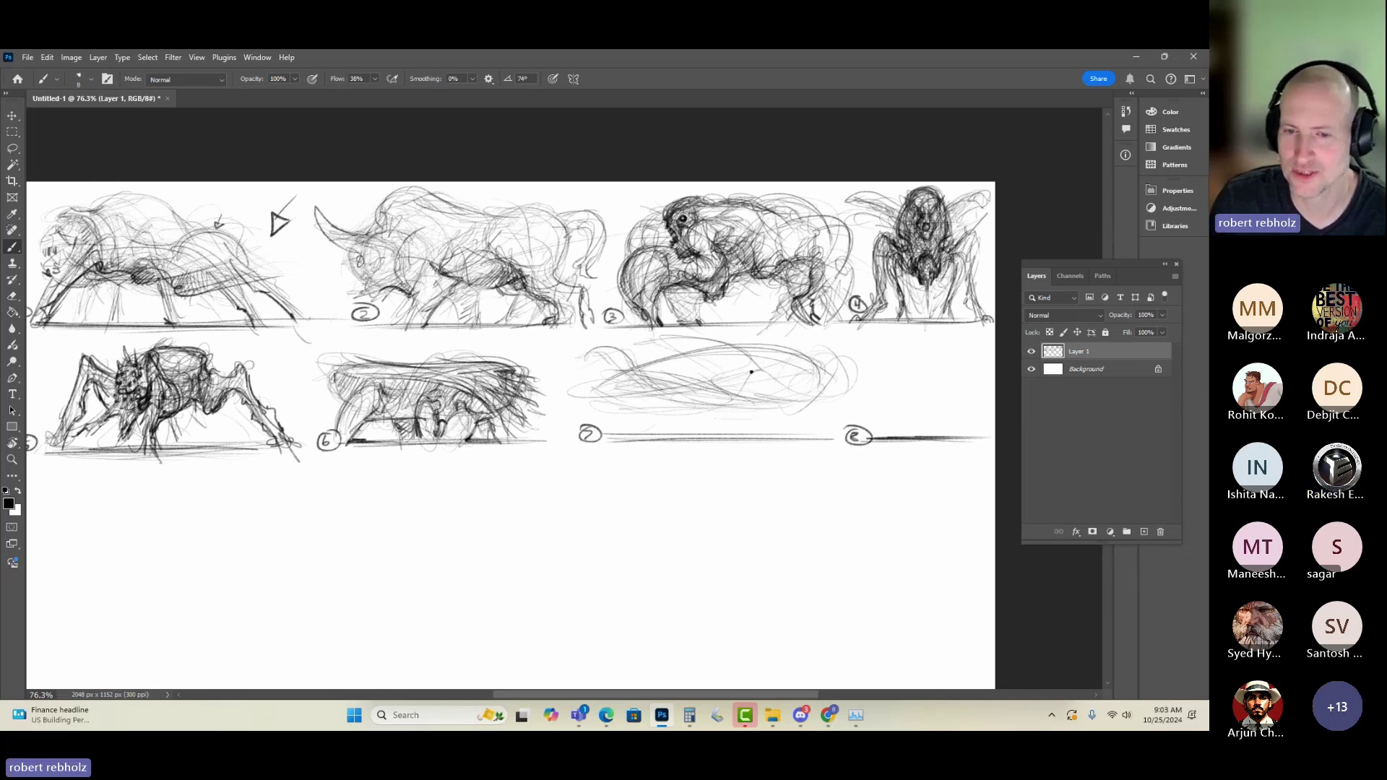
left_click_drag(759, 373, 654, 337)
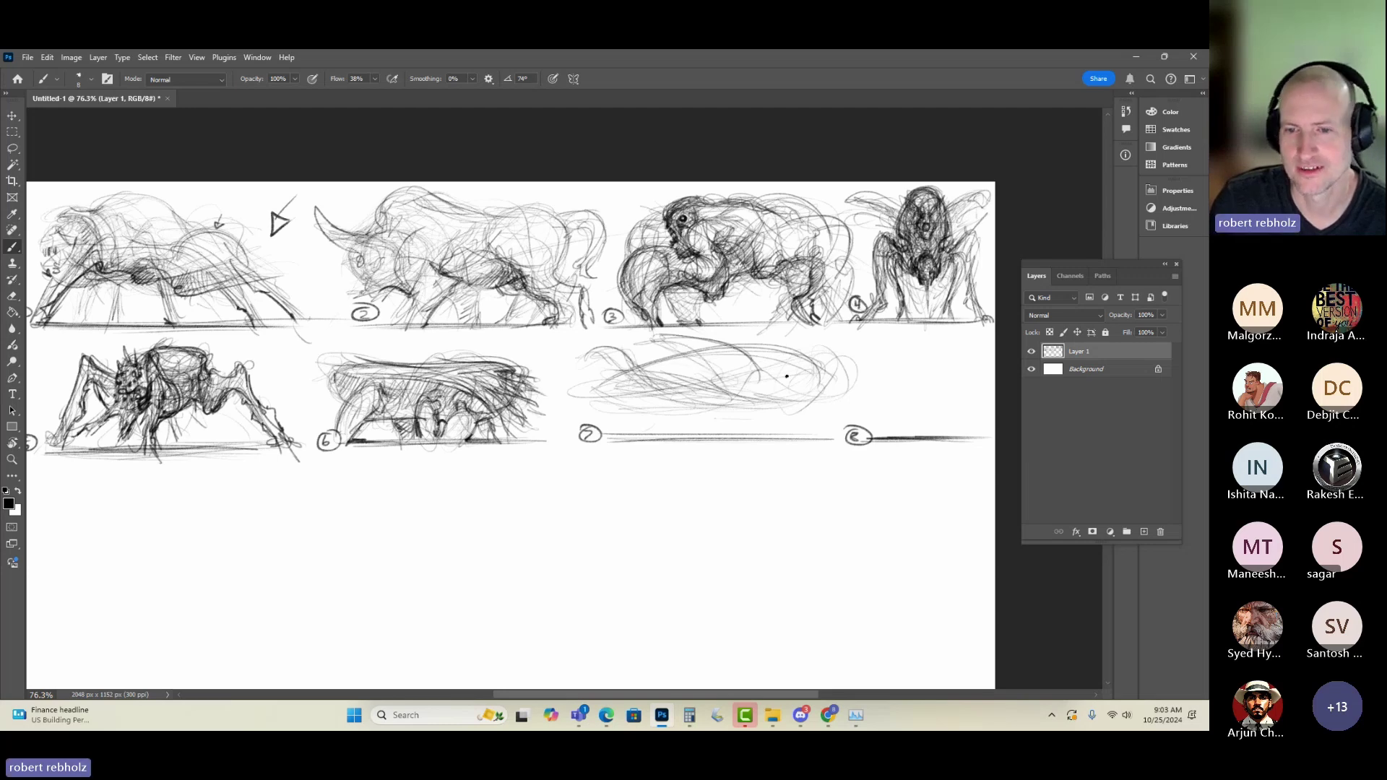
mouse_move(628, 406)
left_mouse_down()
mouse_move(809, 405)
mouse_move(750, 384)
mouse_move(643, 407)
left_mouse_up()
left_click_drag(827, 368, 838, 376)
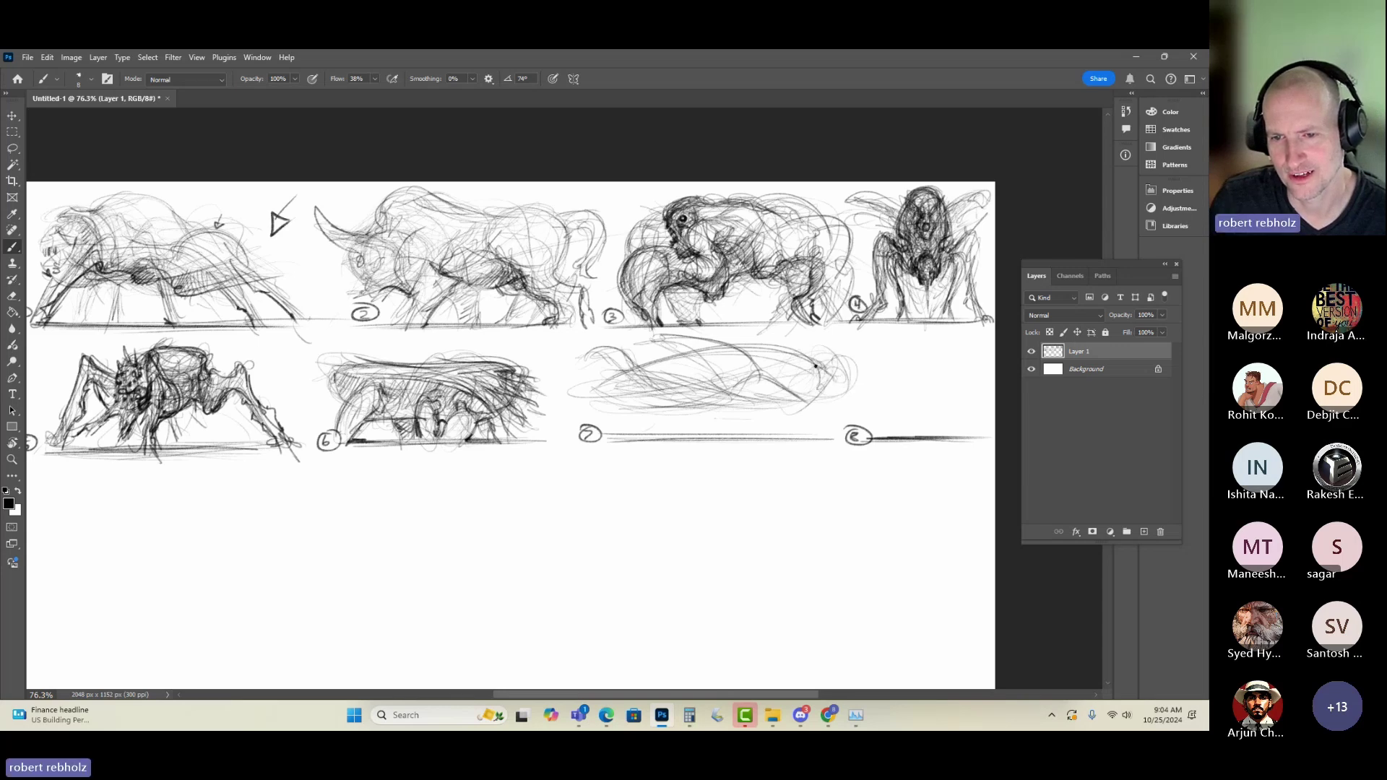
- Sweep darker curved lines along the seventh creature's underside, tapering past its left end like a tail
mouse_move(830, 387)
left_mouse_down()
mouse_move(819, 367)
mouse_move(803, 401)
mouse_move(578, 399)
left_mouse_up()
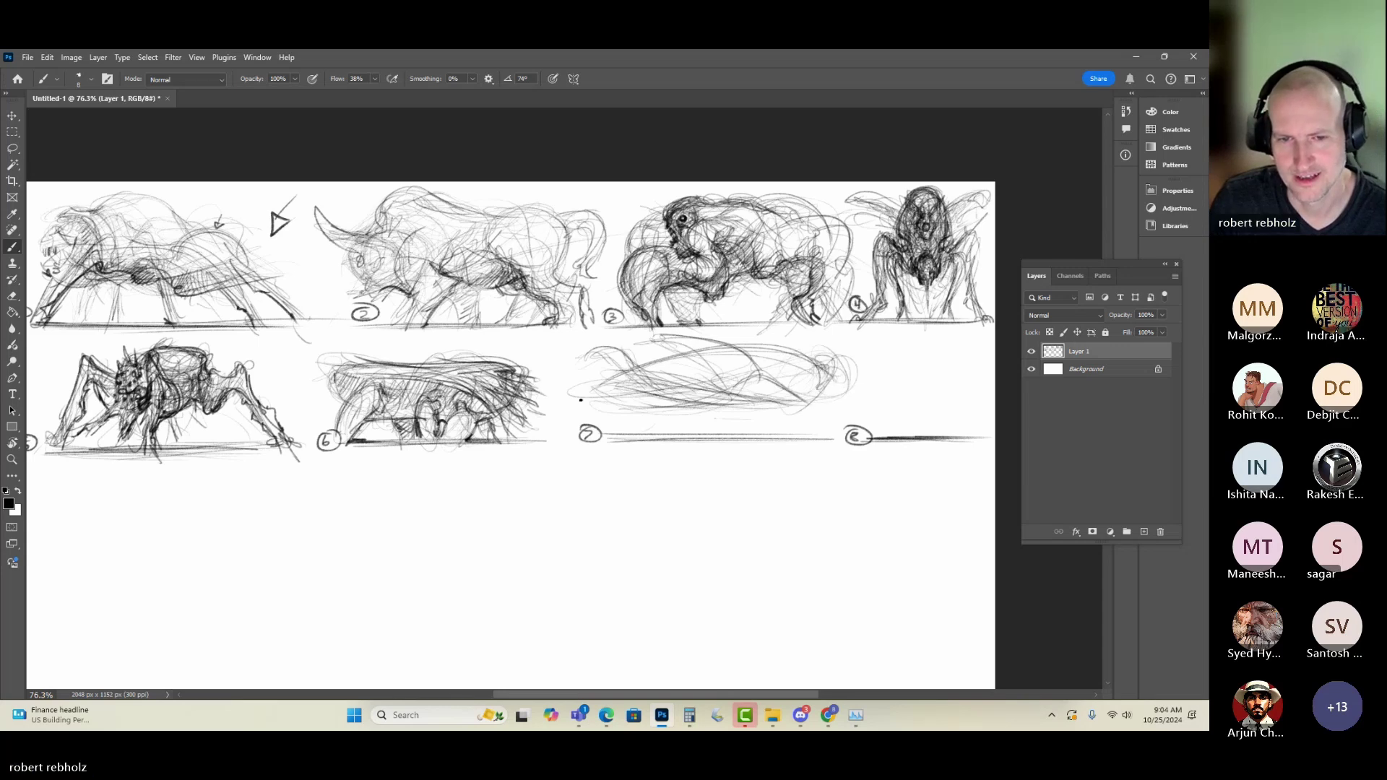
mouse_move(664, 390)
left_mouse_down()
mouse_move(573, 396)
mouse_move(594, 382)
left_mouse_up()
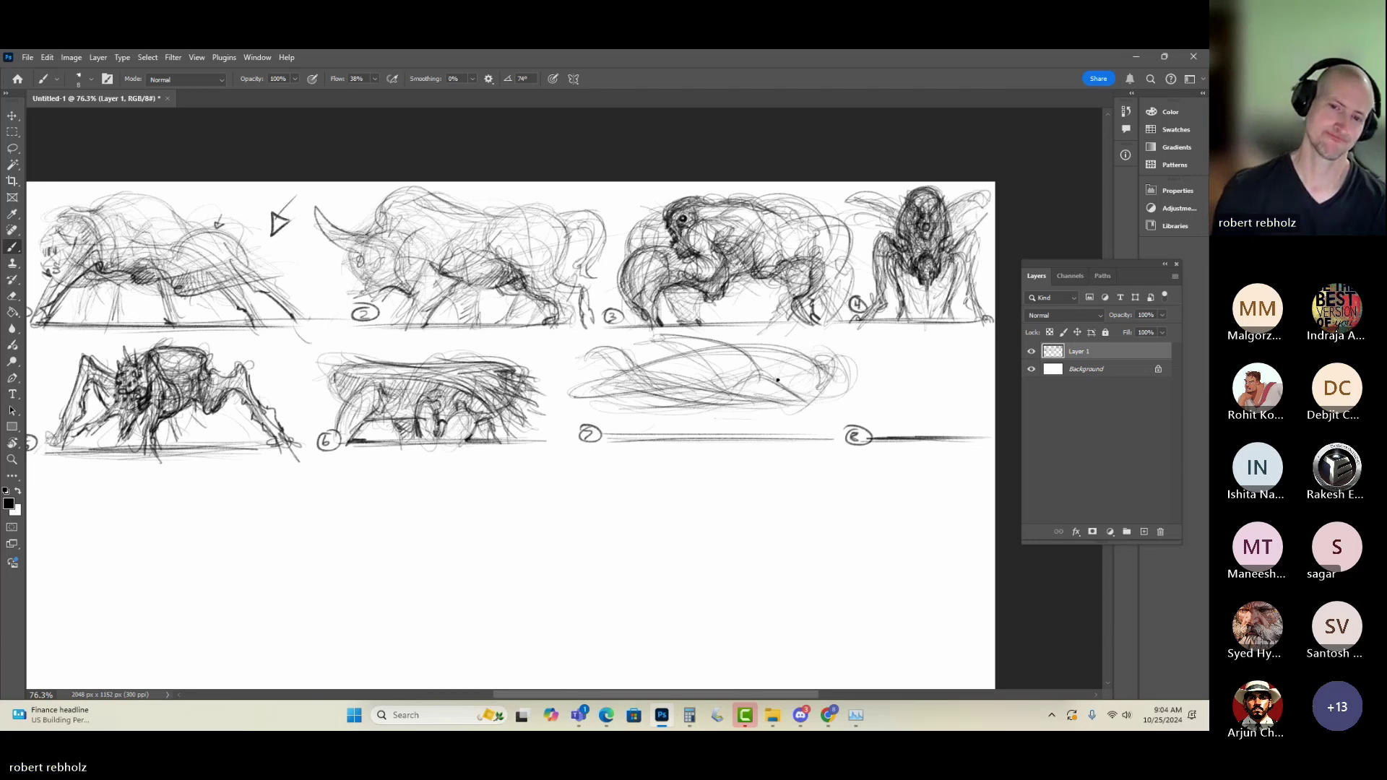
mouse_move(789, 402)
left_mouse_down()
mouse_move(578, 413)
mouse_move(635, 423)
mouse_move(646, 395)
mouse_move(560, 418)
left_mouse_up()
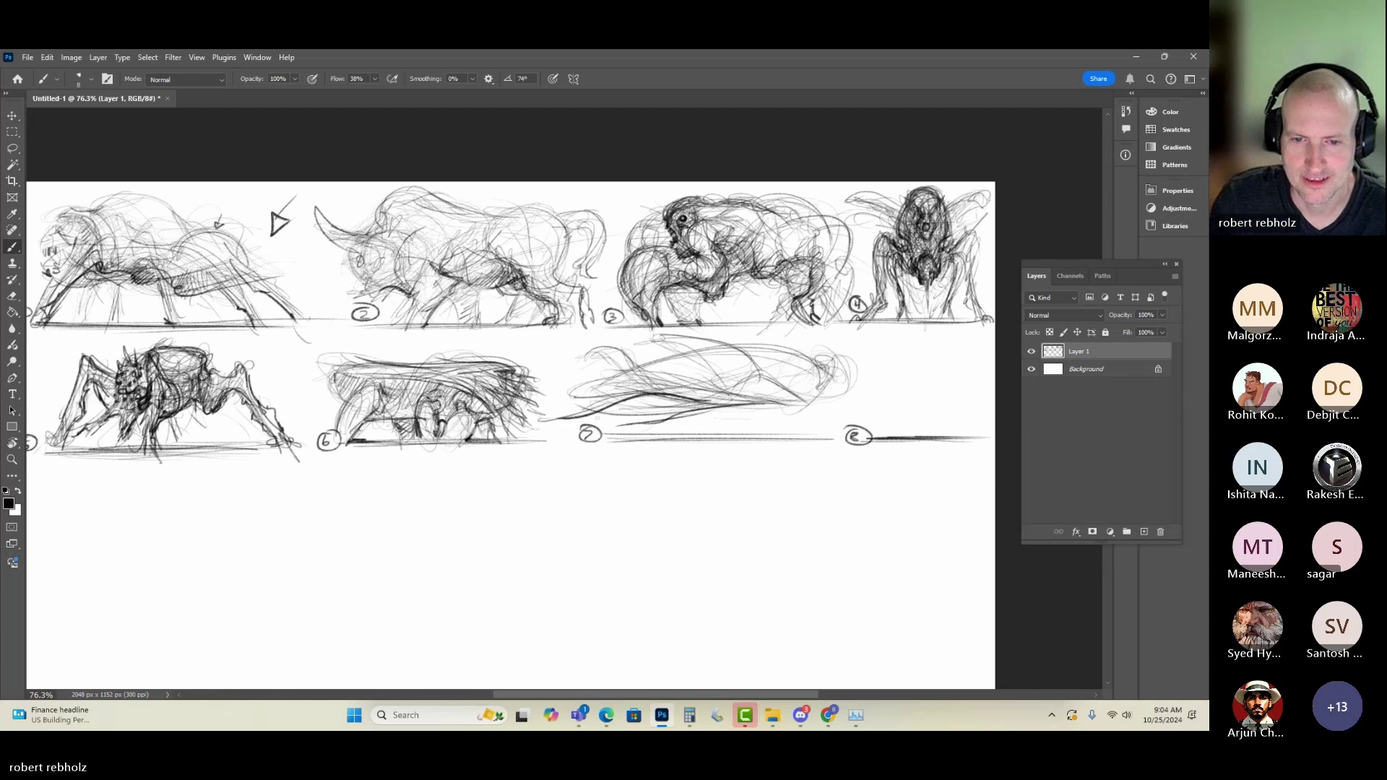
mouse_move(681, 404)
left_mouse_down()
mouse_move(609, 415)
mouse_move(545, 396)
mouse_move(672, 406)
left_mouse_up()
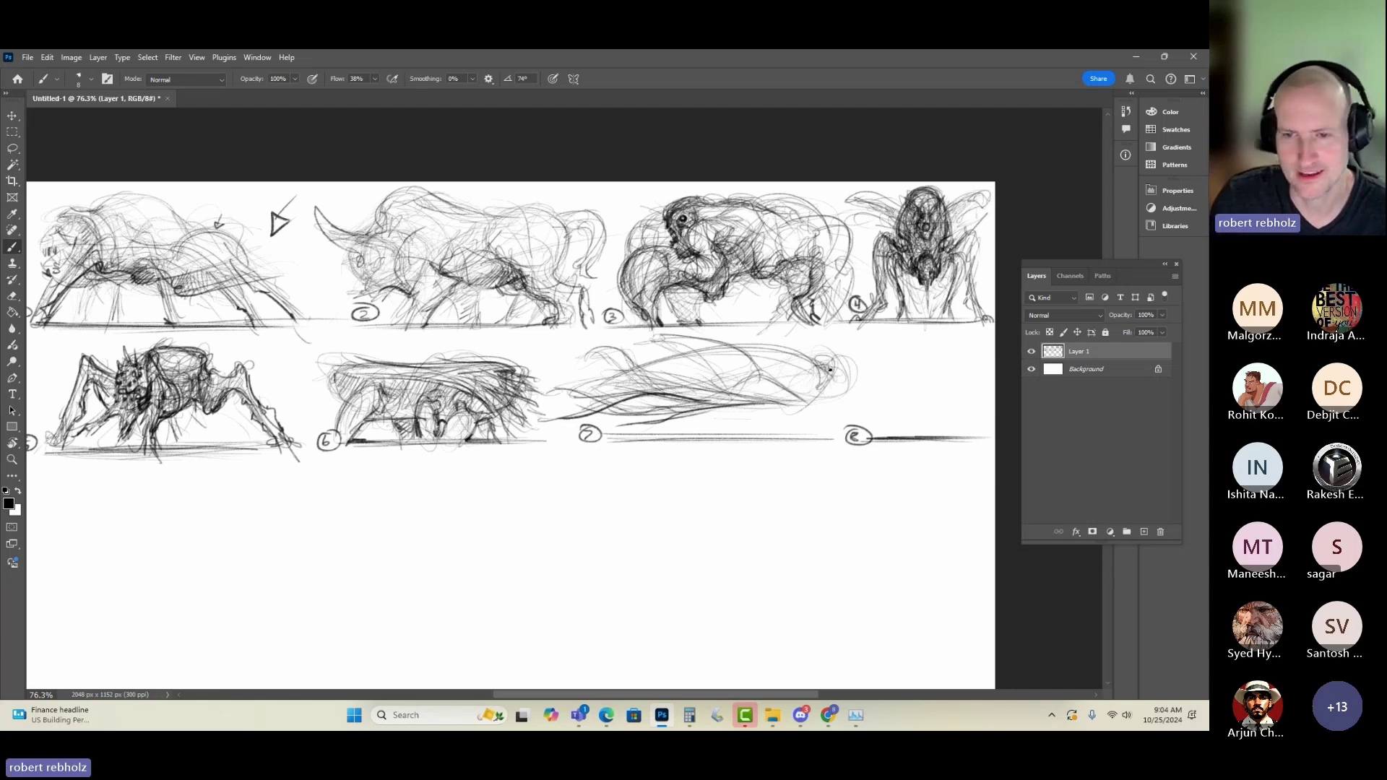
left_click_drag(769, 379, 666, 340)
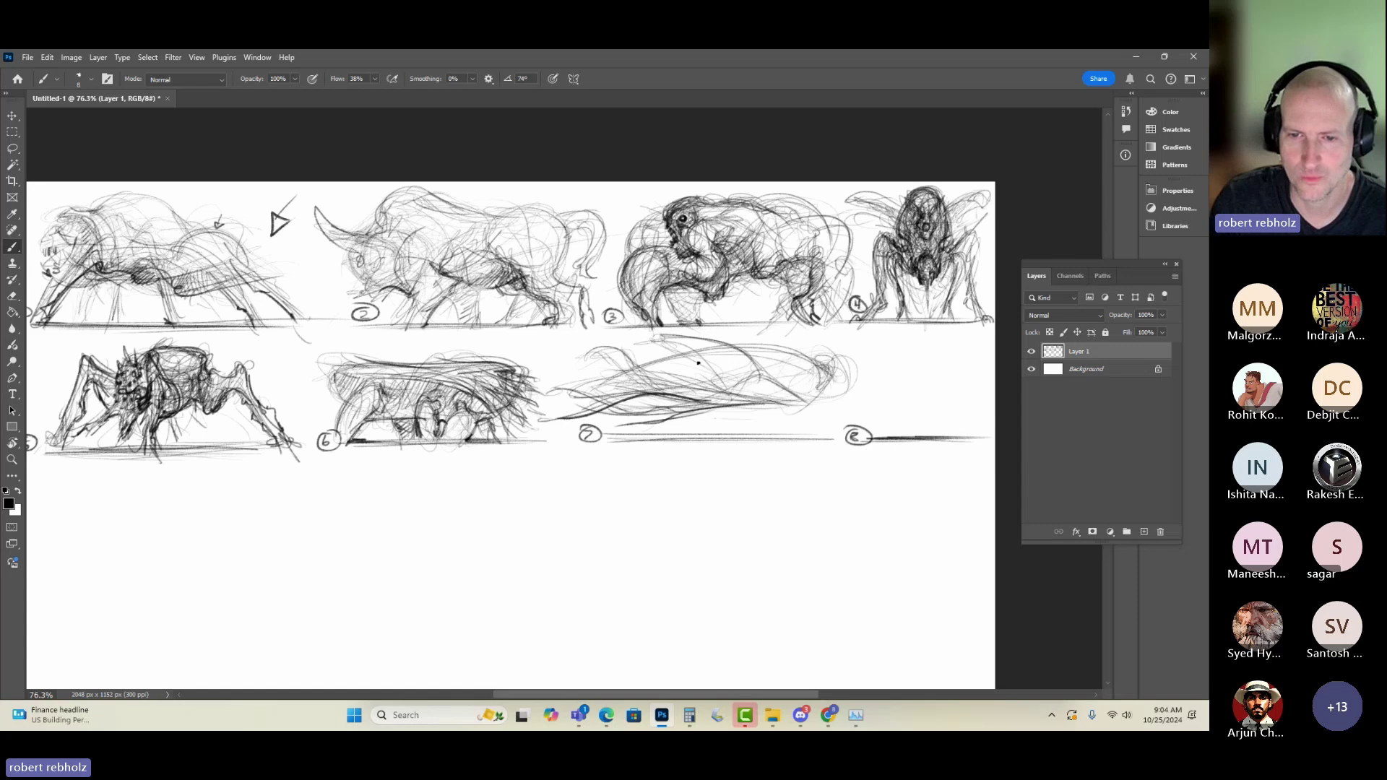
- Reinforce the seventh creature's lower body and rounded right end, and darken the overlapping strokes at its tapered left end
mouse_move(806, 400)
left_mouse_down()
mouse_move(759, 373)
mouse_move(695, 396)
left_mouse_up()
left_click_drag(819, 398, 644, 405)
mouse_move(827, 382)
left_mouse_down()
mouse_move(780, 394)
mouse_move(671, 357)
mouse_move(802, 365)
mouse_move(757, 389)
mouse_move(833, 382)
mouse_move(840, 358)
mouse_move(849, 371)
left_mouse_up()
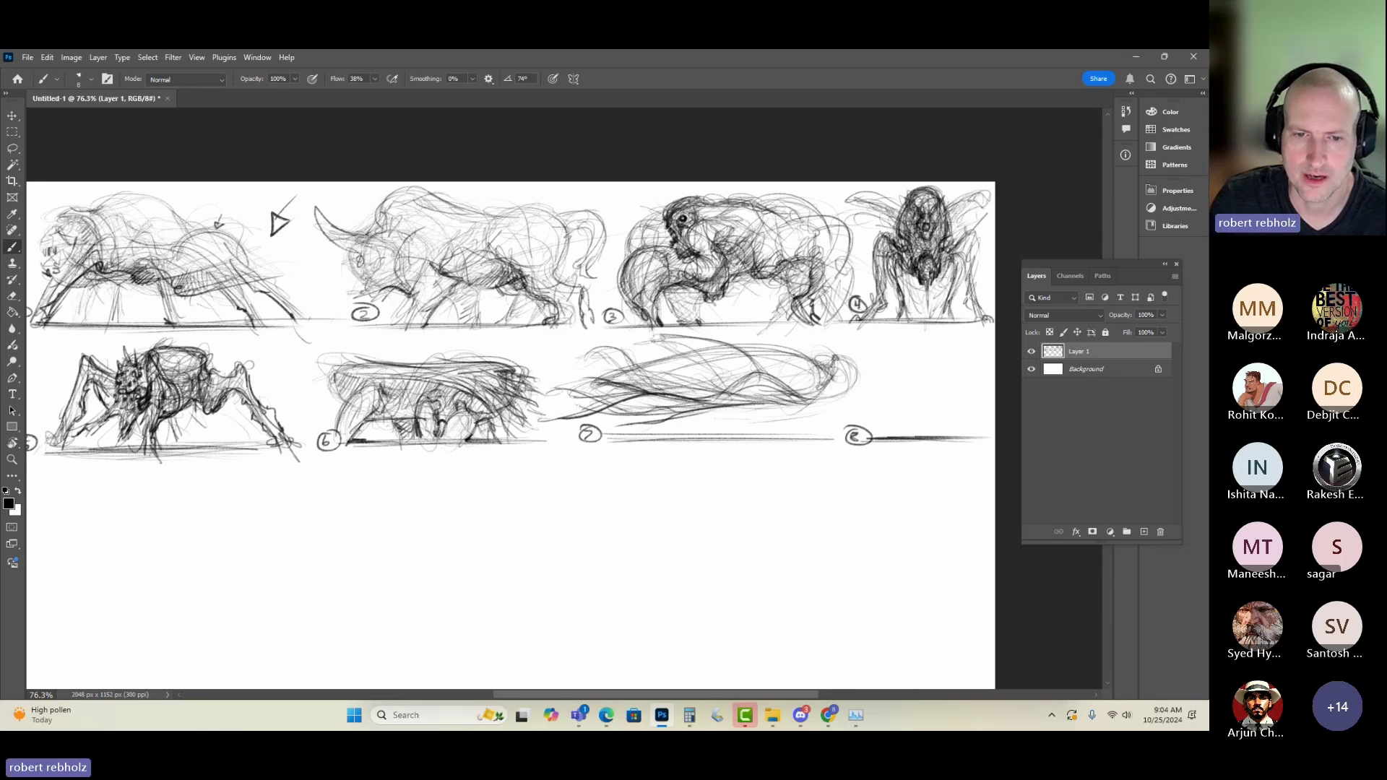
left_click_drag(640, 395, 580, 404)
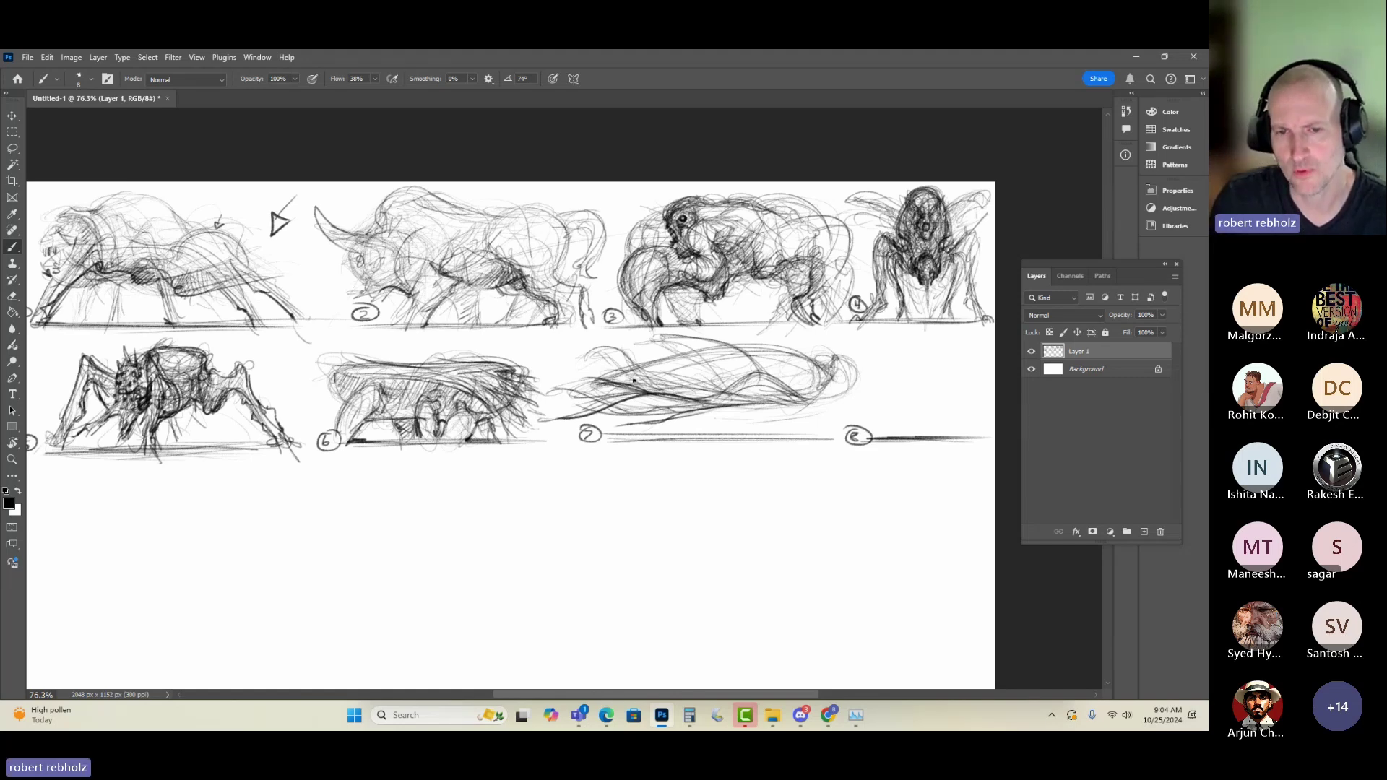
left_click_drag(570, 390, 616, 391)
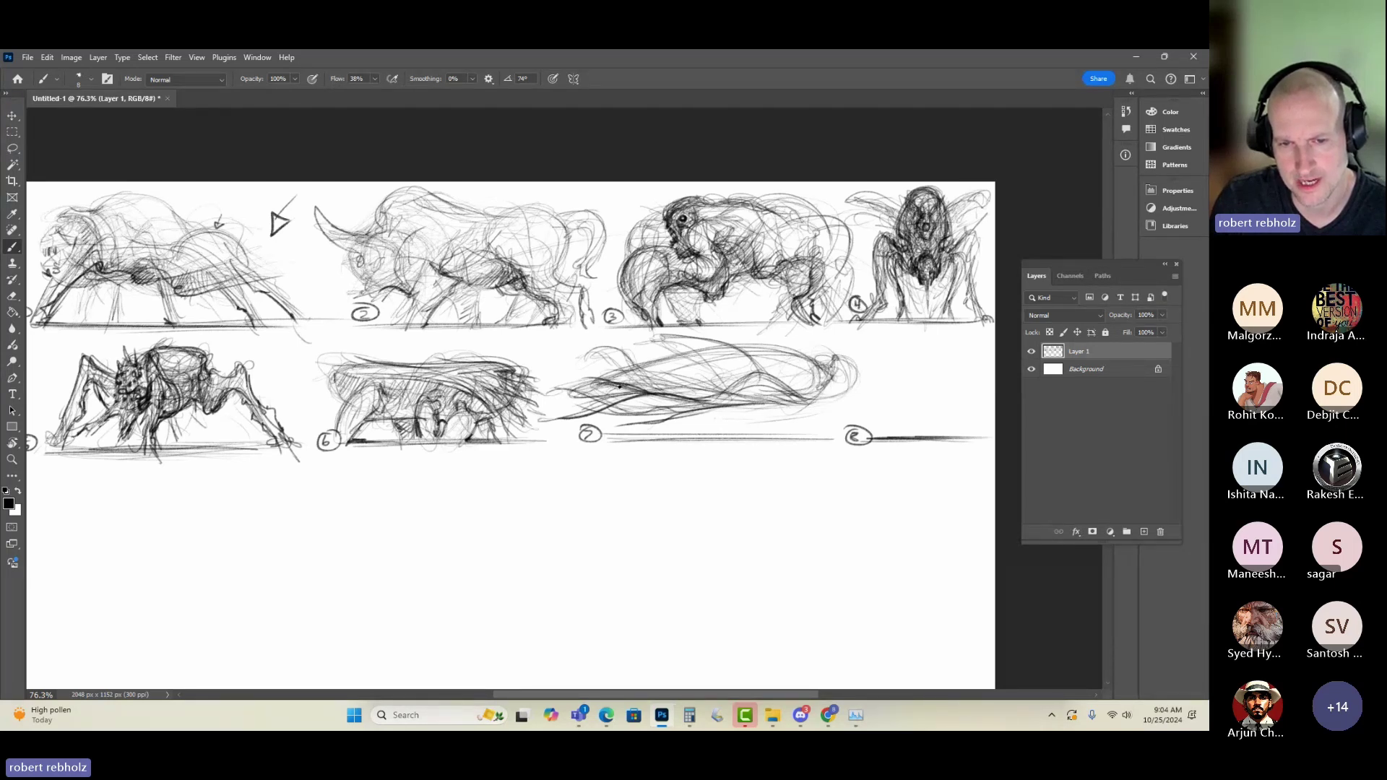
- Darken the seventh creature's tapered left end with layered strokes and add small dark accents inside its rounded right end
mouse_move(582, 393)
left_mouse_down()
mouse_move(624, 387)
mouse_move(612, 402)
mouse_move(564, 394)
mouse_move(654, 388)
mouse_move(637, 393)
left_mouse_up()
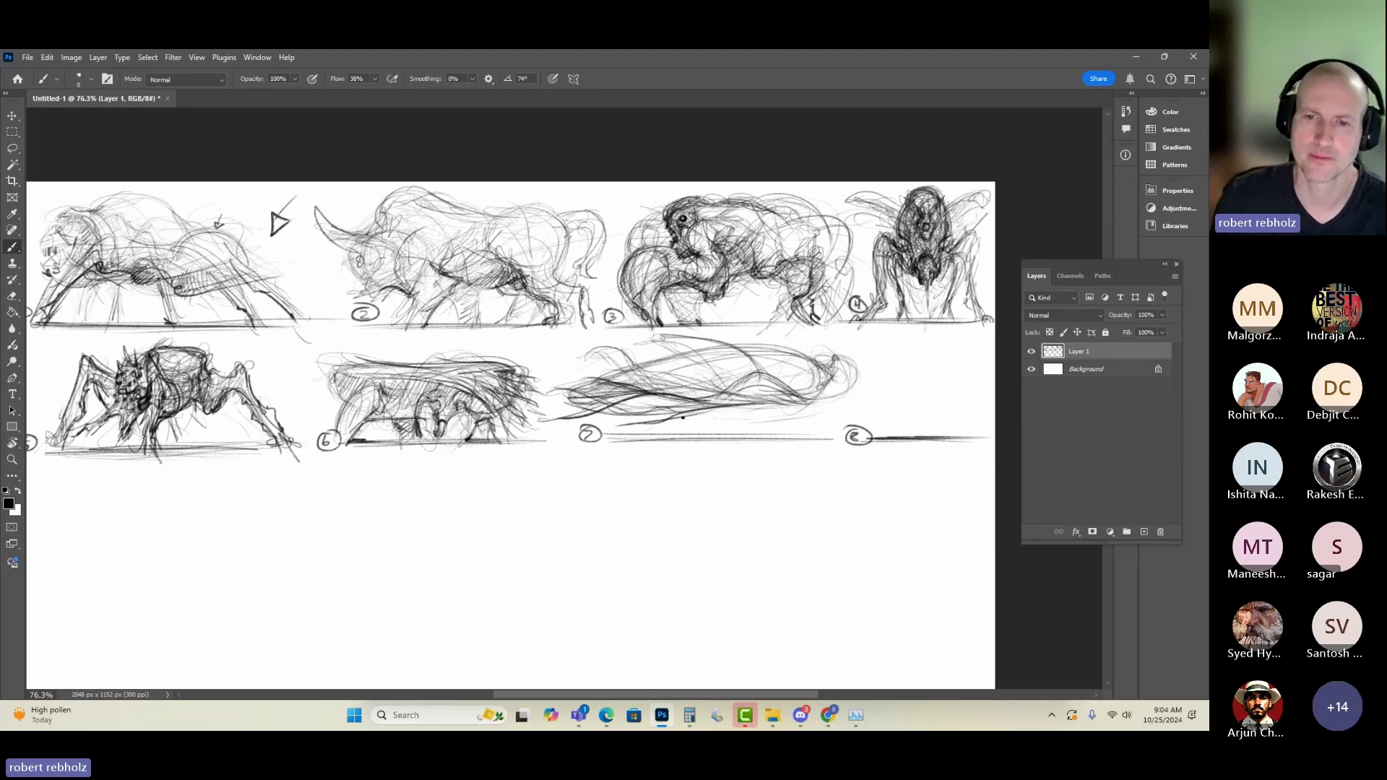
mouse_move(832, 378)
left_mouse_down()
mouse_move(666, 418)
mouse_move(568, 423)
mouse_move(704, 386)
mouse_move(738, 354)
mouse_move(799, 380)
left_mouse_up()
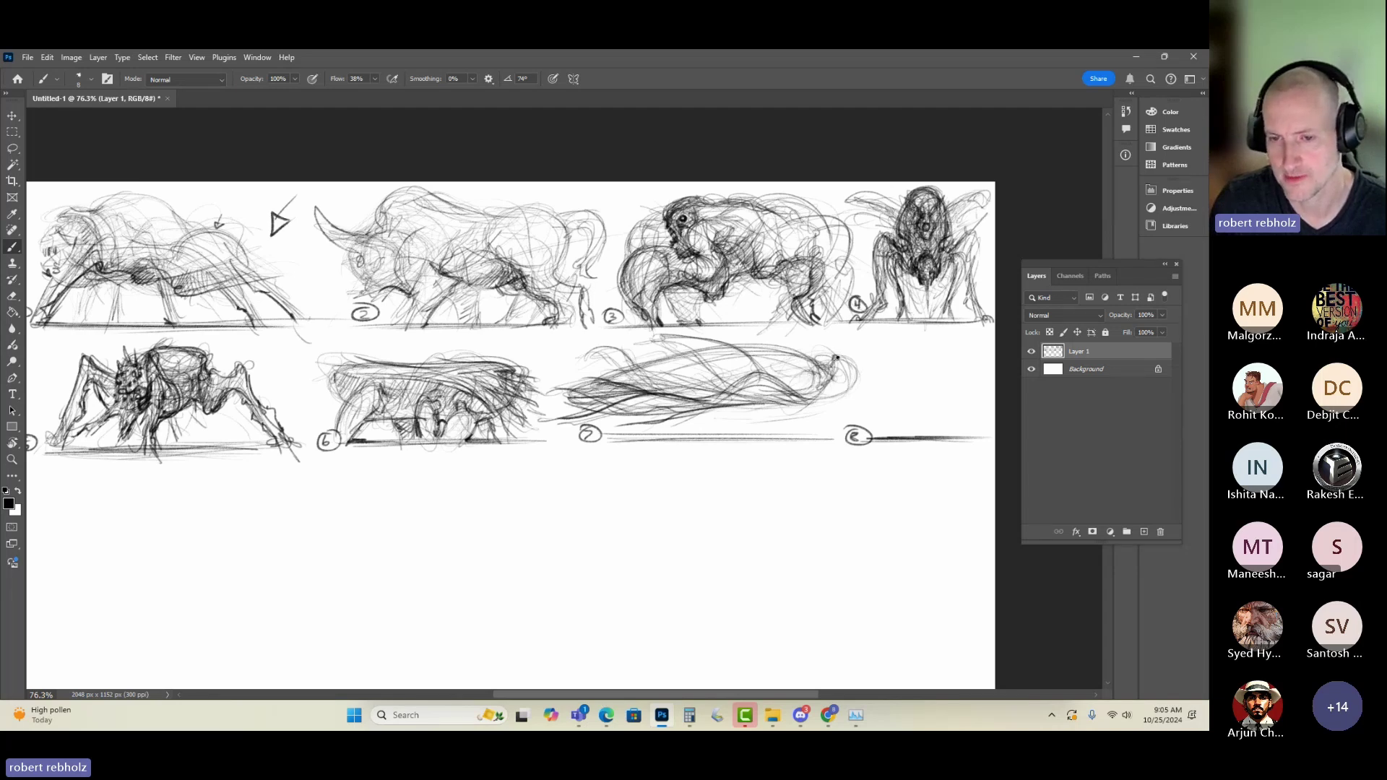
left_click_drag(816, 358, 835, 372)
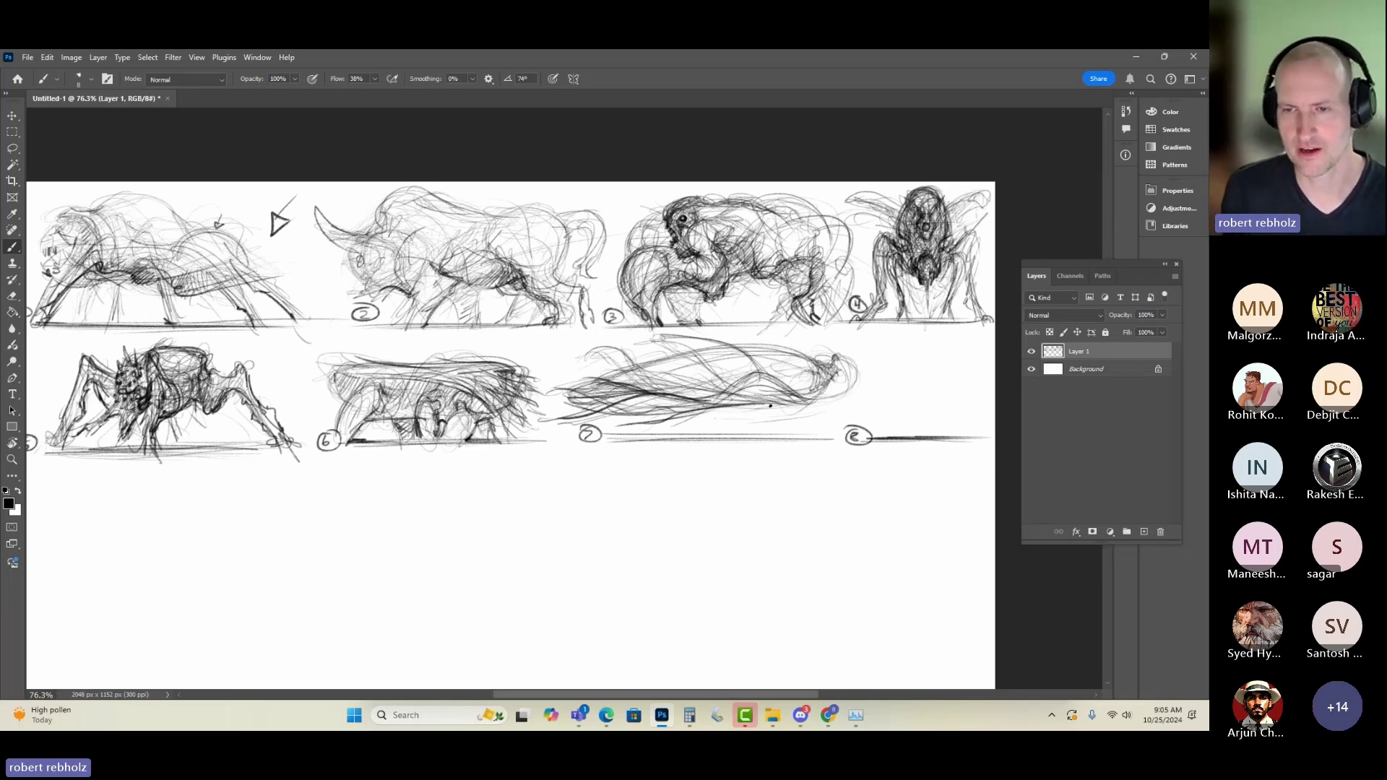
mouse_move(718, 230)
left_mouse_down()
mouse_move(659, 203)
mouse_move(714, 244)
left_mouse_up()
mouse_move(931, 193)
left_mouse_down()
mouse_move(939, 260)
mouse_move(952, 206)
left_mouse_up()
mouse_move(120, 348)
left_mouse_down()
mouse_move(186, 401)
mouse_move(145, 344)
left_mouse_up()
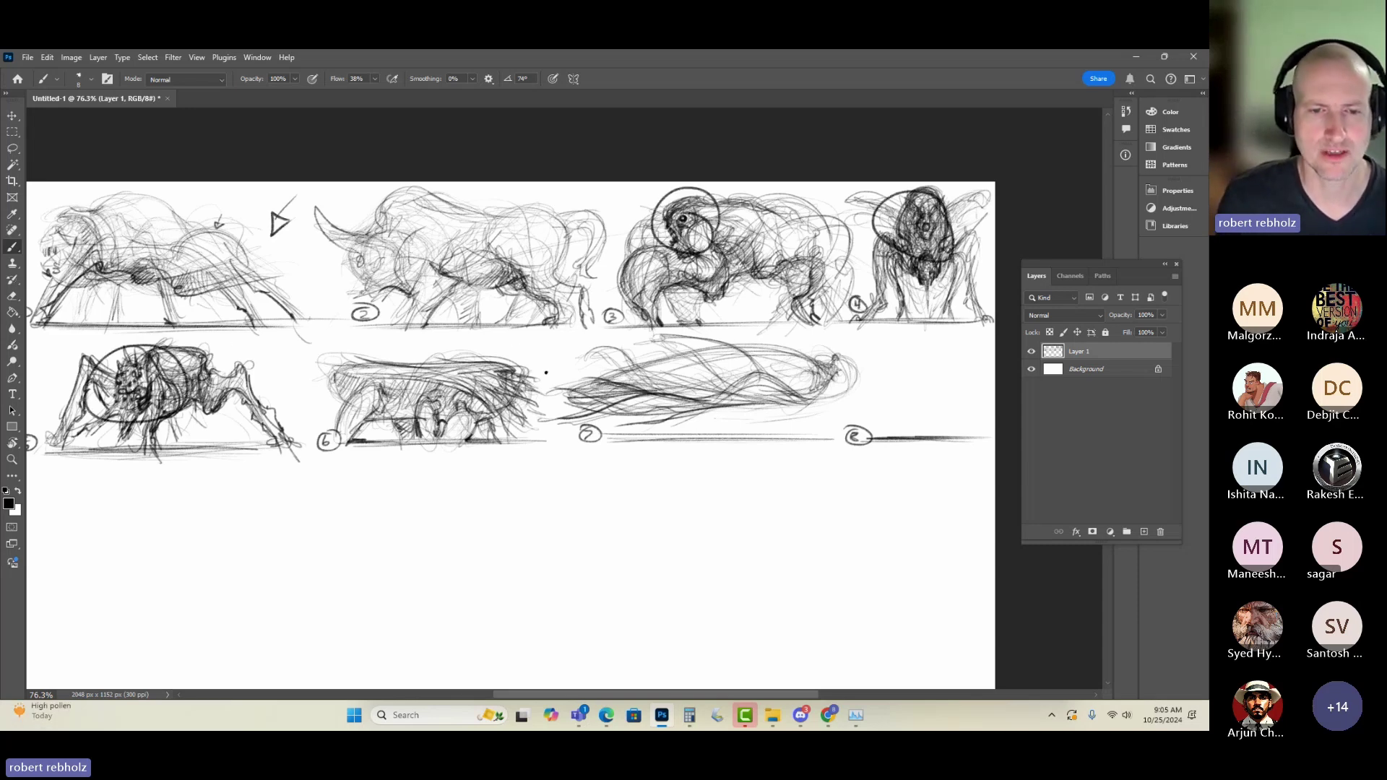
left_click_drag(506, 350, 543, 360)
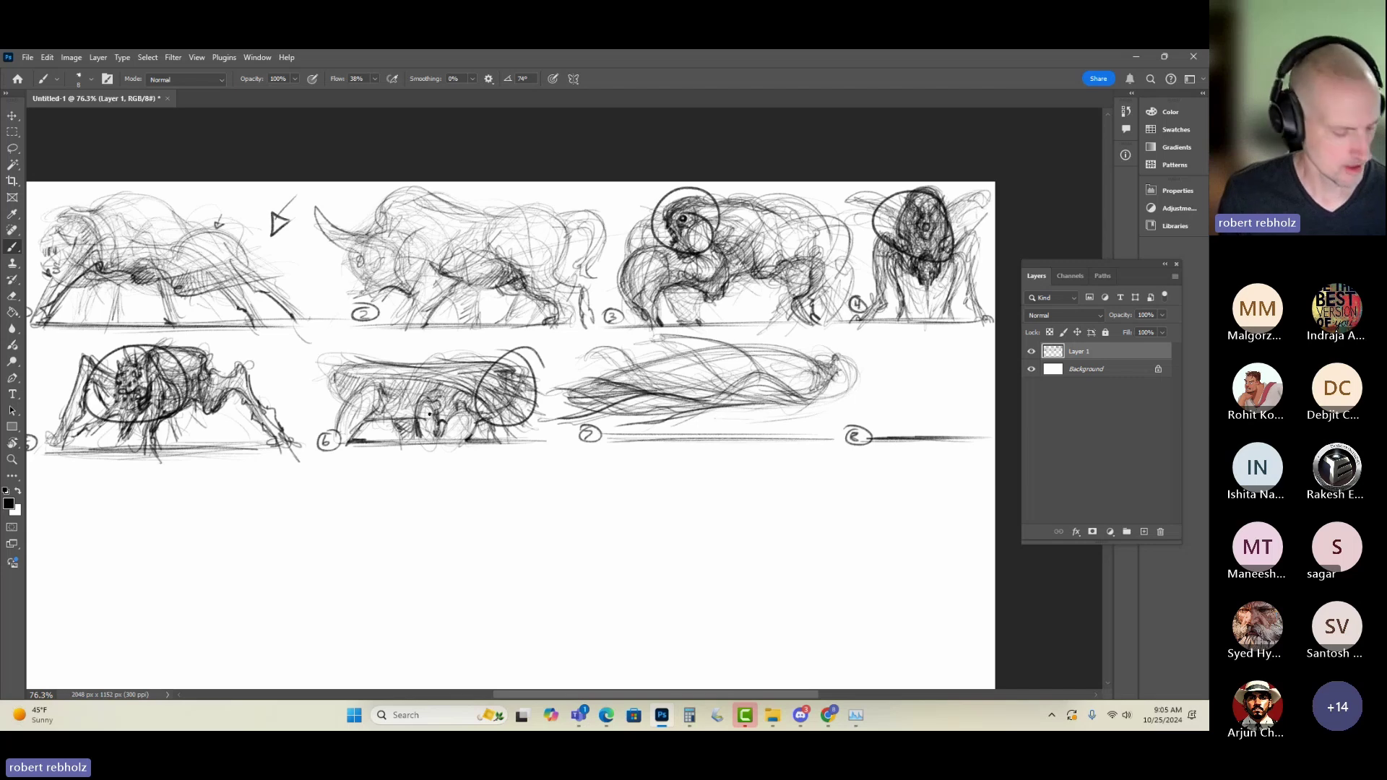
key("ctrl+z")
key("ctrl+z")
key("ctrl+z")
key("ctrl+z")
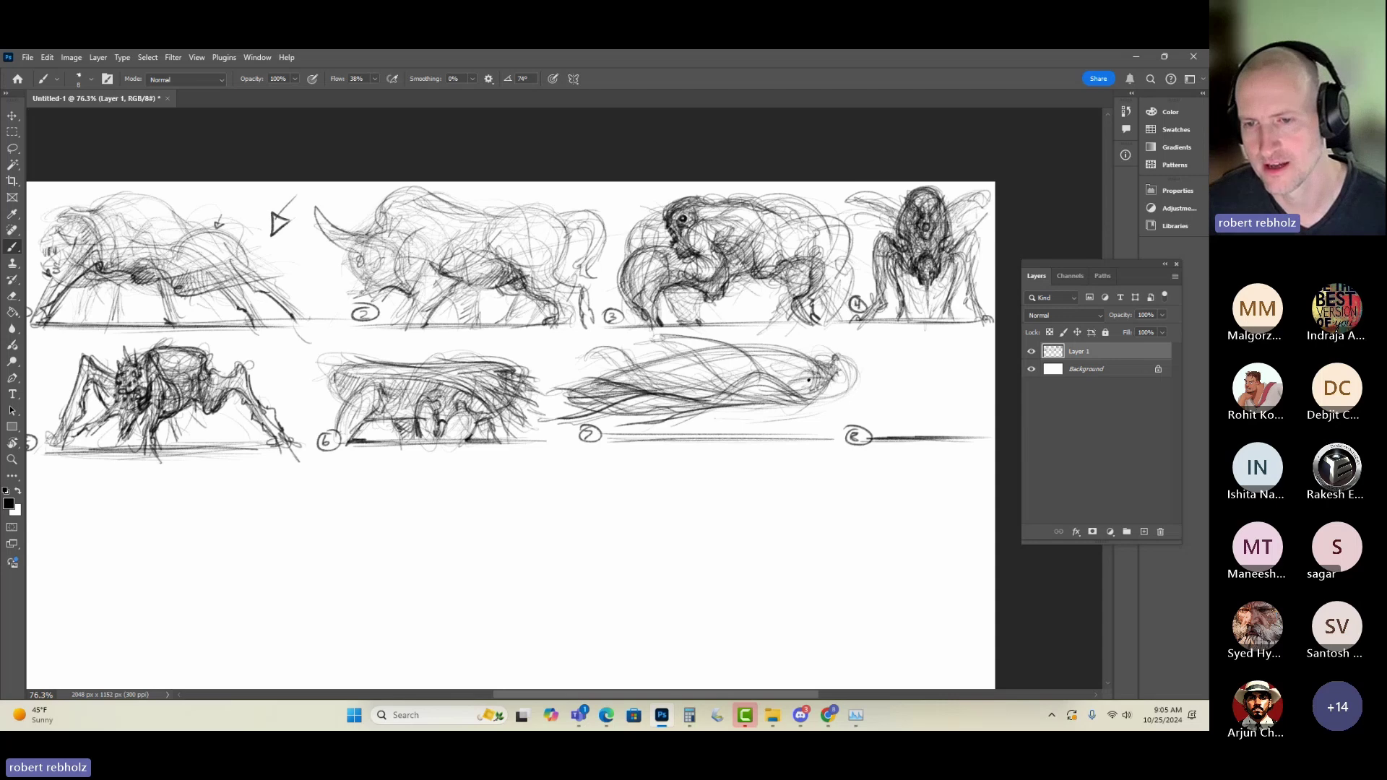
- Draw long flowing contour lines from the seventh creature's right end back along its body and underside, darkening the convergence point
mouse_move(806, 374)
left_mouse_down()
mouse_move(685, 379)
mouse_move(704, 374)
left_mouse_up()
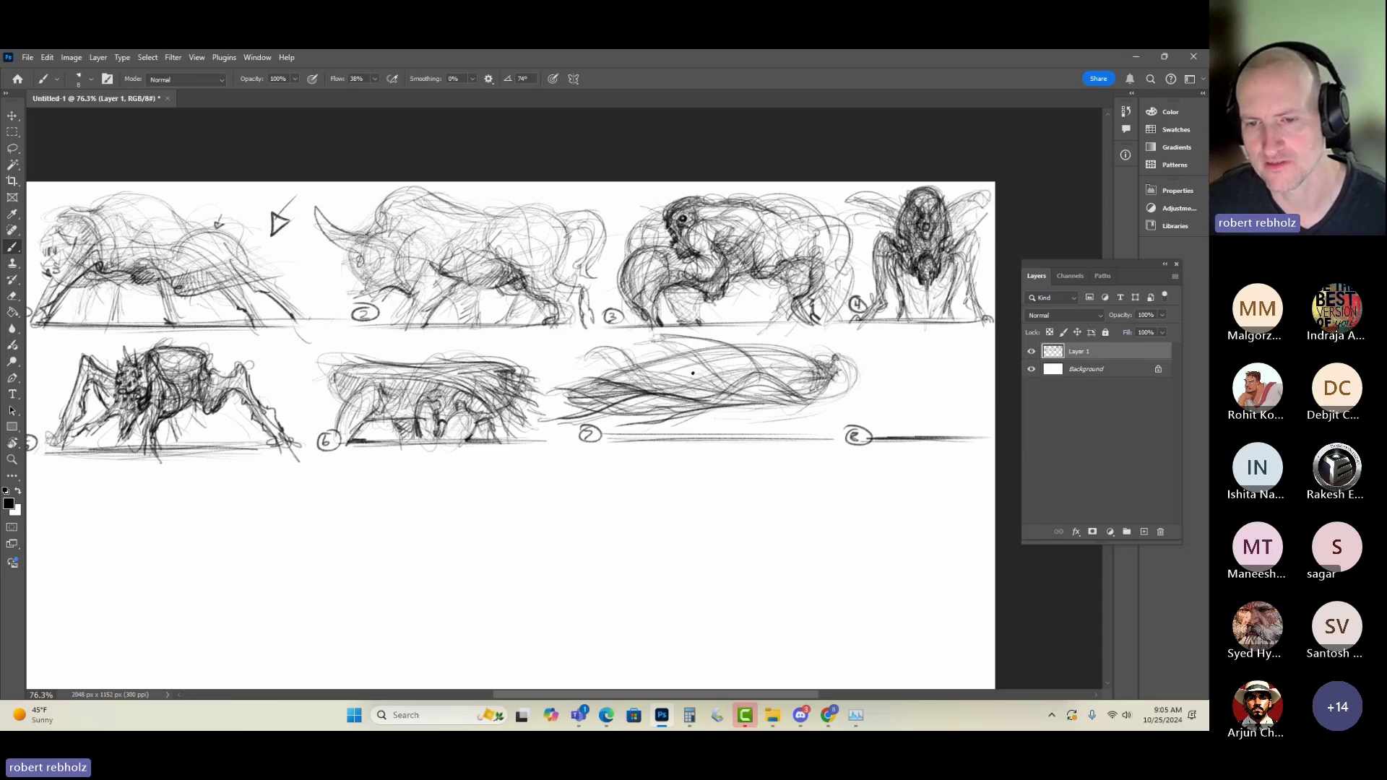
mouse_move(809, 370)
left_mouse_down()
mouse_move(654, 341)
mouse_move(679, 372)
mouse_move(619, 347)
mouse_move(578, 375)
mouse_move(657, 377)
left_mouse_up()
mouse_move(774, 358)
left_mouse_down()
mouse_move(723, 345)
mouse_move(834, 369)
mouse_move(693, 371)
left_mouse_up()
mouse_move(817, 396)
left_mouse_down()
mouse_move(729, 412)
mouse_move(830, 393)
mouse_move(663, 418)
left_mouse_up()
mouse_move(829, 368)
left_mouse_down()
mouse_move(842, 376)
mouse_move(801, 365)
left_mouse_up()
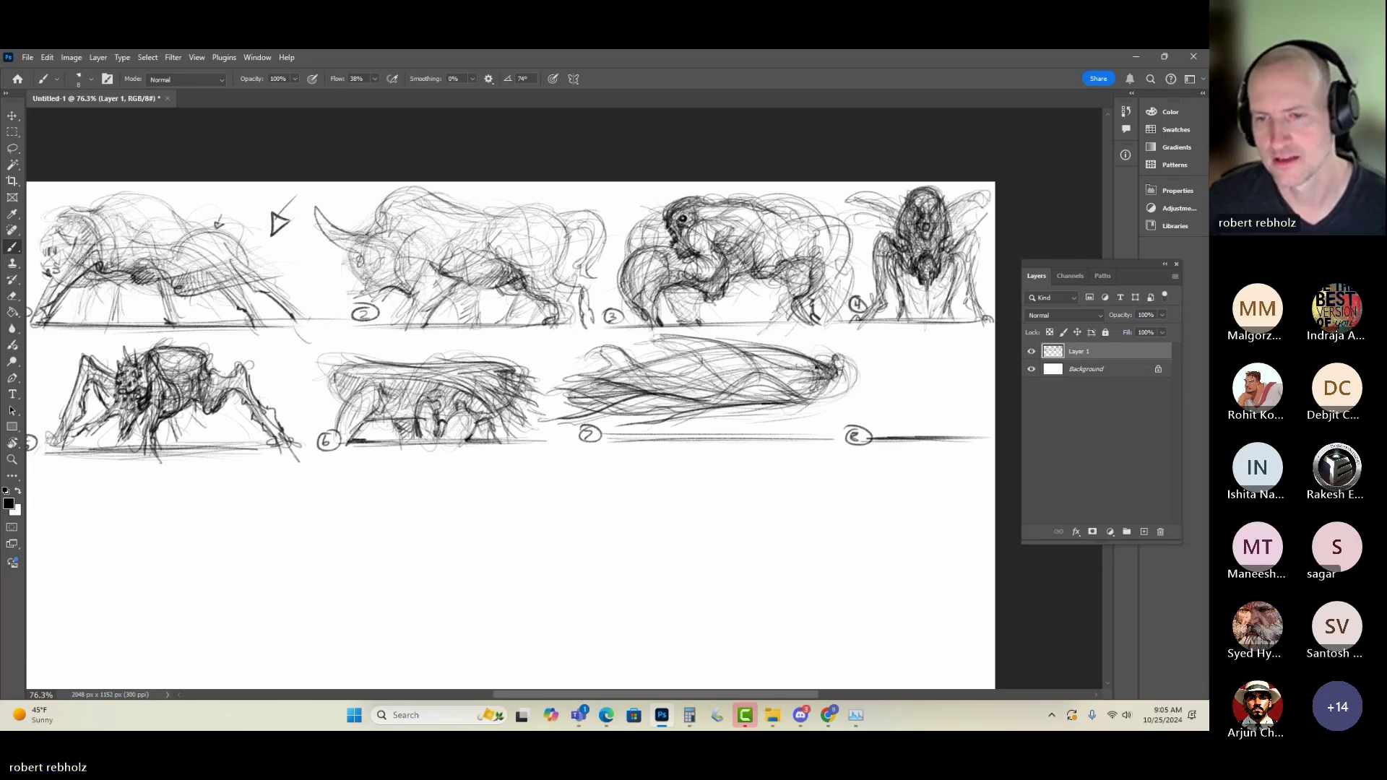
- Lay in the eighth creature above its ground line with light crossing diagonals and loose looping arcs in a roughly square mass
left_click_drag(873, 407, 629, 400)
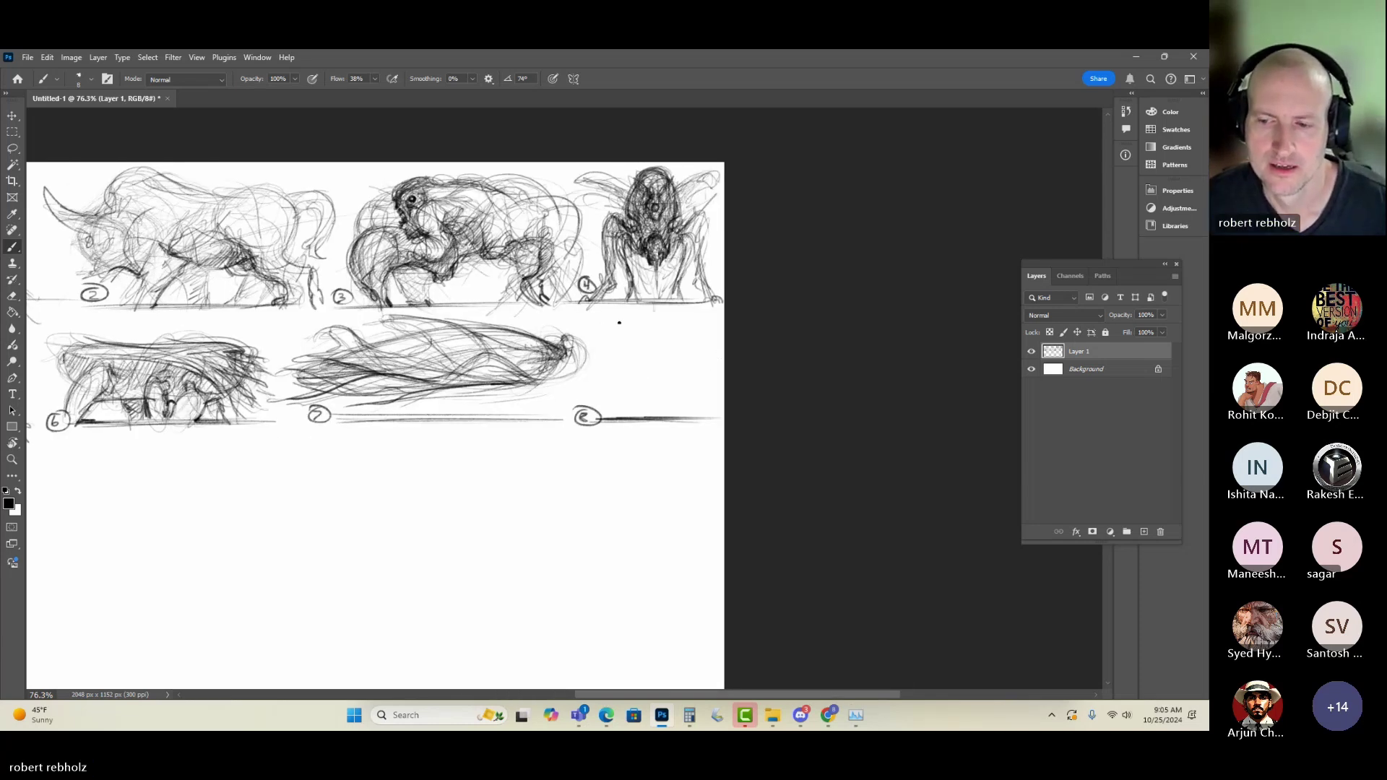
left_click_drag(625, 347, 683, 394)
left_click_drag(622, 360, 641, 396)
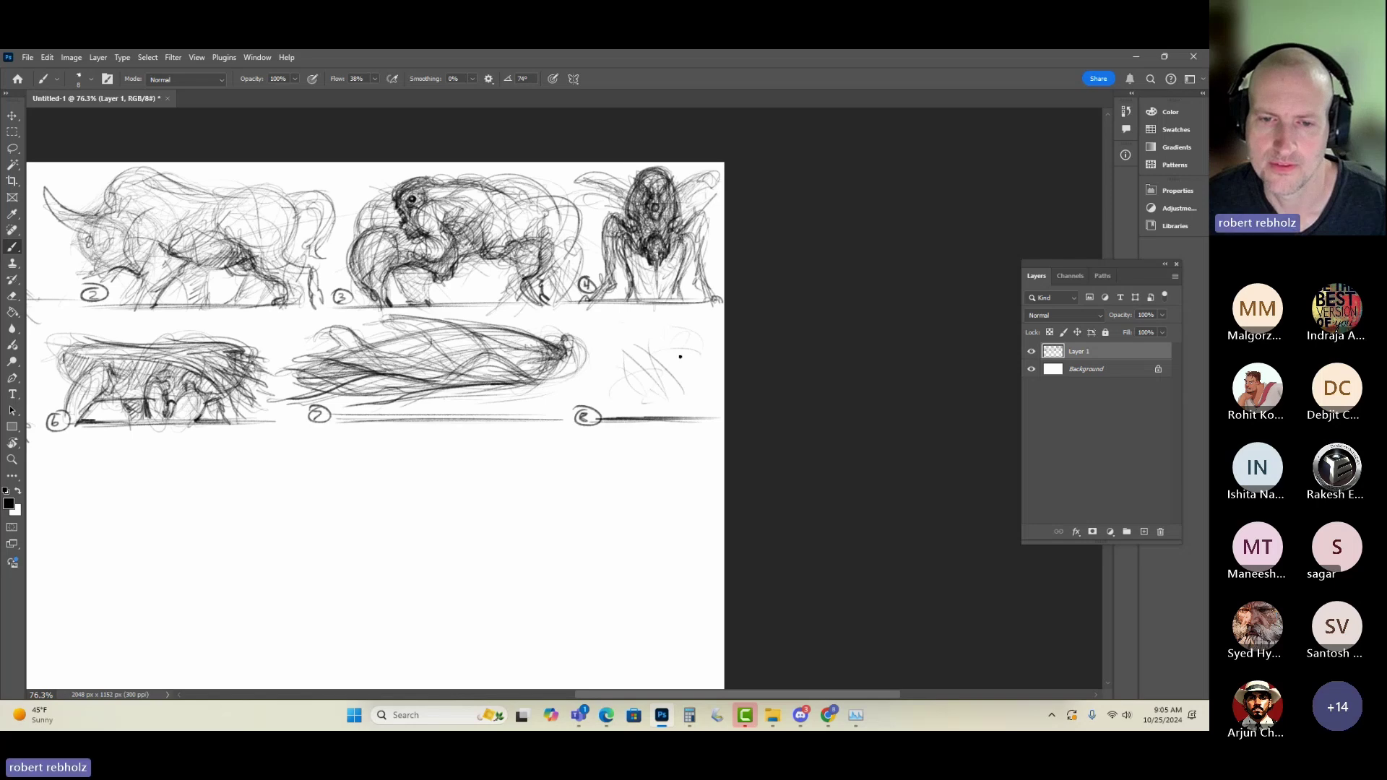
left_click_drag(635, 318, 623, 365)
mouse_move(708, 347)
left_mouse_down()
mouse_move(697, 384)
mouse_move(607, 398)
mouse_move(687, 347)
mouse_move(668, 369)
mouse_move(610, 330)
left_mouse_up()
mouse_move(676, 368)
left_mouse_down()
mouse_move(661, 327)
mouse_move(614, 399)
mouse_move(653, 369)
mouse_move(605, 348)
left_mouse_up()
mouse_move(636, 395)
left_mouse_down()
mouse_move(653, 370)
mouse_move(616, 360)
left_mouse_up()
left_click_drag(700, 340, 676, 397)
left_click_drag(683, 311, 624, 321)
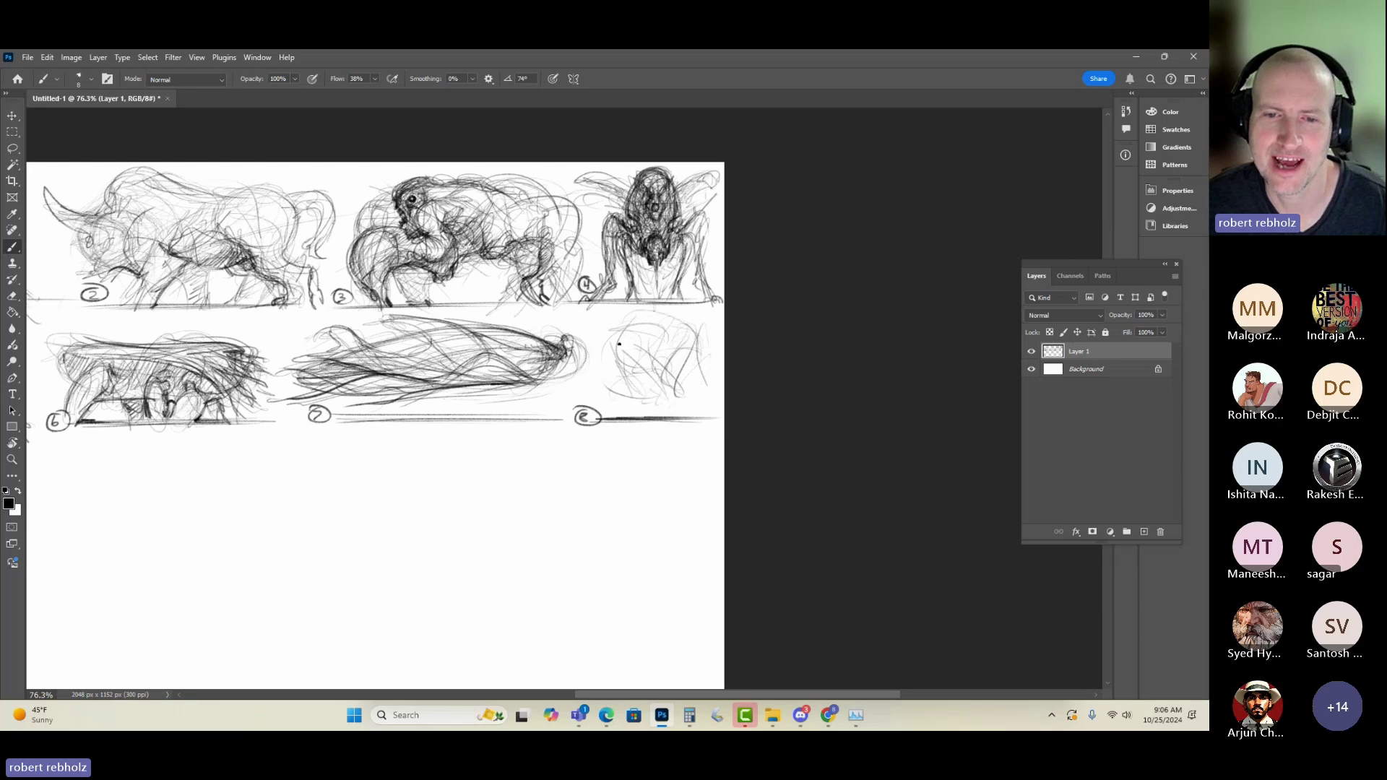
- Build up the eighth creature's scribble with overlapping curves through the middle and down its left and right sides
mouse_move(693, 396)
left_mouse_down()
mouse_move(587, 396)
mouse_move(645, 373)
mouse_move(706, 393)
mouse_move(703, 347)
mouse_move(602, 376)
mouse_move(610, 323)
mouse_move(654, 318)
left_mouse_up()
mouse_move(654, 319)
left_mouse_down()
mouse_move(627, 358)
mouse_move(662, 383)
mouse_move(695, 360)
mouse_move(695, 335)
mouse_move(687, 362)
left_mouse_up()
mouse_move(609, 407)
left_mouse_down()
mouse_move(671, 370)
mouse_move(704, 327)
mouse_move(636, 318)
left_mouse_up()
left_click_drag(611, 367, 609, 316)
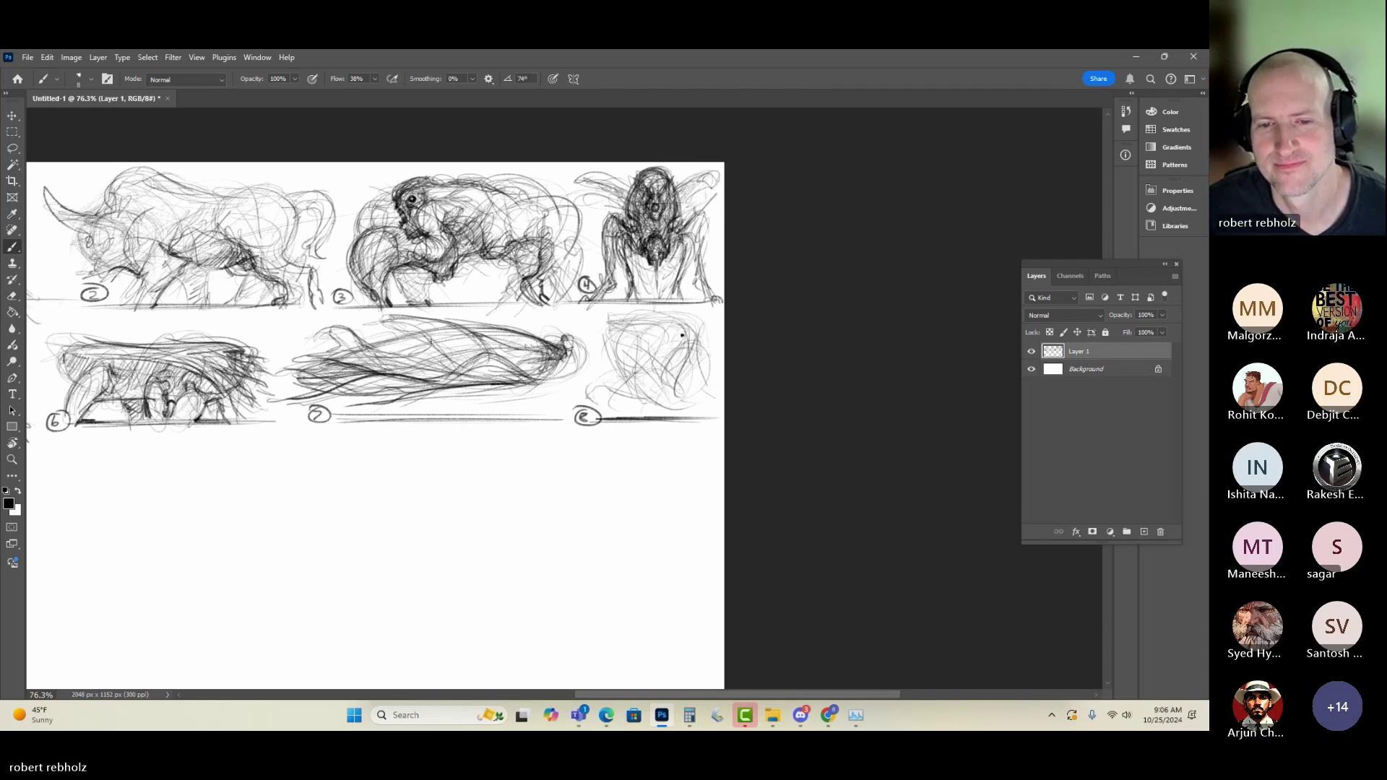
left_click_drag(685, 365, 669, 392)
left_click_drag(653, 332, 612, 399)
- Reinforce the eighth creature's flat upper edge and upper left corner, and add curved strokes around its base
mouse_move(701, 319)
left_mouse_down()
mouse_move(686, 331)
mouse_move(627, 320)
left_mouse_up()
mouse_move(623, 314)
left_mouse_down()
mouse_move(603, 337)
mouse_move(650, 390)
mouse_move(604, 329)
left_mouse_up()
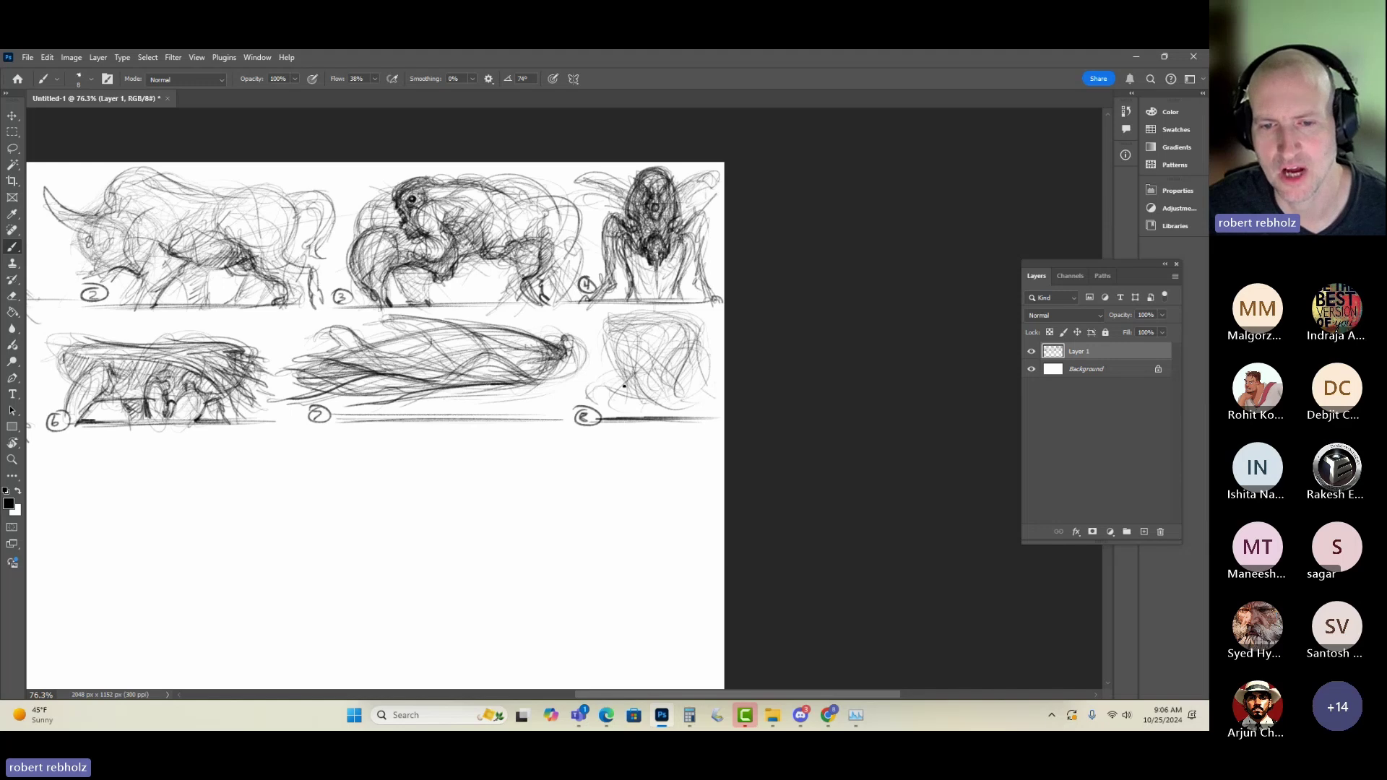
left_click_drag(662, 384, 642, 416)
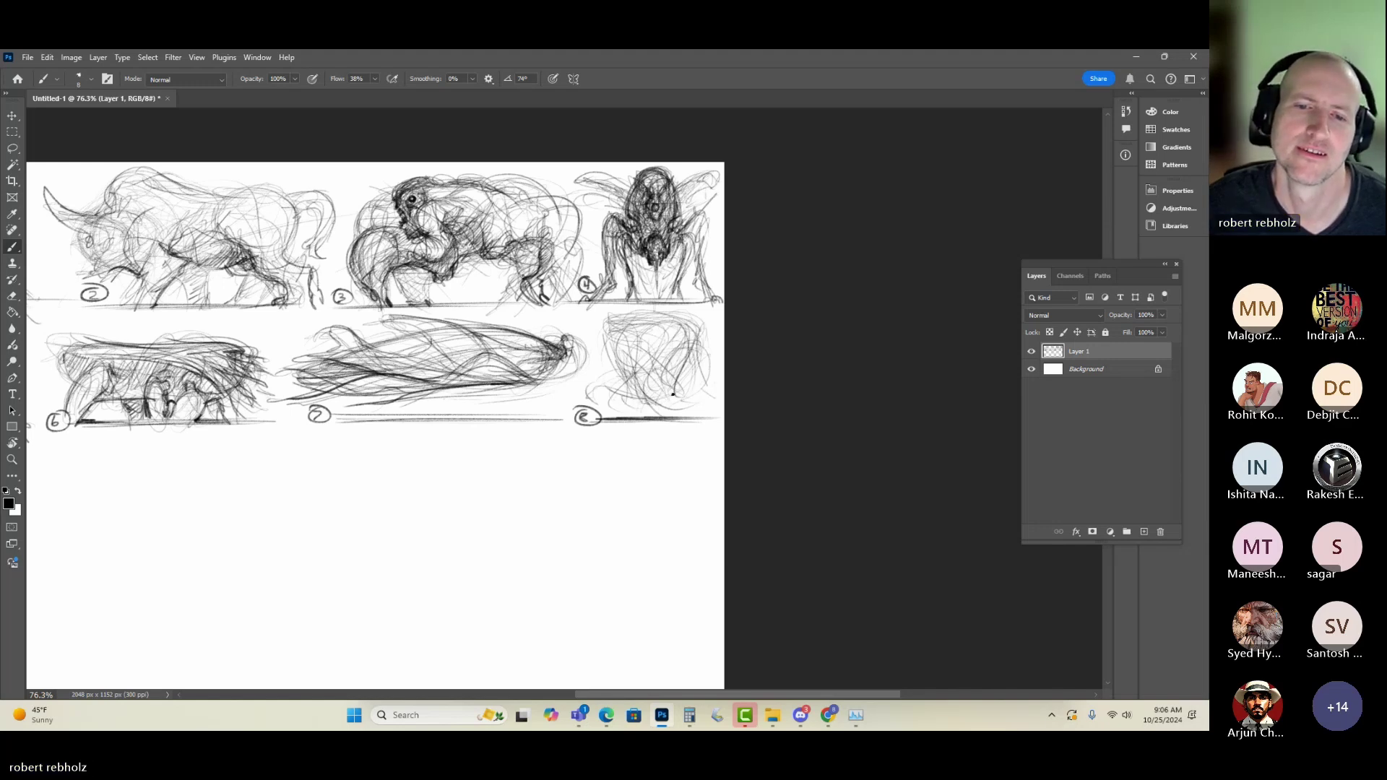
mouse_move(619, 342)
left_mouse_down()
mouse_move(632, 313)
mouse_move(606, 326)
left_mouse_up()
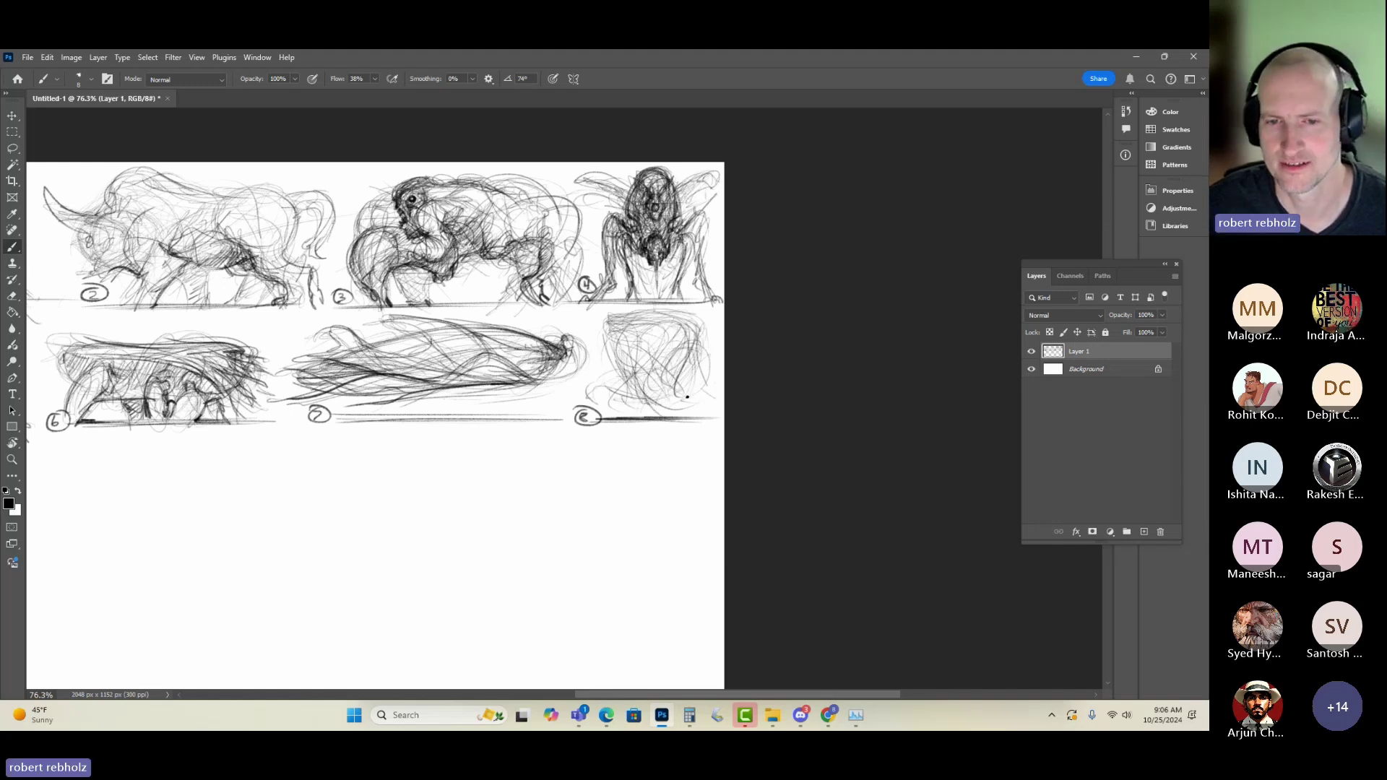
mouse_move(687, 396)
left_mouse_down()
mouse_move(678, 379)
mouse_move(678, 403)
left_mouse_up()
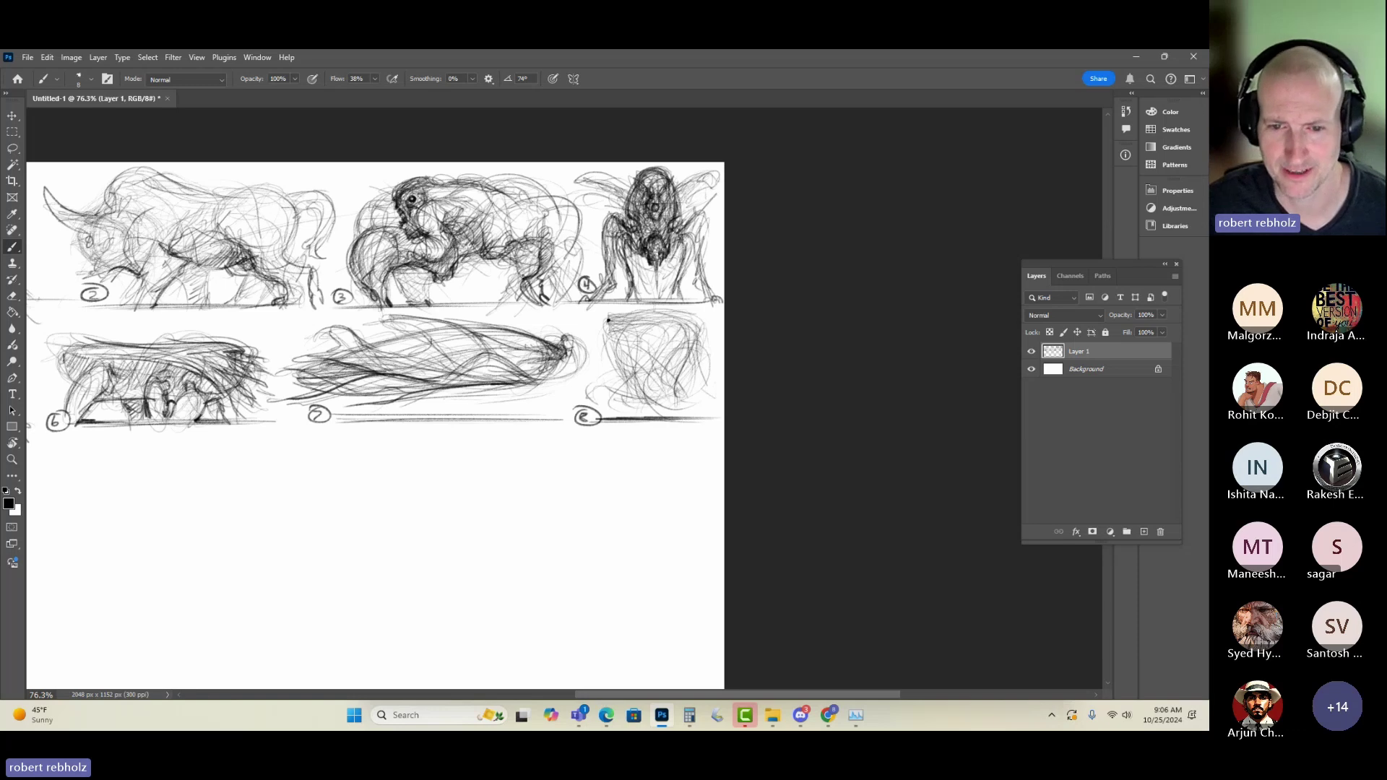
- Rough out the tapering body of creature sketch 8 with loose, overlapping black brush strokes
mouse_move(677, 315)
left_mouse_down()
mouse_move(620, 334)
mouse_move(673, 389)
mouse_move(594, 404)
left_mouse_up()
mouse_move(682, 371)
left_mouse_down()
mouse_move(674, 398)
mouse_move(682, 391)
mouse_move(627, 396)
left_mouse_up()
left_click_drag(633, 370, 611, 410)
left_click_drag(622, 343, 601, 374)
left_click_drag(627, 326, 601, 358)
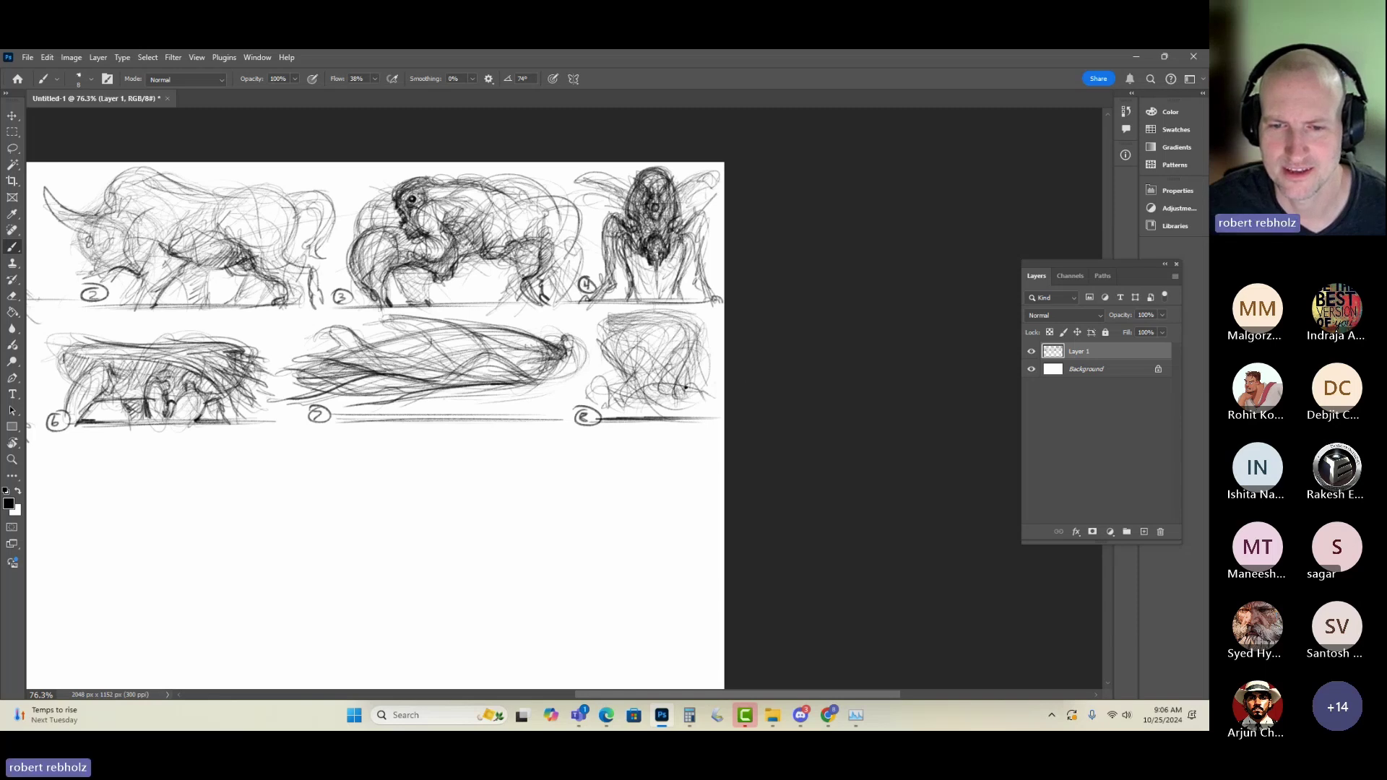
left_click_drag(700, 338, 685, 361)
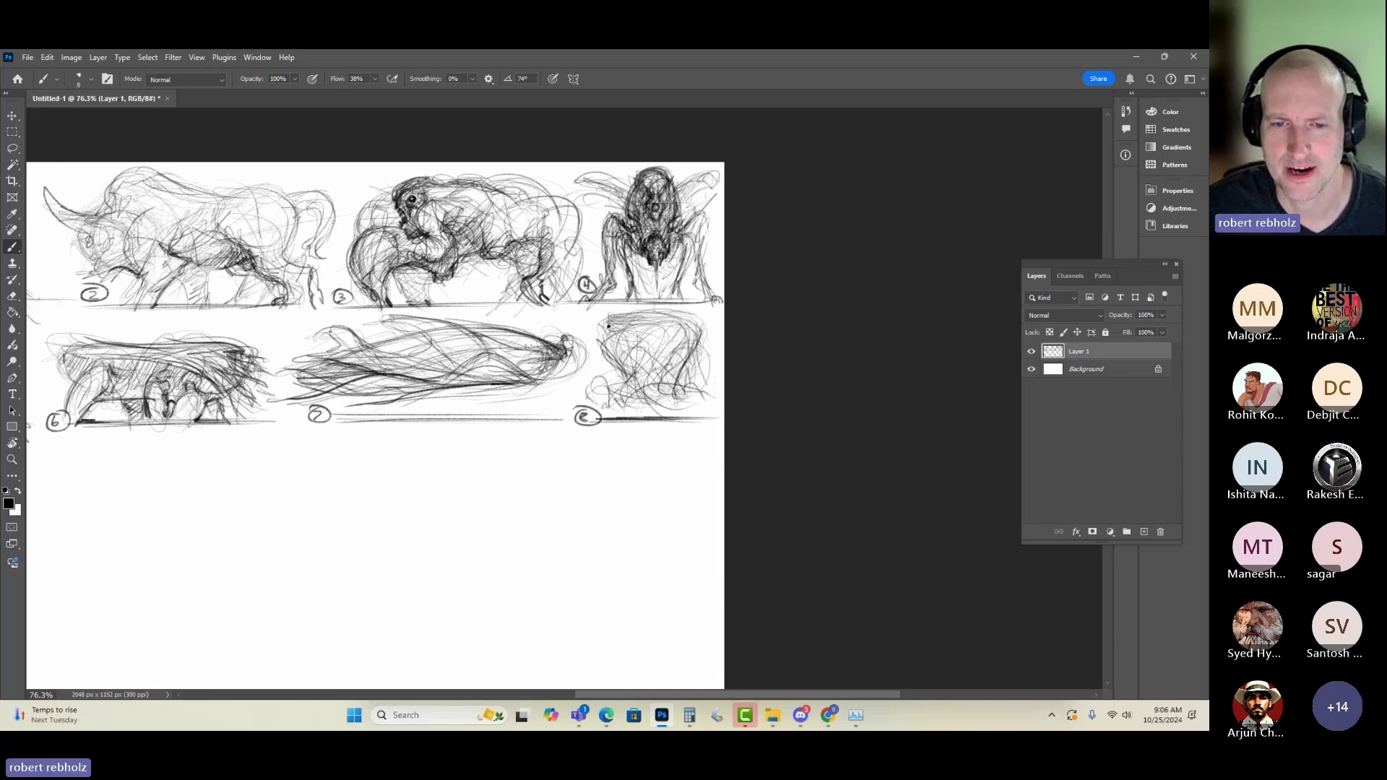
- Add curled tentacle shapes around the base of creature sketch 8, and undo the last stray stroke
mouse_move(608, 327)
left_mouse_down()
mouse_move(628, 377)
mouse_move(608, 326)
left_mouse_up()
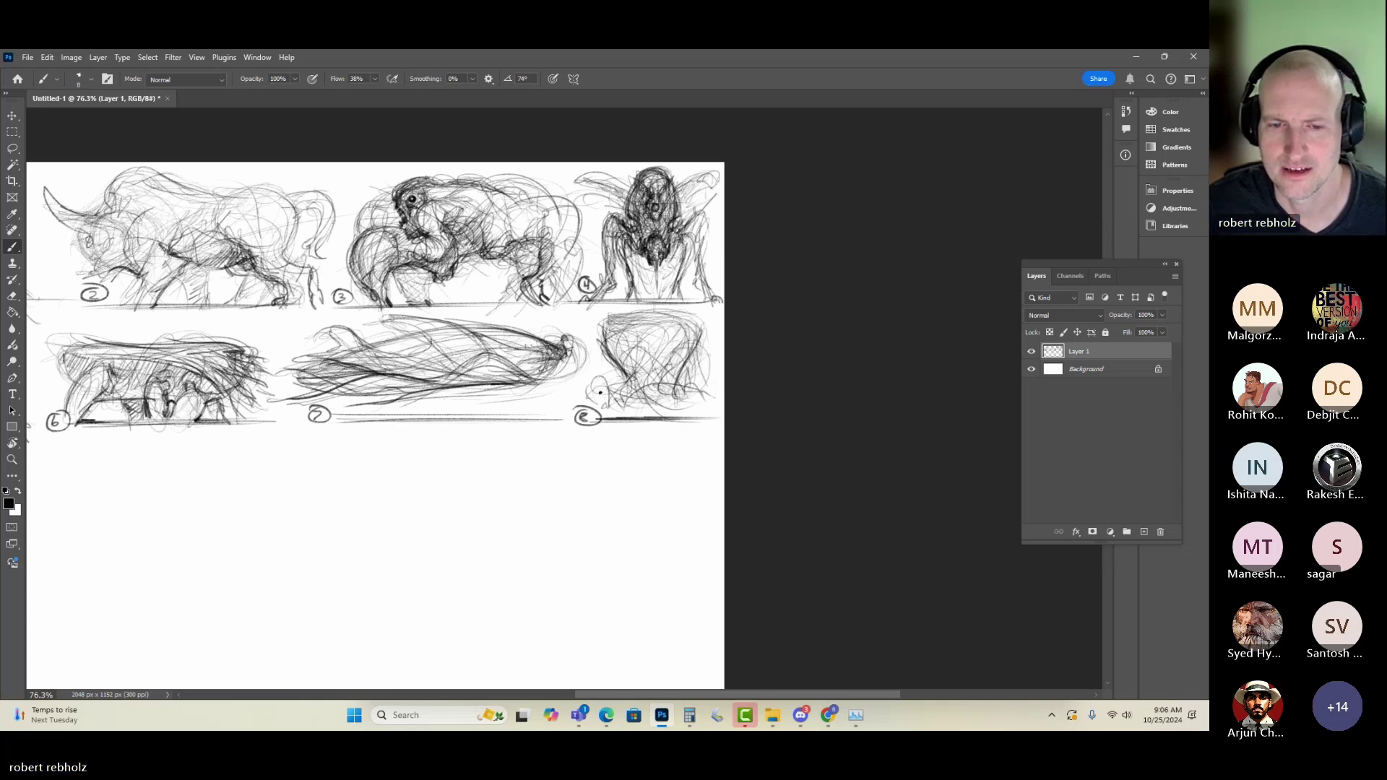
mouse_move(603, 394)
left_mouse_down()
mouse_move(594, 376)
mouse_move(611, 415)
left_mouse_up()
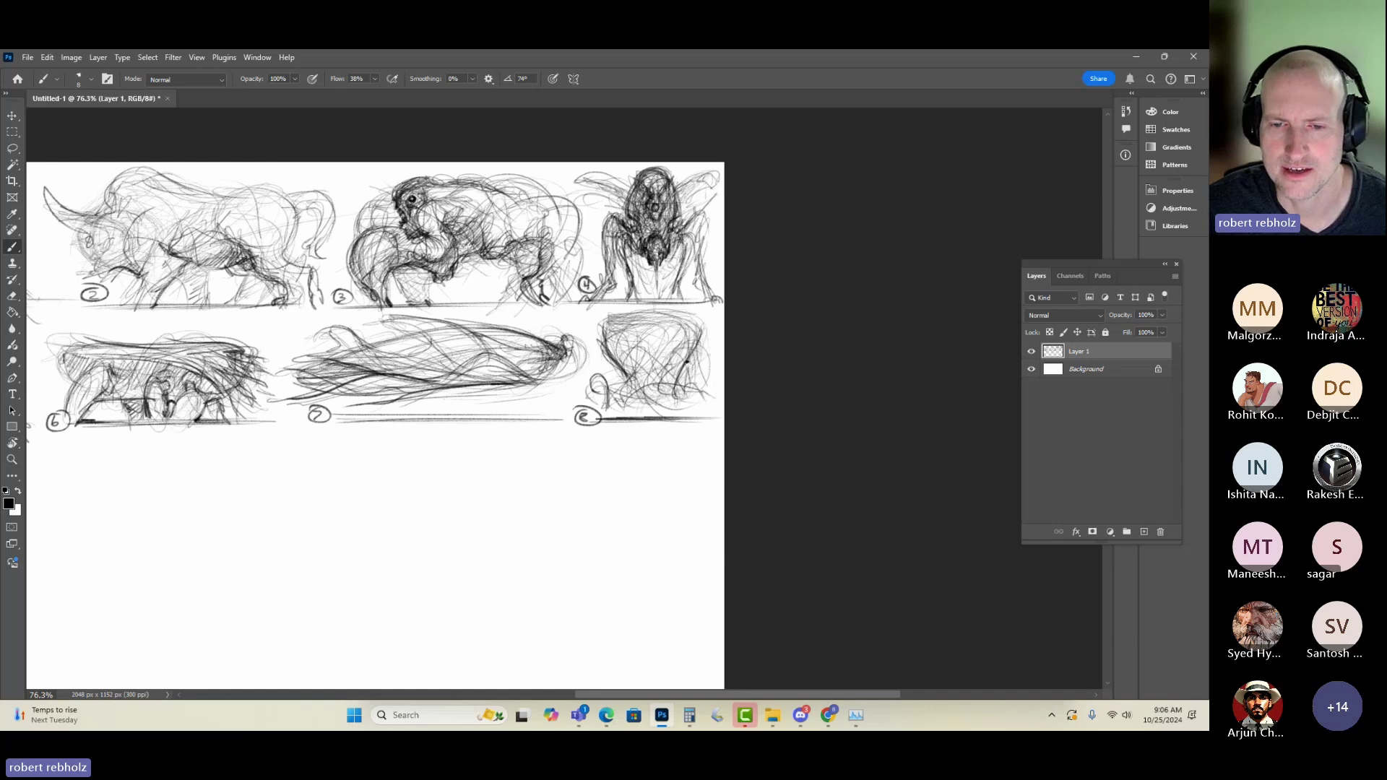
mouse_move(691, 381)
left_mouse_down()
mouse_move(630, 410)
mouse_move(694, 371)
mouse_move(708, 384)
mouse_move(680, 398)
mouse_move(634, 382)
mouse_move(646, 384)
mouse_move(617, 403)
mouse_move(626, 415)
mouse_move(649, 394)
mouse_move(580, 398)
mouse_move(589, 370)
mouse_move(578, 395)
mouse_move(600, 395)
mouse_move(574, 400)
mouse_move(599, 401)
mouse_move(622, 375)
mouse_move(650, 396)
mouse_move(710, 400)
mouse_move(668, 402)
mouse_move(690, 408)
mouse_move(664, 313)
mouse_move(639, 359)
mouse_move(600, 332)
left_mouse_up()
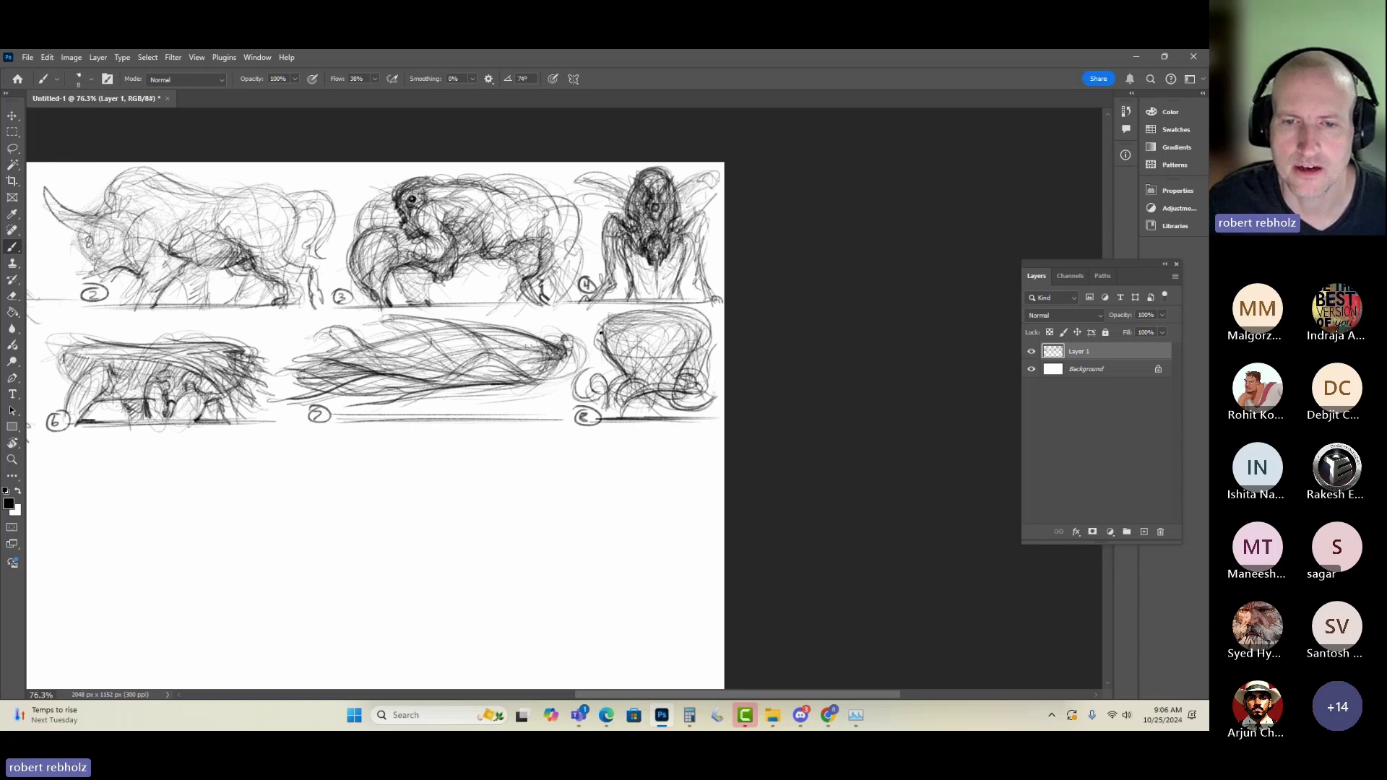
key("ctrl+z")
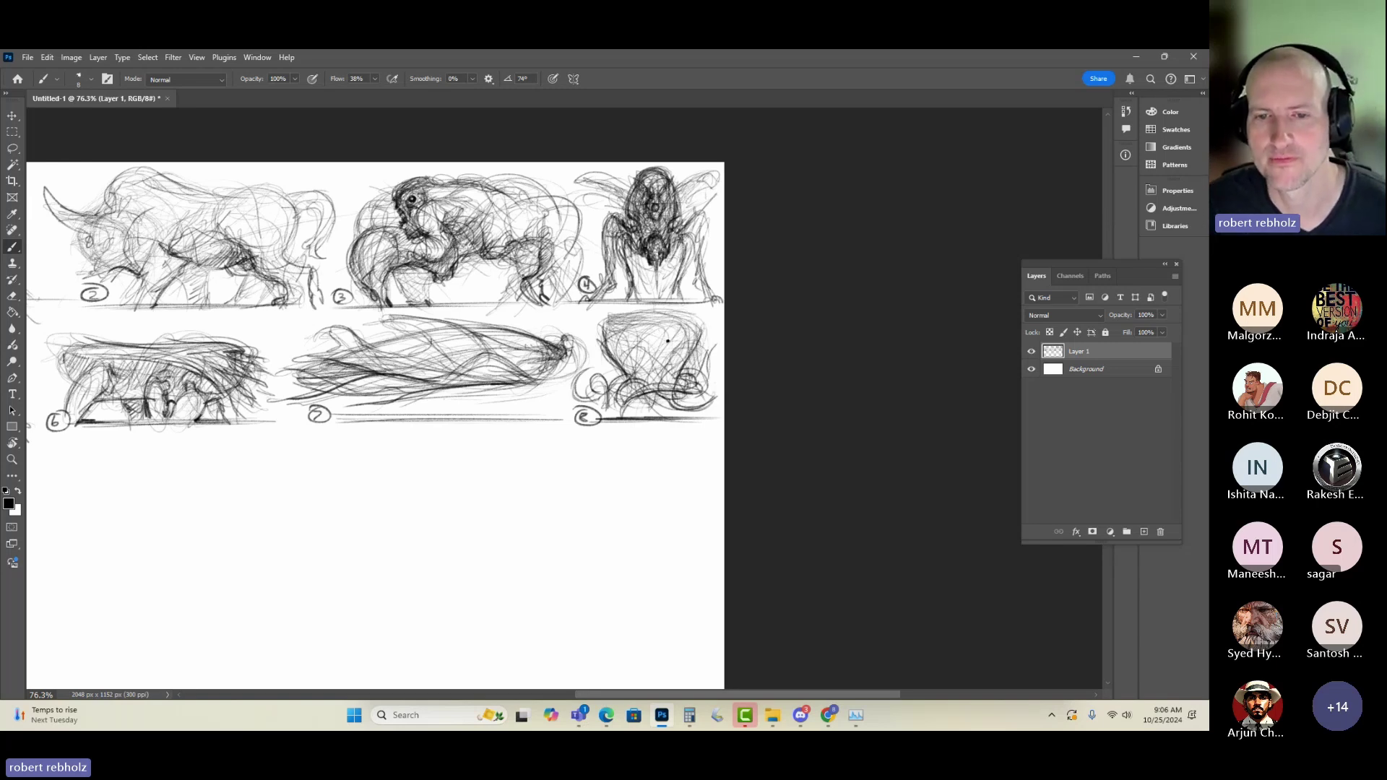
- Sketch curved inner contours and folds across the upper body of creature sketch 8
left_click_drag(677, 347, 640, 386)
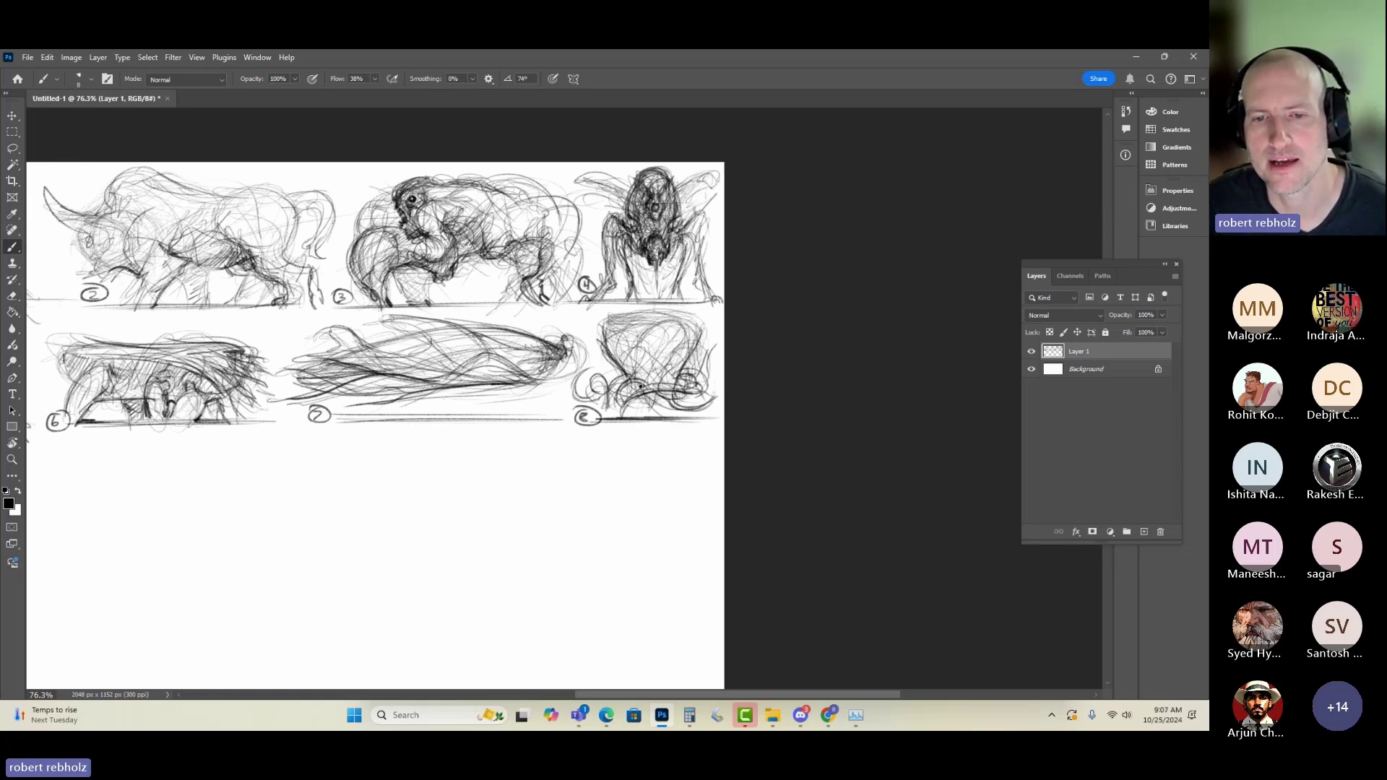
mouse_move(681, 334)
left_mouse_down()
mouse_move(625, 367)
mouse_move(641, 364)
mouse_move(611, 348)
mouse_move(661, 353)
mouse_move(683, 330)
mouse_move(633, 324)
mouse_move(600, 334)
mouse_move(606, 345)
mouse_move(619, 312)
left_mouse_up()
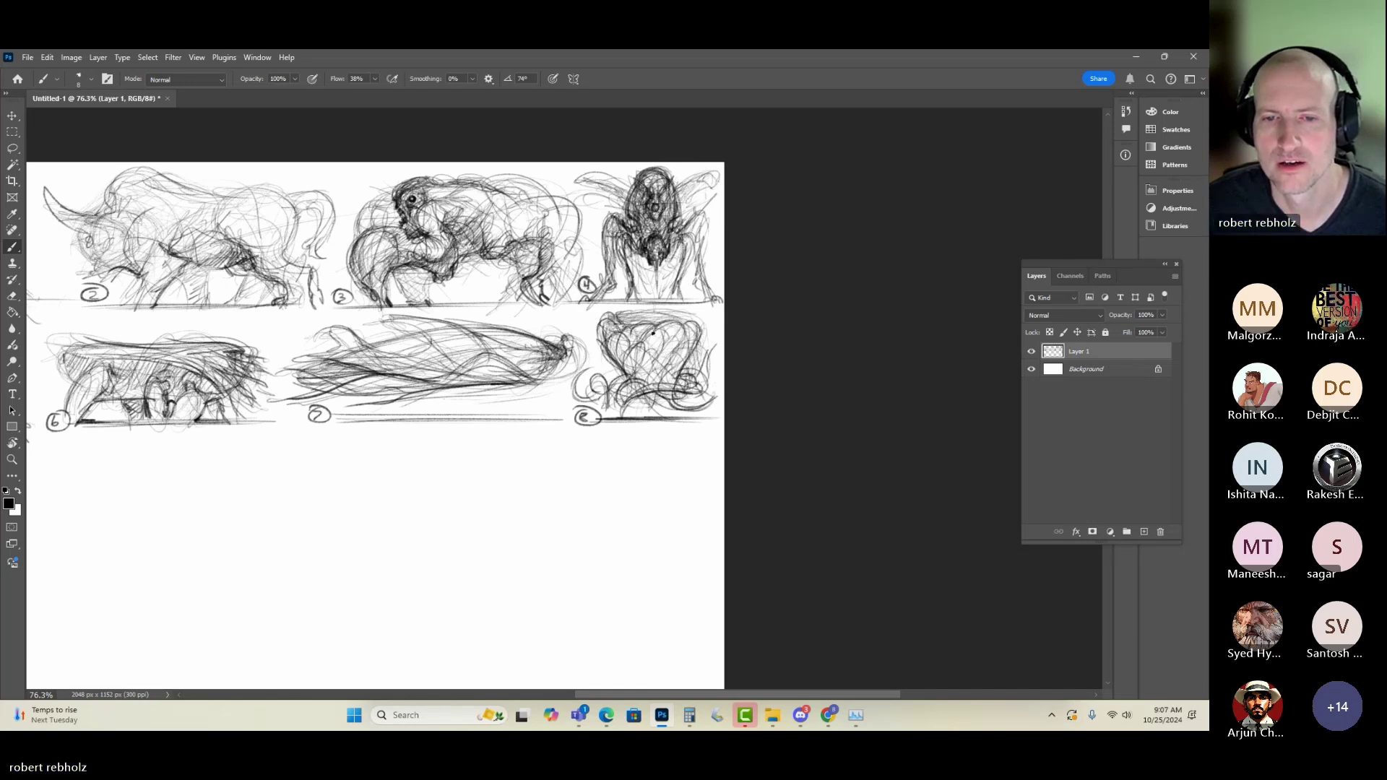
left_click_drag(639, 326, 629, 340)
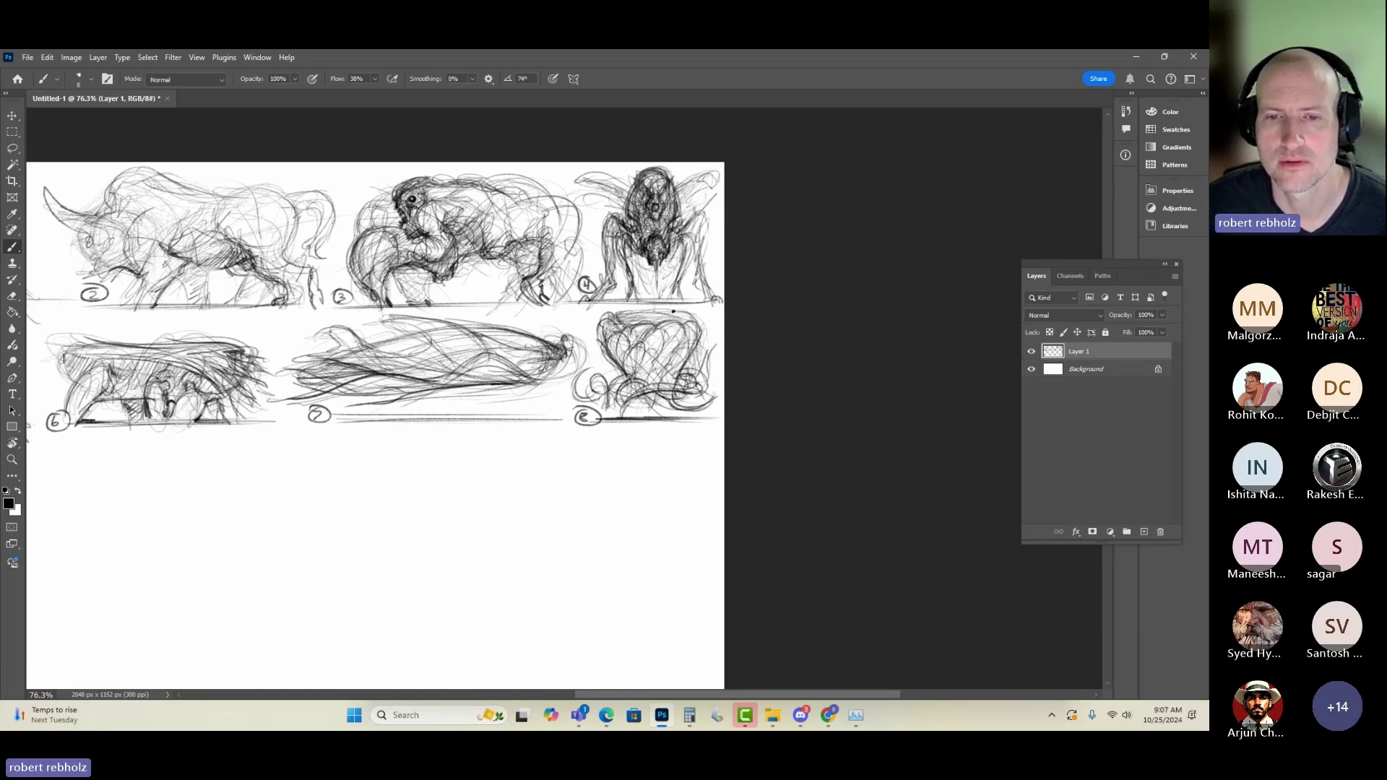
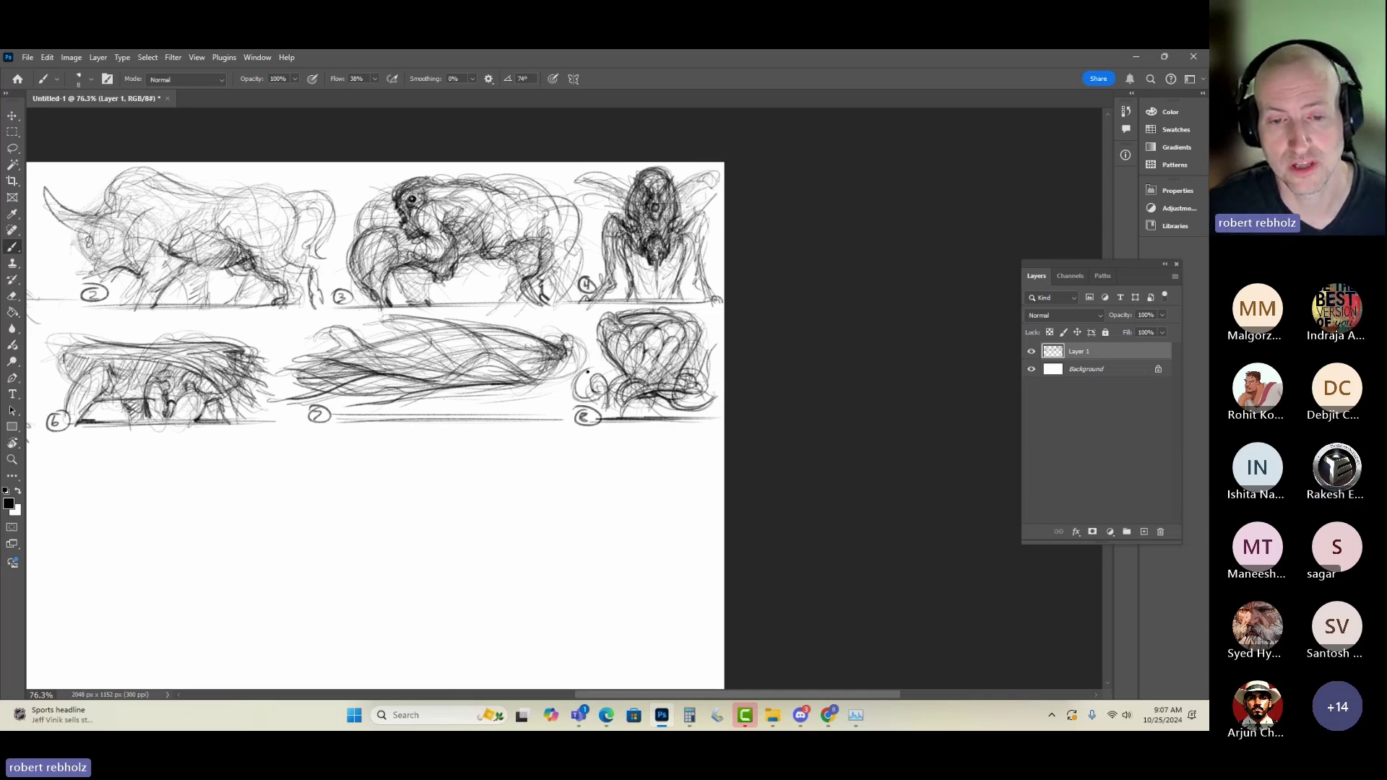
- Extend the curls on both sides of creature sketch 8 and darken its inner folds and upper rim
mouse_move(588, 372)
left_mouse_down()
mouse_move(575, 386)
mouse_move(581, 376)
left_mouse_up()
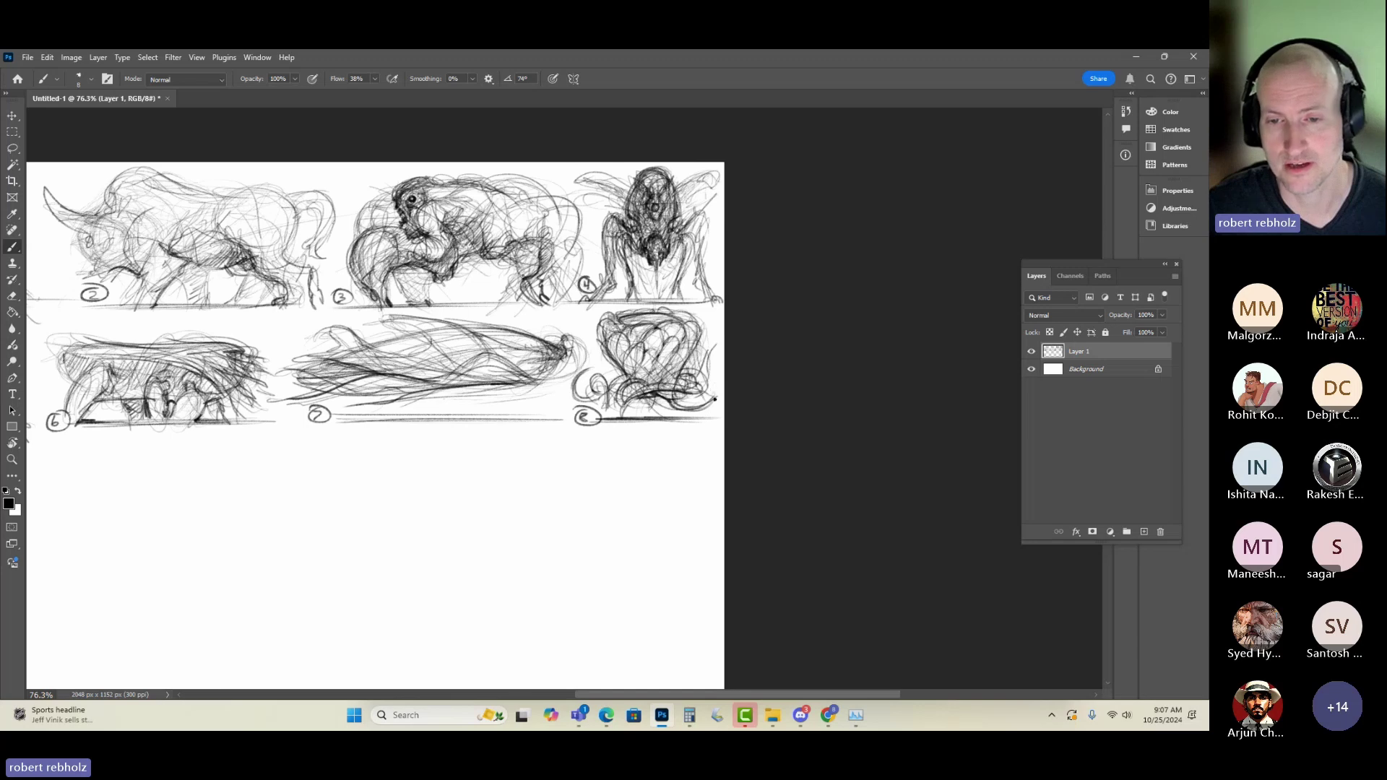
mouse_move(715, 399)
left_mouse_down()
mouse_move(717, 361)
mouse_move(712, 396)
left_mouse_up()
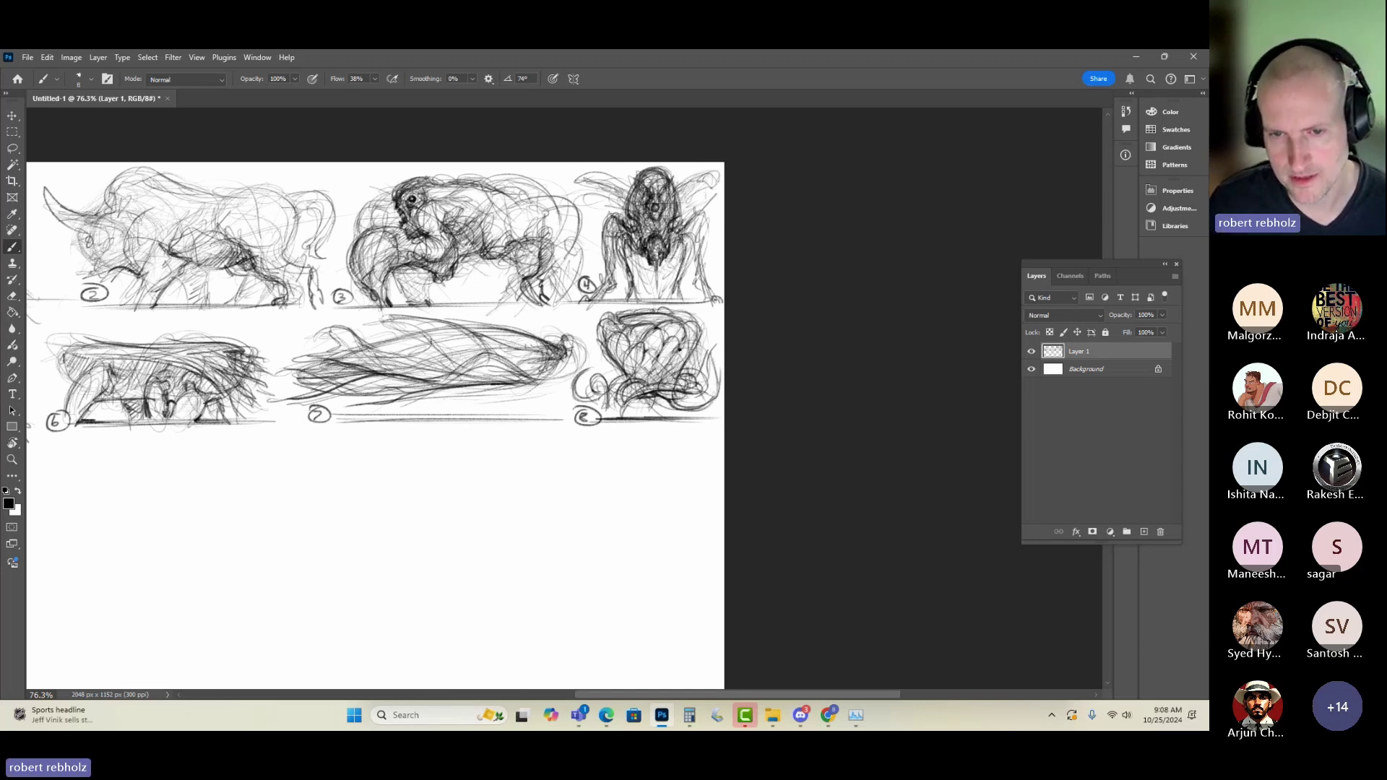
mouse_move(684, 338)
left_mouse_down()
mouse_move(670, 375)
mouse_move(686, 334)
mouse_move(658, 372)
left_mouse_up()
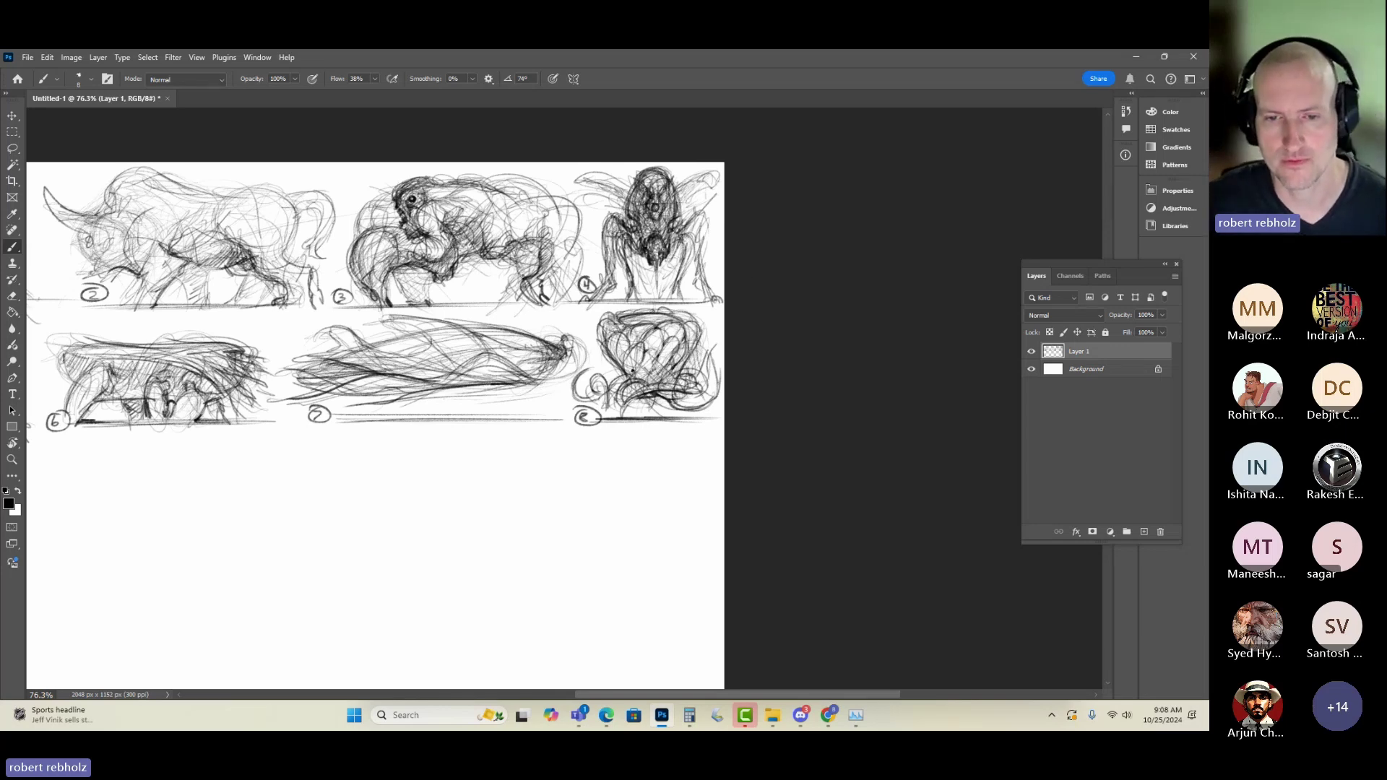
left_click_drag(633, 370, 615, 363)
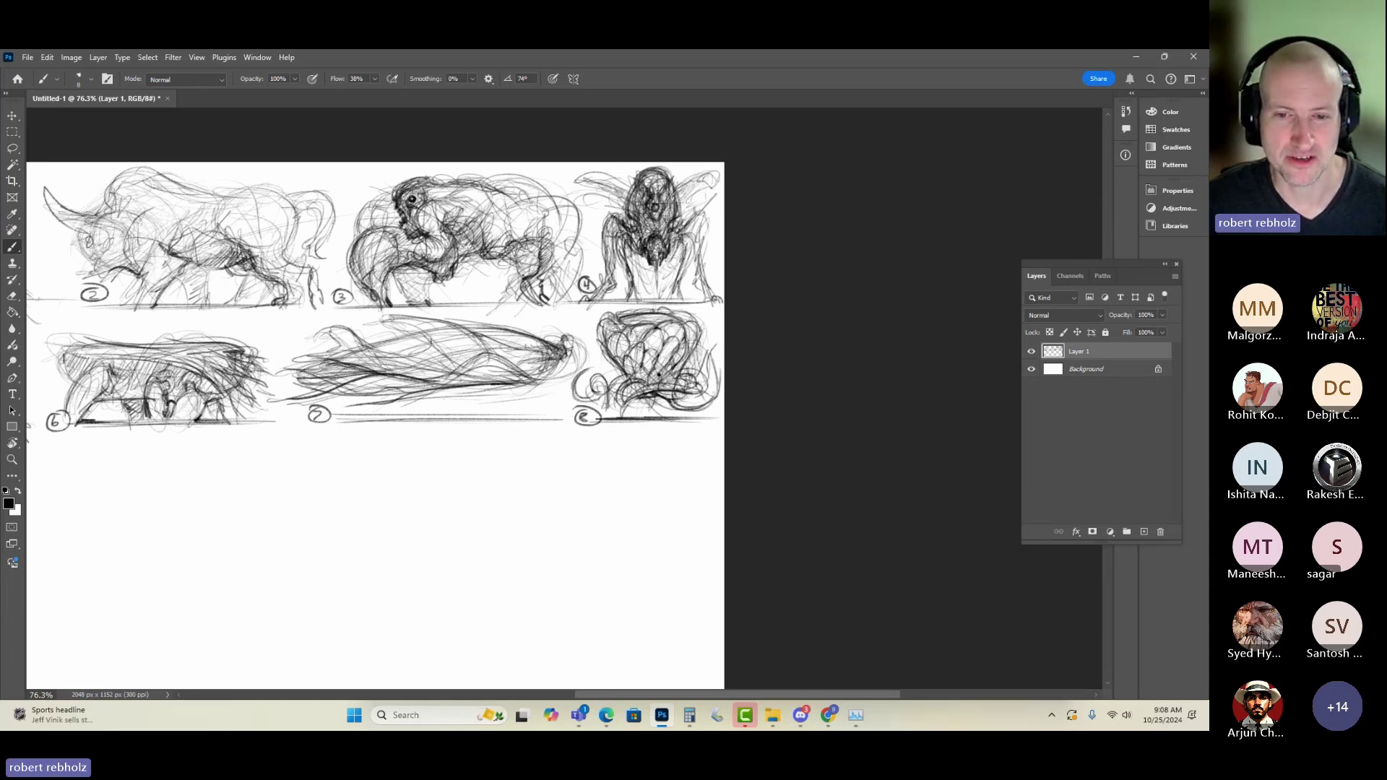
left_click_drag(656, 373, 684, 321)
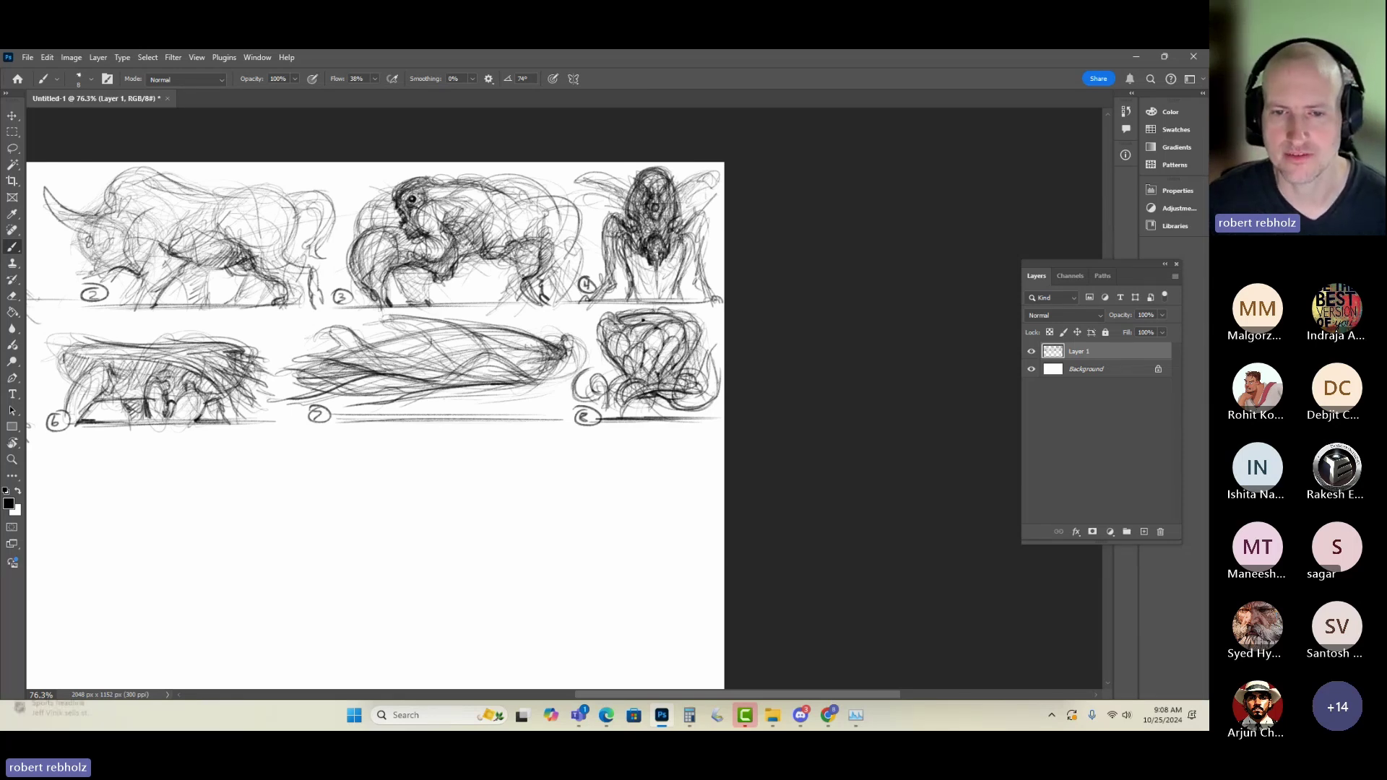
left_click_drag(618, 319, 689, 314)
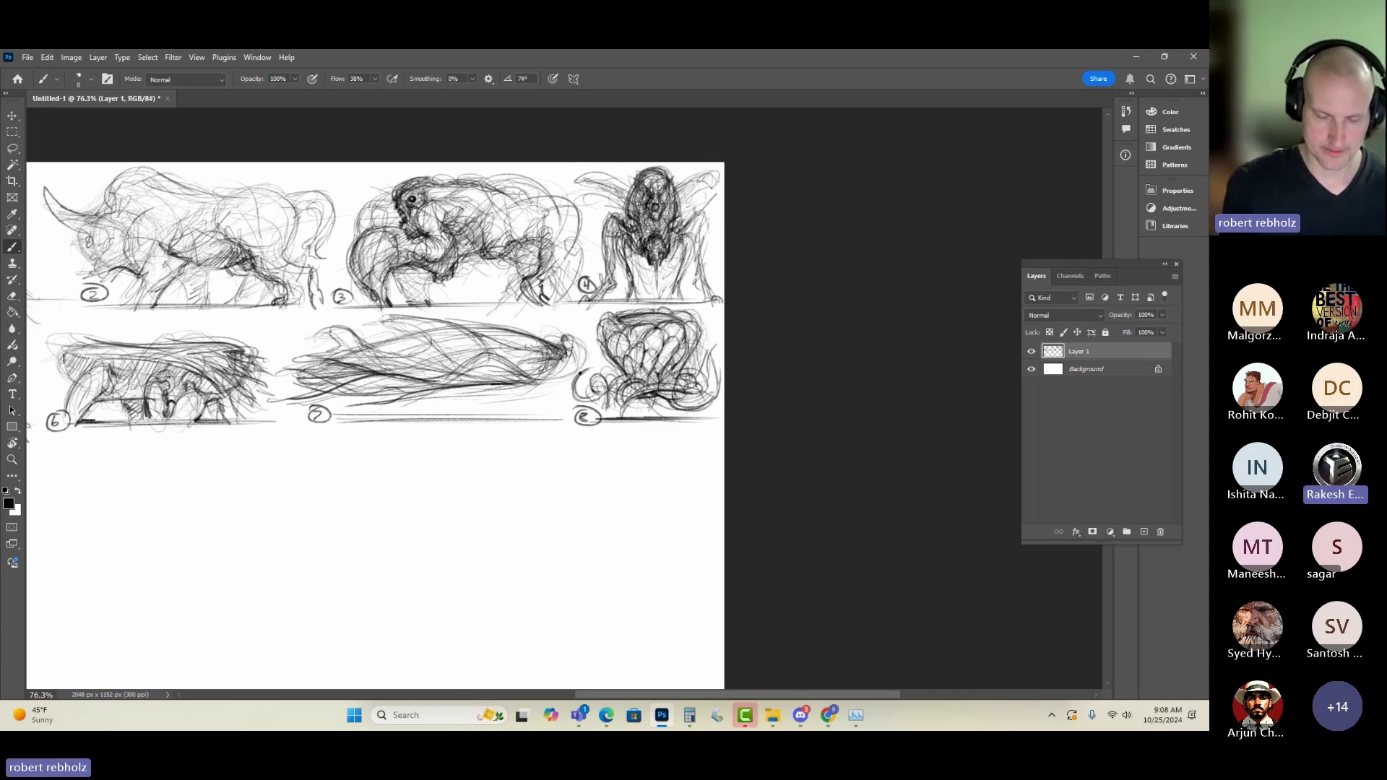
- Draw black tick marks over the hindquarters of creature sketches 1 and 2
left_click_drag(135, 411, 97, 412)
mouse_move(297, 500)
left_mouse_down()
mouse_move(544, 505)
mouse_move(511, 514)
mouse_move(531, 494)
mouse_move(495, 495)
mouse_move(512, 495)
left_mouse_up()
scroll(87, 413, "down", 2)
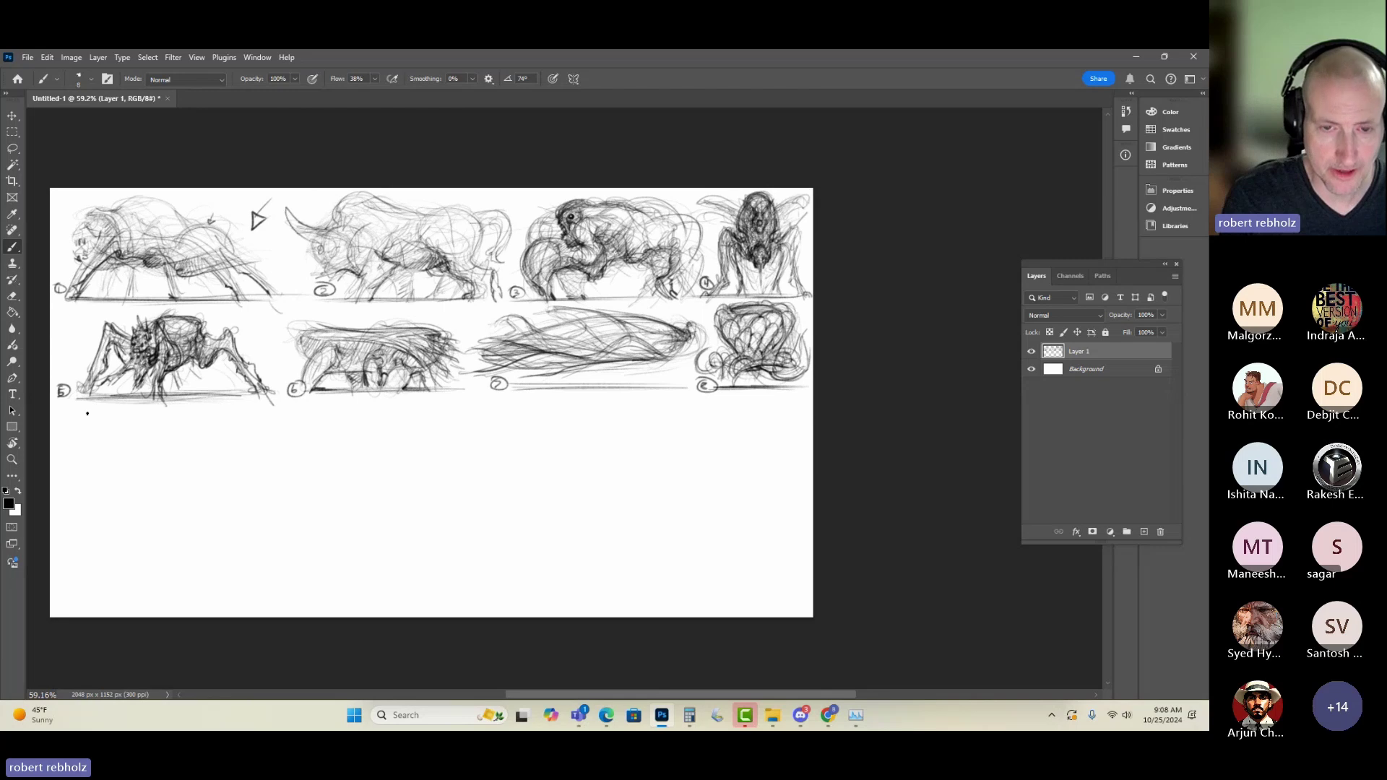
scroll(55, 445, "up", 1)
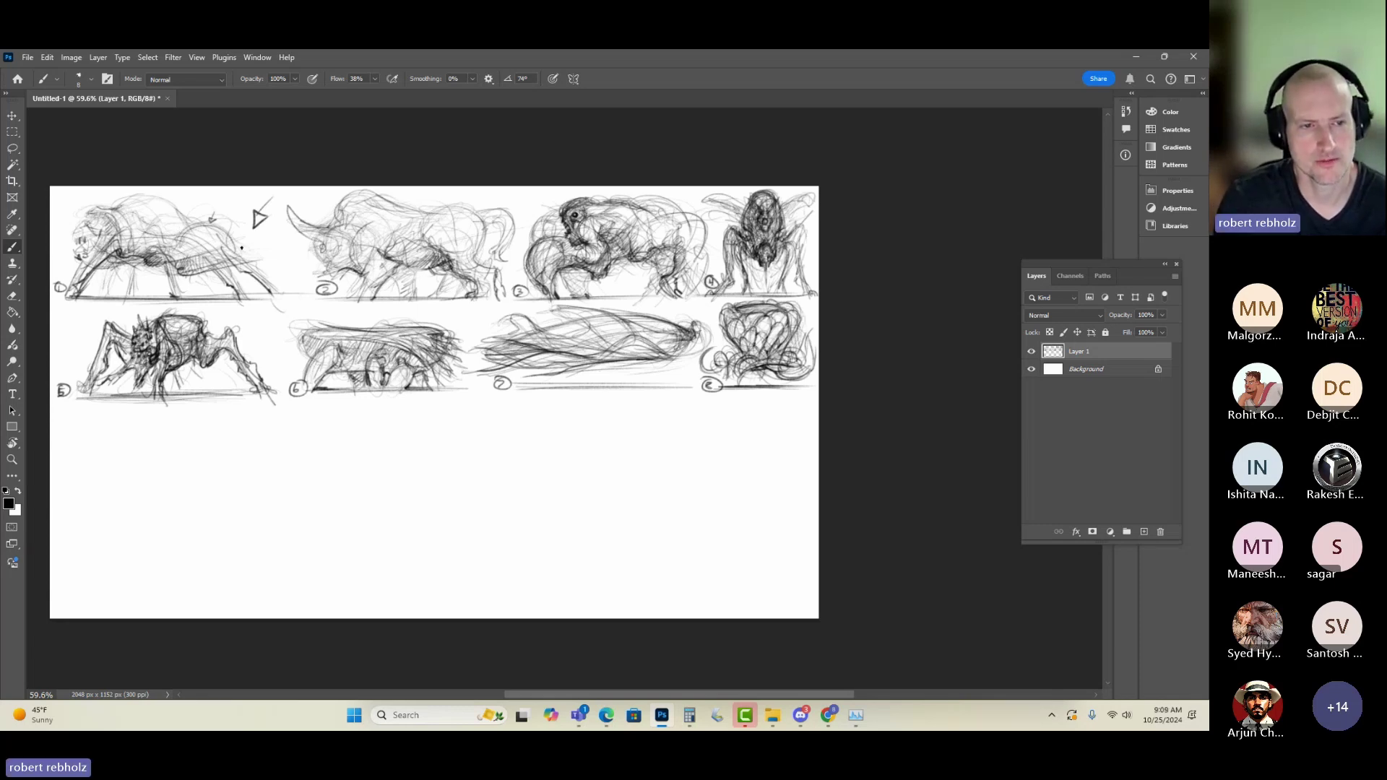
left_click_drag(241, 248, 254, 237)
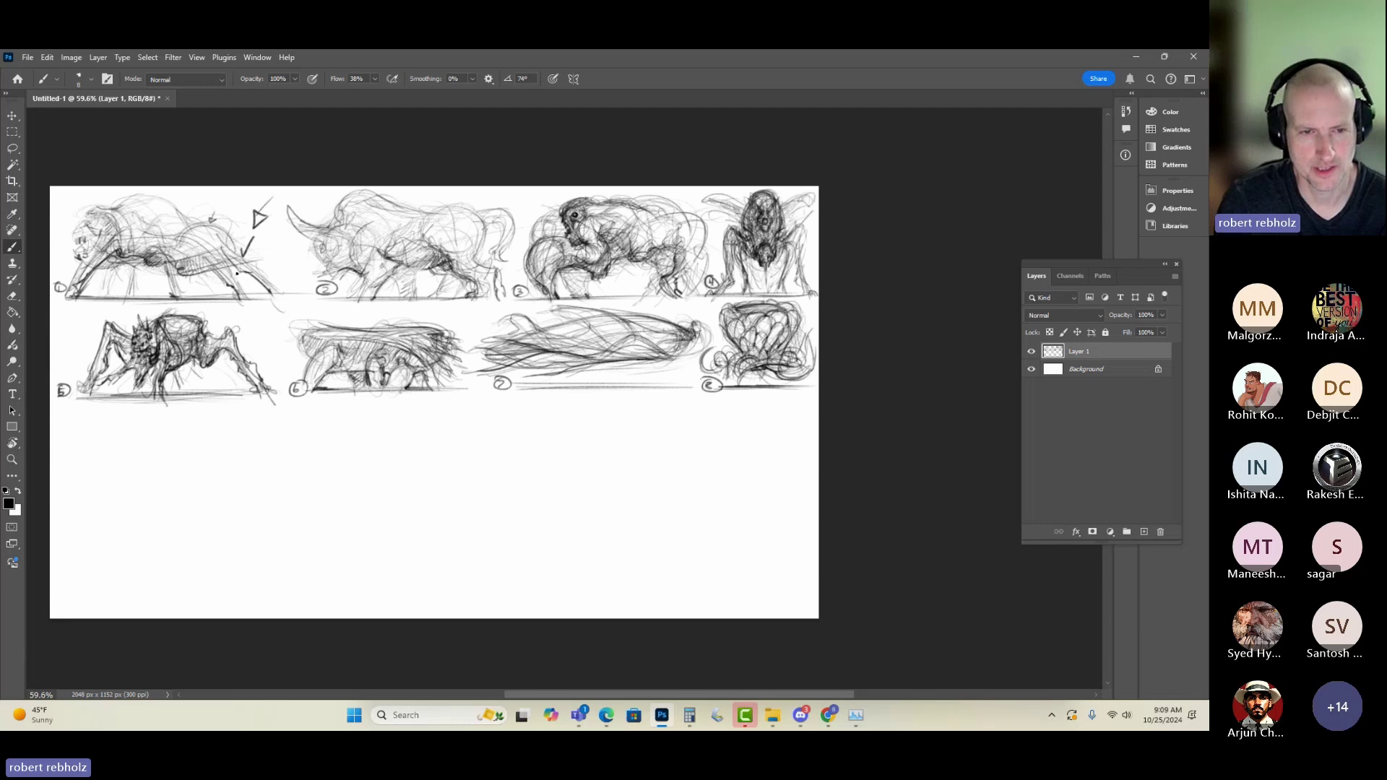
left_click_drag(461, 205, 452, 236)
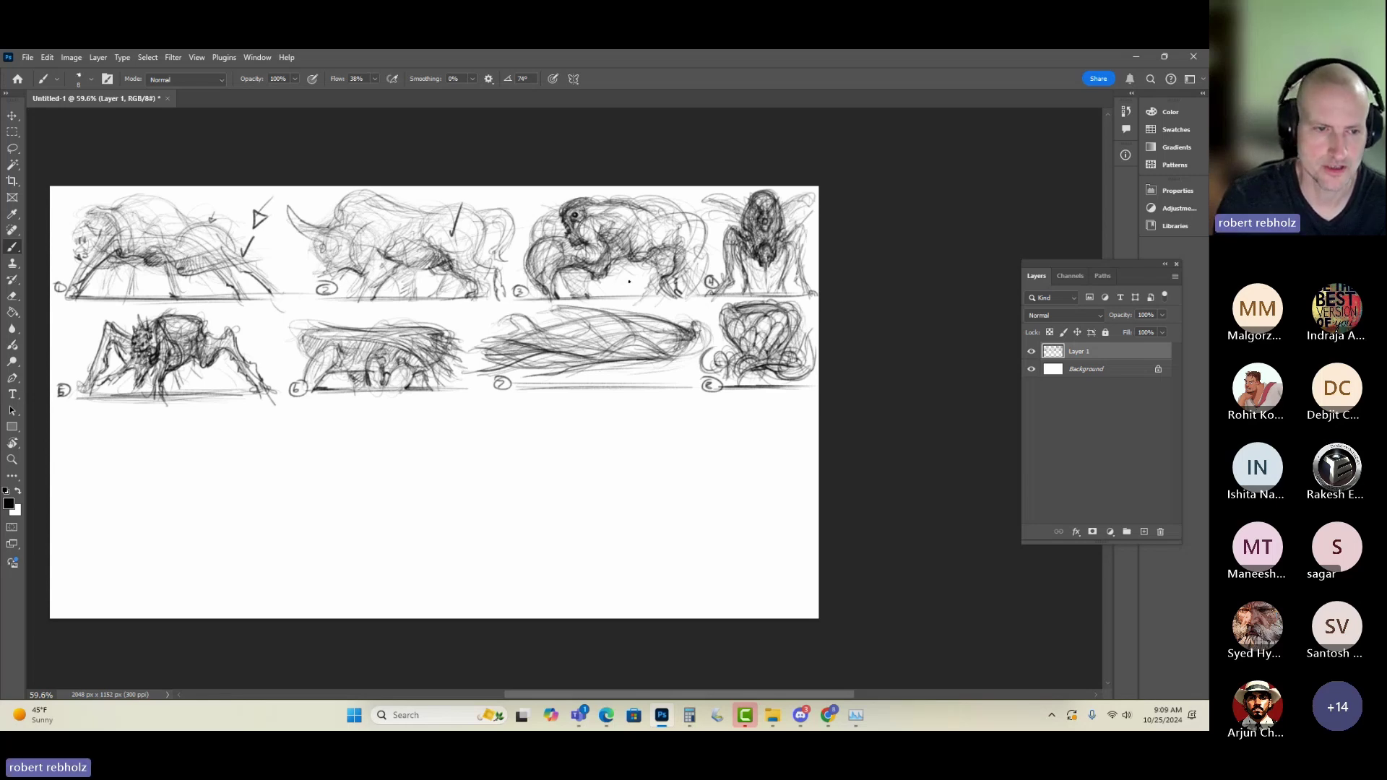
- Set the foreground color to a medium green with hue 116 and paint a green dot under sketches 3 and 4
left_click(9, 503)
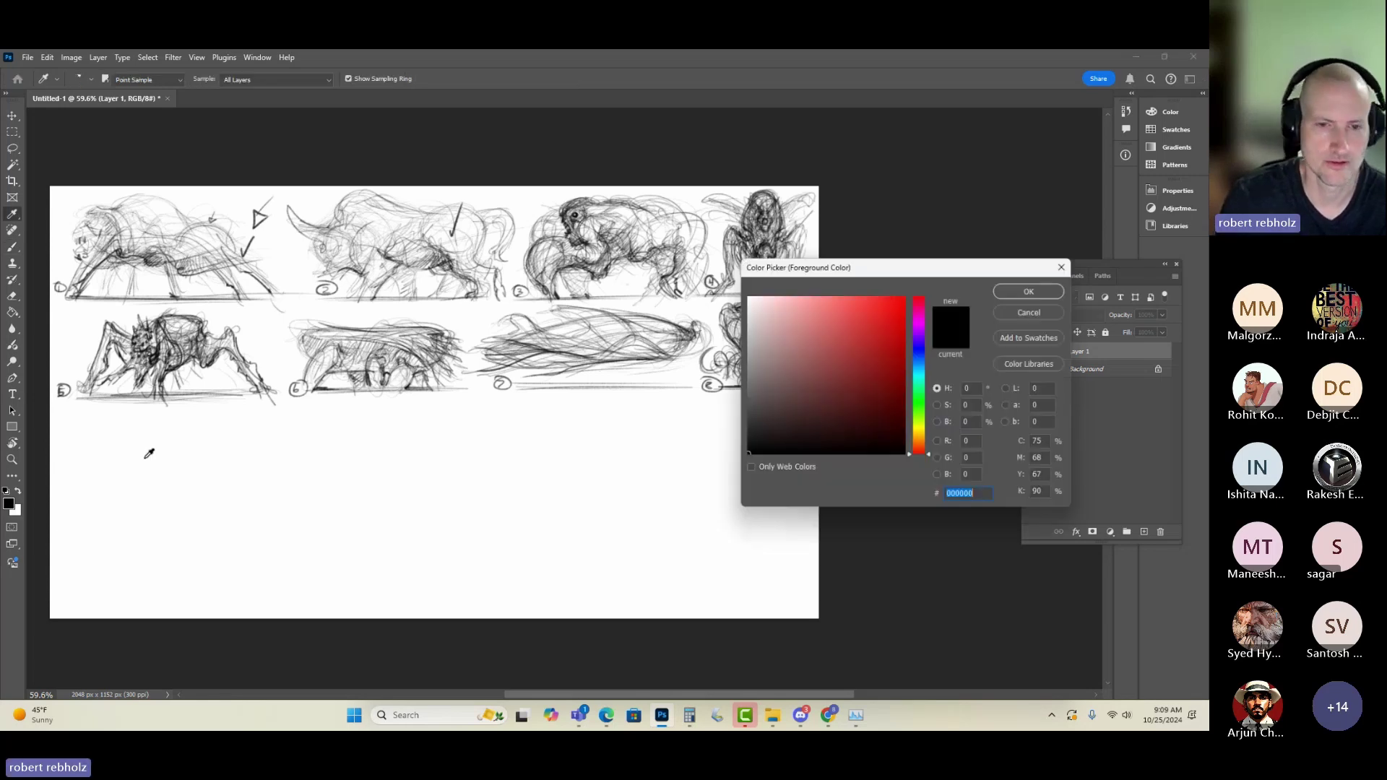
left_click(923, 410)
left_click(873, 354)
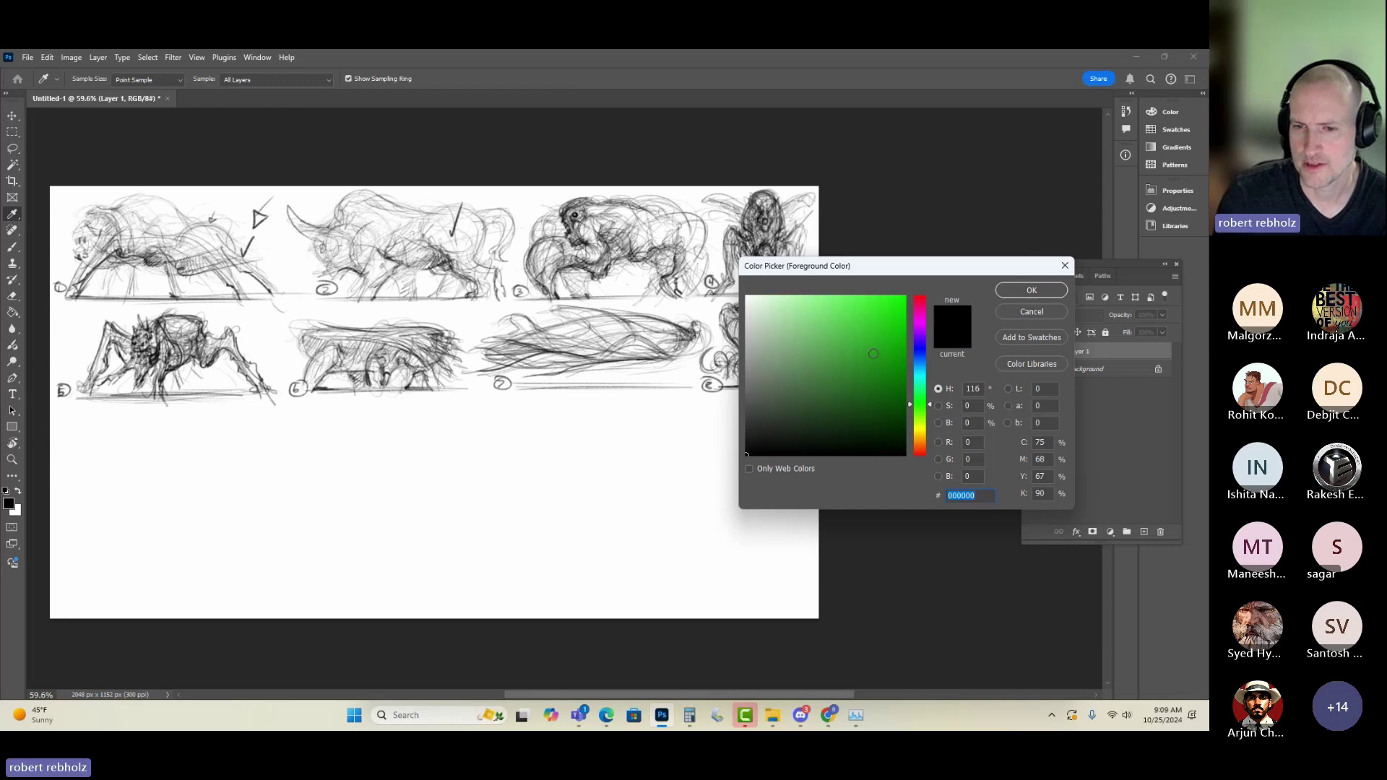
left_click(1017, 290)
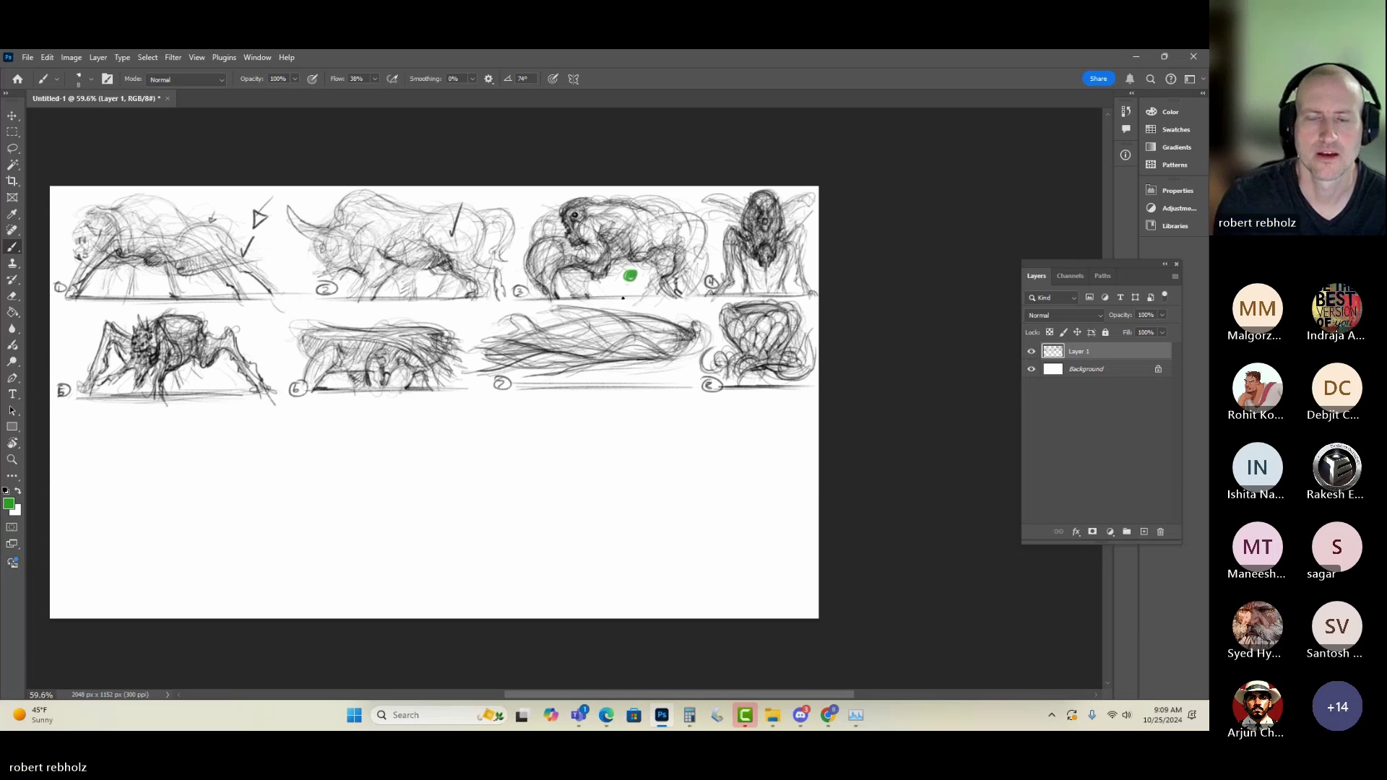
left_click_drag(772, 273, 775, 276)
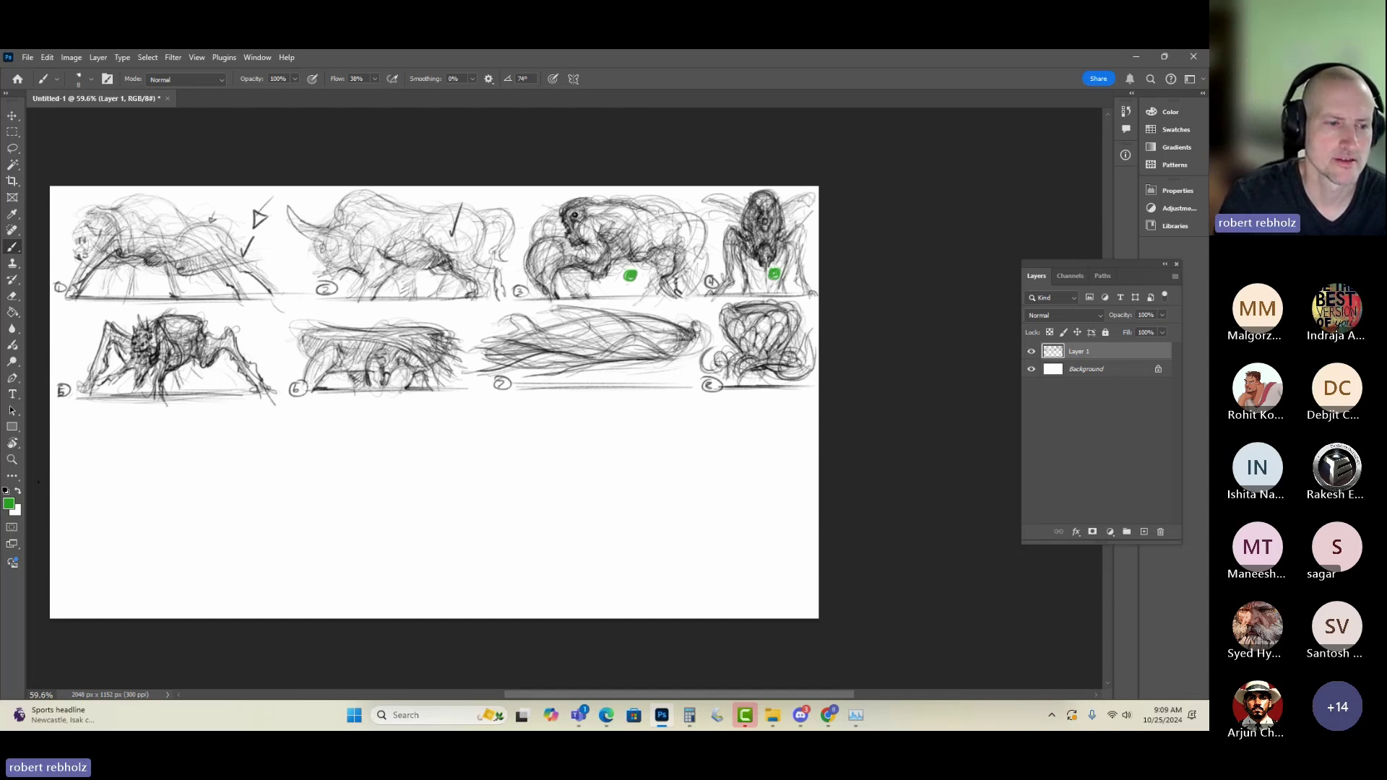
- Restore the default black foreground color and strike diagonal lines through sketches 5, 1, 2, 7 and 8
key("d")
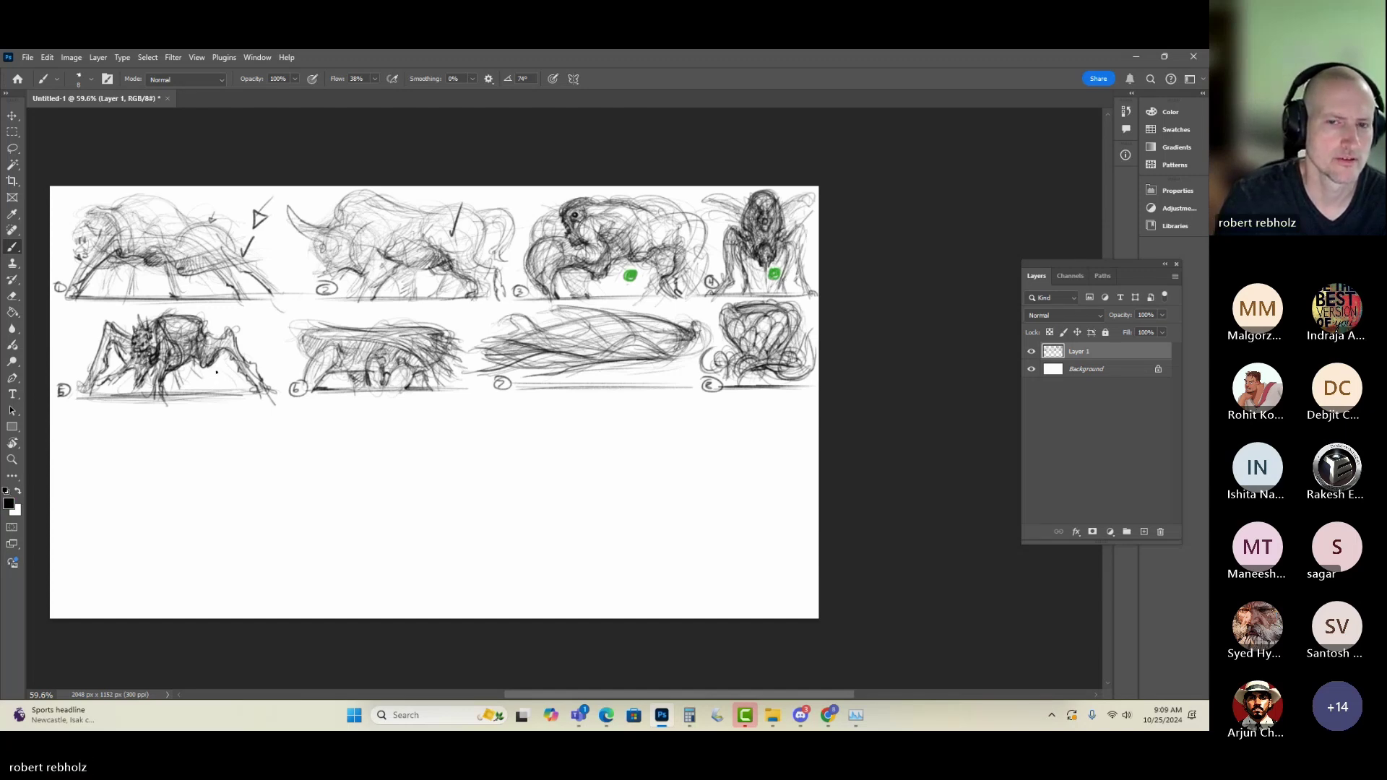
left_click_drag(218, 310, 124, 401)
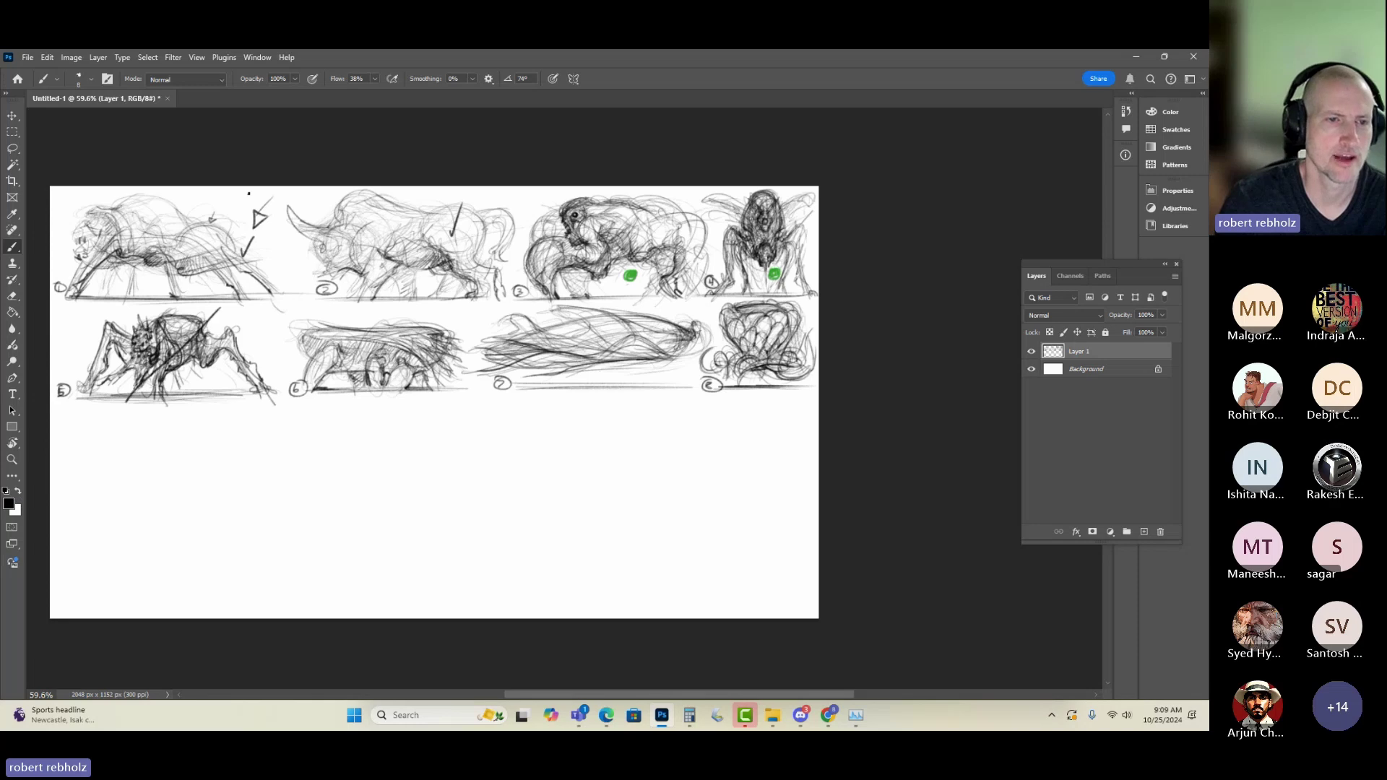
left_click_drag(242, 199, 120, 296)
left_click_drag(488, 201, 351, 295)
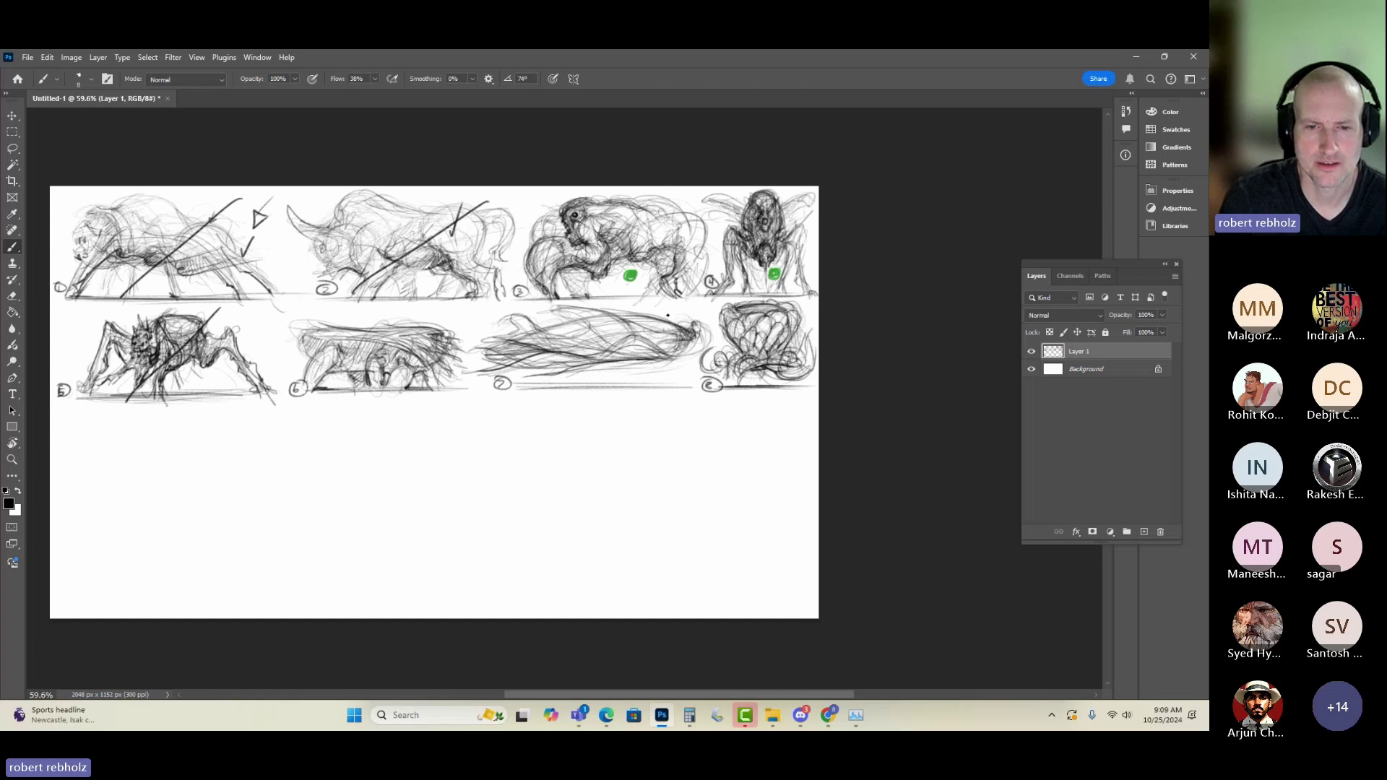
left_click_drag(677, 309, 579, 402)
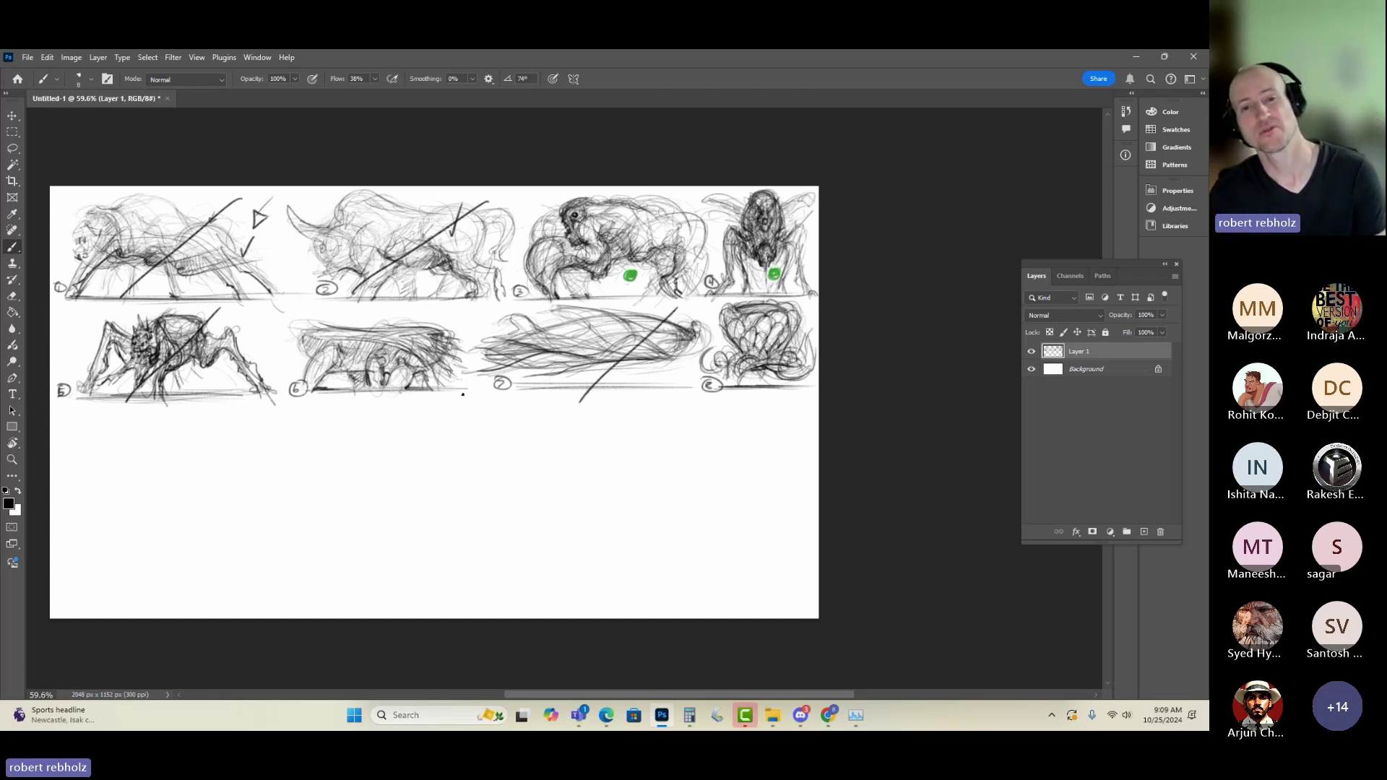
left_click_drag(814, 305, 733, 395)
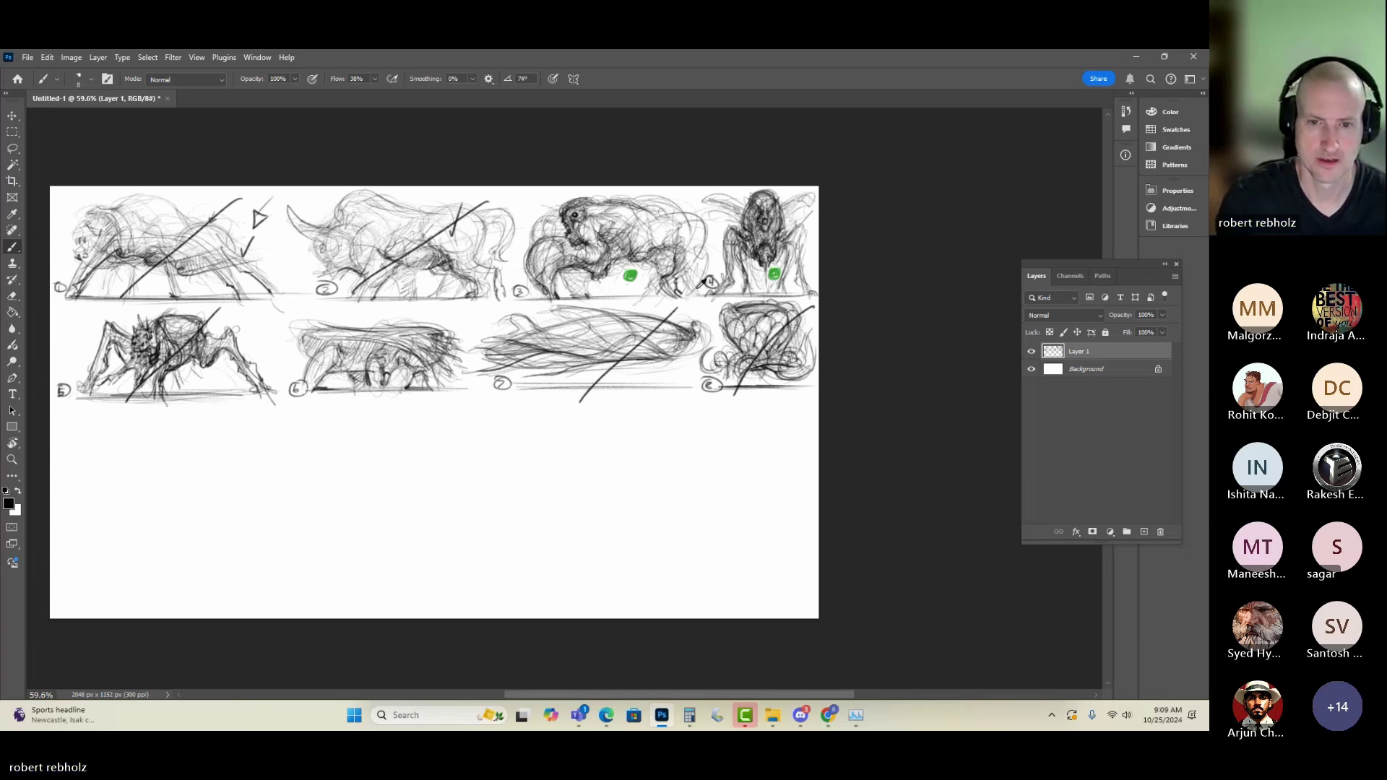
- Mark sketch 6 with a dot in the sampled green, and strike a black diagonal line through sketch 3
left_click(634, 276, "alt")
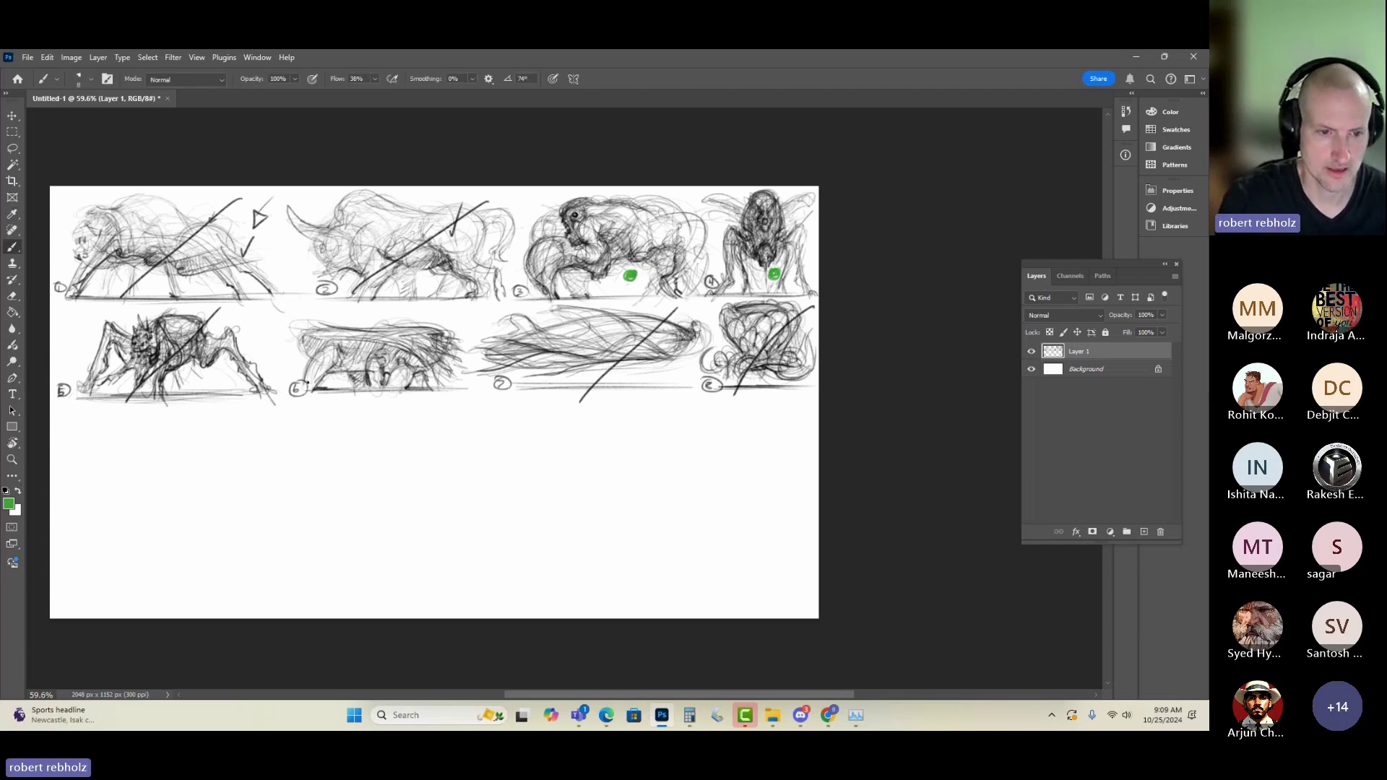
left_click(335, 381)
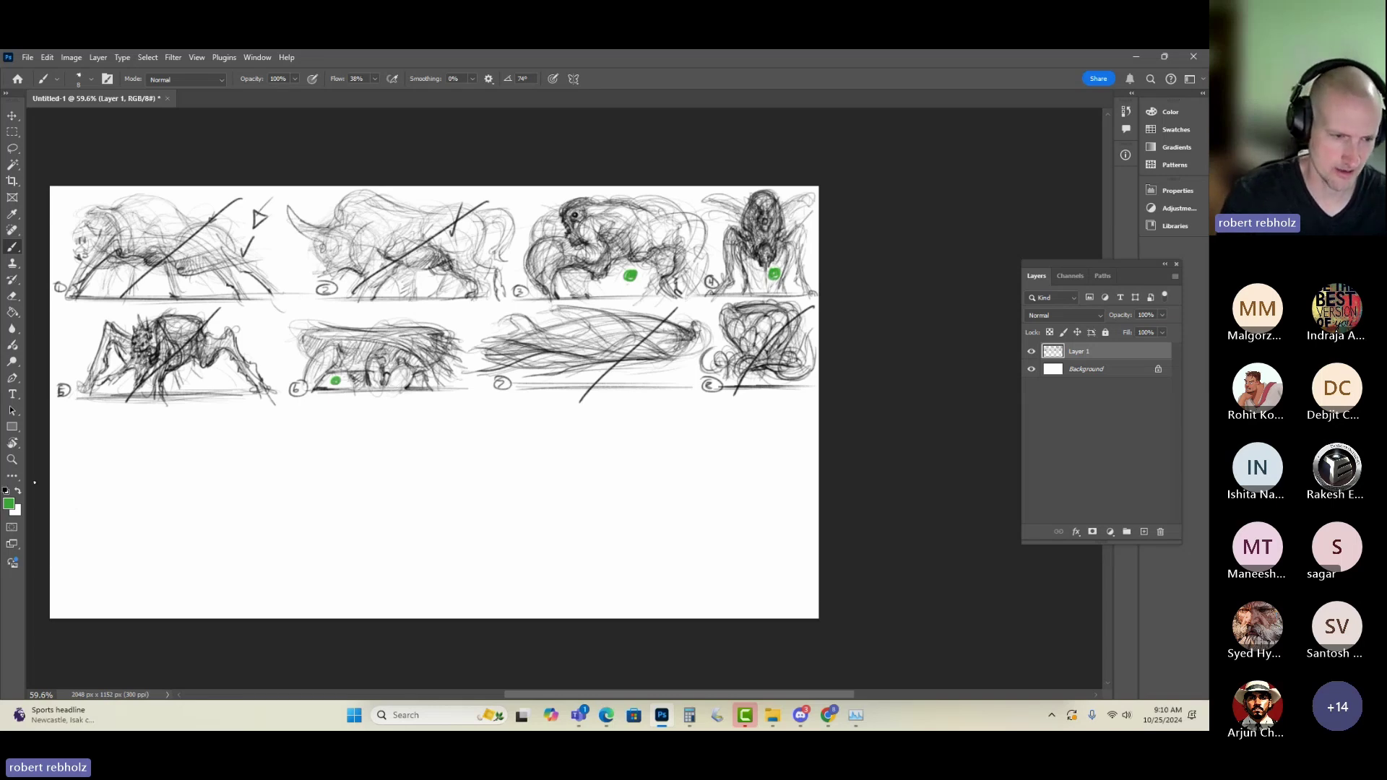
left_click(5, 492)
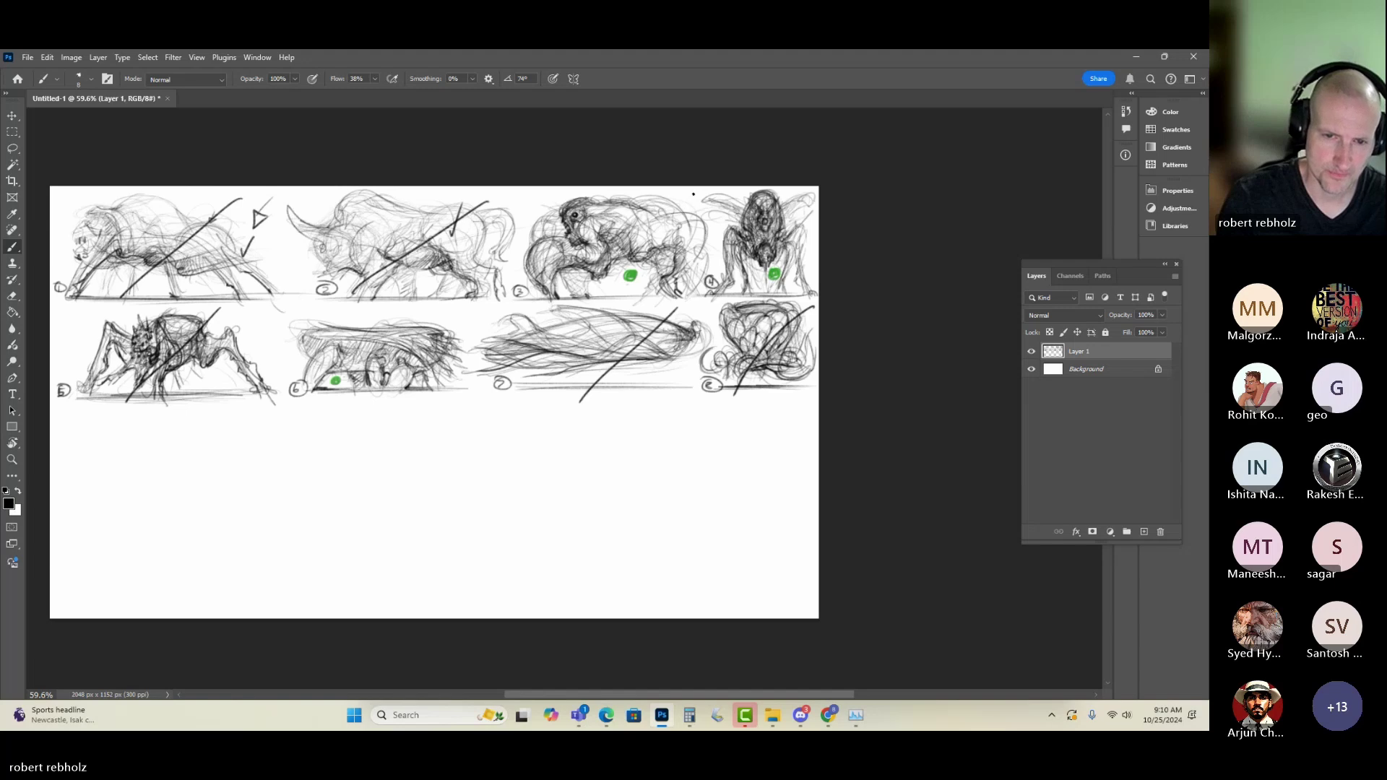
left_click_drag(694, 193, 544, 305)
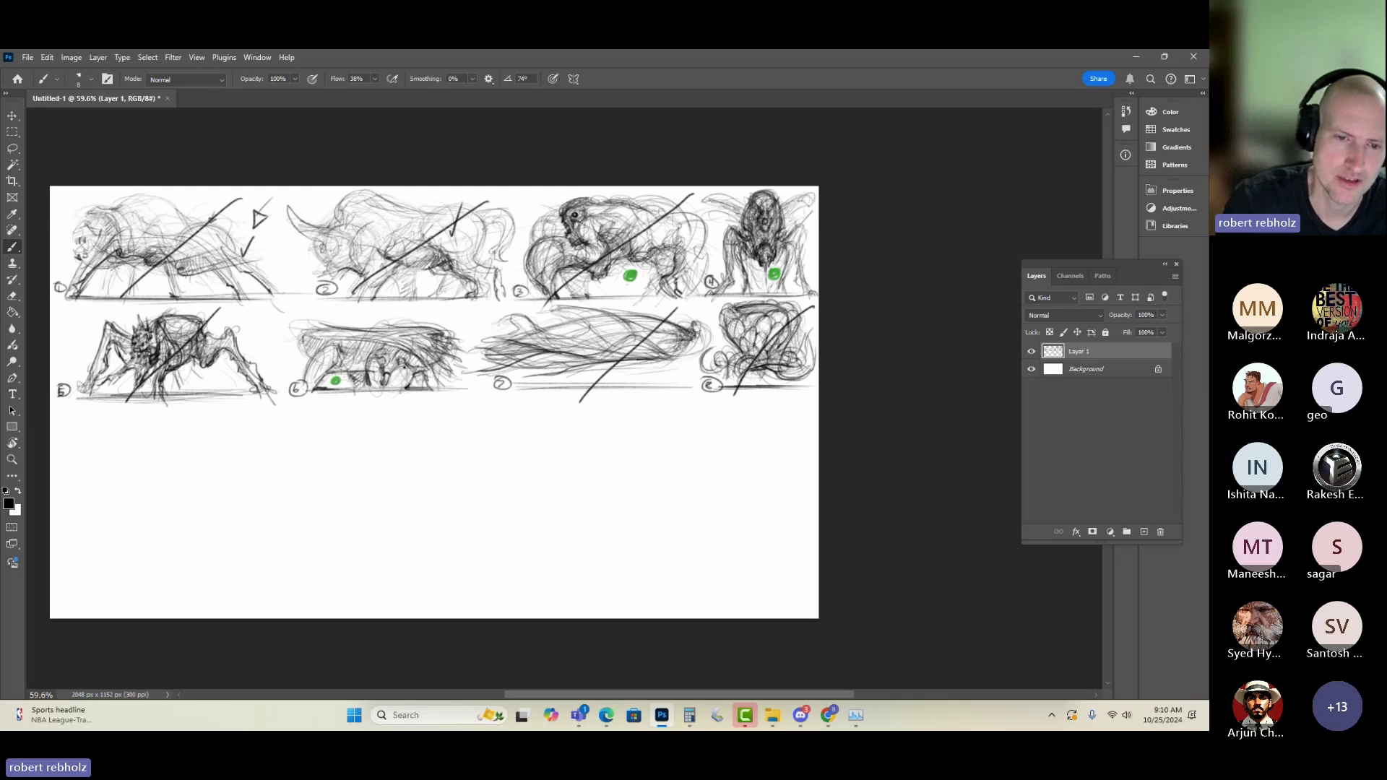
- Try a large black circle around sketch 6 and undo it
mouse_move(443, 320)
left_mouse_down()
mouse_move(311, 317)
mouse_move(278, 372)
left_mouse_up()
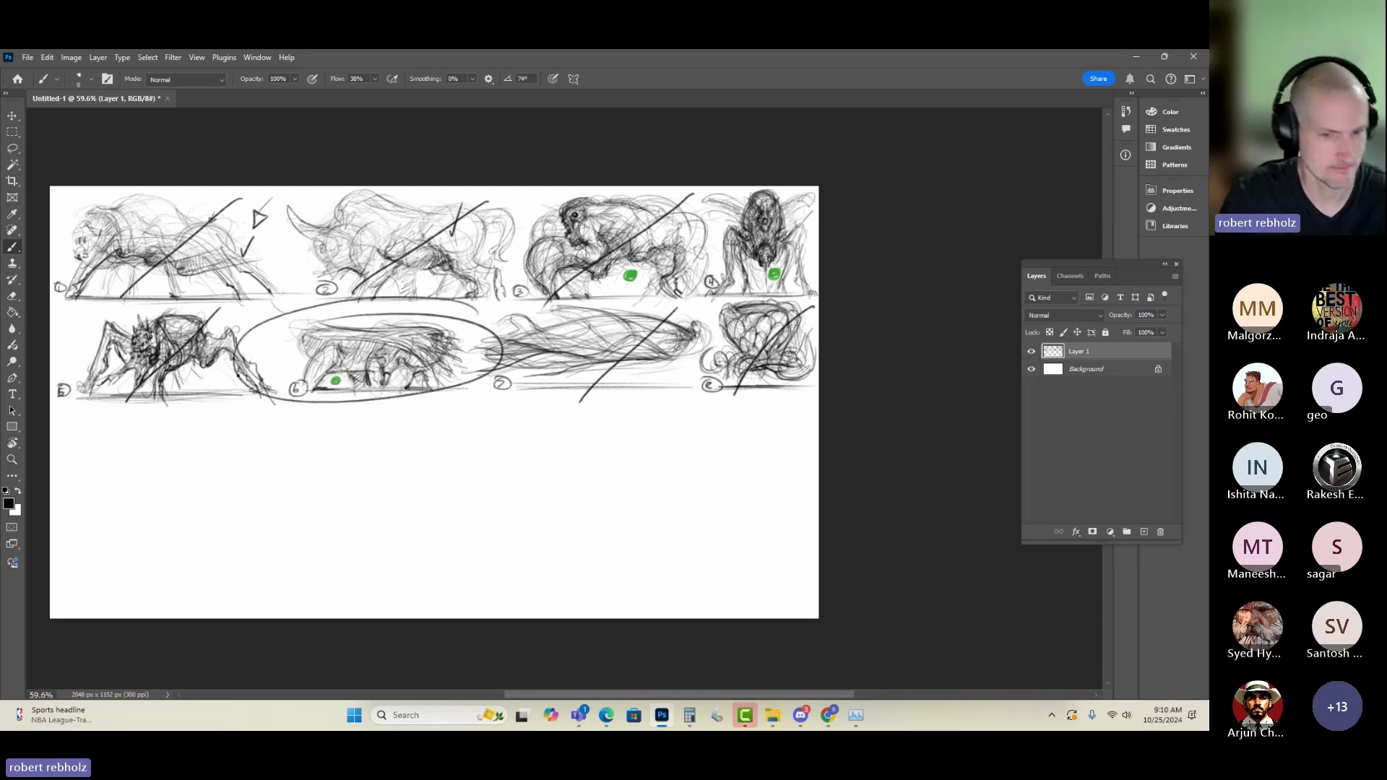
key("ctrl+z")
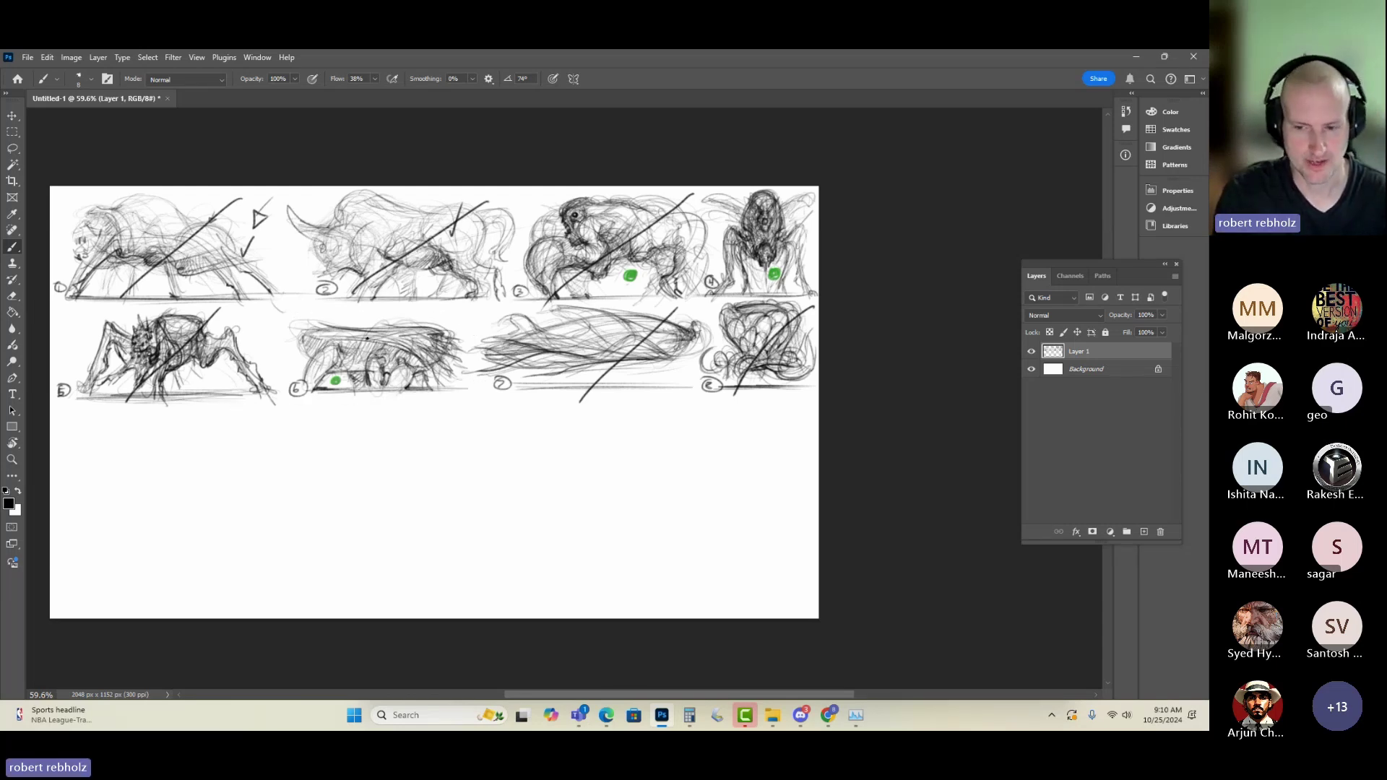
- Copy sketch 6 onto its own layer and enlarge it to fill the empty lower half of the canvas
key("l")
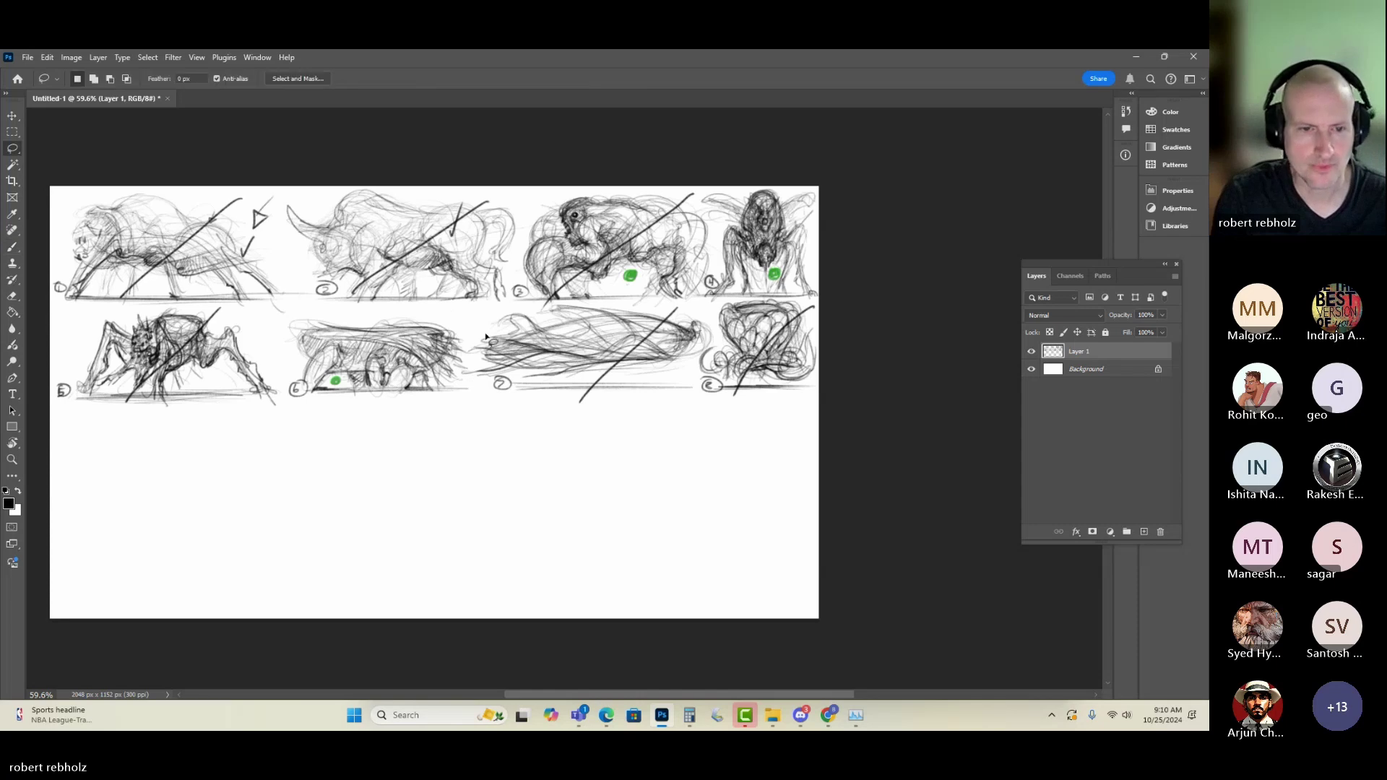
mouse_move(466, 323)
left_mouse_down()
mouse_move(431, 308)
mouse_move(280, 327)
mouse_move(307, 390)
mouse_move(442, 391)
mouse_move(471, 379)
mouse_move(466, 323)
mouse_move(450, 311)
mouse_move(433, 462)
mouse_move(379, 523)
left_mouse_up()
key("ctrl+j")
key("v")
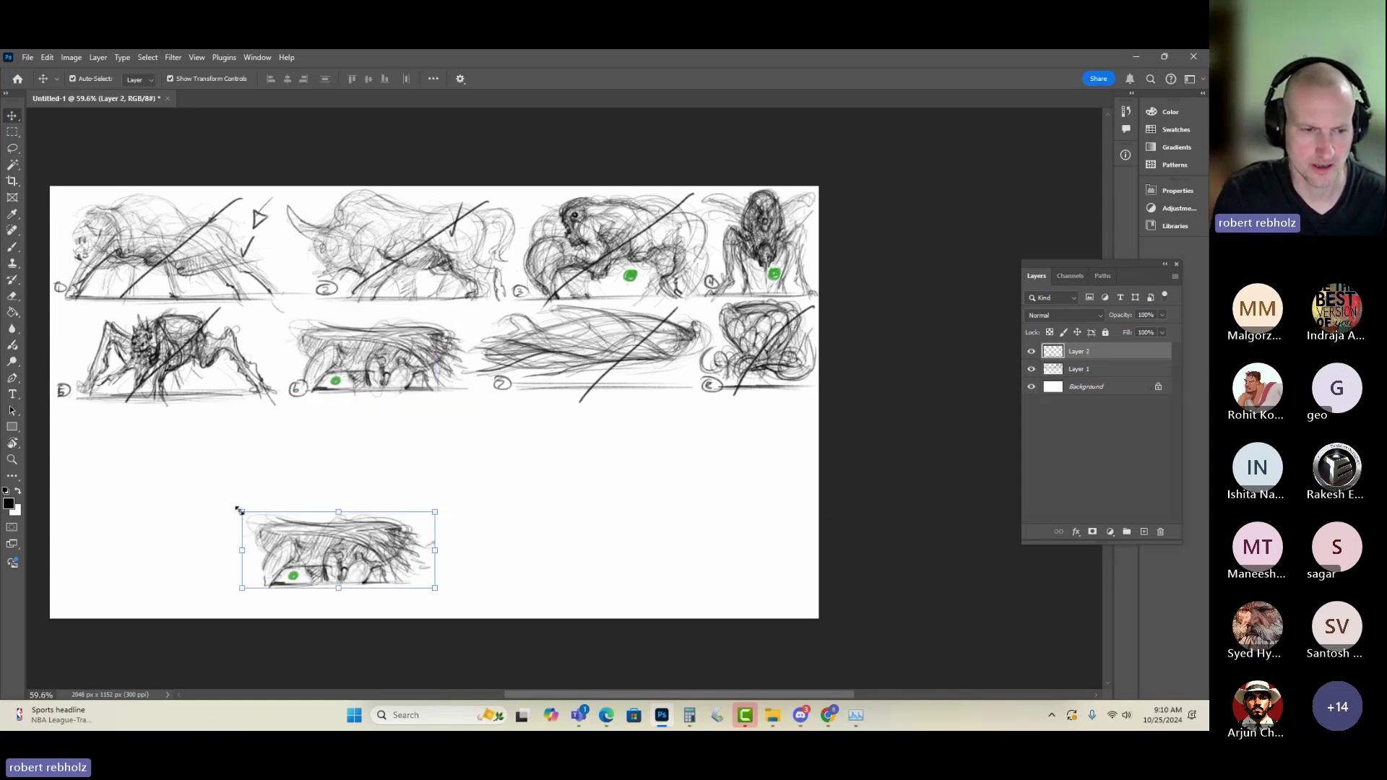
left_click_drag(240, 511, 77, 447)
left_click_drag(434, 445, 536, 406)
left_click_drag(425, 473, 566, 479)
key("Return")
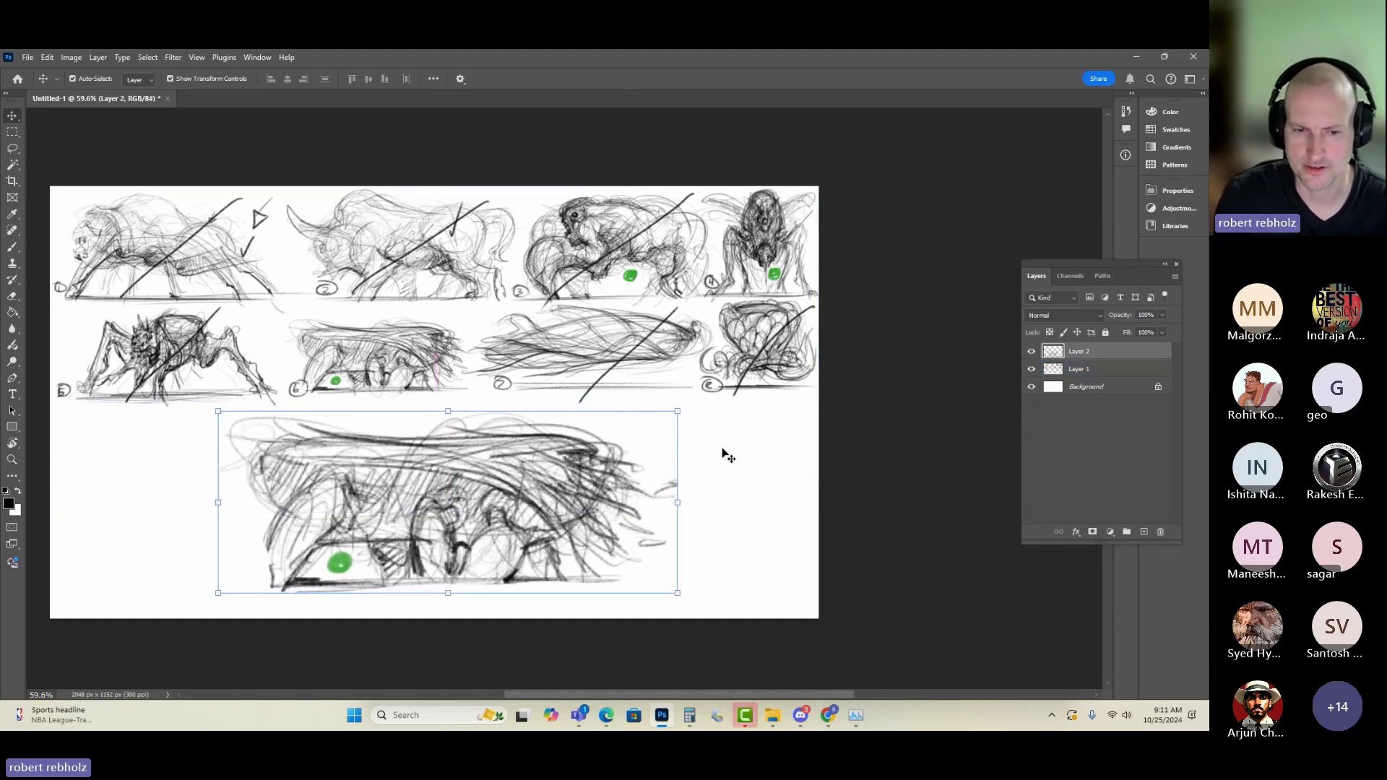
- Erase the green dot from the enlarged copy of sketch 6 and lower its layer opacity to 20%
key("e")
left_click_drag(350, 571, 331, 564)
key("b")
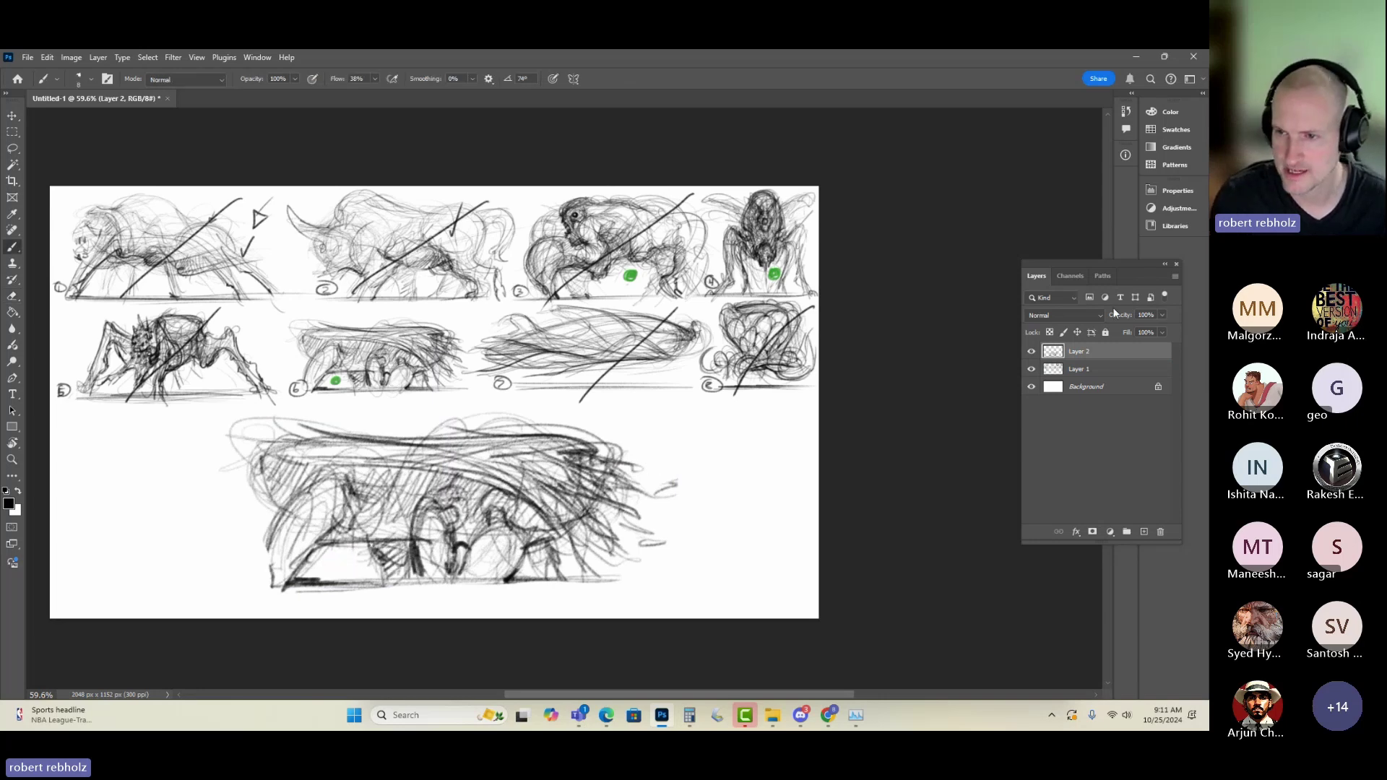
left_click_drag(1125, 319, 1086, 331)
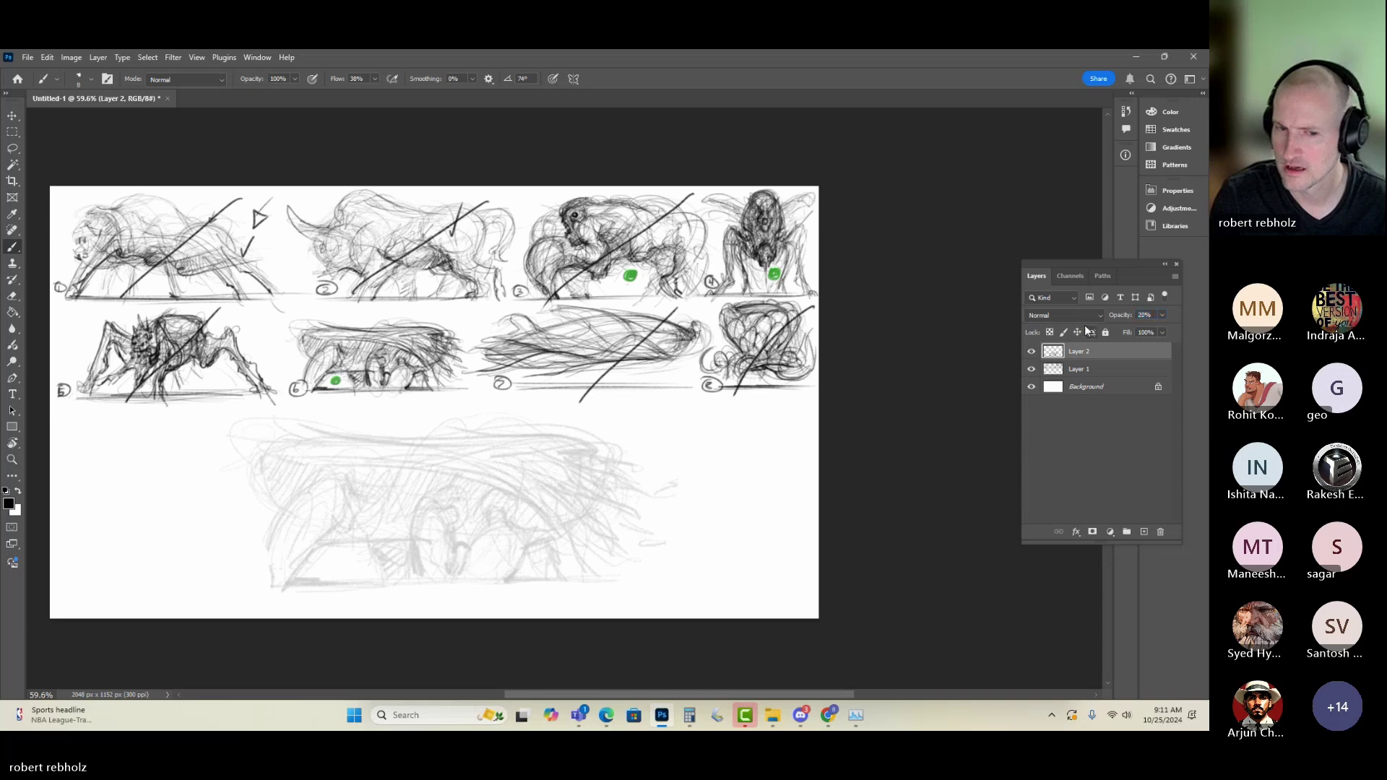
- Add a new layer above the faded copy and draw a short black diagonal stroke between sketch 6 and its enlargement
left_click(1143, 532)
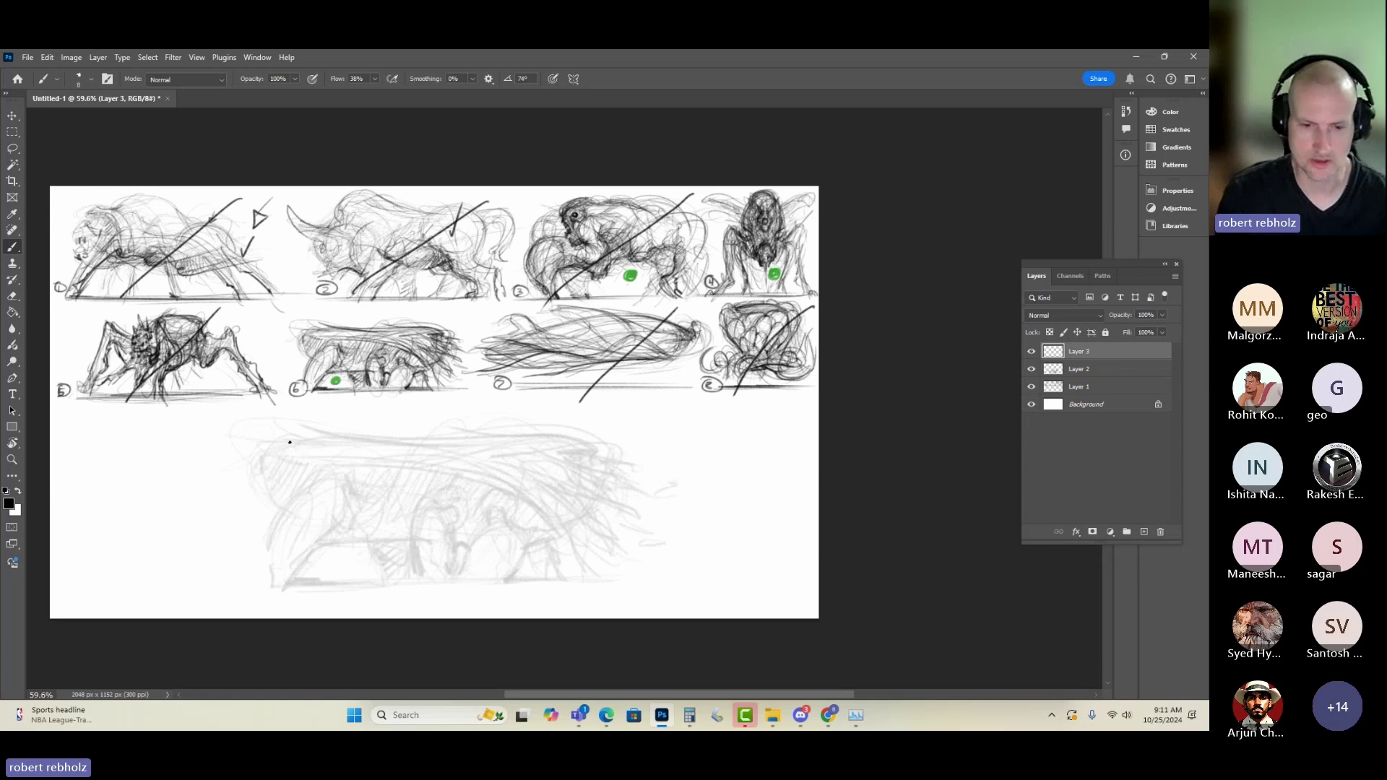
left_click_drag(453, 422, 407, 383)
left_click_drag(469, 361, 418, 408)
key("ctrl+z")
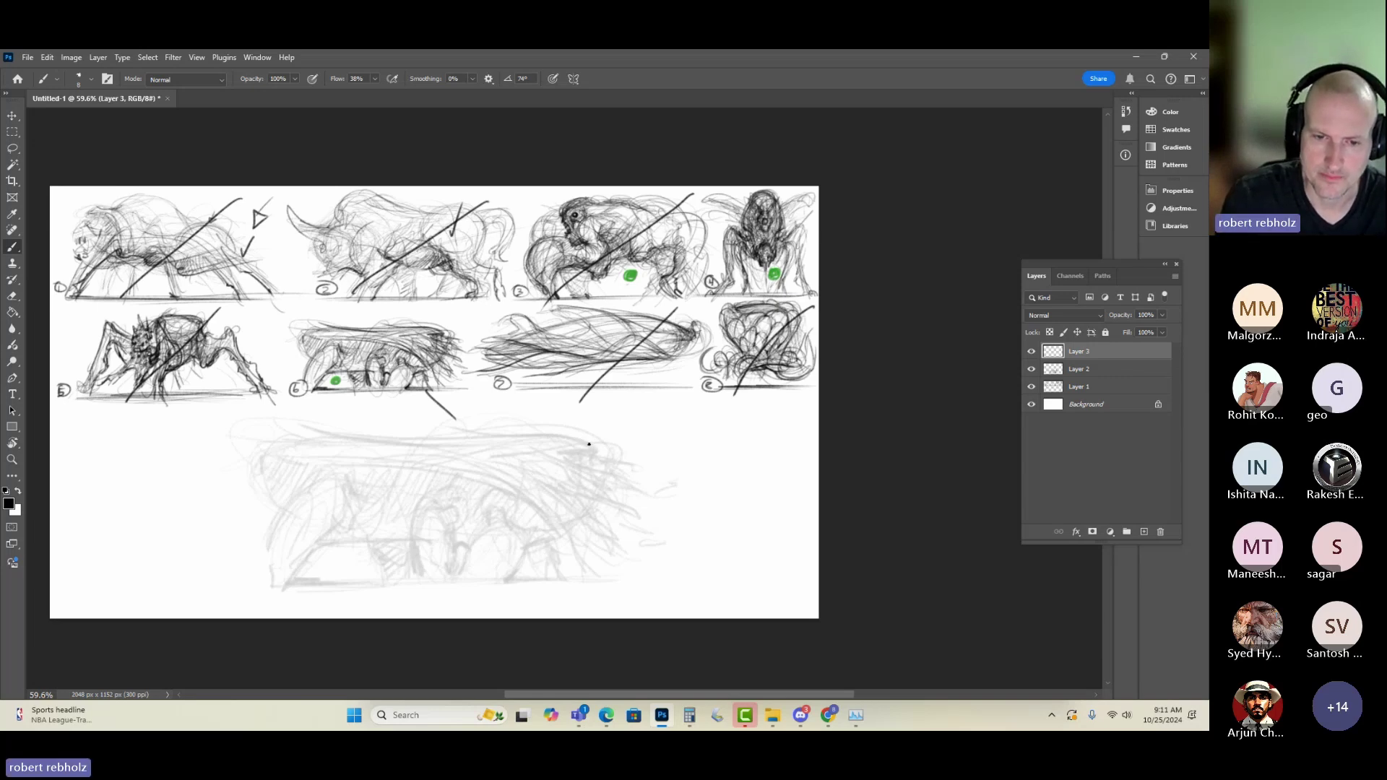
- Trace the creature's long back contour in black and outline a narrow eye area with a small round eye on the head
mouse_move(592, 446)
left_mouse_down()
mouse_move(533, 432)
mouse_move(292, 440)
mouse_move(312, 438)
left_mouse_up()
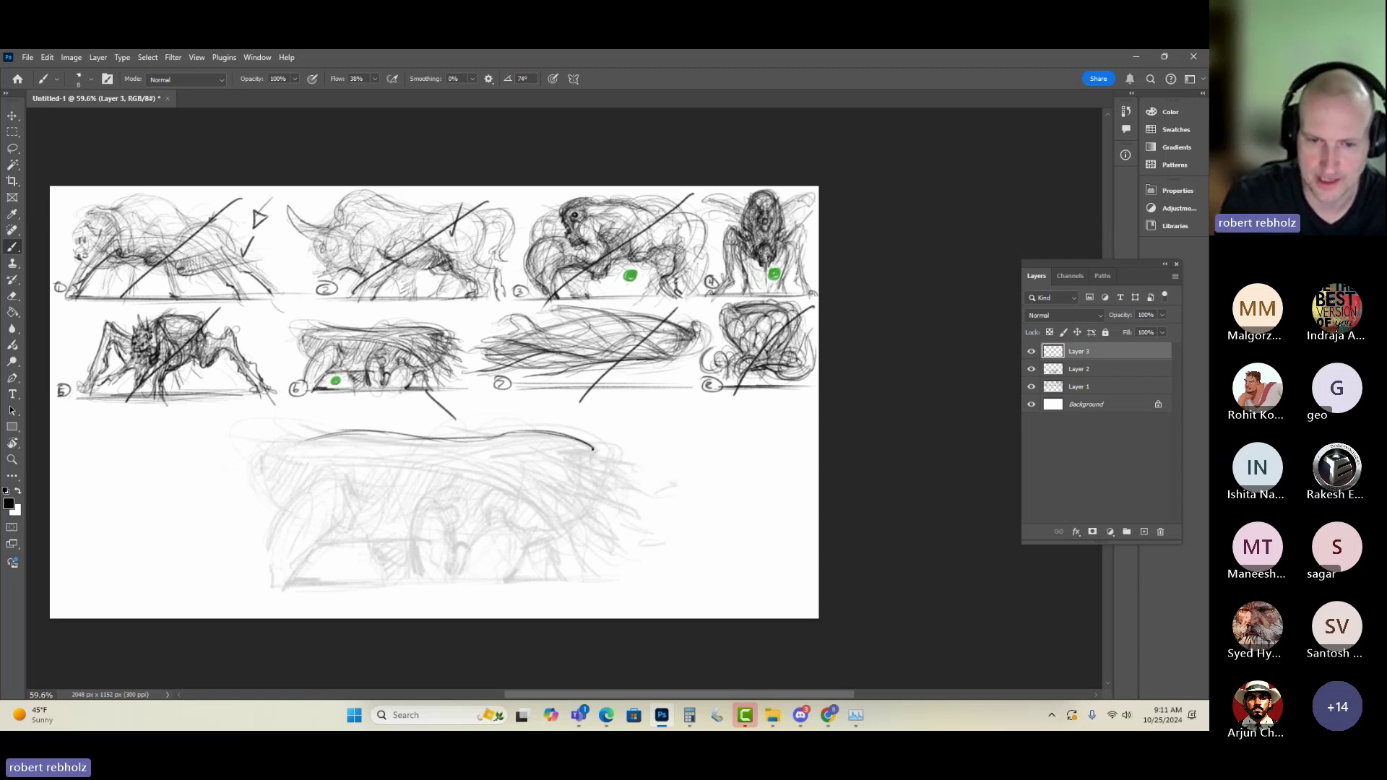
left_click_drag(569, 451, 598, 469)
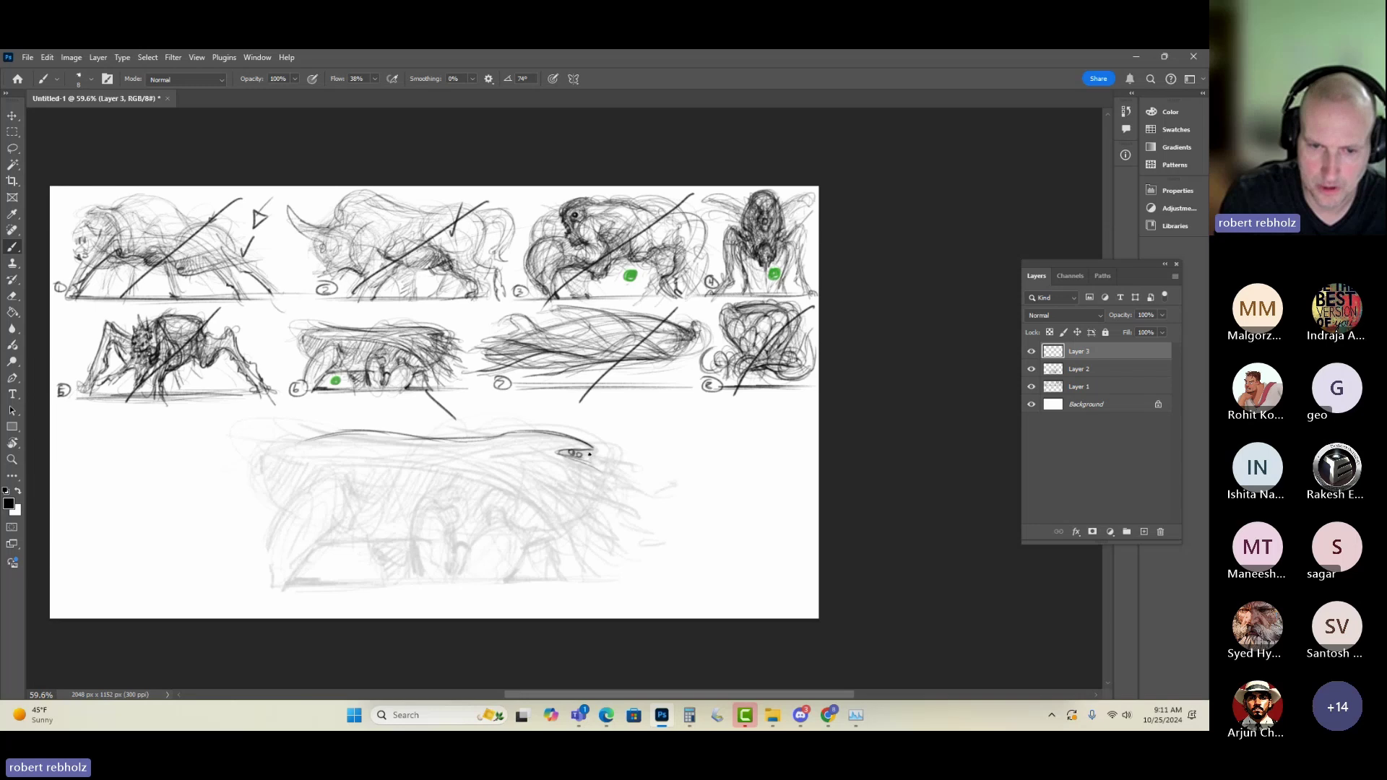
left_click_drag(585, 452, 599, 464)
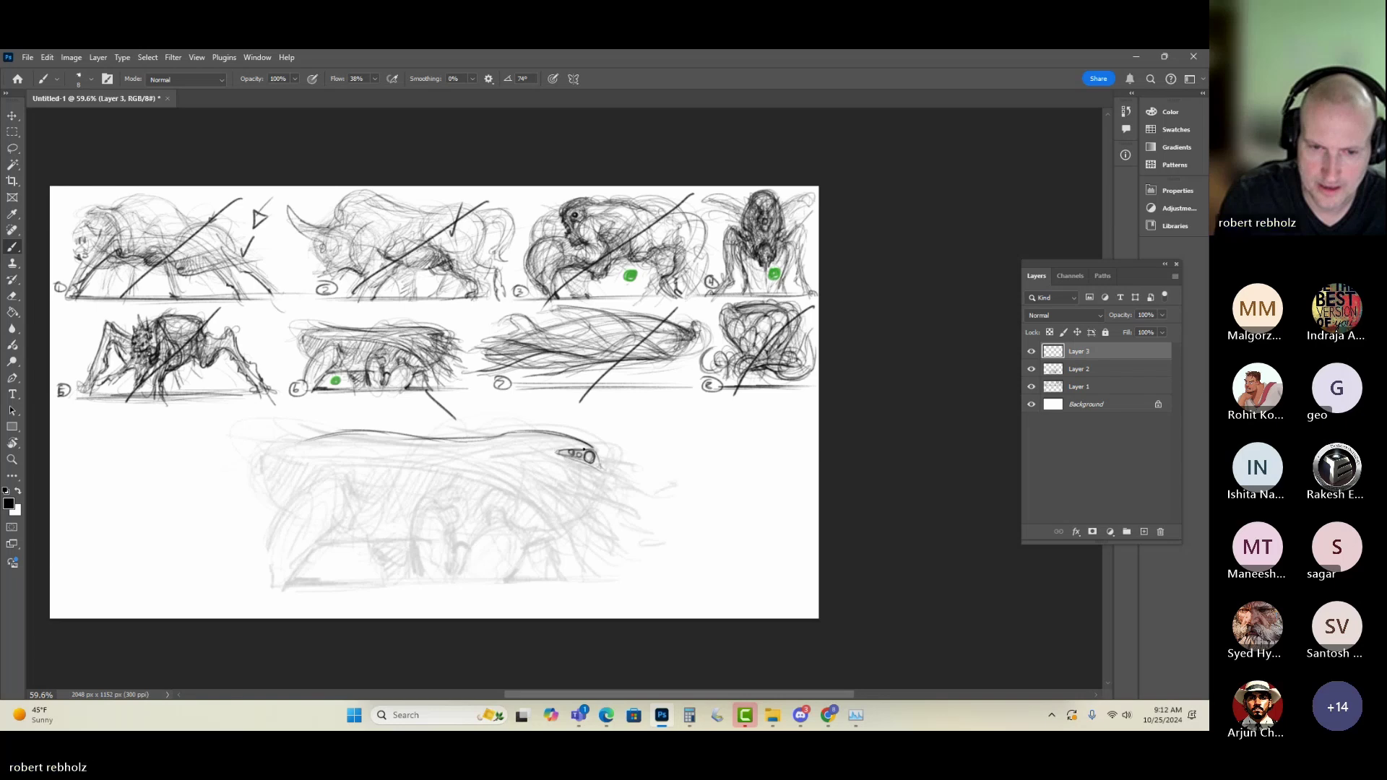
- Draw the upper head contour and its curved rear edge at the neck, and the lower edge of the long back plate
mouse_move(621, 454)
left_mouse_down()
mouse_move(600, 443)
mouse_move(479, 458)
left_mouse_up()
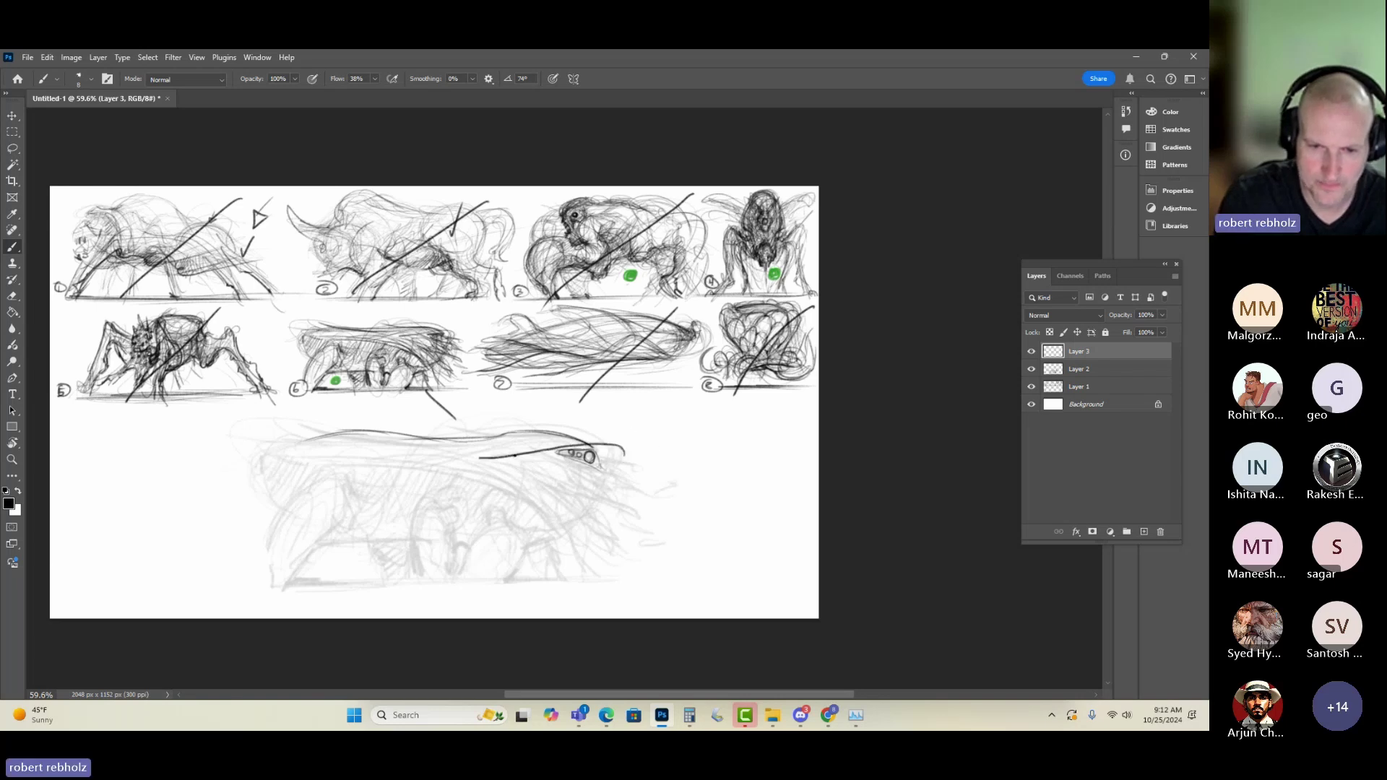
key("ctrl+z")
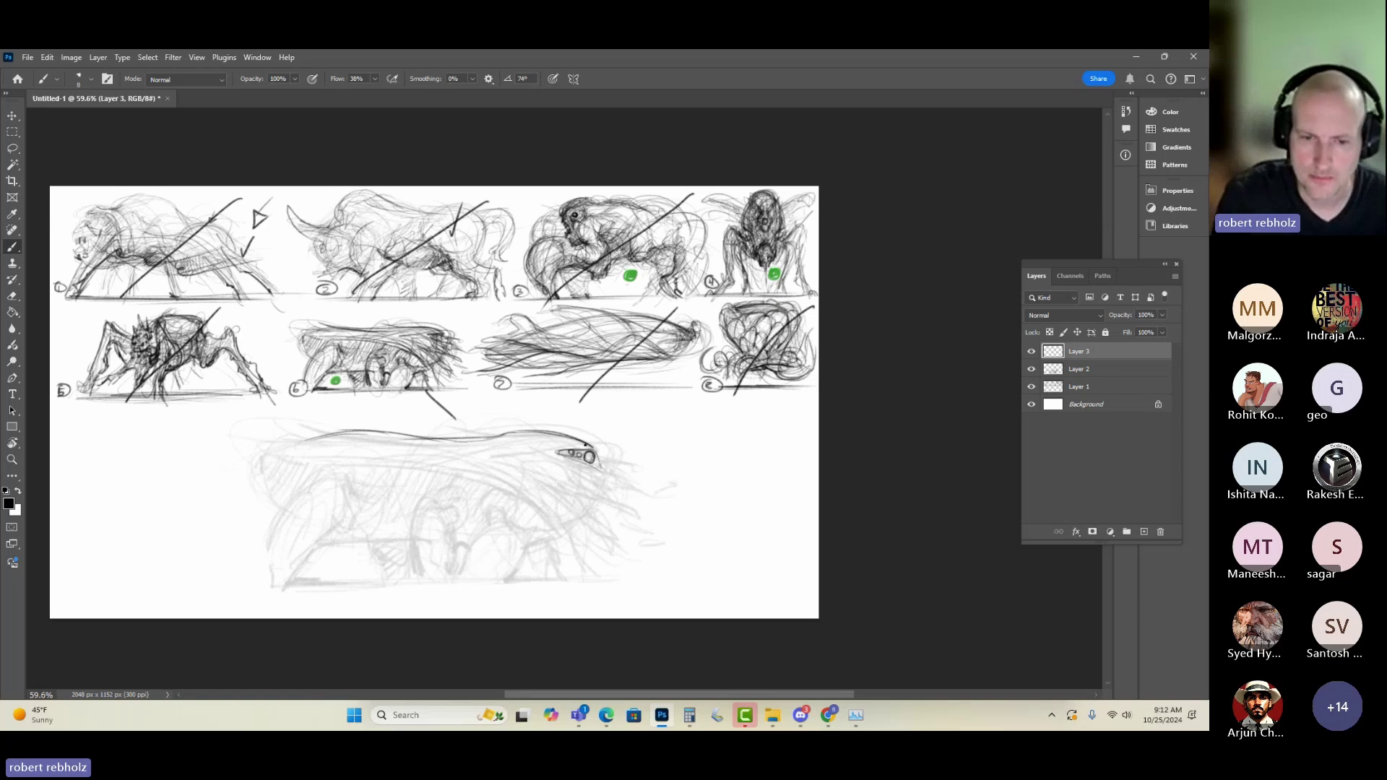
left_click_drag(586, 446, 473, 452)
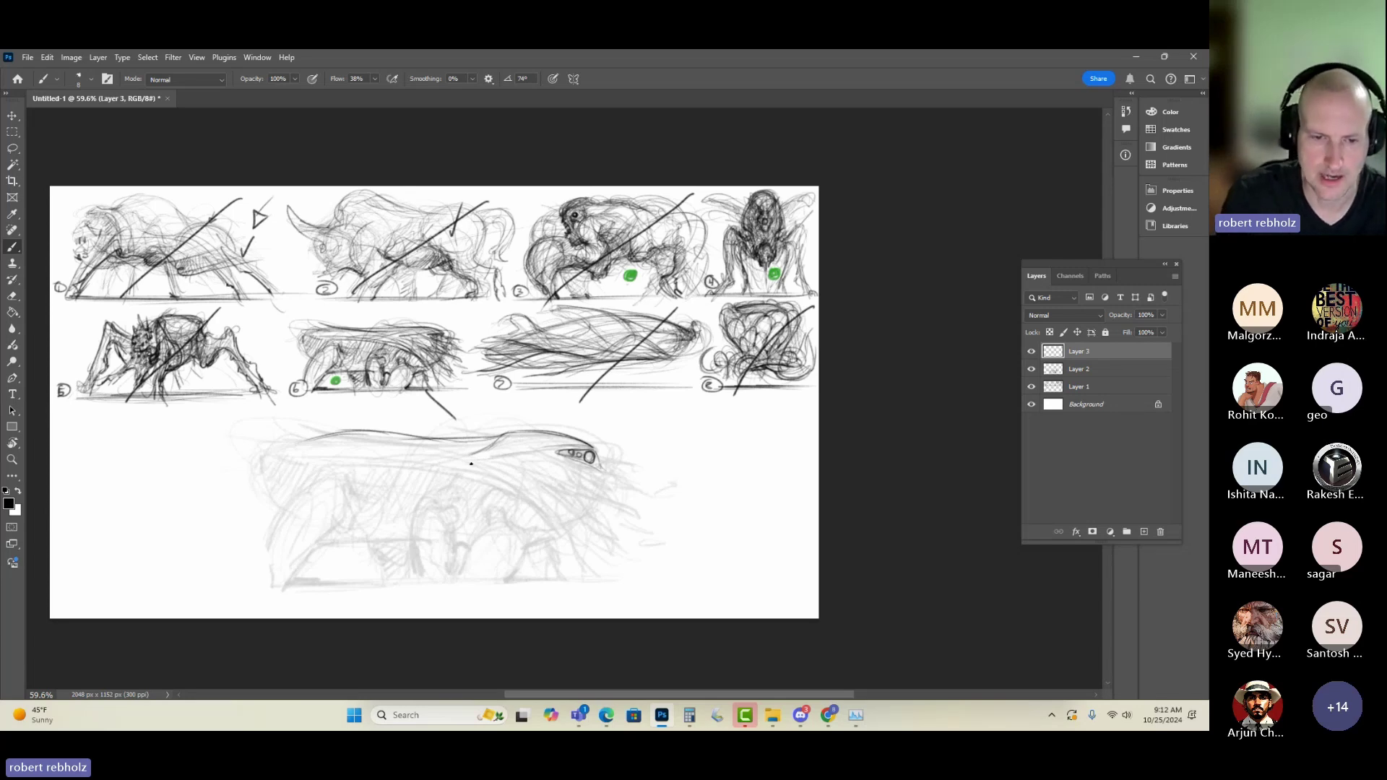
mouse_move(461, 458)
left_mouse_down()
mouse_move(453, 468)
mouse_move(501, 489)
left_mouse_up()
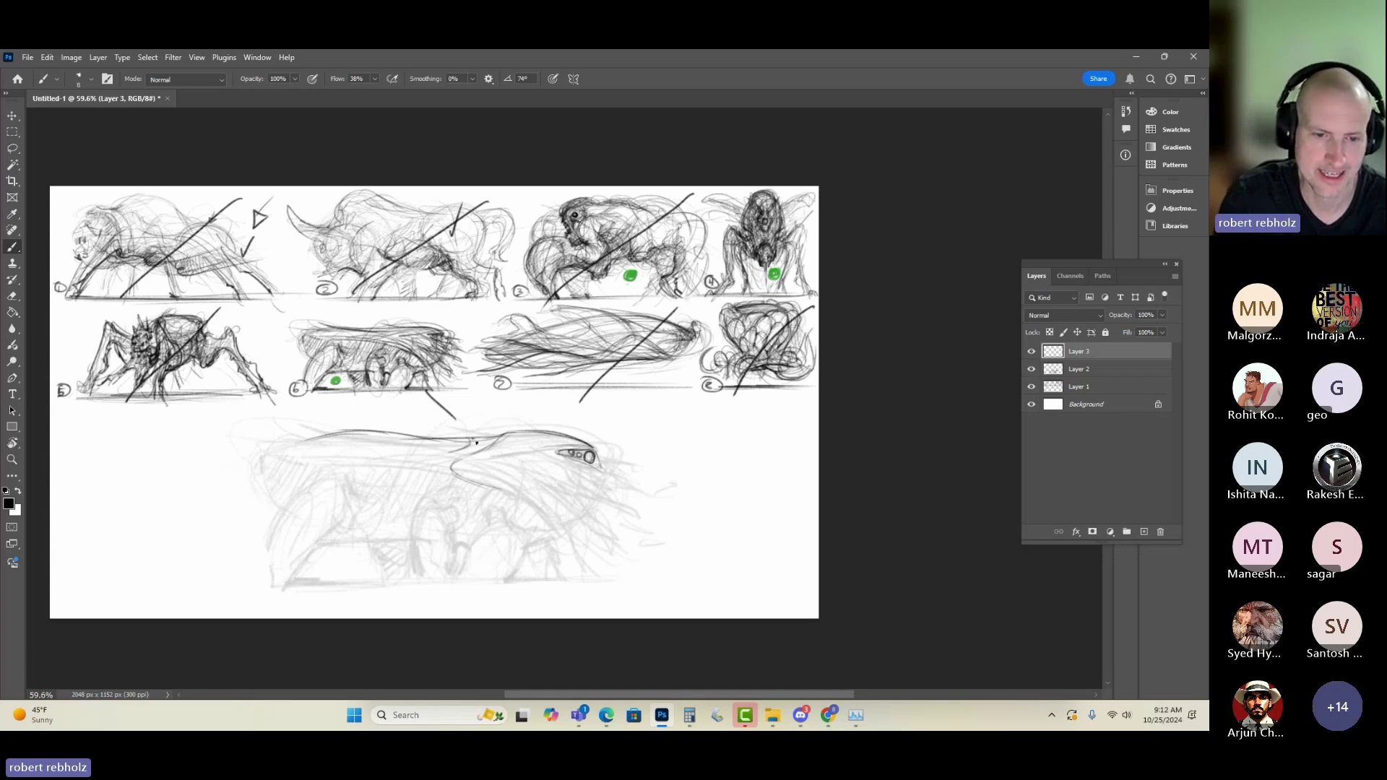
mouse_move(471, 441)
left_mouse_down()
mouse_move(416, 472)
mouse_move(320, 467)
left_mouse_up()
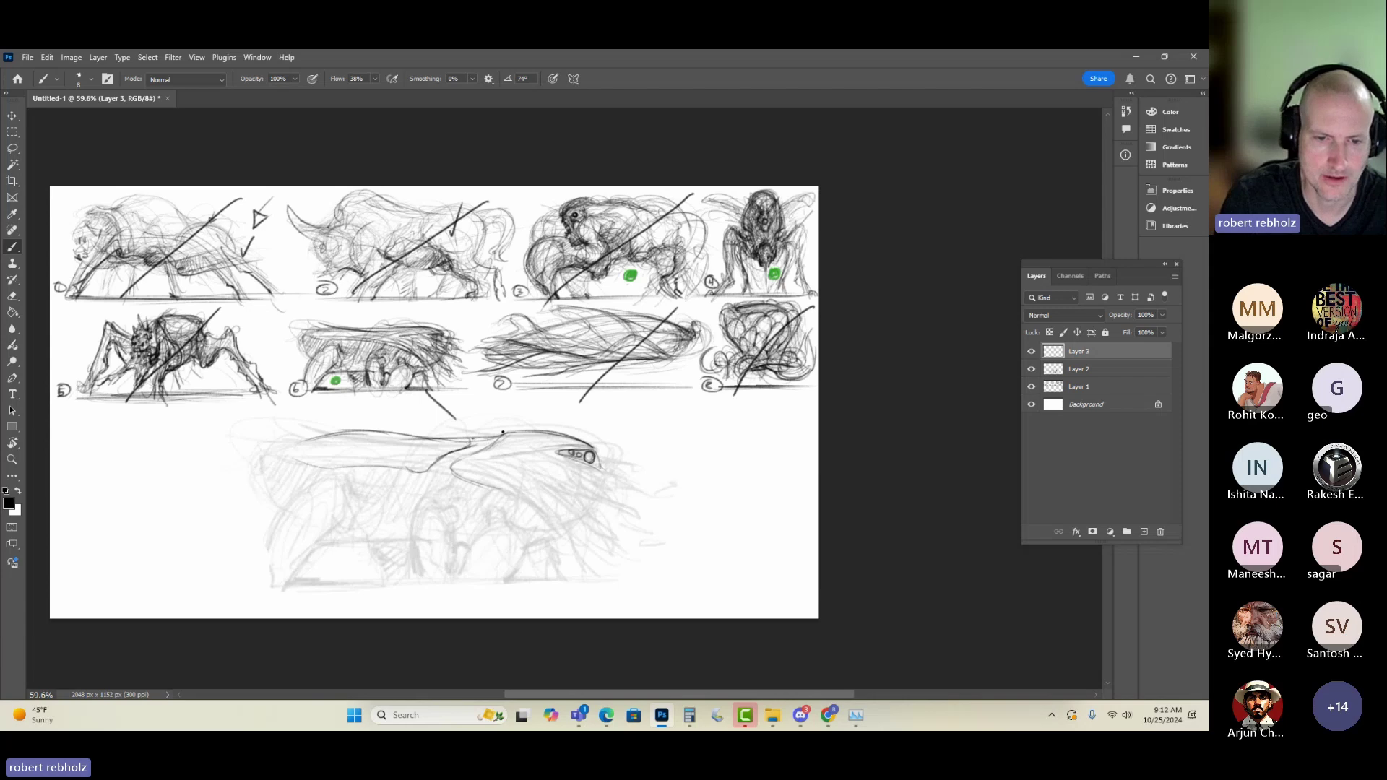
left_click_drag(495, 412, 479, 442)
left_click_drag(491, 427, 476, 444)
key("ctrl+z")
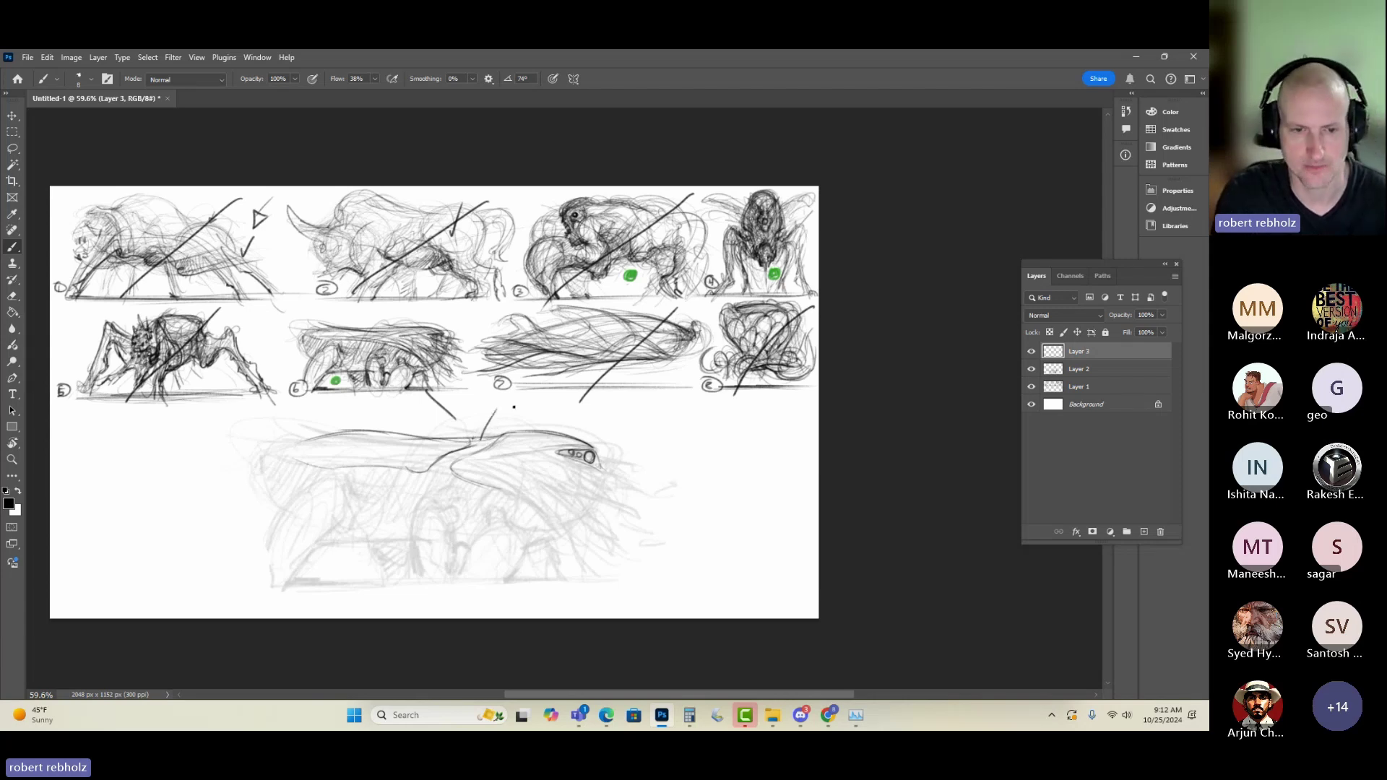
key("ctrl+z")
- Clean up the gap where the head meets the back plate, redraw the joint there and darken the eye
key("e")
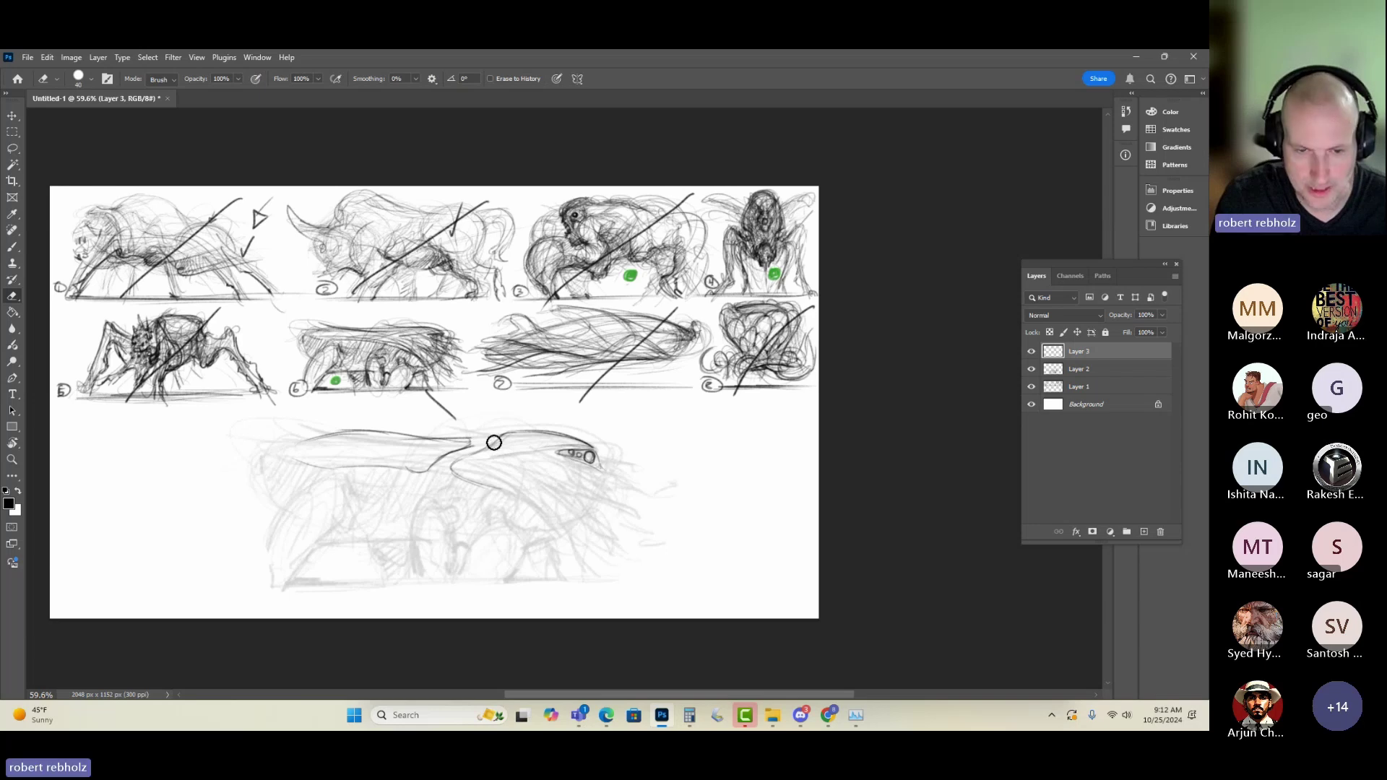
key("b")
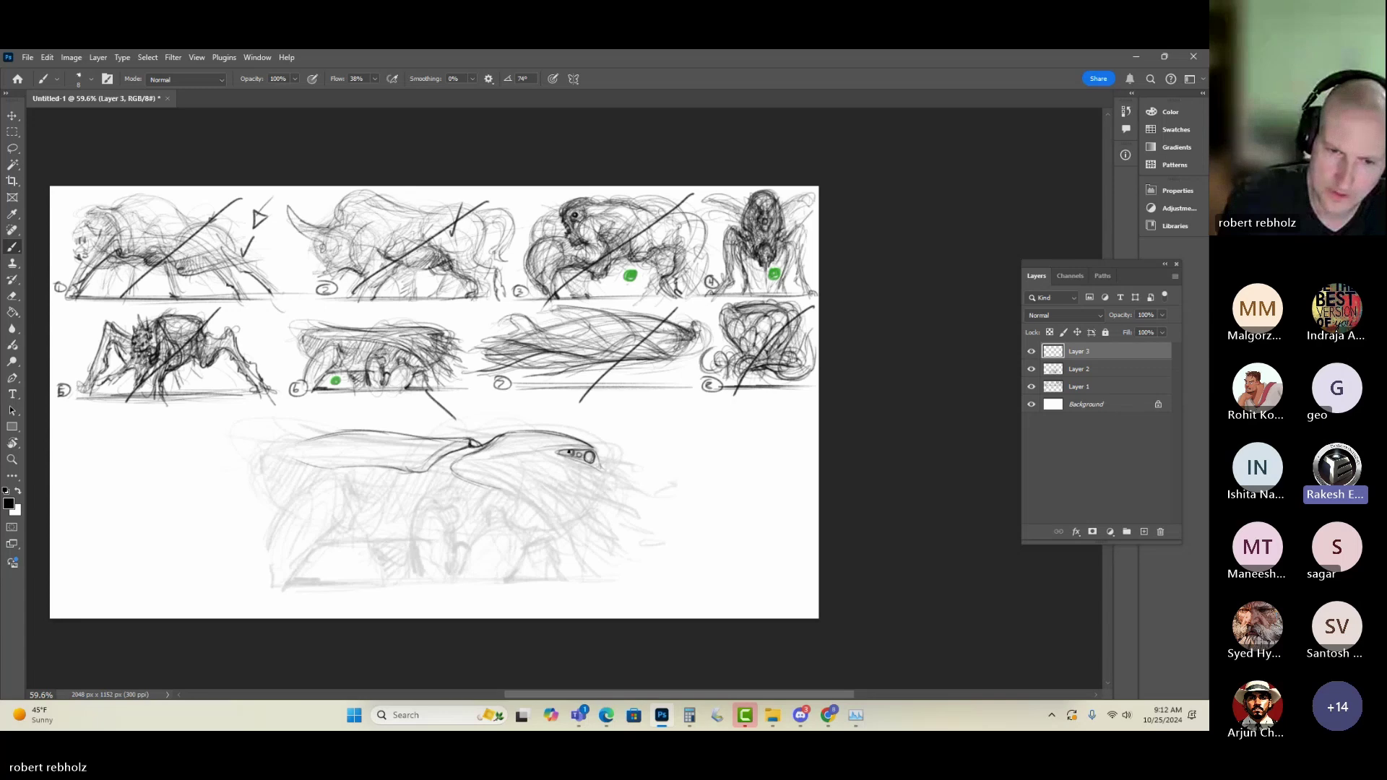
left_click_drag(563, 453, 586, 455)
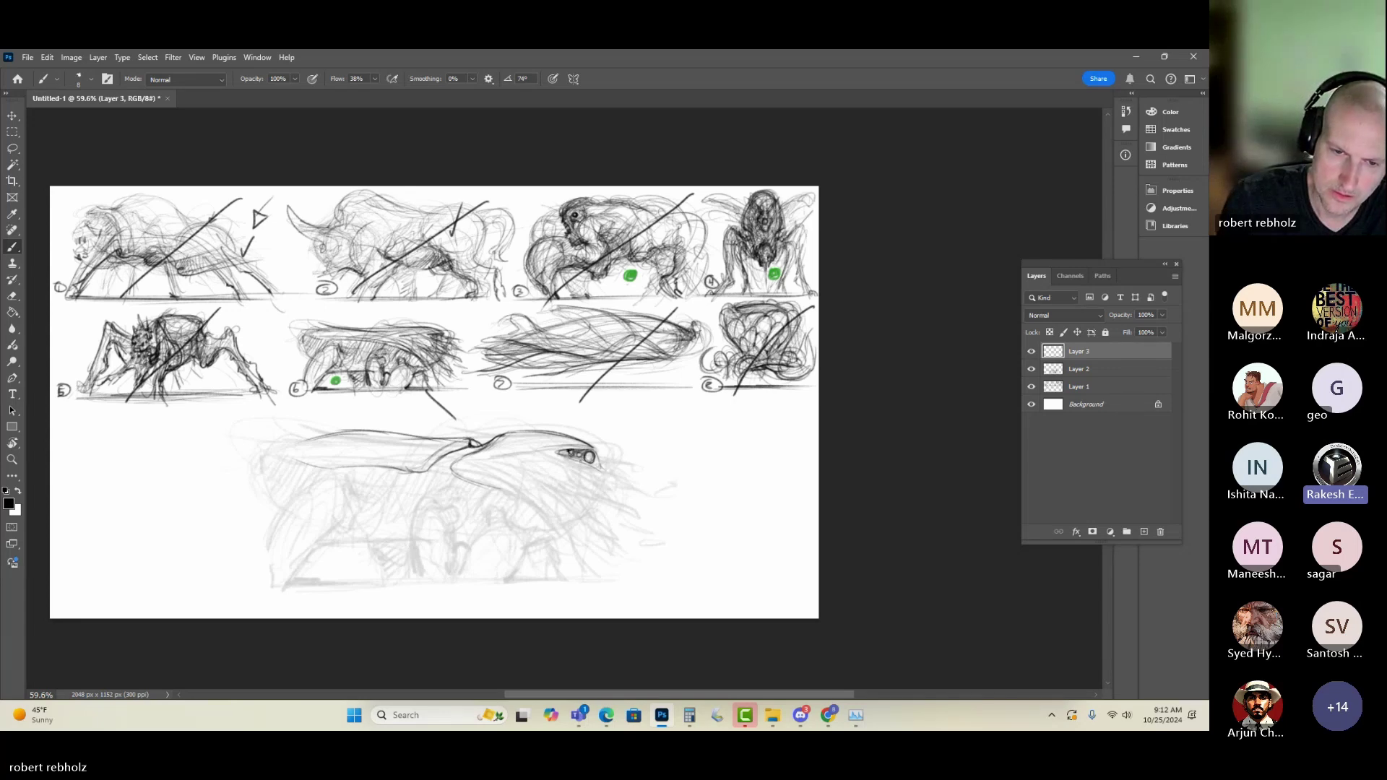
left_click_drag(573, 448, 563, 452)
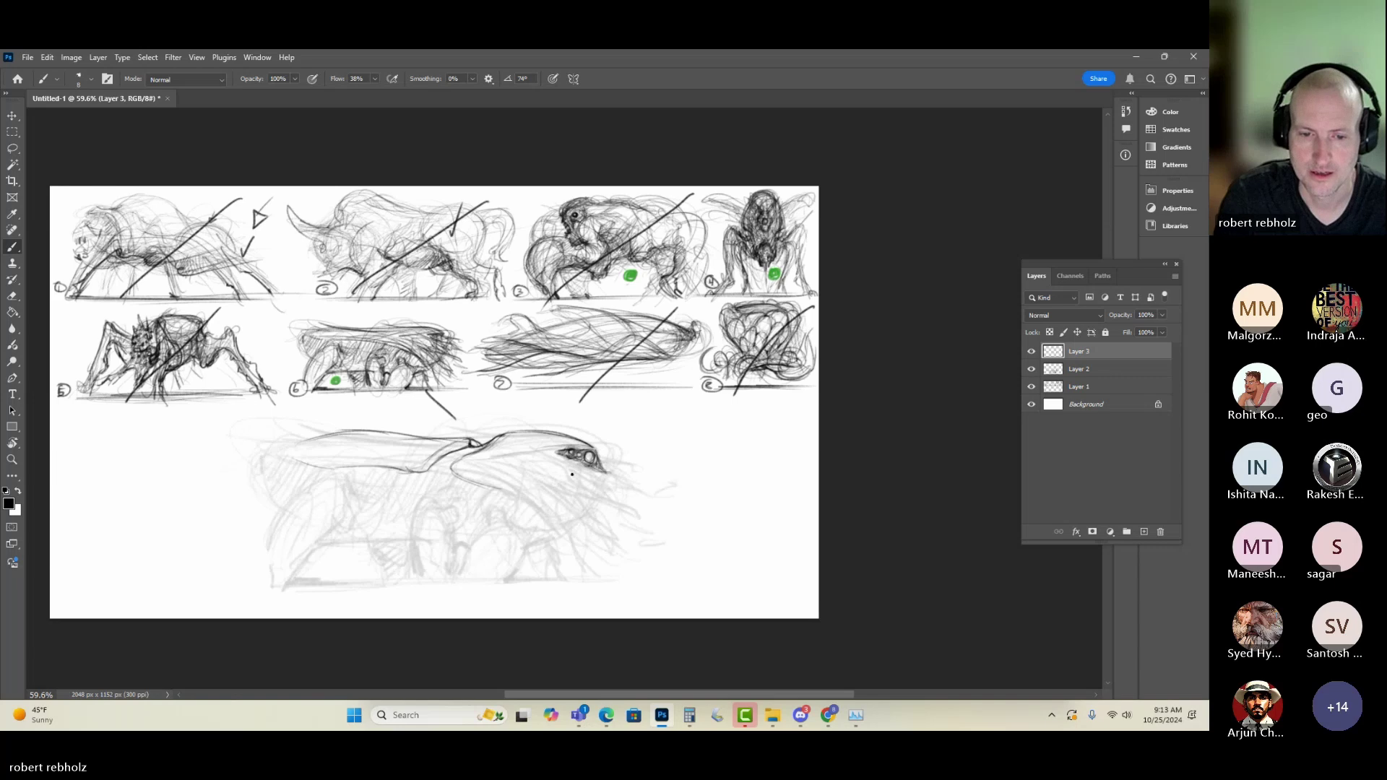
- Draw the pointed jaws and cheek folds beneath the head, and try a large ellipse around the mouth before undoing it
mouse_move(568, 470)
left_mouse_down()
mouse_move(639, 516)
mouse_move(507, 474)
mouse_move(575, 496)
left_mouse_up()
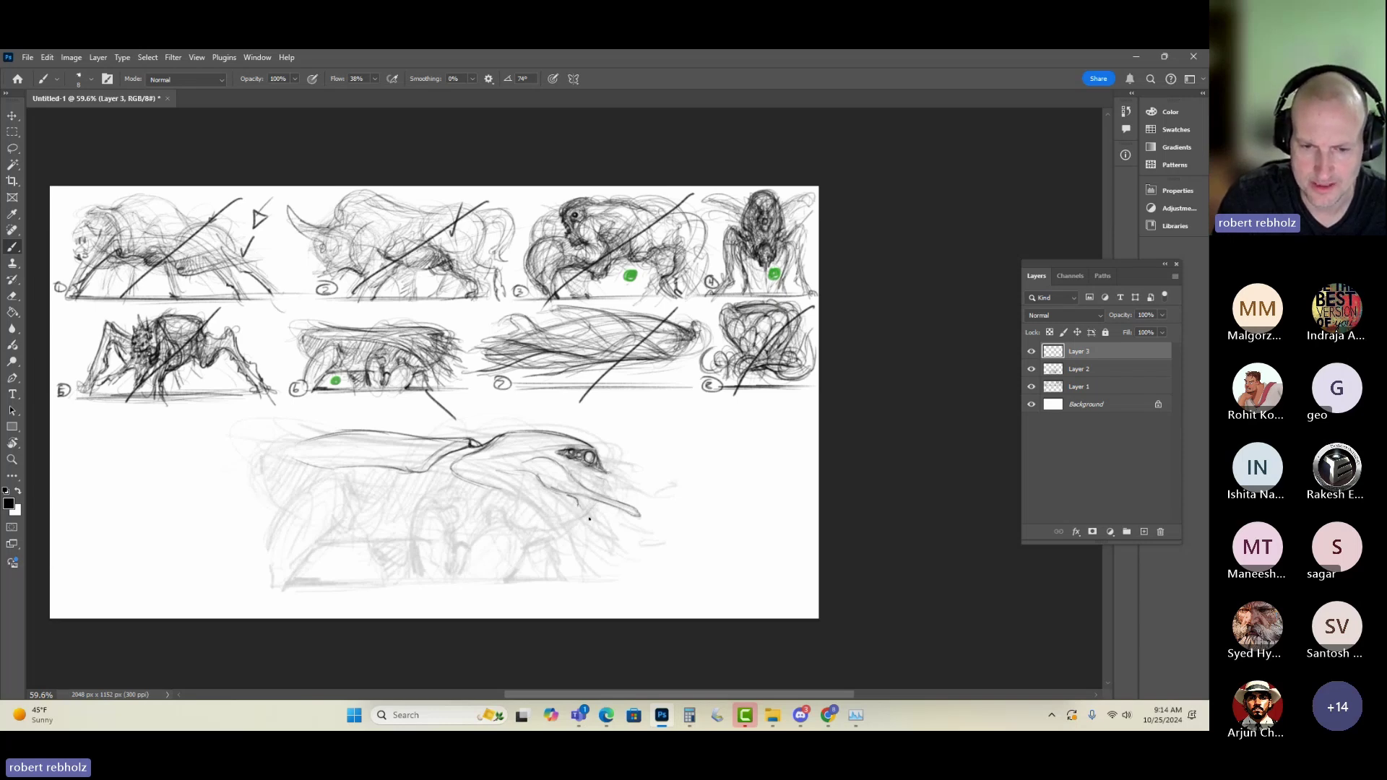
mouse_move(587, 513)
left_mouse_down()
mouse_move(611, 536)
mouse_move(549, 488)
left_mouse_up()
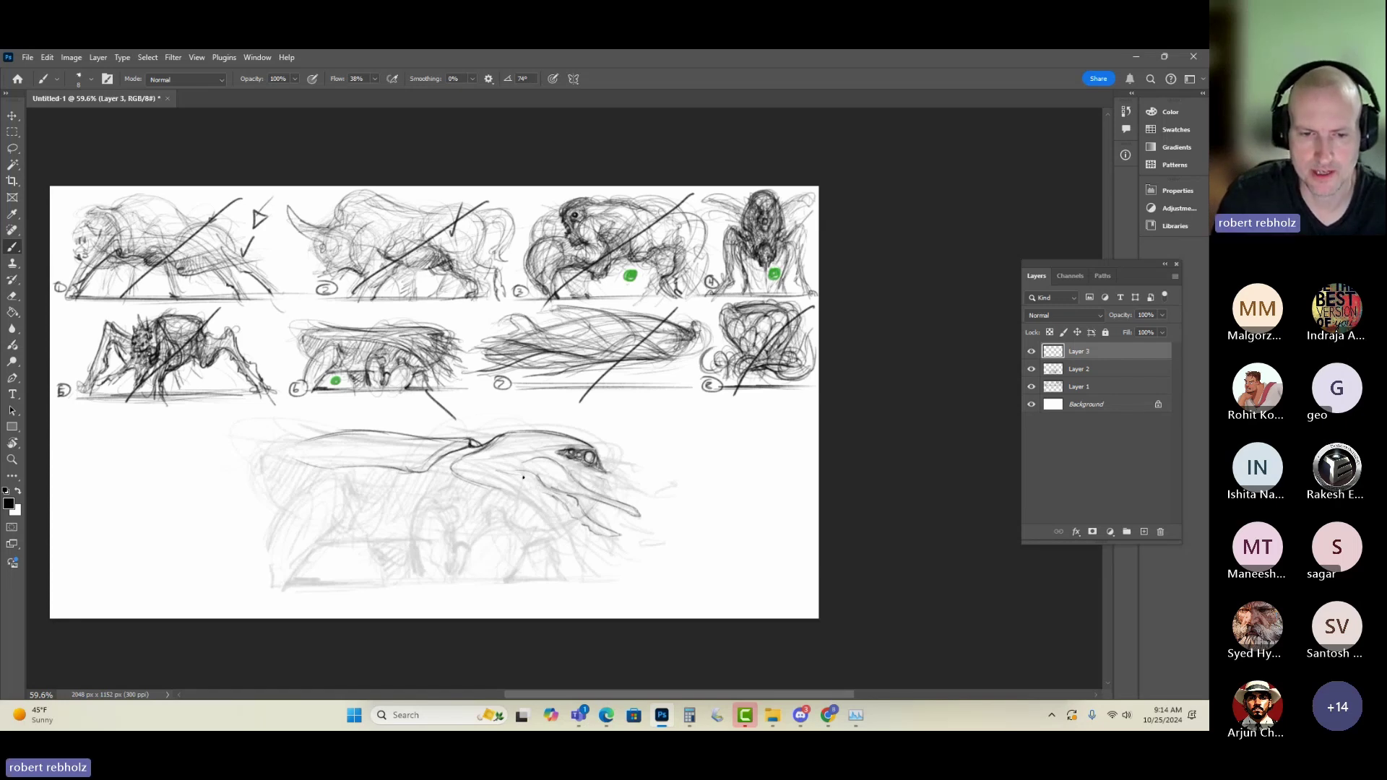
mouse_move(509, 469)
left_mouse_down()
mouse_move(574, 538)
mouse_move(495, 491)
left_mouse_up()
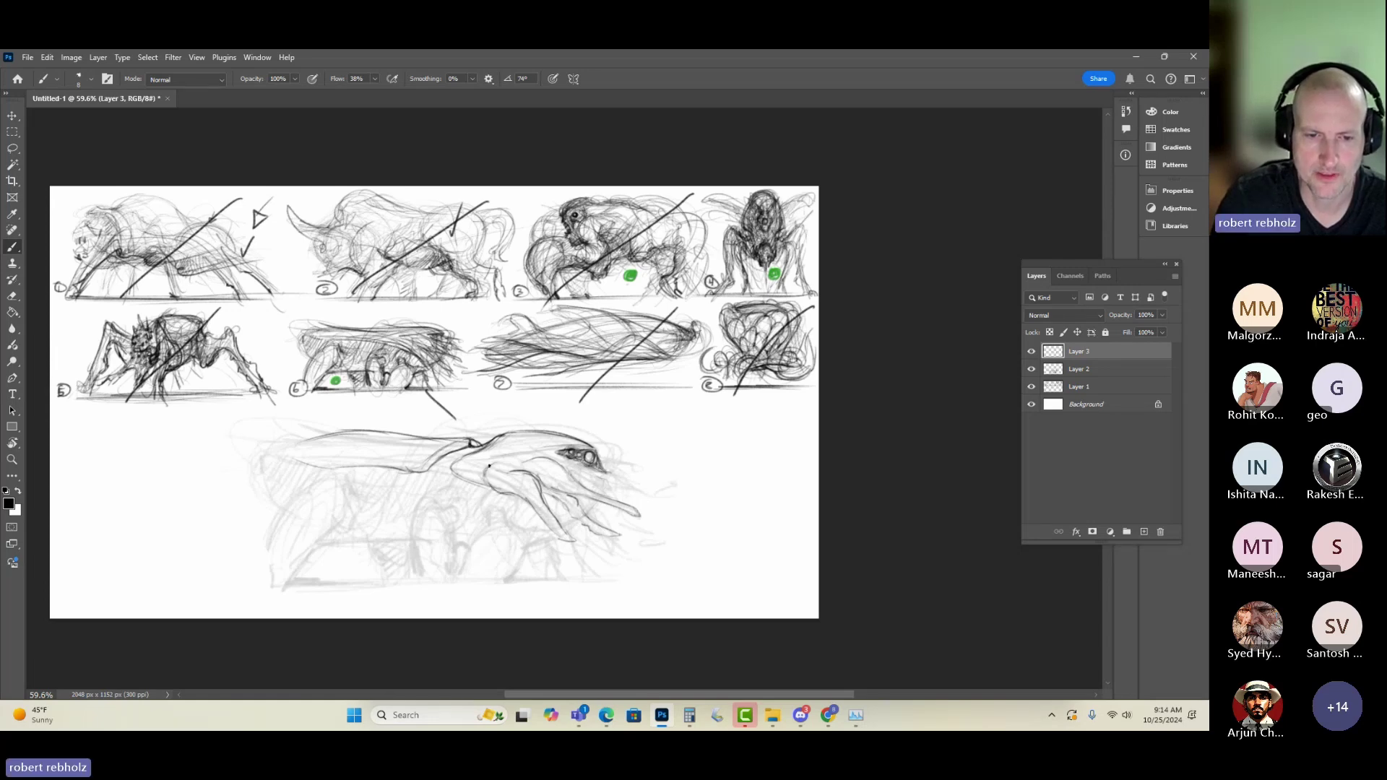
left_click_drag(483, 482, 469, 478)
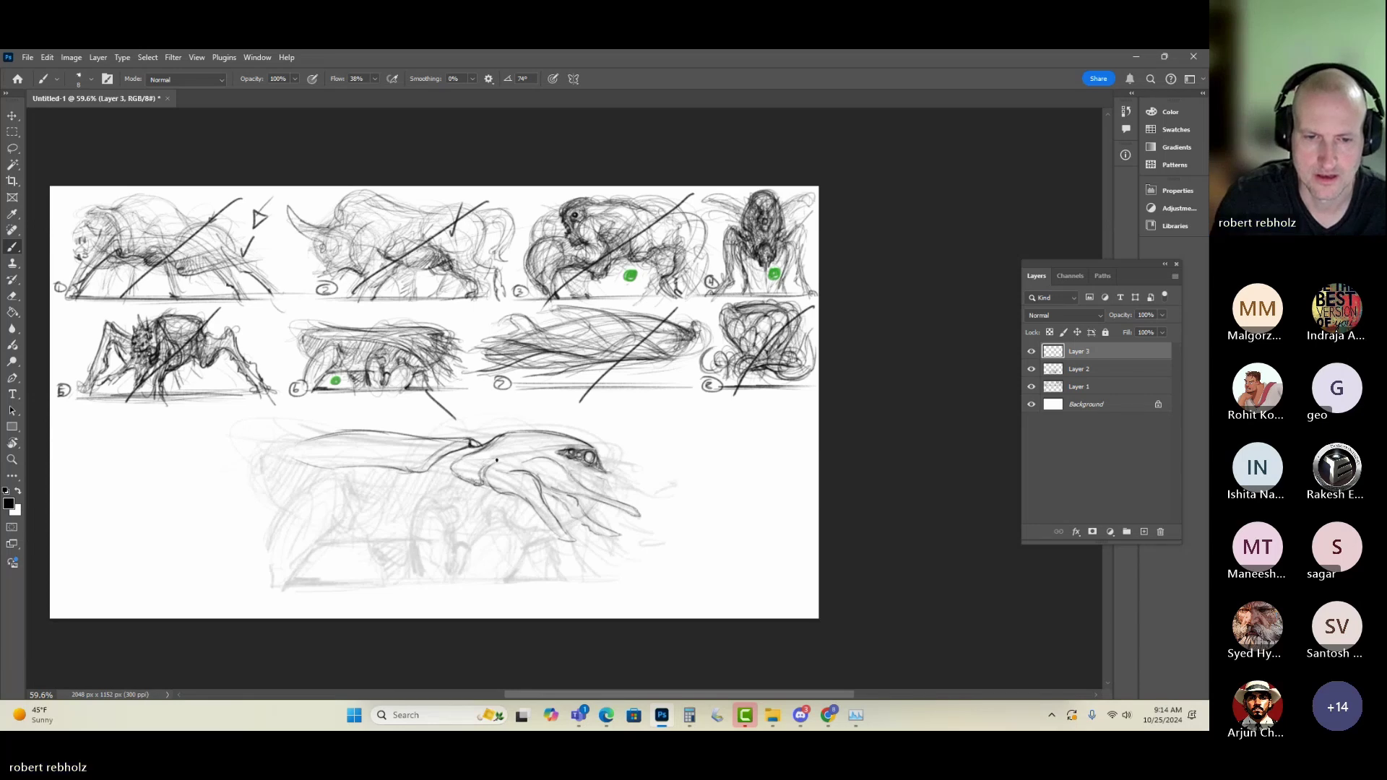
mouse_move(634, 506)
left_mouse_down()
mouse_move(629, 517)
mouse_move(600, 454)
left_mouse_up()
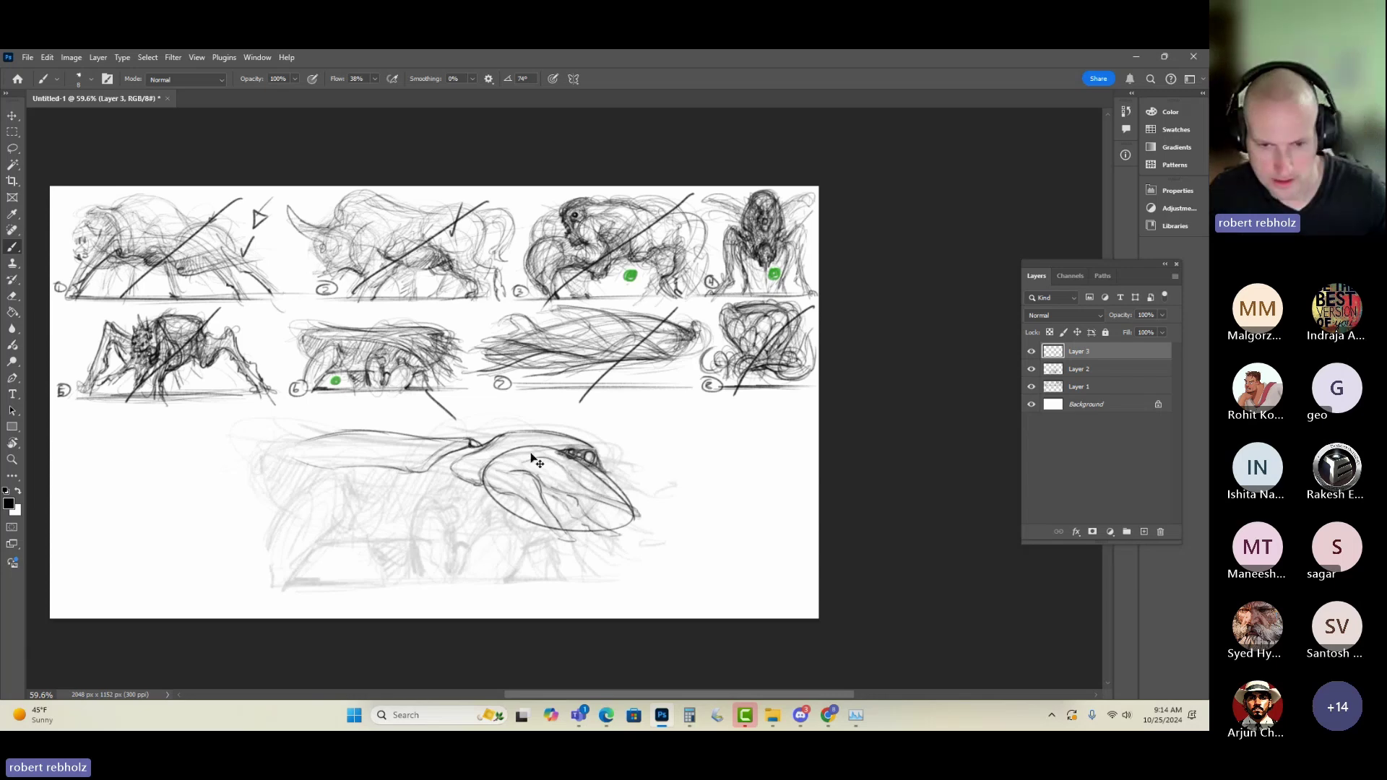
key("ctrl+z")
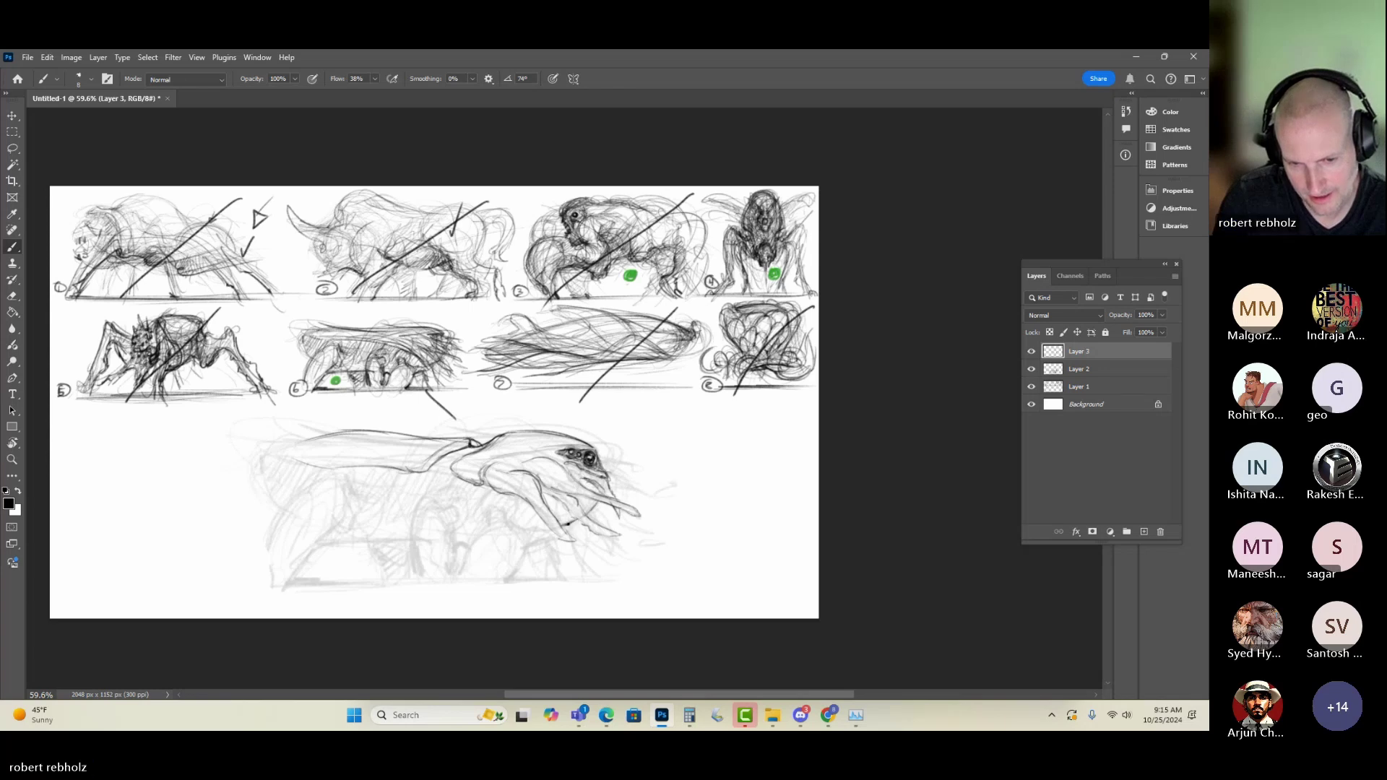
- Add inner mouth lines between the jaws and darken the pointed tips of the upper and middle jaws
mouse_move(566, 506)
left_mouse_down()
mouse_move(553, 532)
mouse_move(581, 496)
left_mouse_up()
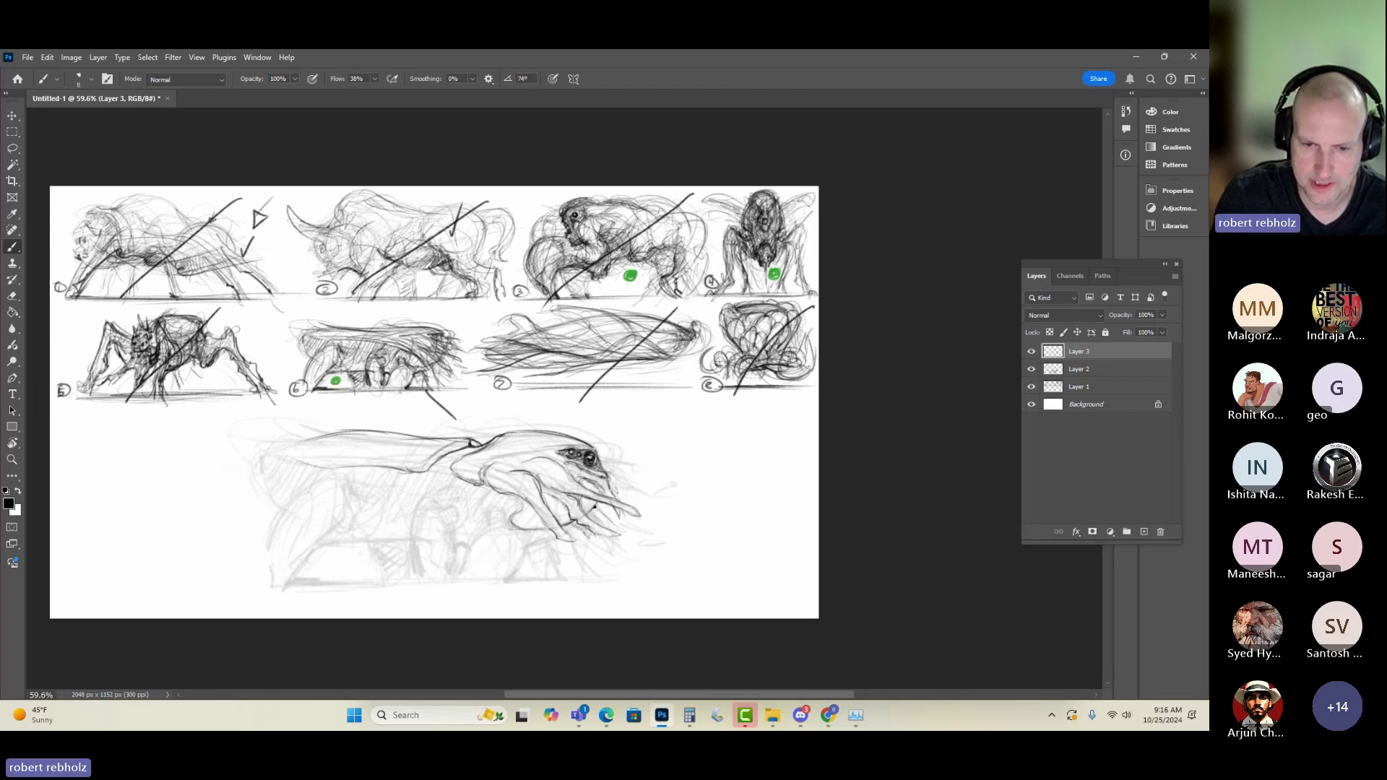
left_click_drag(594, 508, 613, 527)
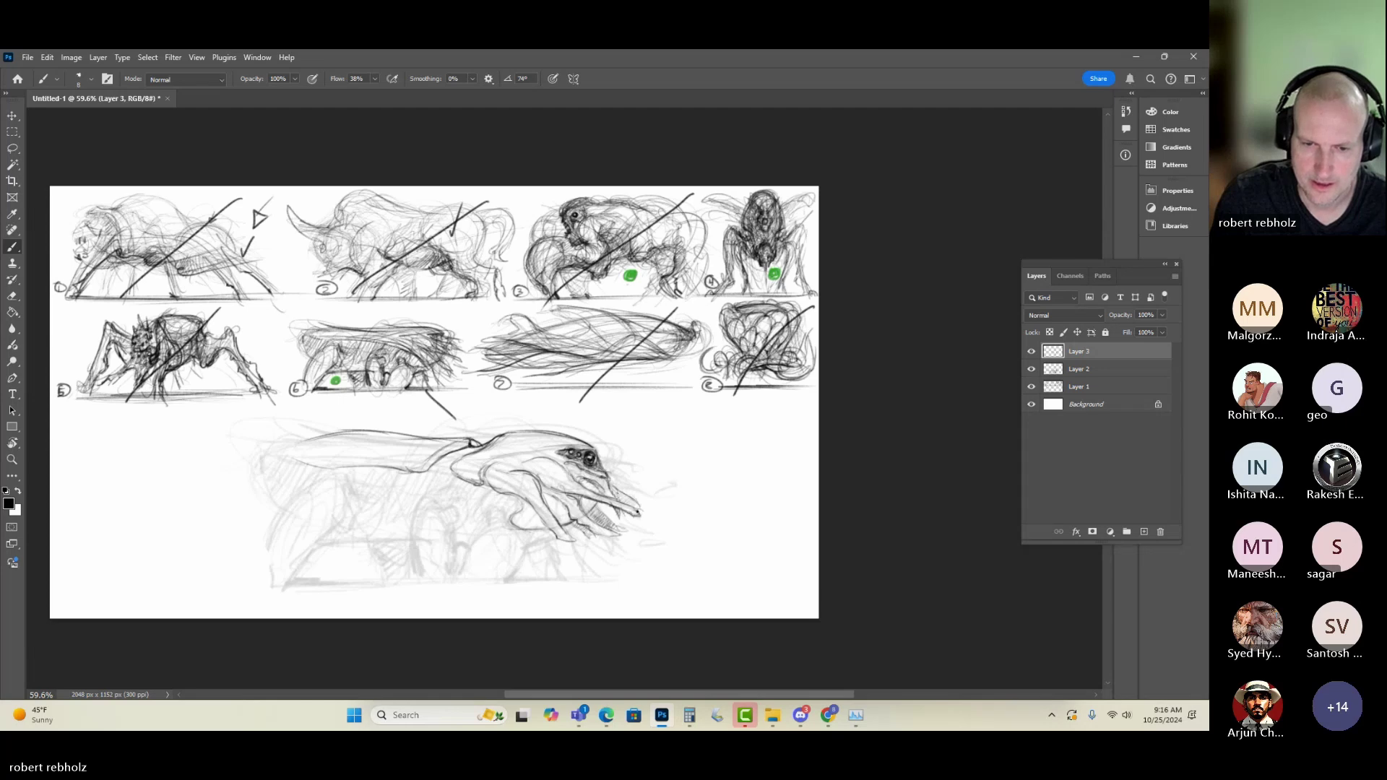
mouse_move(605, 533)
left_mouse_down()
mouse_move(619, 534)
mouse_move(581, 538)
left_mouse_up()
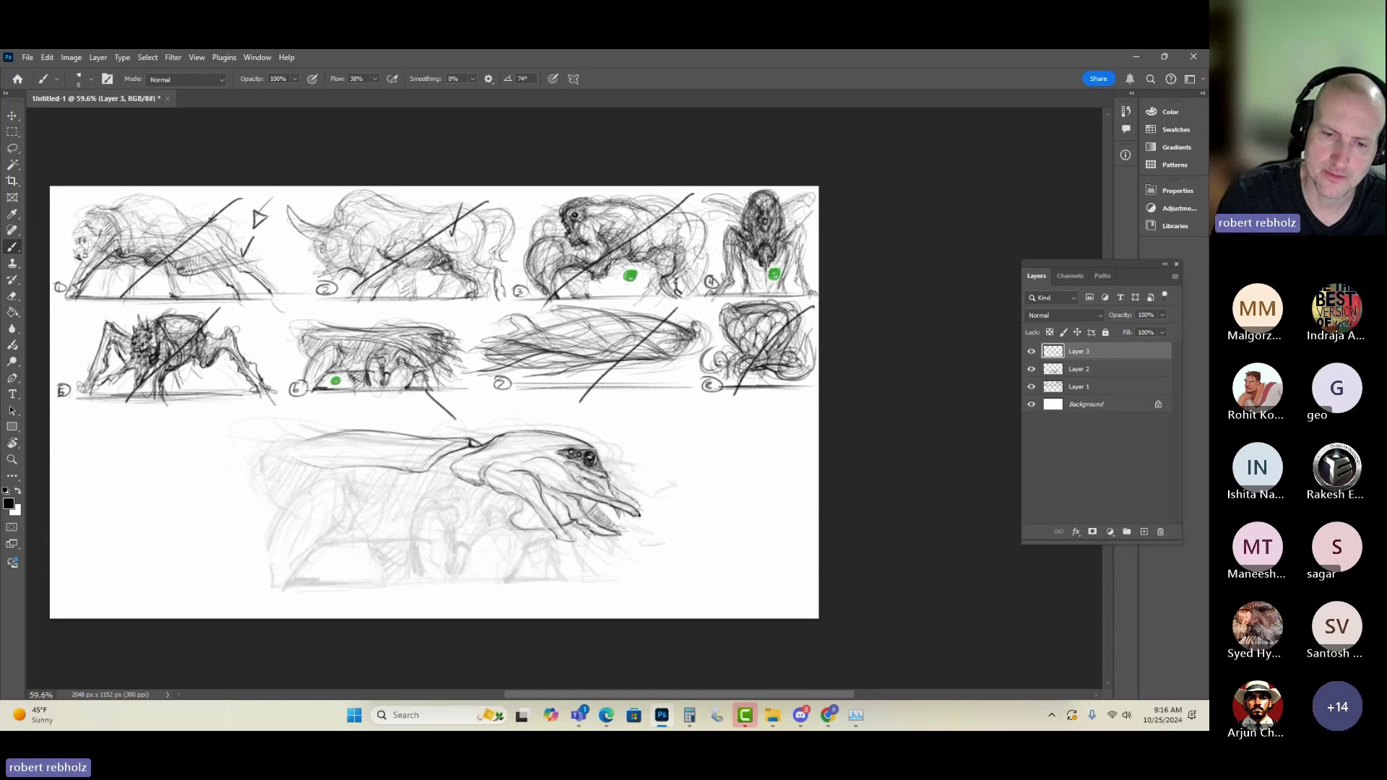
left_click_drag(627, 510, 639, 516)
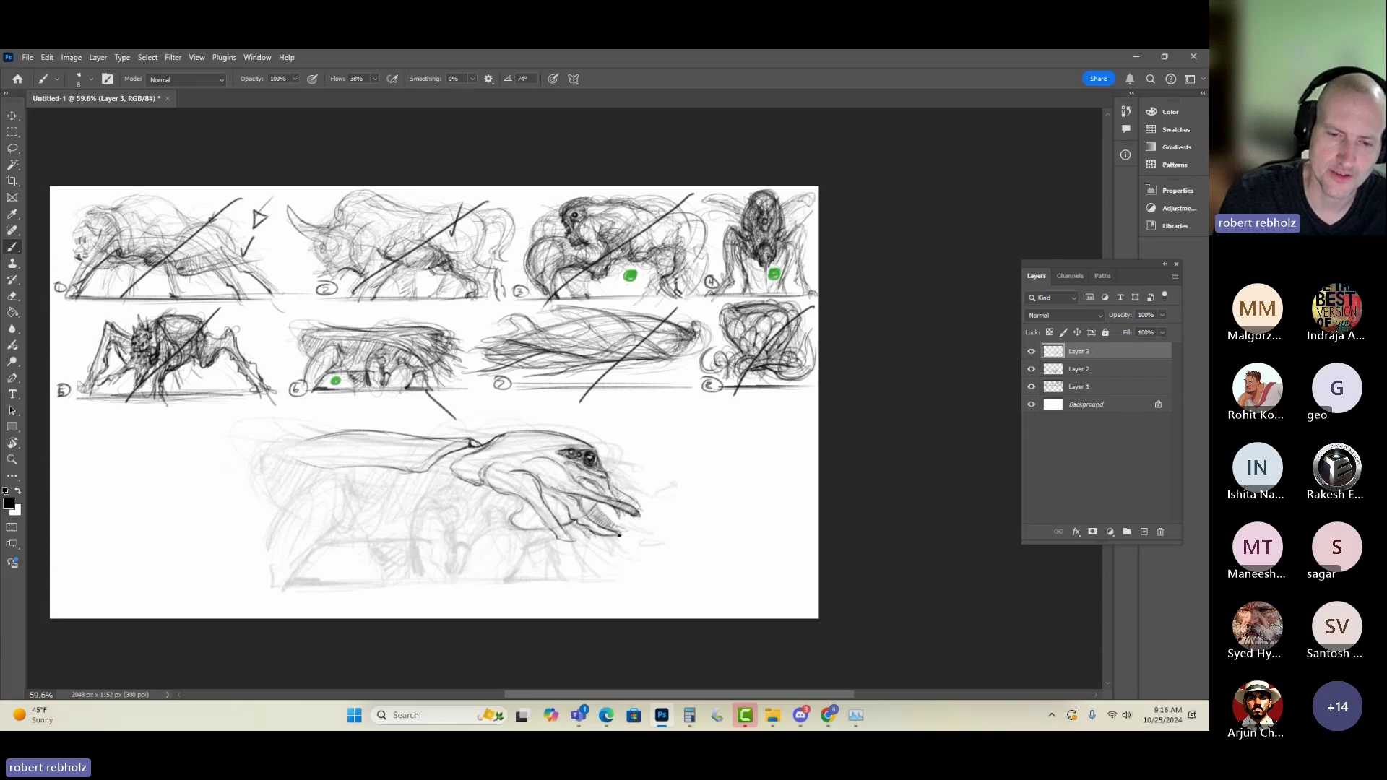
left_click_drag(612, 535, 589, 524)
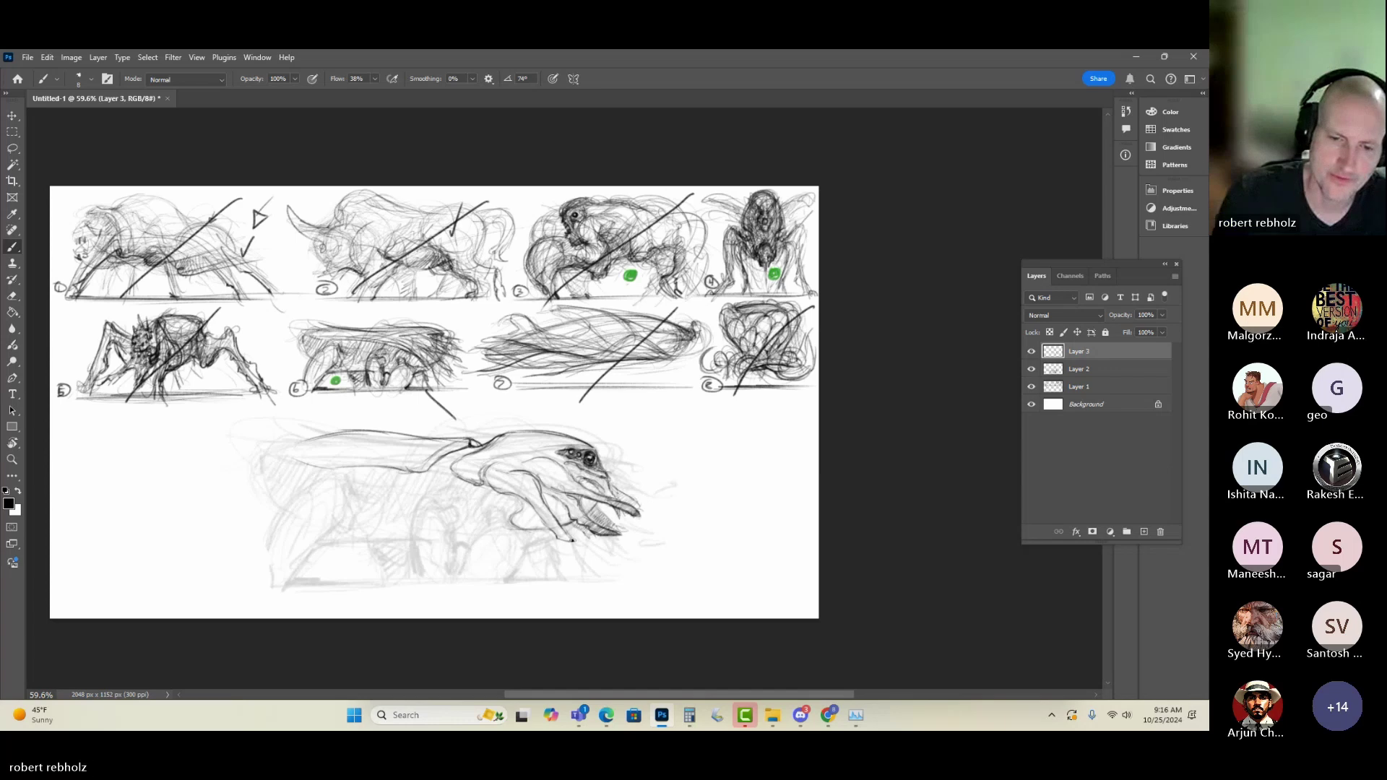
- Darken the tip and inner edge of the rearmost mandible and add small cheek strokes below the eye
left_click_drag(565, 537, 557, 528)
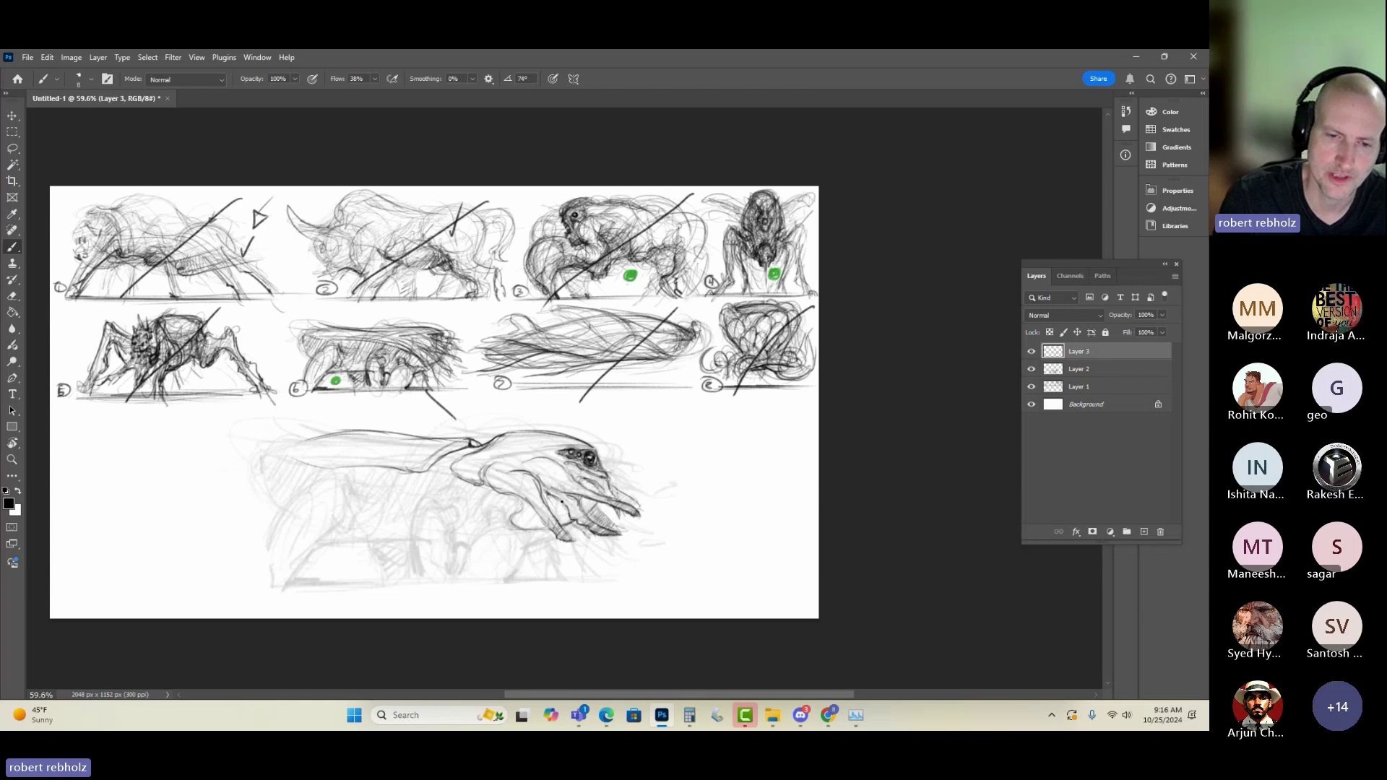
left_click_drag(558, 504, 564, 510)
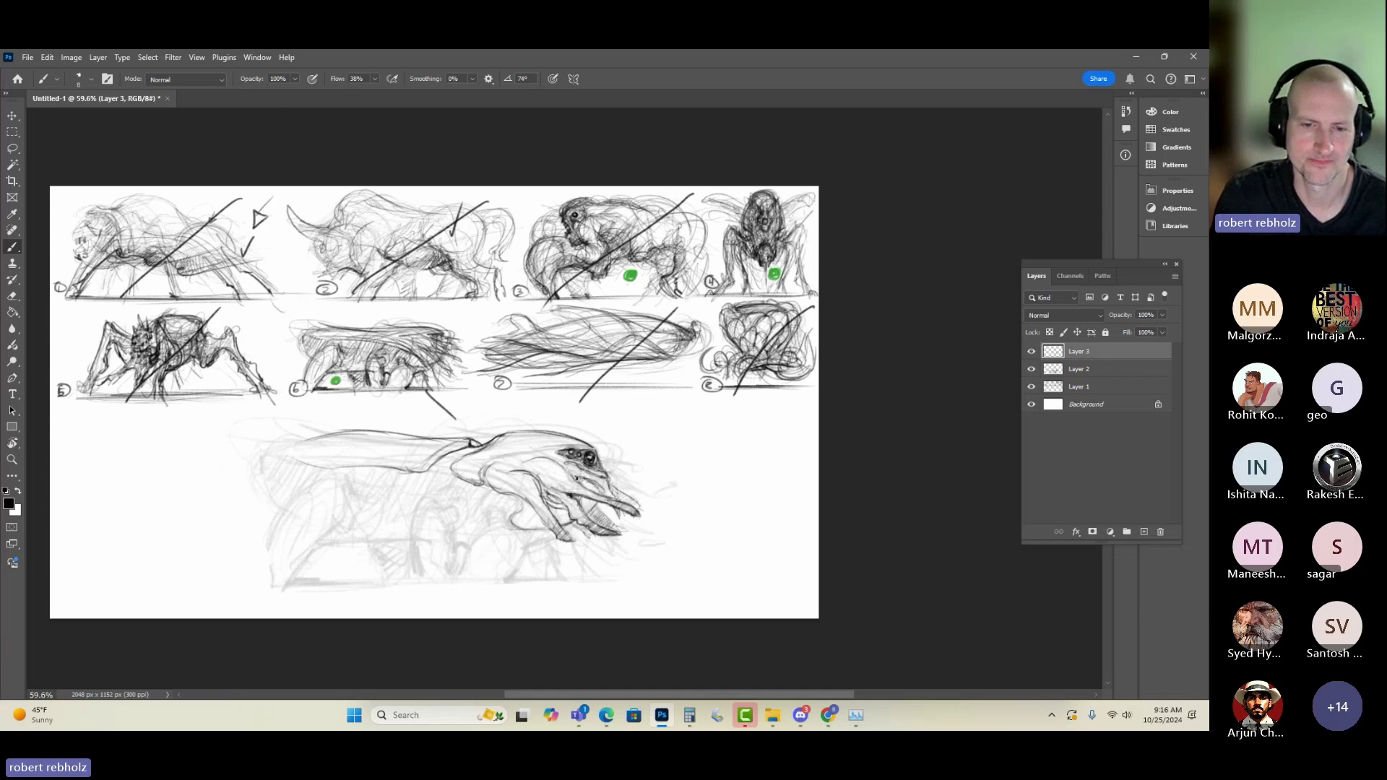
left_click_drag(570, 474, 576, 482)
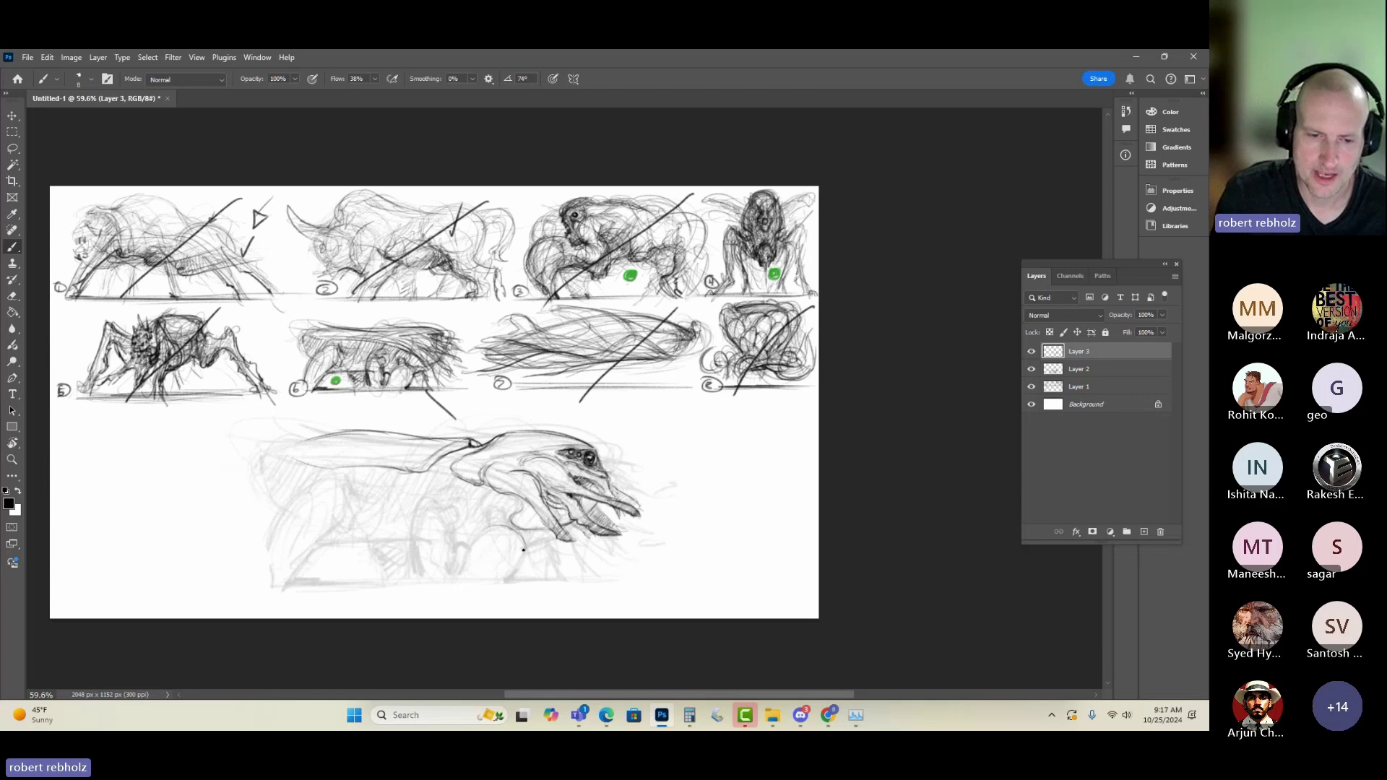
- Draw the curved, double-rimmed front foot beneath the jaws and a long horizontal ground line under the creature
mouse_move(484, 531)
left_mouse_down()
mouse_move(524, 543)
mouse_move(508, 528)
mouse_move(471, 550)
left_mouse_up()
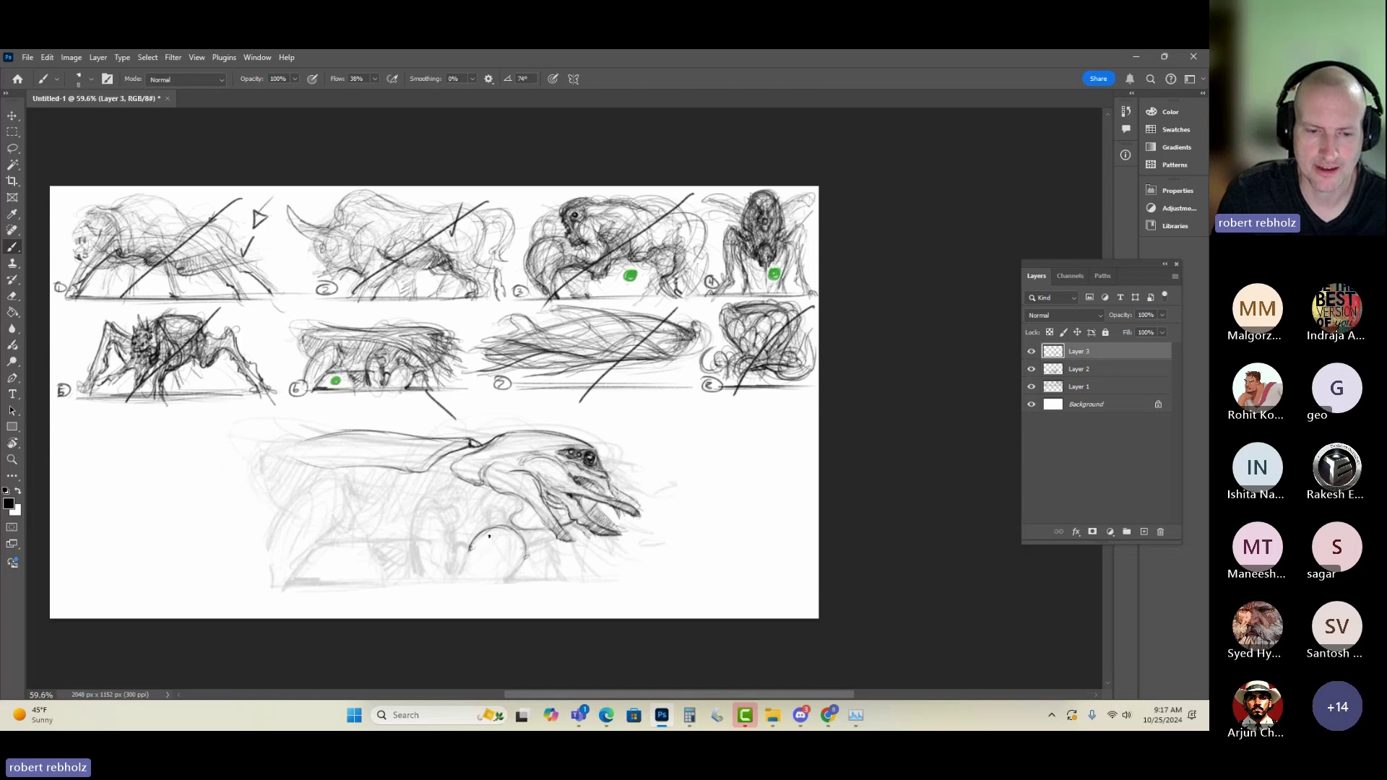
mouse_move(508, 533)
left_mouse_down()
mouse_move(504, 537)
mouse_move(471, 548)
mouse_move(514, 553)
mouse_move(495, 540)
mouse_move(464, 566)
mouse_move(506, 582)
left_mouse_up()
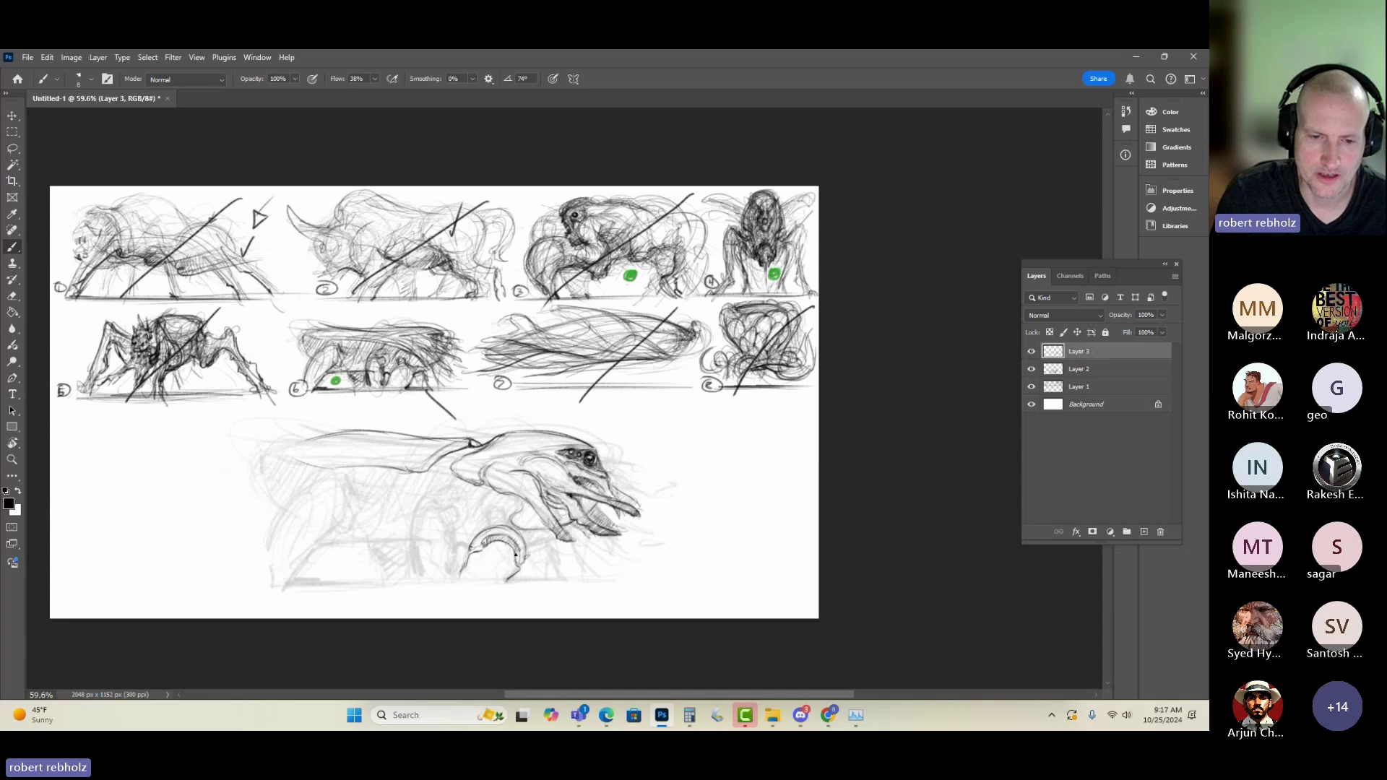
left_click_drag(515, 554, 482, 530)
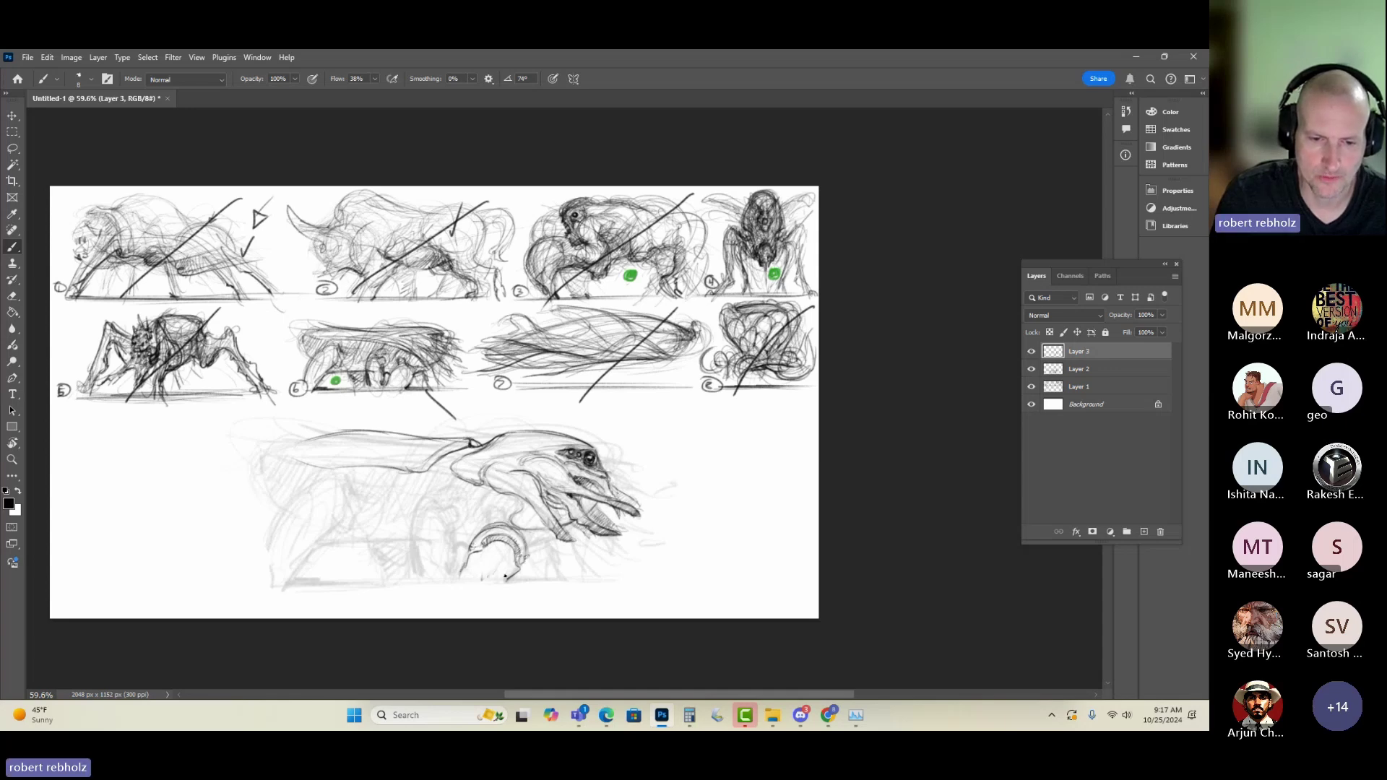
mouse_move(519, 569)
left_mouse_down()
mouse_move(505, 581)
mouse_move(631, 582)
left_mouse_up()
left_click_drag(459, 581, 158, 584)
left_click_drag(516, 581, 679, 584)
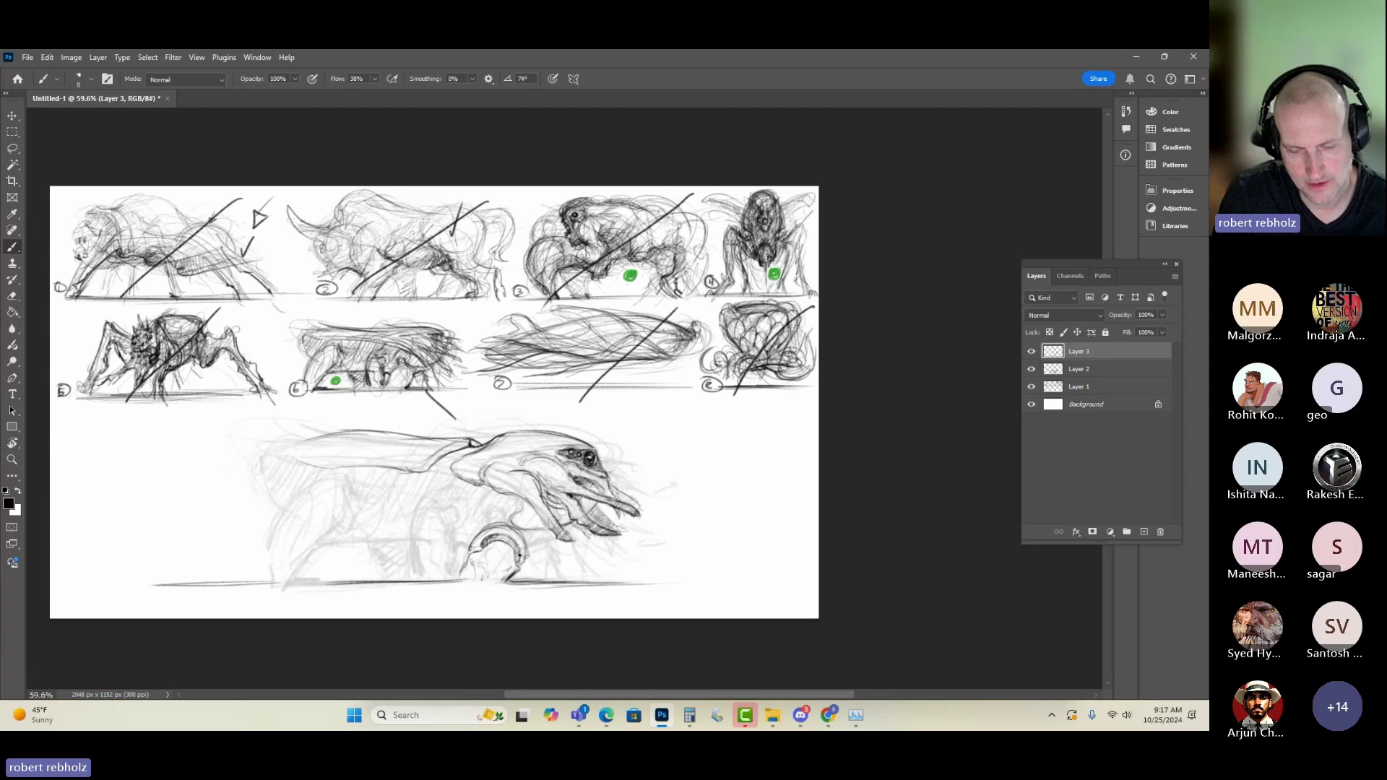
left_click_drag(515, 566, 499, 535)
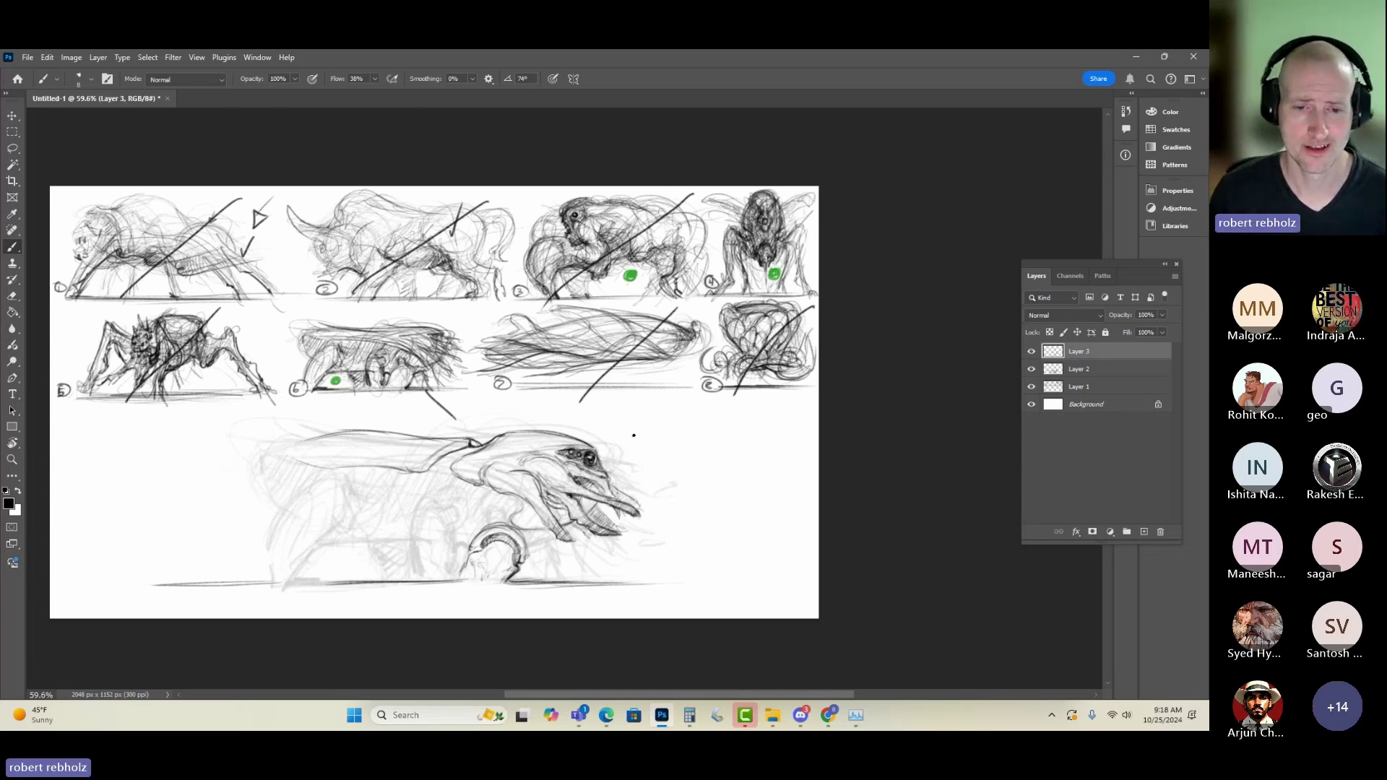
- Draw a small downward arrow above the head and build up the front leg's inner rings and rounded upper joint
left_click_drag(526, 399, 520, 412)
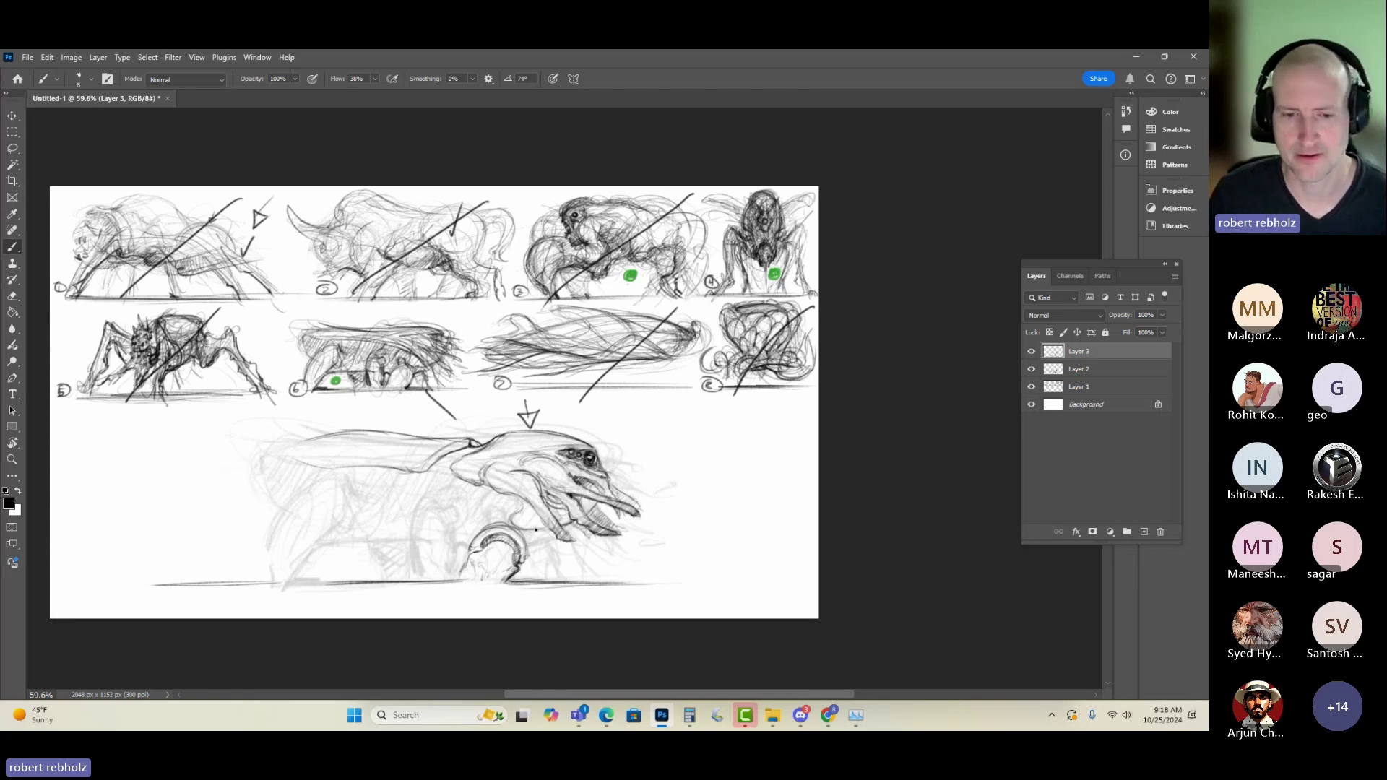
mouse_move(536, 529)
left_mouse_down()
mouse_move(518, 536)
mouse_move(550, 520)
mouse_move(520, 561)
mouse_move(509, 553)
left_mouse_up()
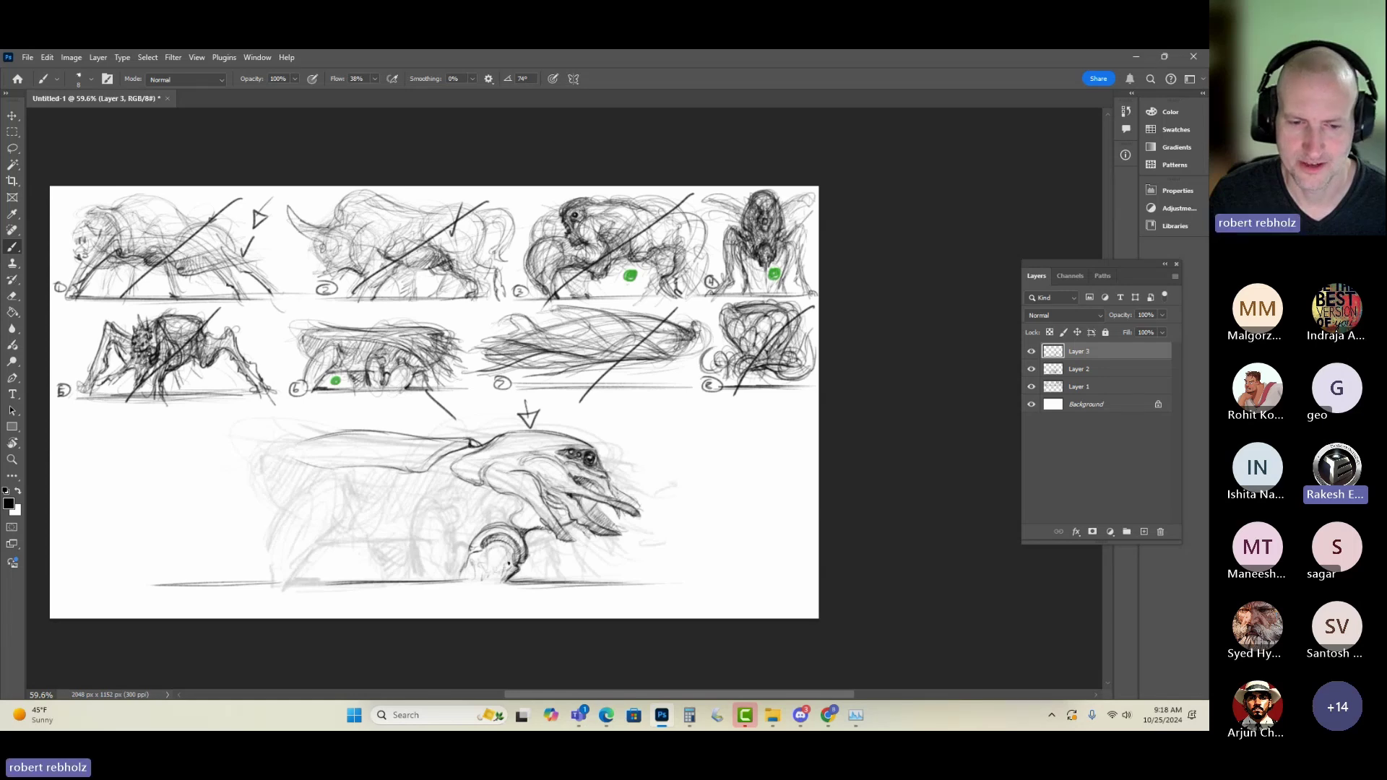
mouse_move(482, 565)
left_mouse_down()
mouse_move(494, 573)
mouse_move(479, 567)
left_mouse_up()
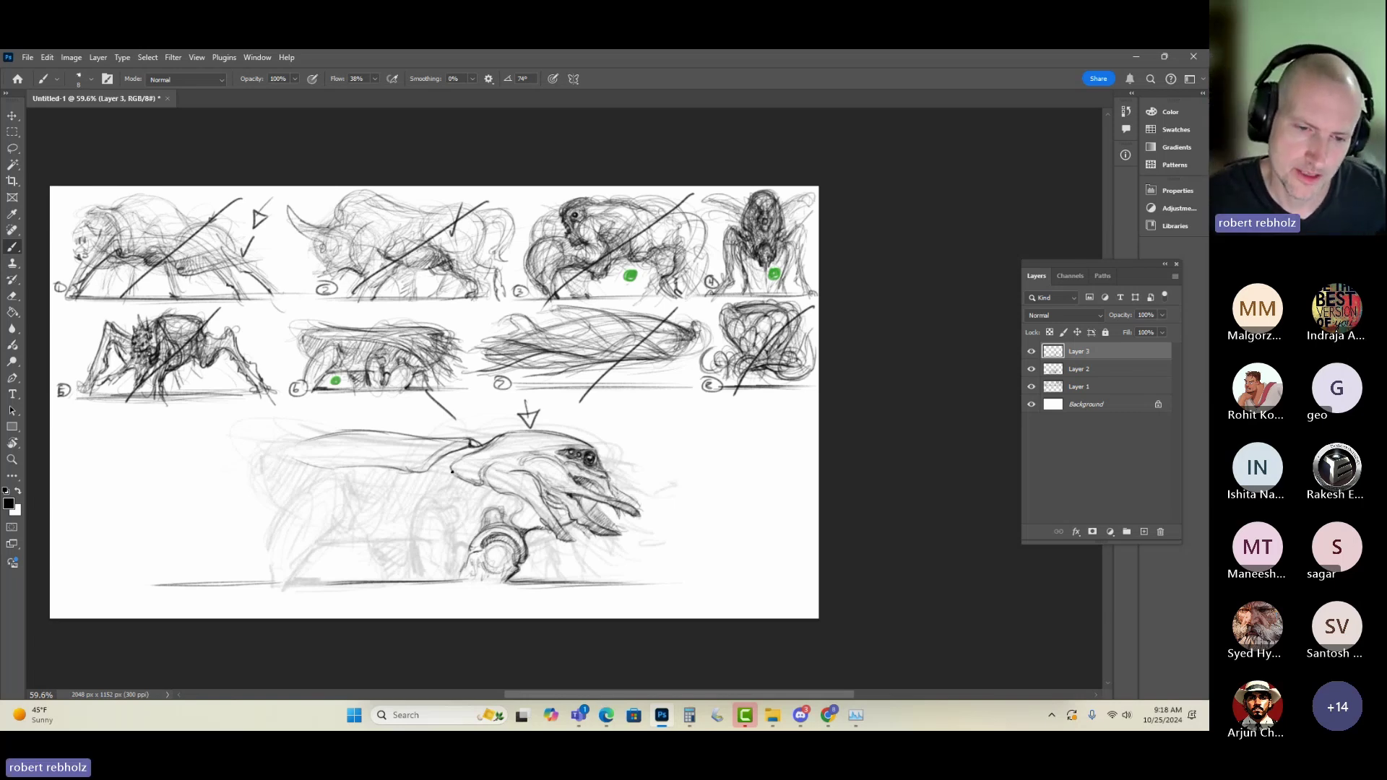
mouse_move(450, 468)
left_mouse_down()
mouse_move(508, 493)
mouse_move(514, 528)
left_mouse_up()
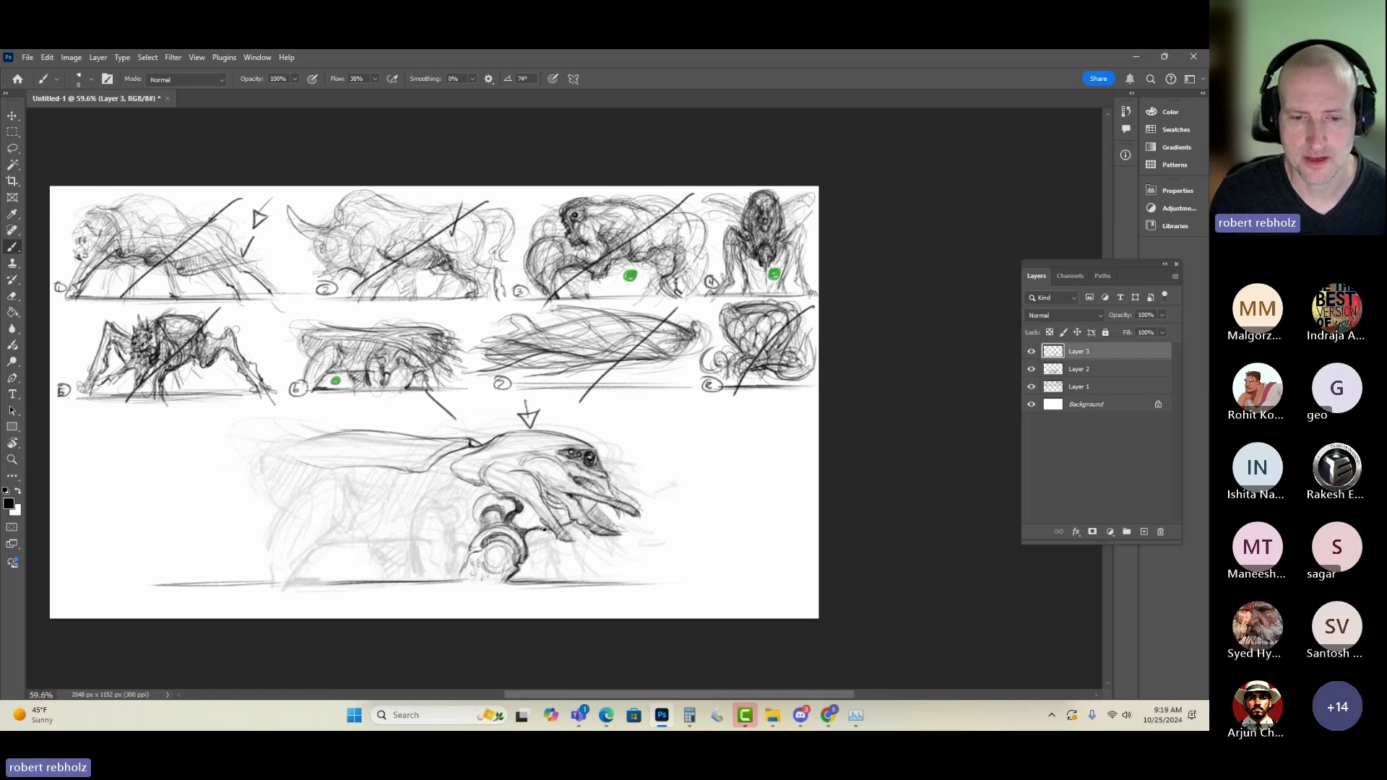
mouse_move(544, 523)
left_mouse_down()
mouse_move(539, 511)
mouse_move(442, 507)
mouse_move(522, 530)
left_mouse_up()
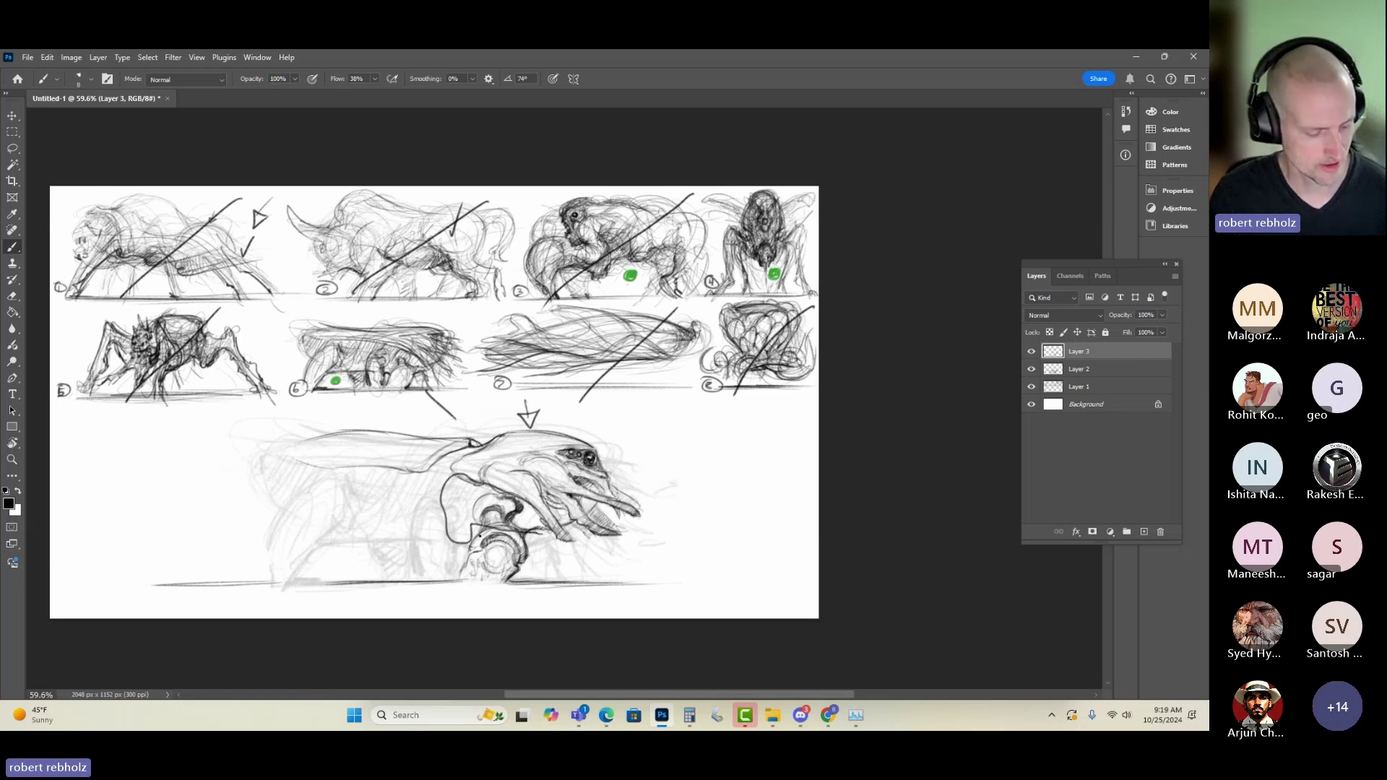
key("ctrl+z")
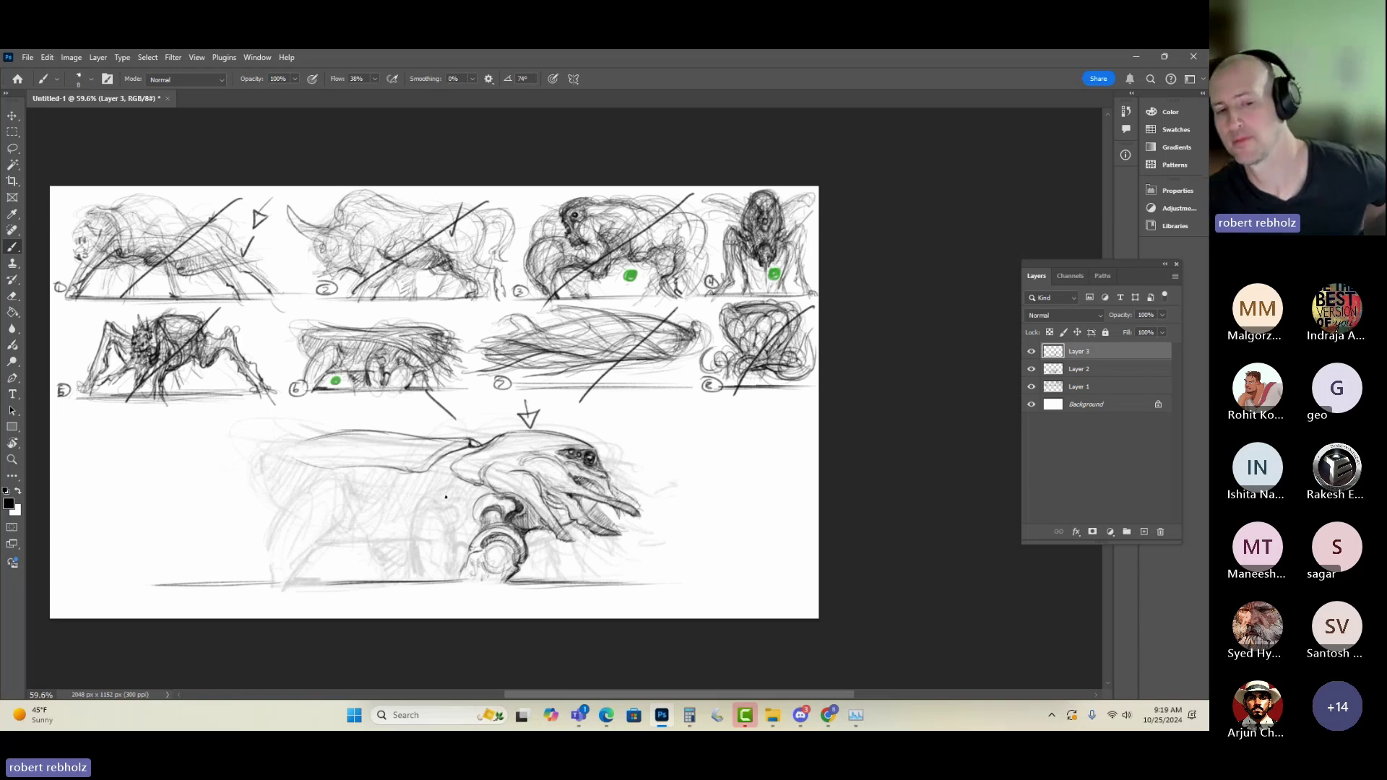
mouse_move(455, 547)
left_mouse_down()
mouse_move(433, 588)
mouse_move(447, 522)
mouse_move(443, 571)
mouse_move(441, 518)
mouse_move(400, 504)
mouse_move(398, 486)
mouse_move(392, 549)
mouse_move(383, 505)
mouse_move(400, 579)
left_mouse_up()
key("ctrl+z")
- Draw the tall middle leg with its rounded cap and shin lines, and add circular joint shapes between it and the front leg
left_click_drag(418, 518, 424, 547)
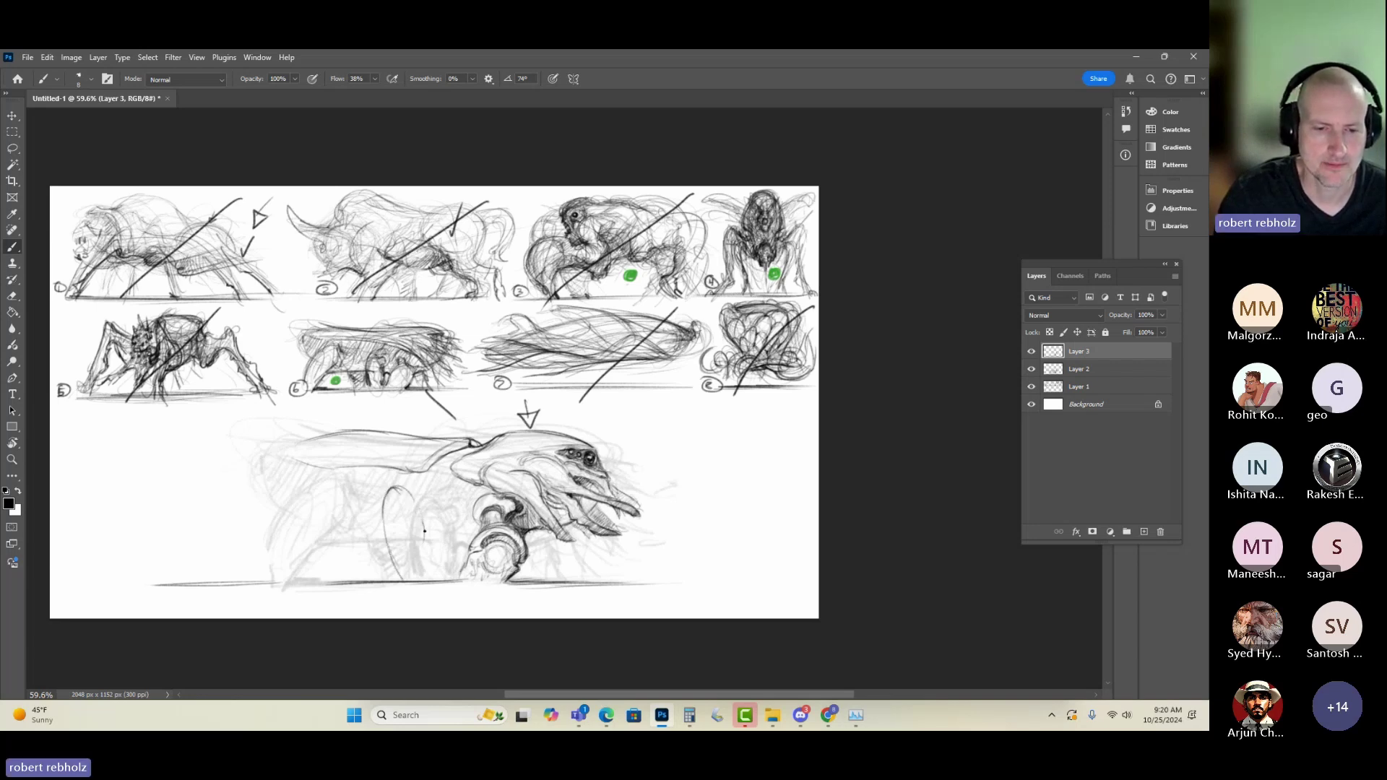
mouse_move(401, 496)
left_mouse_down()
mouse_move(387, 510)
mouse_move(383, 497)
mouse_move(385, 519)
left_mouse_up()
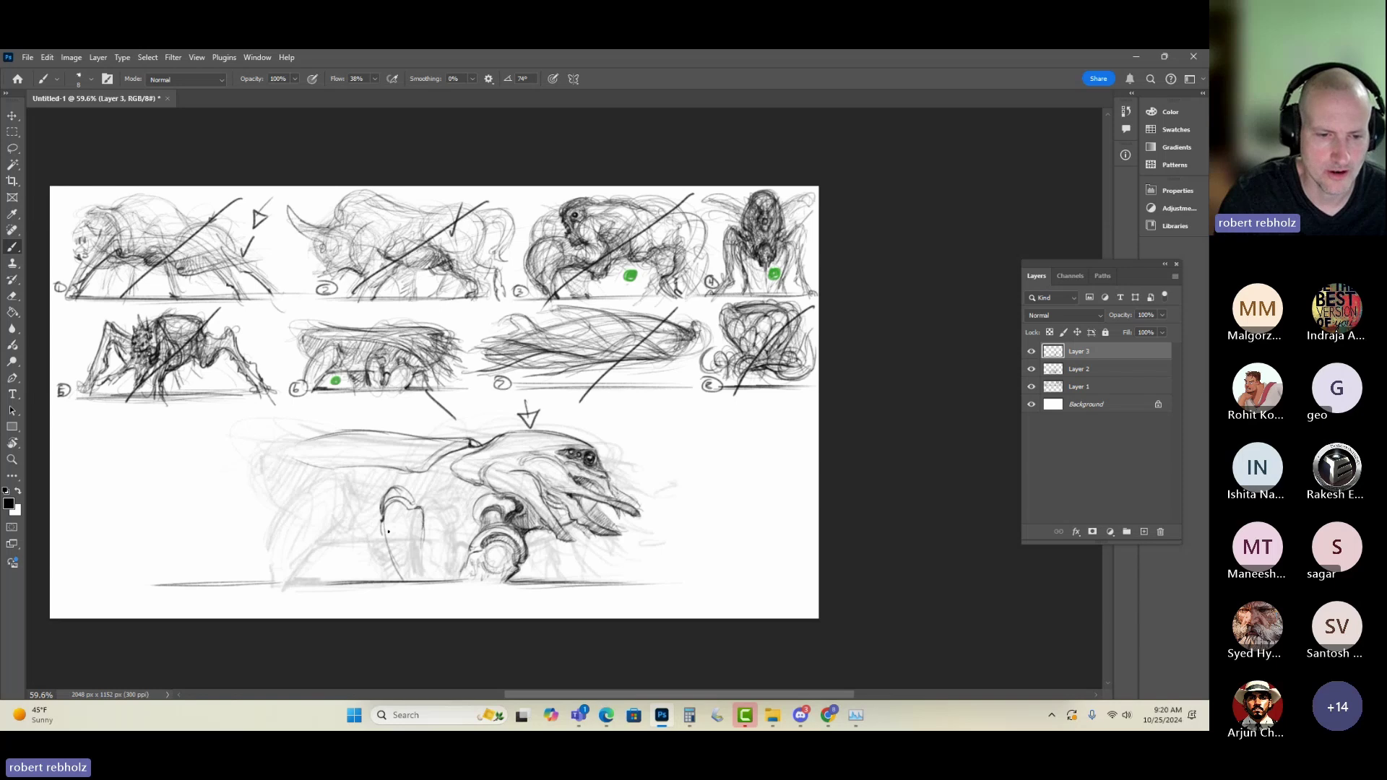
mouse_move(384, 547)
left_mouse_down()
mouse_move(423, 538)
mouse_move(425, 579)
mouse_move(418, 512)
mouse_move(388, 526)
left_mouse_up()
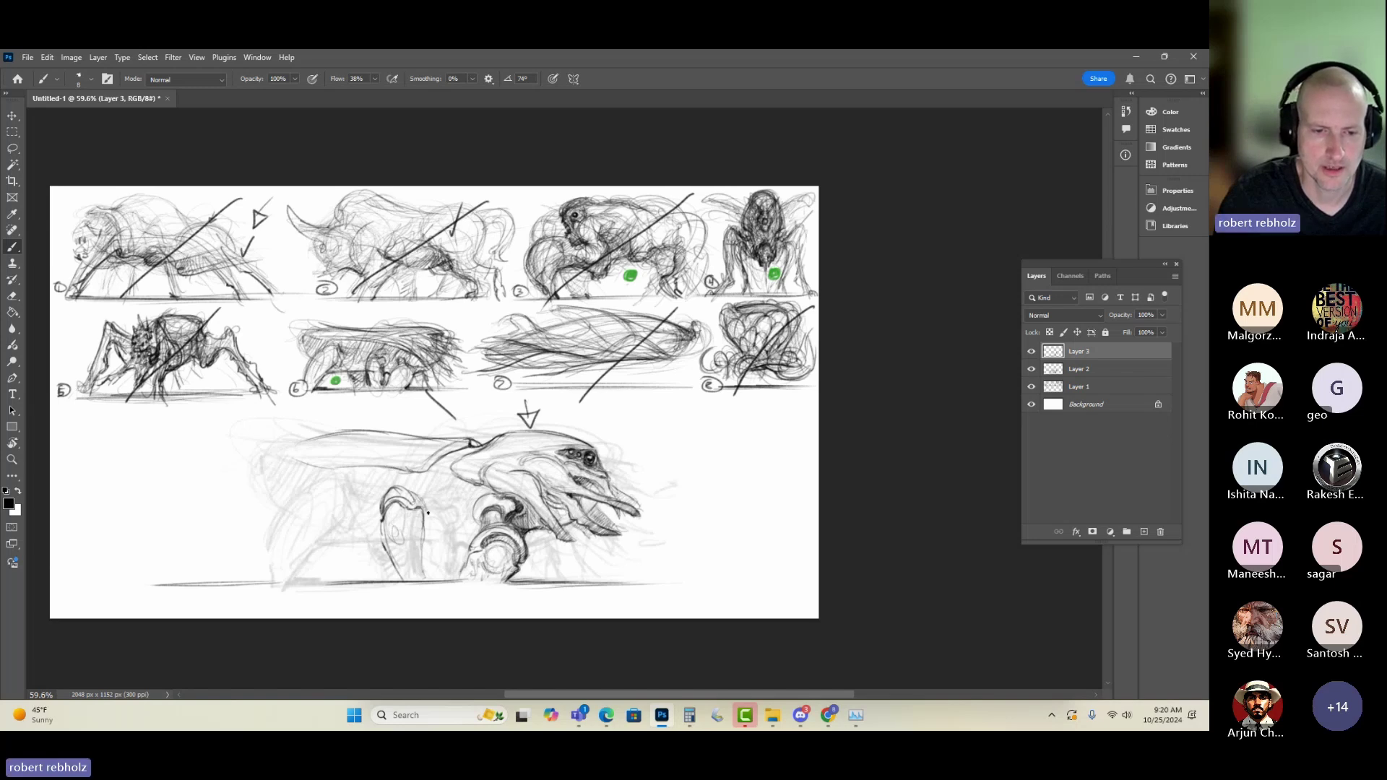
left_click_drag(431, 528, 426, 577)
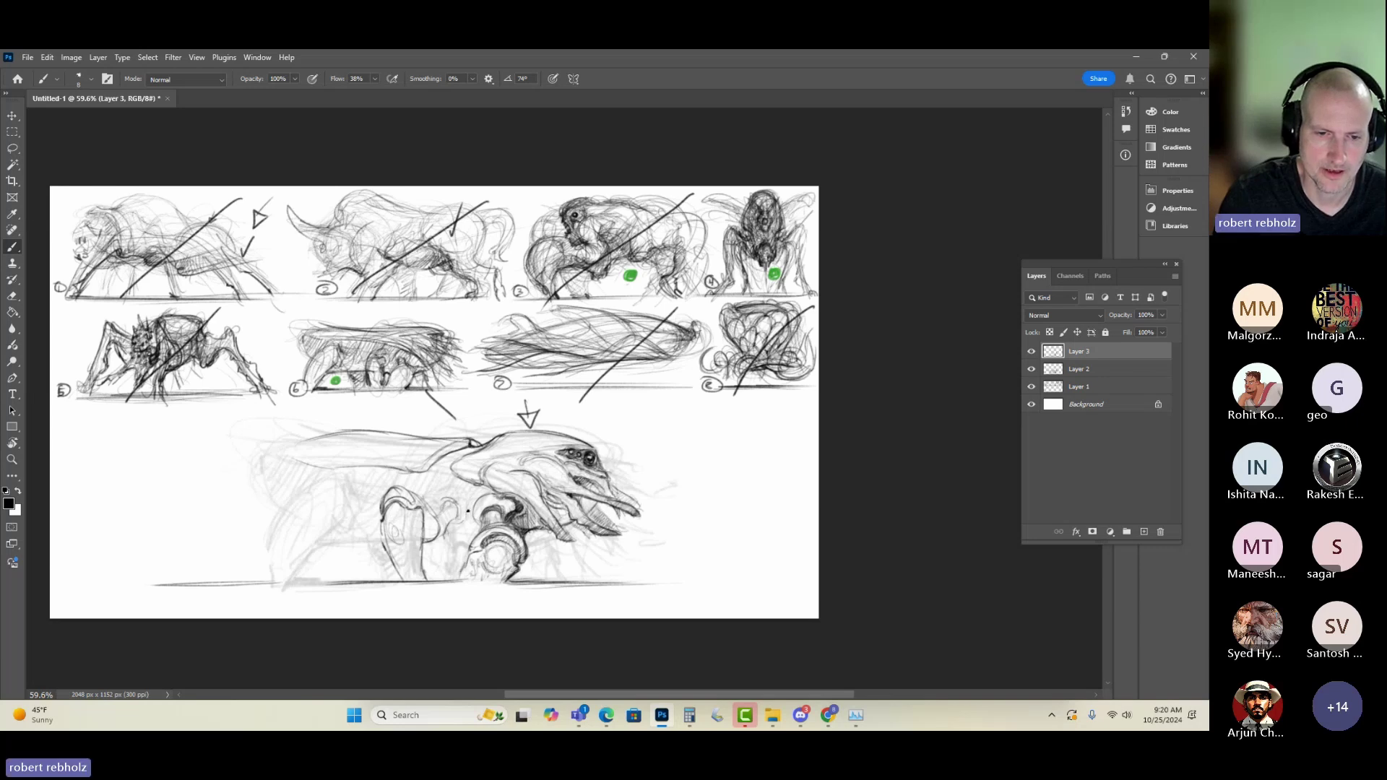
mouse_move(467, 506)
left_mouse_down()
mouse_move(448, 485)
mouse_move(437, 515)
left_mouse_up()
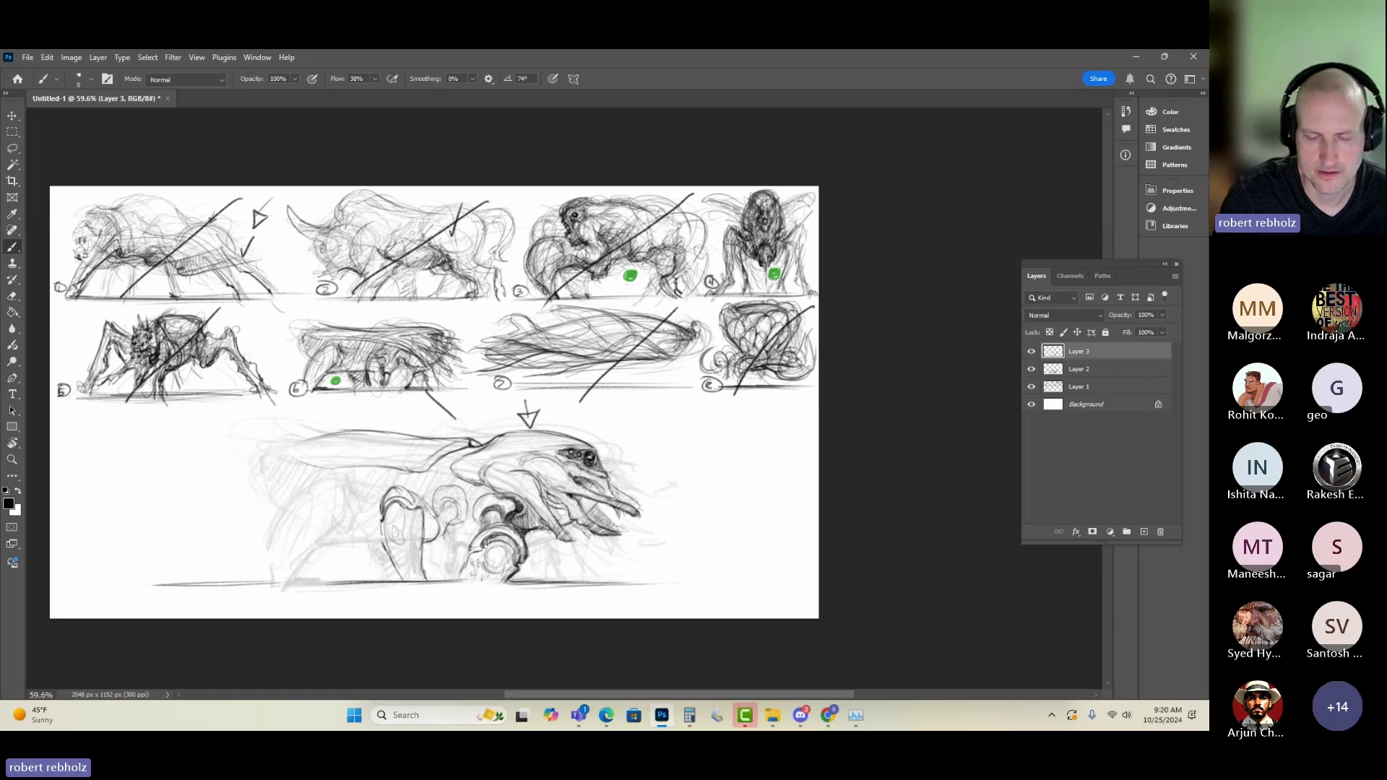
left_click_drag(469, 547, 458, 545)
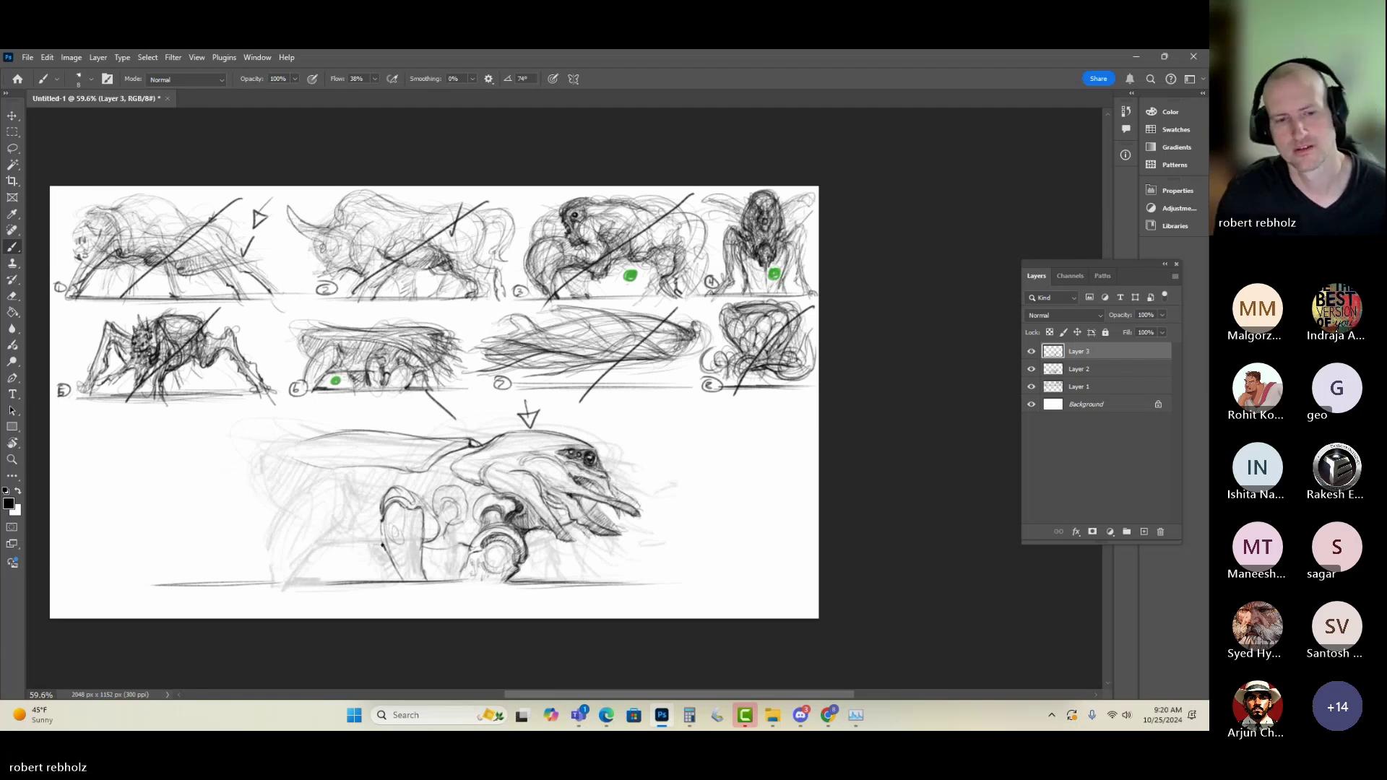
- Draw the low belly line and the rear body contour behind the middle leg, and darken the middle leg's cap
left_click_drag(384, 540, 355, 539)
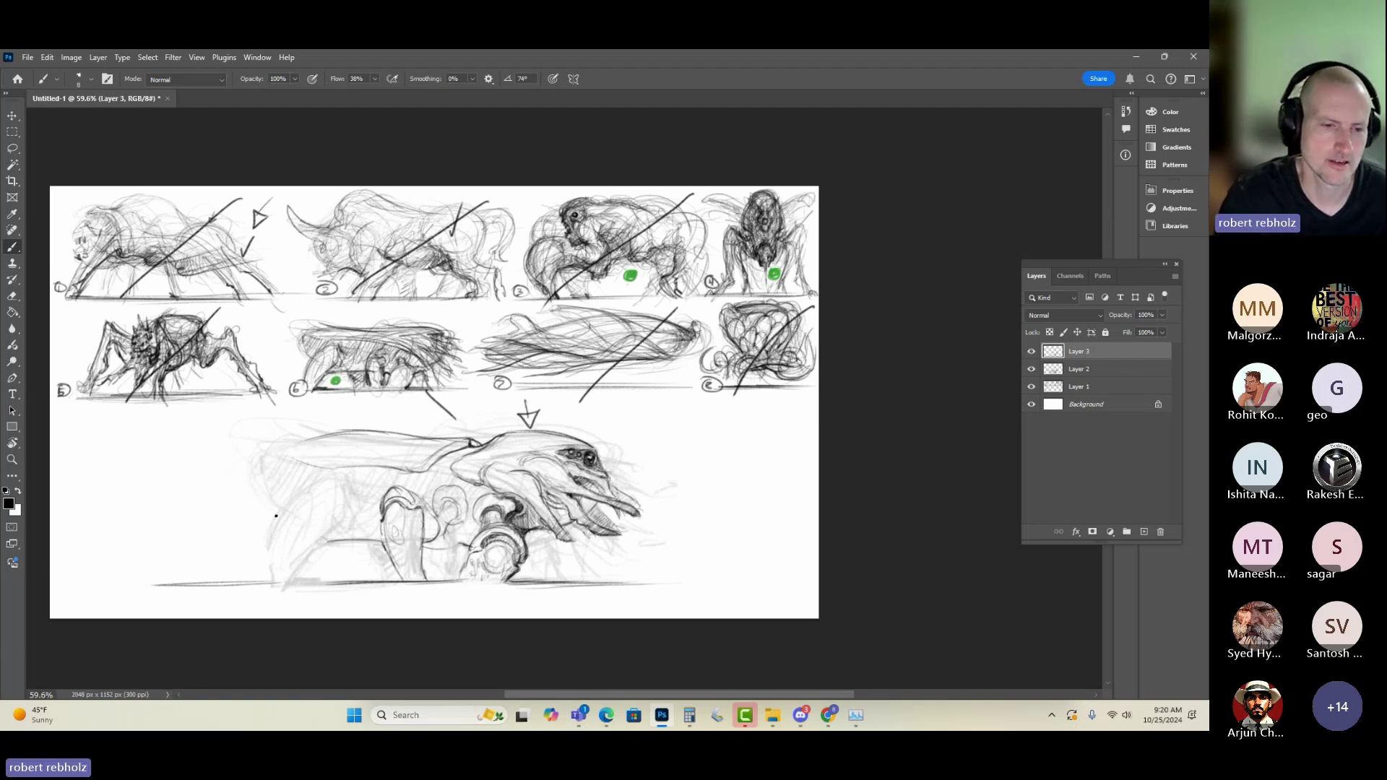
mouse_move(275, 516)
left_mouse_down()
mouse_move(259, 474)
mouse_move(273, 513)
left_mouse_up()
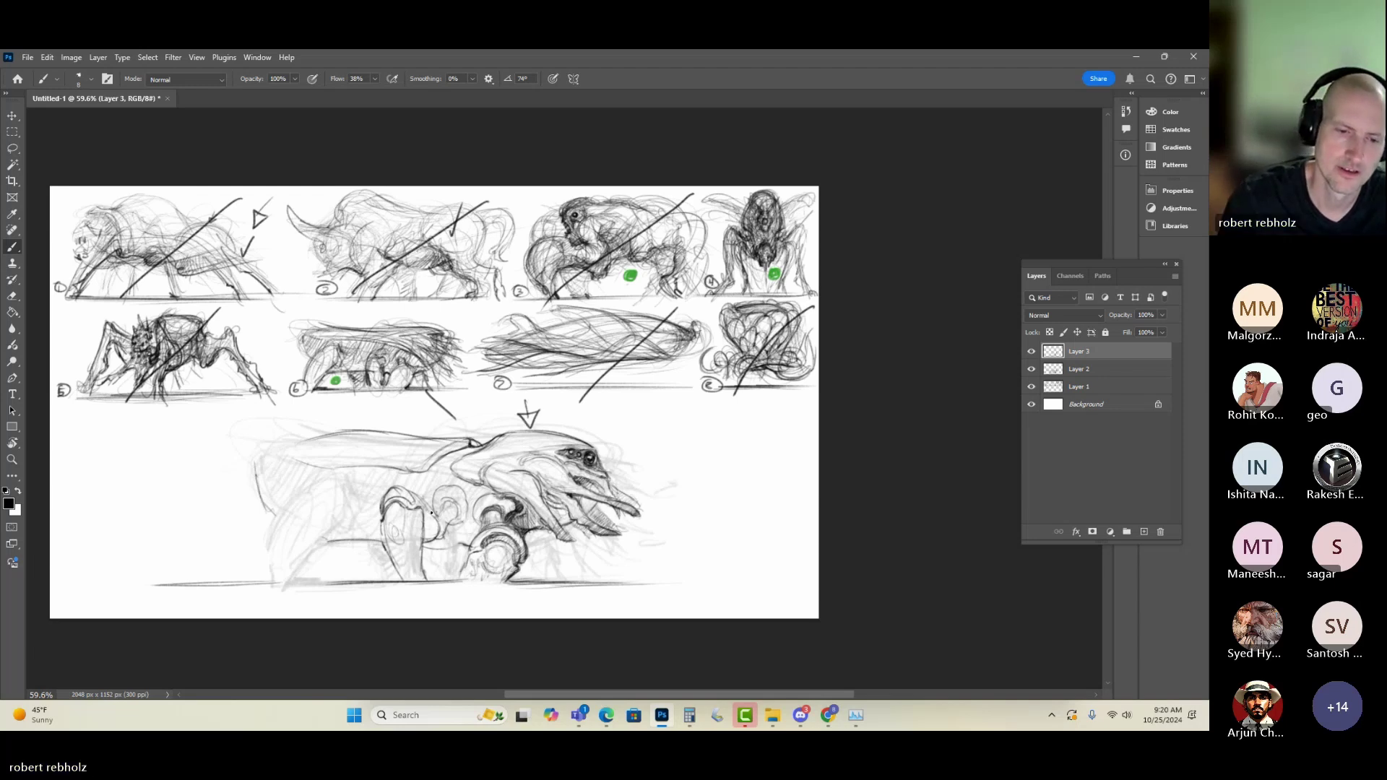
left_click_drag(431, 513, 427, 541)
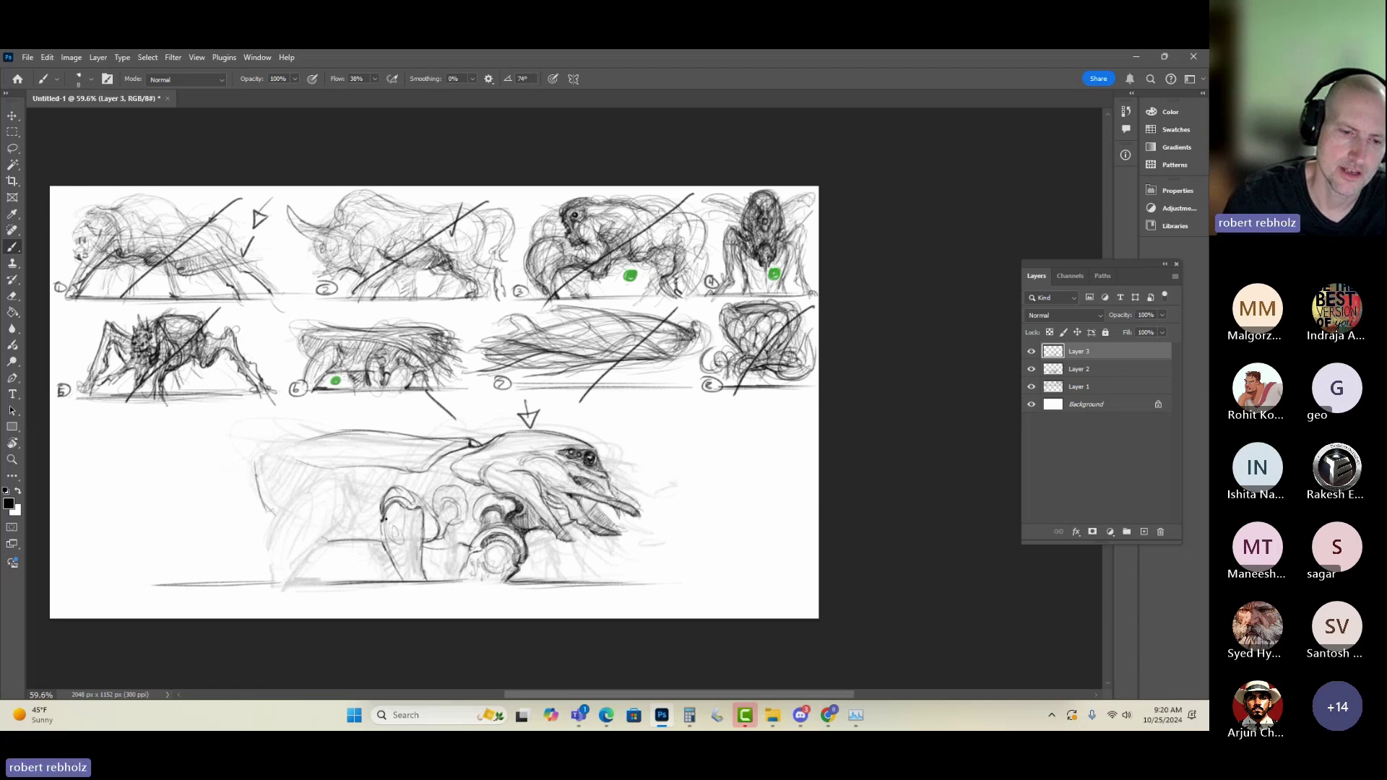
left_click_drag(380, 518, 384, 541)
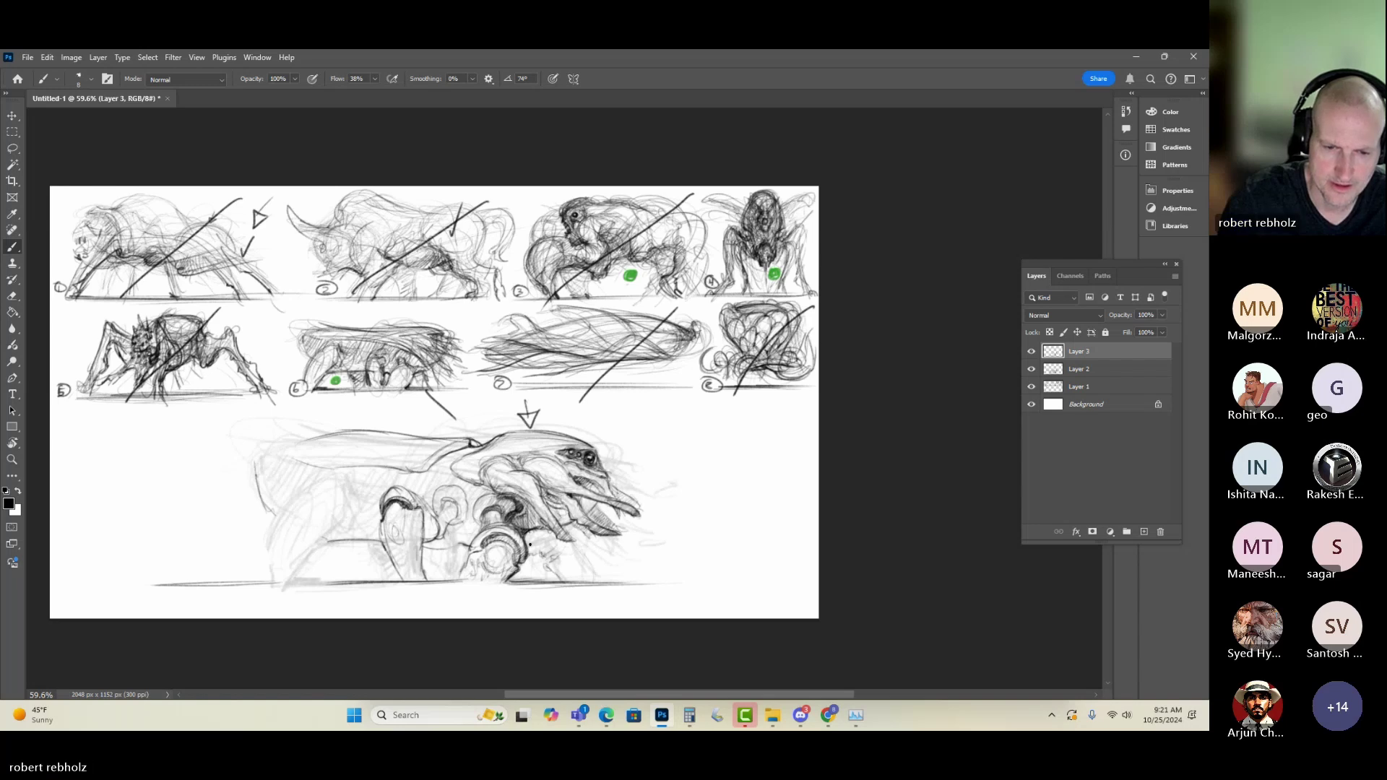
- Hatch the area below the jaws, shade around the front foot and add connecting lines between the front and middle legs
mouse_move(544, 532)
left_mouse_down()
mouse_move(591, 541)
mouse_move(550, 565)
mouse_move(559, 577)
mouse_move(578, 549)
mouse_move(586, 585)
left_mouse_up()
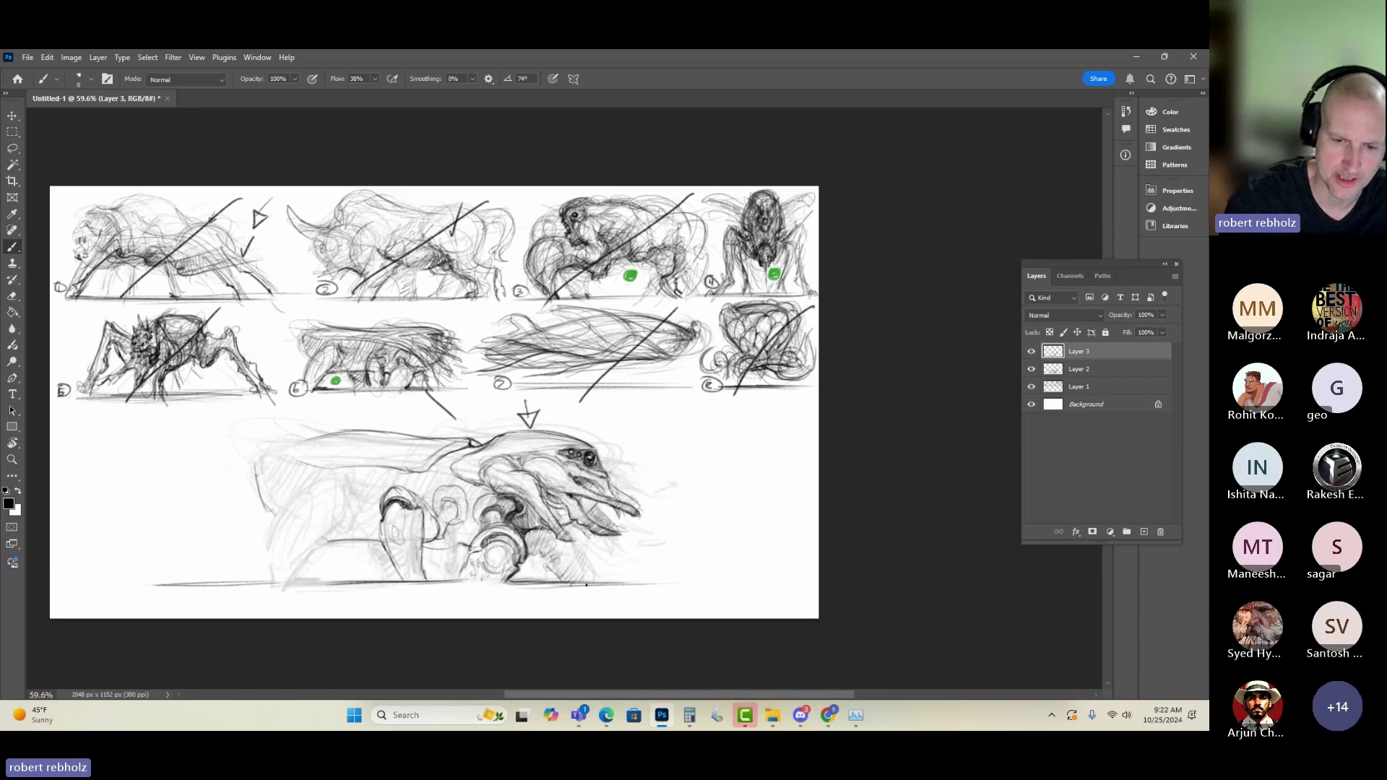
left_click_drag(557, 541, 550, 559)
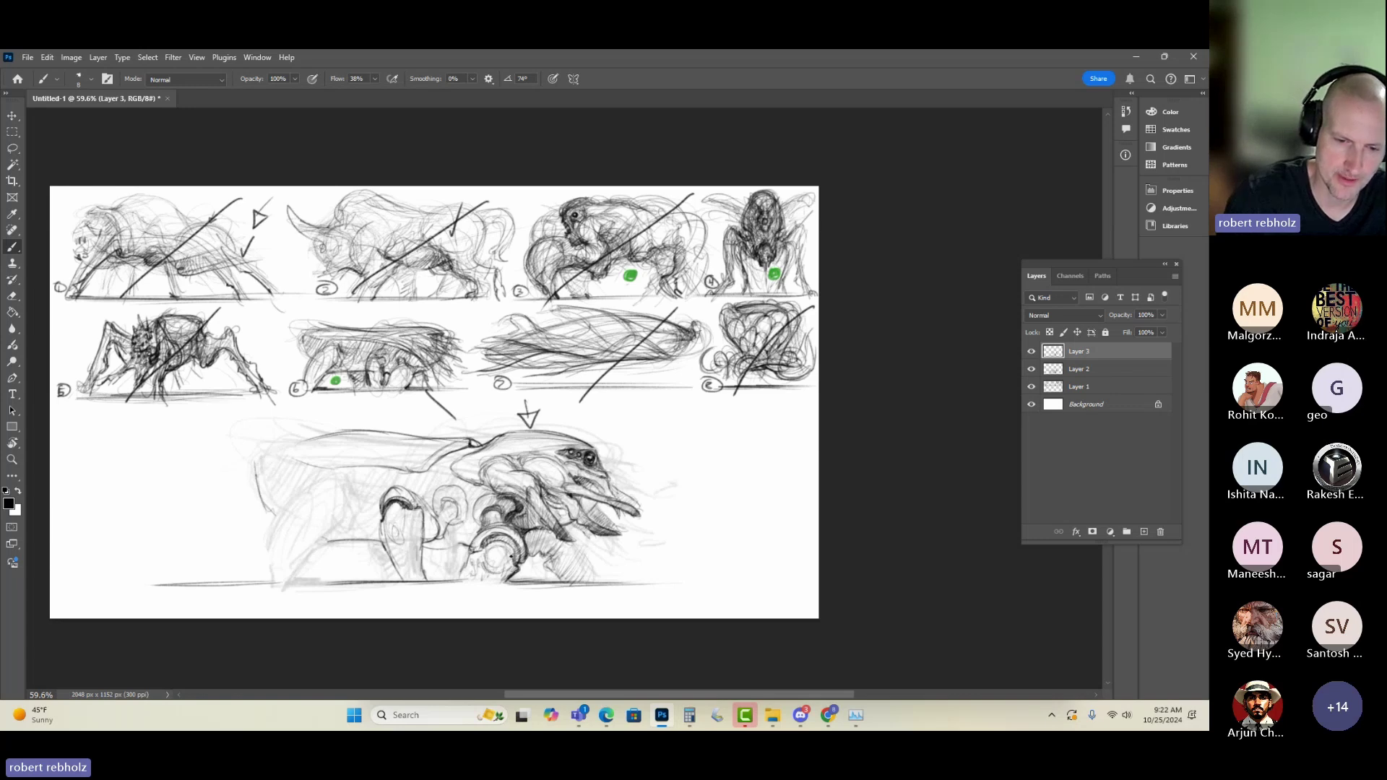
mouse_move(513, 552)
left_mouse_down()
mouse_move(488, 555)
mouse_move(502, 549)
mouse_move(483, 575)
left_mouse_up()
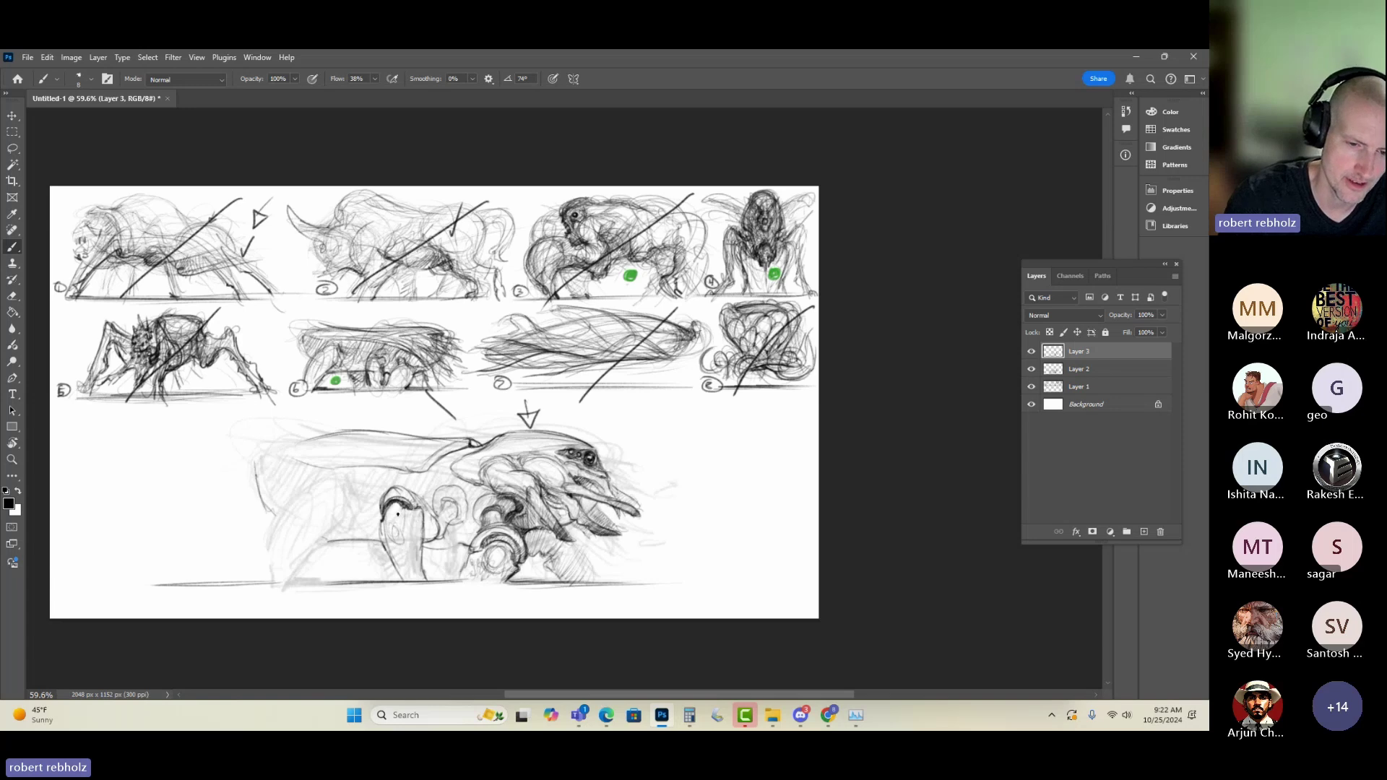
left_click_drag(468, 573, 459, 581)
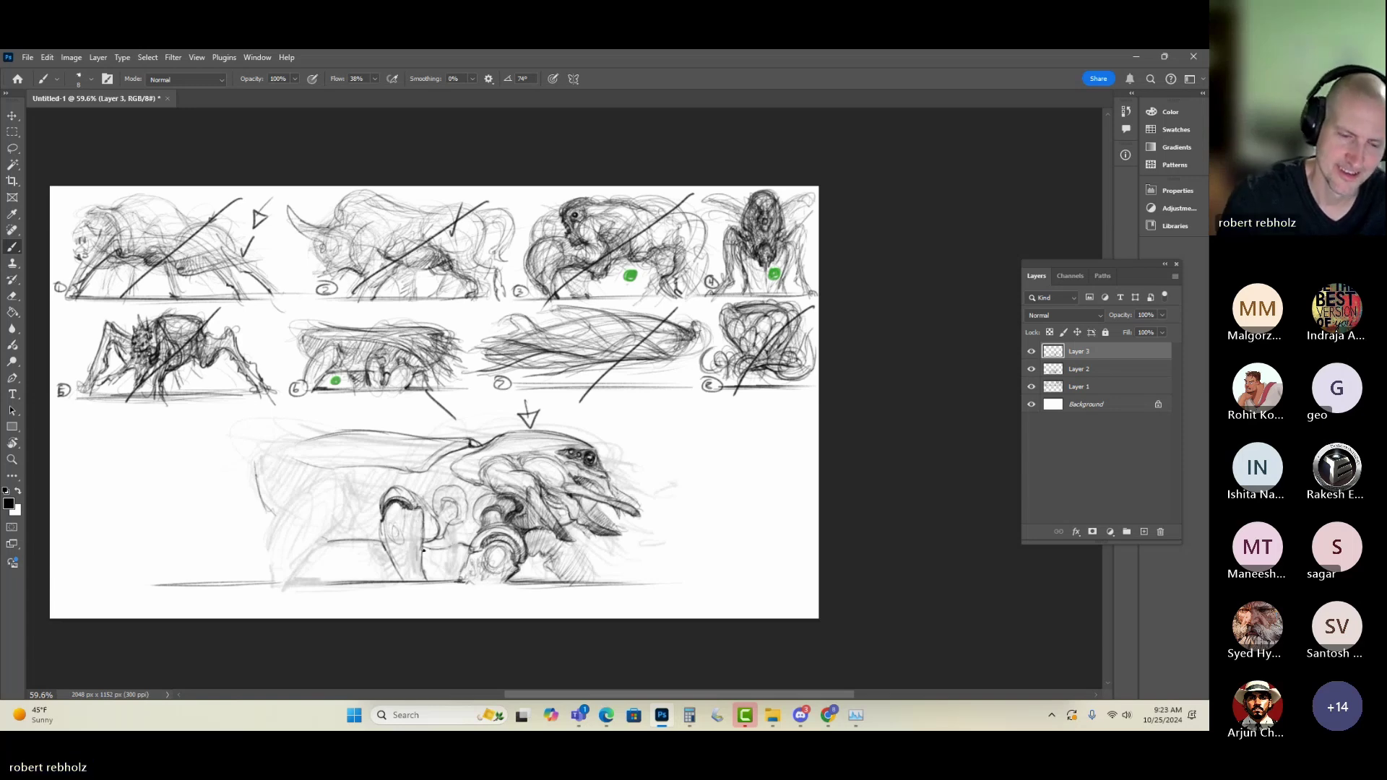
mouse_move(449, 560)
left_mouse_down()
mouse_move(452, 585)
mouse_move(438, 547)
left_mouse_up()
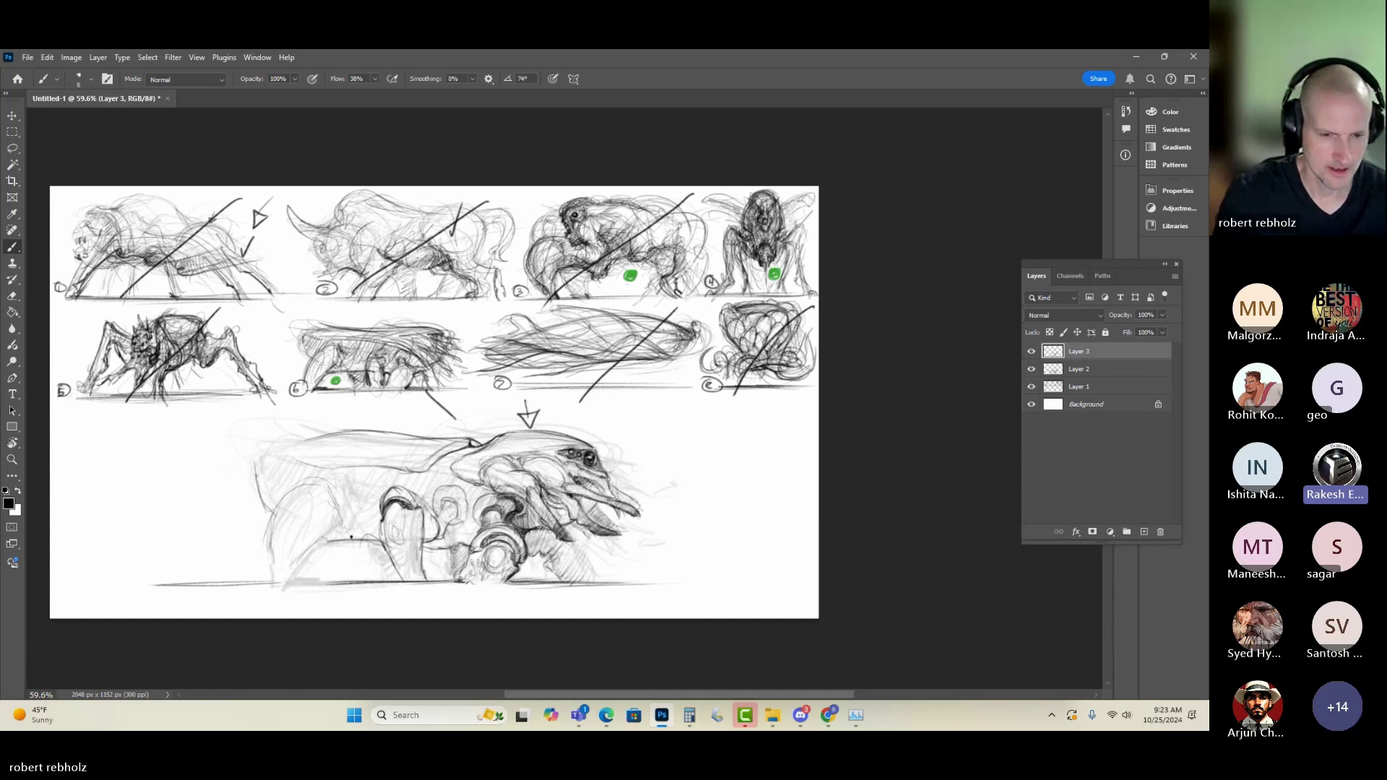
- Draw the rear leg's thigh and inner contour down to the ground, with a rounded joint beside it
key("e")
key("b")
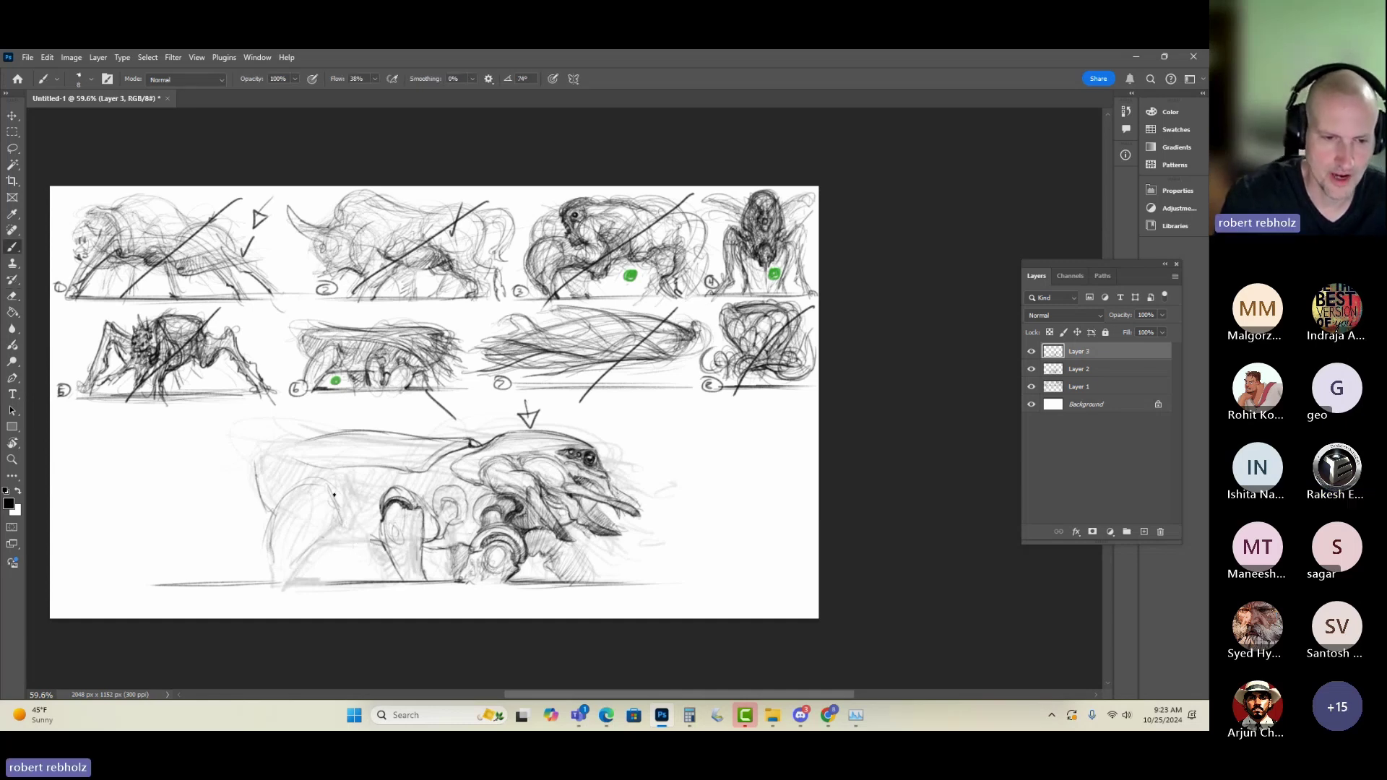
mouse_move(351, 534)
left_mouse_down()
mouse_move(348, 499)
mouse_move(354, 543)
mouse_move(366, 521)
mouse_move(349, 506)
mouse_move(370, 503)
mouse_move(344, 494)
mouse_move(361, 491)
mouse_move(359, 527)
mouse_move(372, 504)
mouse_move(367, 518)
mouse_move(343, 496)
mouse_move(351, 524)
mouse_move(325, 486)
mouse_move(278, 496)
left_mouse_up()
left_click_drag(334, 533, 296, 584)
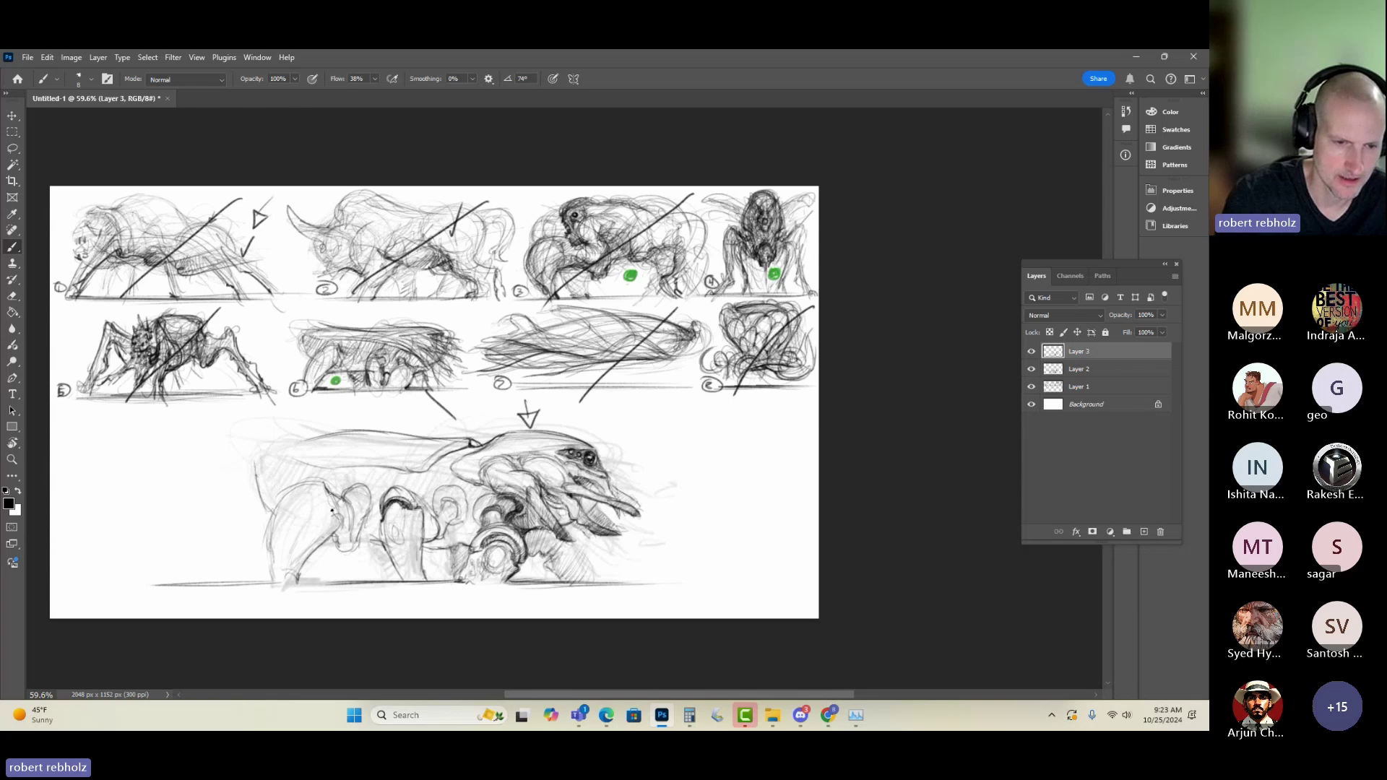
- Add pointed kneecaps to the rear and middle legs, erase the overlapping lines inside them and redraw their lower edges
mouse_move(332, 508)
left_mouse_down()
mouse_move(300, 505)
mouse_move(325, 473)
mouse_move(301, 499)
left_mouse_up()
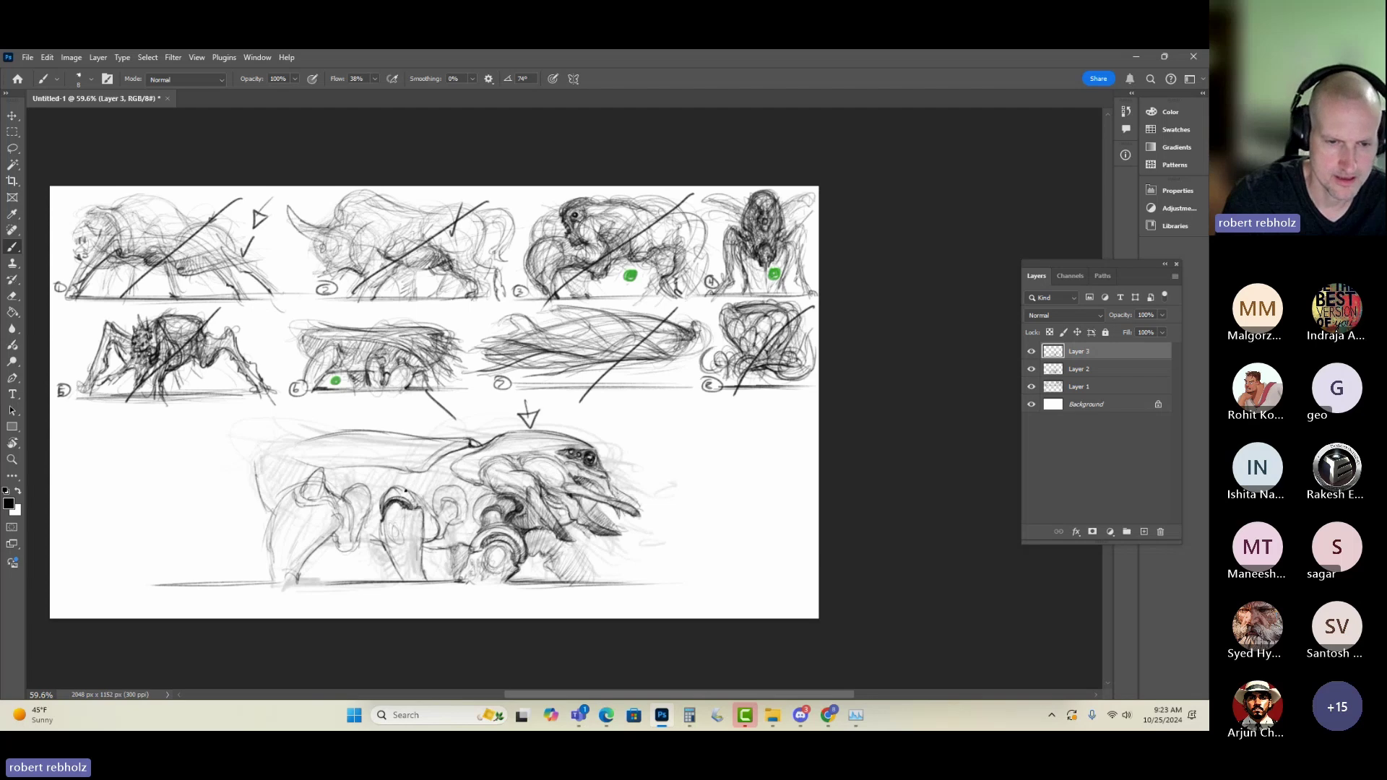
mouse_move(393, 477)
left_mouse_down()
mouse_move(407, 491)
mouse_move(383, 501)
mouse_move(405, 494)
left_mouse_up()
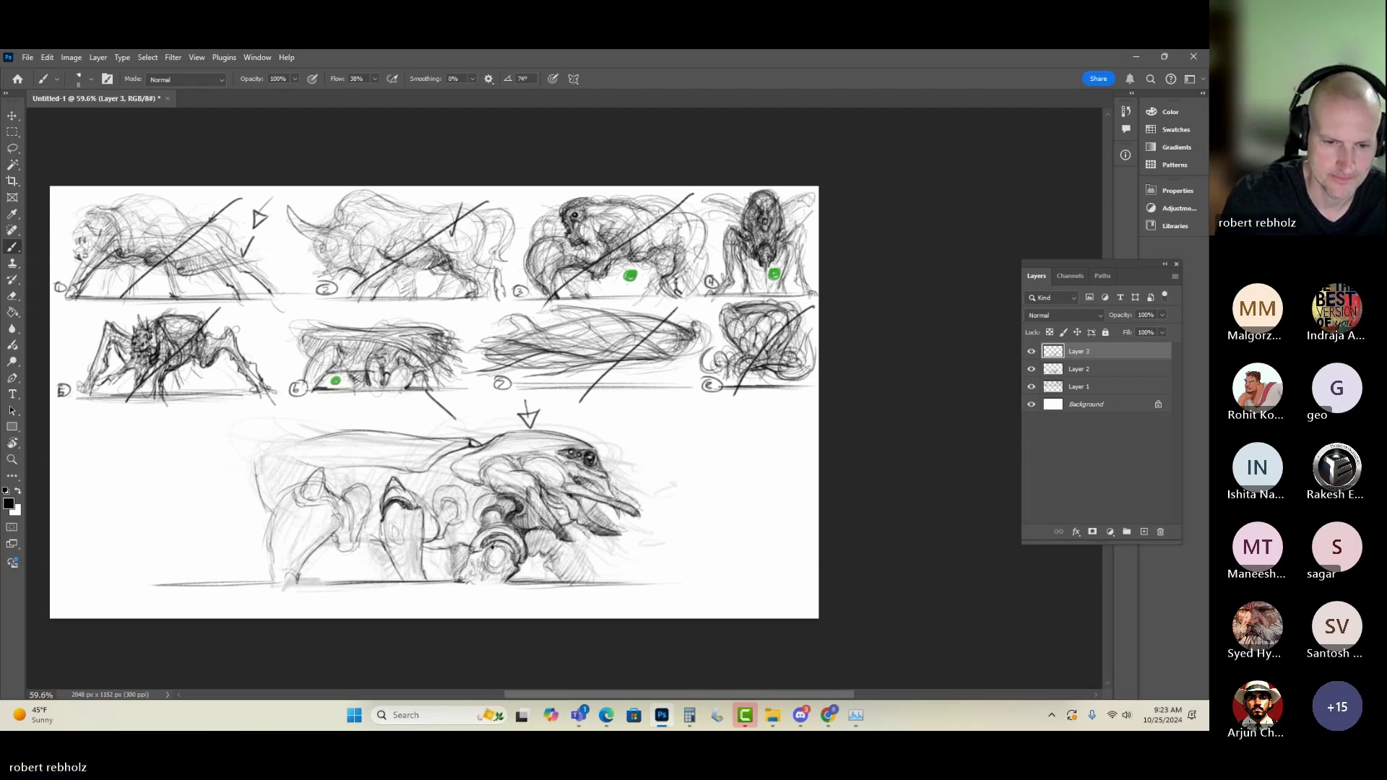
mouse_move(491, 549)
left_mouse_down()
mouse_move(506, 537)
mouse_move(484, 565)
left_mouse_up()
key("e")
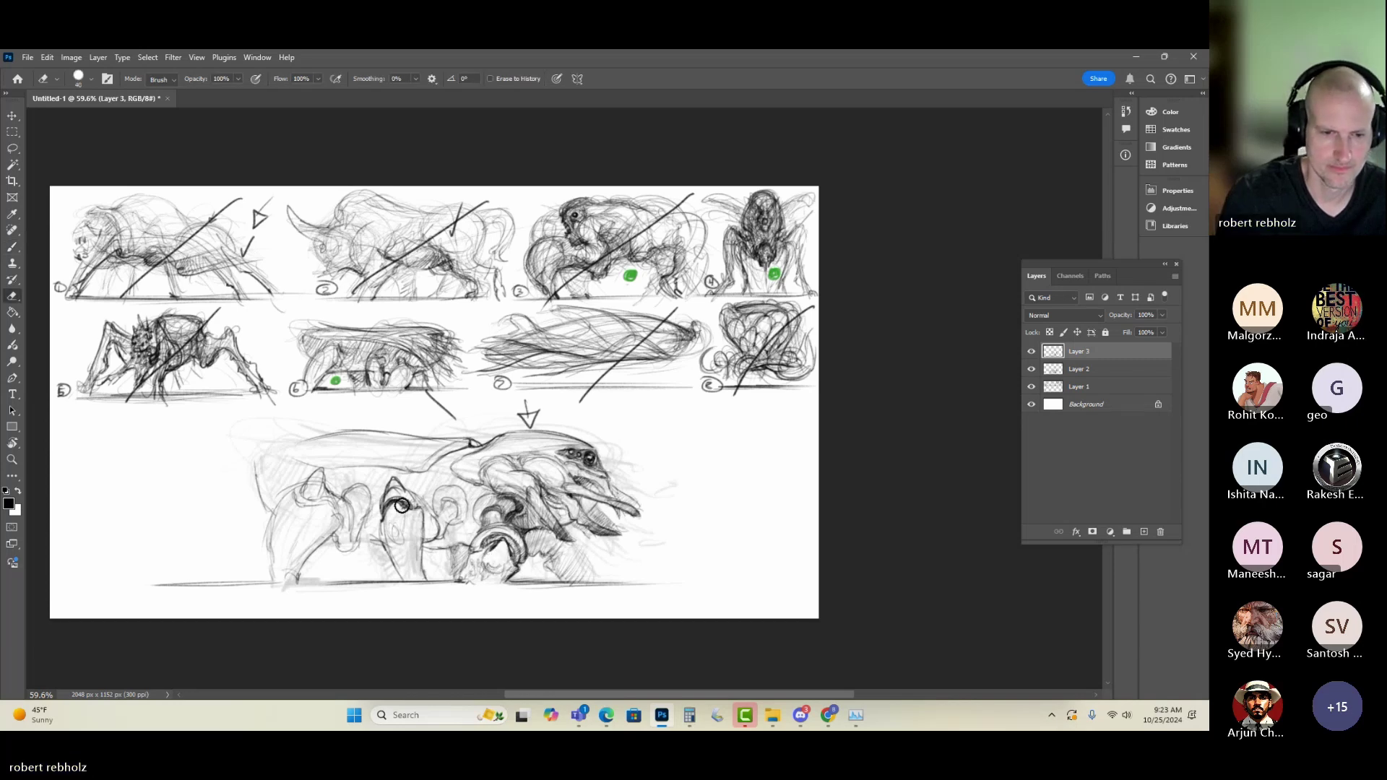
mouse_move(396, 509)
left_mouse_down()
mouse_move(394, 480)
mouse_move(401, 498)
left_mouse_up()
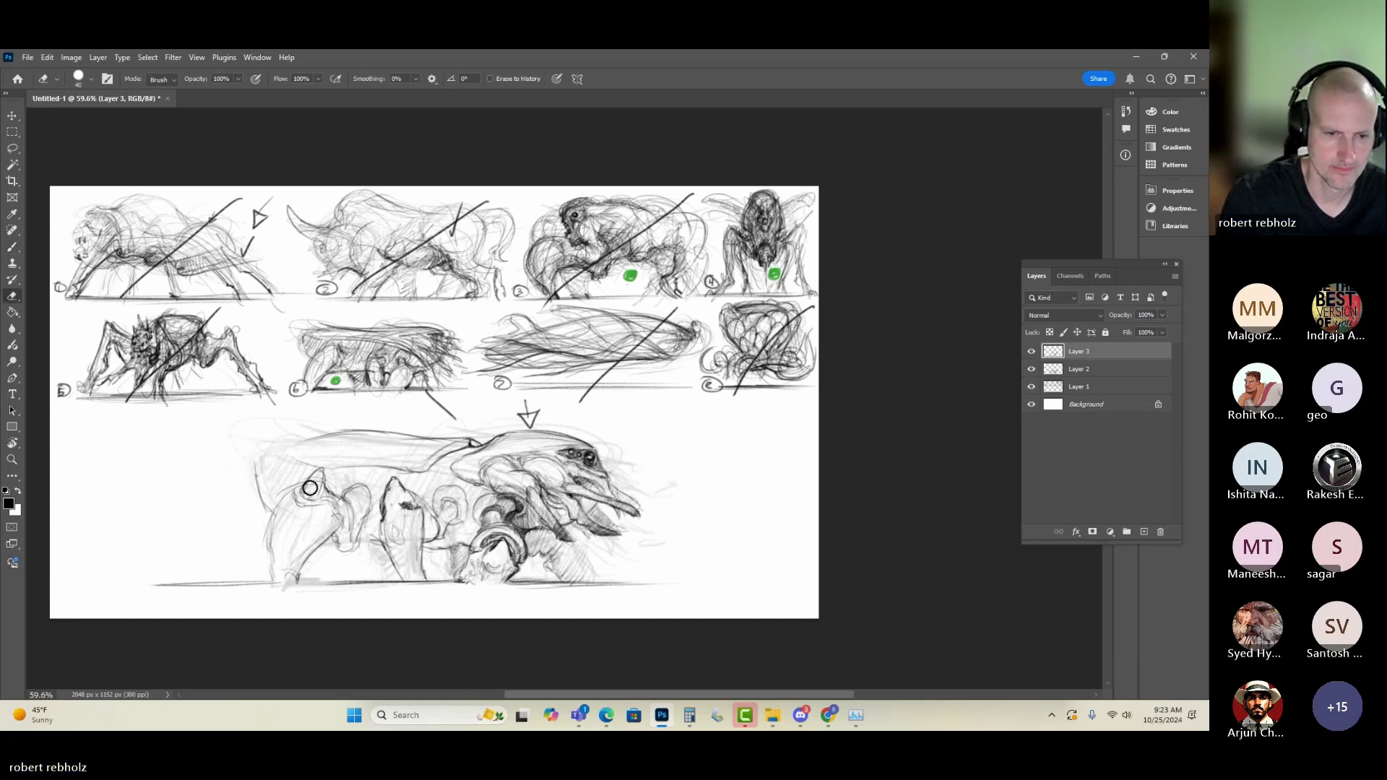
mouse_move(310, 486)
left_mouse_down()
mouse_move(299, 500)
mouse_move(321, 503)
left_mouse_up()
key("b")
left_click_drag(407, 497, 394, 504)
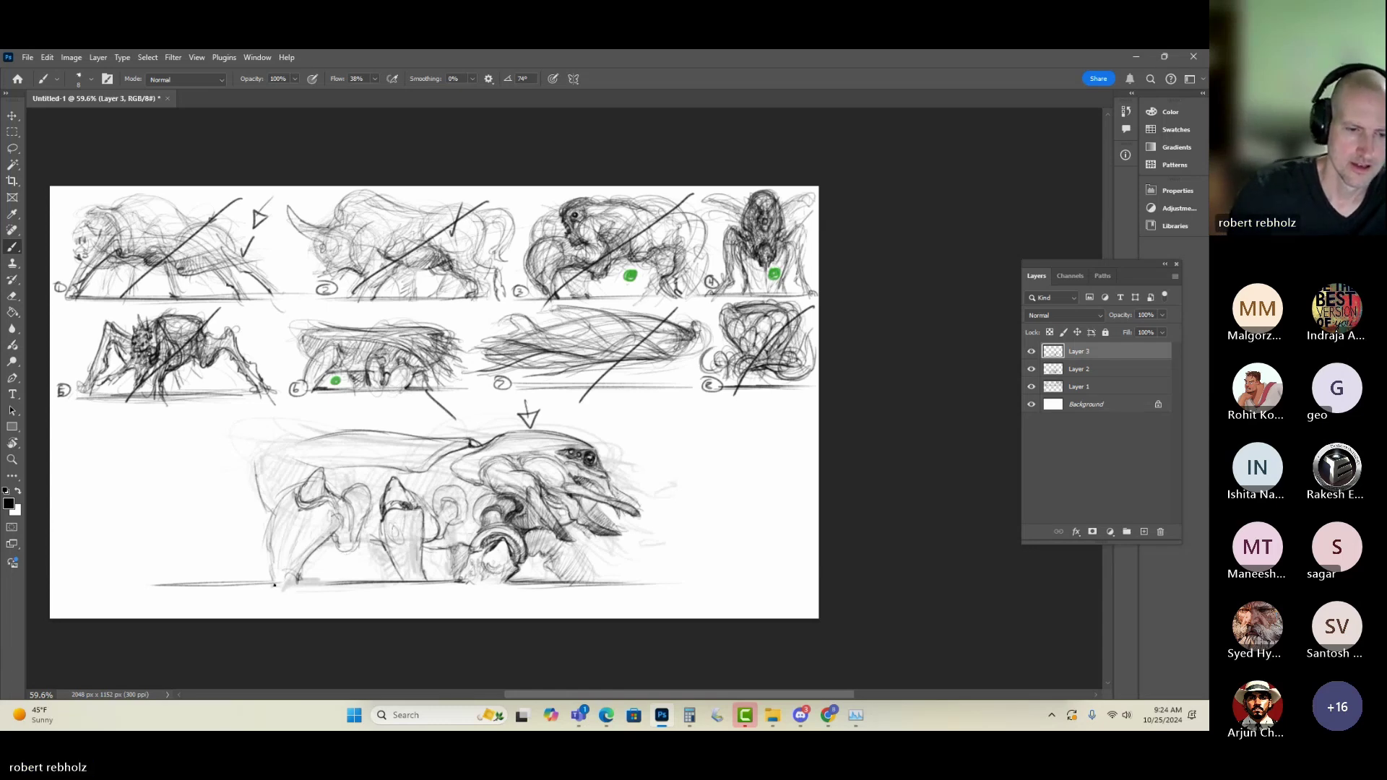
- Darken the ground line beside the rear foot, the joint by the rear leg and the back plate's rear edge
left_click_drag(300, 584, 325, 583)
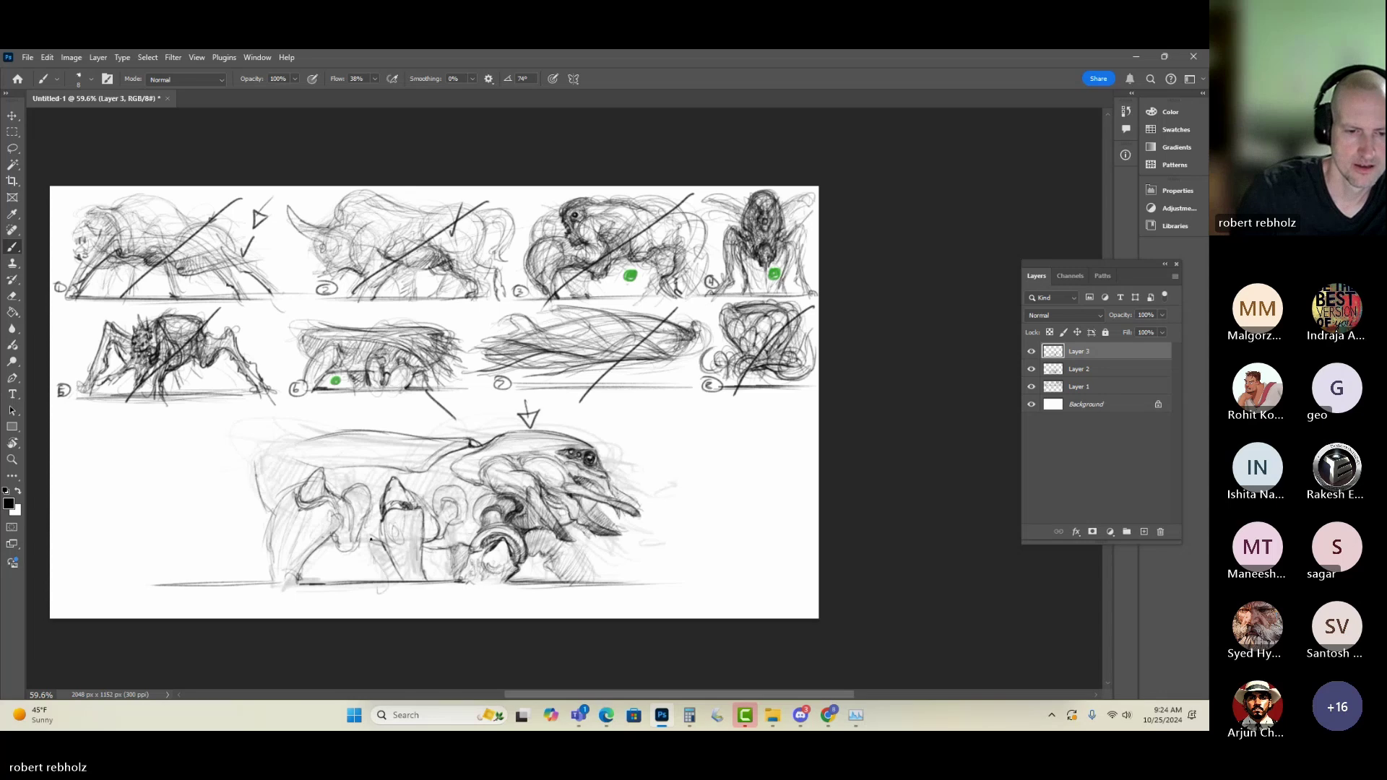
mouse_move(363, 537)
left_mouse_down()
mouse_move(337, 545)
mouse_move(370, 517)
mouse_move(332, 534)
left_mouse_up()
left_click_drag(313, 464, 271, 454)
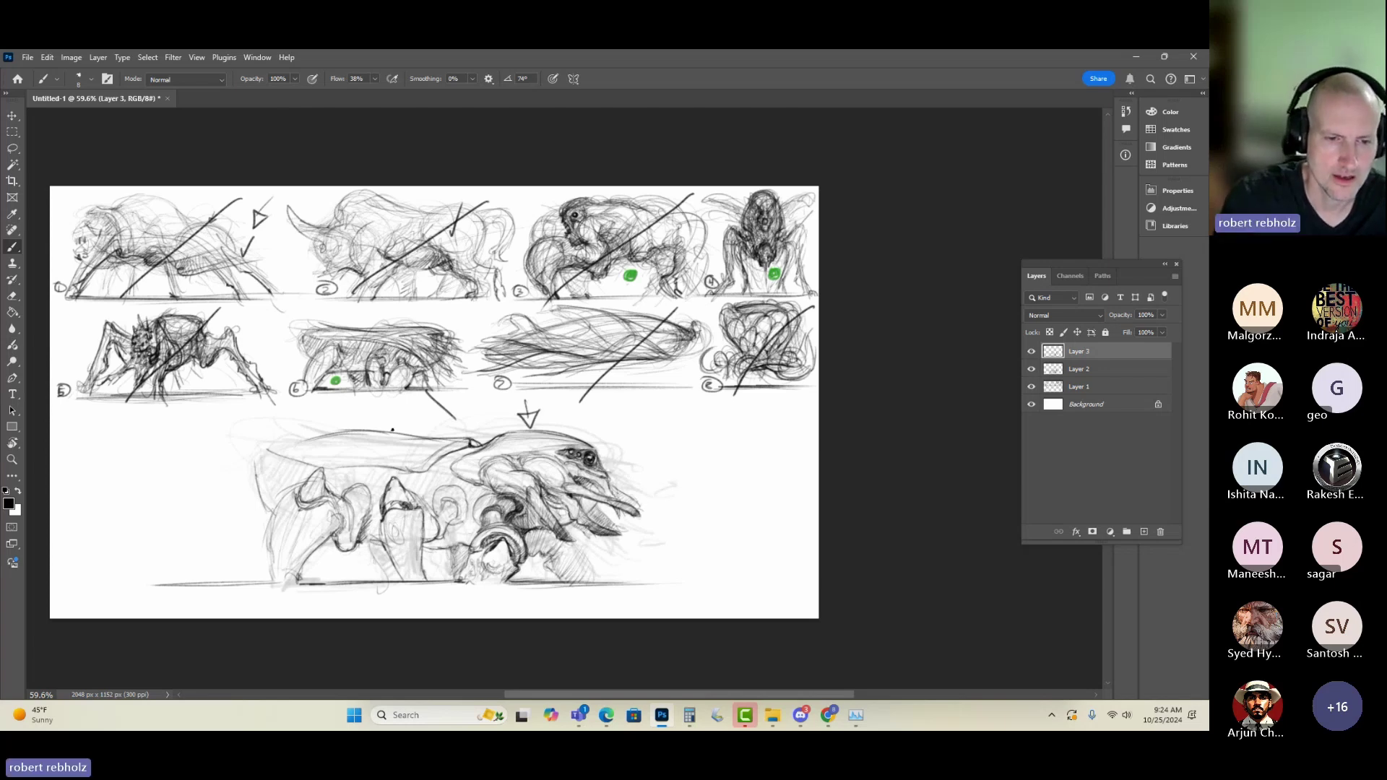
- Draw a pointed spike at the back plate's rear end and hatch the hindquarters beneath it down to the rear leg
mouse_move(346, 431)
left_mouse_down()
mouse_move(260, 438)
mouse_move(273, 455)
mouse_move(257, 466)
mouse_move(265, 502)
left_mouse_up()
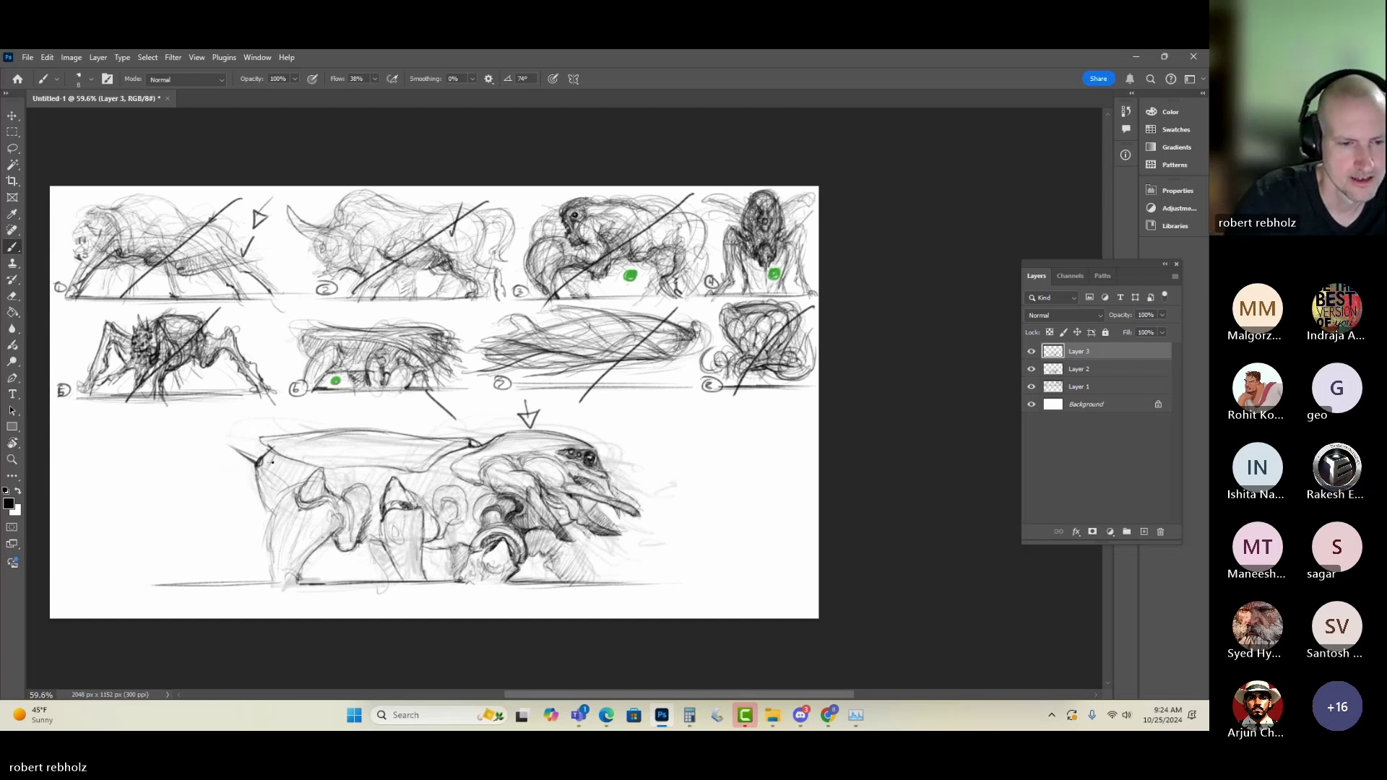
mouse_move(266, 469)
left_mouse_down()
mouse_move(260, 507)
mouse_move(289, 455)
mouse_move(270, 515)
mouse_move(300, 462)
mouse_move(276, 509)
mouse_move(302, 467)
mouse_move(297, 490)
mouse_move(321, 472)
mouse_move(298, 473)
mouse_move(287, 496)
mouse_move(305, 483)
mouse_move(269, 524)
mouse_move(330, 523)
left_mouse_up()
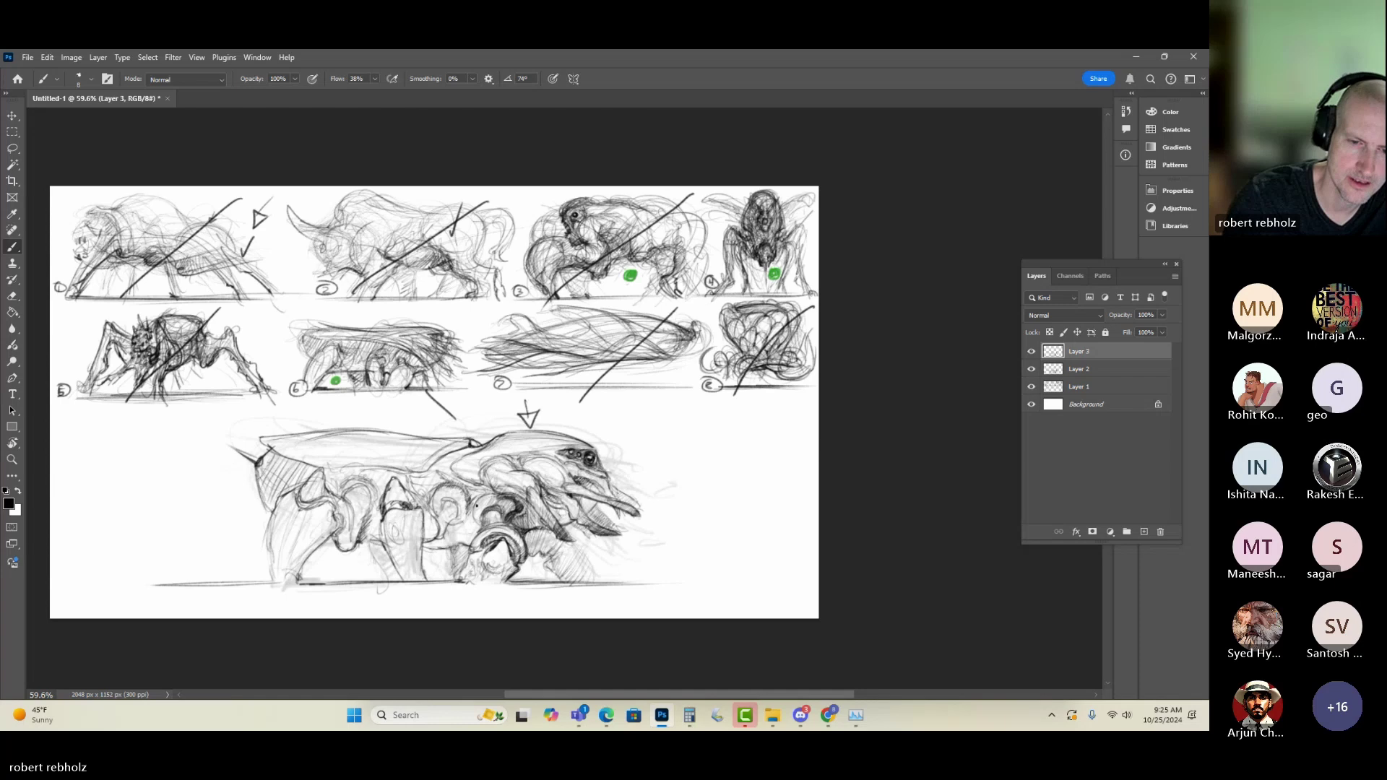
- Detail the rounded joints between the front and middle legs, darken the belly line and define the middle leg's edge
left_click_drag(468, 500, 458, 523)
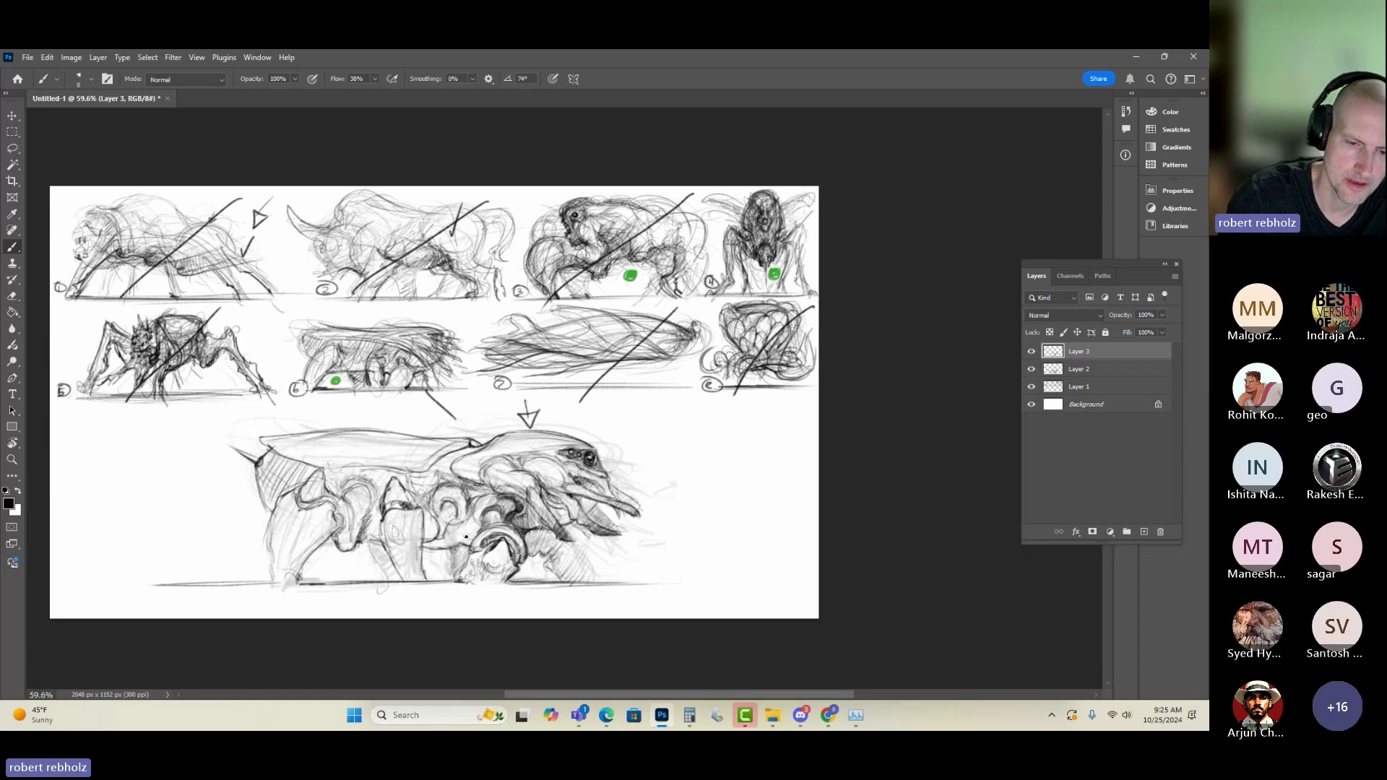
mouse_move(464, 536)
left_mouse_down()
mouse_move(417, 549)
mouse_move(326, 541)
left_mouse_up()
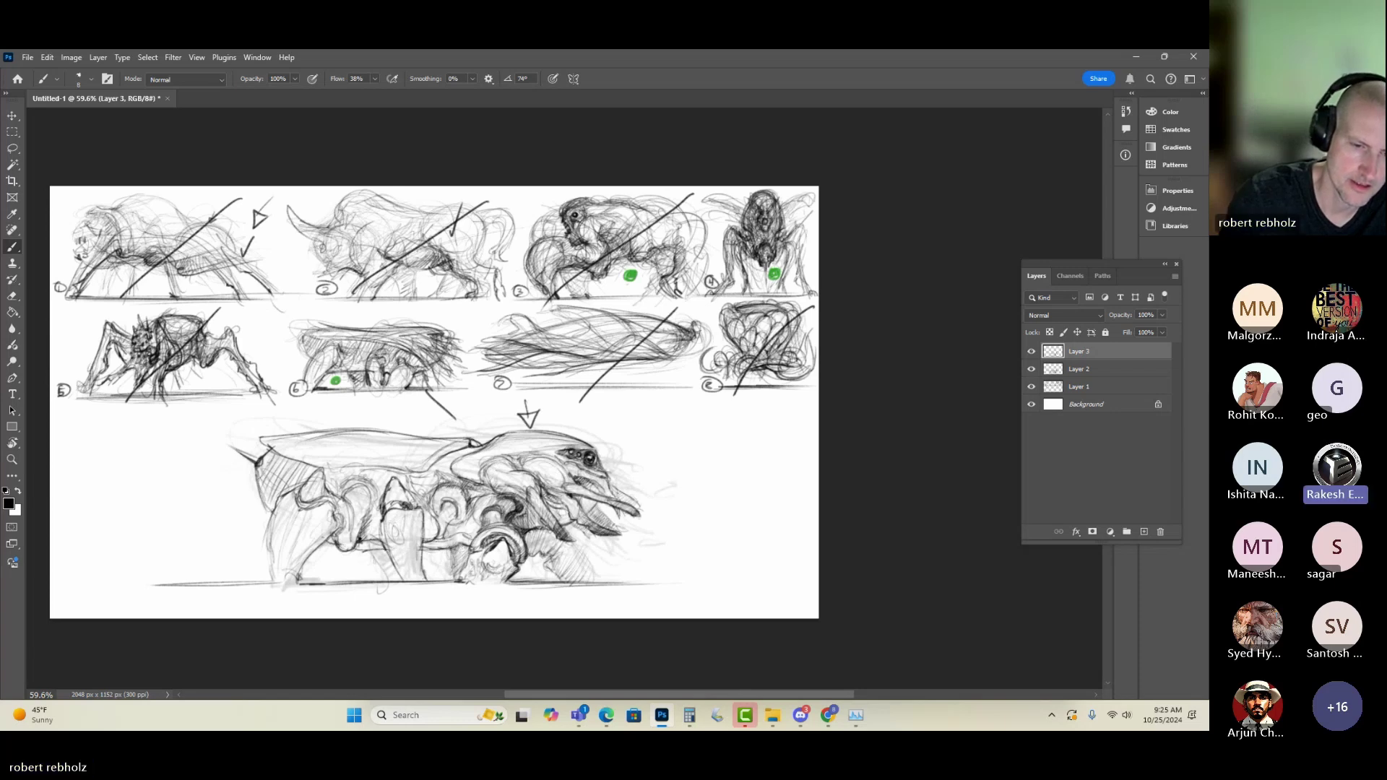
left_click_drag(441, 541, 423, 574)
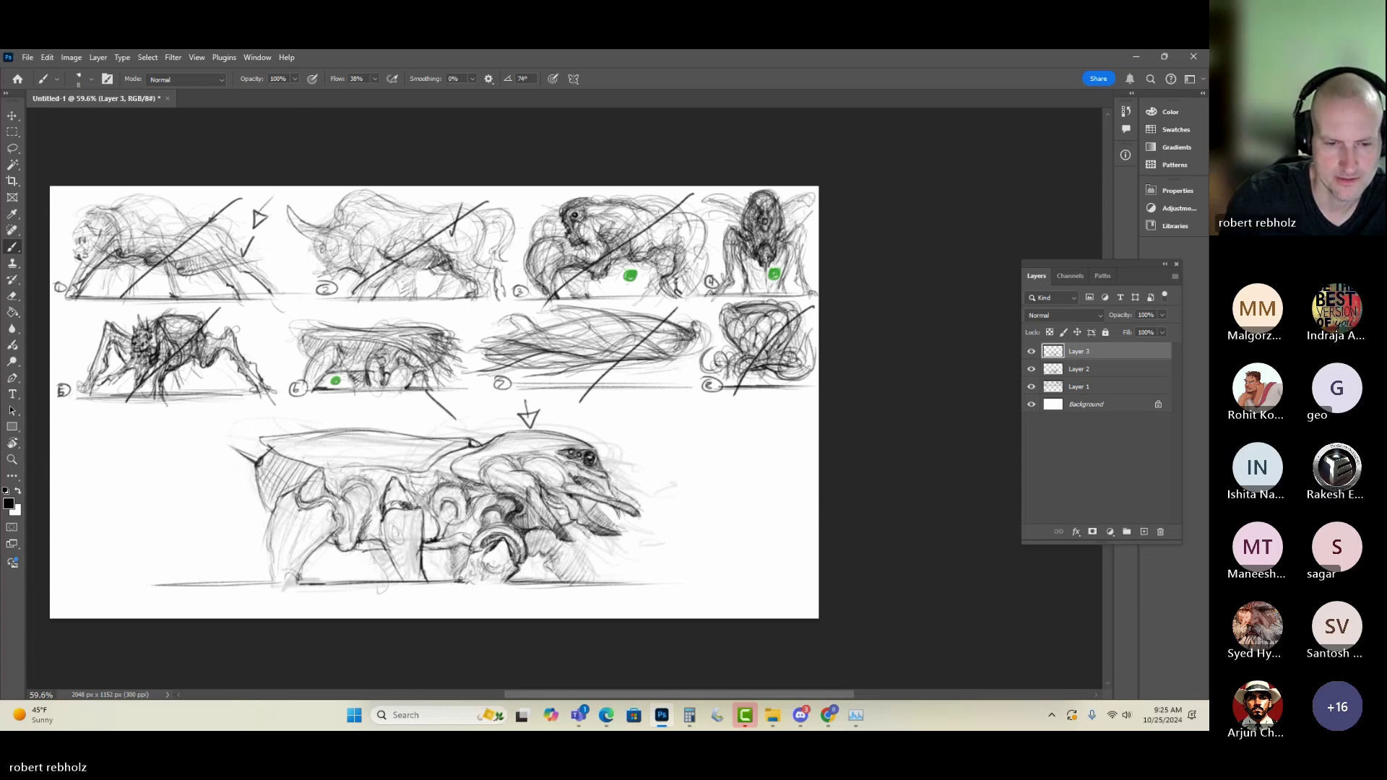
mouse_move(438, 537)
left_mouse_down()
mouse_move(449, 522)
mouse_move(438, 514)
mouse_move(428, 533)
mouse_move(426, 512)
left_mouse_up()
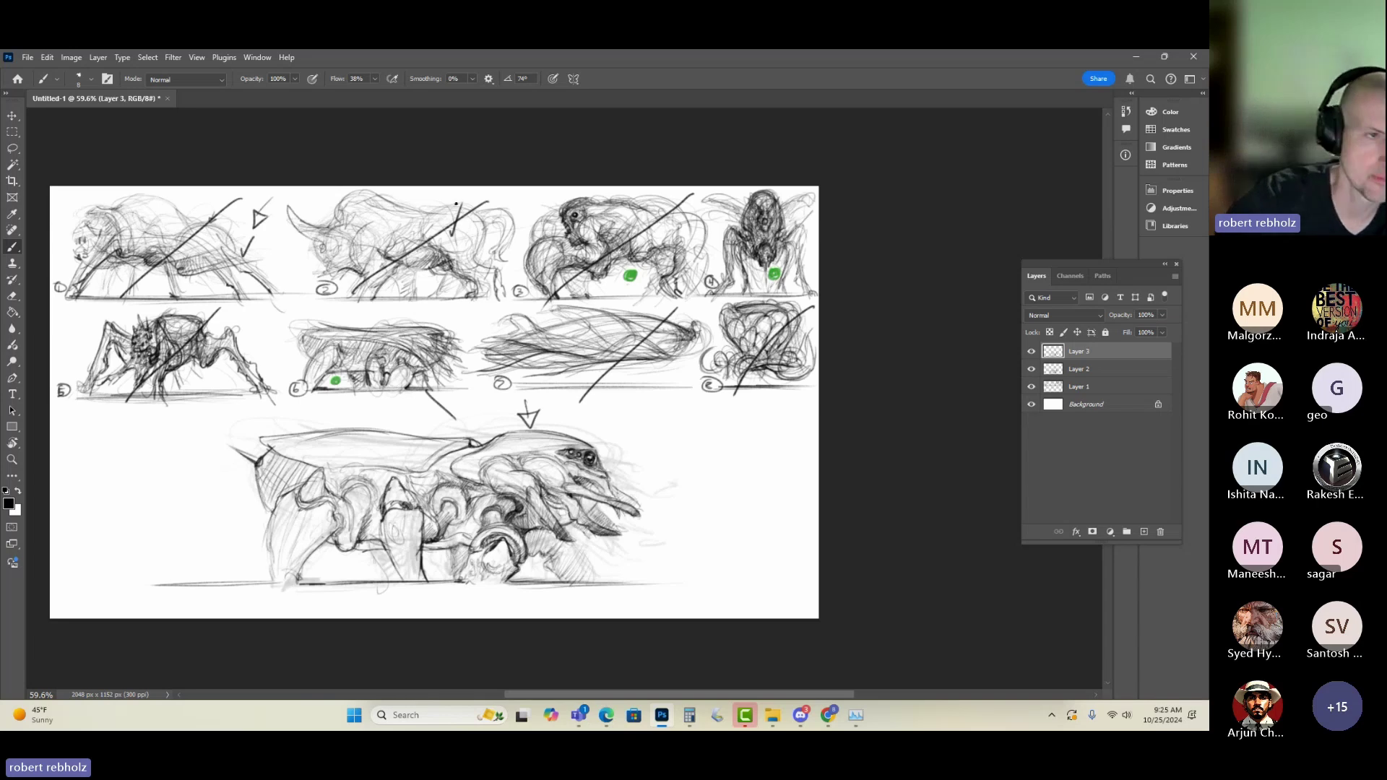
- Flip the creature drawing on Layer 3 horizontally with Free Transform
key("m")
right_click(366, 392)
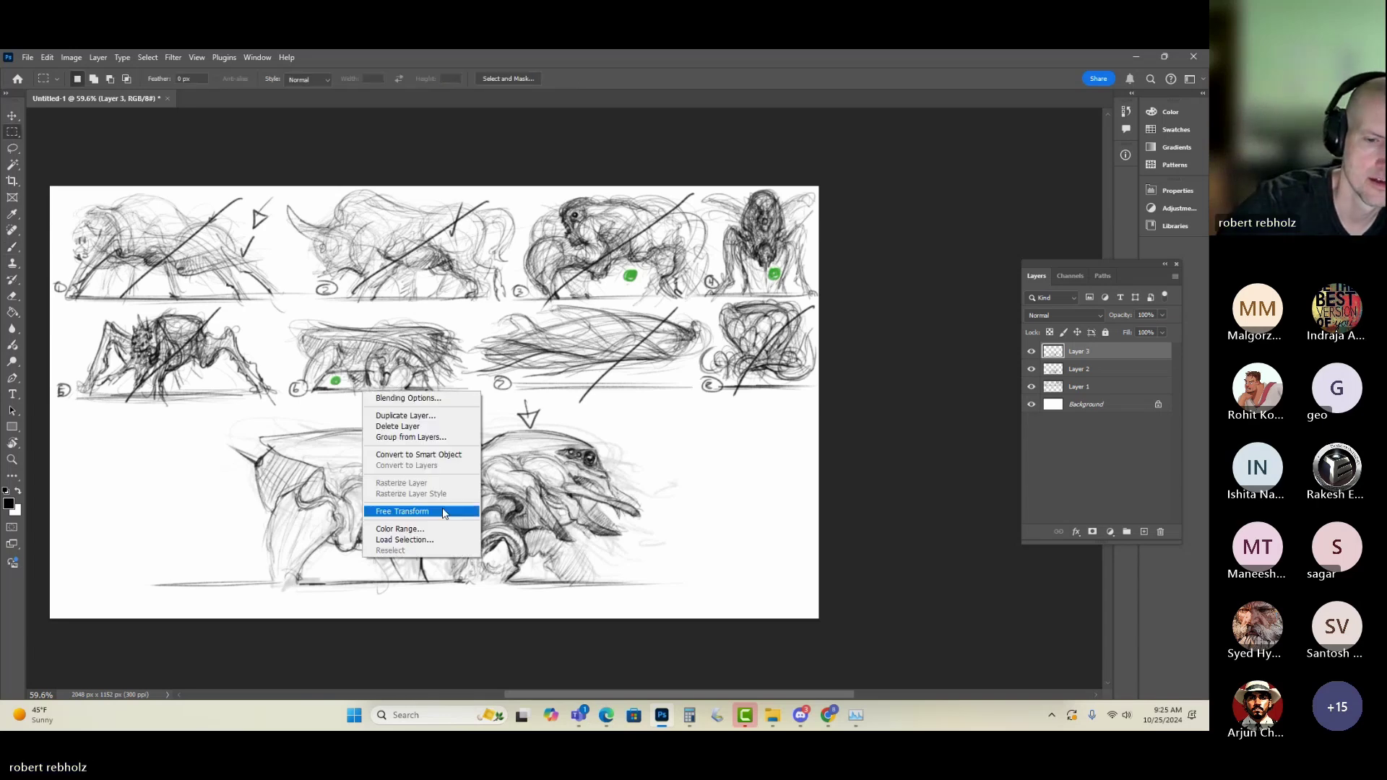
left_click(449, 511)
right_click(450, 498)
left_click(505, 468)
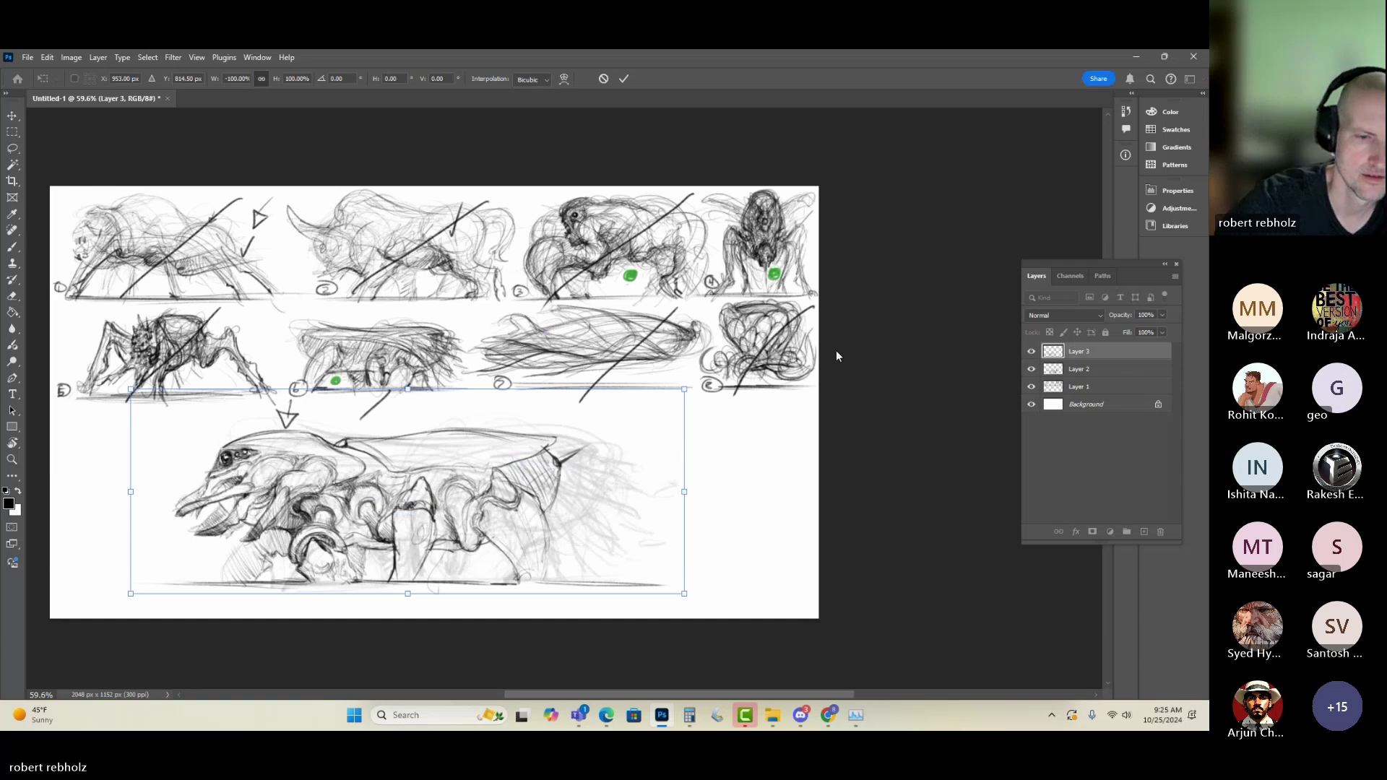
key("Return")
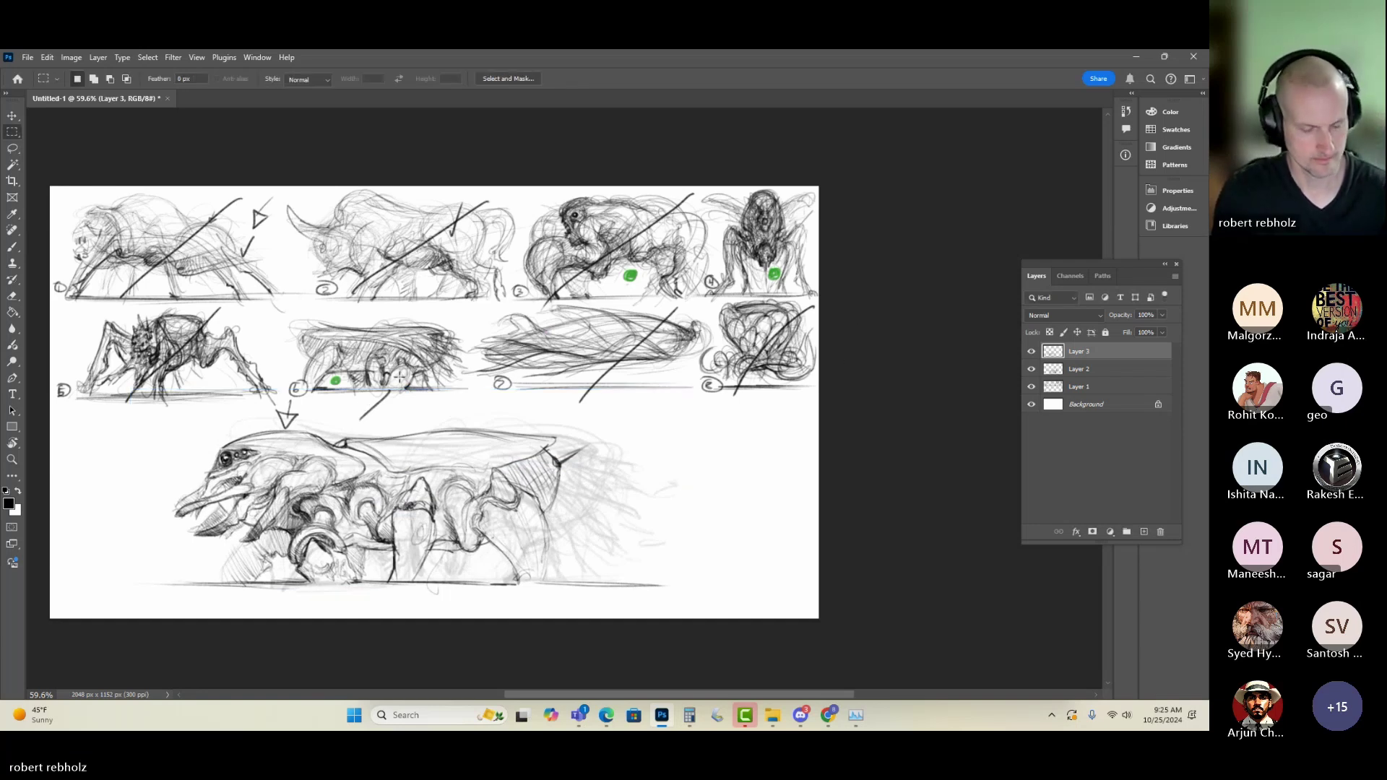
- Erase the arrow marker above the creature's head and redraw the jaws with darker lines and a hooked tip
key("e")
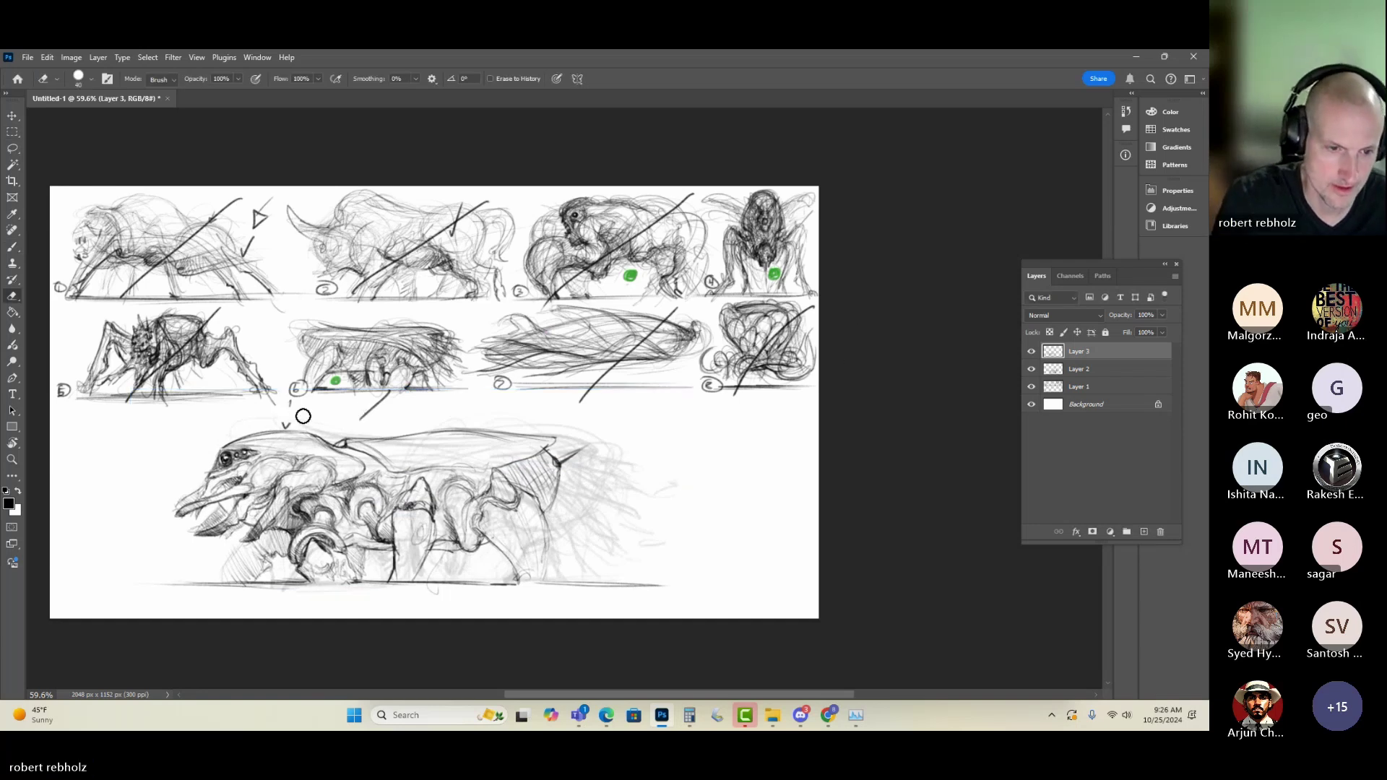
key("b")
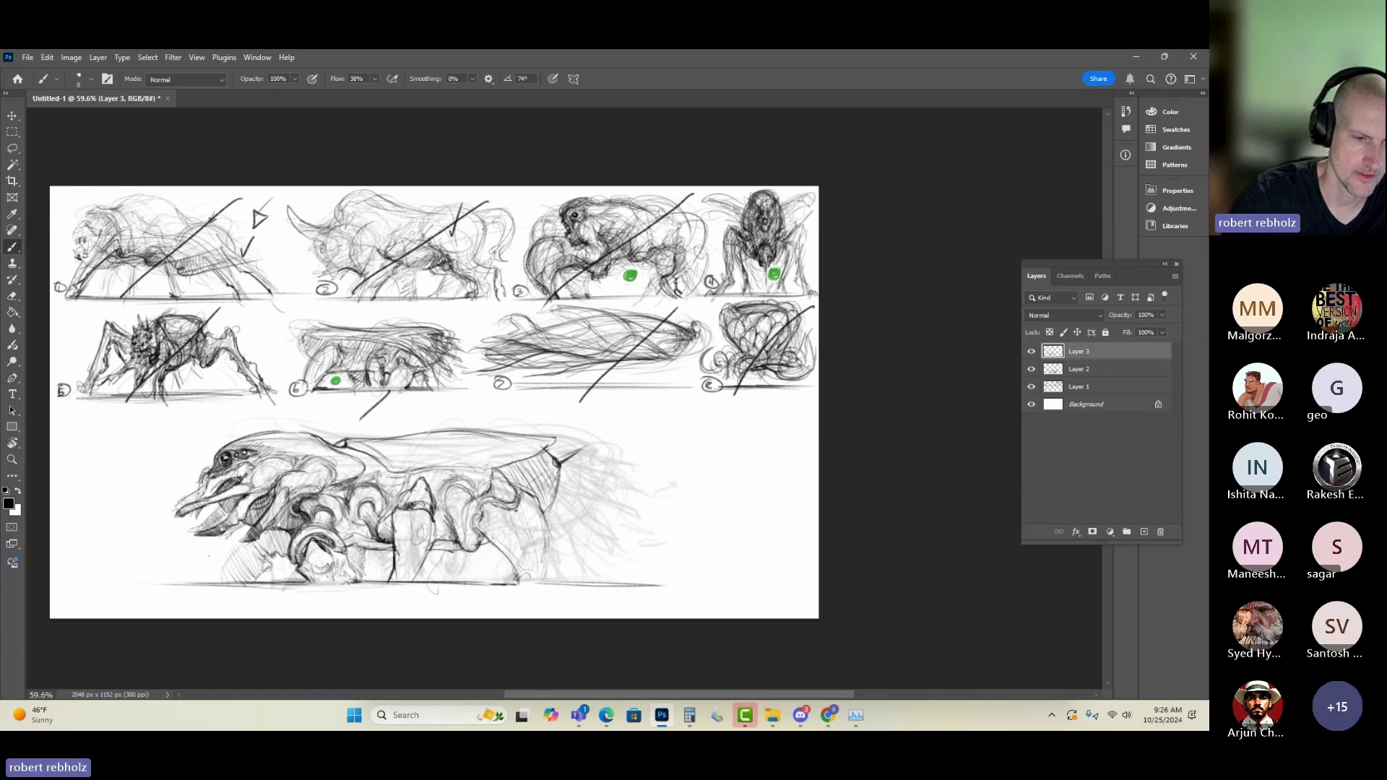
left_click_drag(217, 520, 248, 504)
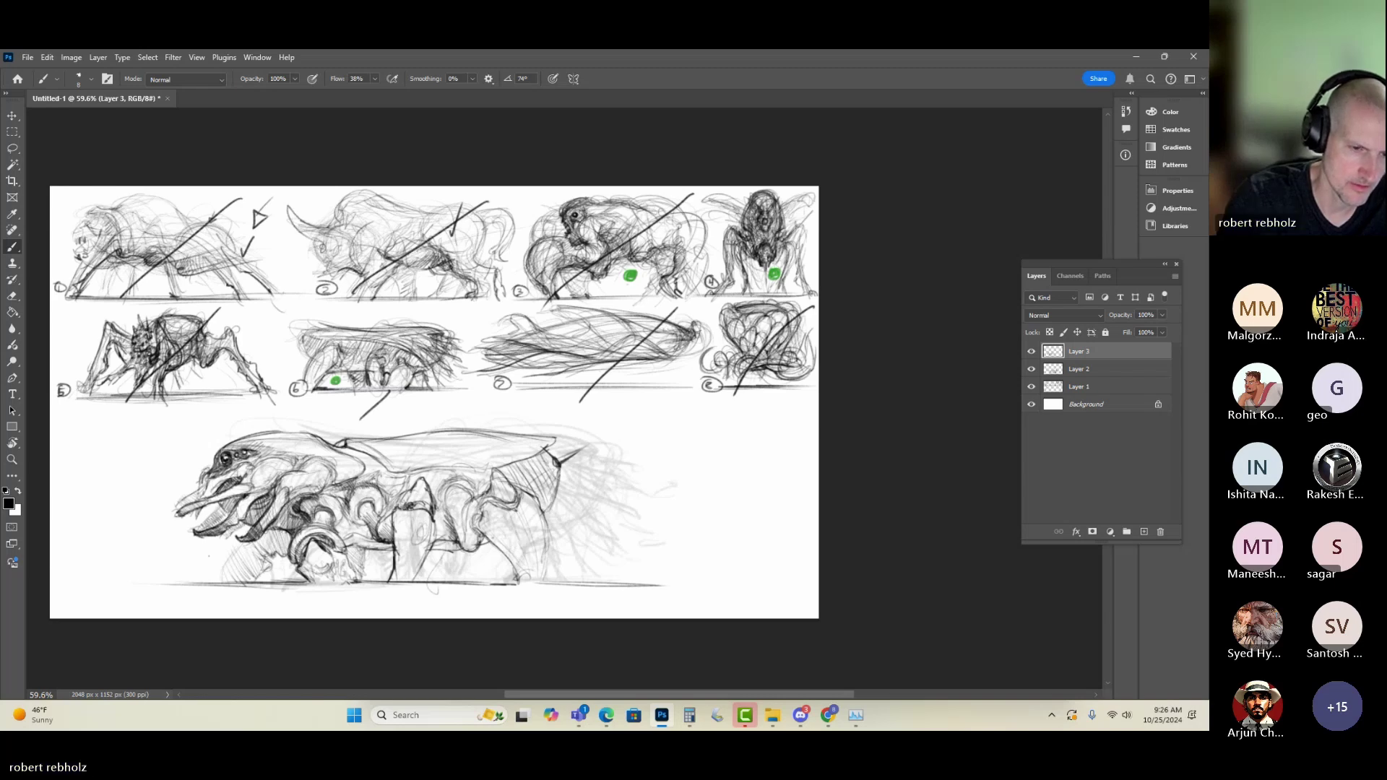
left_click_drag(181, 506, 172, 510)
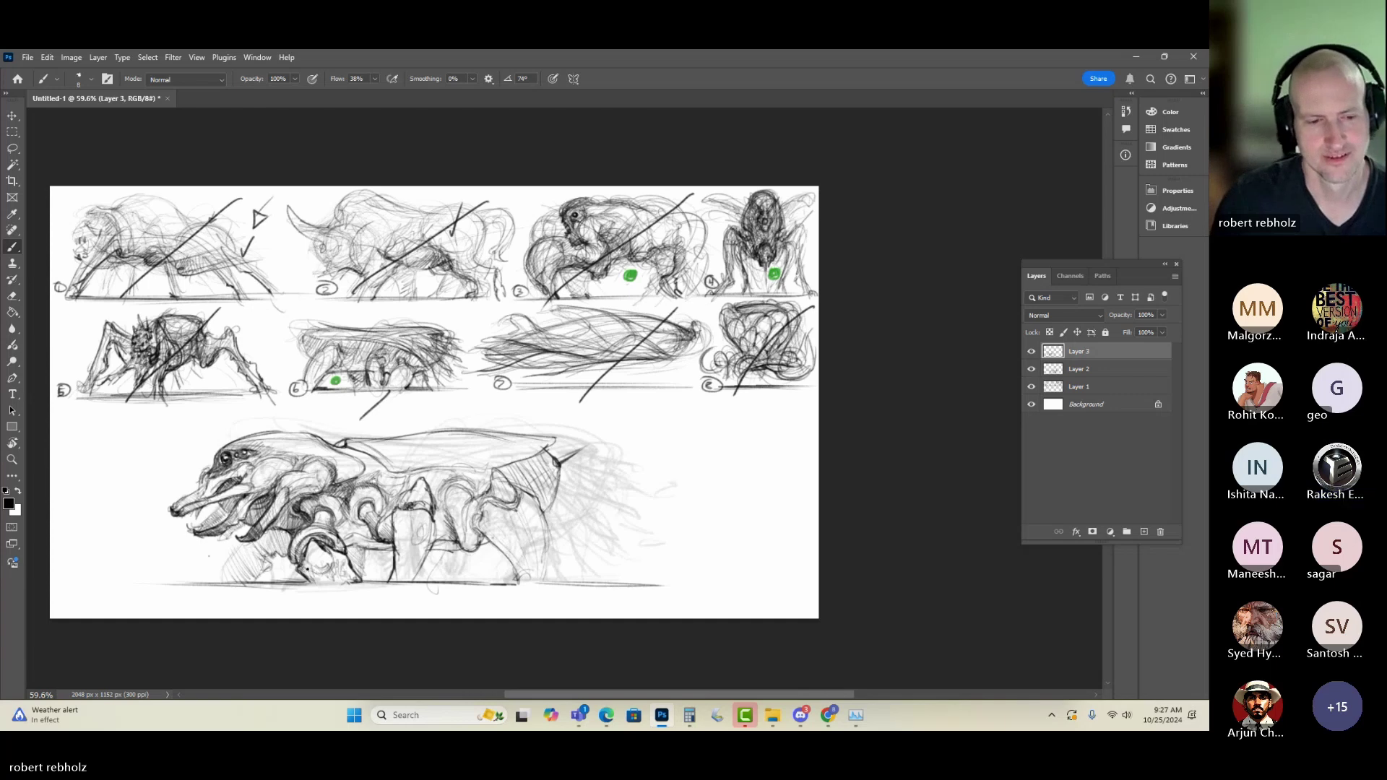
- Hatch short shading strokes across the lower part of the front foot
left_click_drag(316, 569, 310, 578)
left_click_drag(319, 570, 314, 583)
left_click_drag(325, 572, 325, 585)
left_click_drag(333, 575, 330, 583)
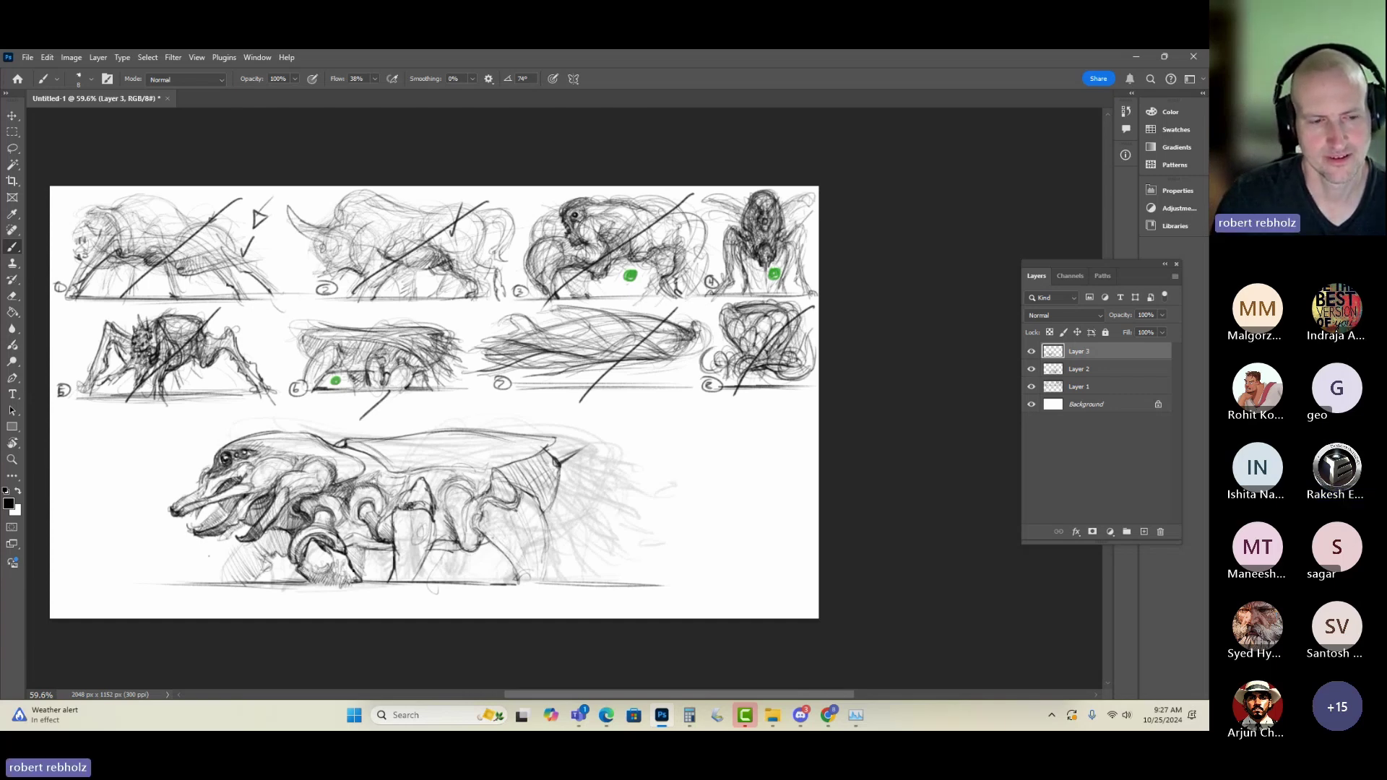
- Shade the middle leg's lower edge and add small bumps along the middle leg and front foot
left_click_drag(404, 560, 397, 577)
left_click_drag(403, 565, 400, 579)
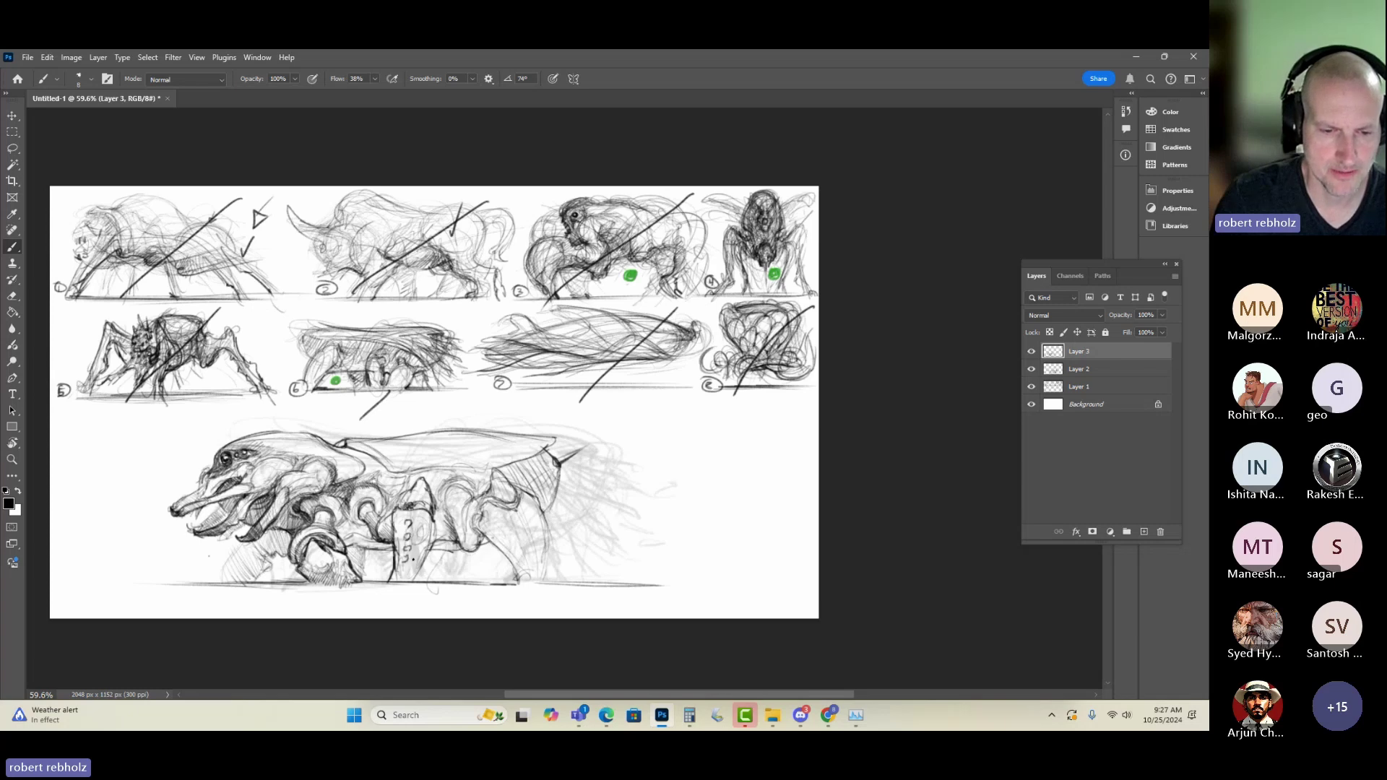
left_click_drag(432, 525, 421, 573)
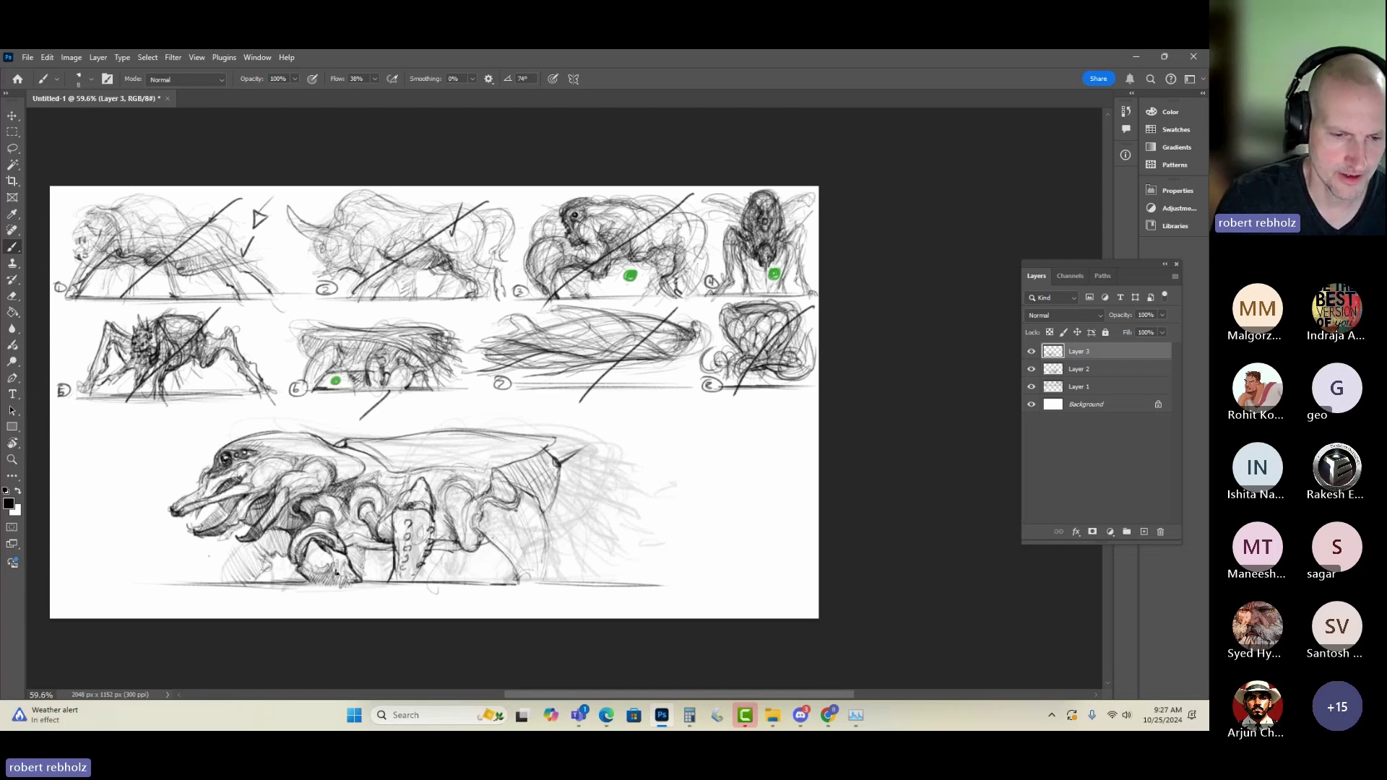
mouse_move(310, 573)
left_mouse_down()
mouse_move(321, 579)
mouse_move(315, 551)
left_mouse_up()
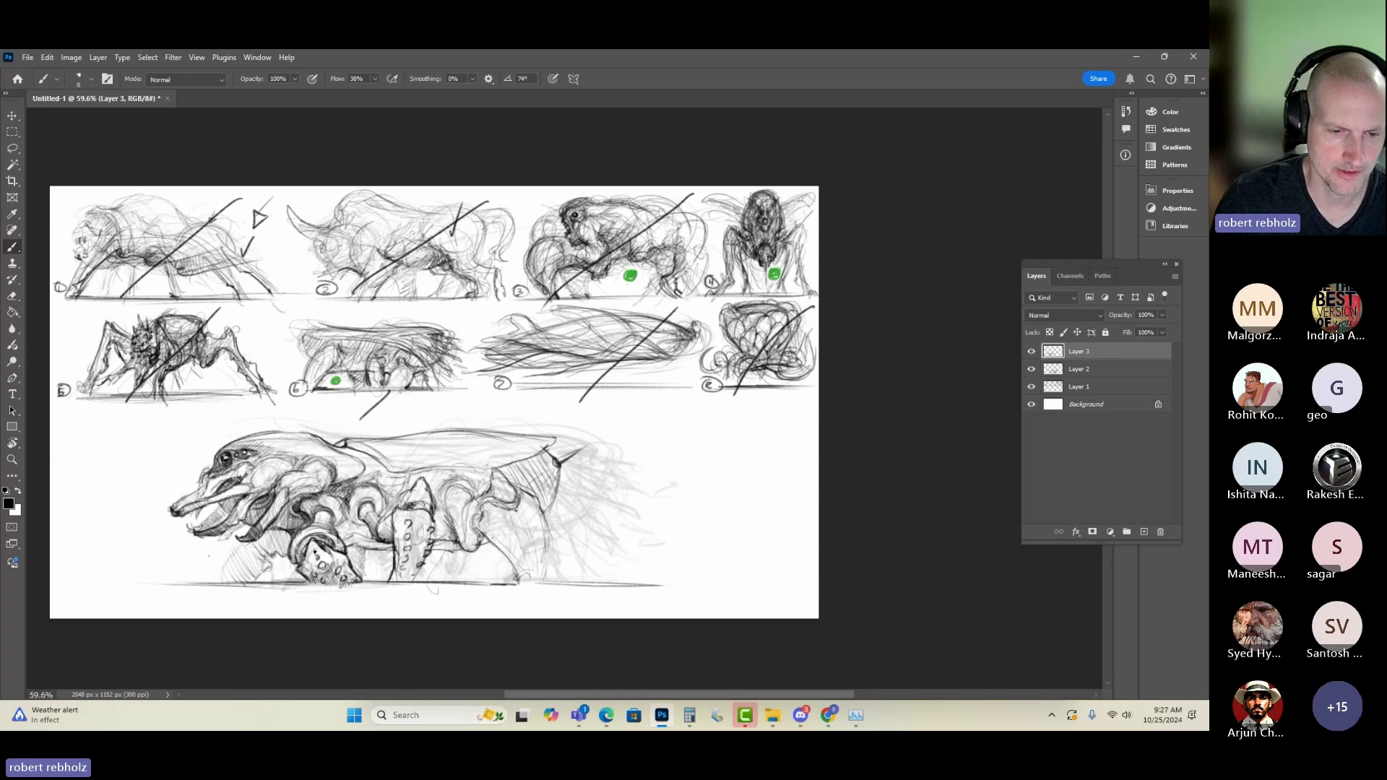
- Add small bumps to the middle kneecap and scatter more across the rear kneecap and rear leg
left_click_drag(421, 482, 416, 499)
mouse_move(497, 471)
left_mouse_down()
mouse_move(536, 503)
mouse_move(509, 522)
mouse_move(533, 511)
mouse_move(488, 523)
left_mouse_up()
mouse_move(498, 510)
left_mouse_down()
mouse_move(489, 523)
mouse_move(532, 511)
left_mouse_up()
mouse_move(536, 501)
left_mouse_down()
mouse_move(501, 534)
mouse_move(541, 515)
mouse_move(513, 546)
mouse_move(544, 539)
mouse_move(523, 564)
mouse_move(520, 527)
left_mouse_up()
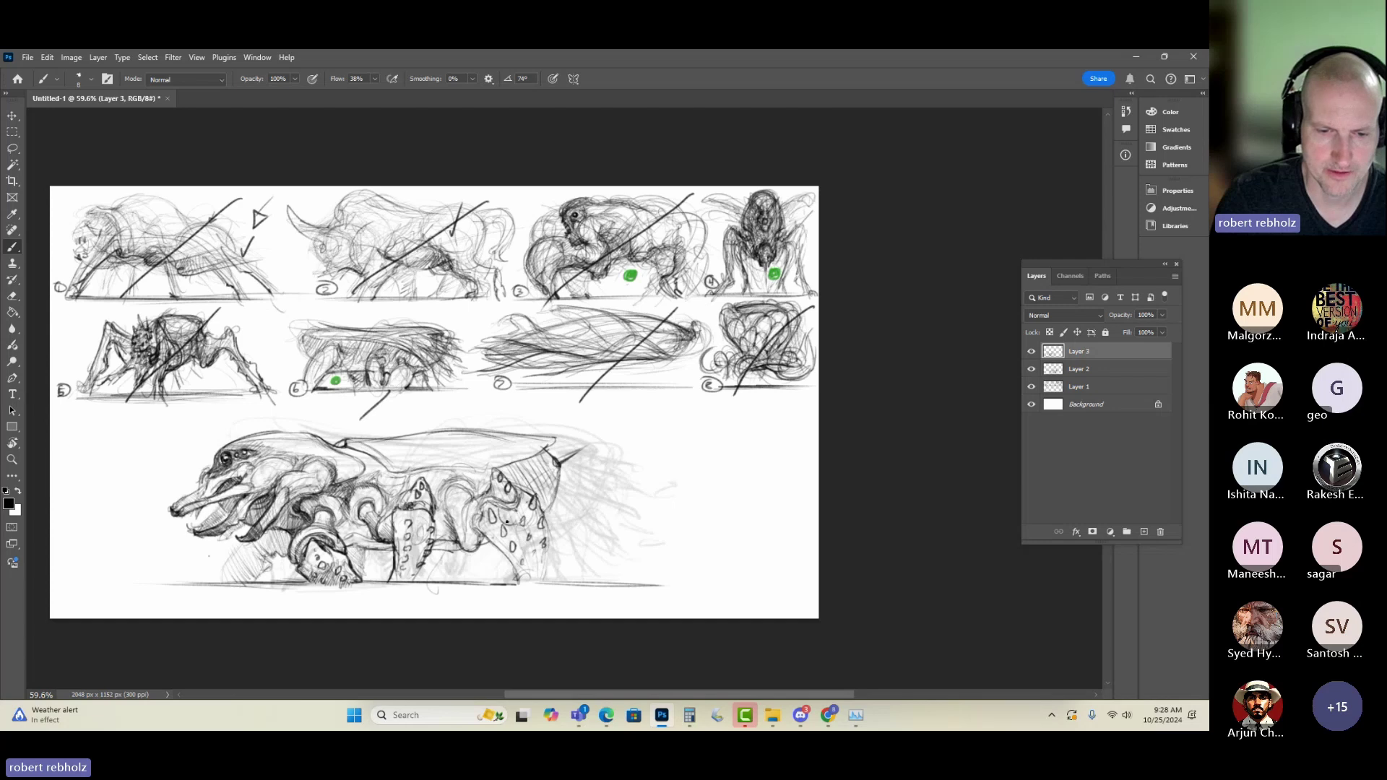
left_click_drag(509, 522, 531, 565)
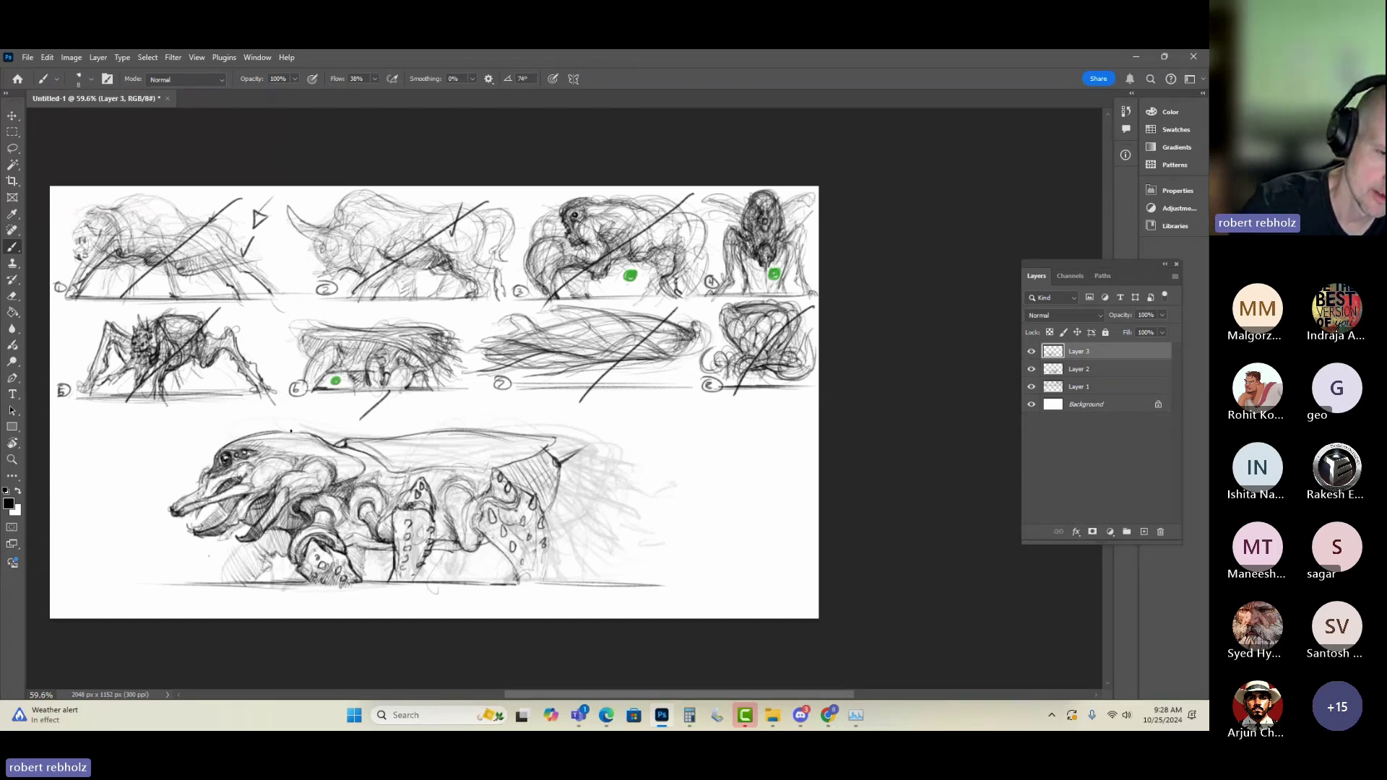
- Add small bumps to the cheek and rows of short spikes along the top of the head and back plate
left_click_drag(260, 473, 297, 475)
left_click_drag(307, 475, 304, 481)
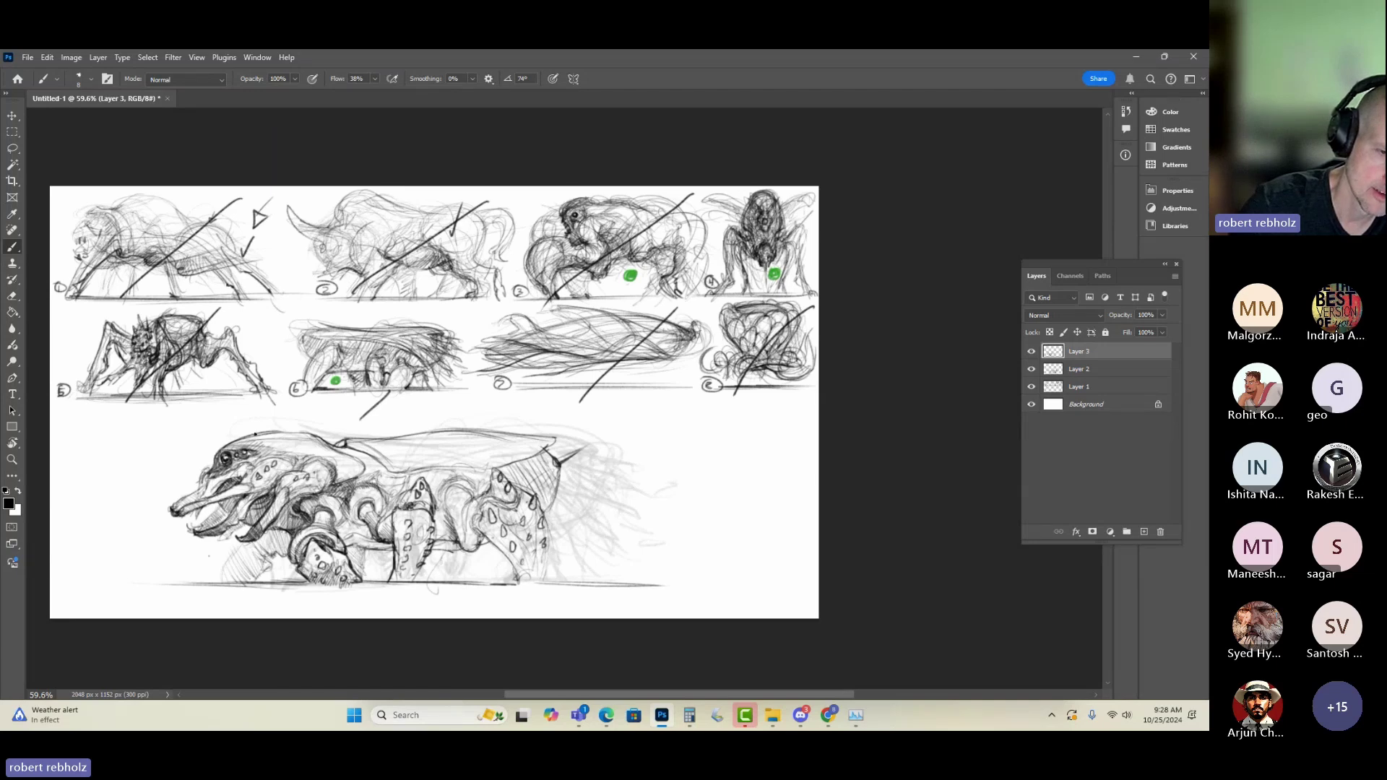
left_click_drag(265, 434, 462, 427)
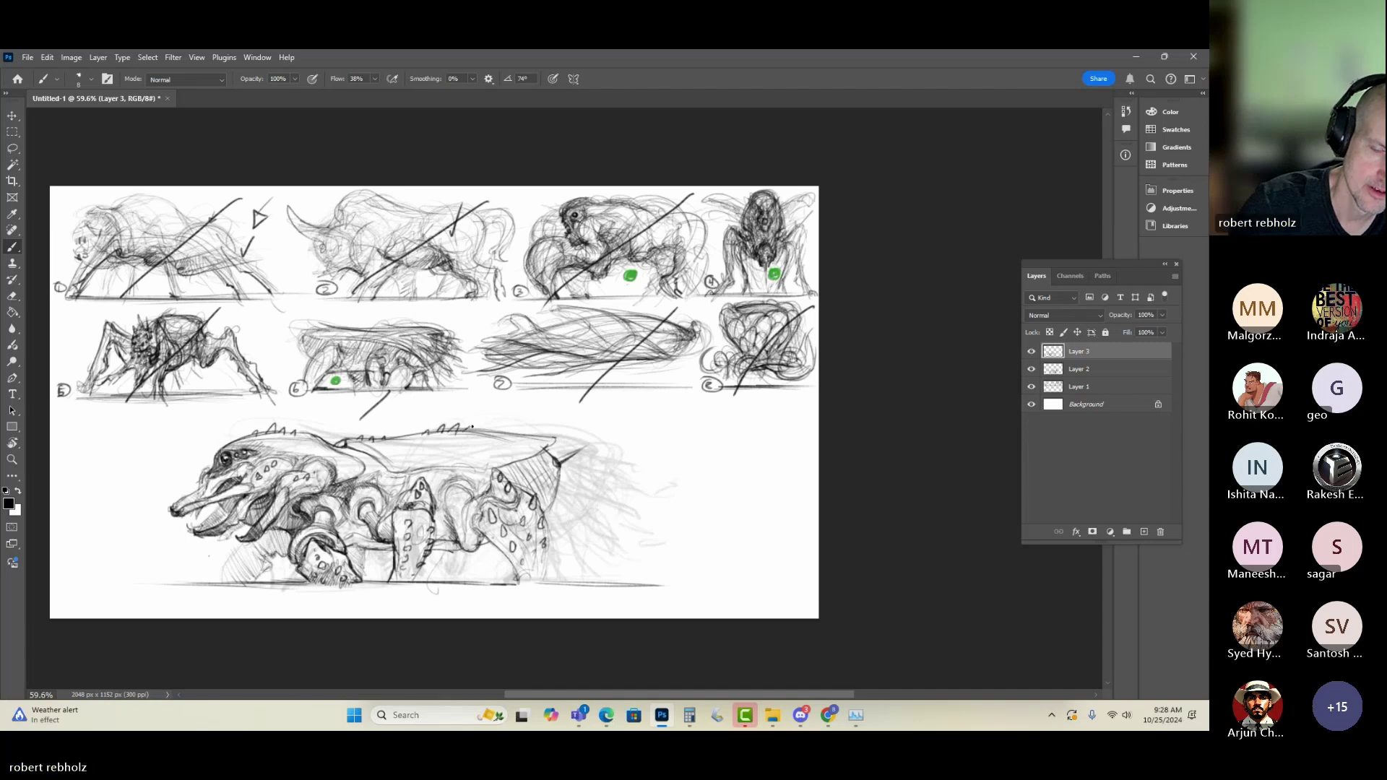
left_click_drag(547, 442, 408, 461)
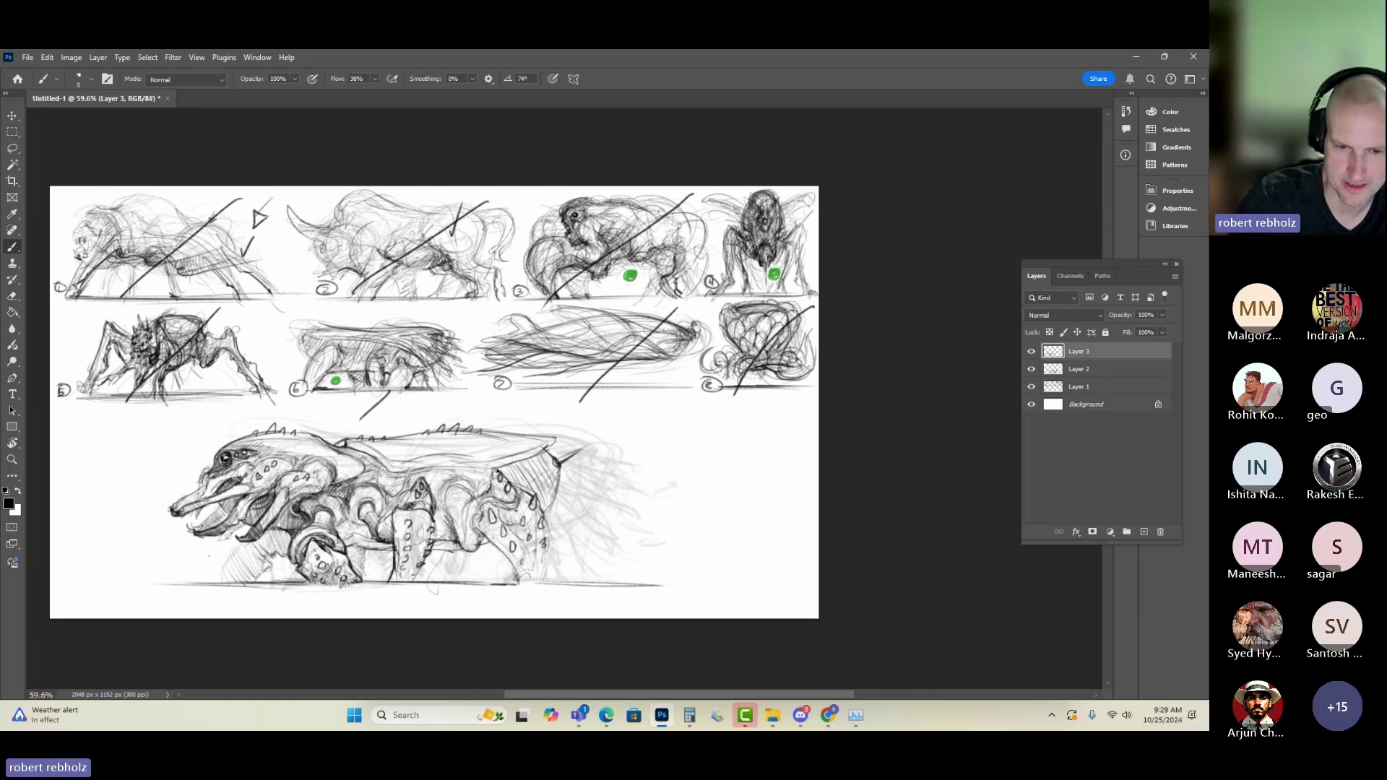
- Switch the eraser to the Soft Round Pressure Opacity brush and lighten the bumps on the legs
key("e")
right_click(557, 474)
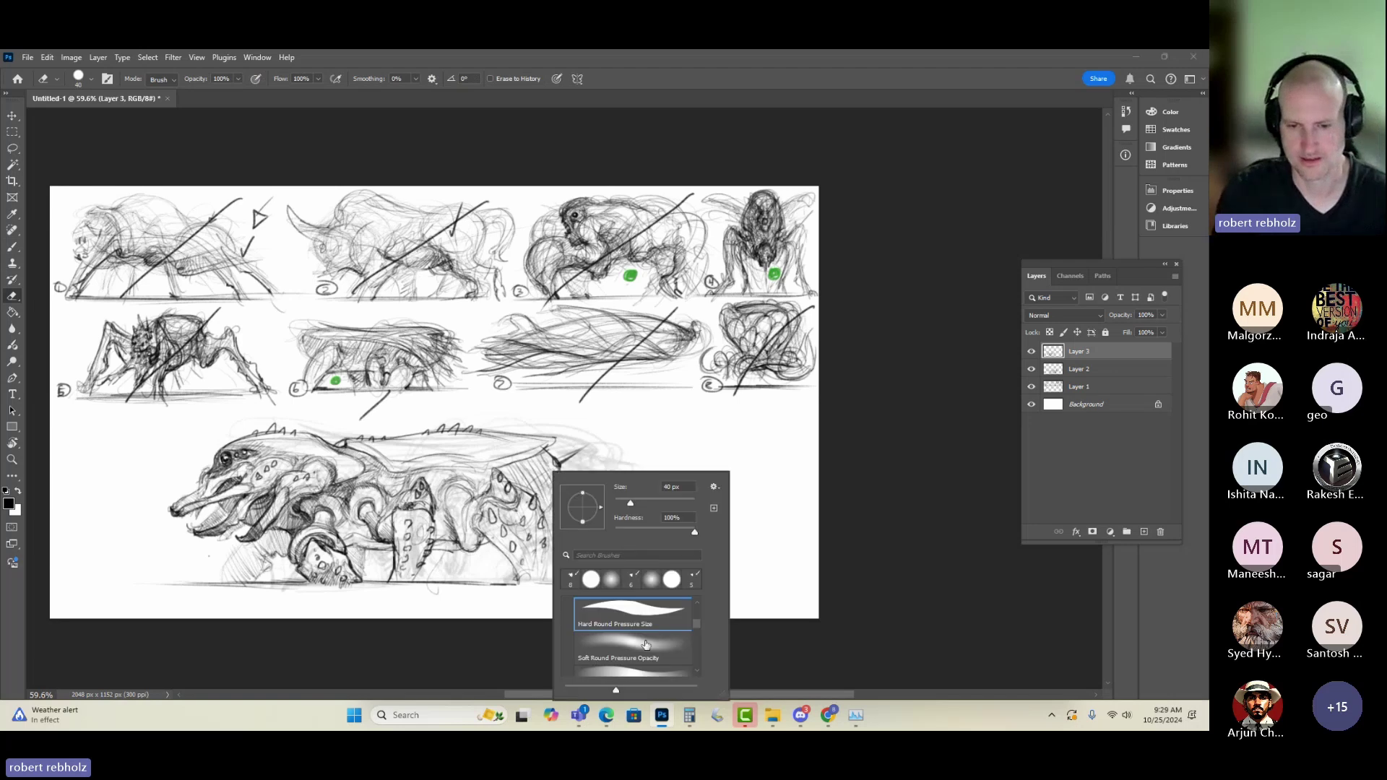
left_click(656, 655)
left_click(519, 504)
left_click_drag(517, 502, 508, 483)
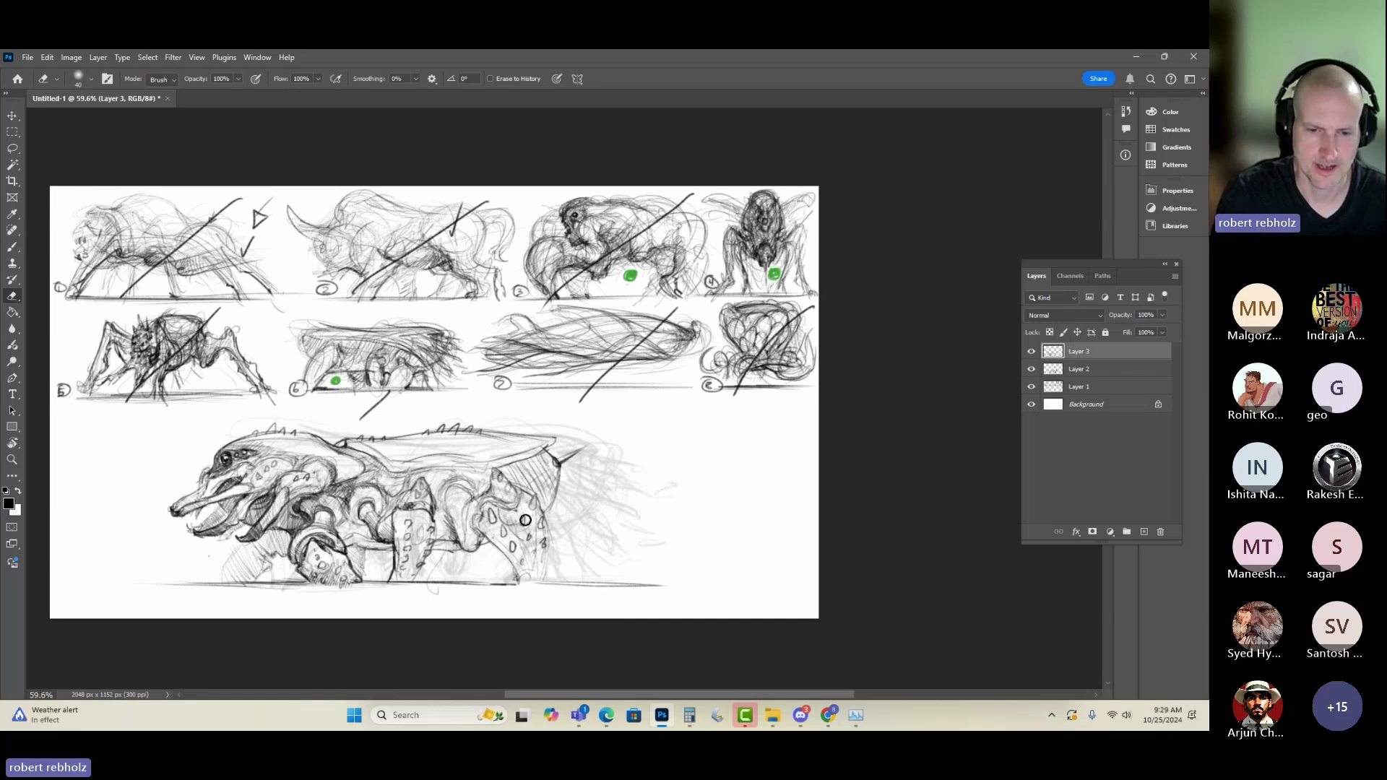
- Redraw the rear kneecap's outline and pointed tip and darken the lines around its lower edge
key("b")
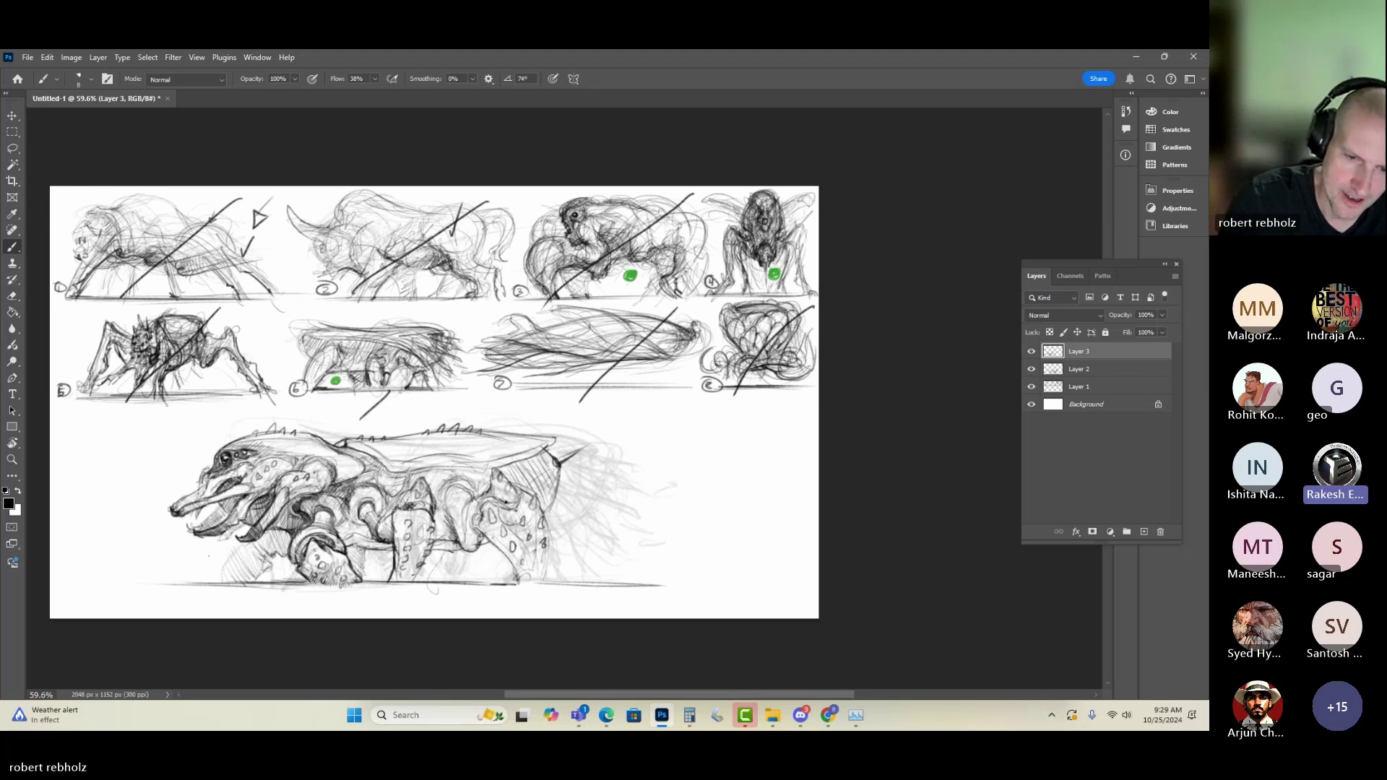
mouse_move(484, 484)
left_mouse_down()
mouse_move(482, 506)
mouse_move(518, 501)
left_mouse_up()
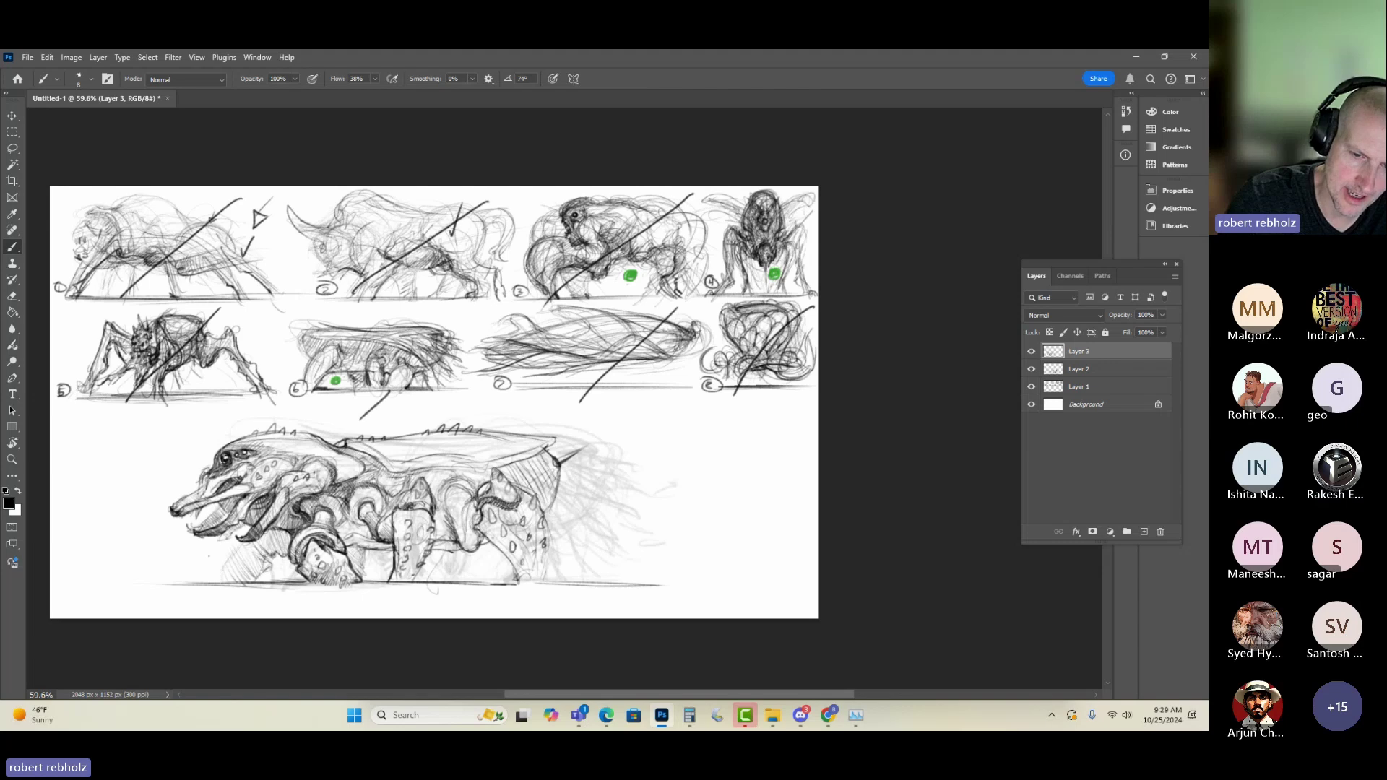
left_click_drag(520, 499, 534, 487)
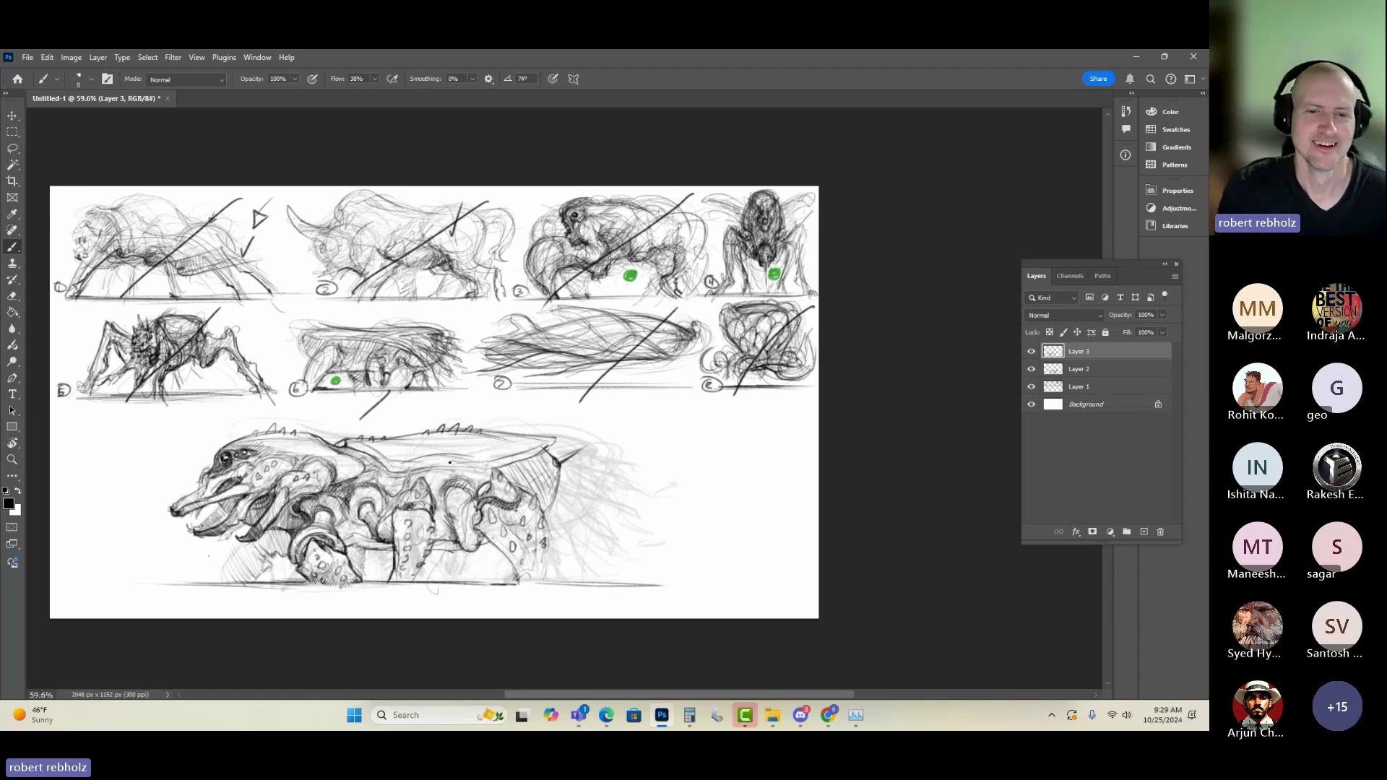
key("e")
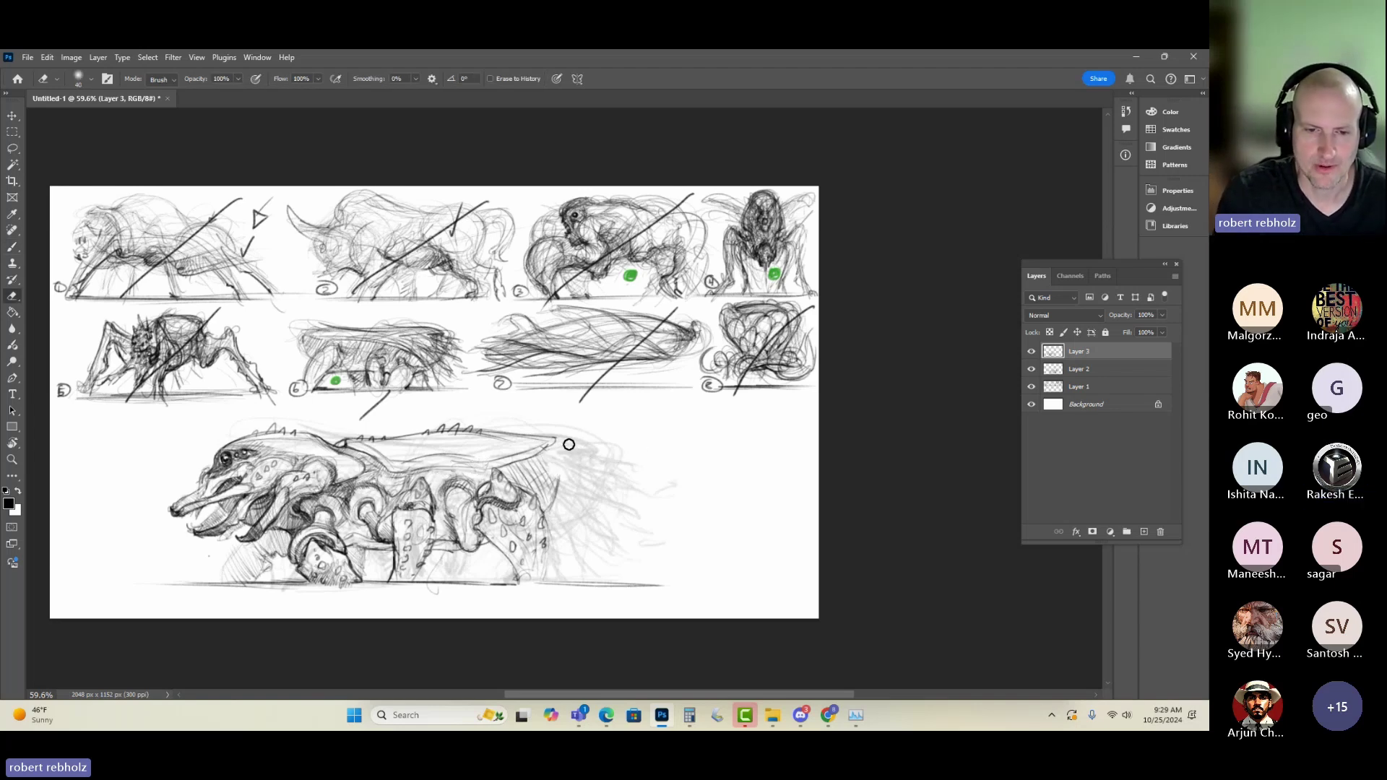
key("b")
mouse_move(549, 459)
left_mouse_down()
mouse_move(660, 425)
mouse_move(754, 434)
mouse_move(773, 452)
mouse_move(668, 443)
mouse_move(543, 506)
left_mouse_up()
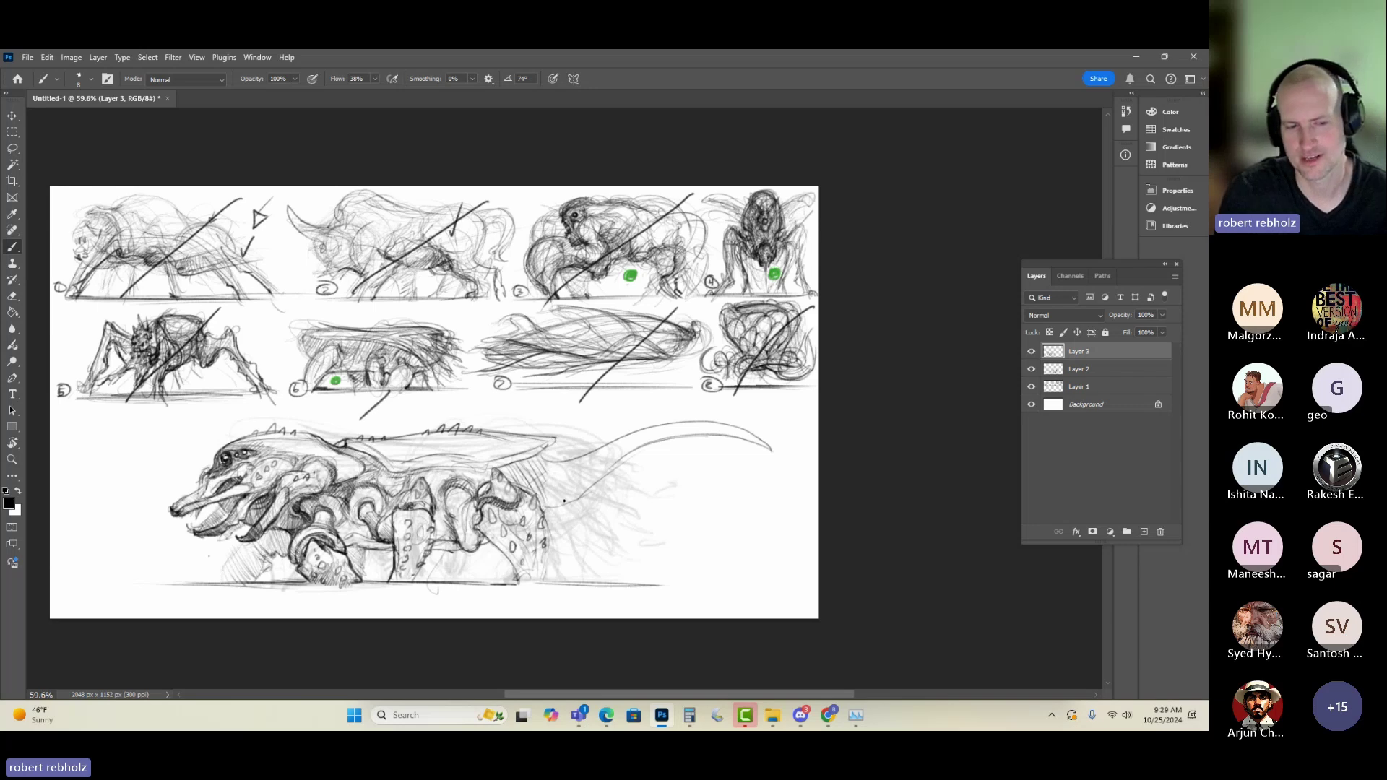
key("ctrl+z")
key("ctrl+z")
key("ctrl+z")
key("ctrl+z")
key("ctrl+z")
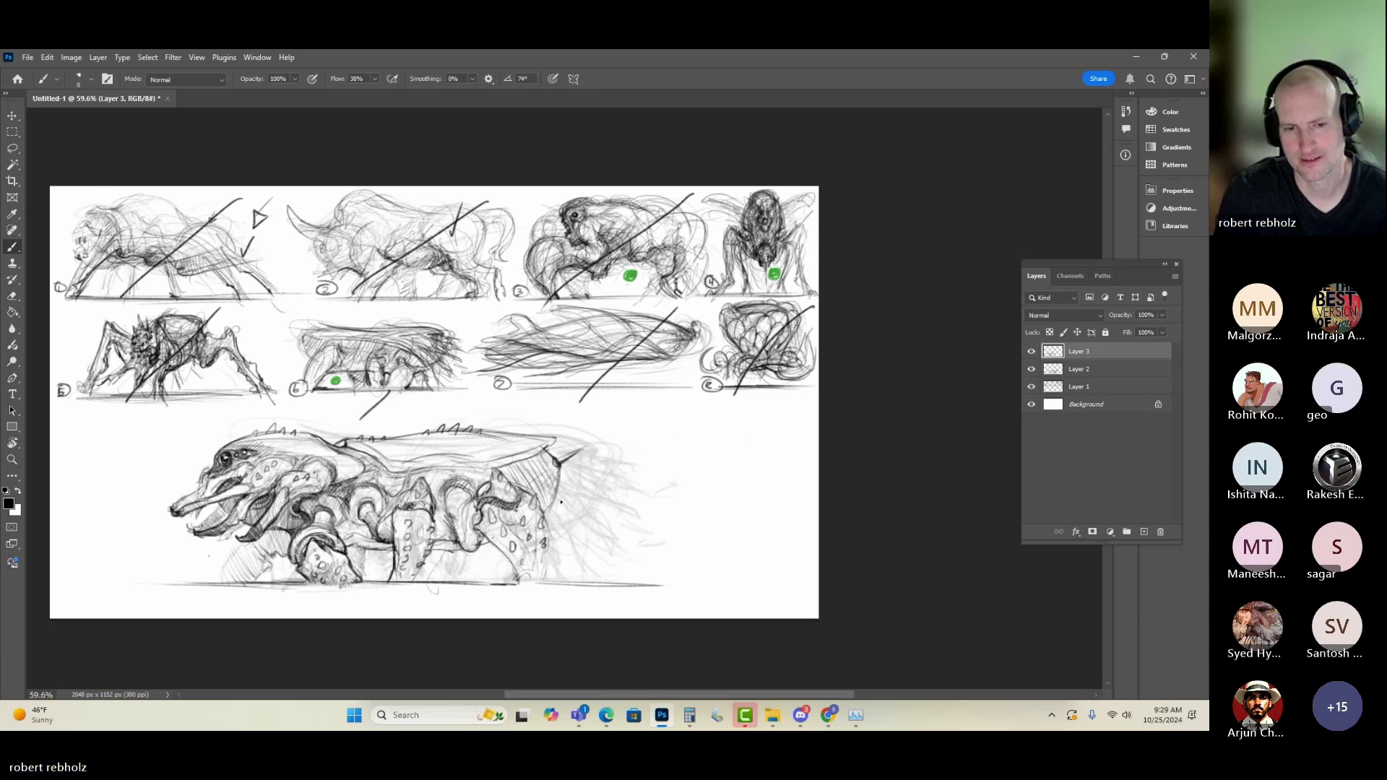
- Erase the rear end's spike, redraw the rear leg's back edge with a curved spike behind it and reinforce the ground line
key("e")
left_click_drag(610, 455, 562, 460)
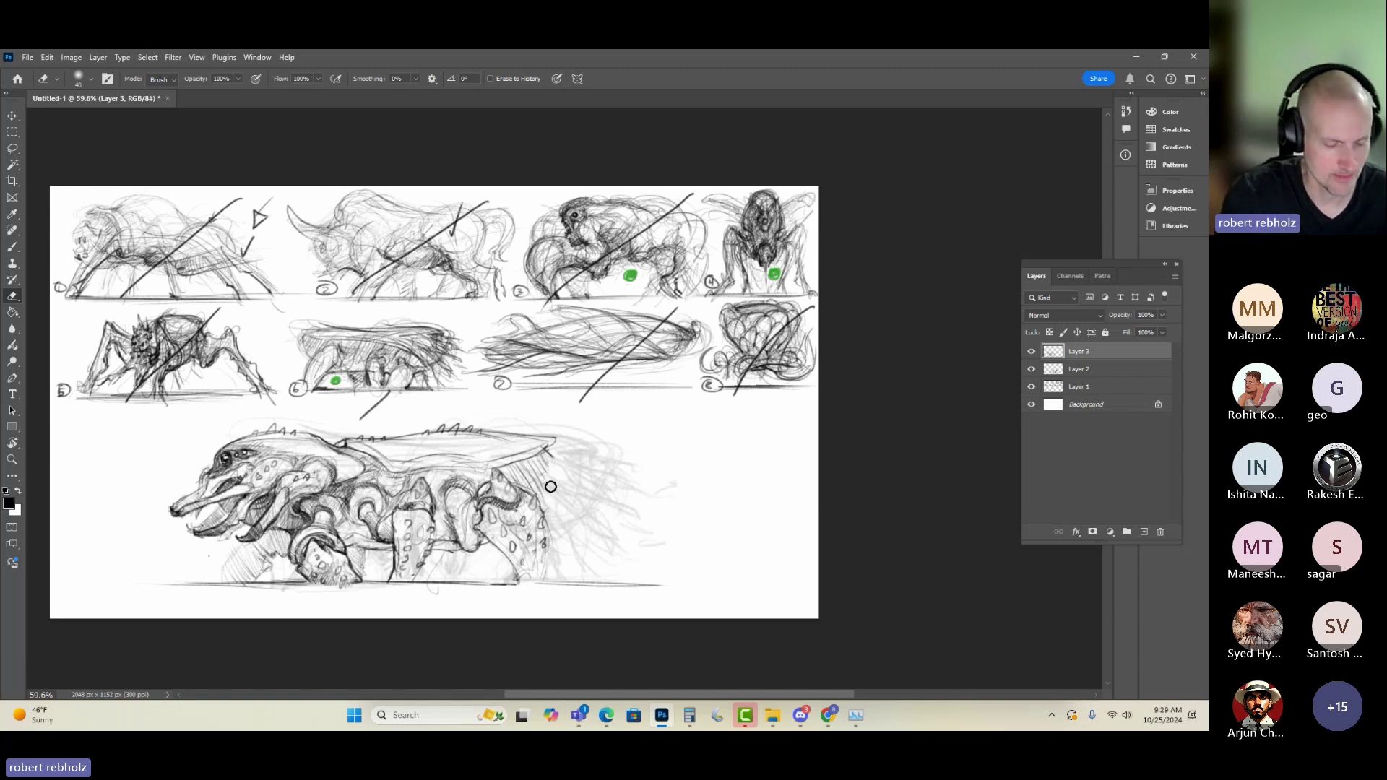
key("b")
mouse_move(530, 487)
left_mouse_down()
mouse_move(561, 455)
mouse_move(546, 519)
left_mouse_up()
mouse_move(564, 461)
left_mouse_down()
mouse_move(542, 582)
mouse_move(643, 584)
left_mouse_up()
mouse_move(485, 587)
left_mouse_down()
mouse_move(480, 547)
mouse_move(460, 580)
left_mouse_up()
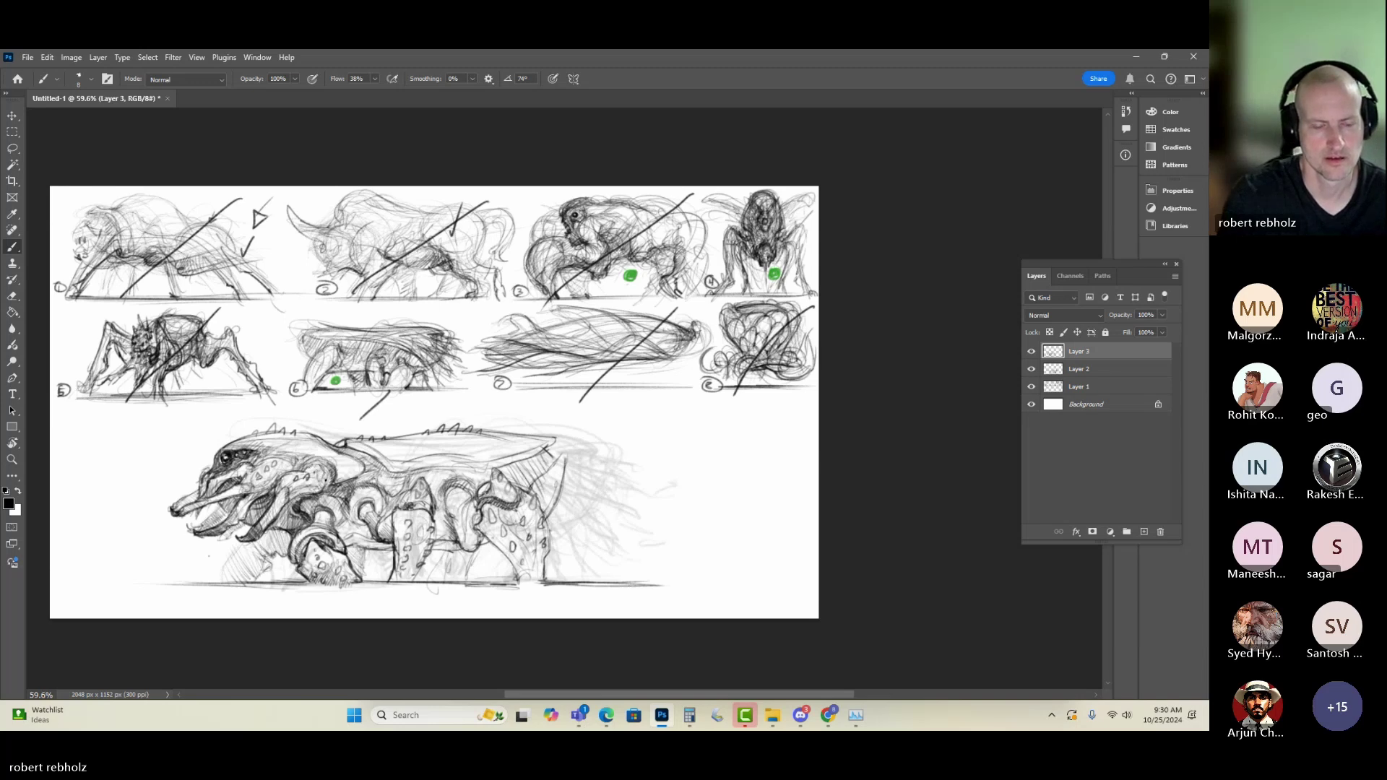
- Shade the junction between the head shell and the back plate and check the whole page
mouse_move(327, 468)
left_mouse_down()
mouse_move(315, 462)
mouse_move(373, 461)
mouse_move(334, 446)
left_mouse_up()
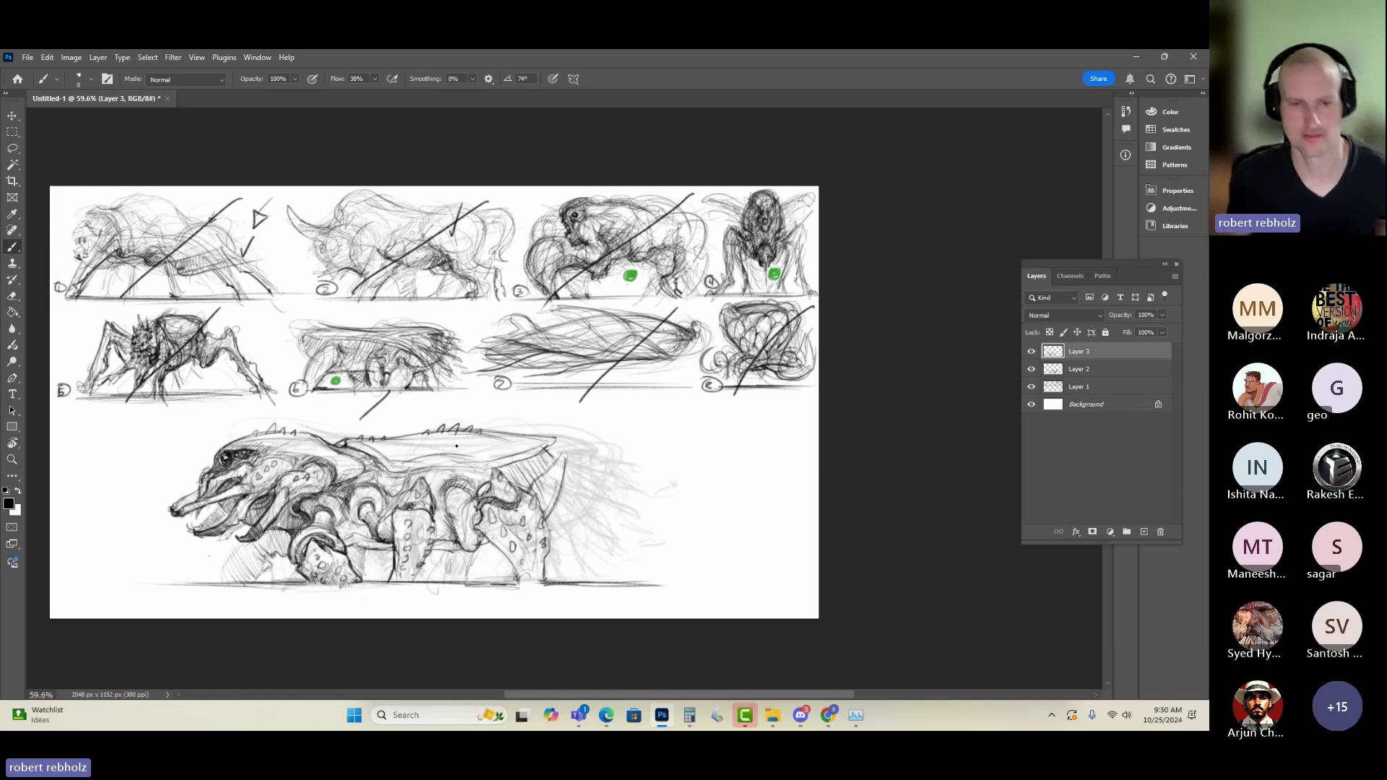
scroll(129, 481, "down", 3)
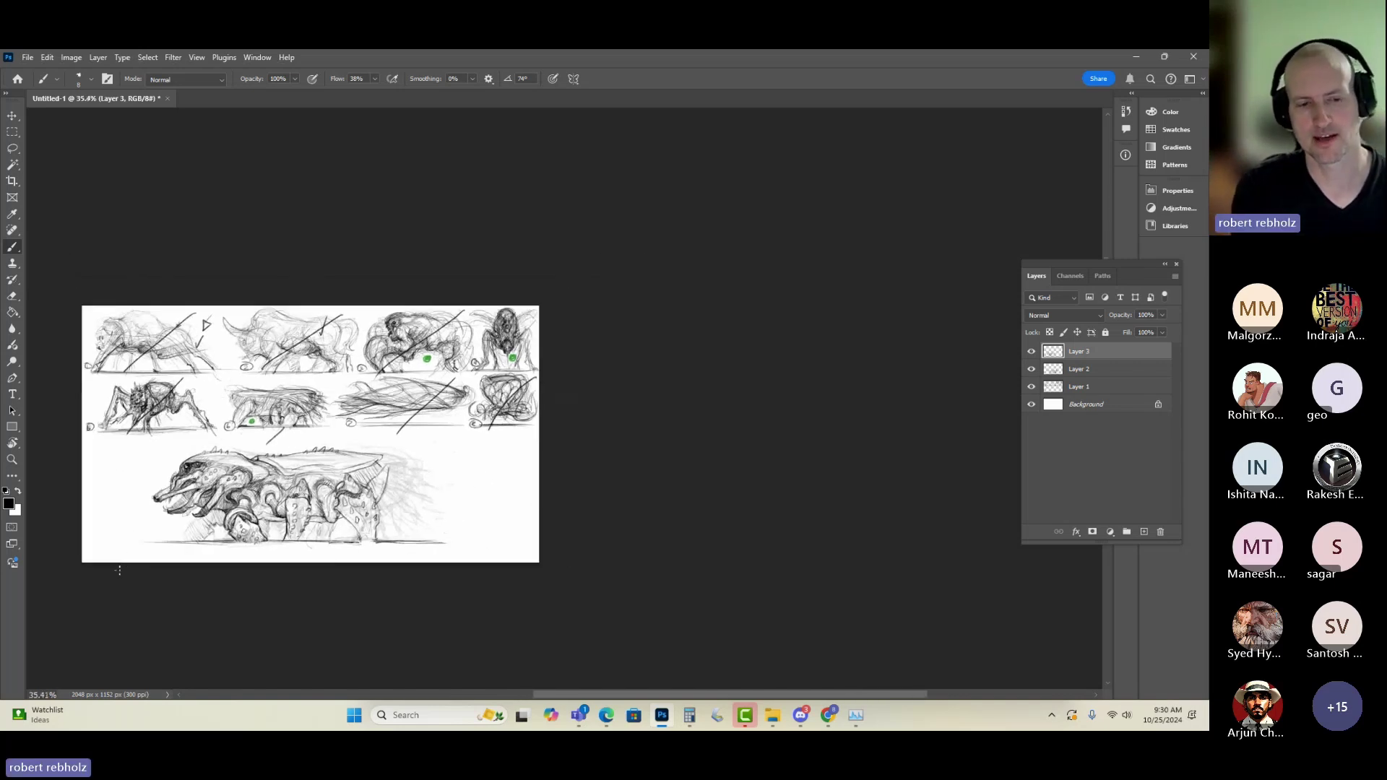
scroll(190, 461, "up", 3)
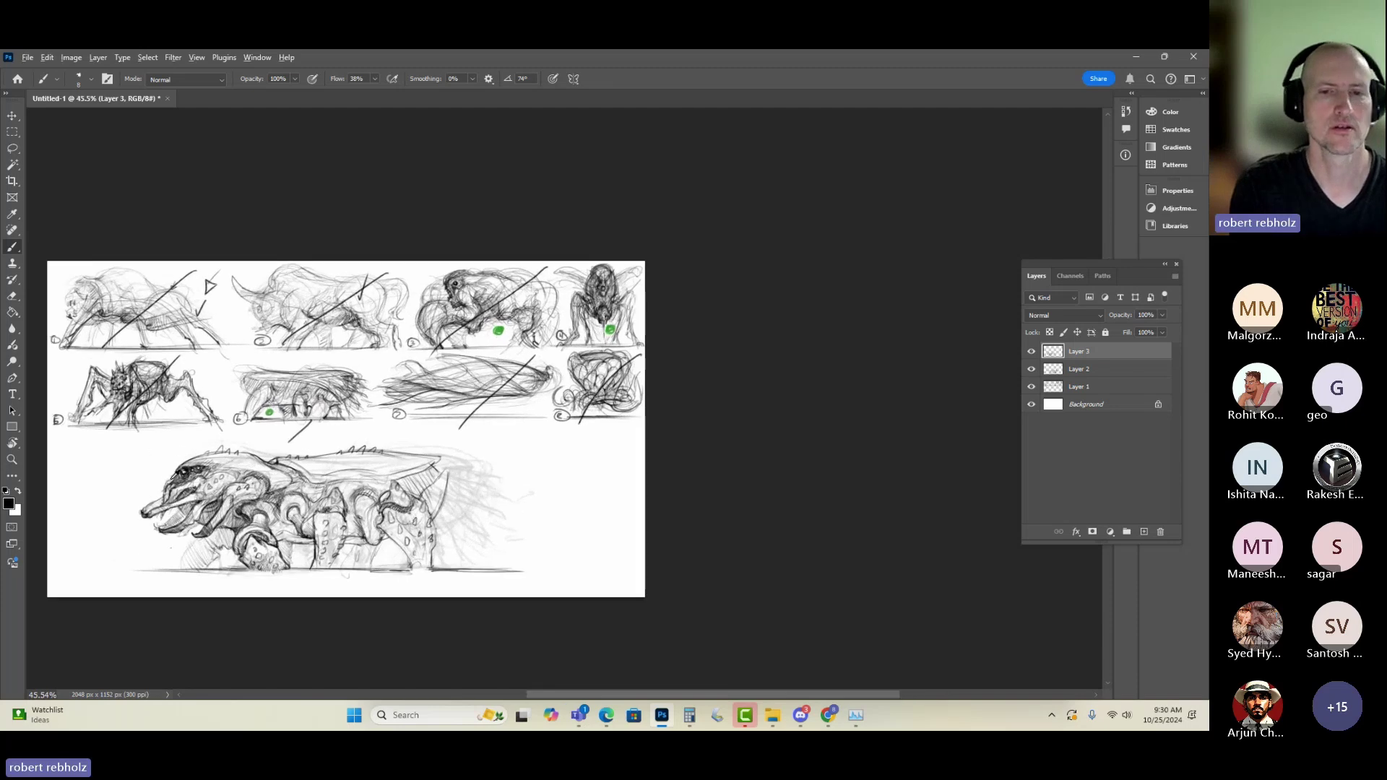
- Switch to the Edge browser and search the web for "hi resolution beetle pic"
scroll(184, 469, "up", 2)
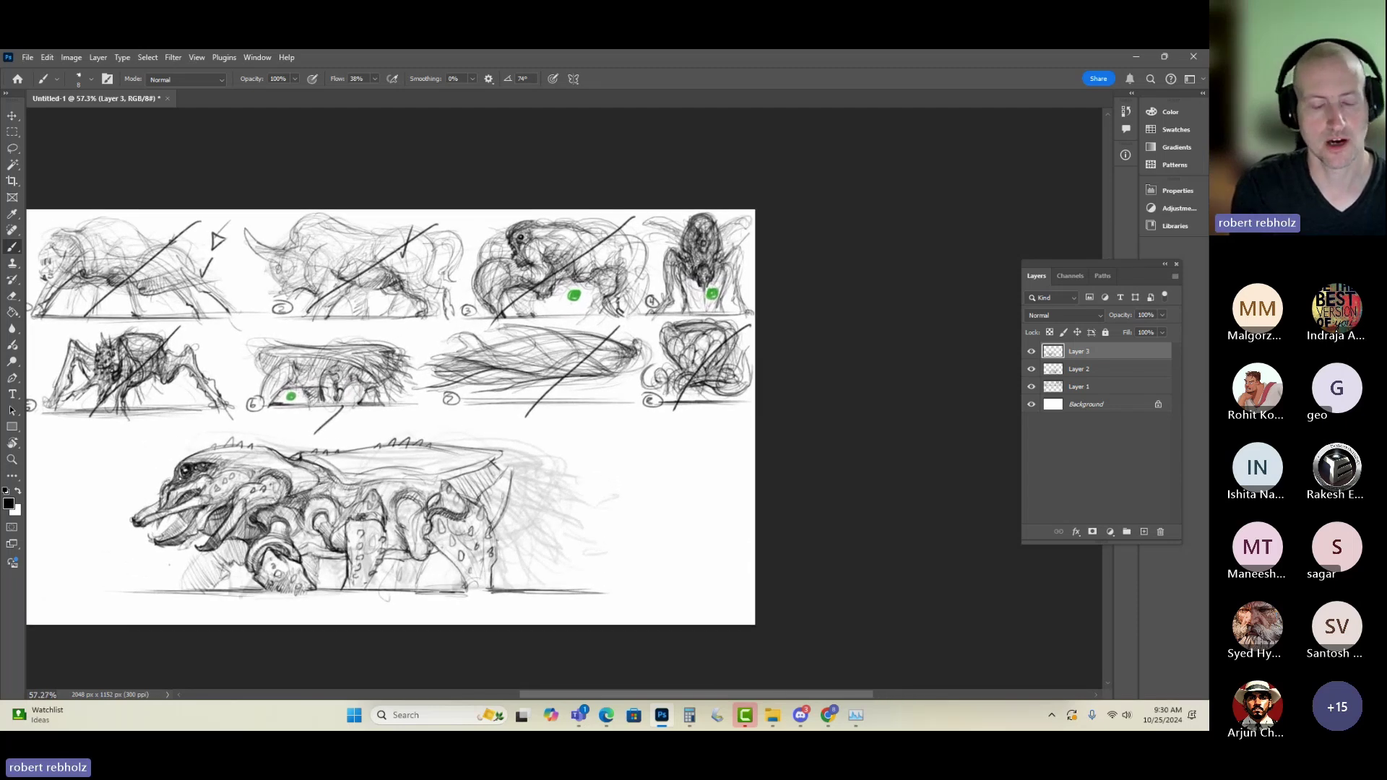
mouse_move(440, 431)
left_mouse_down()
mouse_move(520, 424)
mouse_move(506, 422)
left_mouse_up()
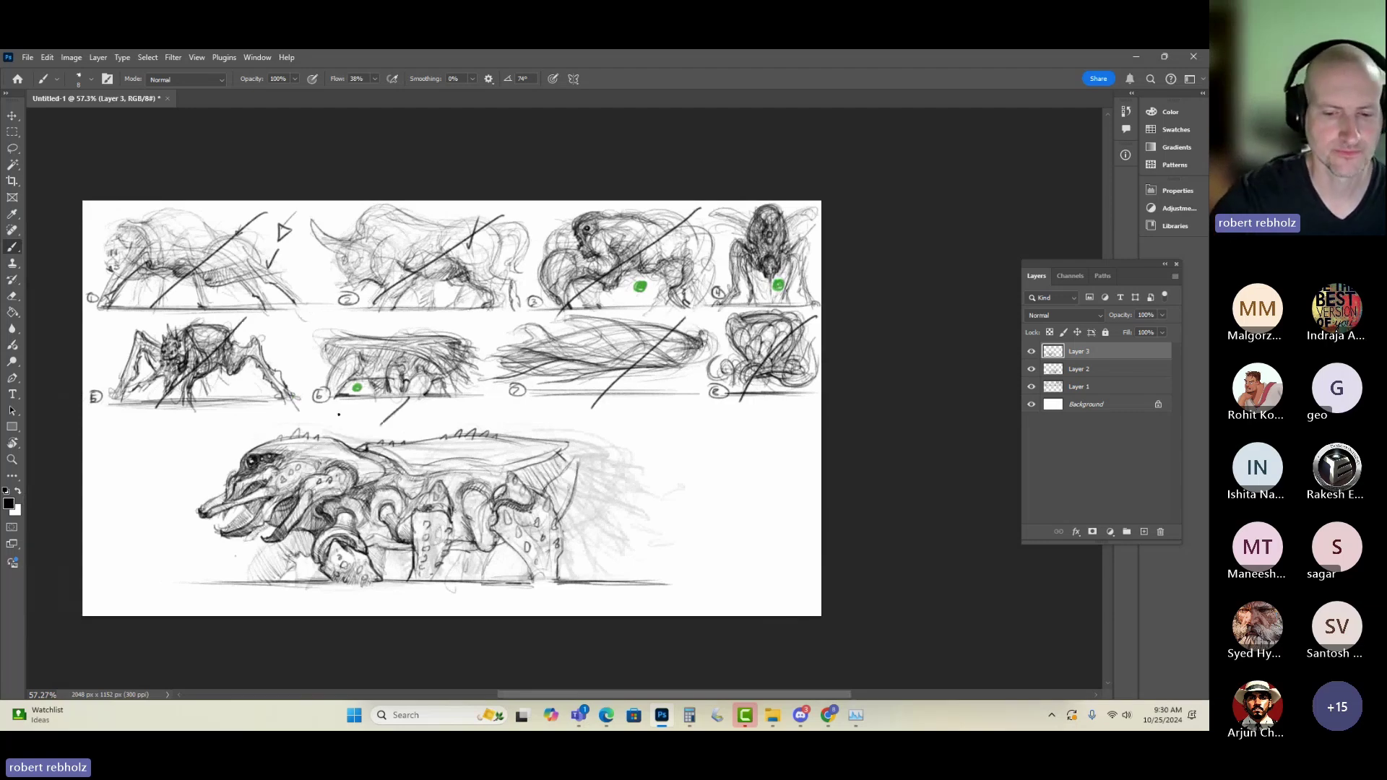
left_click(606, 715)
left_click(44, 449)
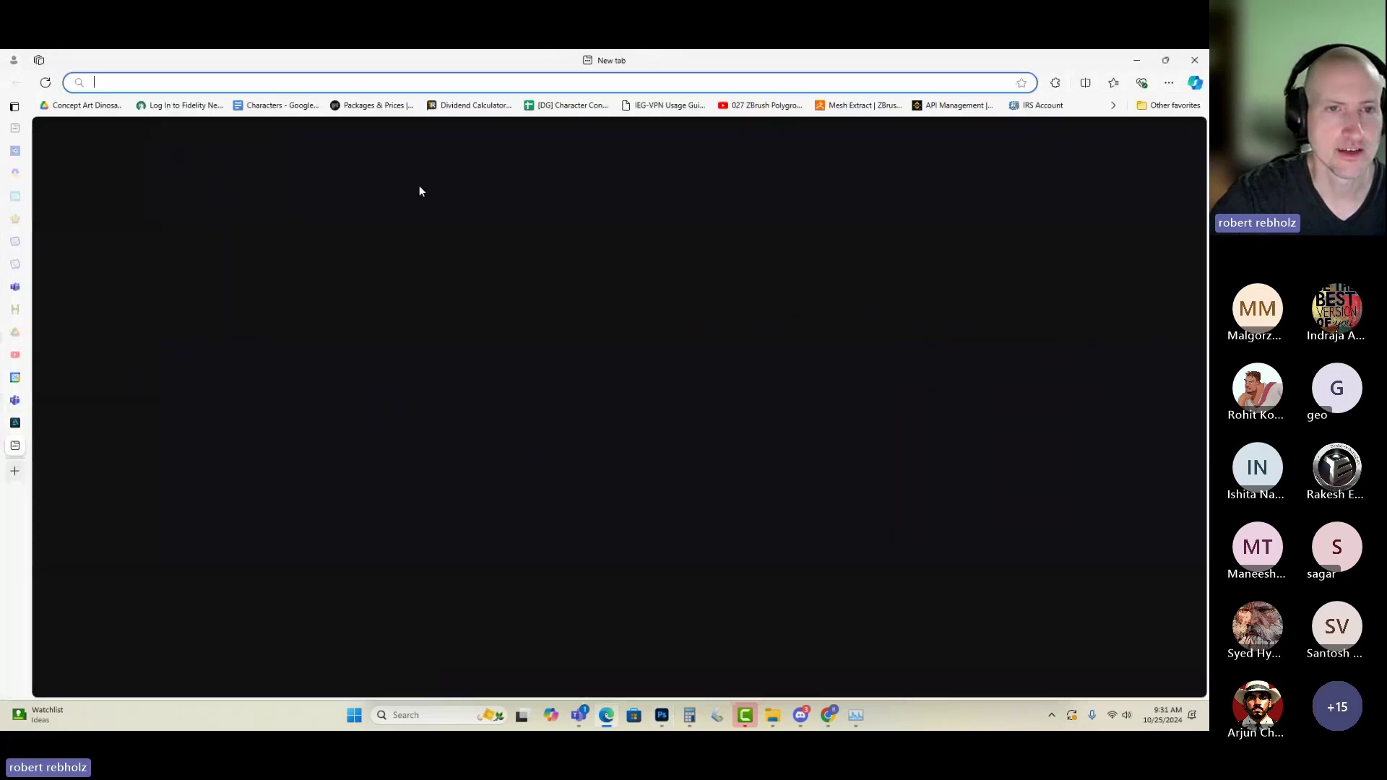
left_click(463, 142)
type("hi ")
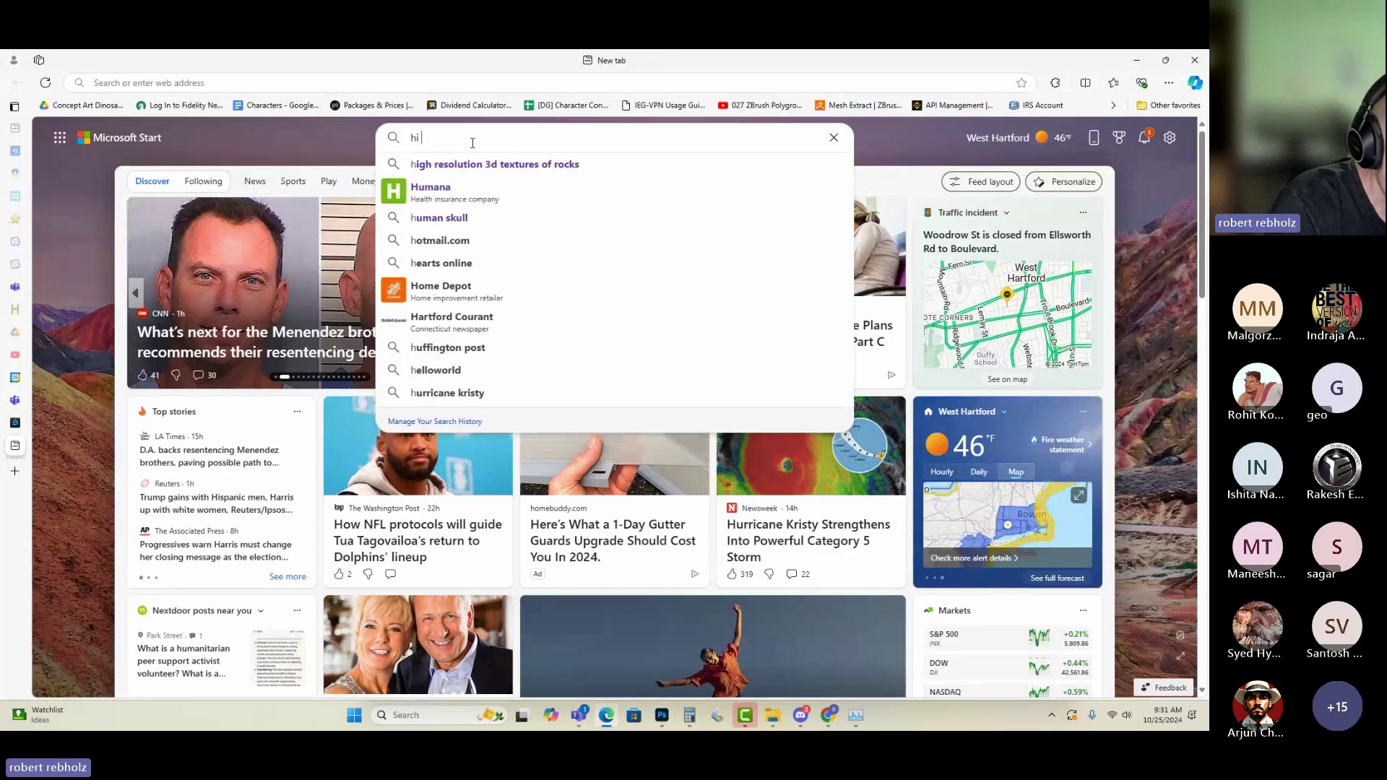
type("resolution beetl")
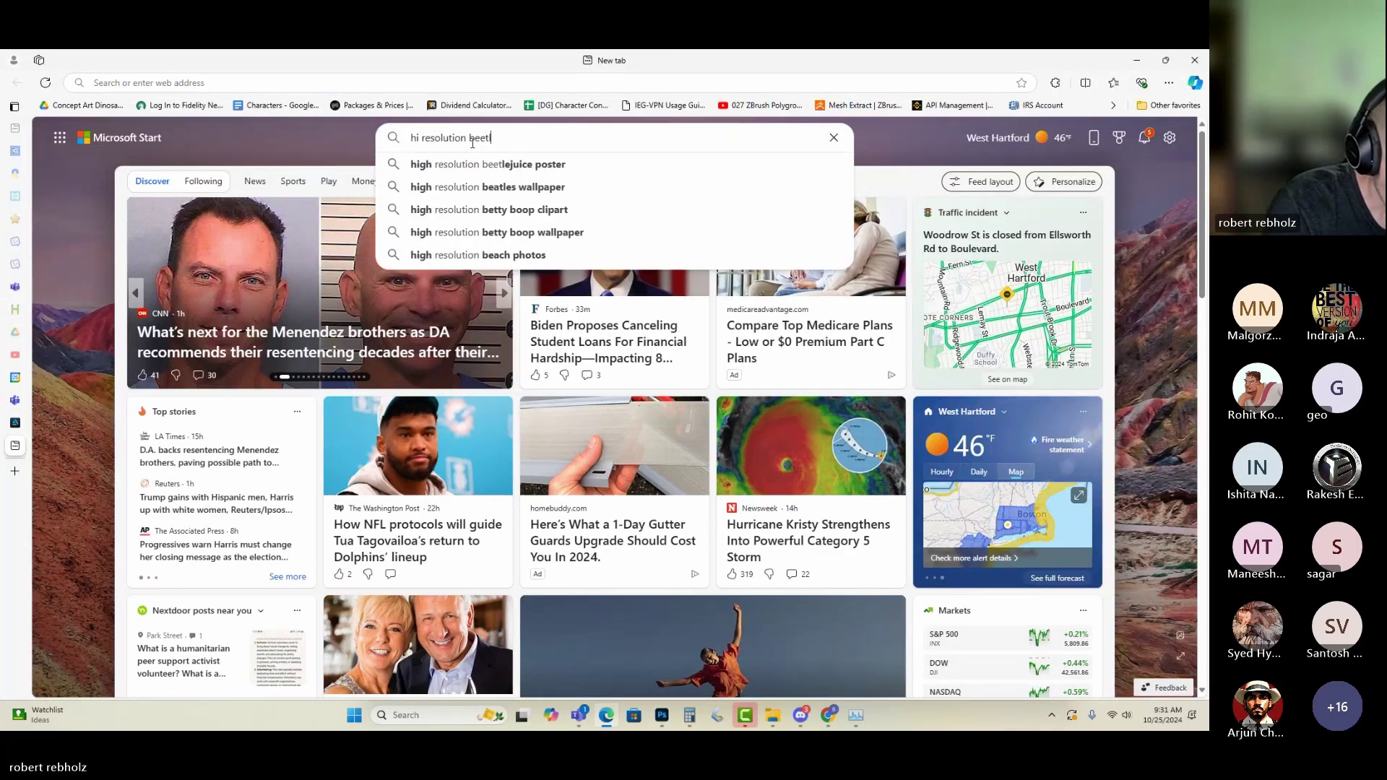
type("e pic")
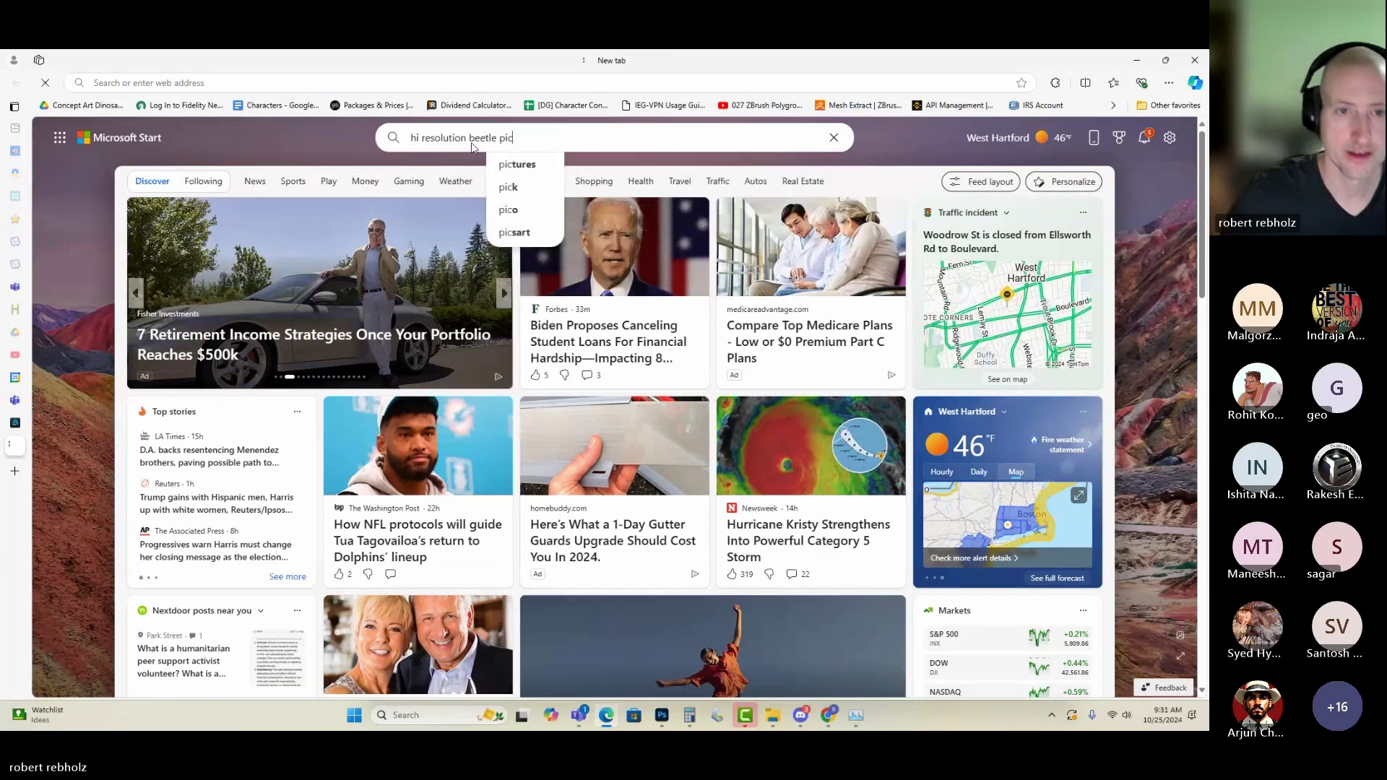
key("Return")
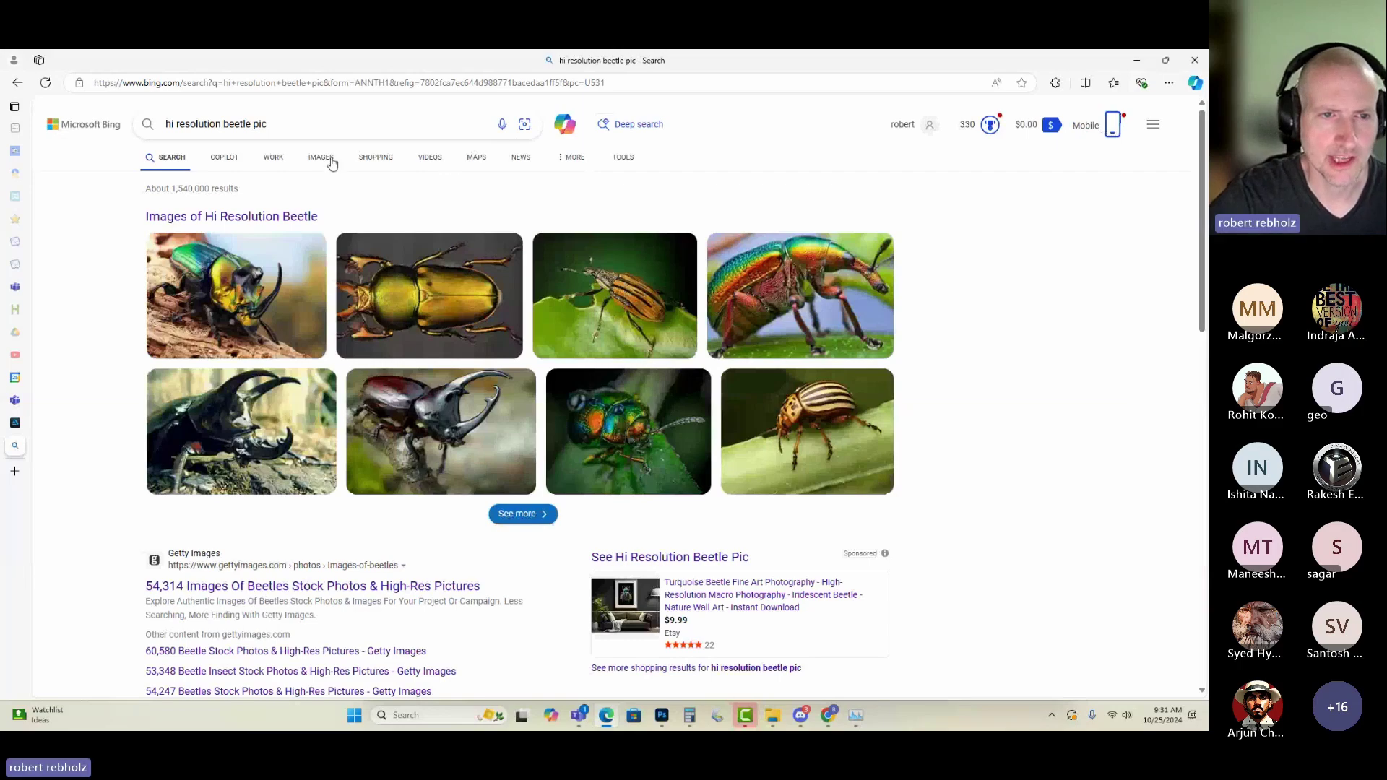
- Browse the beetle image results, open the Giant Hercules Beetle picture and copy the image
left_click(580, 361)
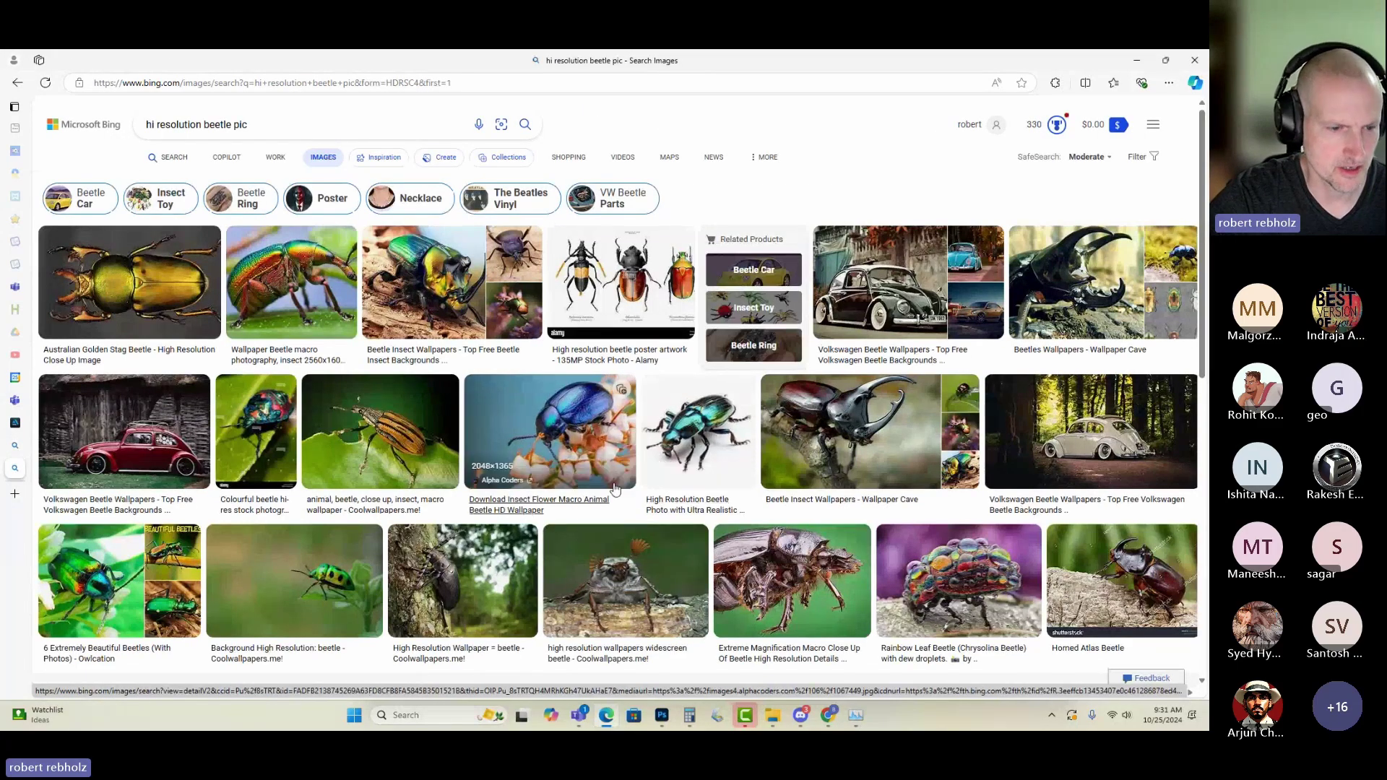
scroll(489, 491, "down", 7)
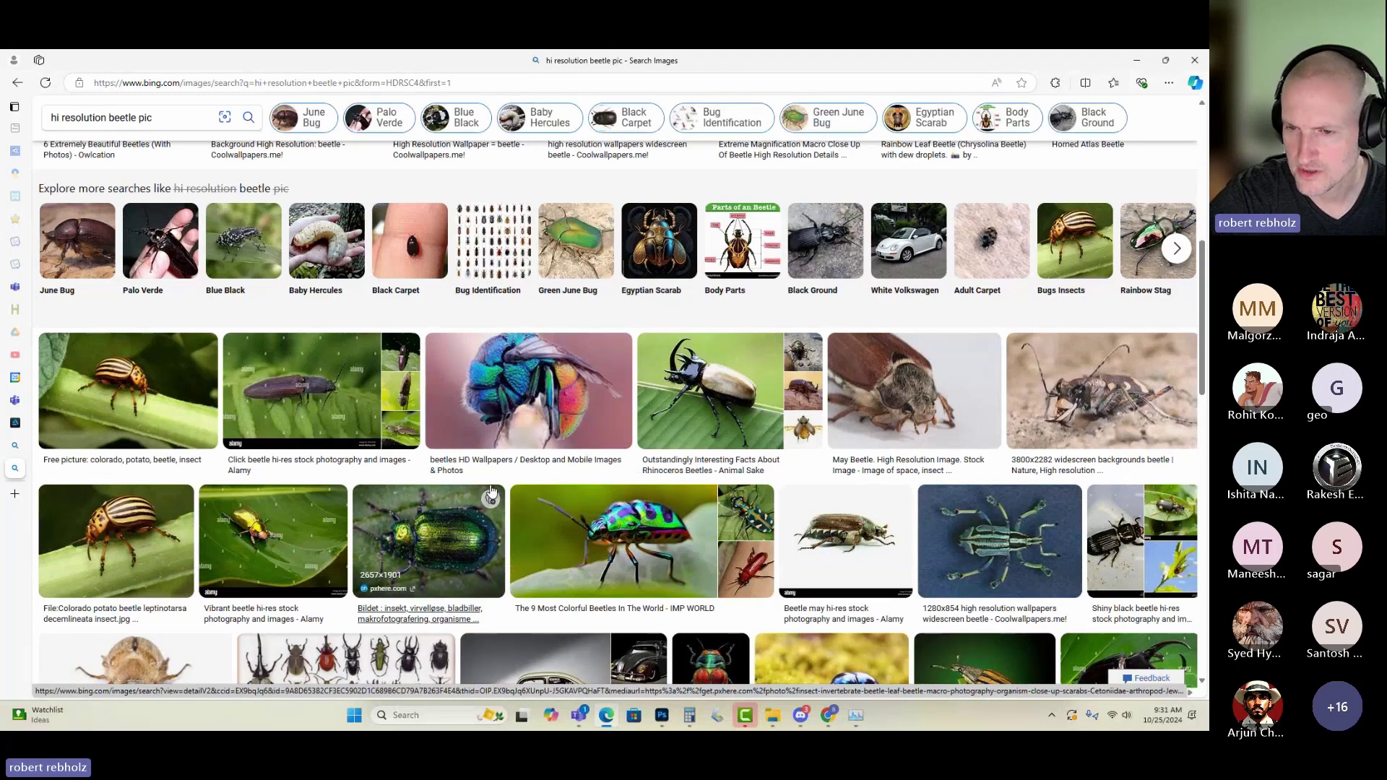
scroll(492, 491, "down", 1)
scroll(491, 491, "down", 4)
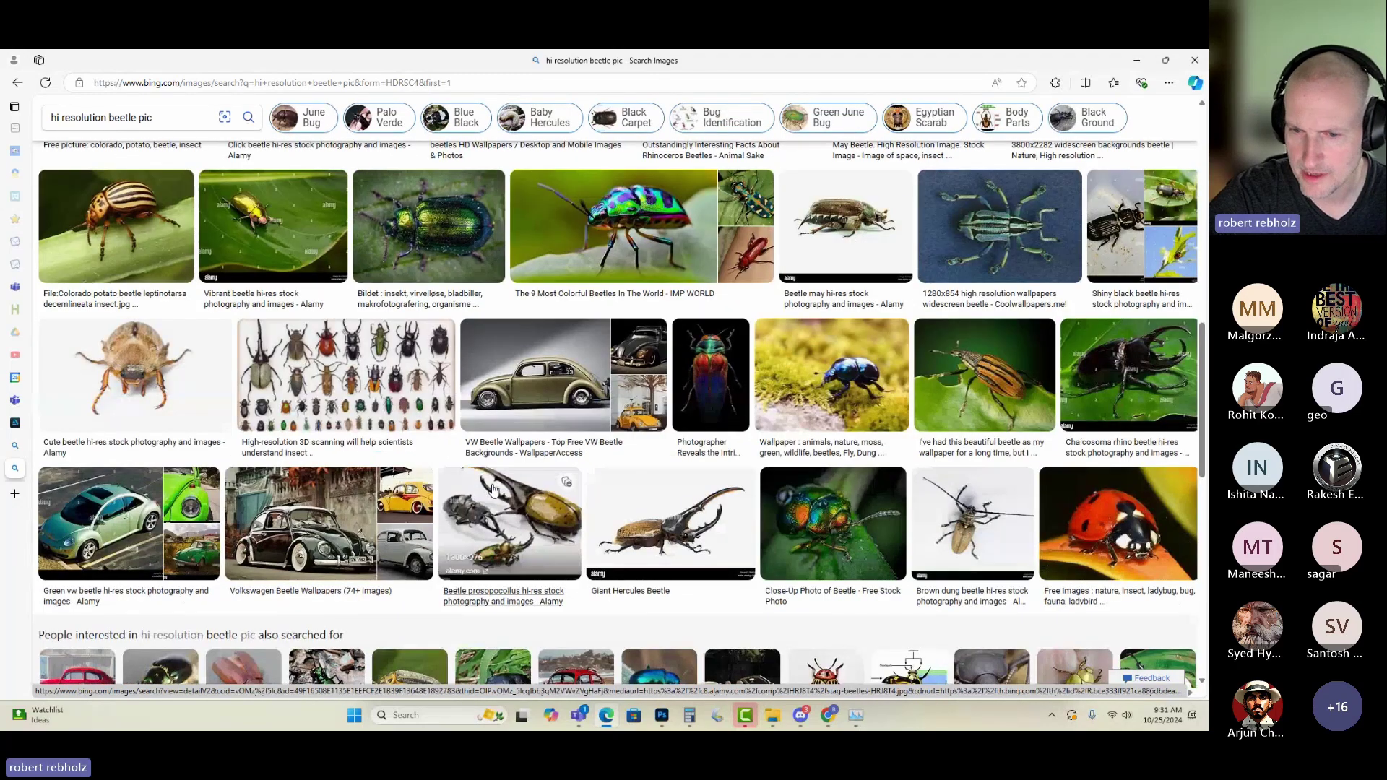
scroll(492, 491, "down", 5)
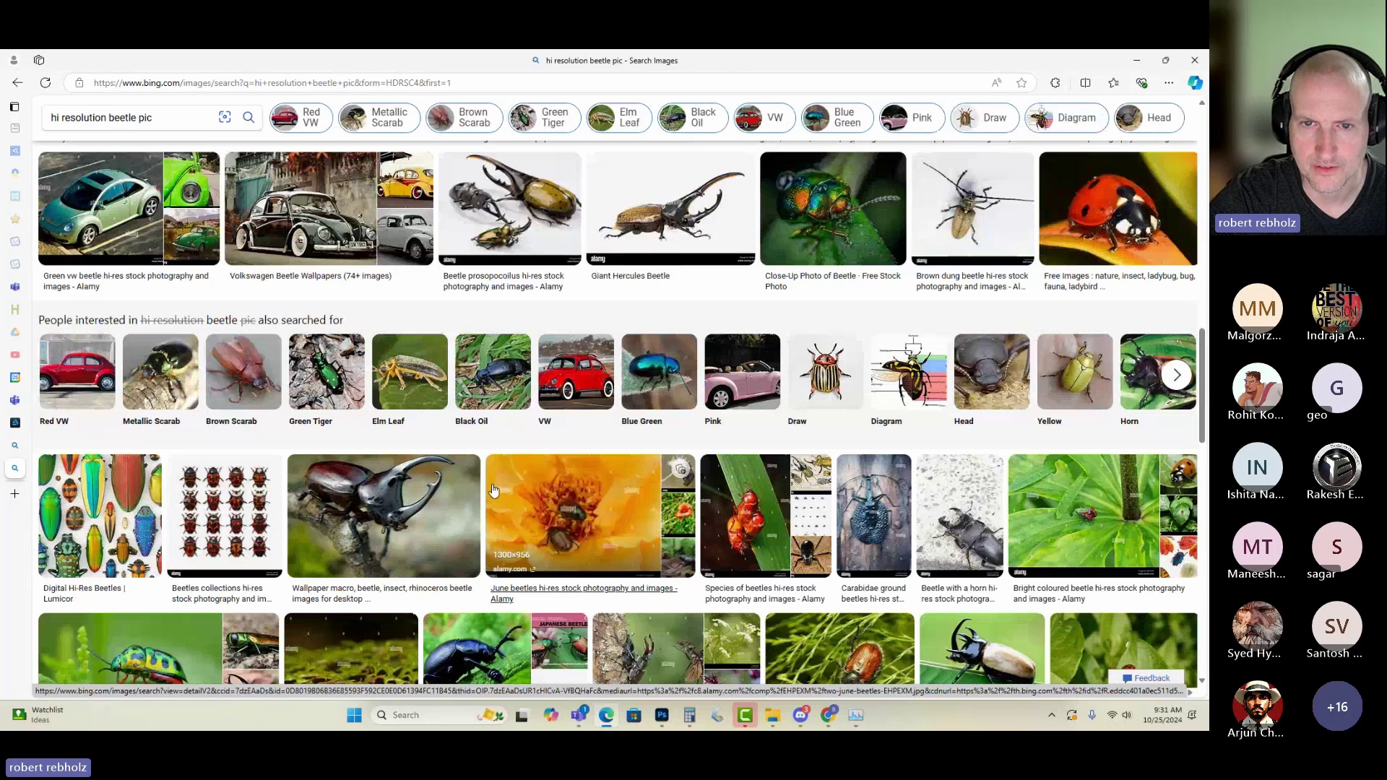
left_click(704, 193)
right_click(405, 363)
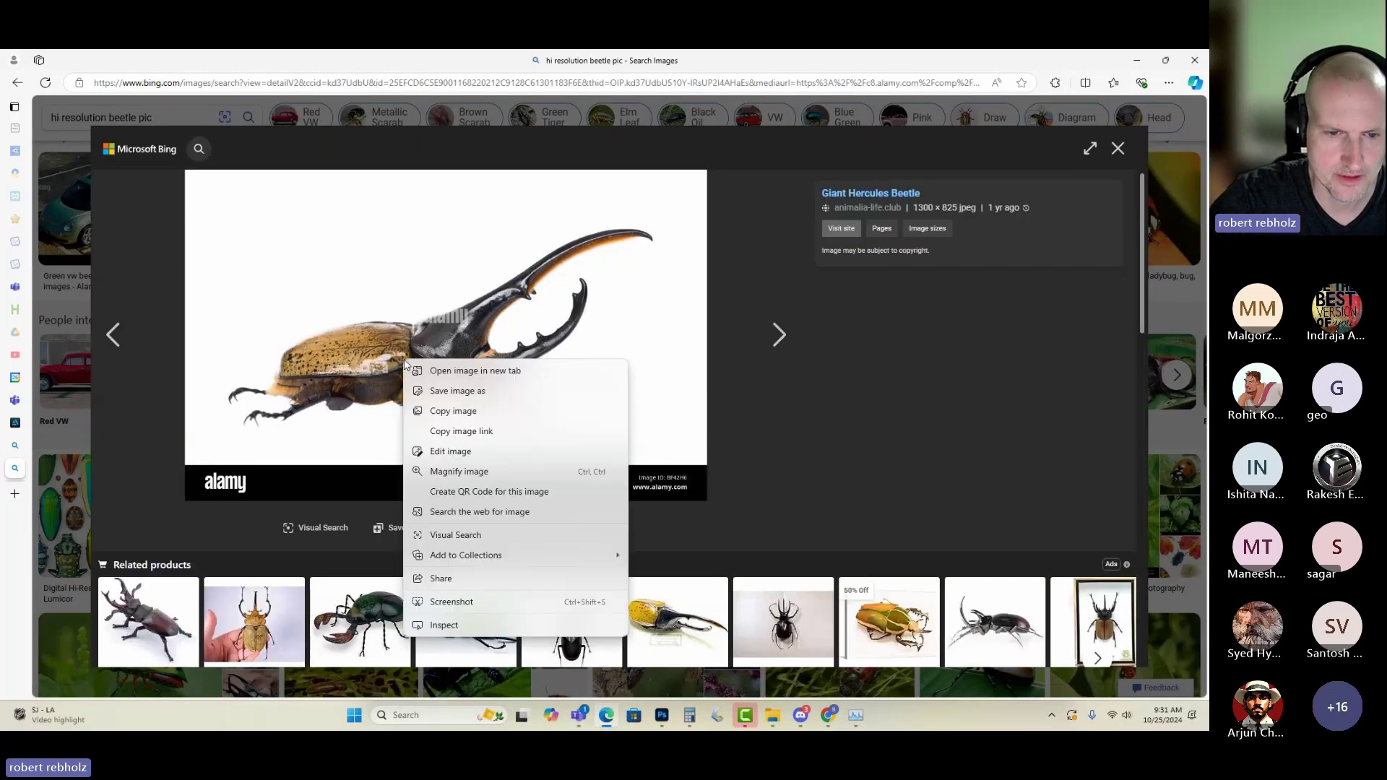
left_click(449, 411)
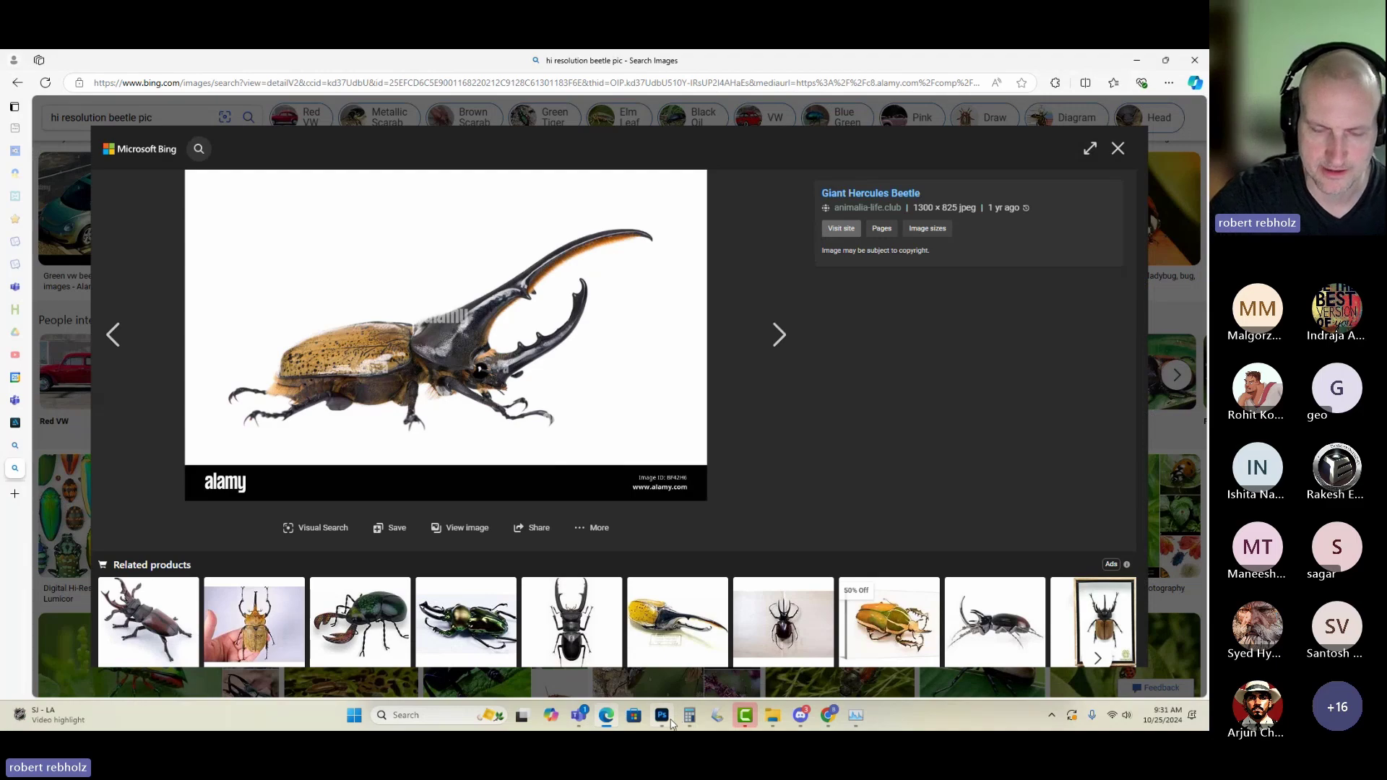
- Switch to Photoshop, paste the beetle photo and place it over the upper thumbnails, clear of the large creature drawing
left_click(662, 715)
key("ctrl+v")
key("v")
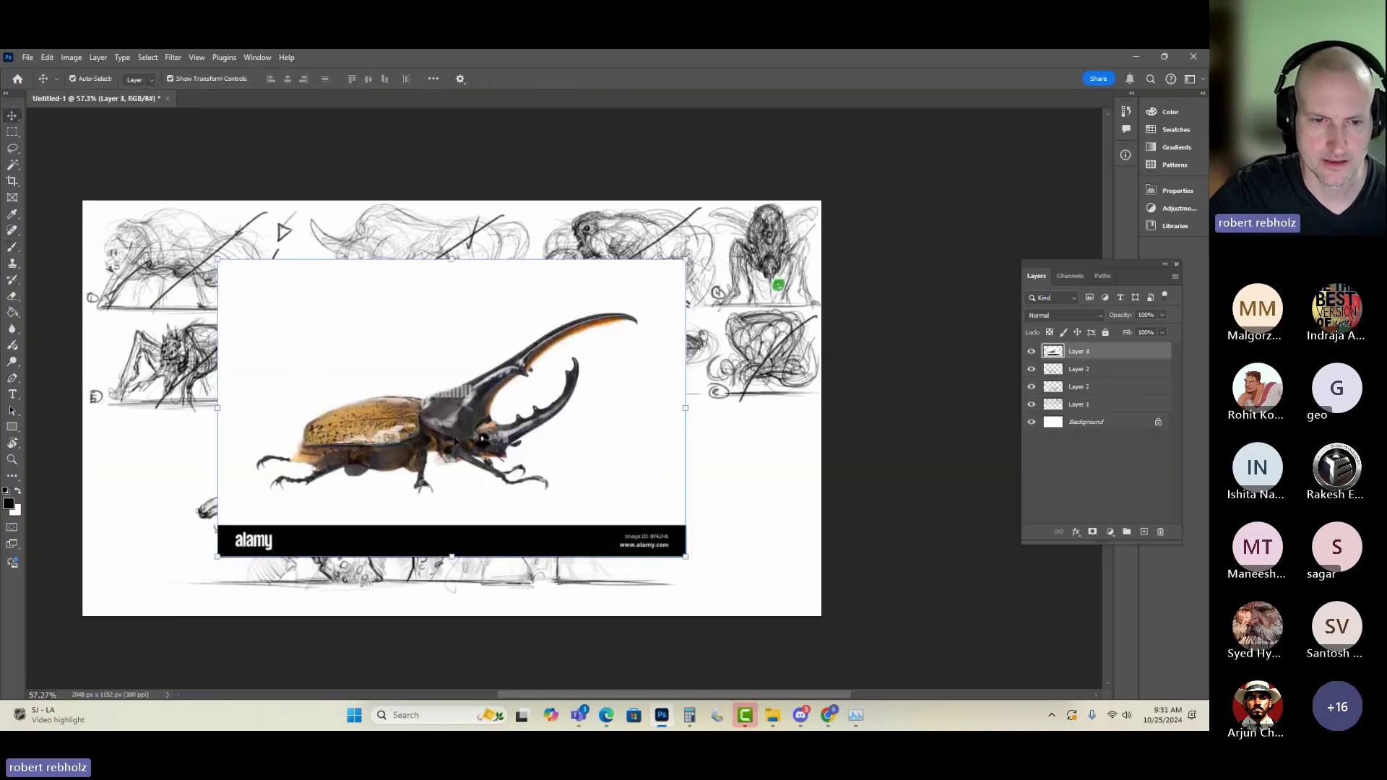
left_click_drag(453, 438, 617, 295)
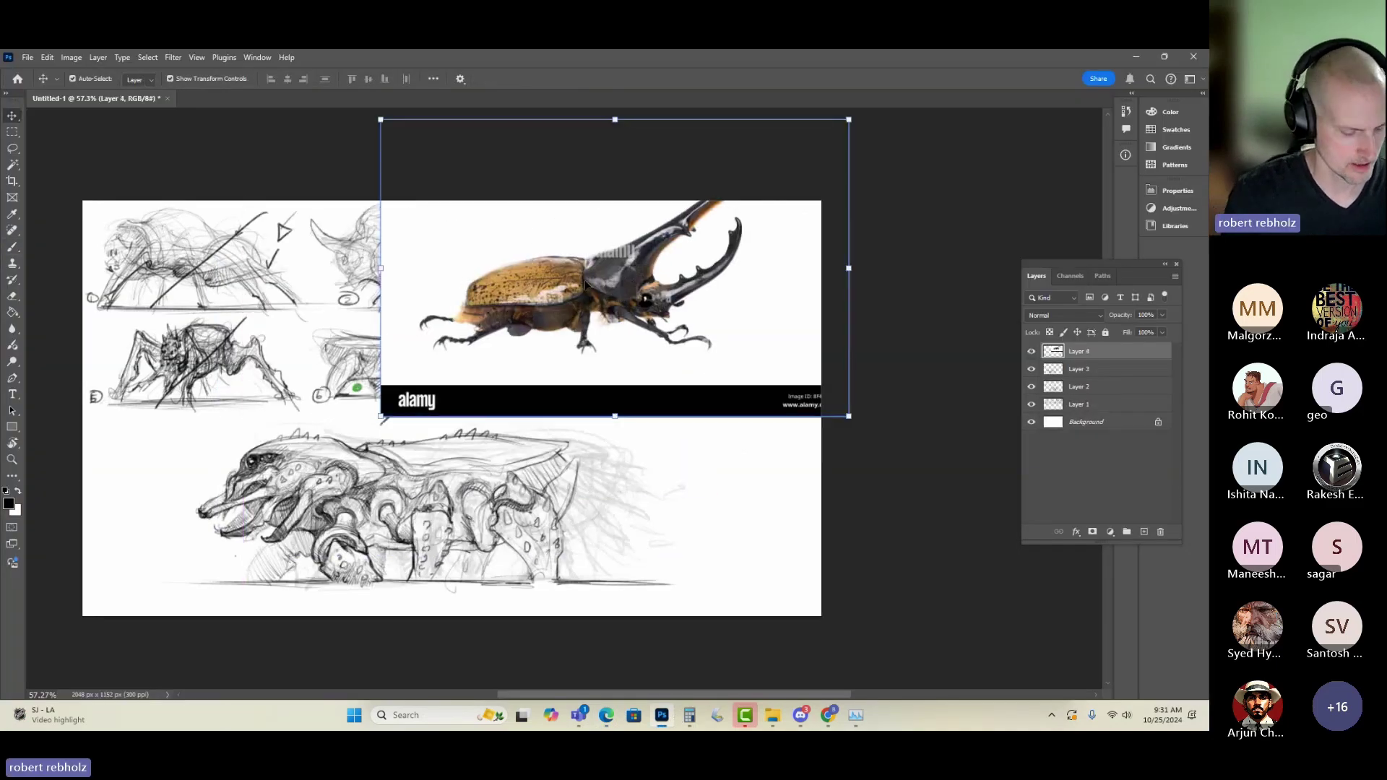
- Lasso a piece of the beetle's wing case, move it onto the creature's head shell and put it on its own layer
key("l")
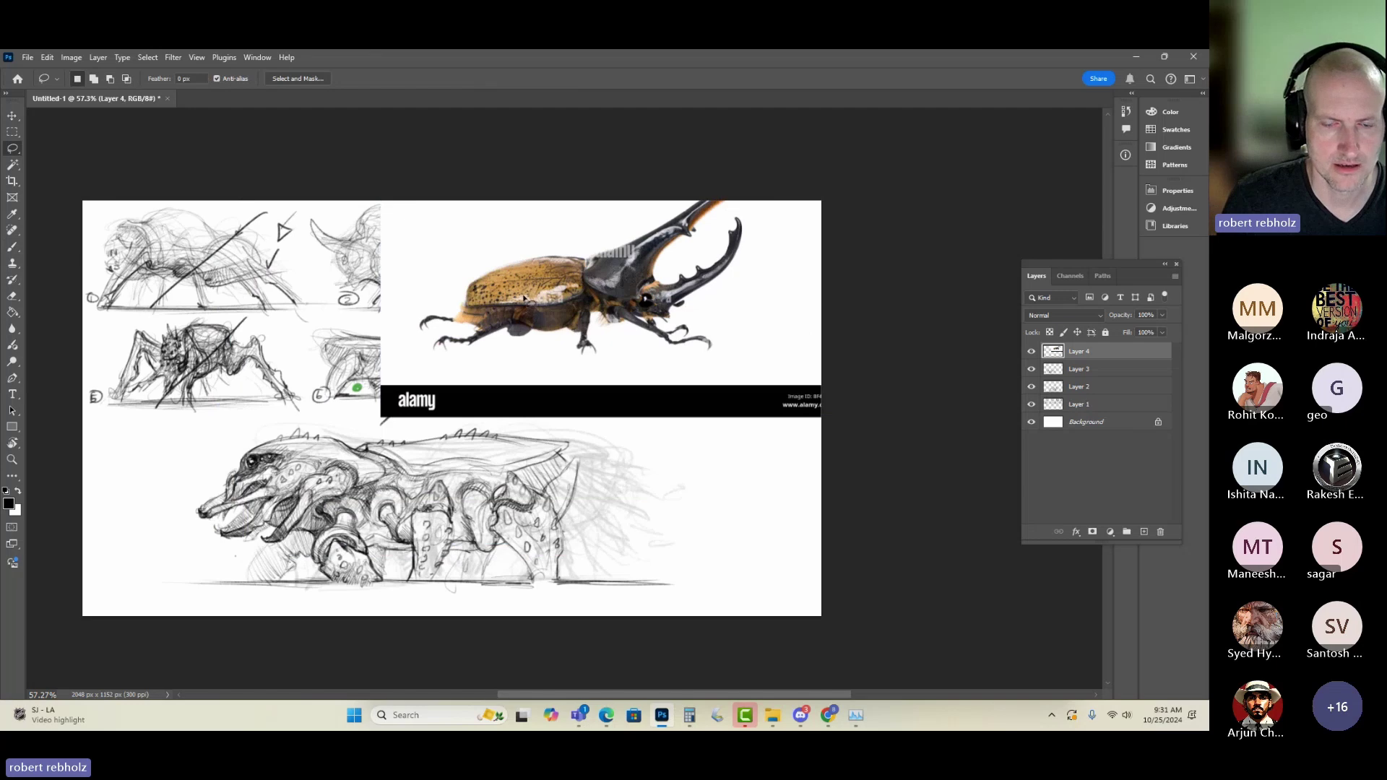
mouse_move(584, 270)
left_mouse_down()
mouse_move(481, 277)
mouse_move(591, 261)
mouse_move(439, 389)
mouse_move(312, 453)
left_mouse_up()
key("ctrl+j")
key("v")
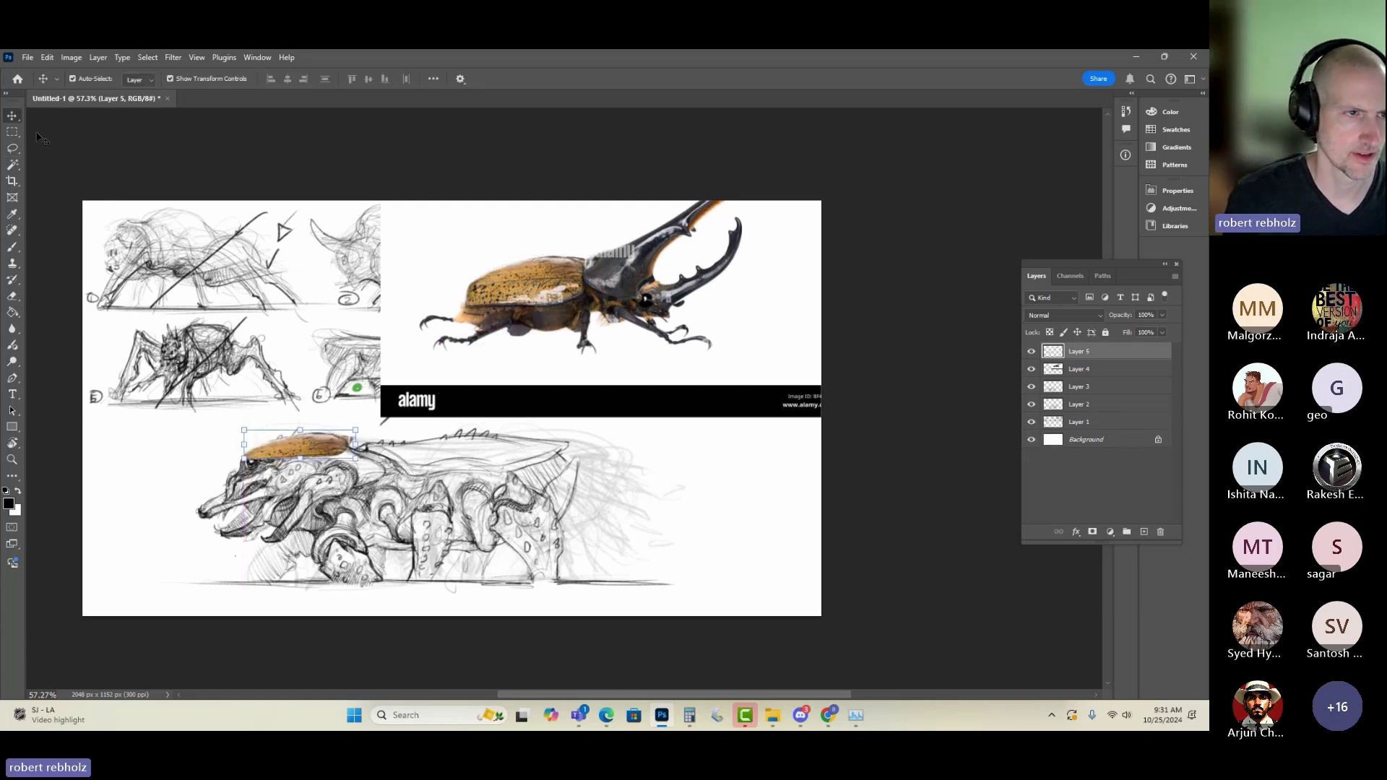
- Flip the wing case piece on the head shell horizontally and apply the transformation
key("m")
right_click(306, 453)
left_click(344, 572)
right_click(329, 468)
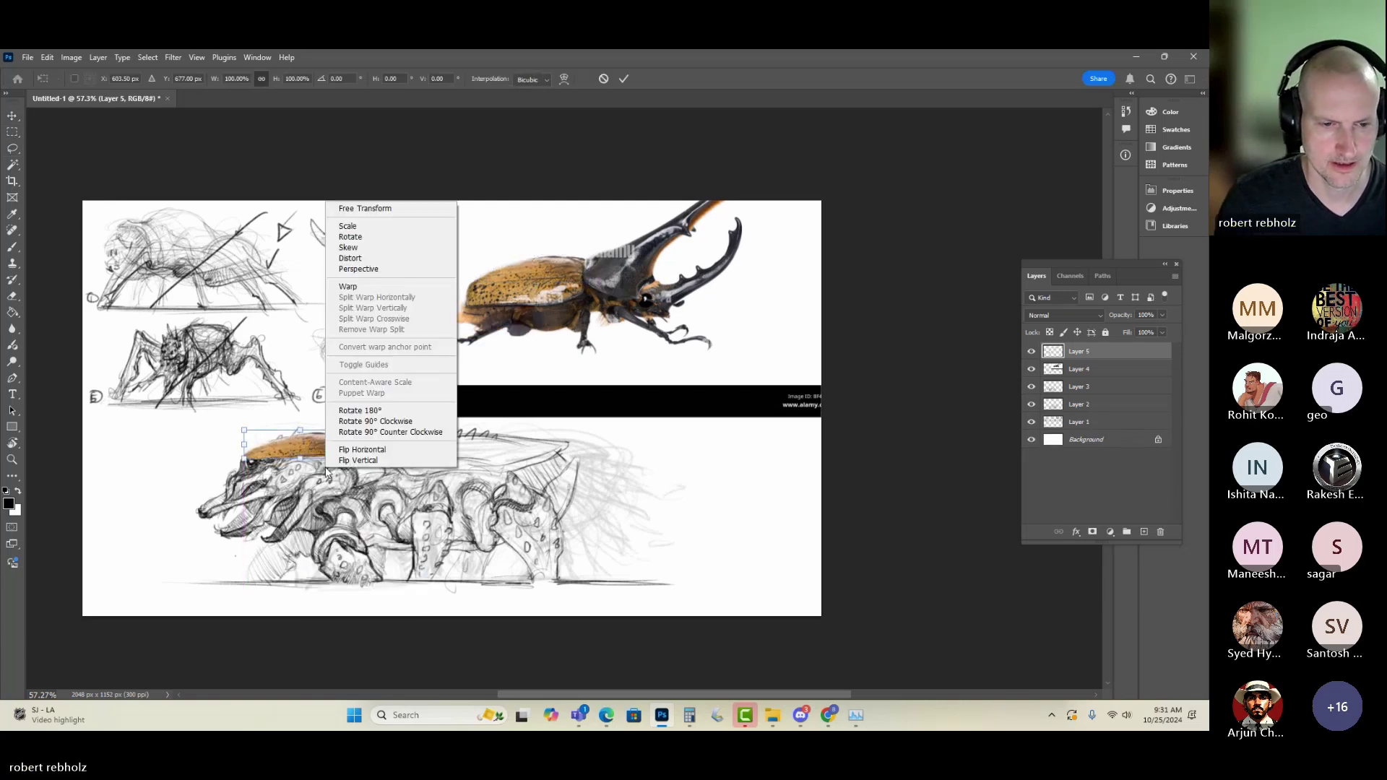
left_click(354, 450)
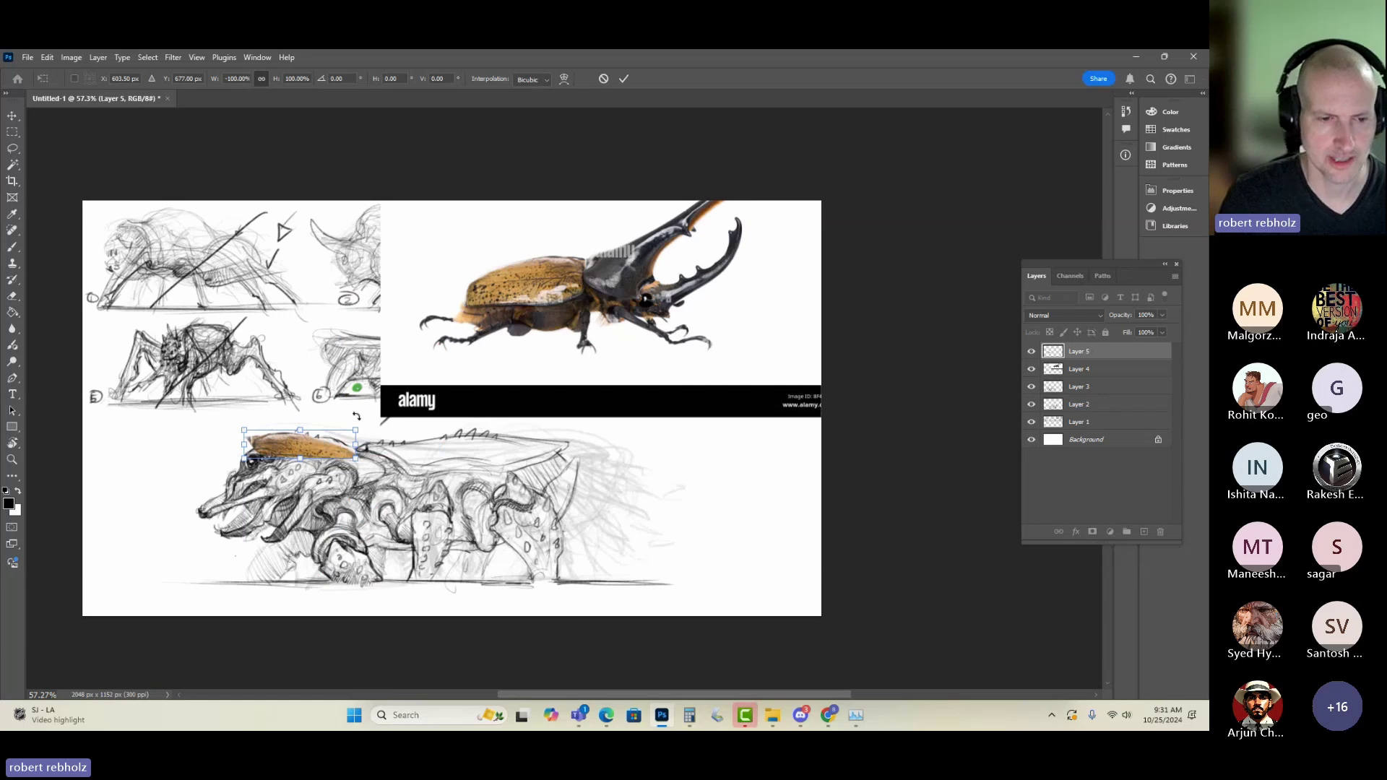
left_click(71, 58)
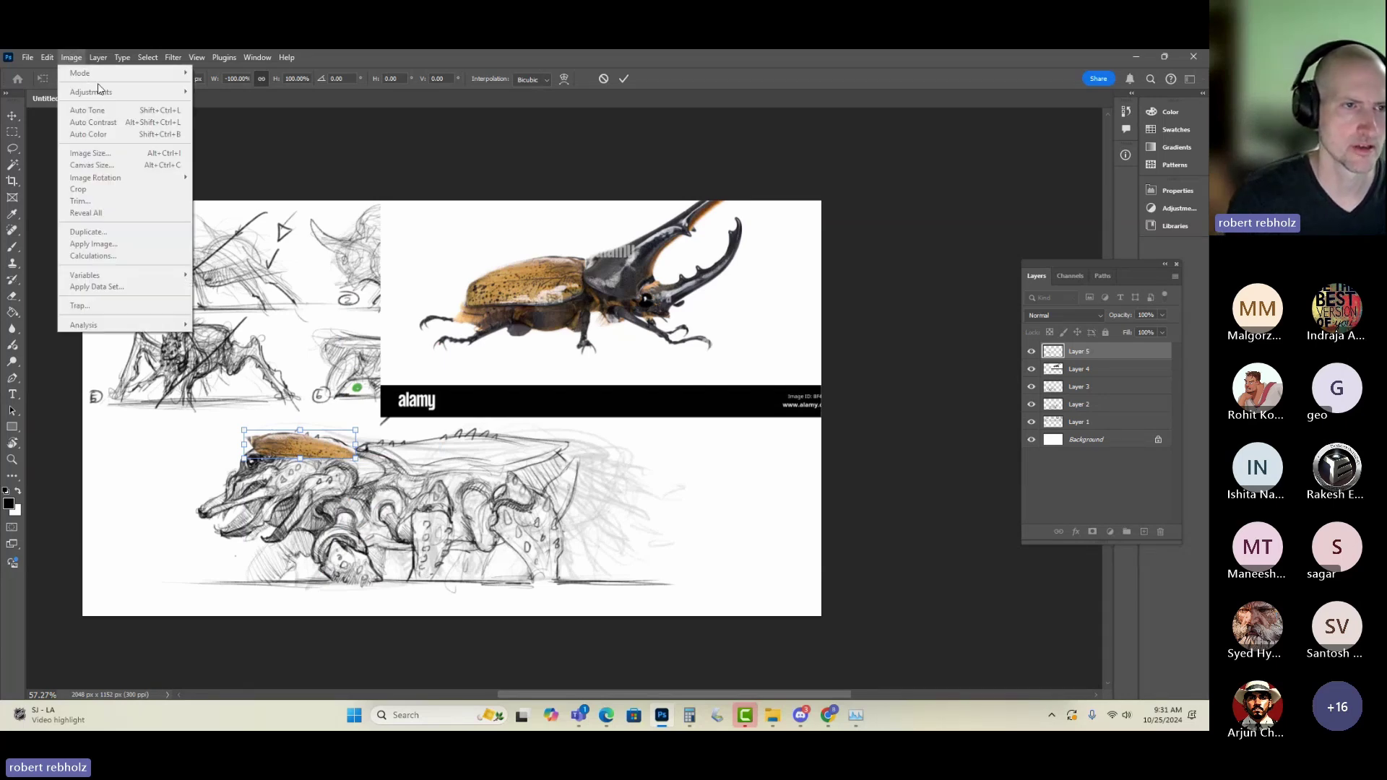
mouse_move(258, 57)
left_click(524, 388)
key("Return")
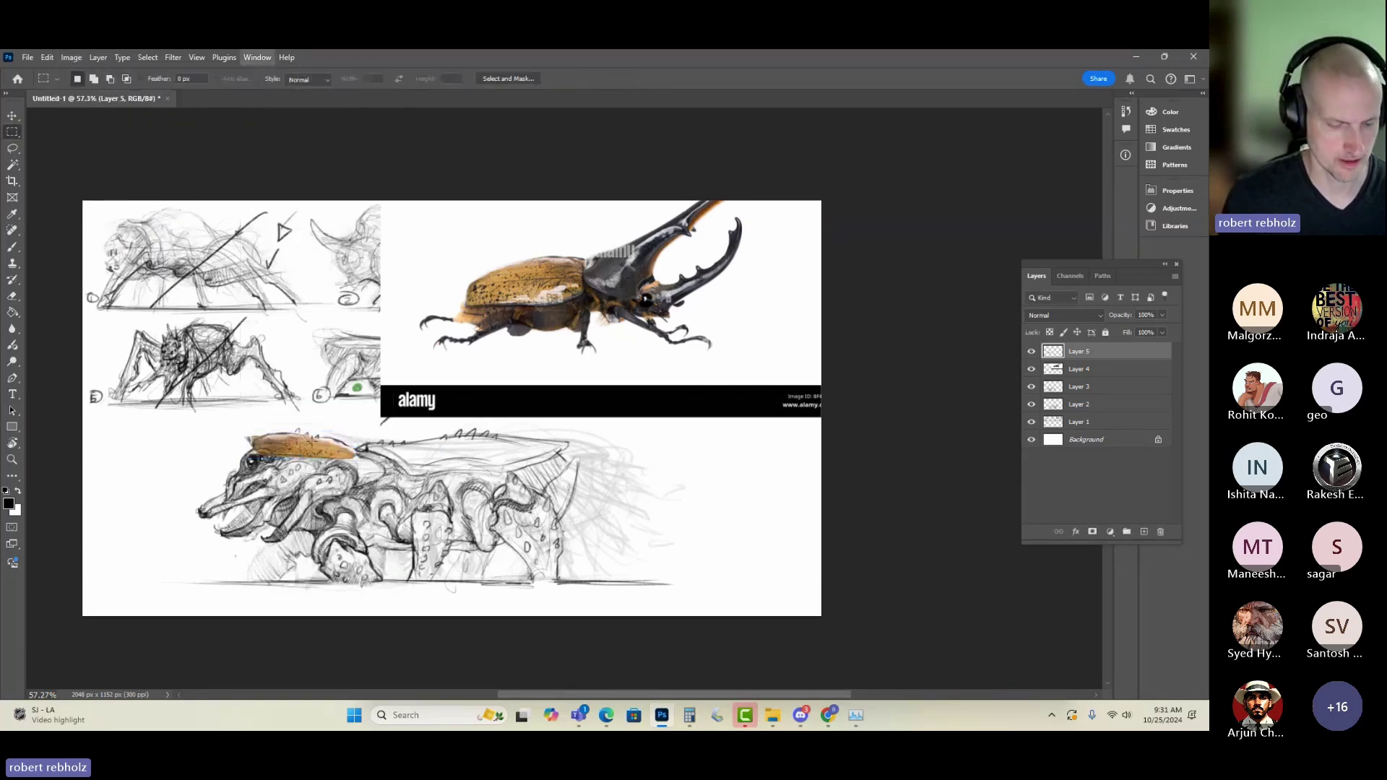
- Apply Auto Contrast to the wing case piece and shift it slightly towards the creature's back plate
key("v")
key("alt+v")
left_click(311, 441)
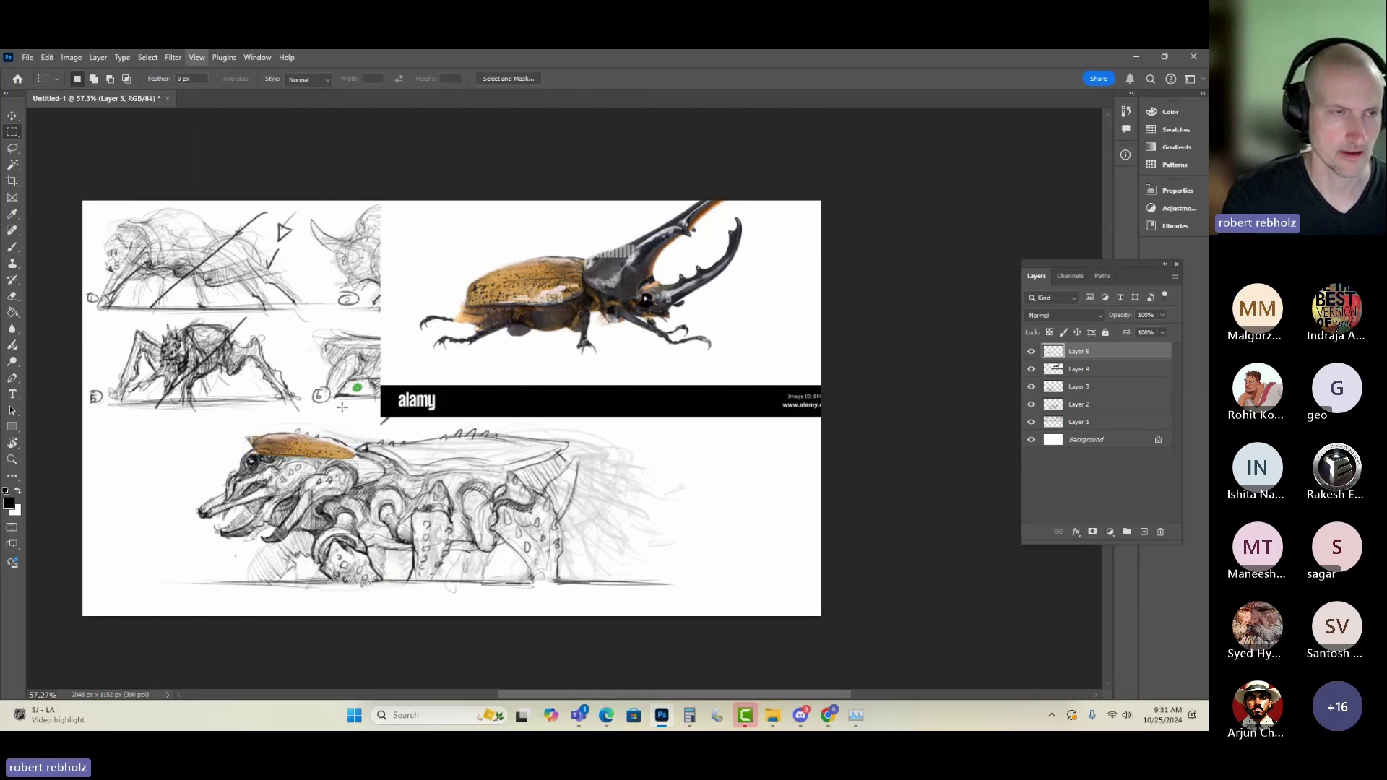
key("m")
left_click(71, 58)
left_click(107, 123)
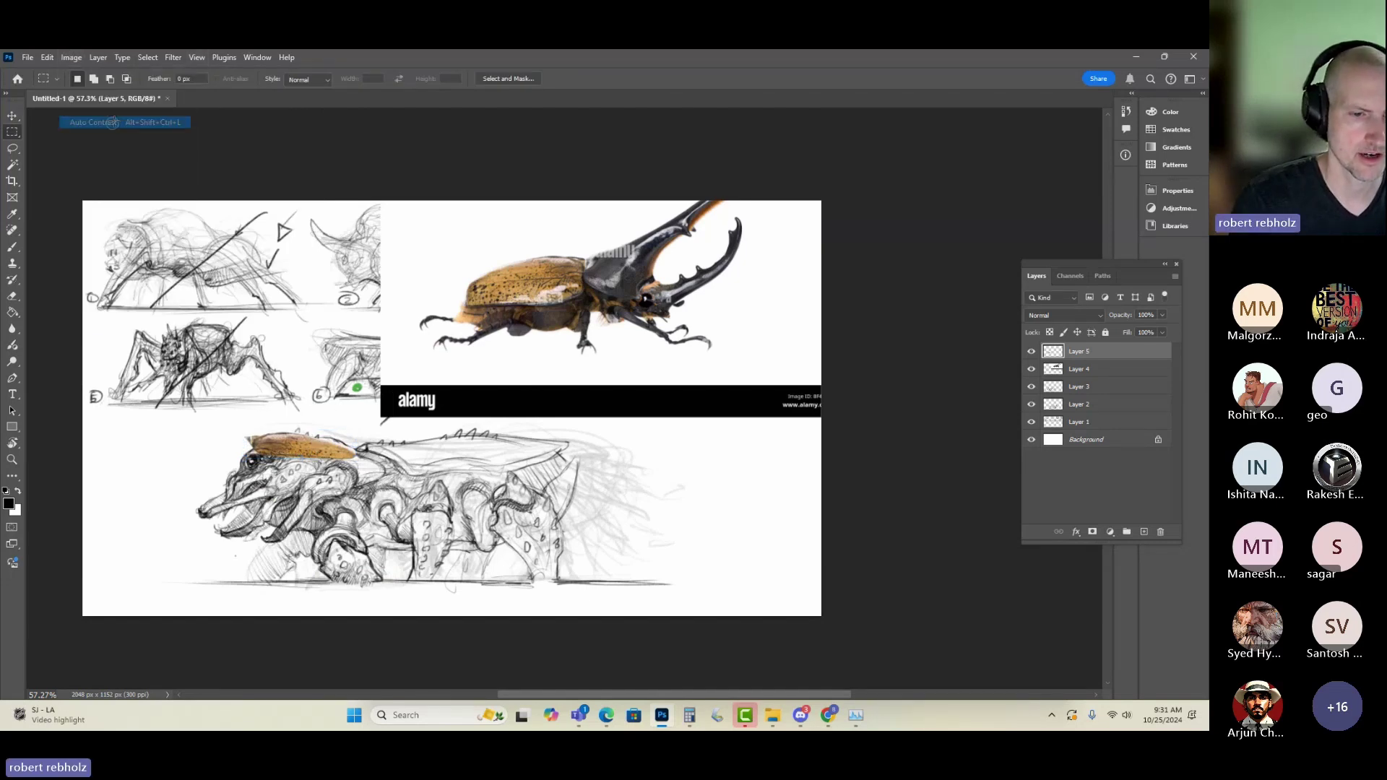
key("v")
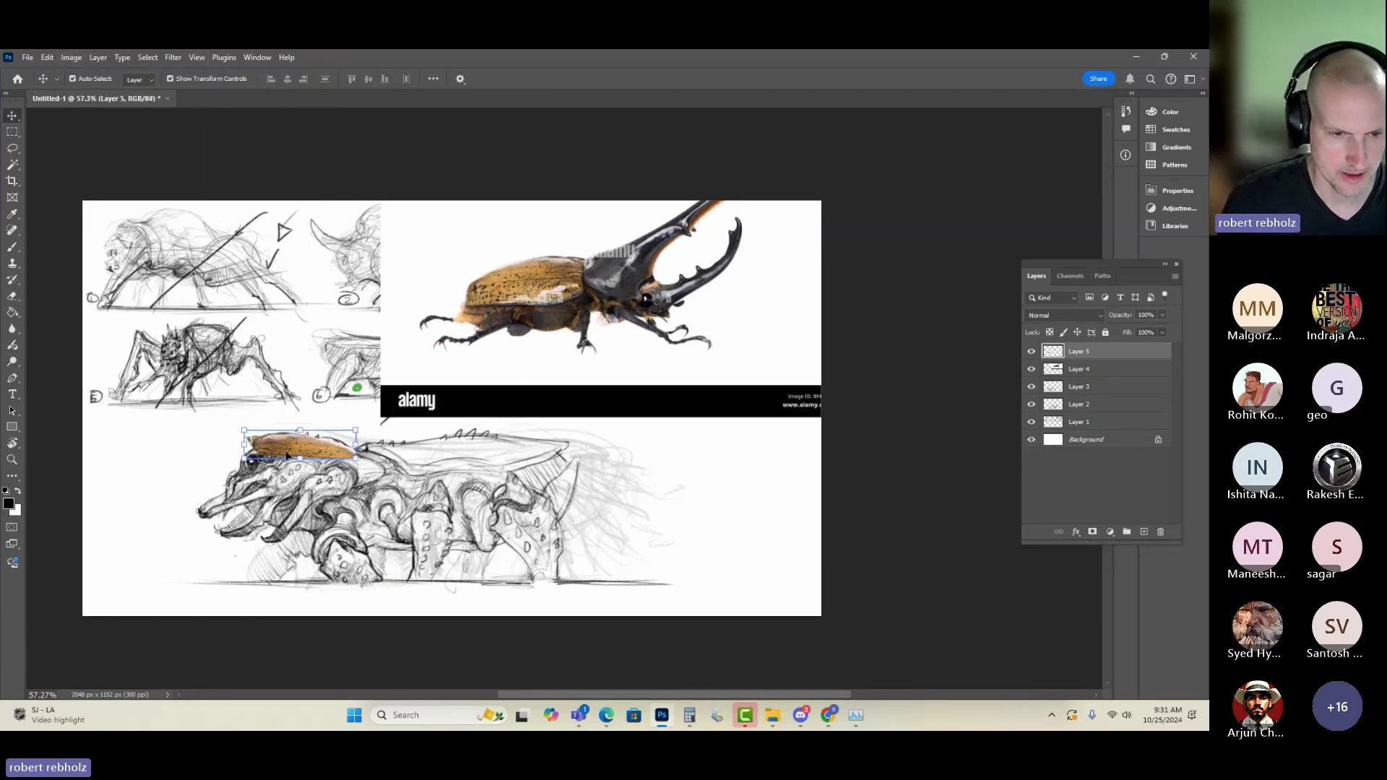
left_click_drag(285, 453, 289, 457)
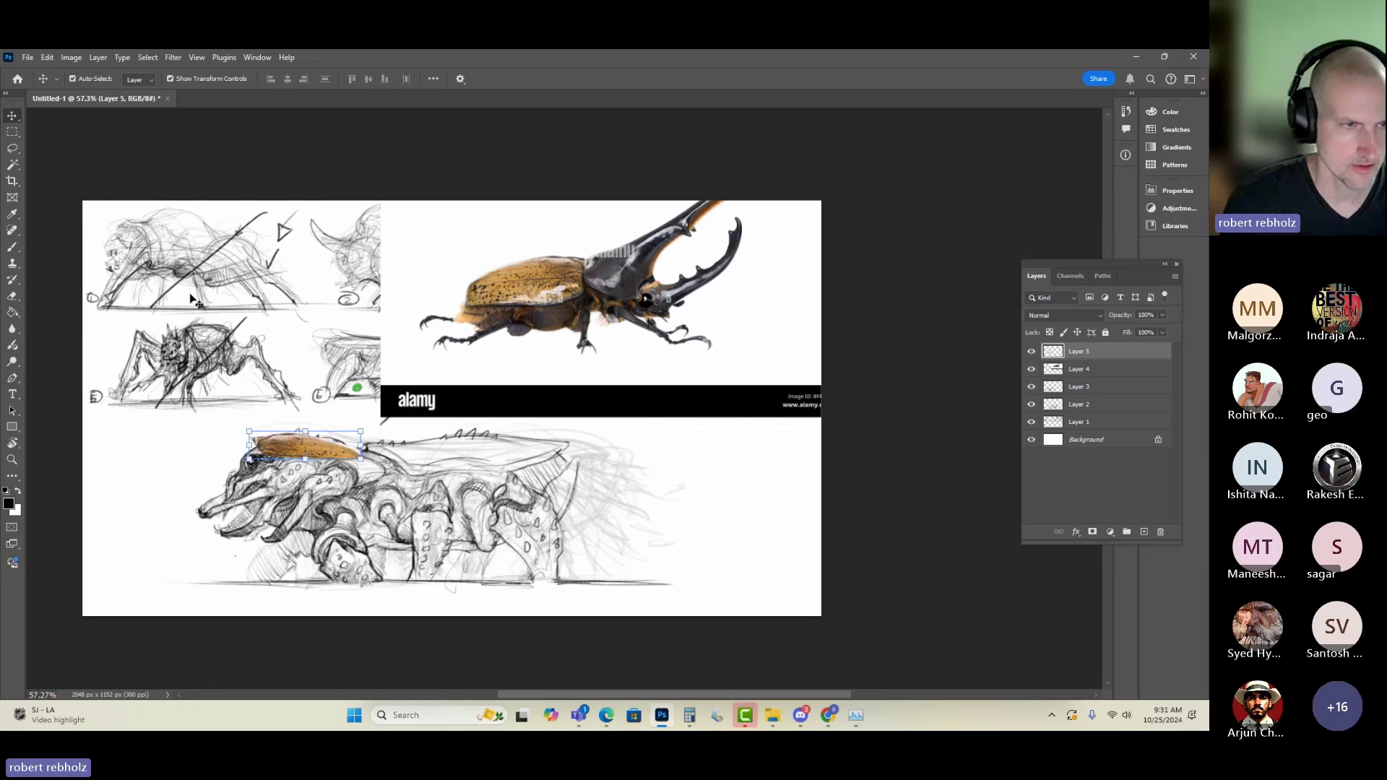
- Warp the wing case piece so its front and rear corners follow the curve of the head shell
left_click(12, 131)
right_click(297, 442)
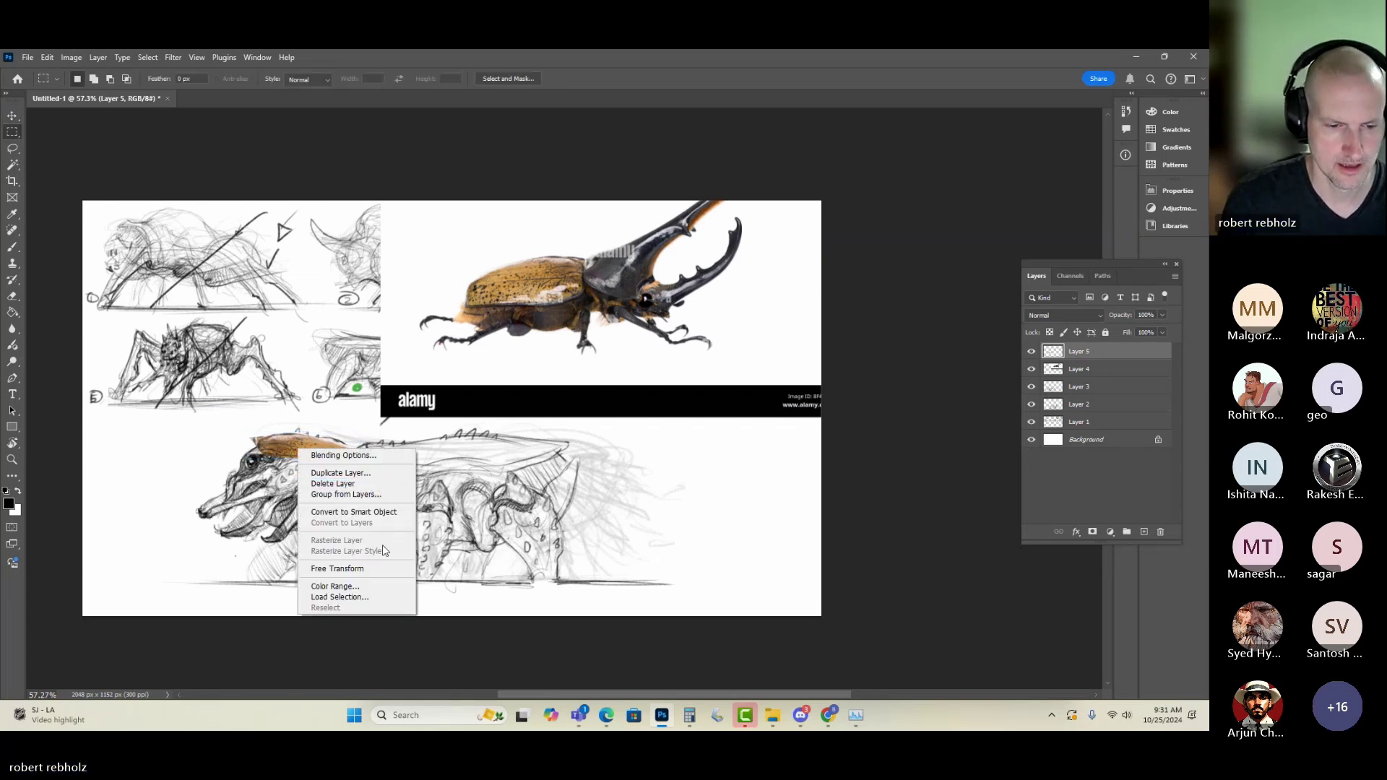
left_click(333, 570)
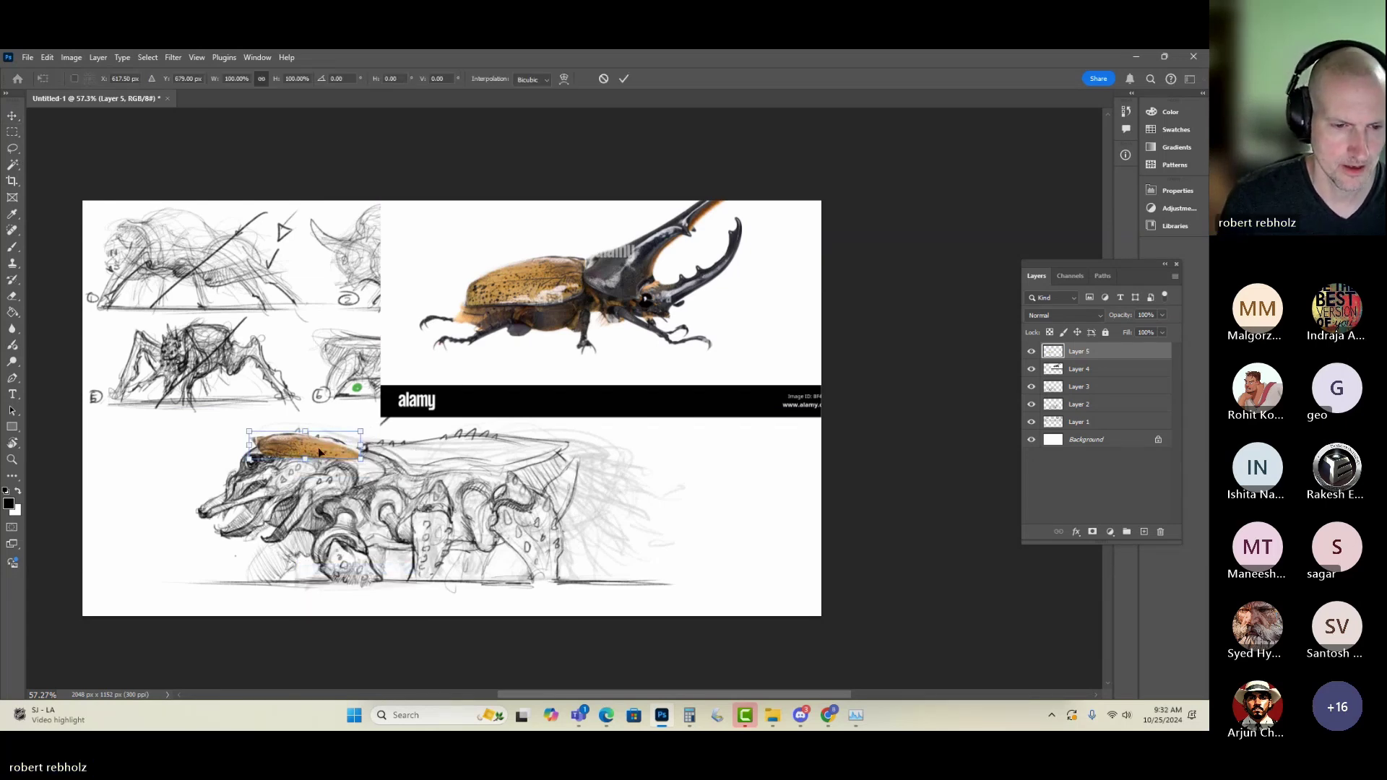
right_click(321, 465)
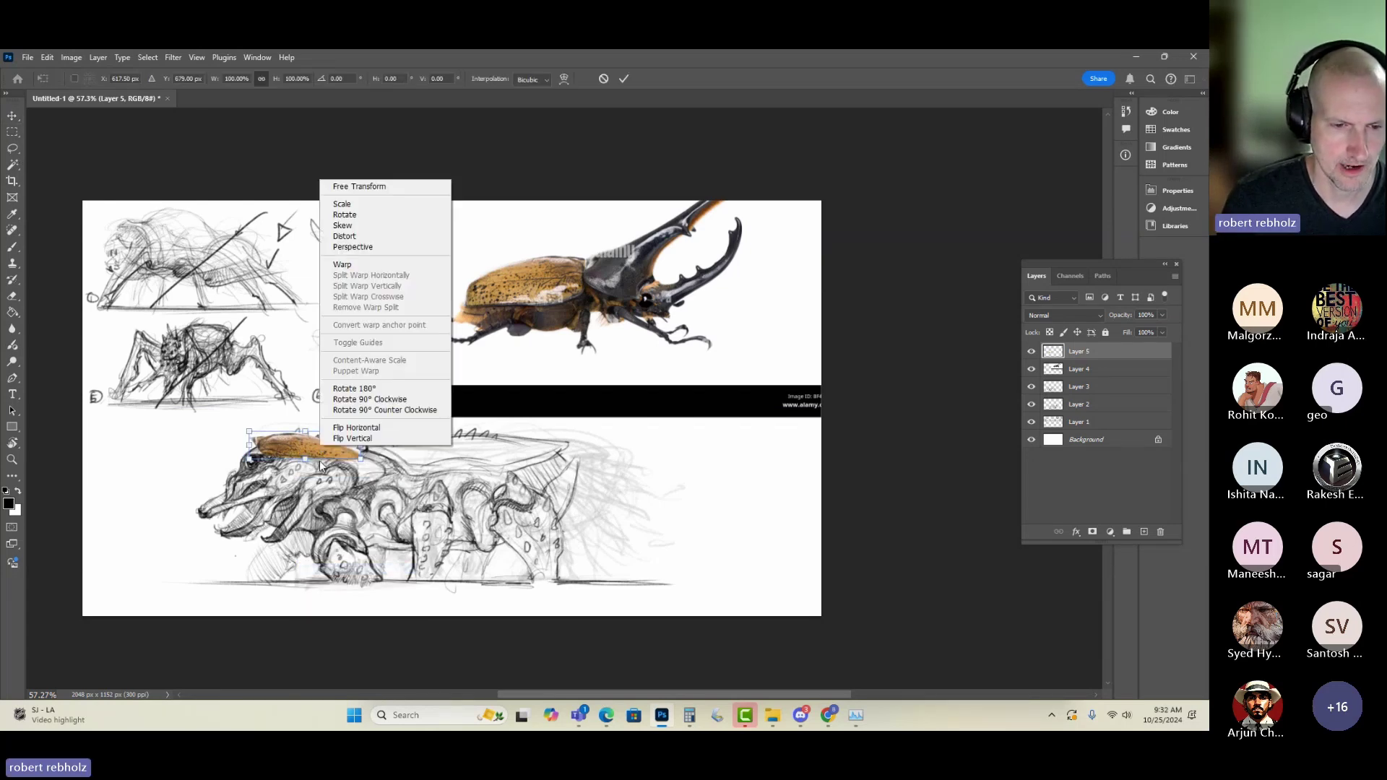
left_click(347, 265)
scroll(114, 474, "up", 5)
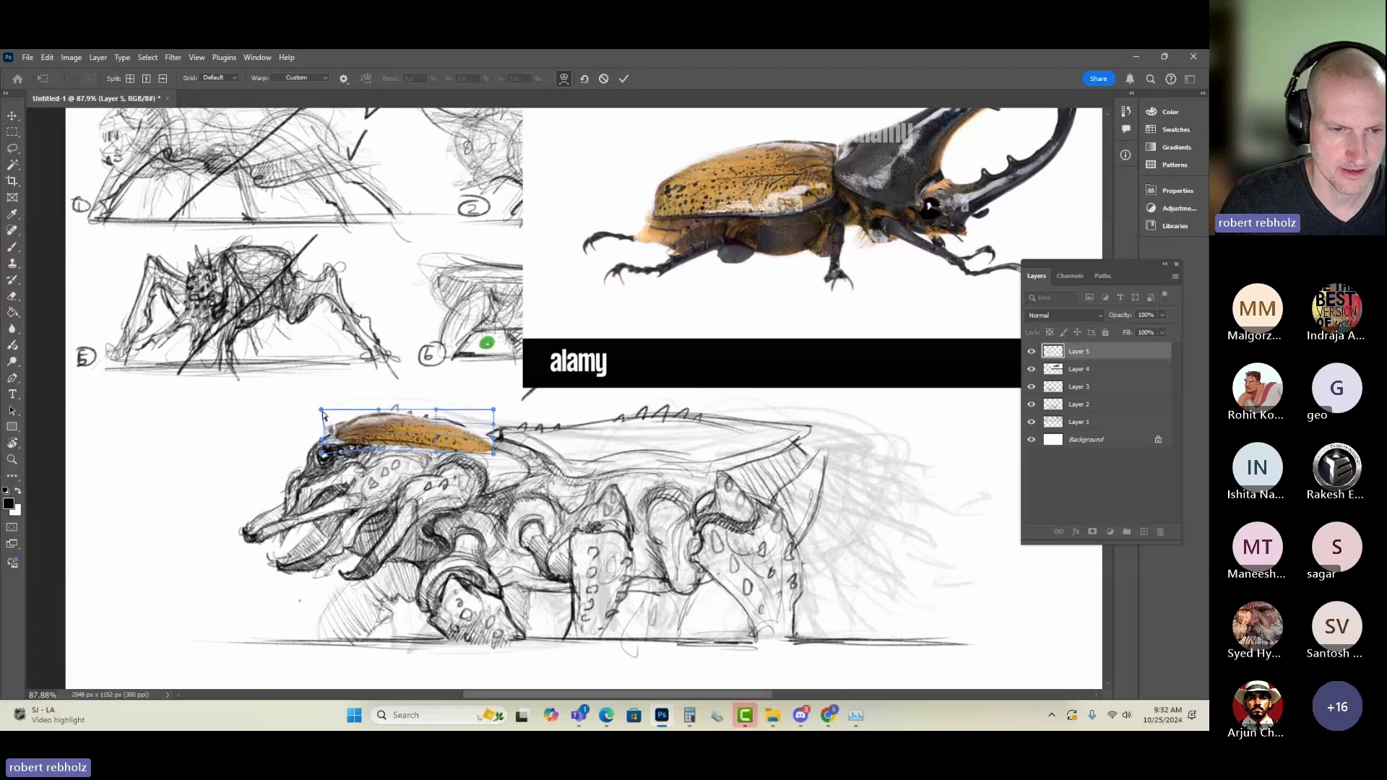
left_click_drag(325, 427, 379, 426)
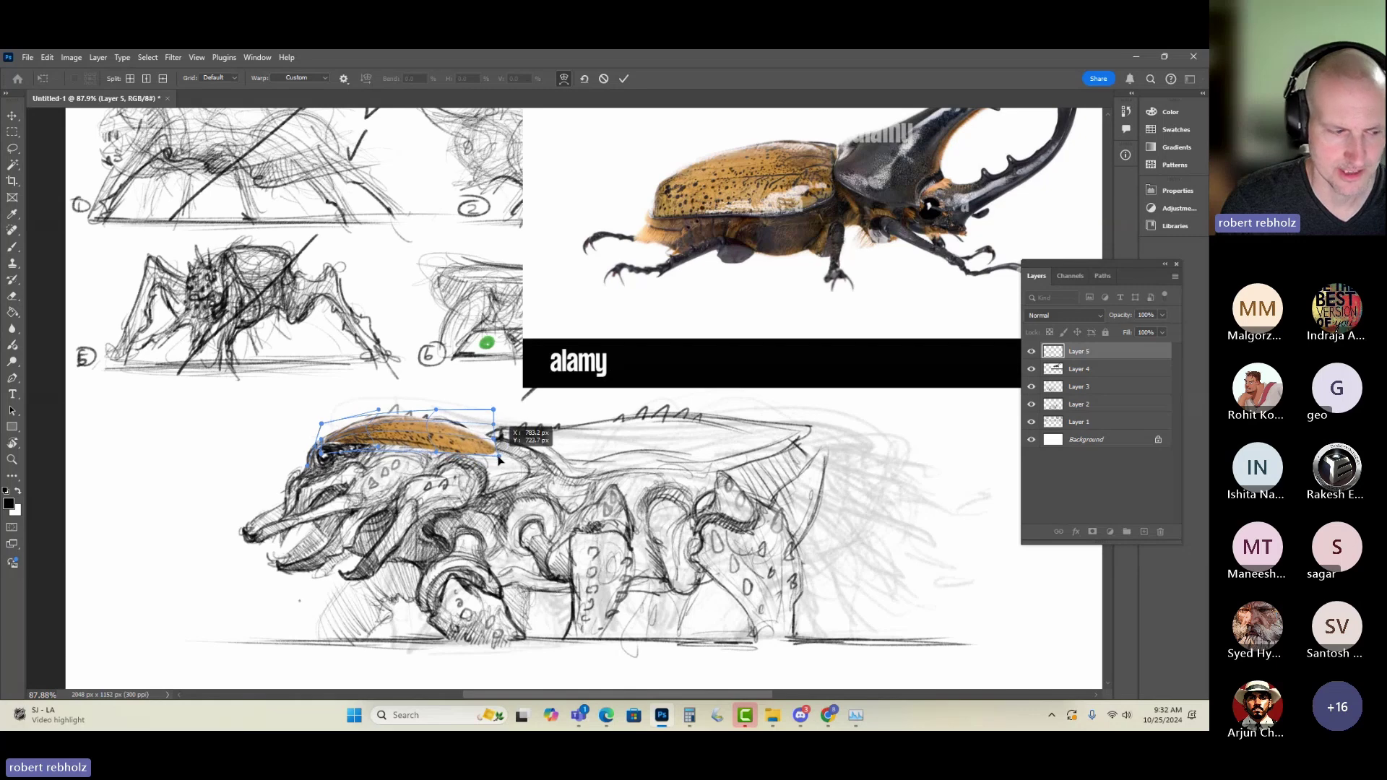
key("Return")
- Erase the excess texture along the lower rear edge of the wing case piece with a small eraser
key("m")
key("e")
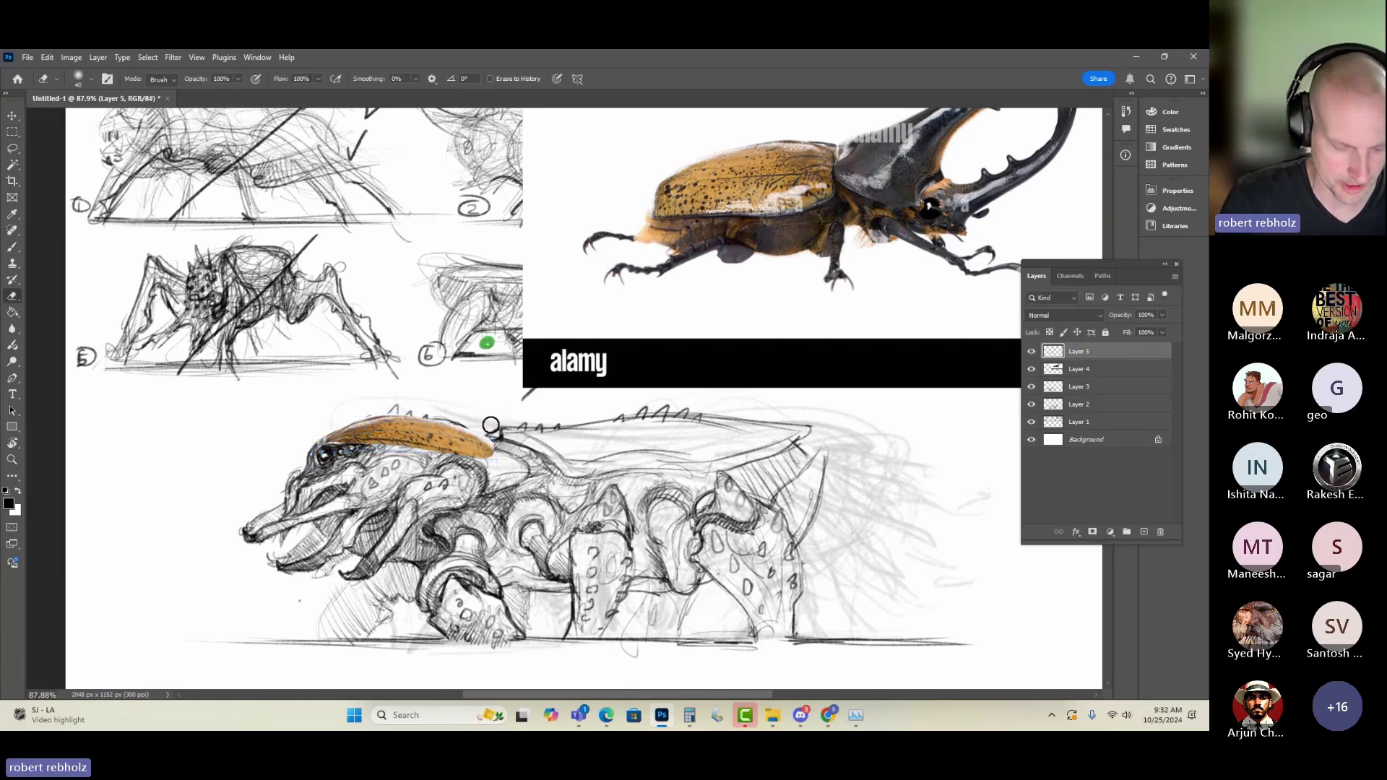
mouse_move(439, 453)
left_mouse_down()
mouse_move(335, 446)
mouse_move(484, 452)
left_mouse_up()
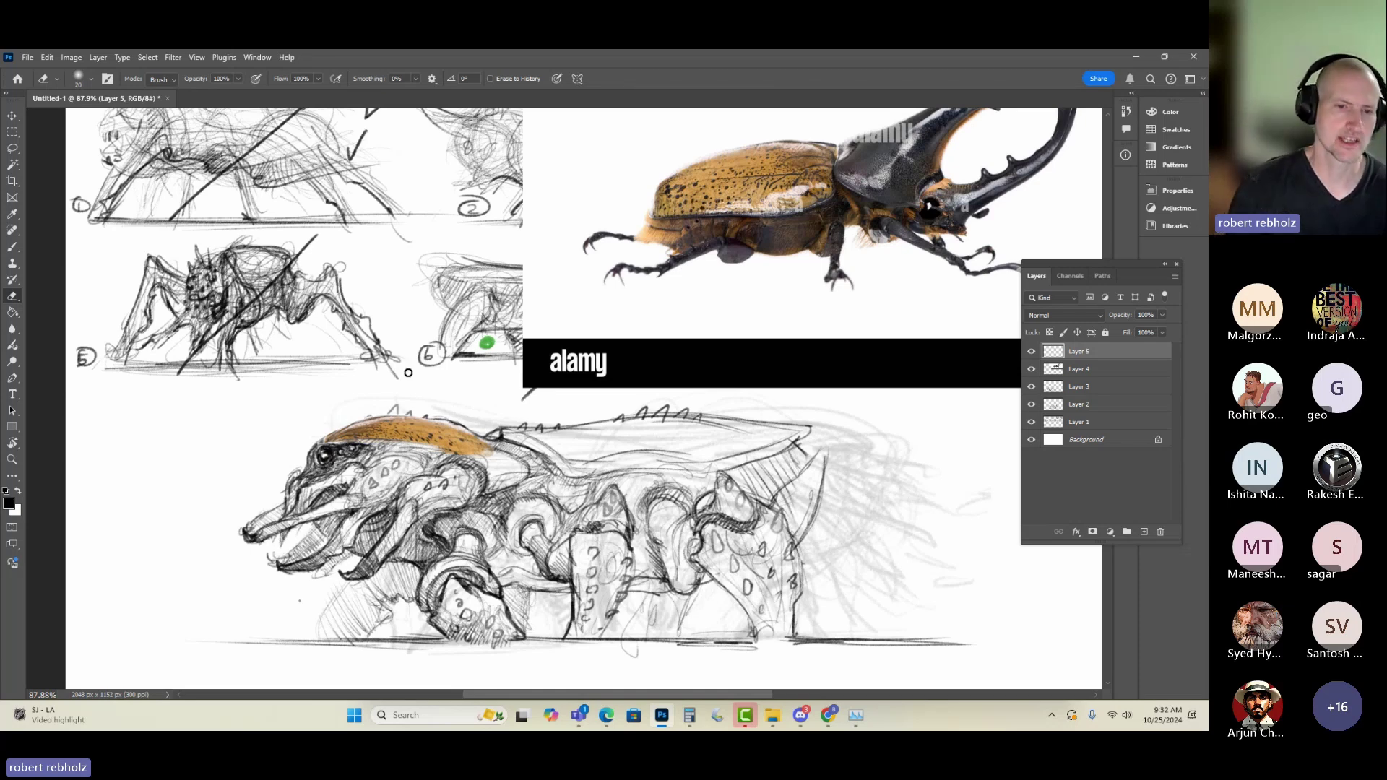
- Add a new layer above the wing case piece and sample a dark brown from the head shell as the brush colour
key("i")
left_click(359, 427)
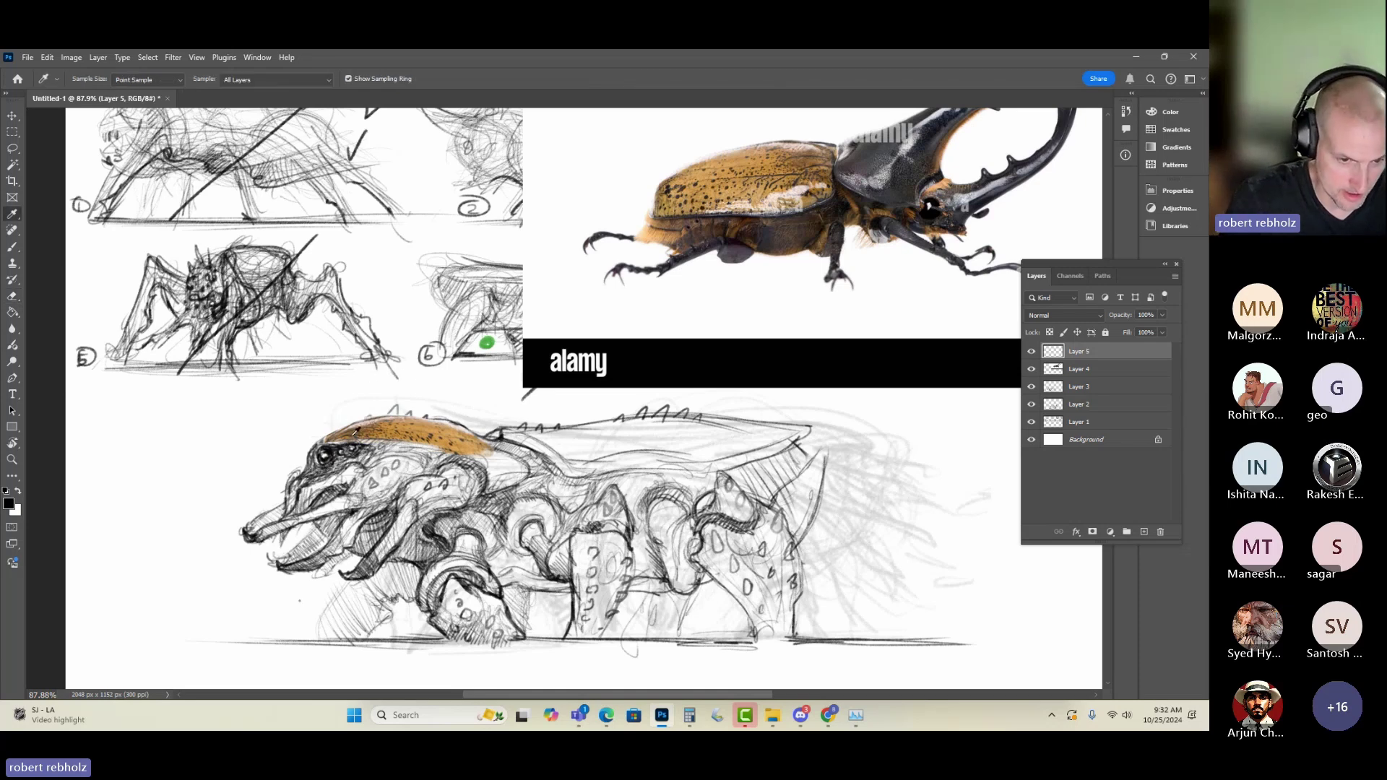
key("b")
left_click(1143, 532)
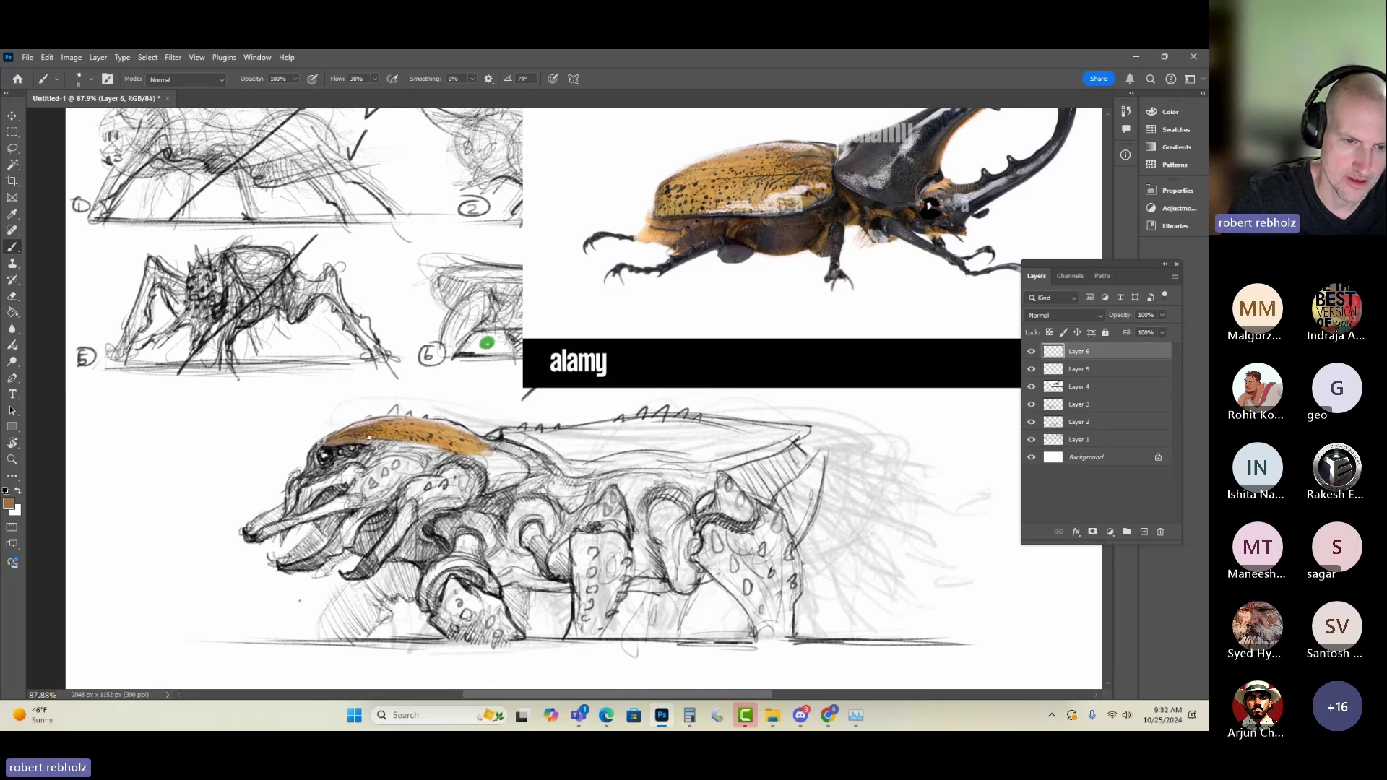
key("i")
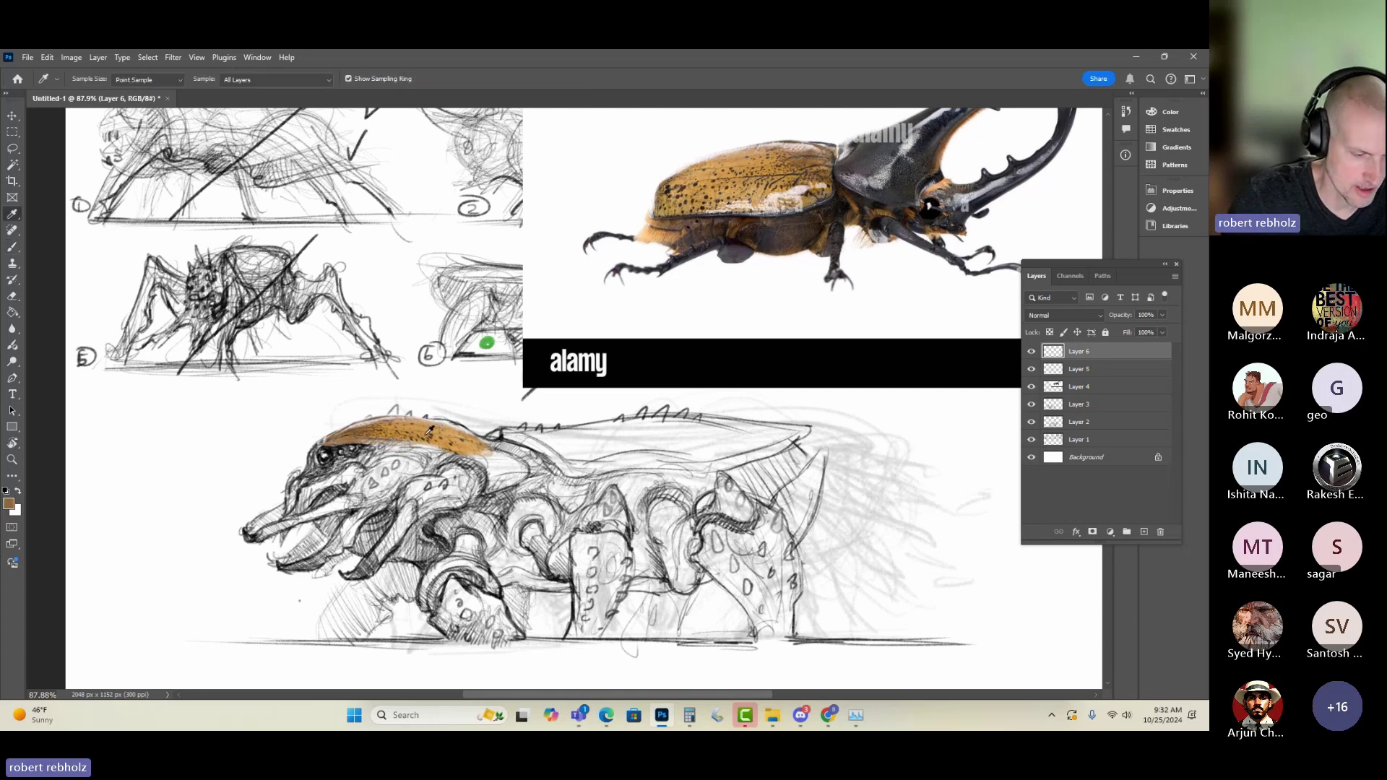
left_click(455, 441)
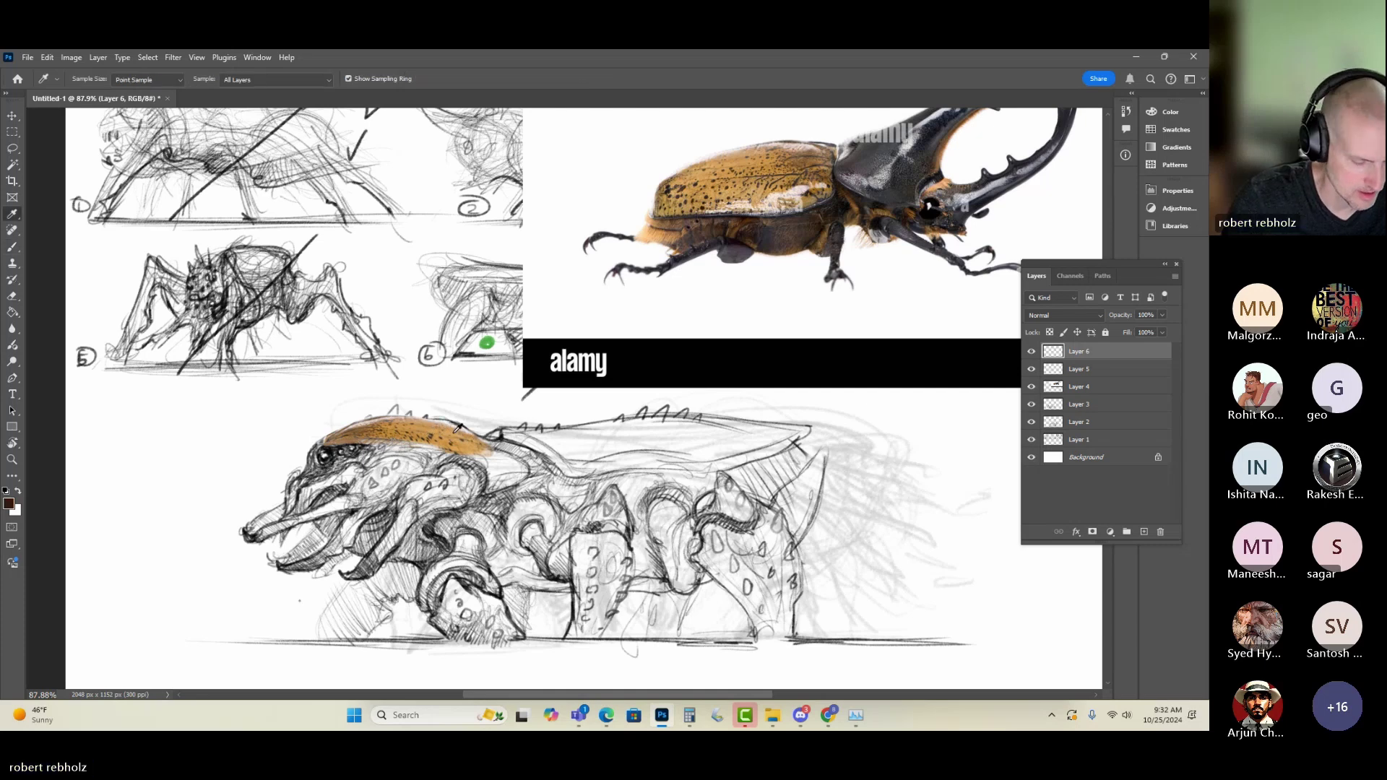
key("b")
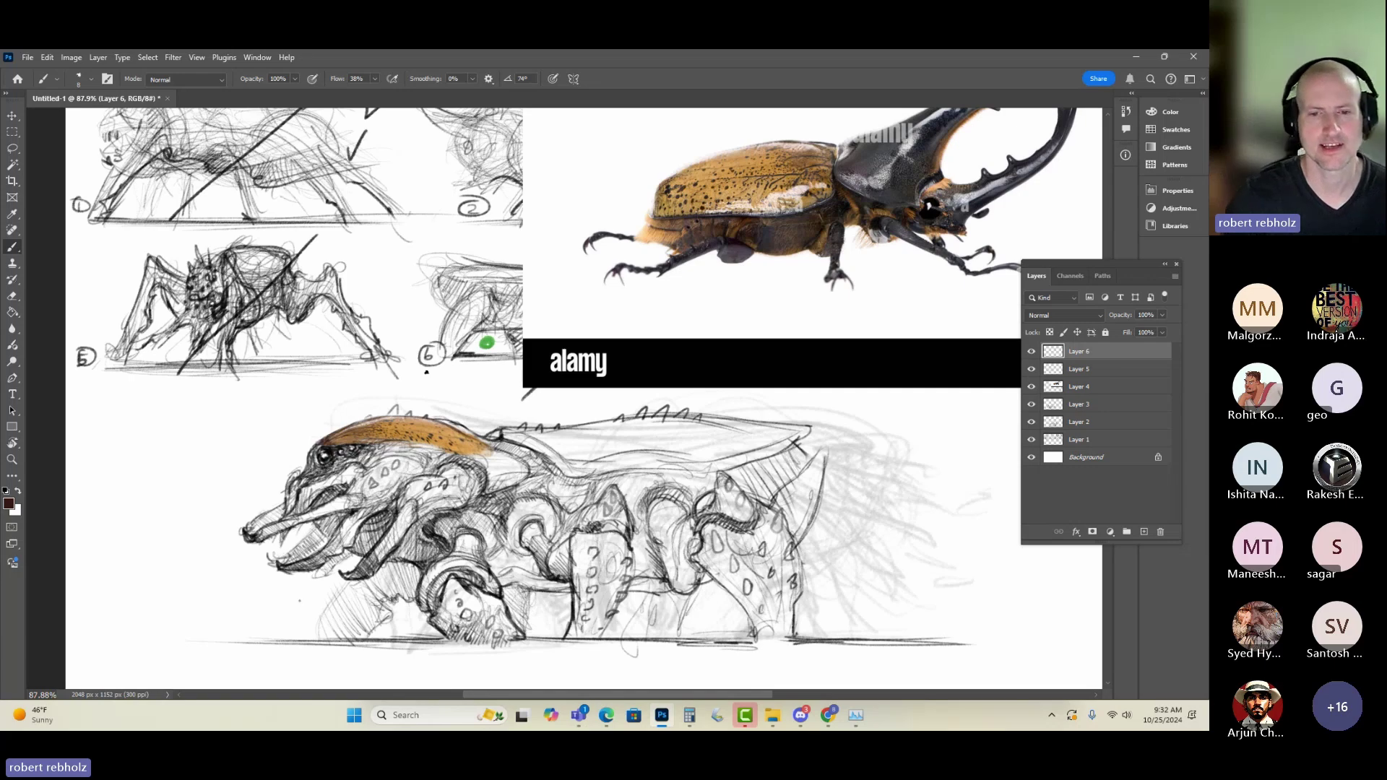
- Flip the beetle reference photo horizontally so it faces the same way as the creature
scroll(426, 372, "down", 4)
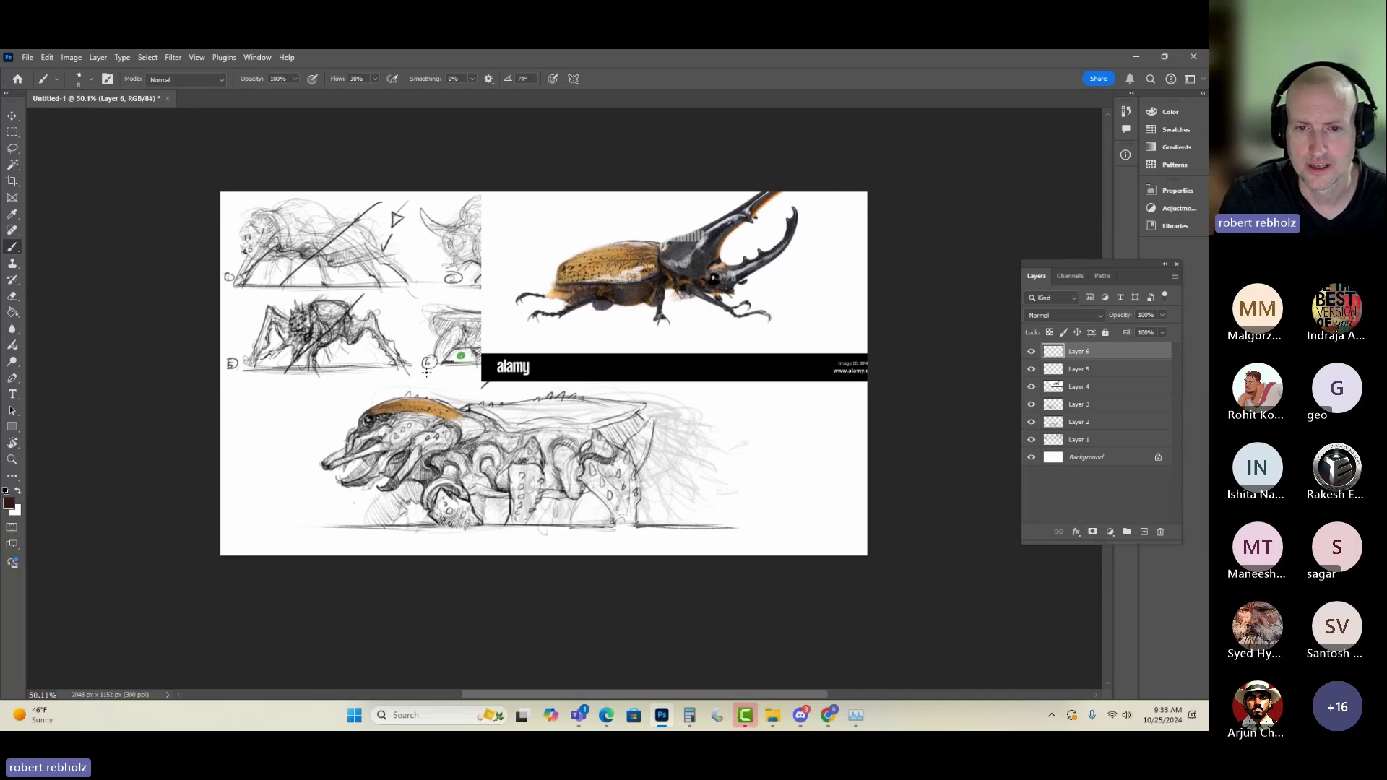
key("v")
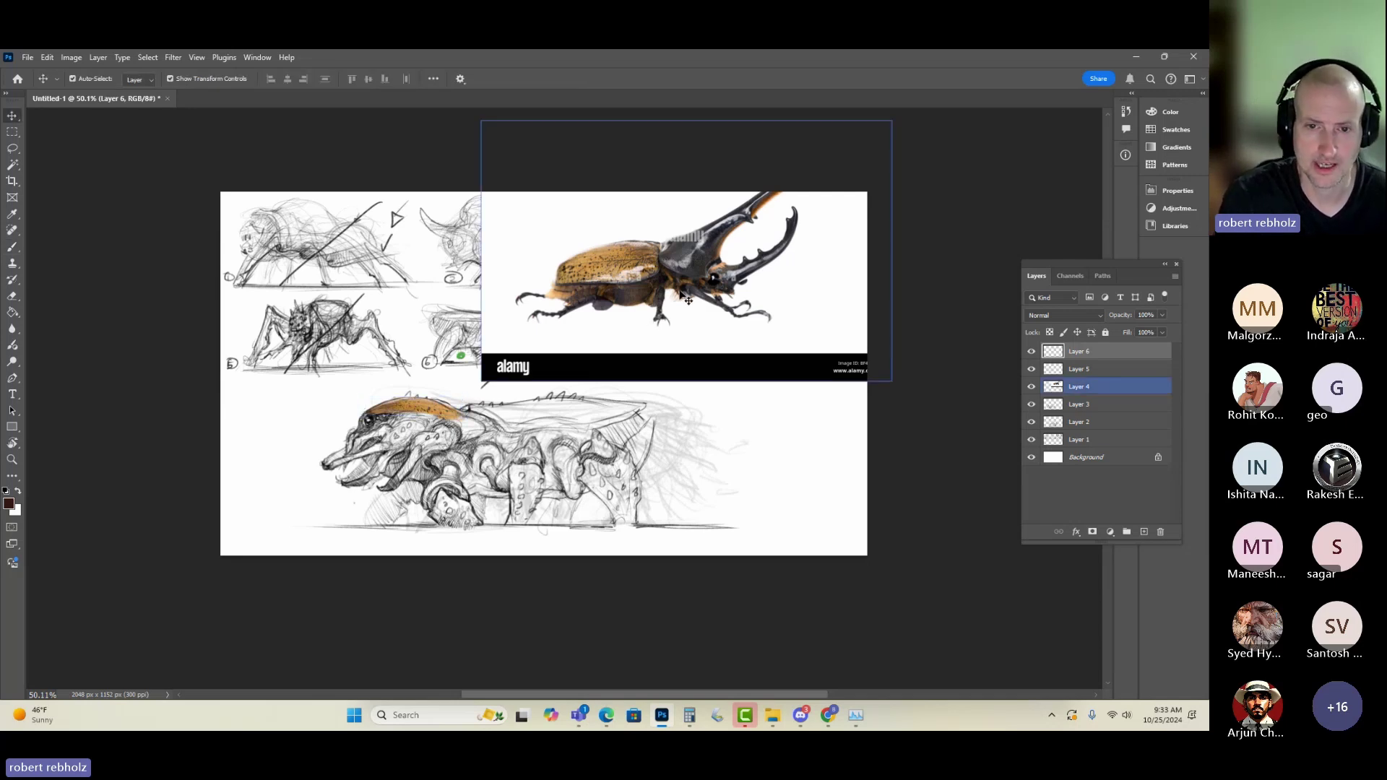
left_click(578, 289)
right_click(608, 285)
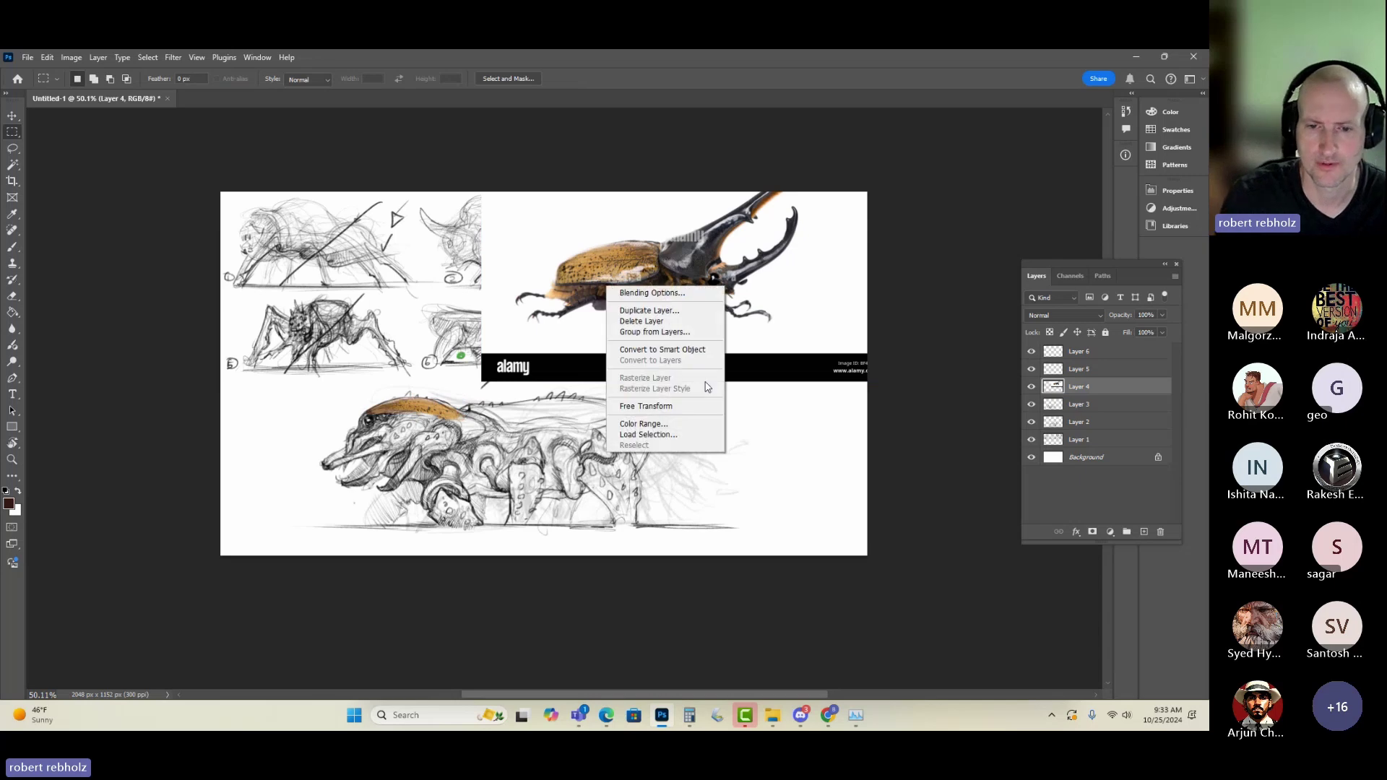
left_click(661, 406)
right_click(678, 345)
left_click(715, 603)
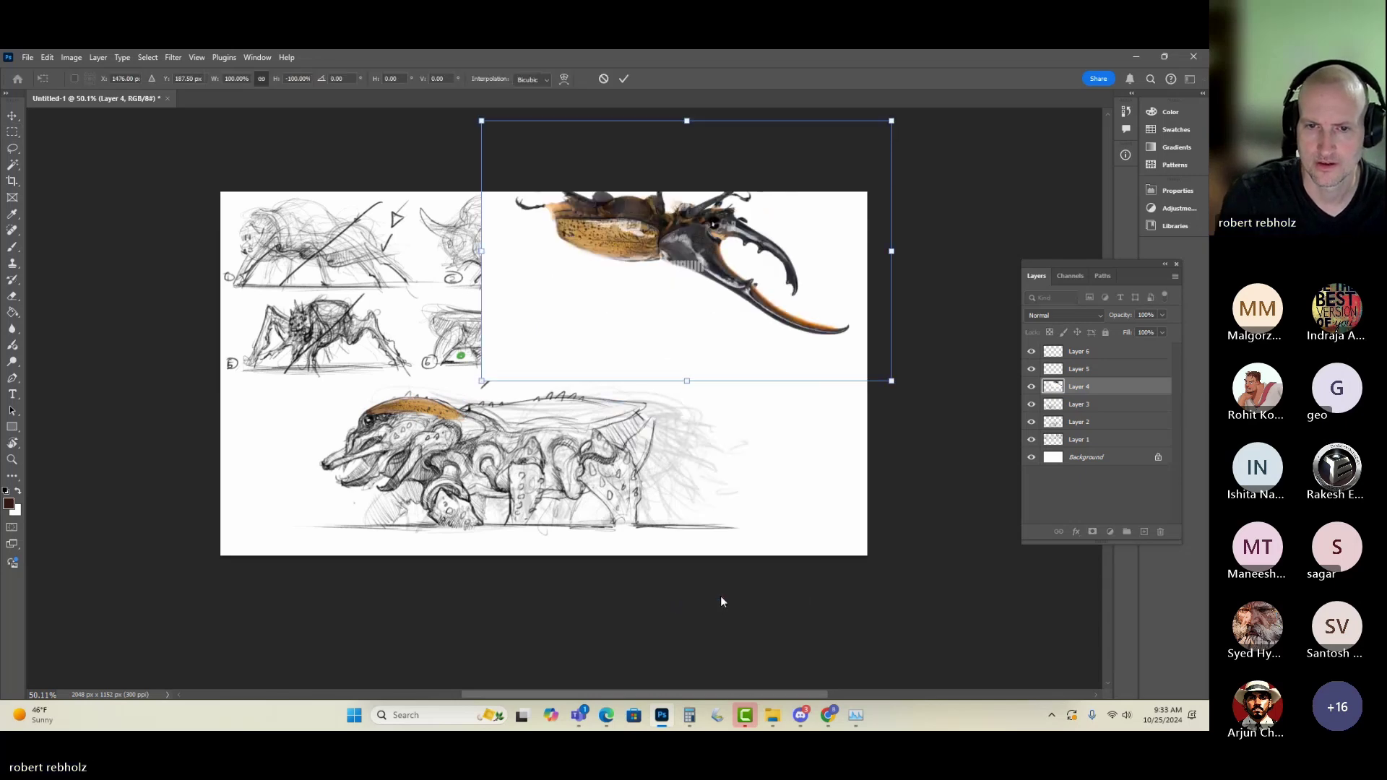
key("ctrl+z")
right_click(718, 328)
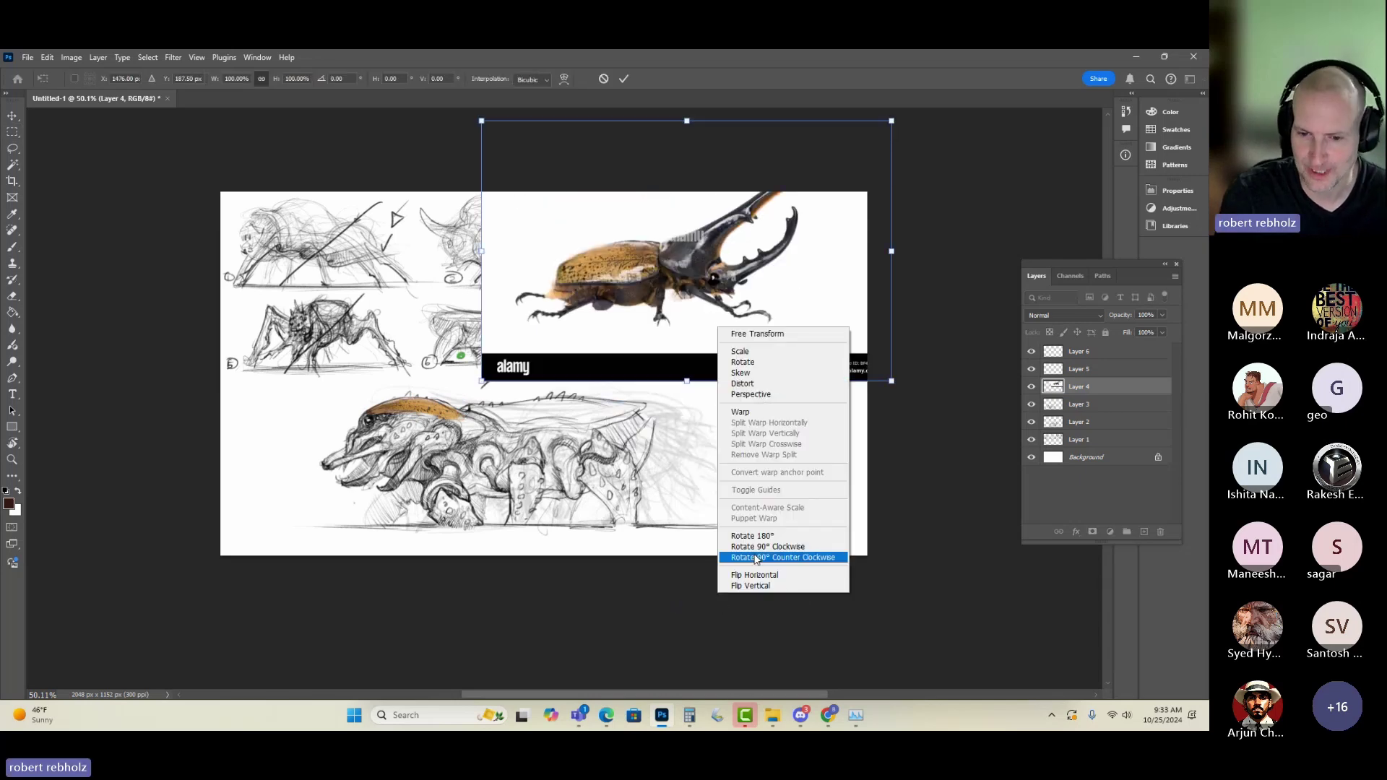
left_click(756, 572)
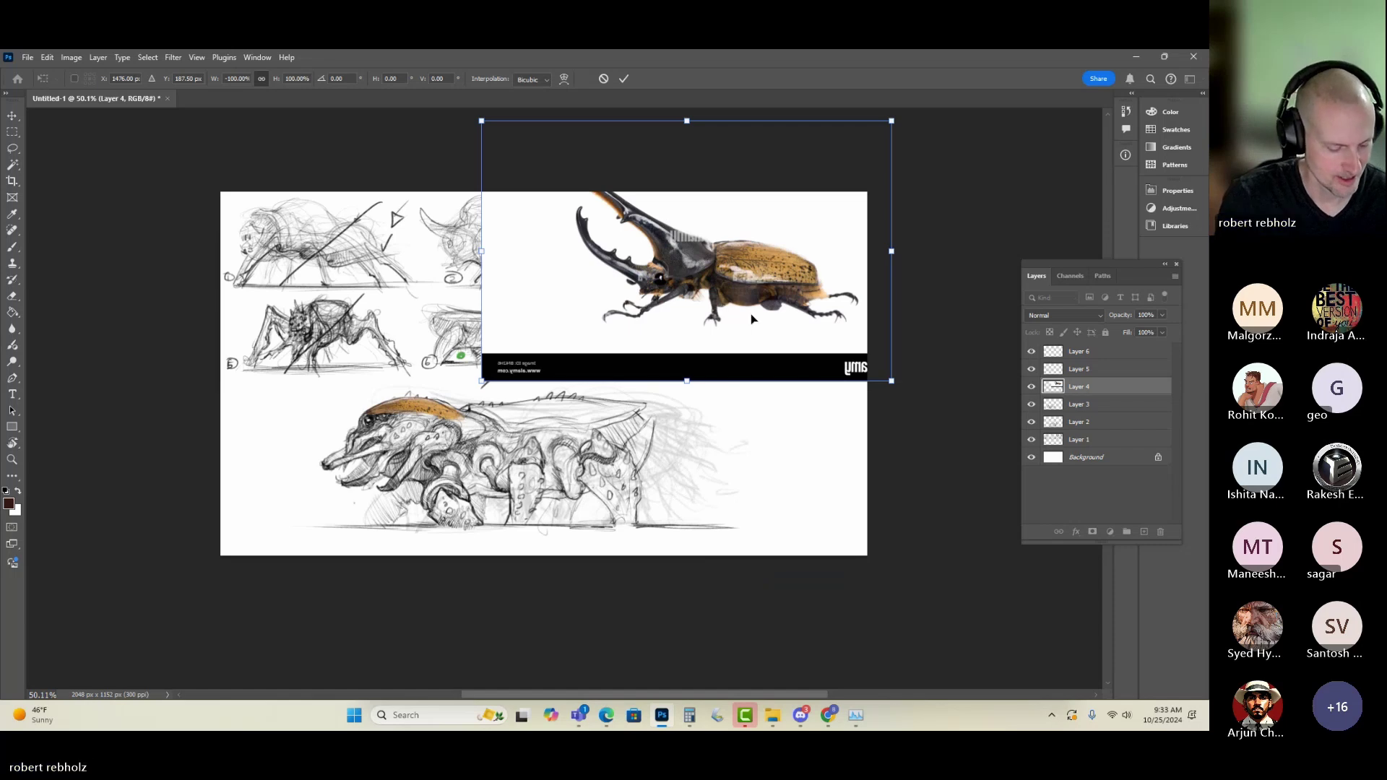
key("Return")
- Lasso the dark underside of the beetle's body in the photo and copy it to a new layer
key("l")
mouse_move(823, 298)
left_mouse_down()
mouse_move(704, 274)
mouse_move(658, 292)
mouse_move(741, 309)
mouse_move(820, 303)
left_mouse_up()
key("ctrl+j")
- Move the copied underside piece onto the creature's body, enlarge it to span the body, and apply an automatic image correction
key("v")
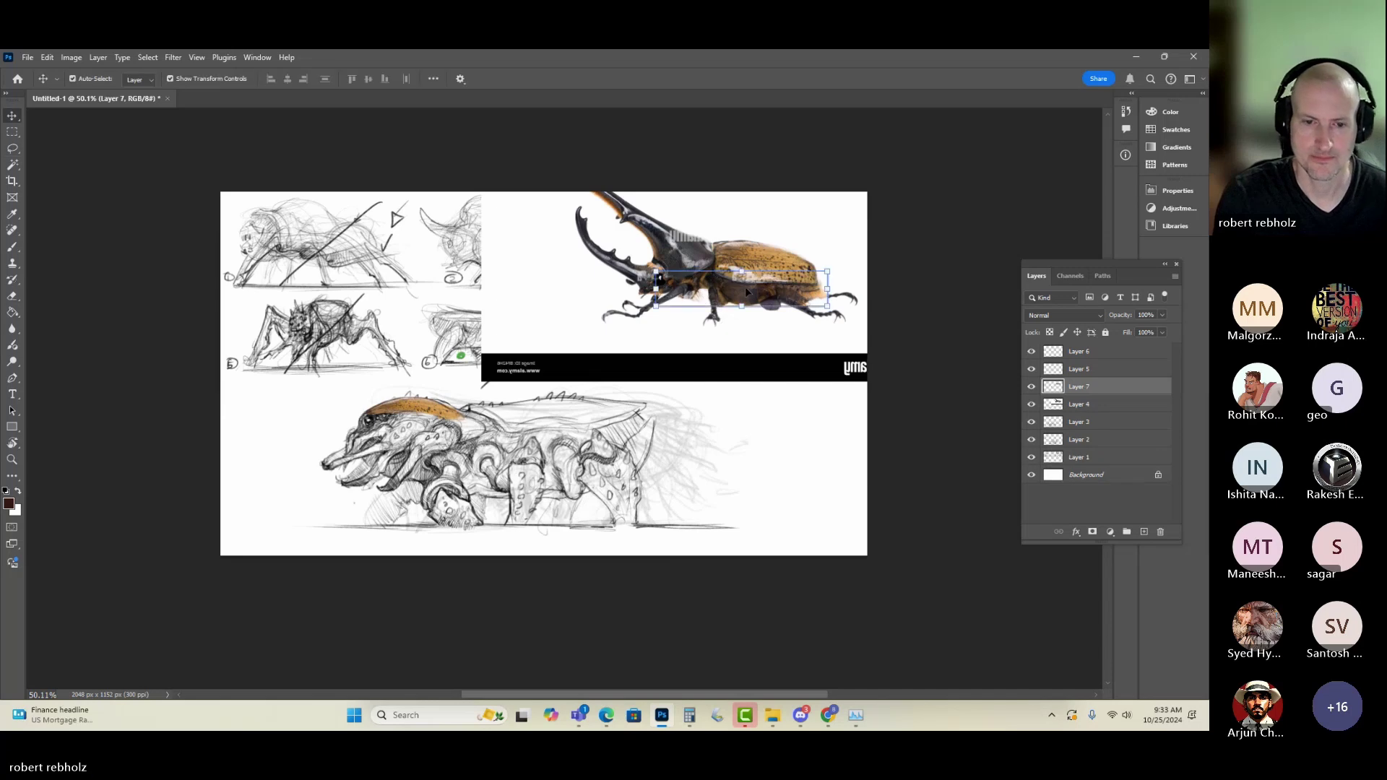
mouse_move(687, 281)
left_mouse_down()
mouse_move(457, 464)
mouse_move(474, 471)
mouse_move(320, 440)
left_mouse_up()
left_click_drag(488, 498, 530, 486)
key("Return")
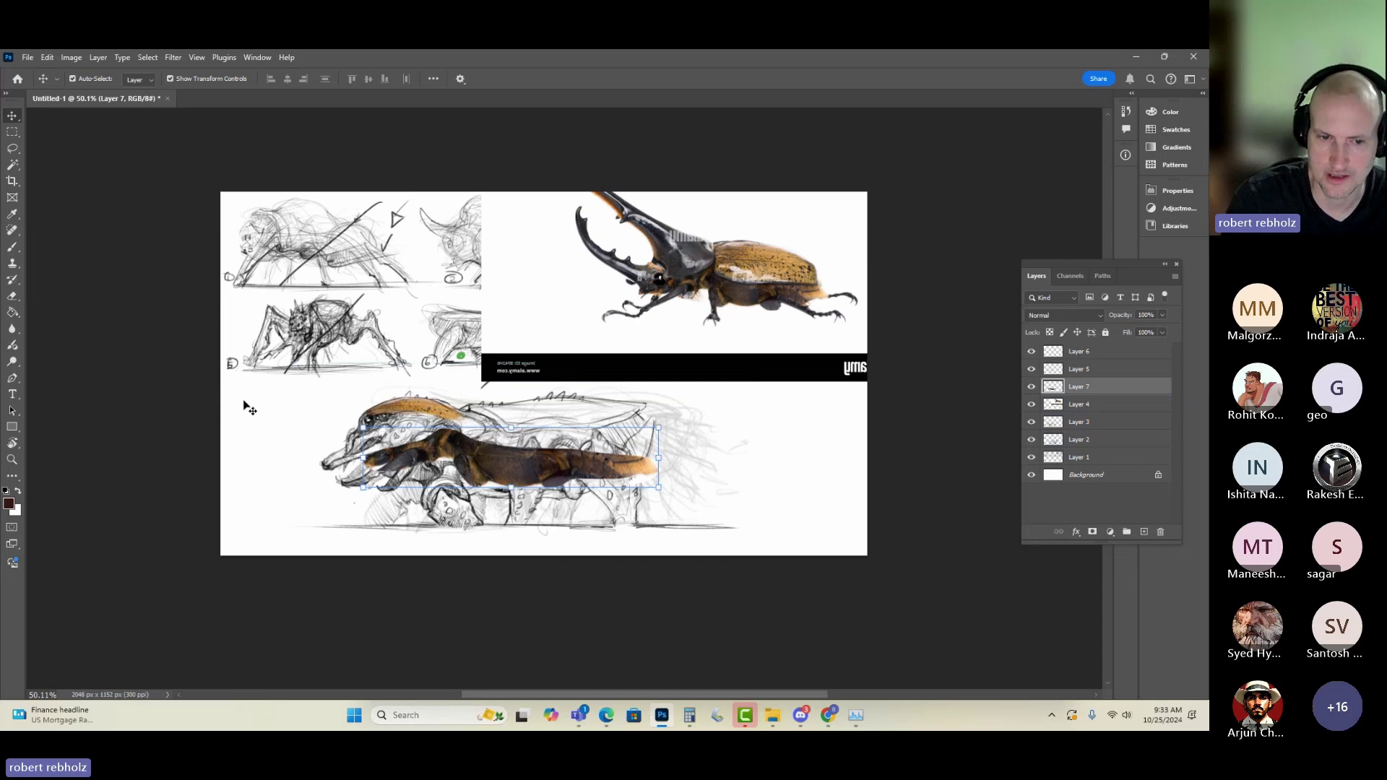
left_click(72, 58)
left_click(101, 127)
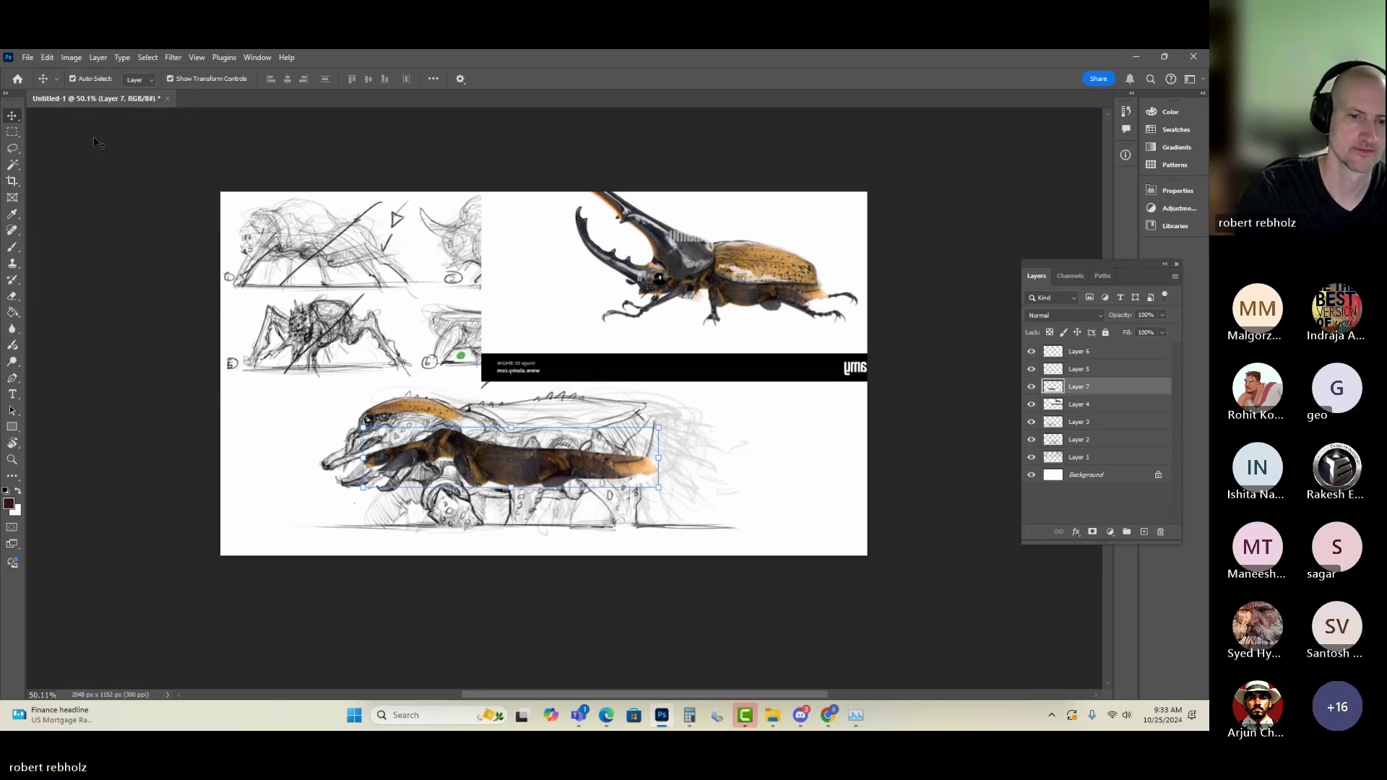
- Warp the underside piece to follow the creature's body beneath the back plate, raising its rear end towards the tail
right_click(454, 433)
left_click(19, 142)
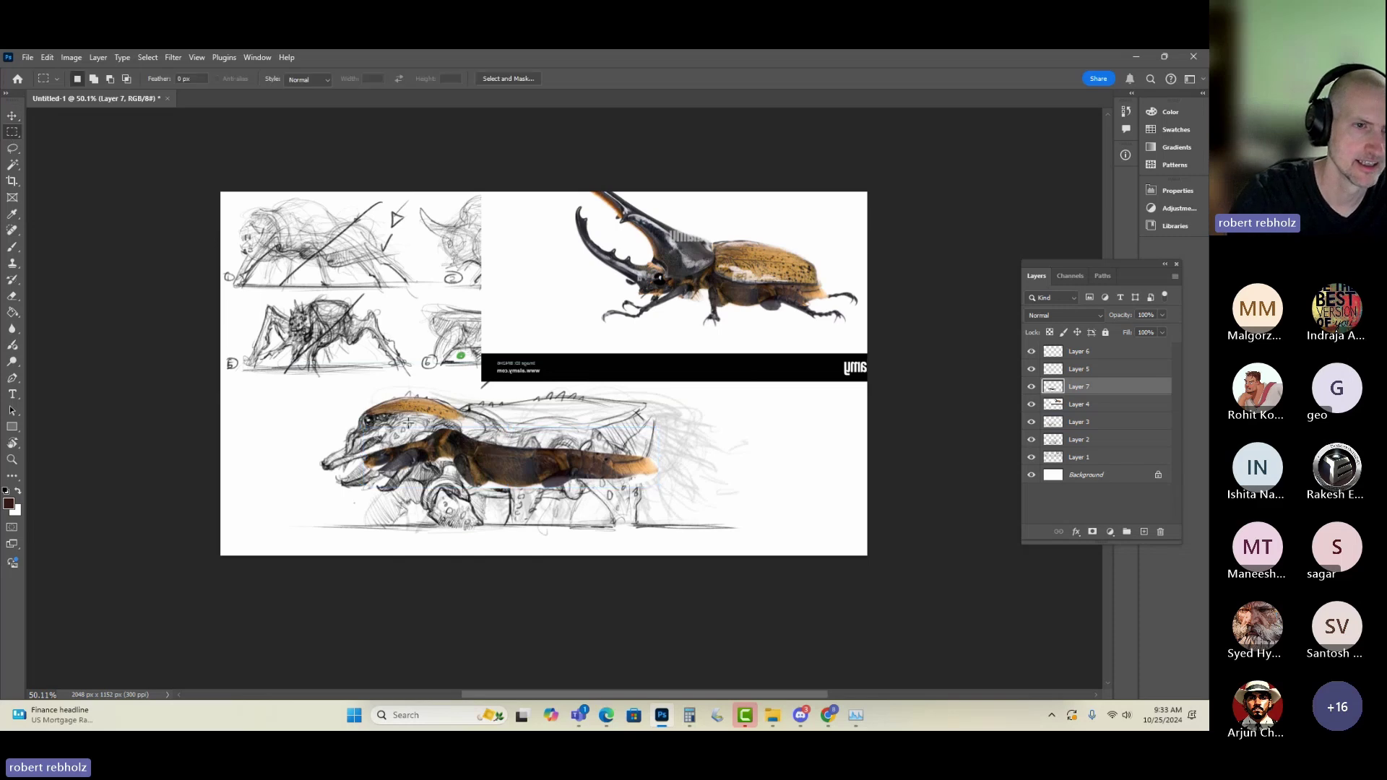
right_click(480, 472)
left_click(519, 593)
right_click(513, 471)
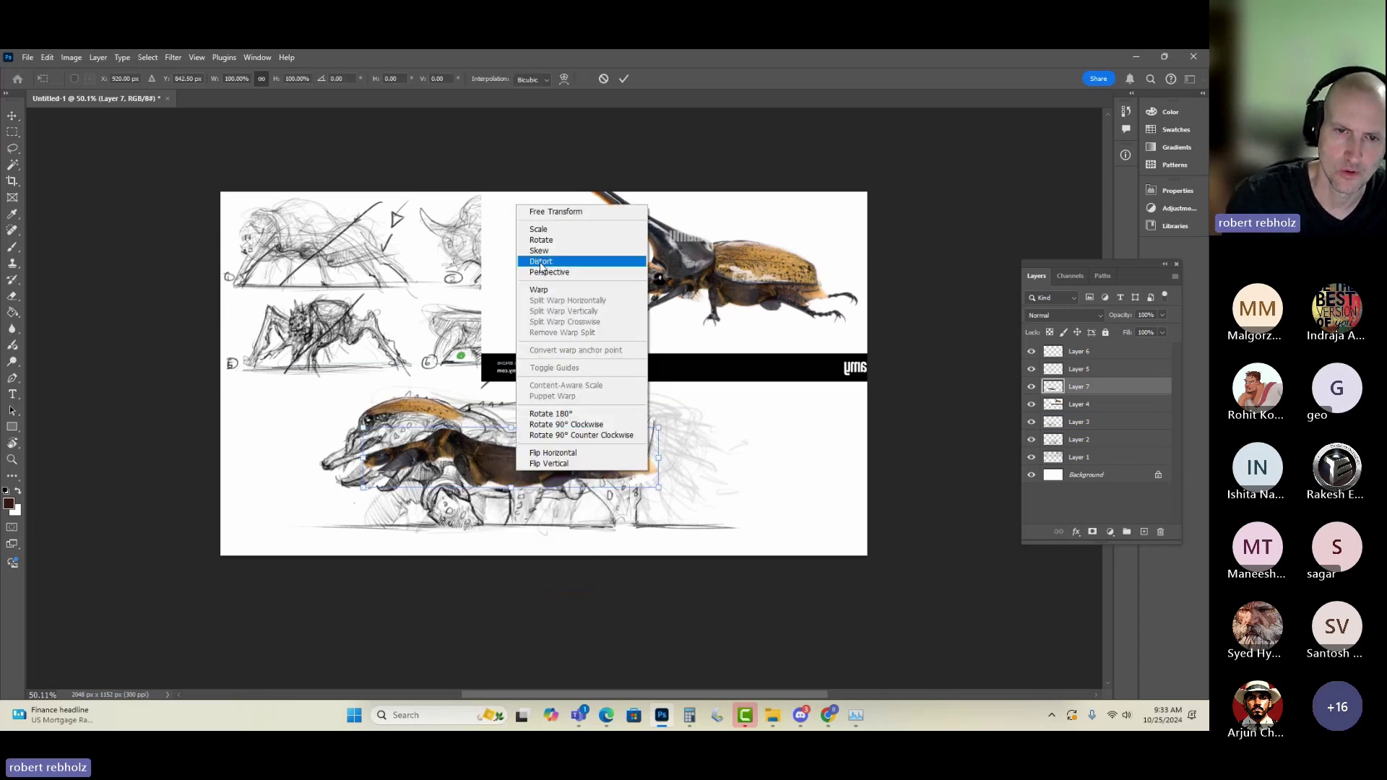
left_click(543, 289)
left_click_drag(443, 453, 477, 464)
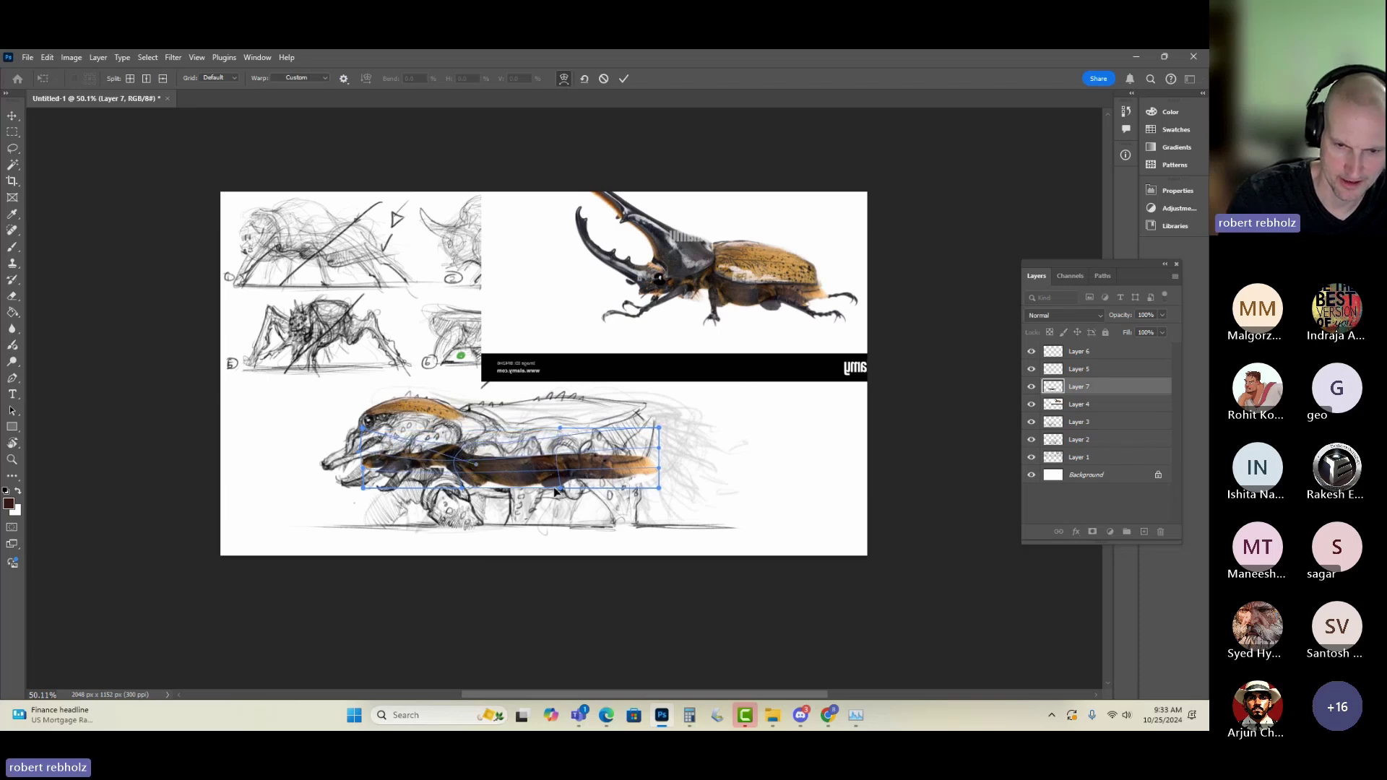
left_click_drag(555, 489, 553, 497)
left_click_drag(647, 461, 548, 309)
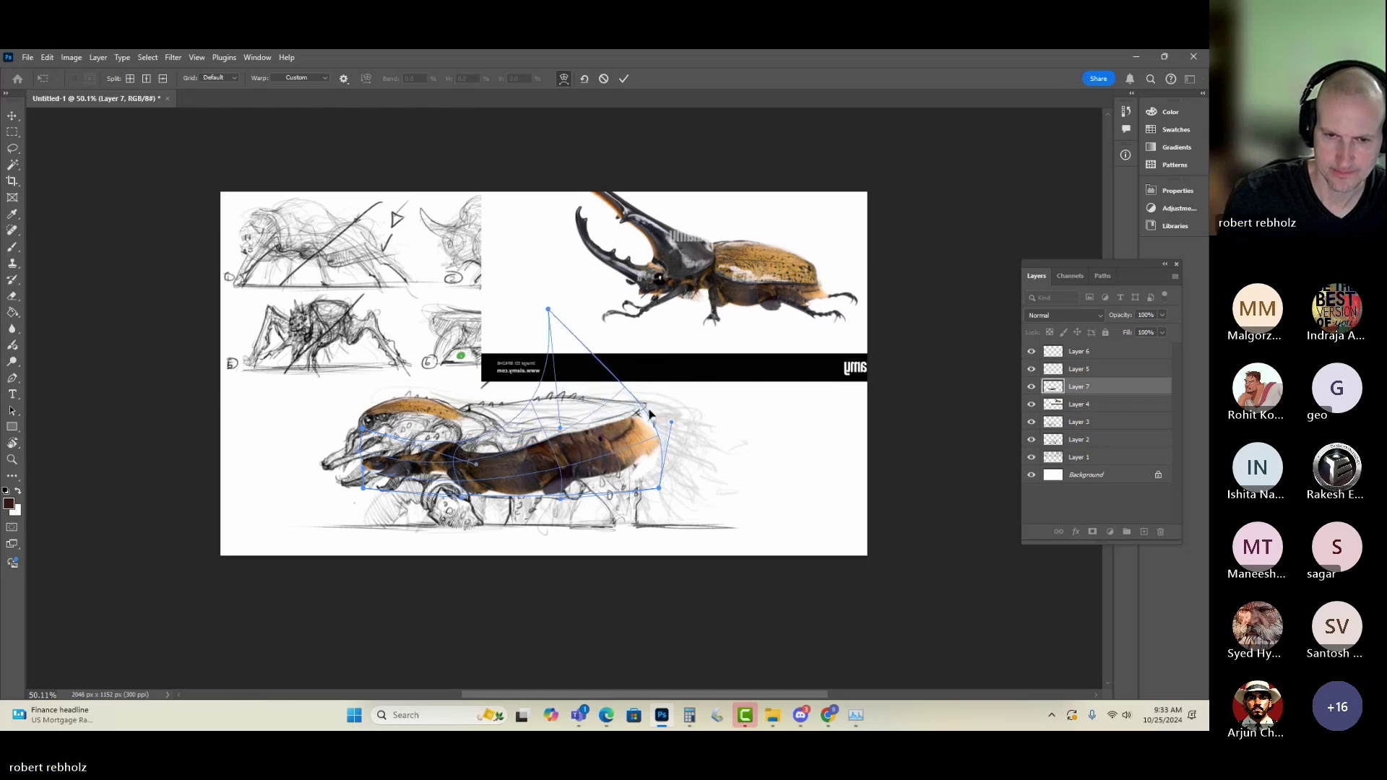
left_click_drag(652, 453, 647, 436)
key("Return")
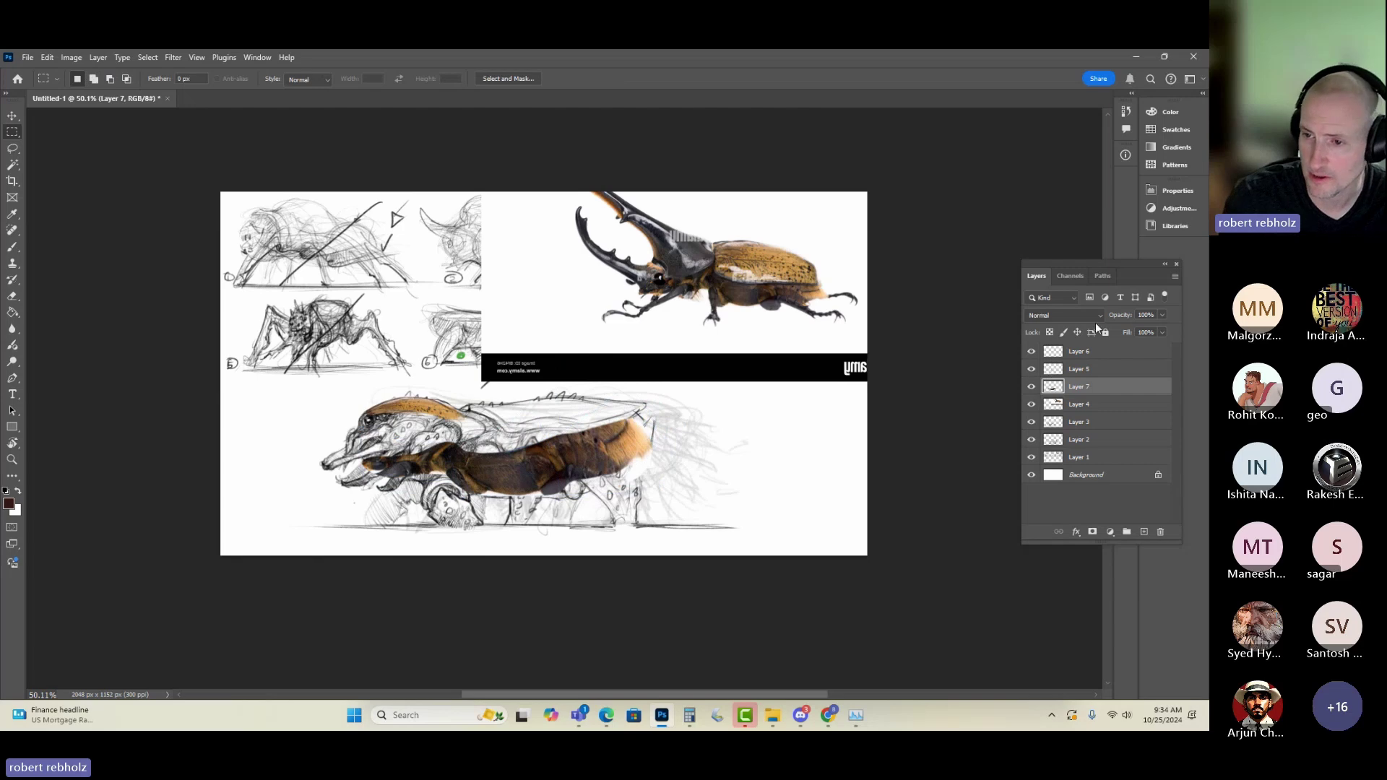
- Erase the underside texture covering the legs and joints with a hard round eraser at reduced layer opacity, and restore the layer opacity to 100%
left_click_drag(1119, 316, 1089, 319)
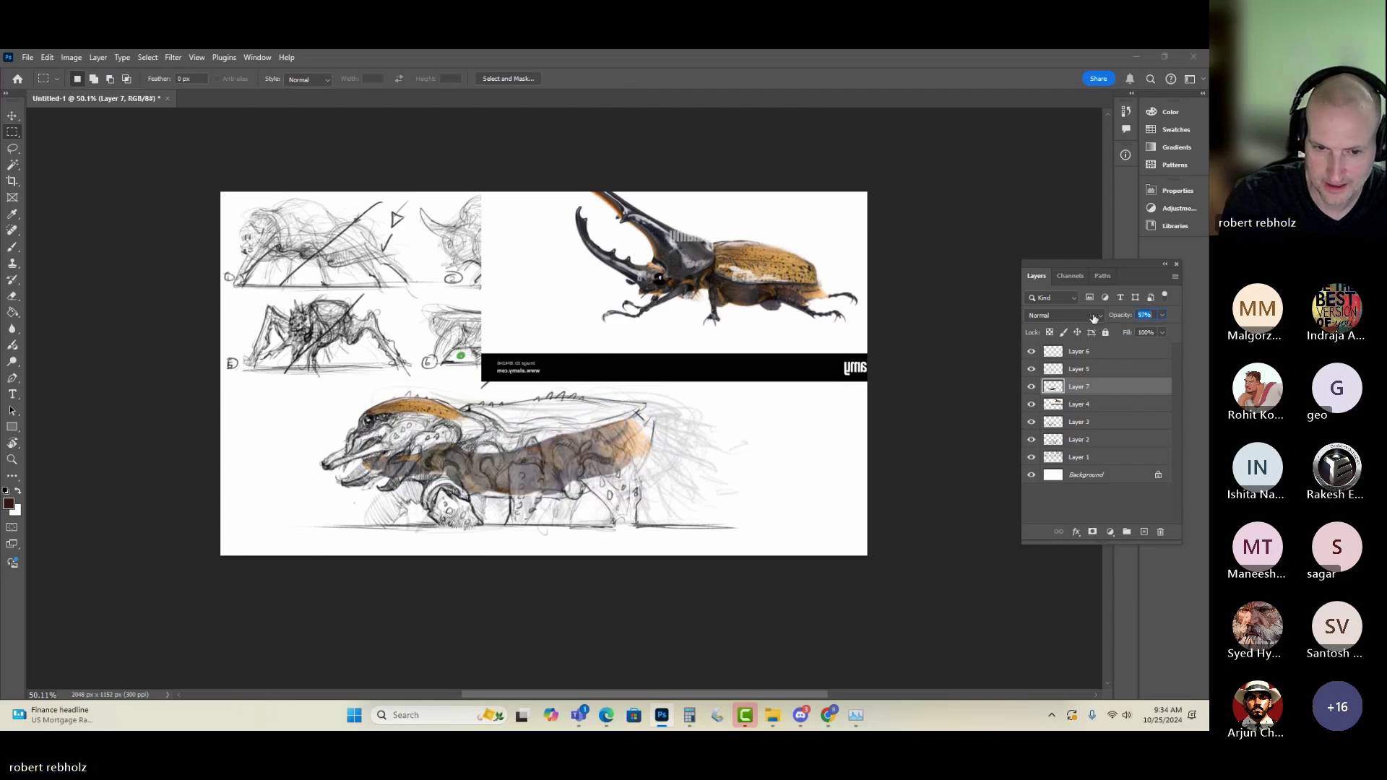
key("e")
right_click(601, 471)
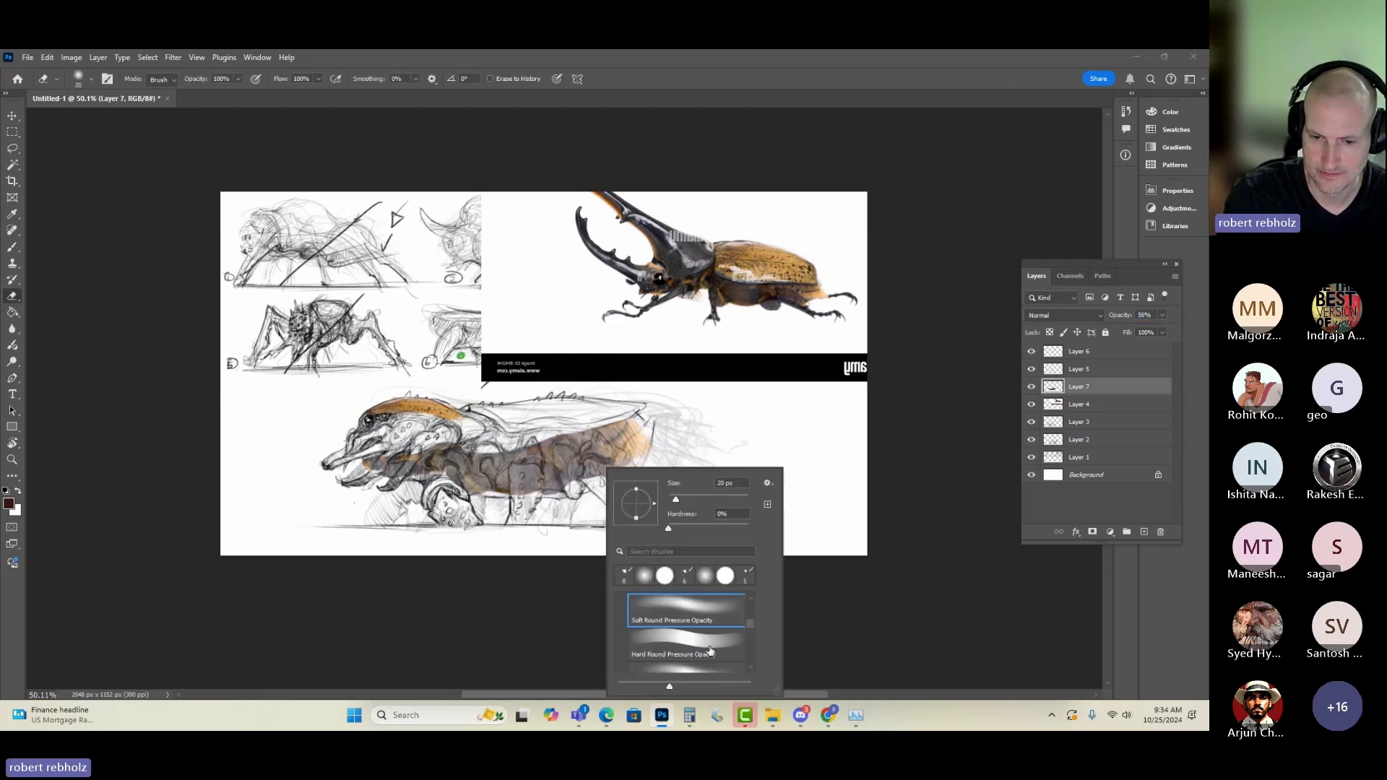
left_click_drag(596, 485, 594, 466)
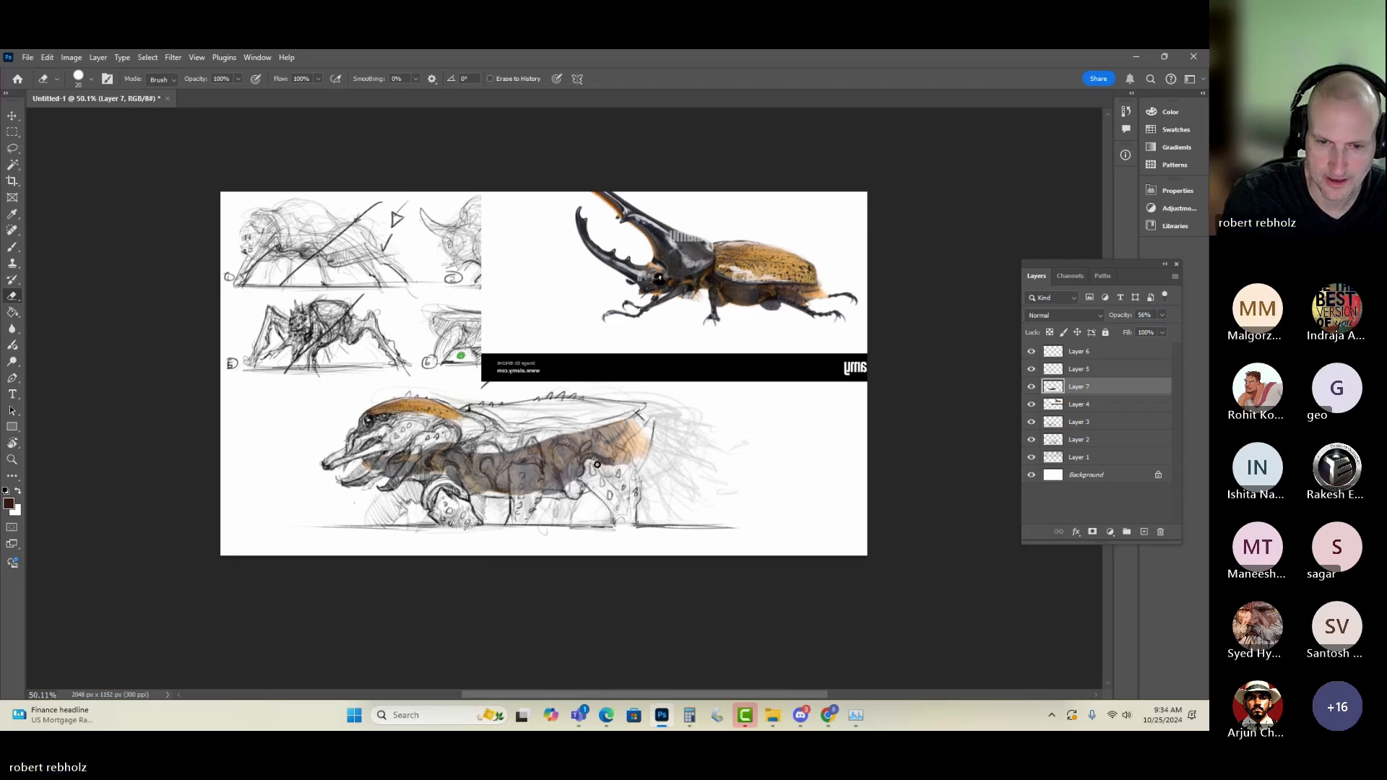
mouse_move(594, 460)
left_mouse_down()
mouse_move(646, 434)
mouse_move(637, 454)
mouse_move(562, 440)
mouse_move(587, 471)
mouse_move(559, 451)
mouse_move(576, 486)
mouse_move(527, 461)
mouse_move(516, 500)
mouse_move(529, 447)
mouse_move(536, 472)
mouse_move(500, 477)
mouse_move(482, 455)
mouse_move(518, 454)
mouse_move(493, 484)
mouse_move(485, 471)
mouse_move(536, 465)
left_mouse_up()
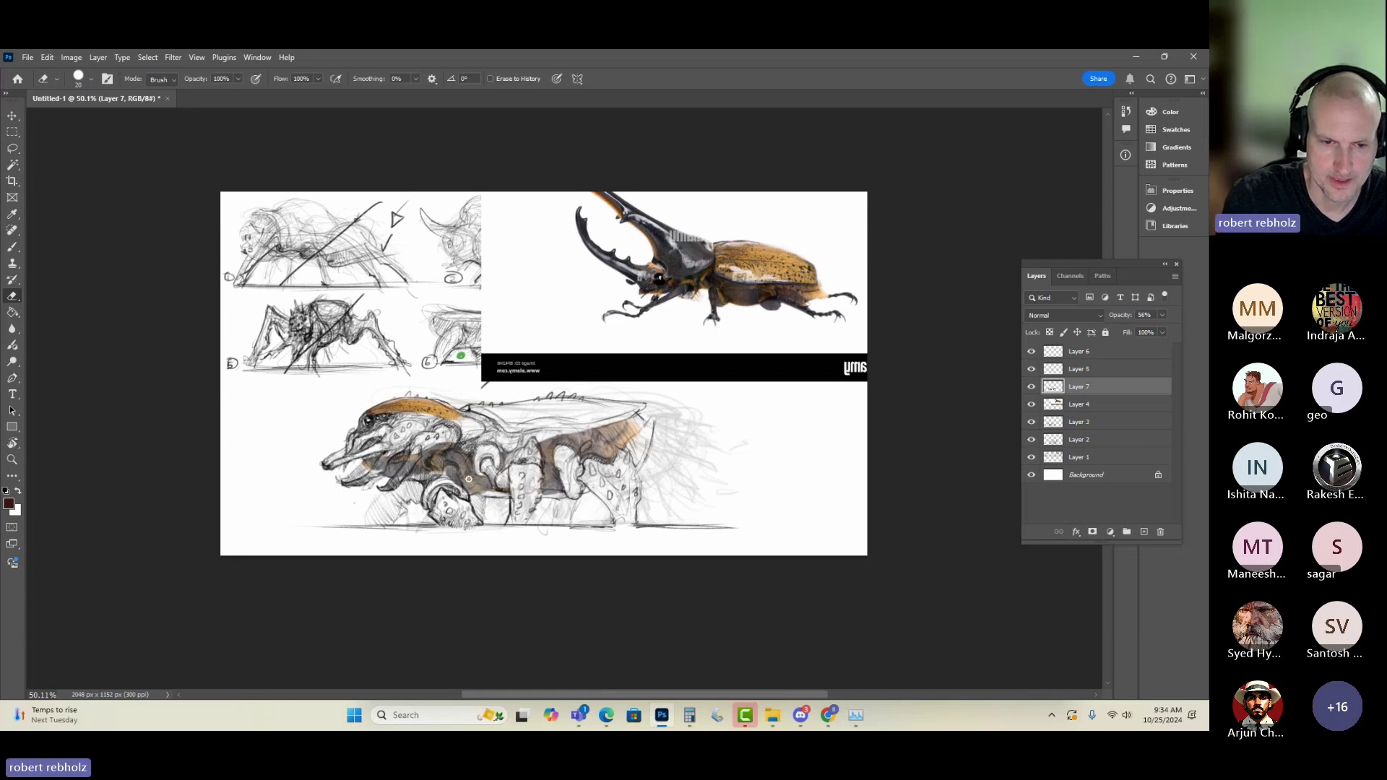
left_click_drag(456, 491, 460, 494)
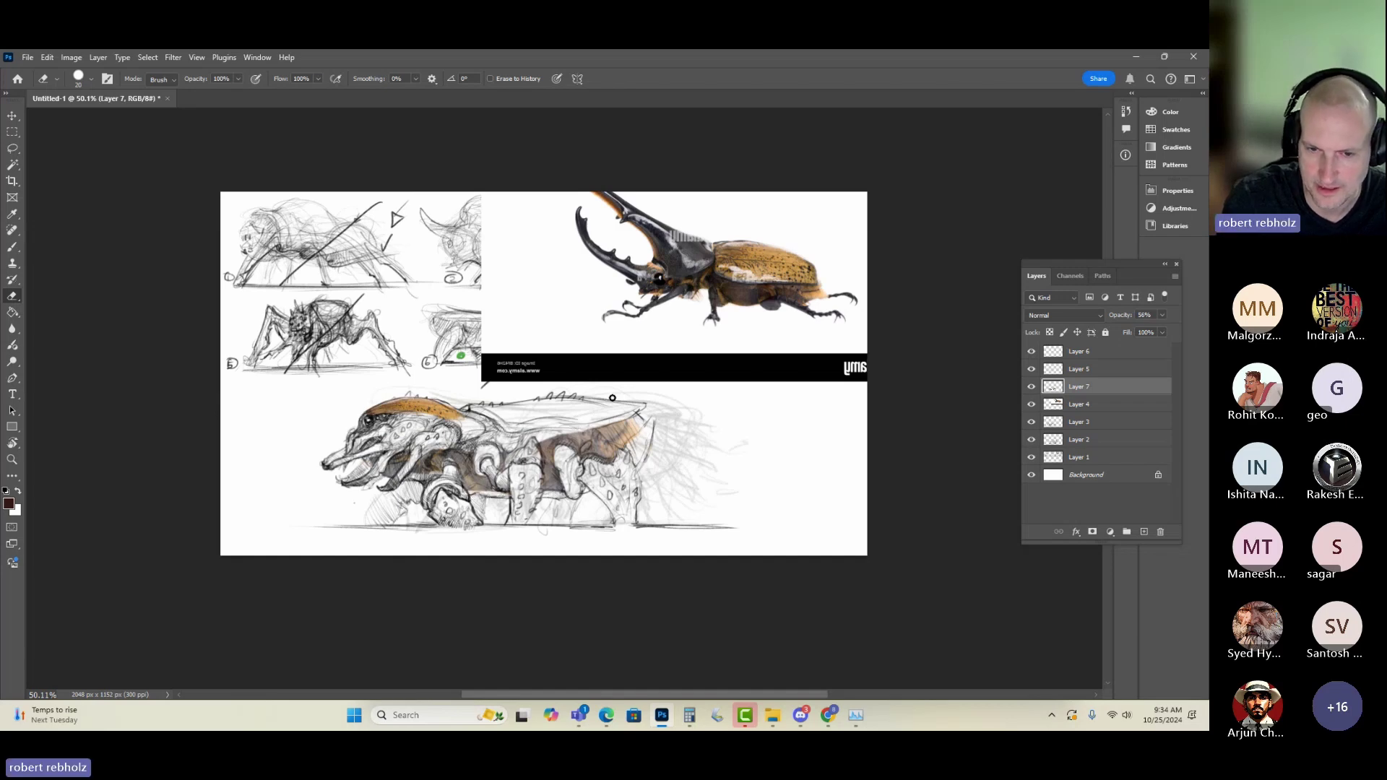
left_click_drag(1116, 315, 1163, 303)
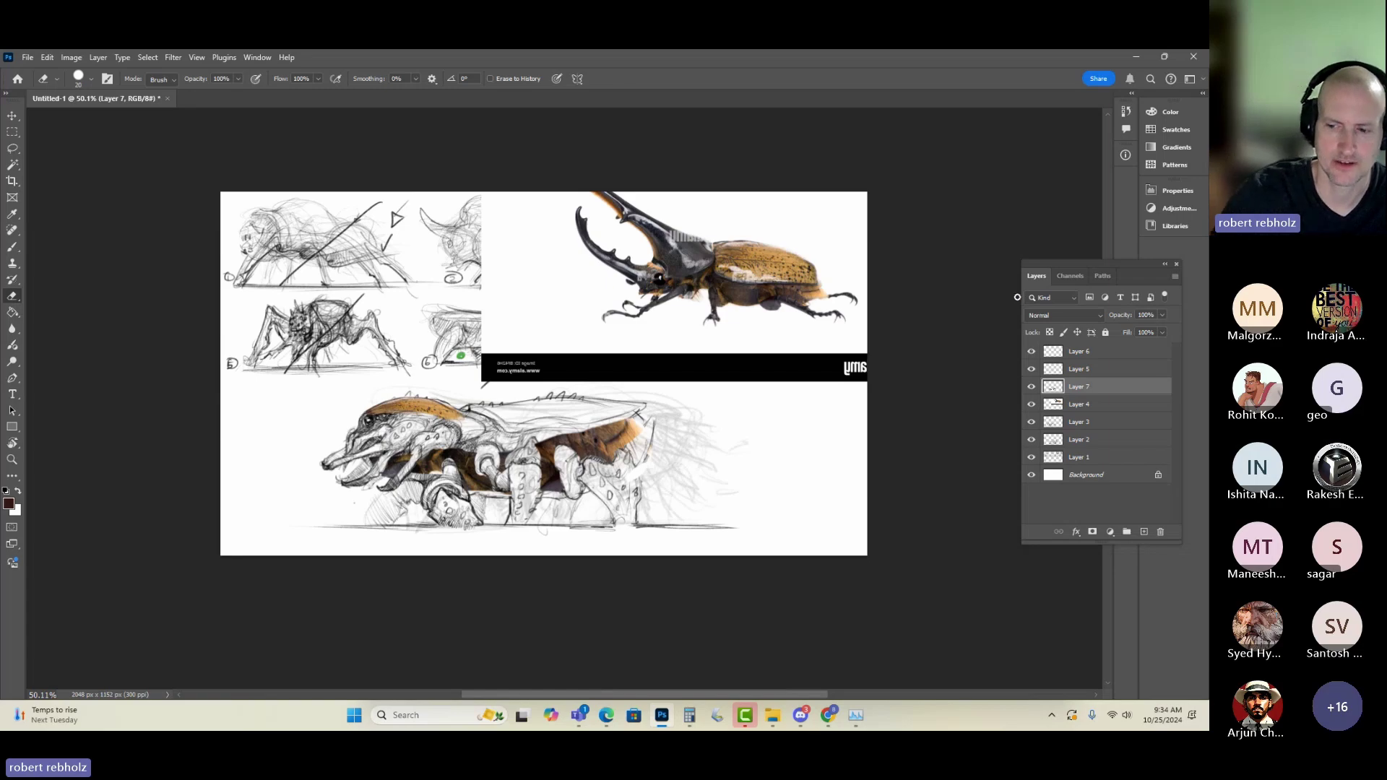
- Switch to the browser, find the South American devil beetle (Dynastes satanas) image among the related results, and copy it
left_click(607, 720)
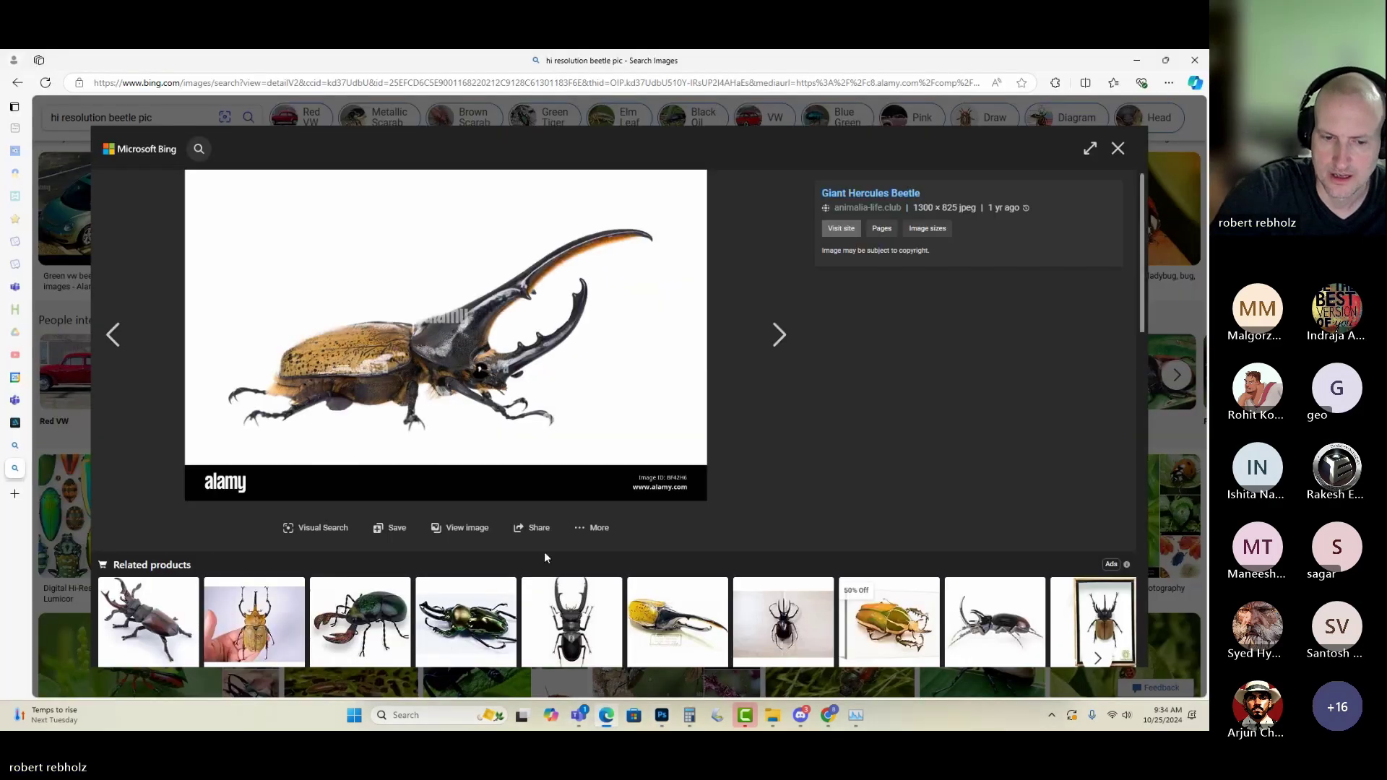
scroll(510, 627, "down", 5)
scroll(510, 627, "down", 5)
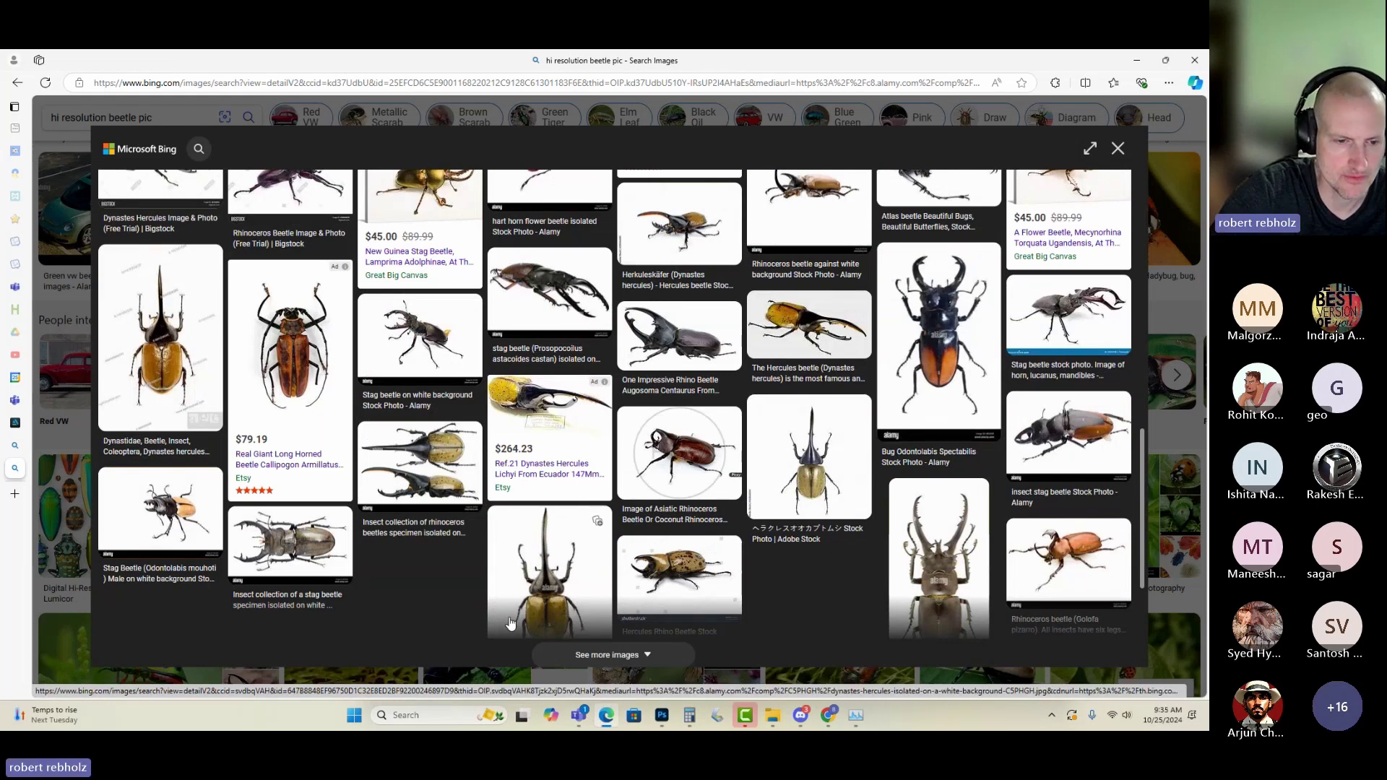
scroll(510, 623, "down", 3)
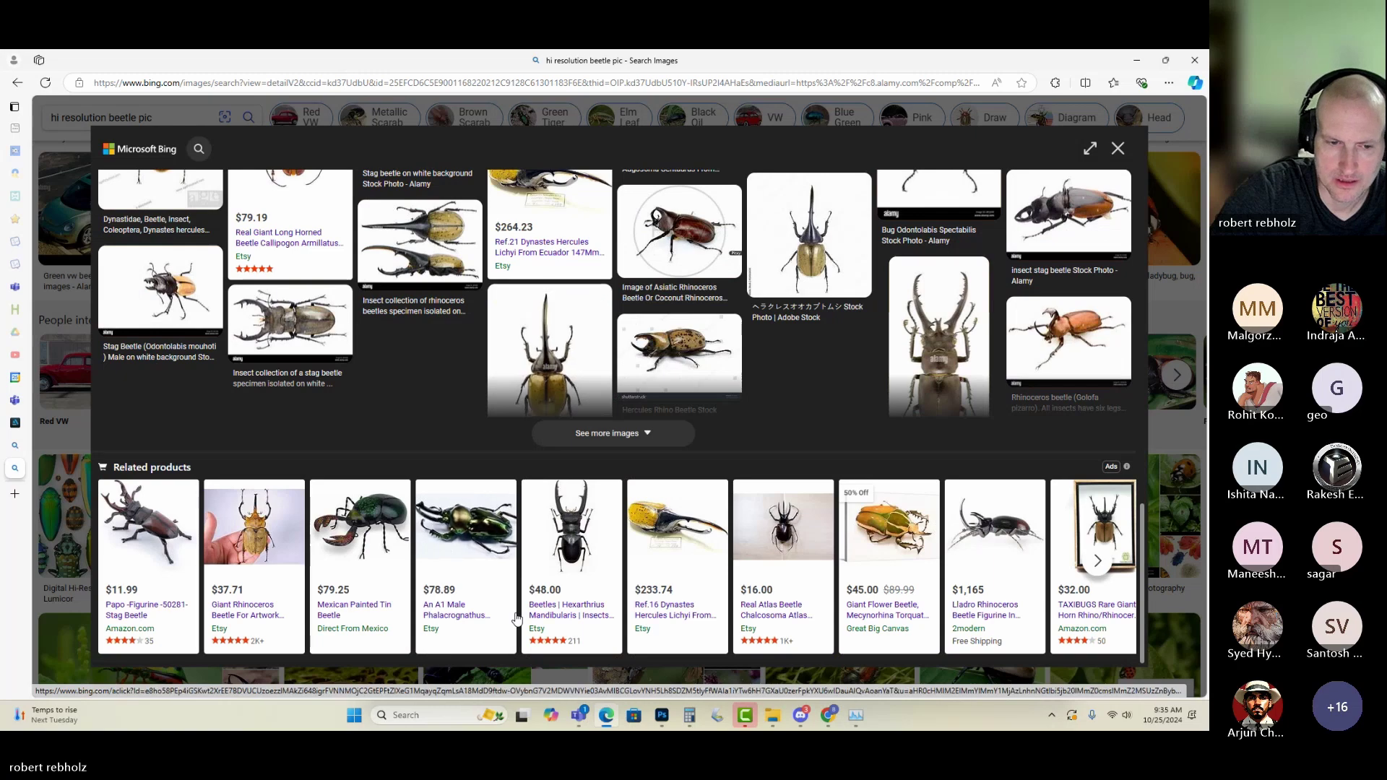
scroll(516, 619, "down", 3)
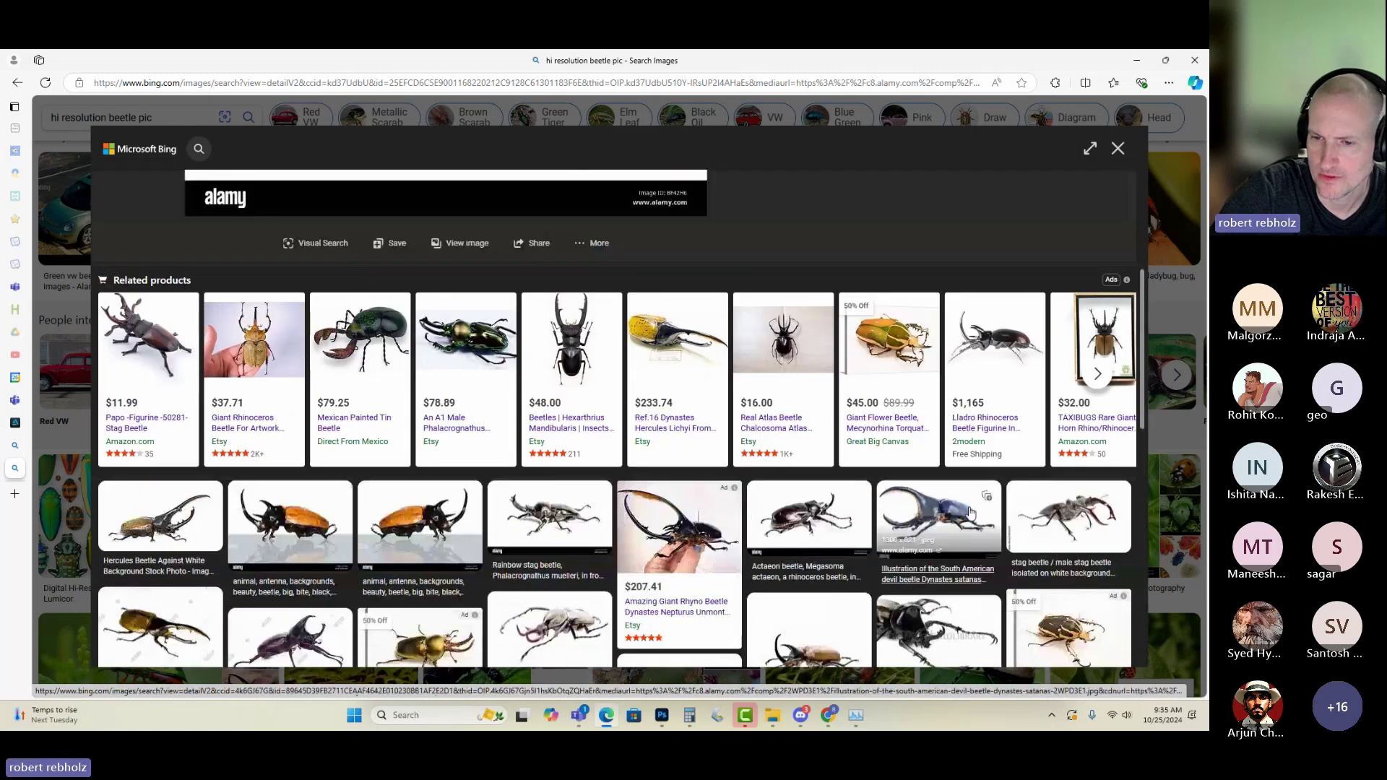
left_click(914, 524)
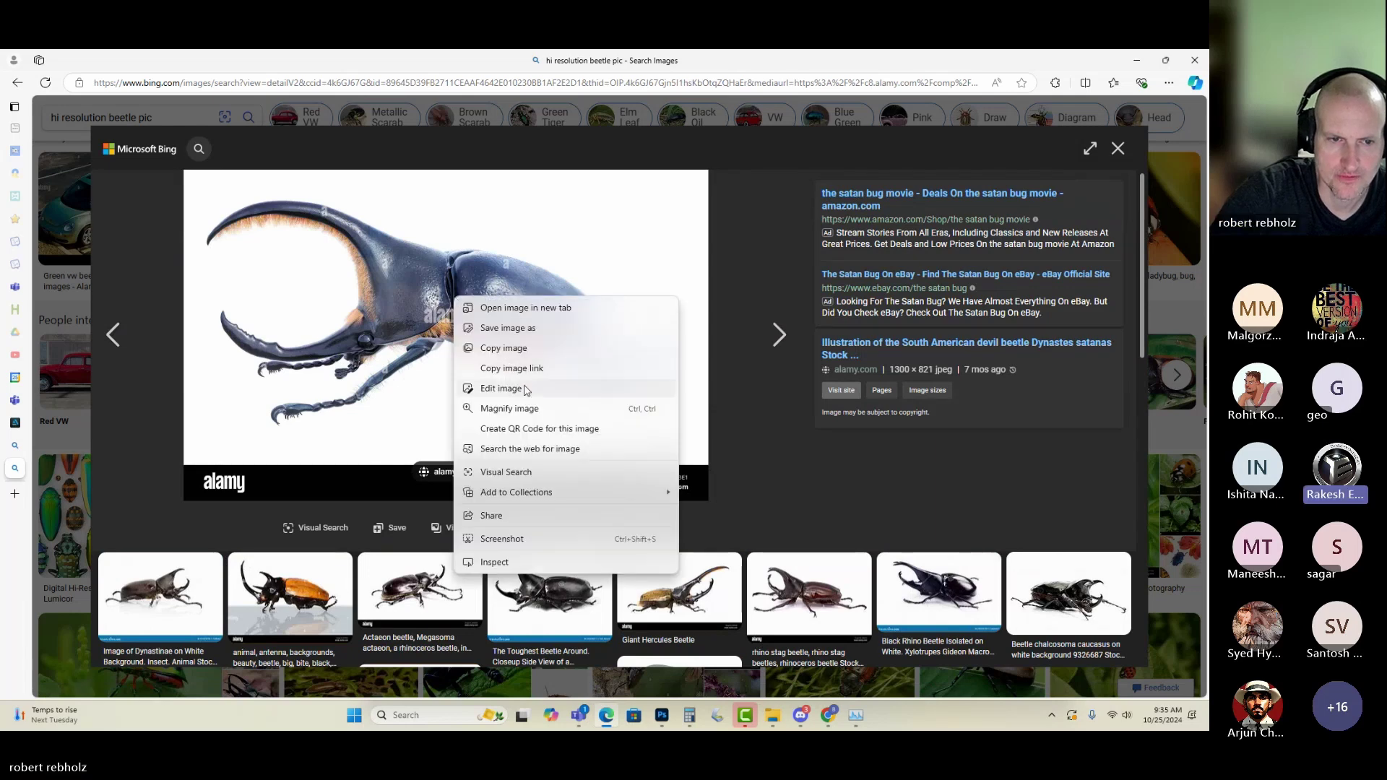
left_click(506, 347)
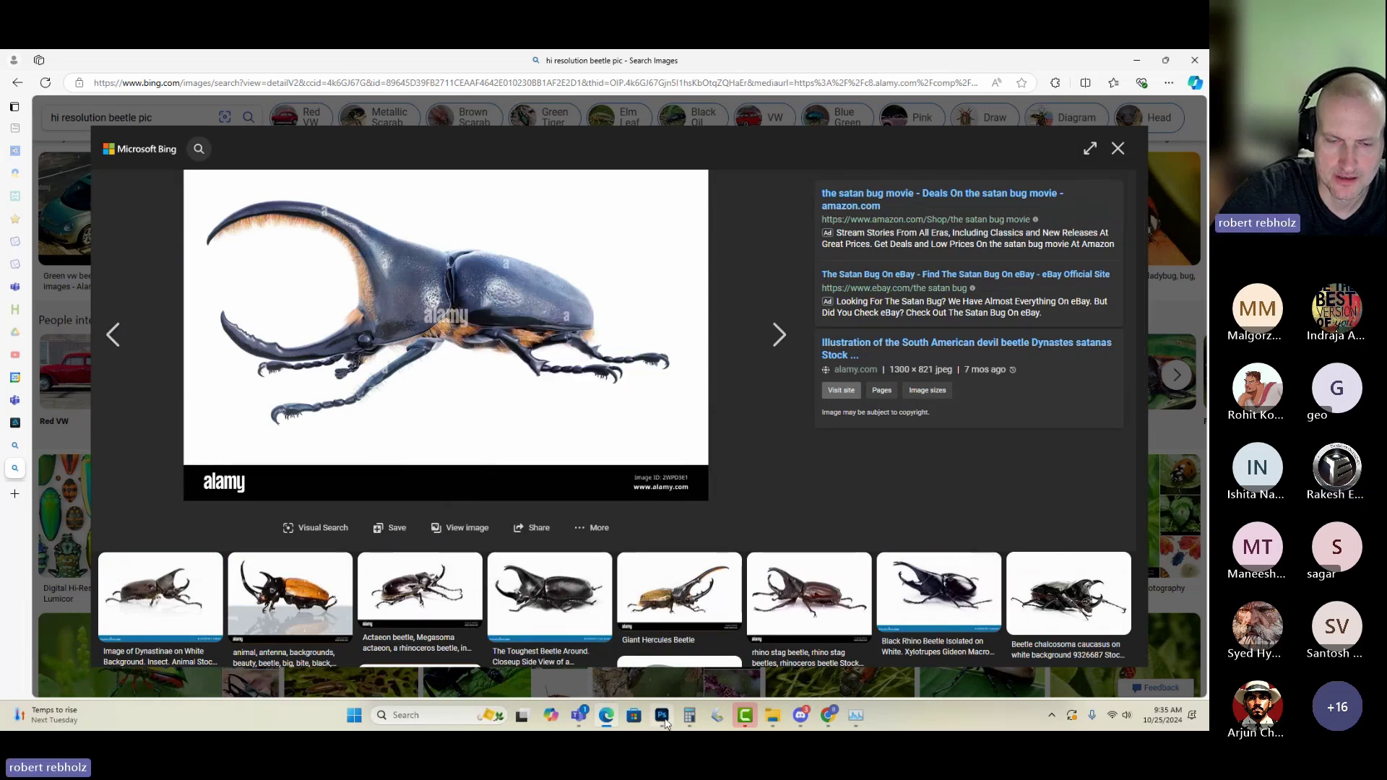
- Switch to Photoshop, paste the devil beetle photo as a new layer, and move it clear of the creature's head
left_click(663, 714)
key("ctrl+v")
key("v")
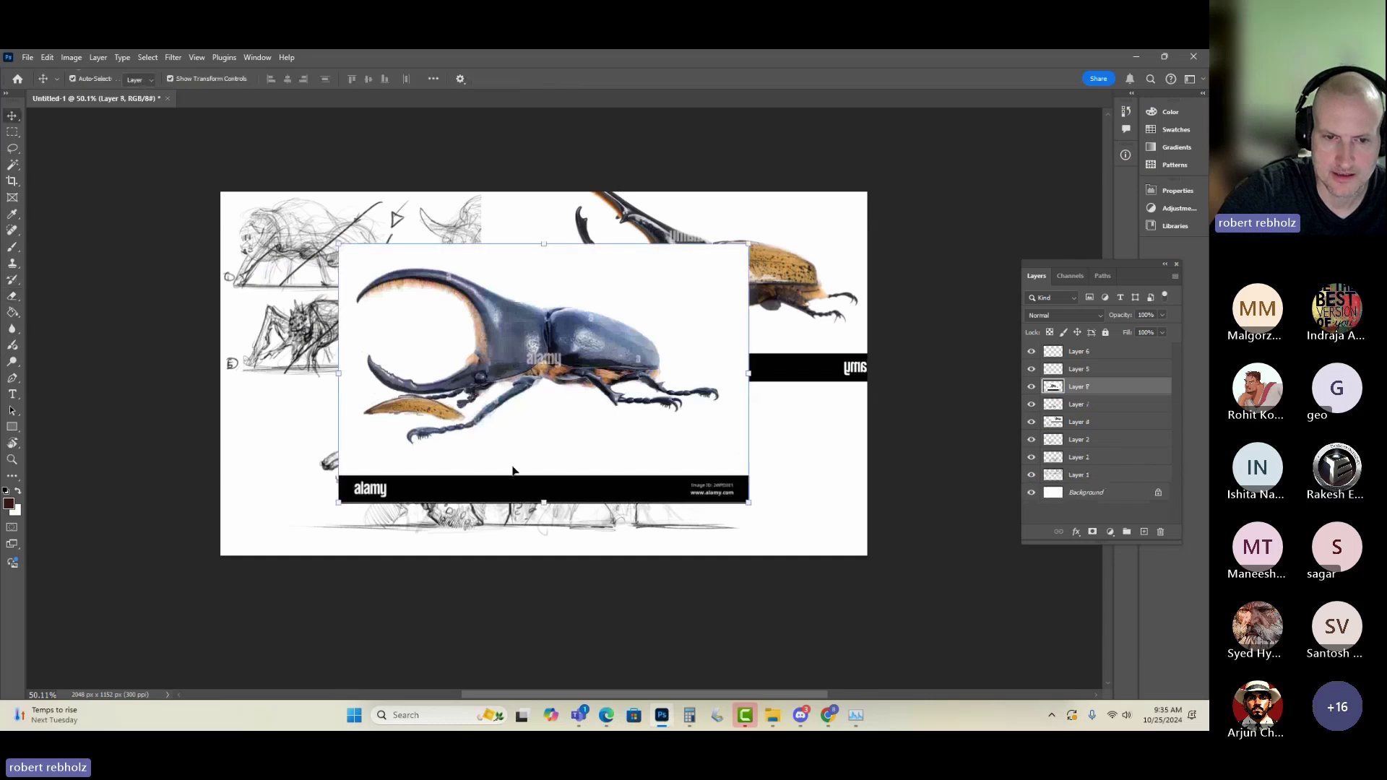
left_click_drag(495, 421, 696, 438)
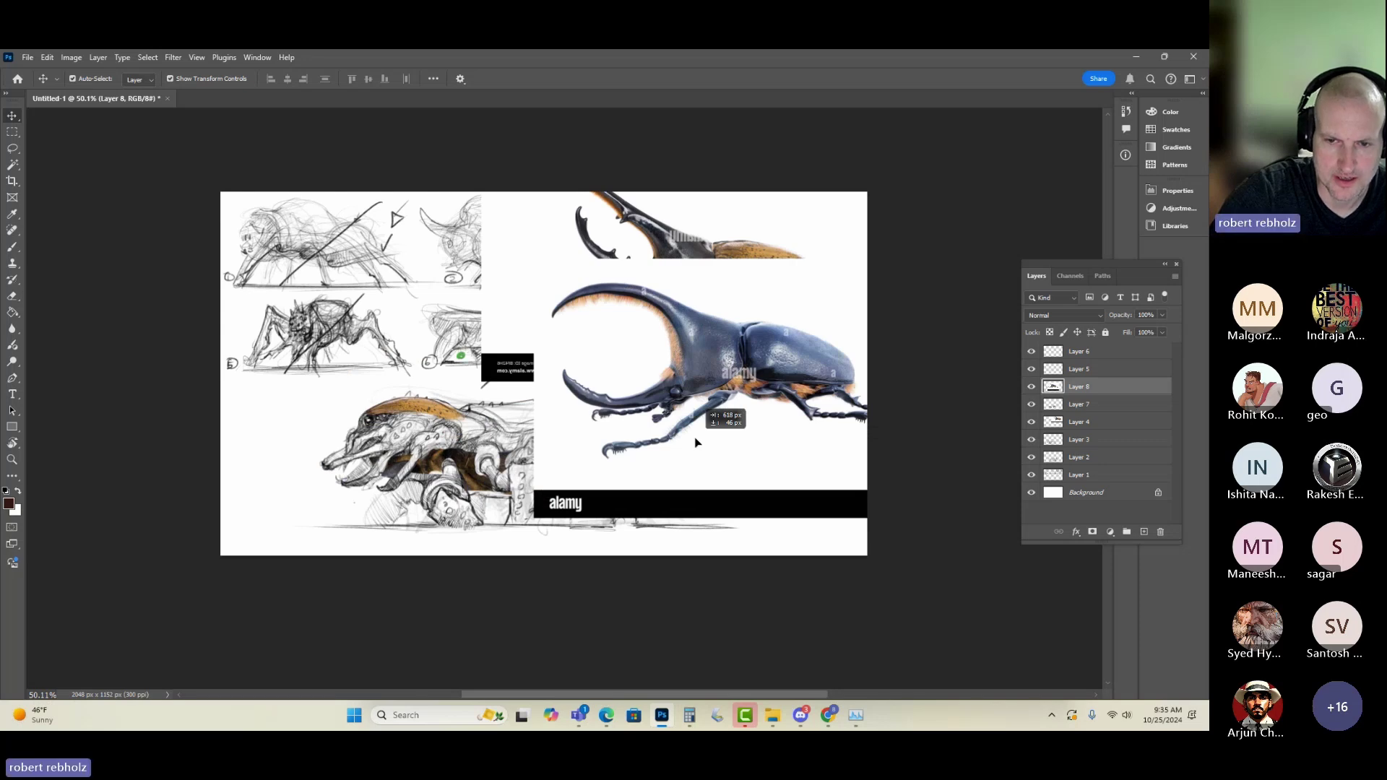
left_click_drag(696, 442, 688, 427)
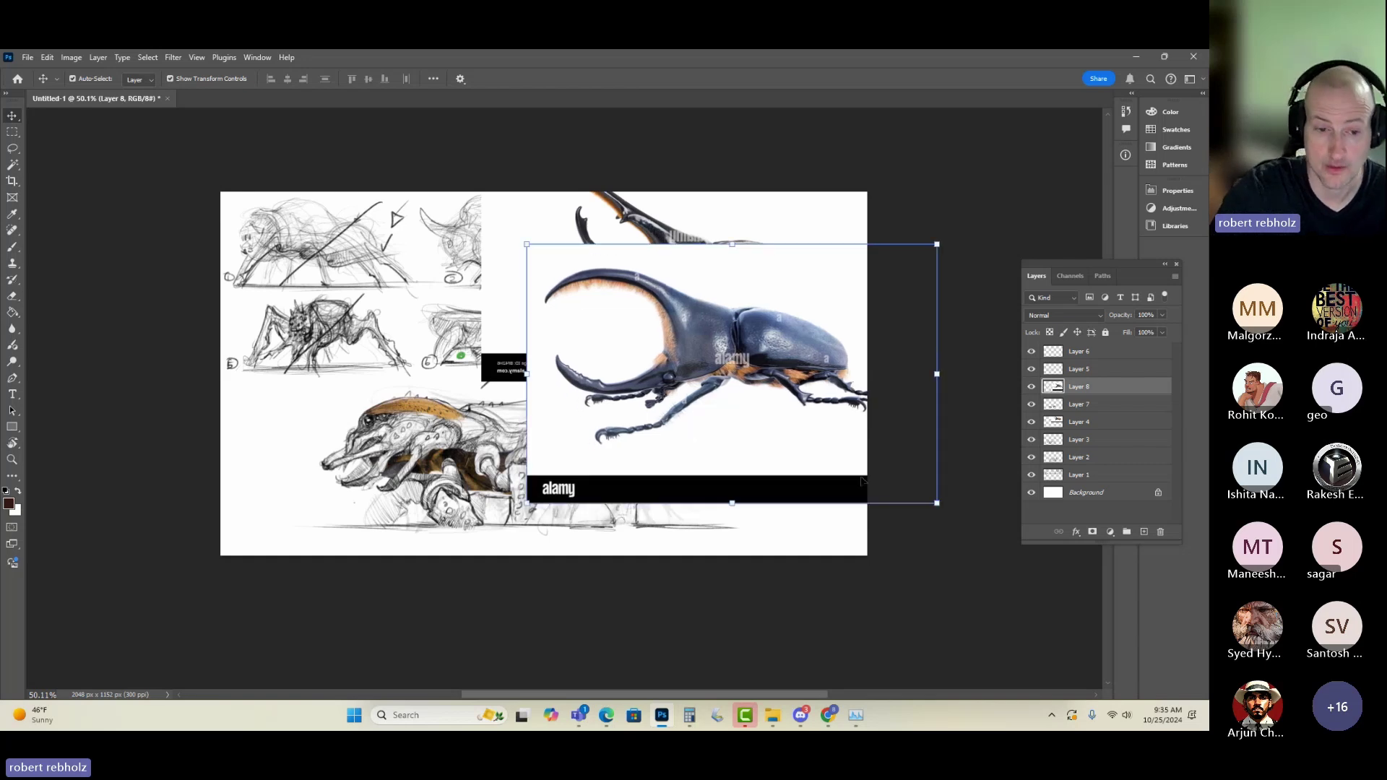
left_click(1078, 457, "ctrl")
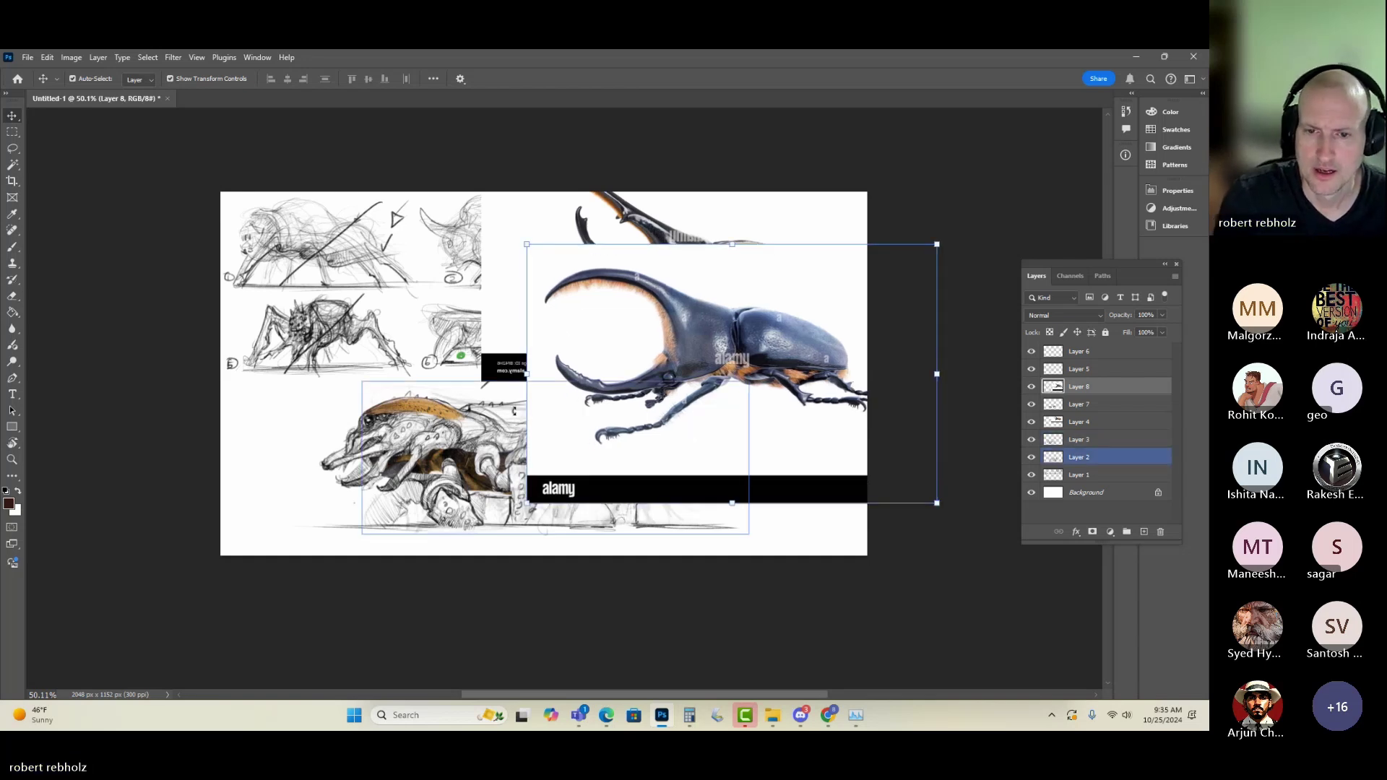
- Lasso the blue thorax section of the devil beetle photo, copy it to a new layer, and move it onto the creature's head
left_click(528, 403)
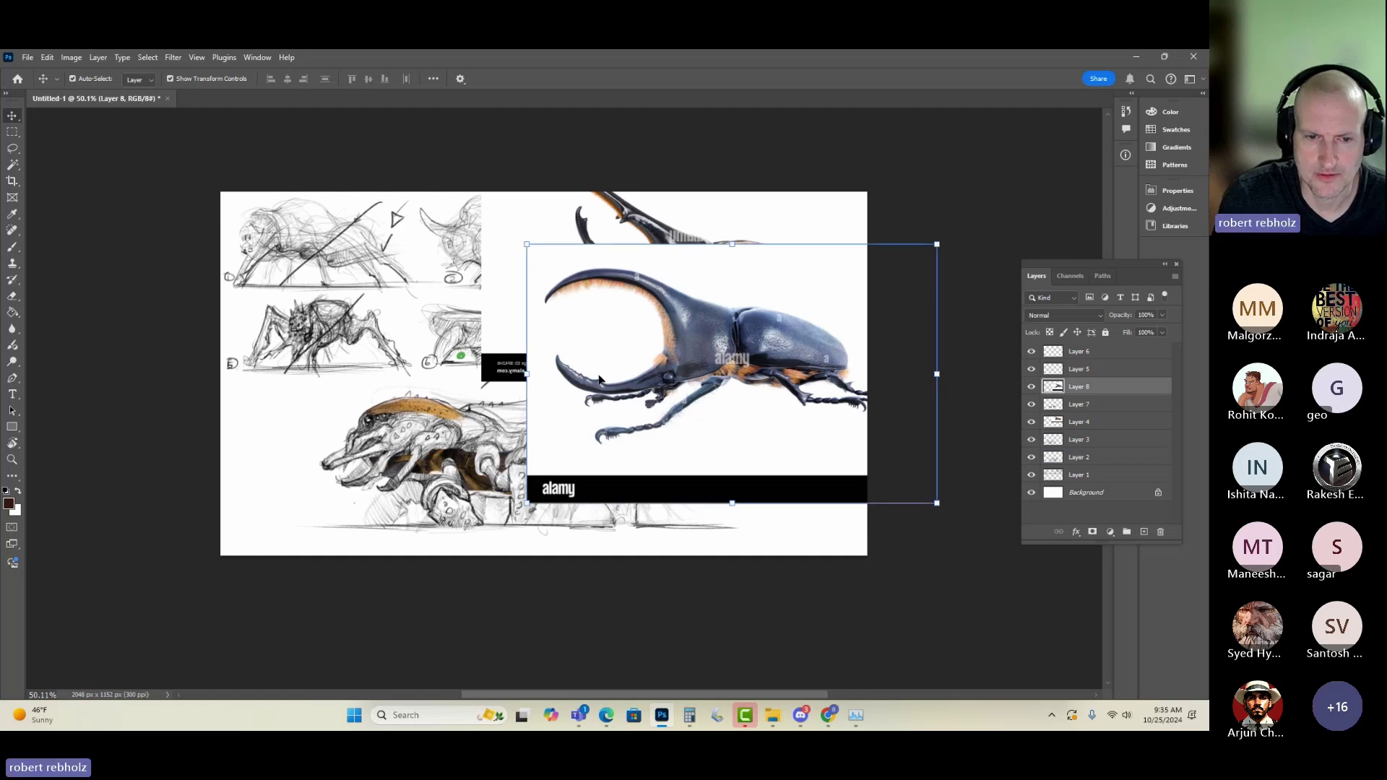
key("l")
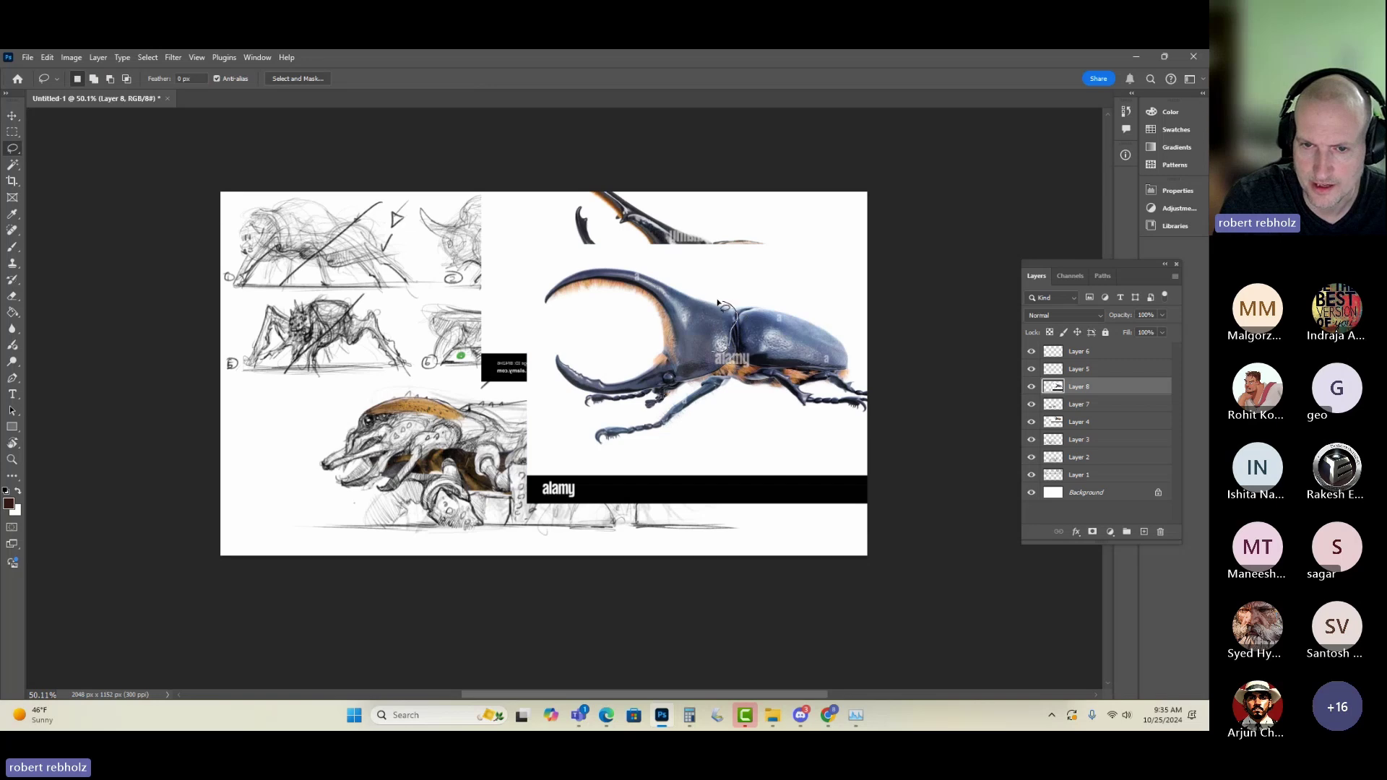
mouse_move(686, 299)
left_mouse_down()
mouse_move(694, 339)
mouse_move(731, 337)
mouse_move(577, 421)
mouse_move(456, 429)
left_mouse_up()
key("ctrl+j")
key("v")
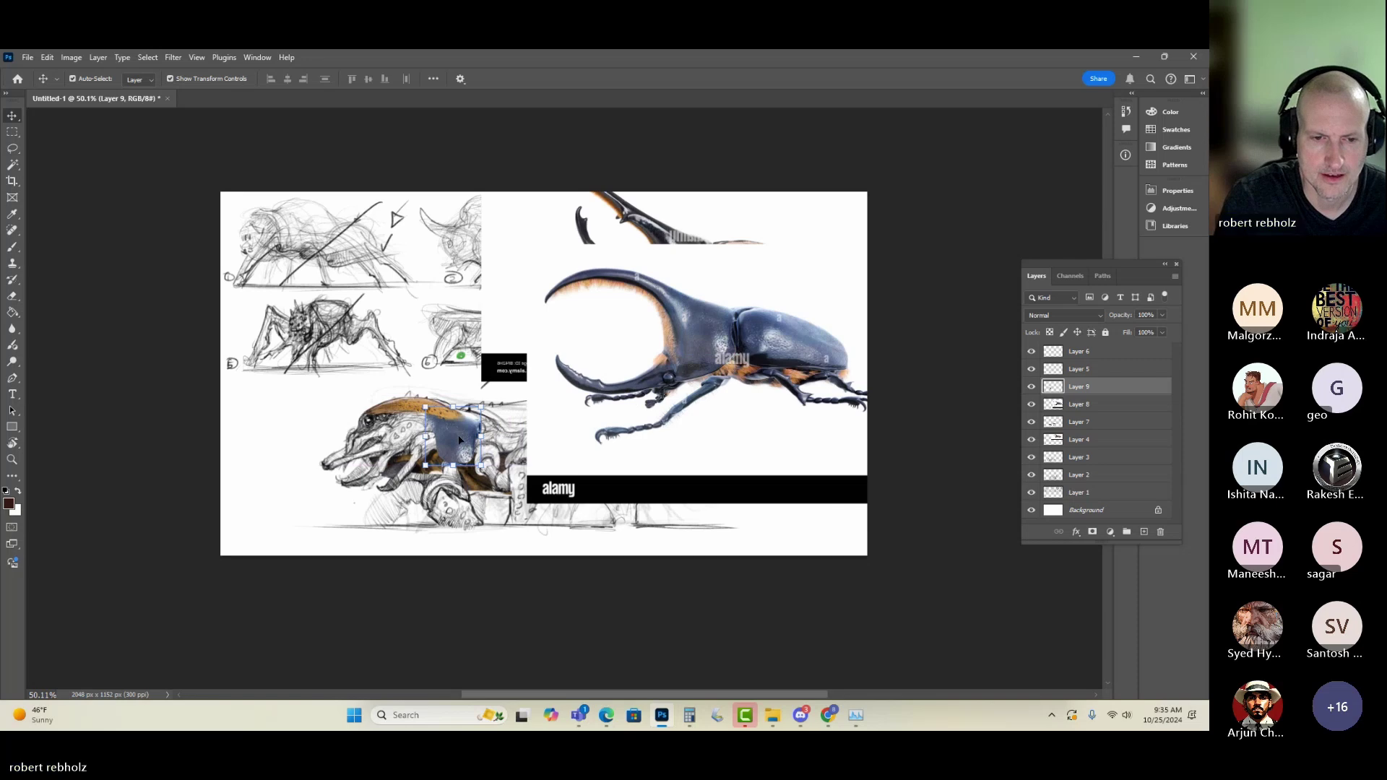
- Warp the blue thorax piece to cover the side of the creature's head, stretching it towards the jaws and up beyond the brow
right_click(457, 433)
left_click(9, 134)
left_click(10, 133)
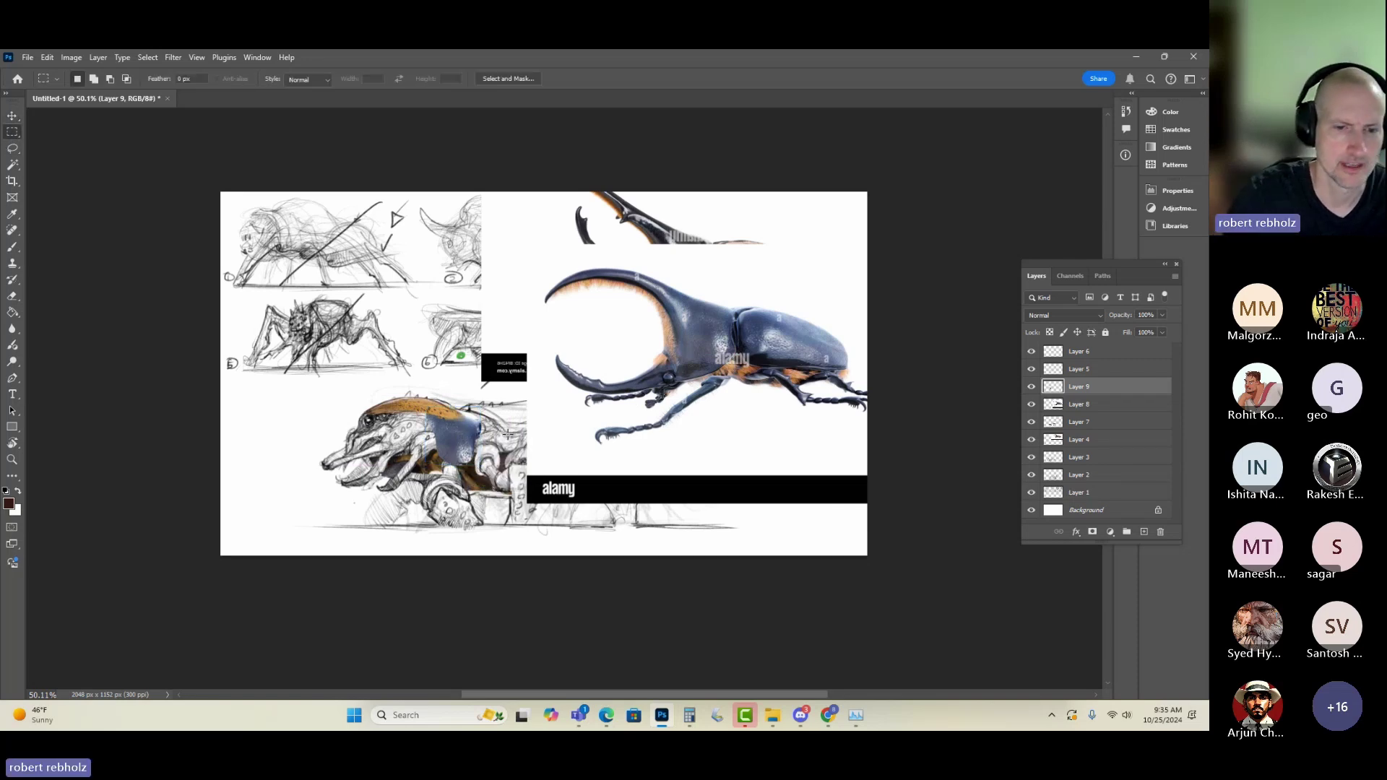
right_click(455, 427)
left_click(499, 543)
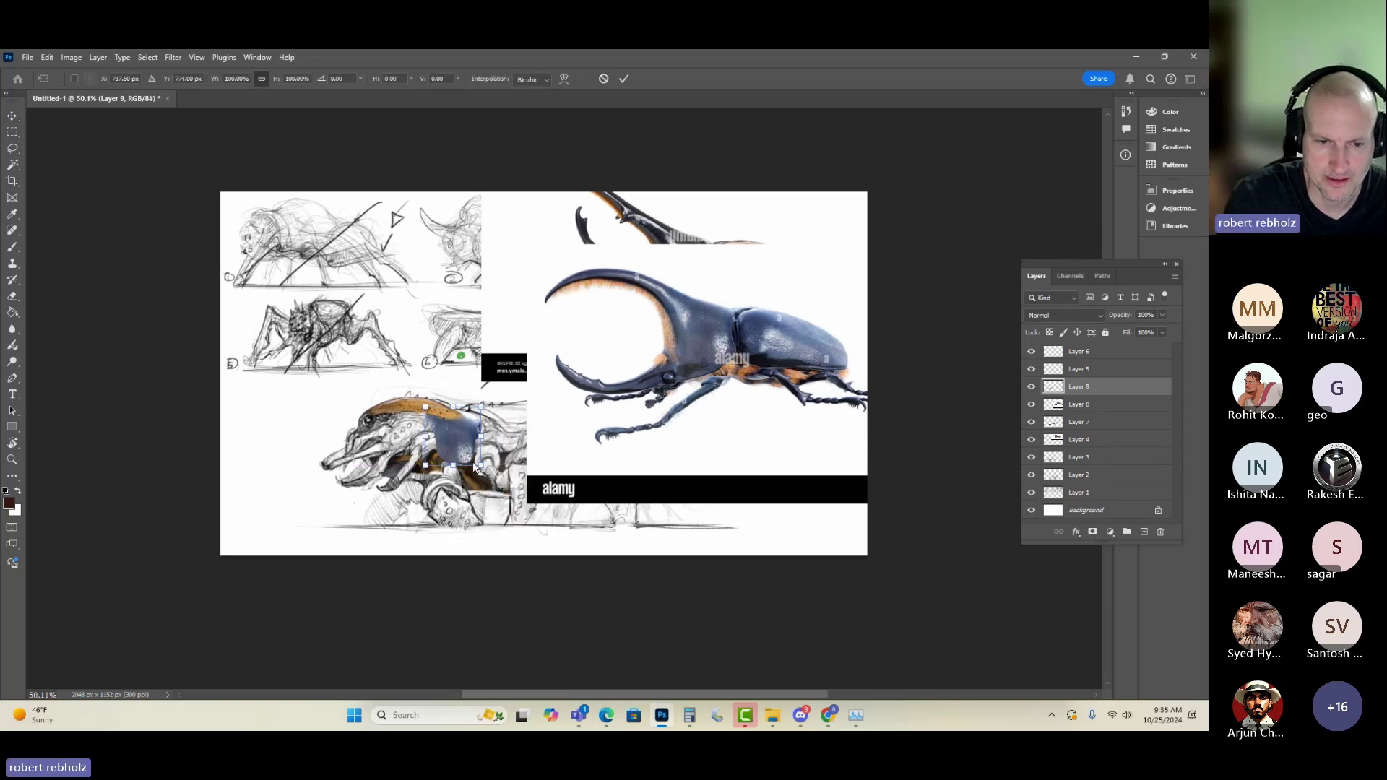
right_click(477, 426)
left_click(505, 280)
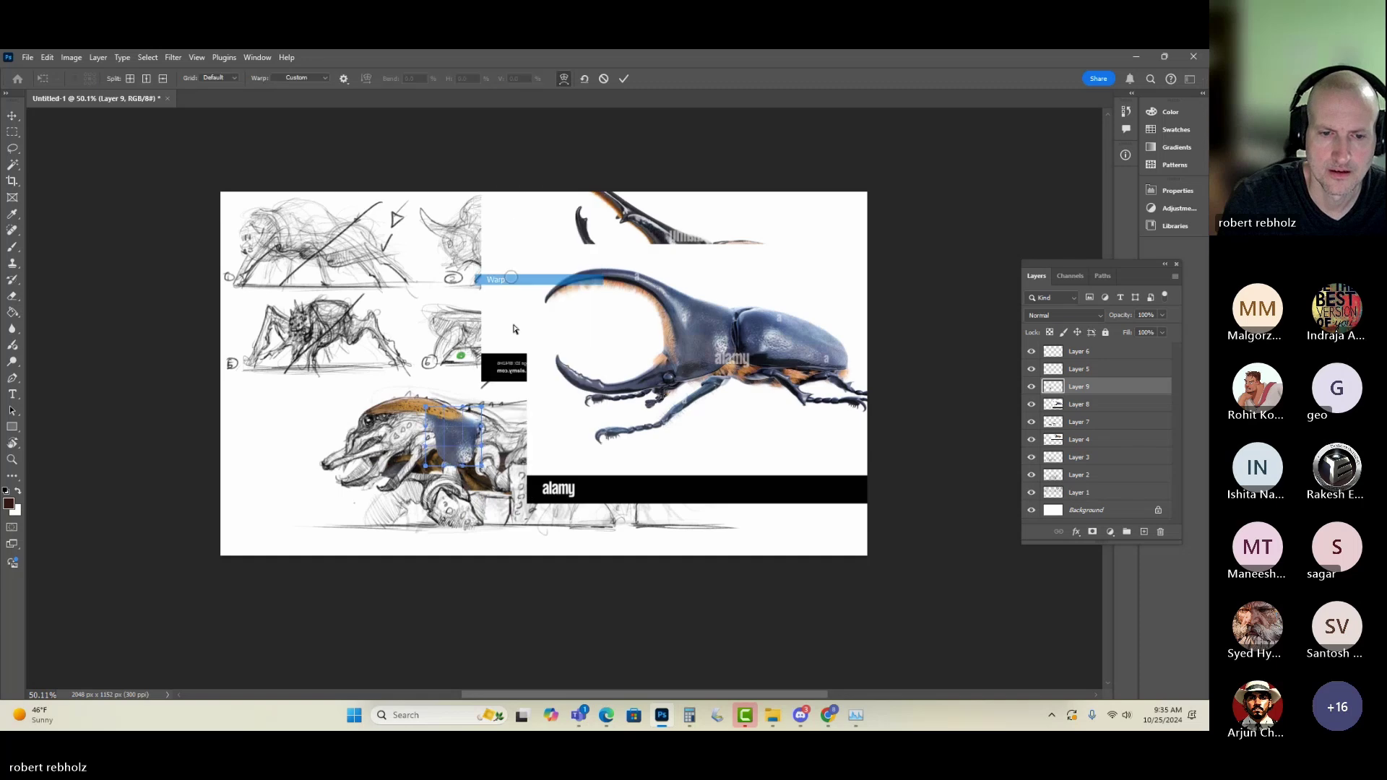
left_click_drag(448, 449, 299, 493)
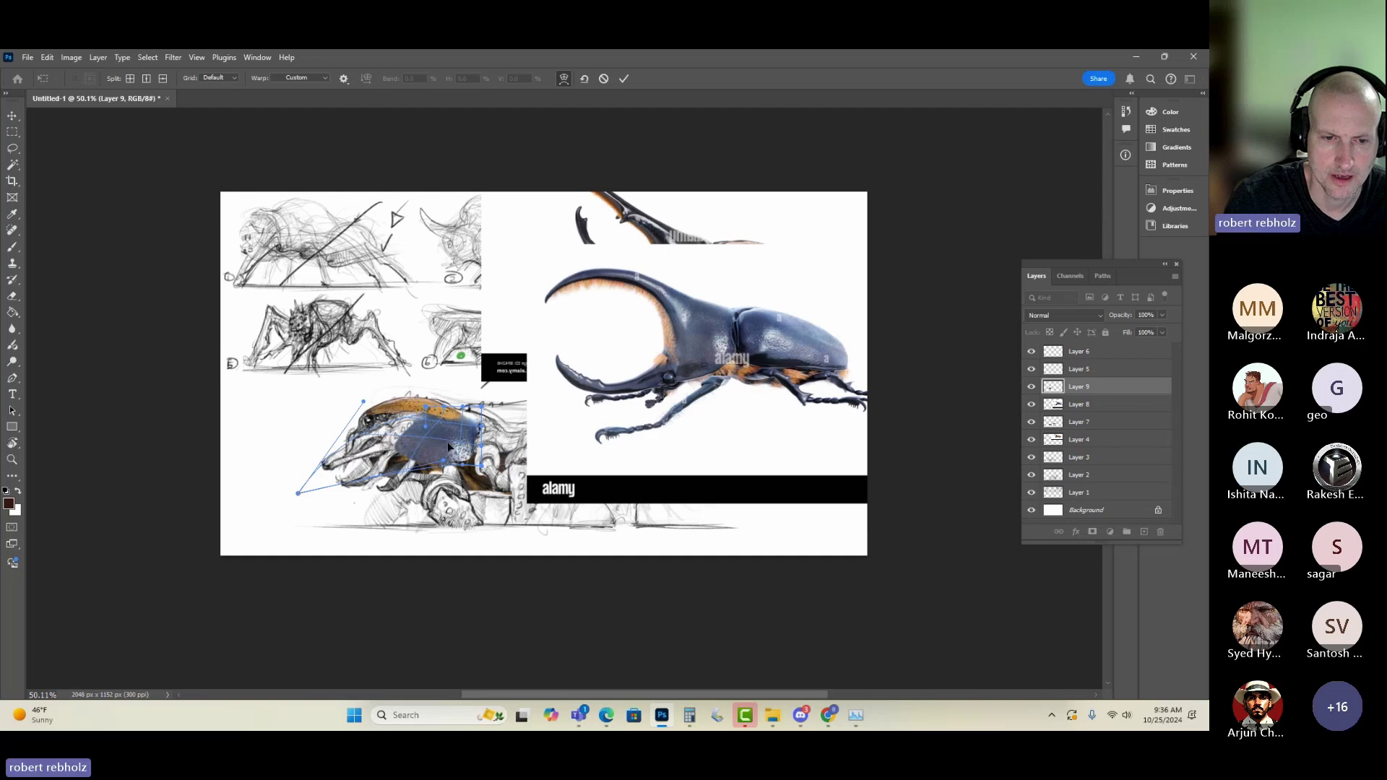
mouse_move(438, 451)
left_mouse_down()
mouse_move(490, 420)
mouse_move(483, 444)
mouse_move(489, 404)
mouse_move(491, 425)
mouse_move(455, 439)
mouse_move(412, 413)
left_mouse_up()
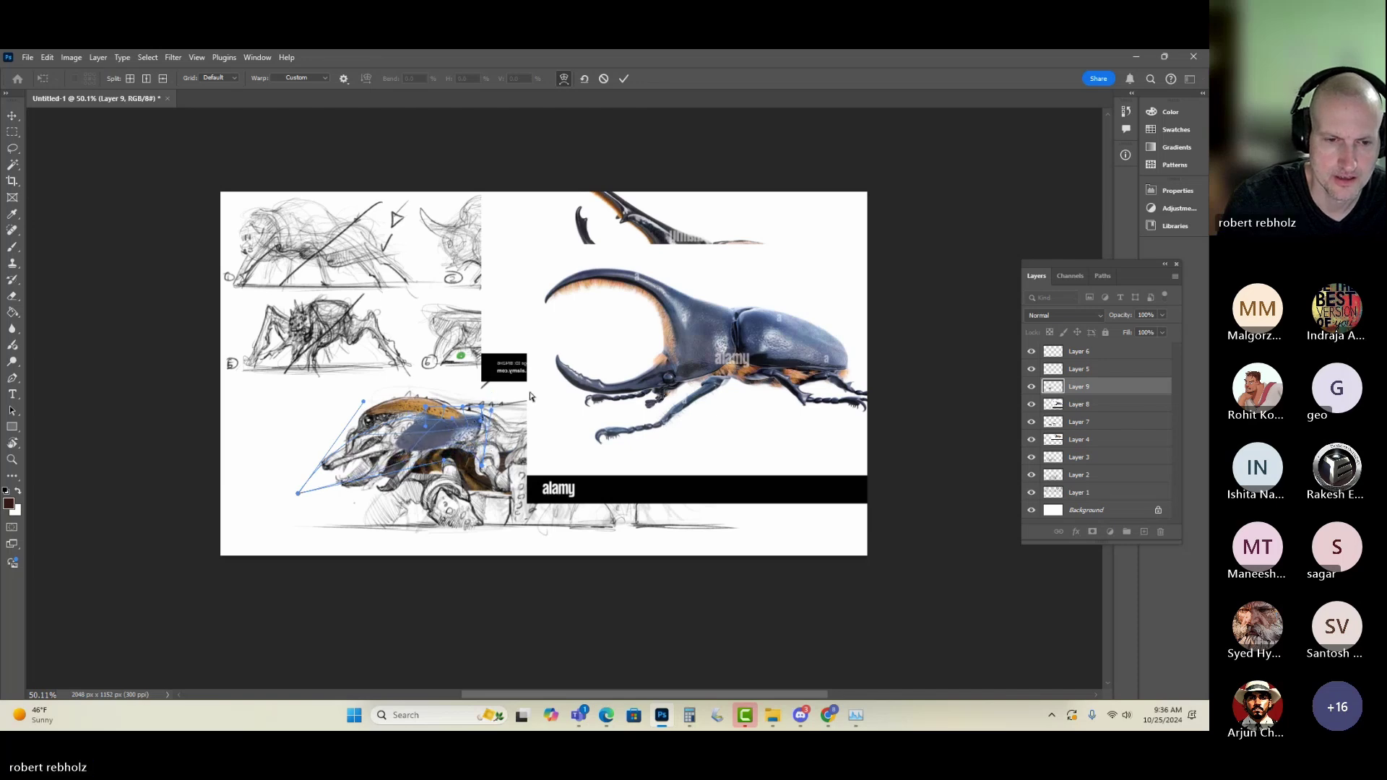
left_click_drag(427, 409, 403, 390)
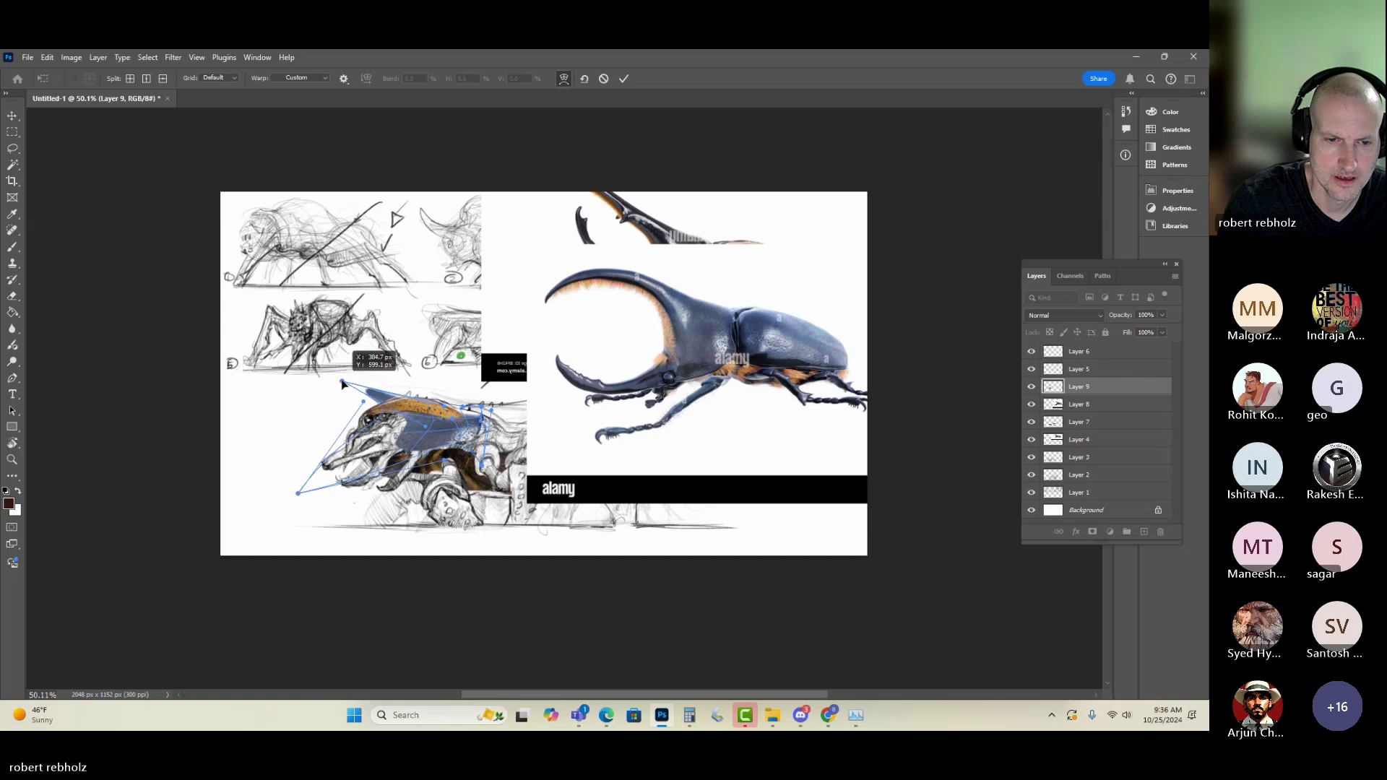
key("Return")
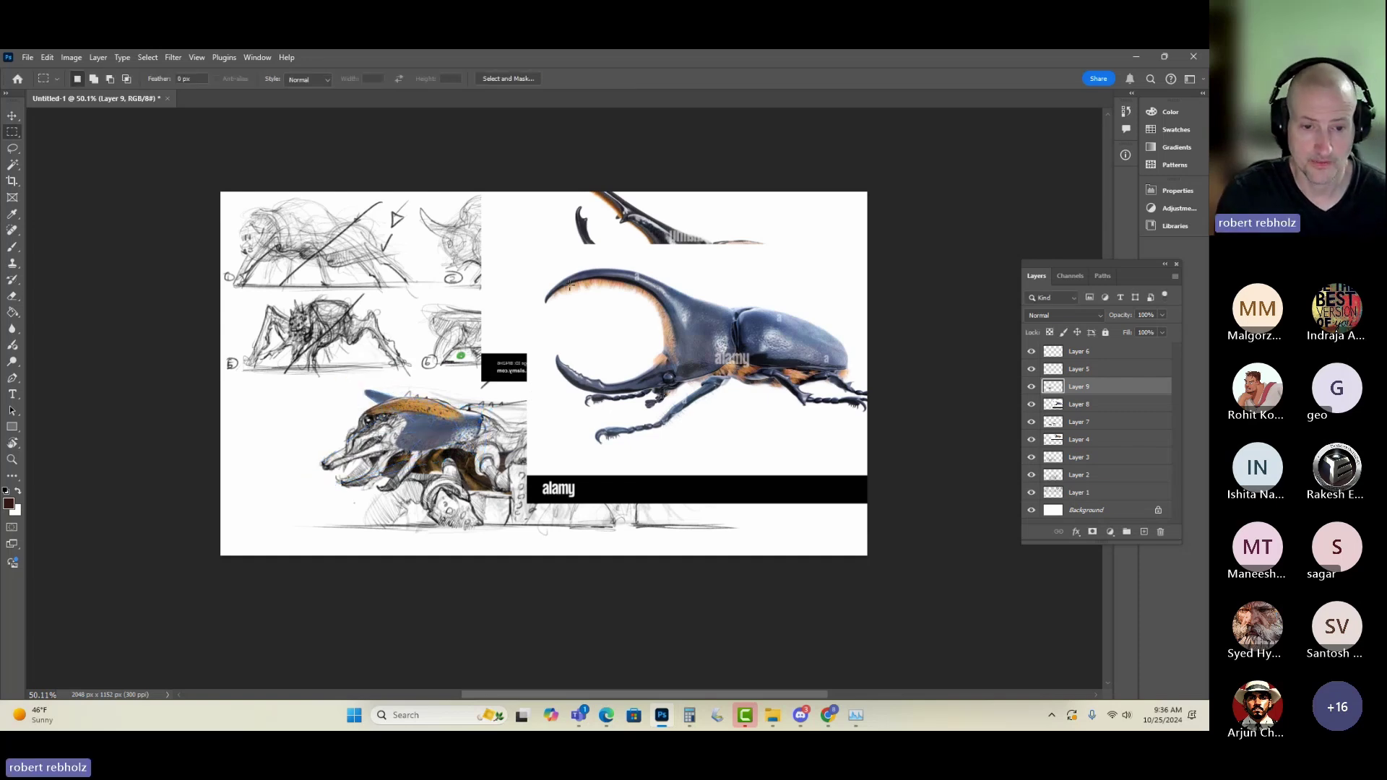
- Apply an automatic colour correction to the blue head piece
left_click(76, 61)
left_click(109, 120)
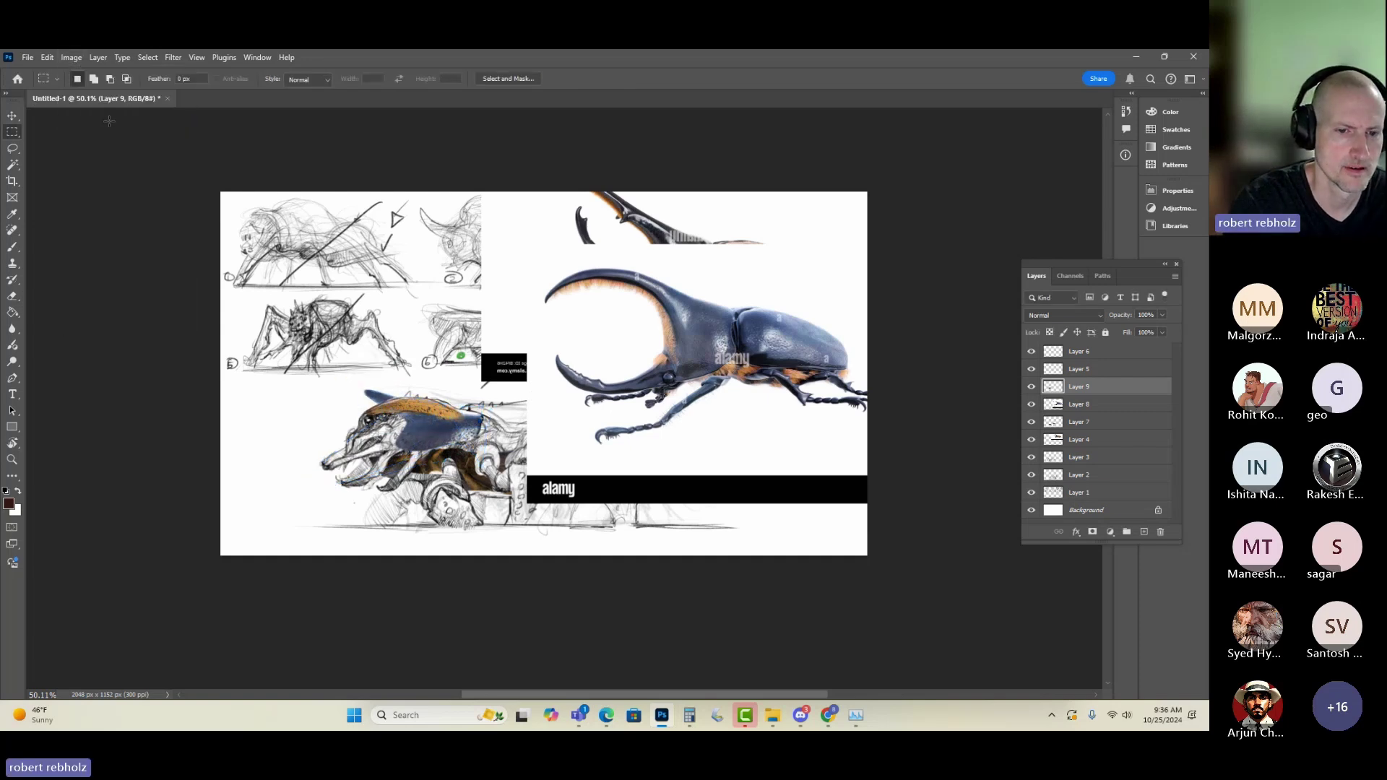